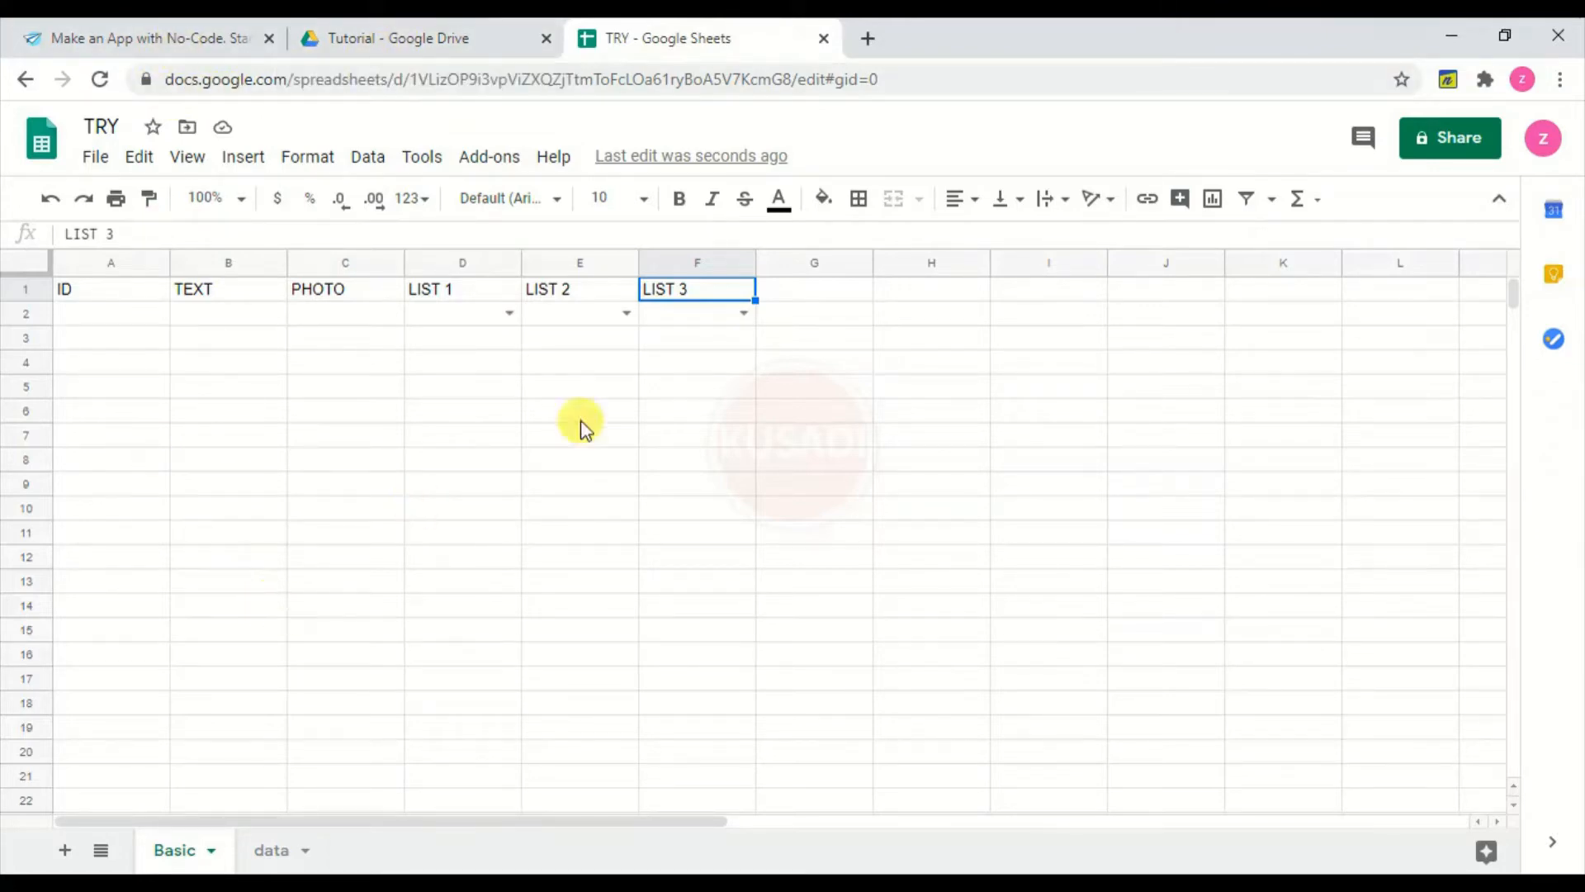
- Examine the data validation rule on the LIST 1 cell D2, including its source range, and leave it unsaved
{"action": "left_click", "coordinate": [488, 315]}
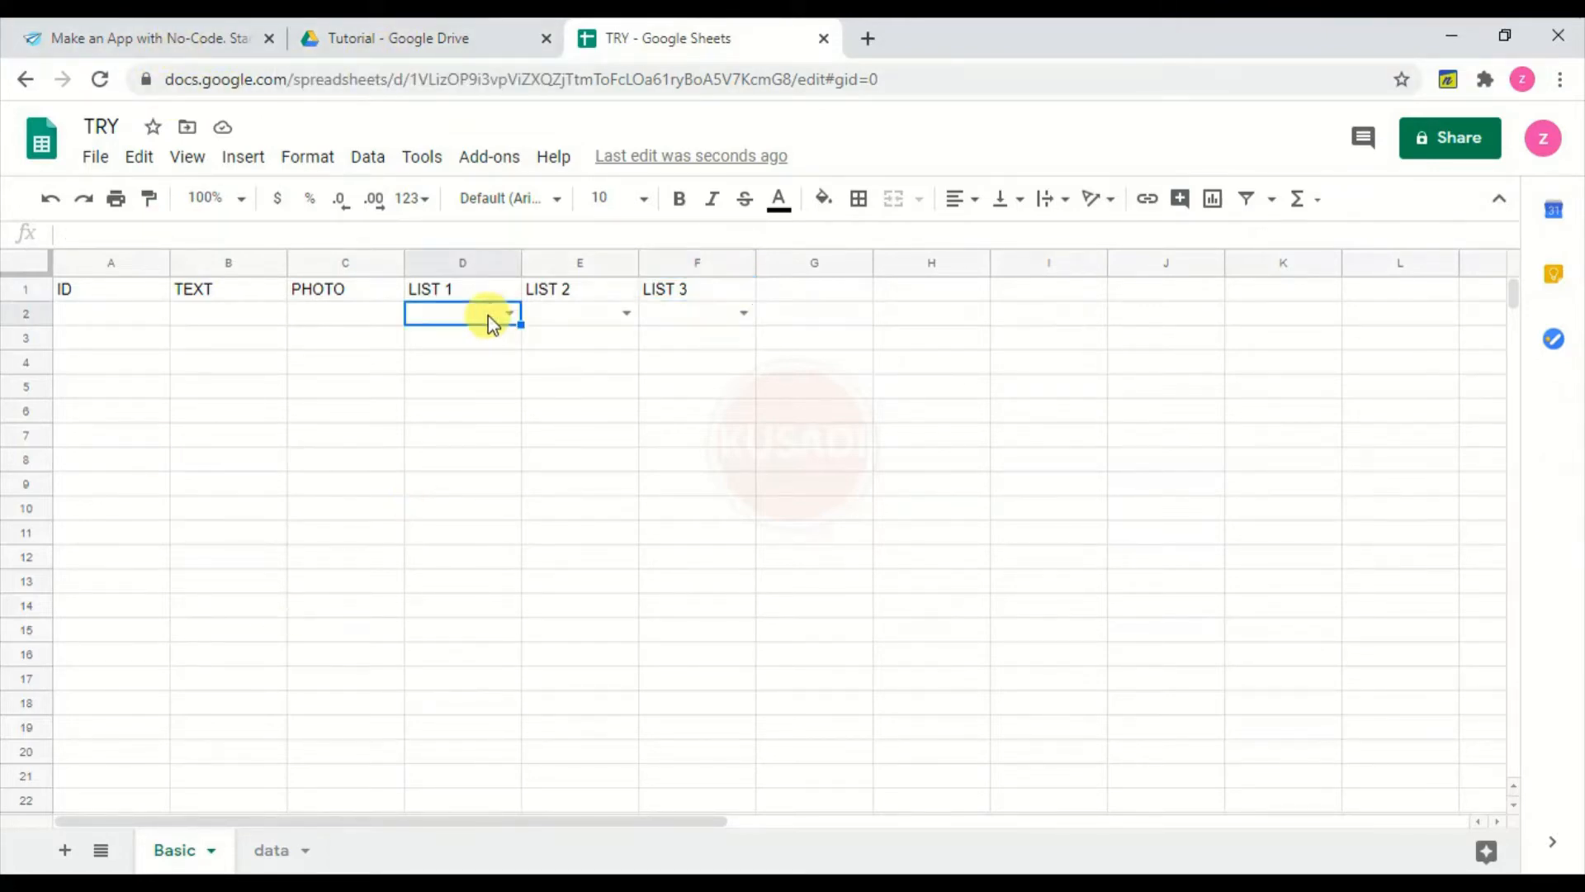
{"action": "left_click", "coordinate": [365, 154]}
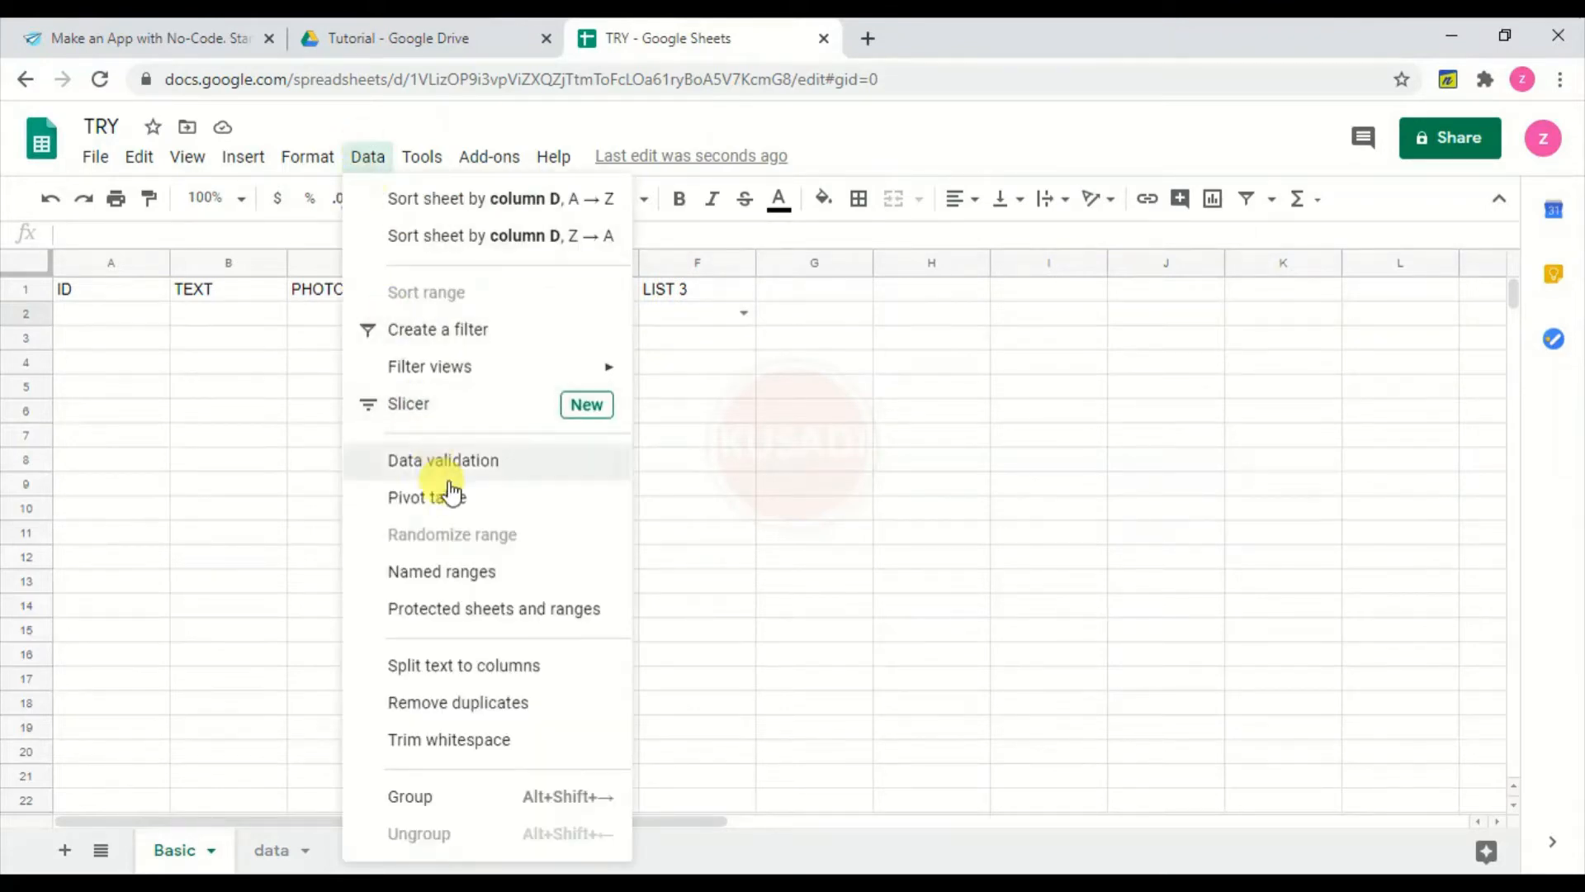
{"action": "left_click", "coordinate": [495, 460]}
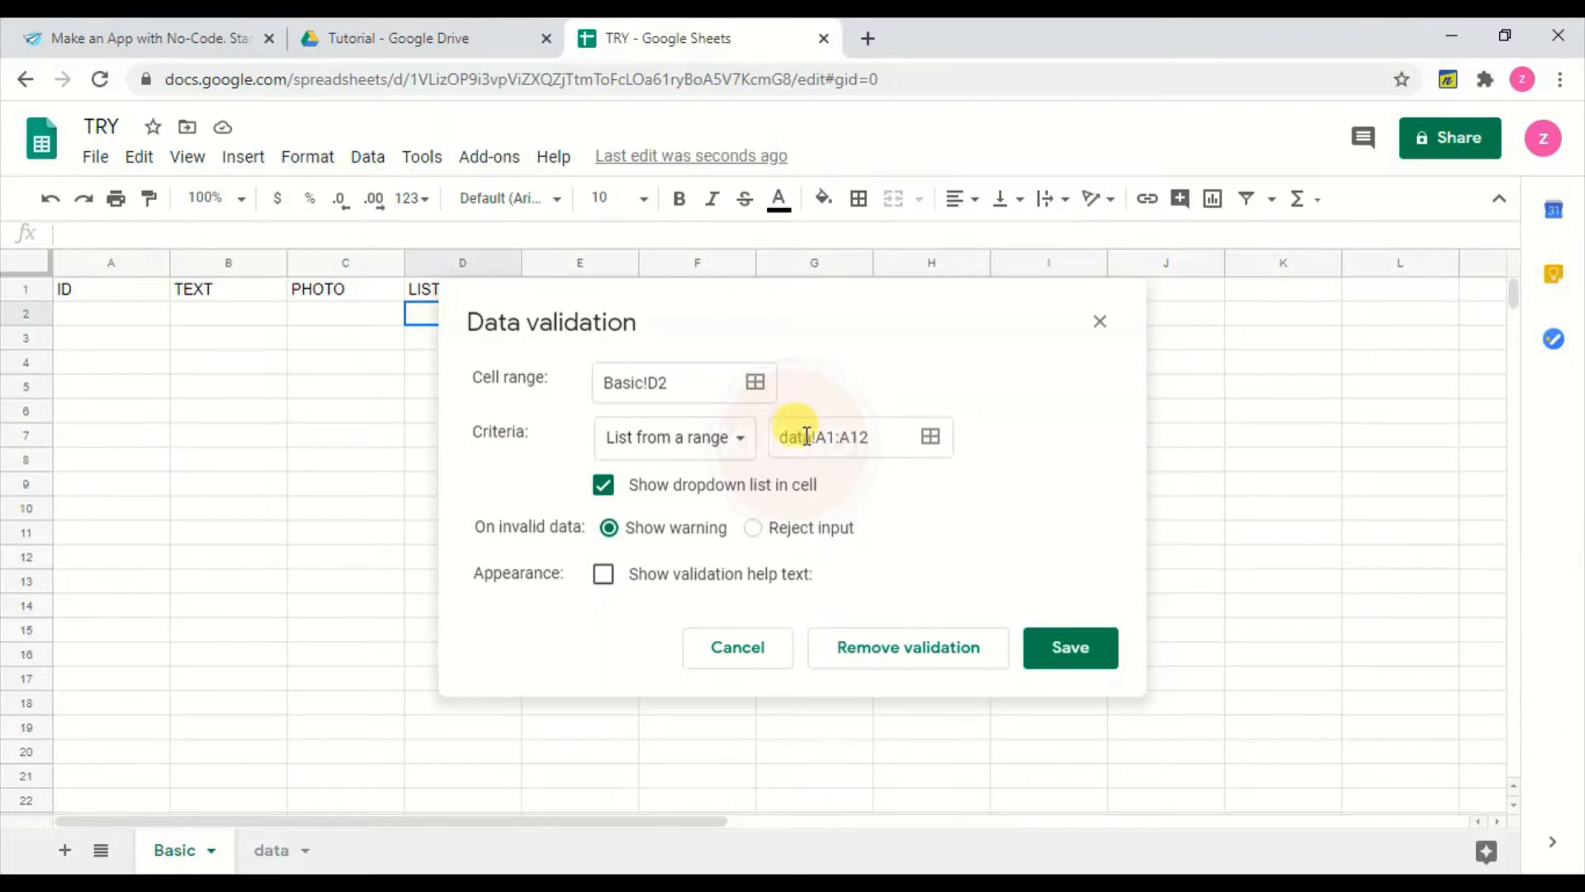
{"action": "left_click_drag", "start_coordinate": [812, 436], "coordinate": [783, 436]}
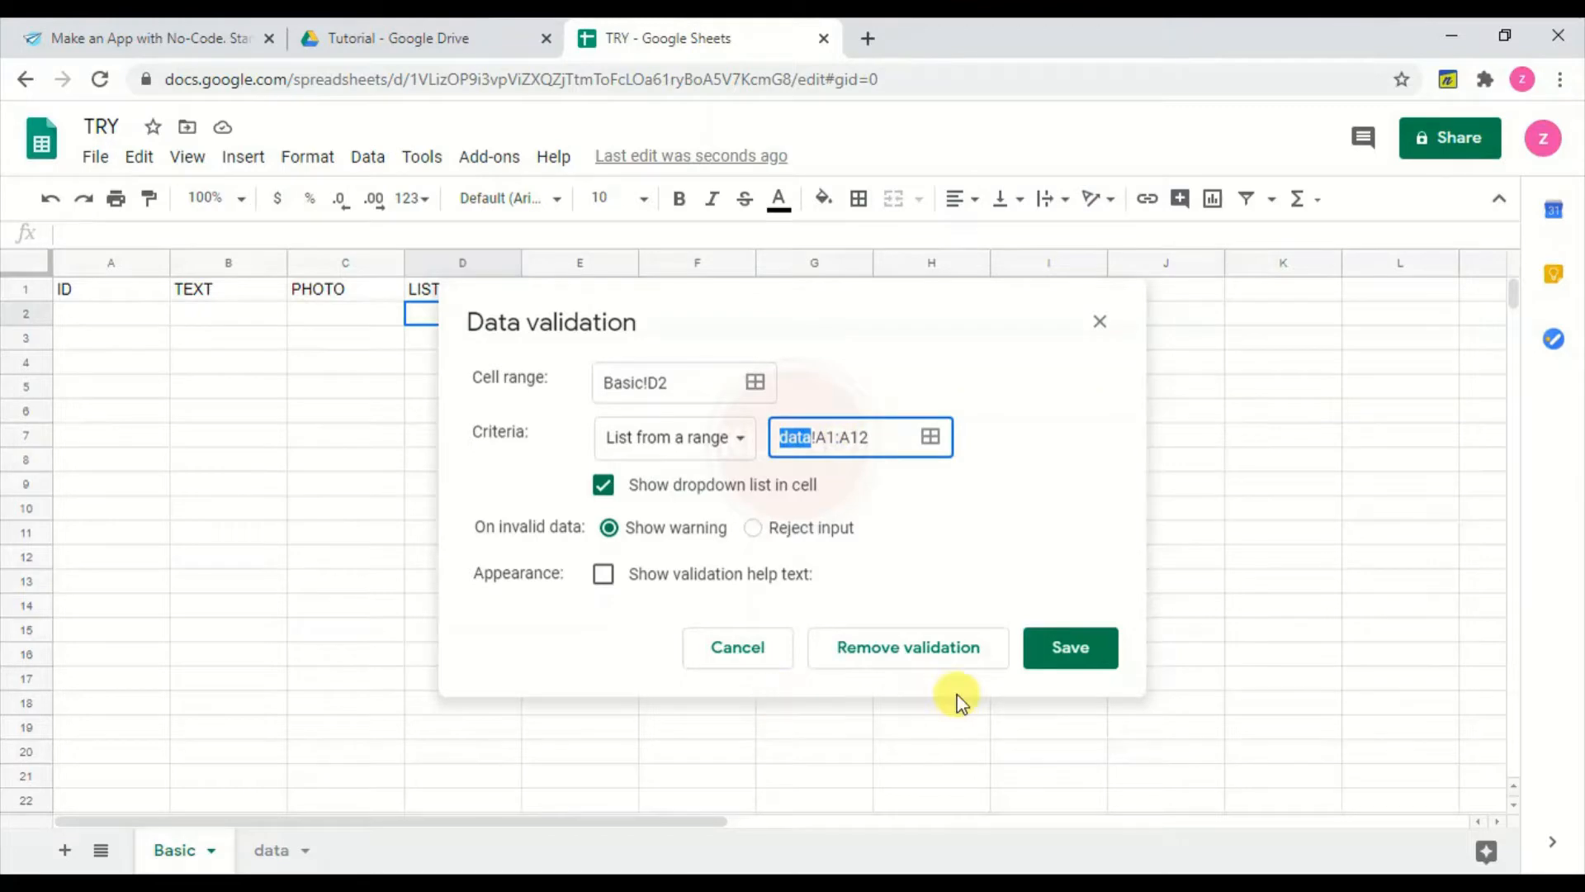
{"action": "left_click", "coordinate": [753, 658]}
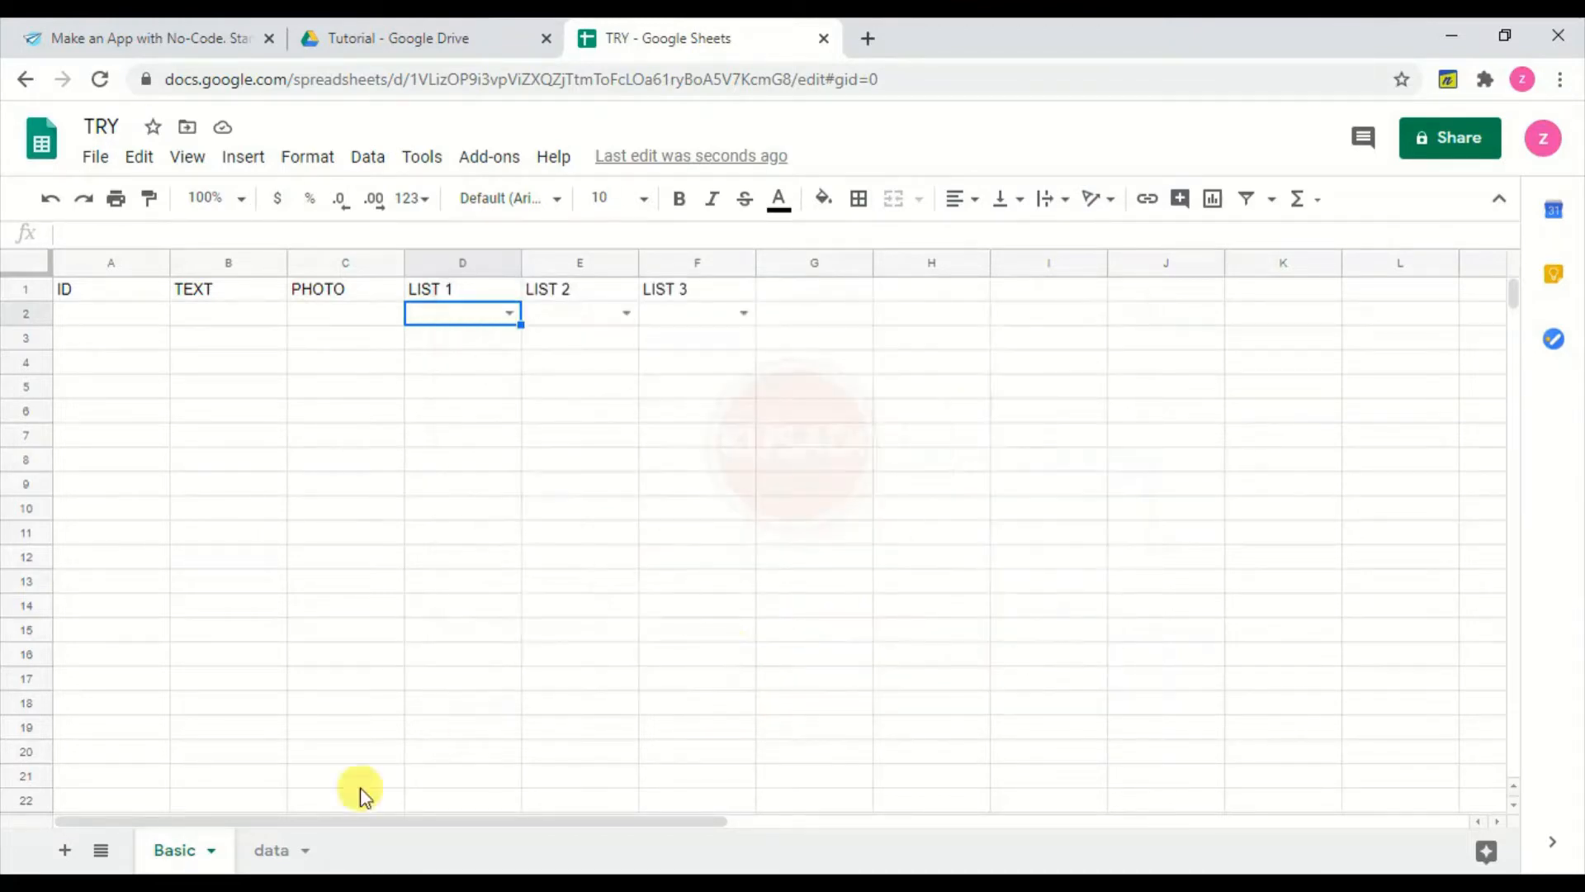
- Review the three source list columns on the data sheet
{"action": "left_click", "coordinate": [285, 850]}
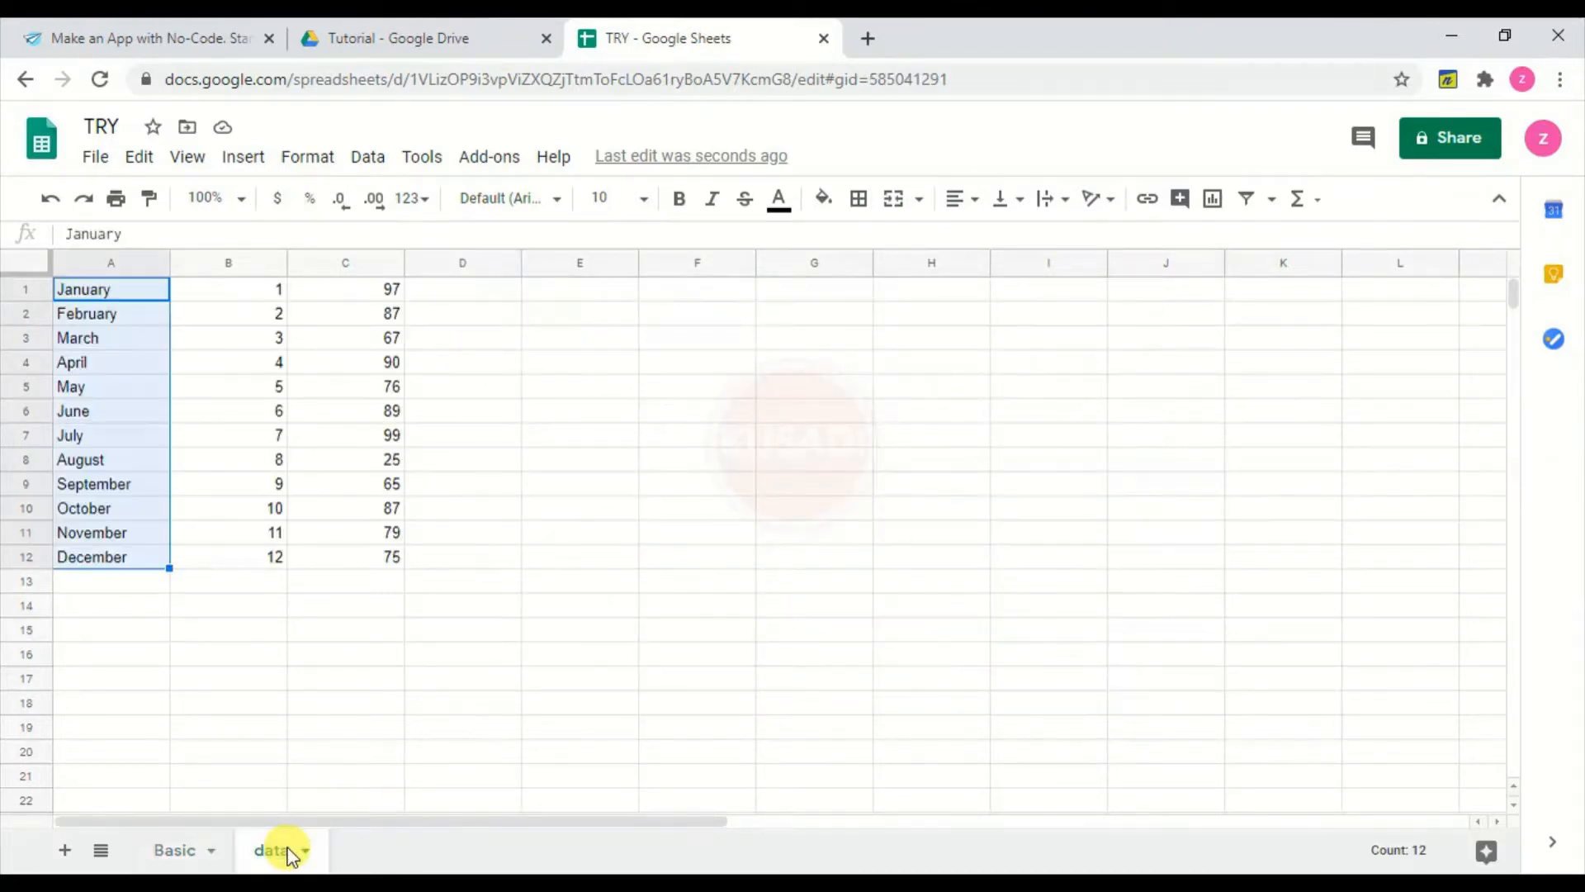
{"action": "left_click", "coordinate": [99, 322]}
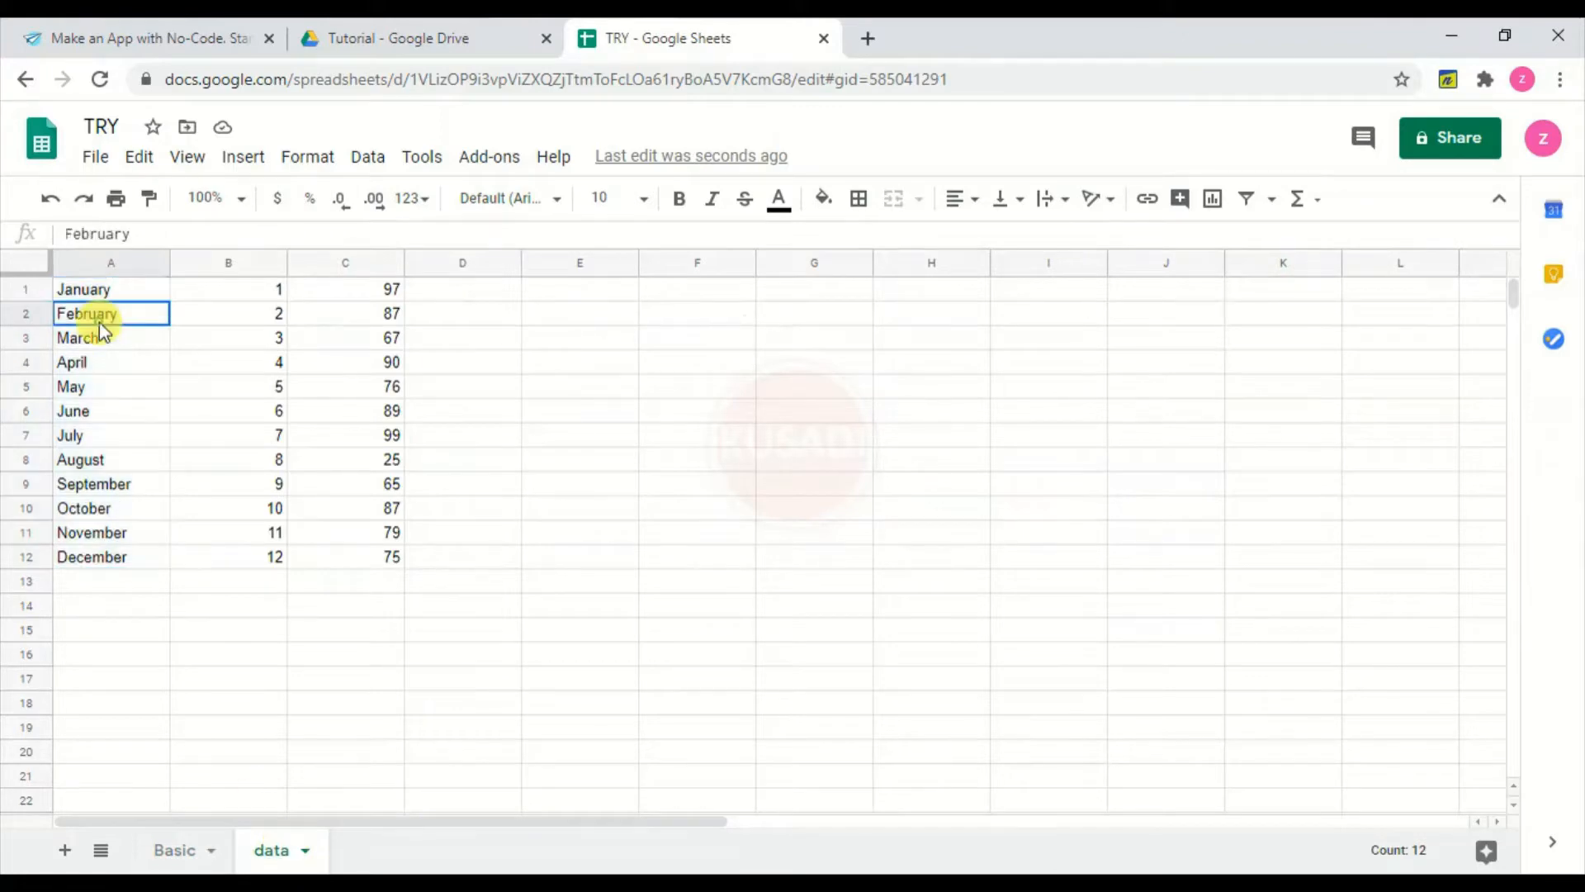
{"action": "left_click", "coordinate": [273, 294]}
{"action": "left_click", "coordinate": [369, 294]}
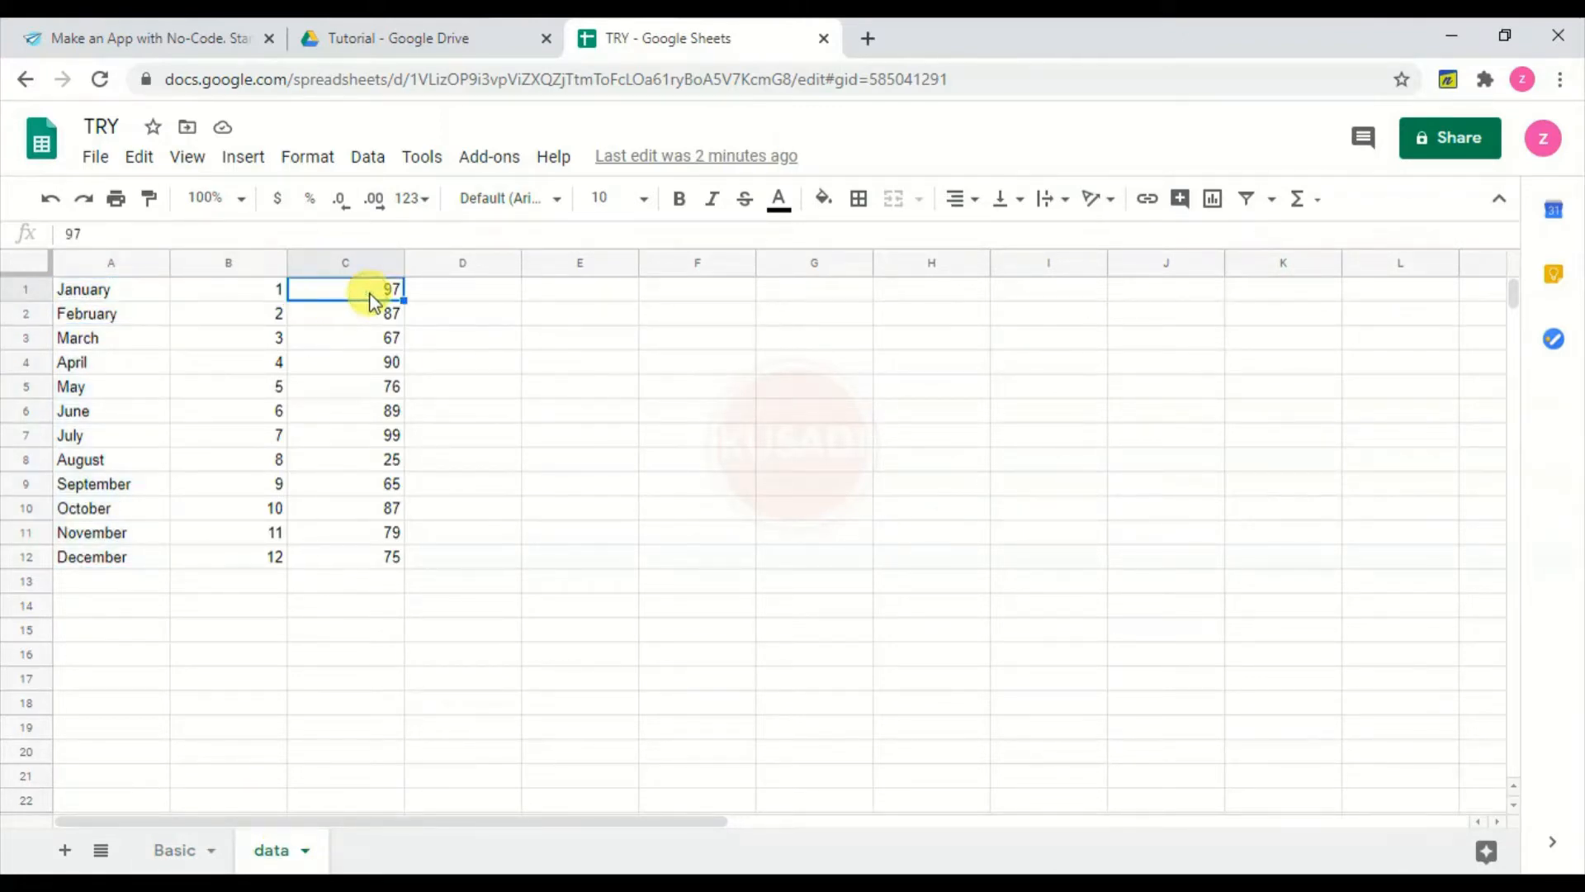
{"action": "left_click", "coordinate": [625, 438]}
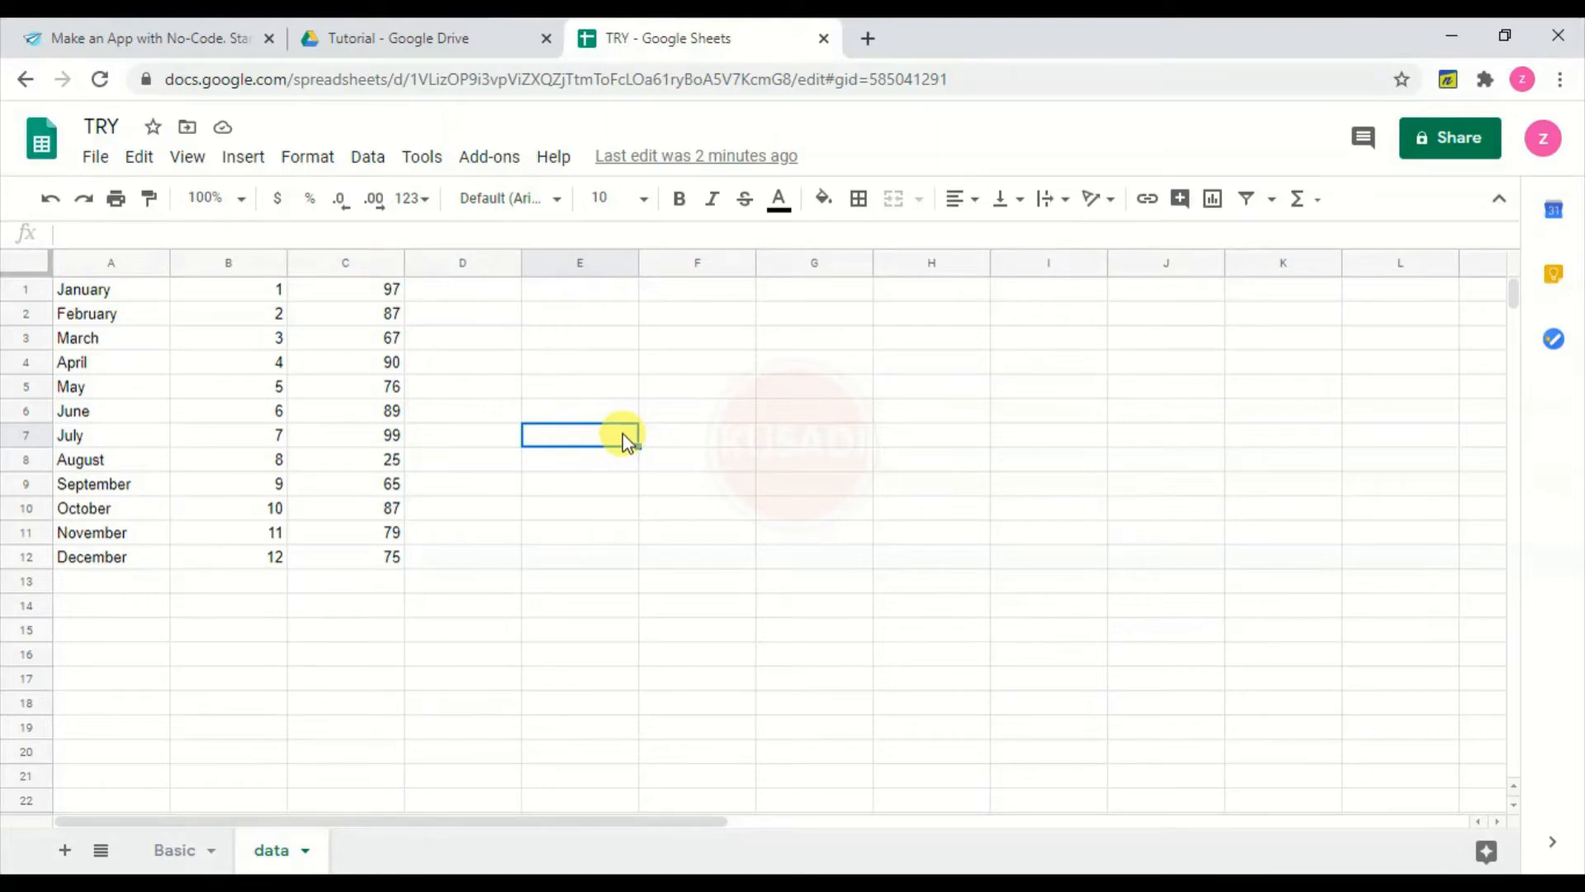
- Switch to AppSheet and open the account's My Apps page
{"action": "left_click", "coordinate": [206, 39]}
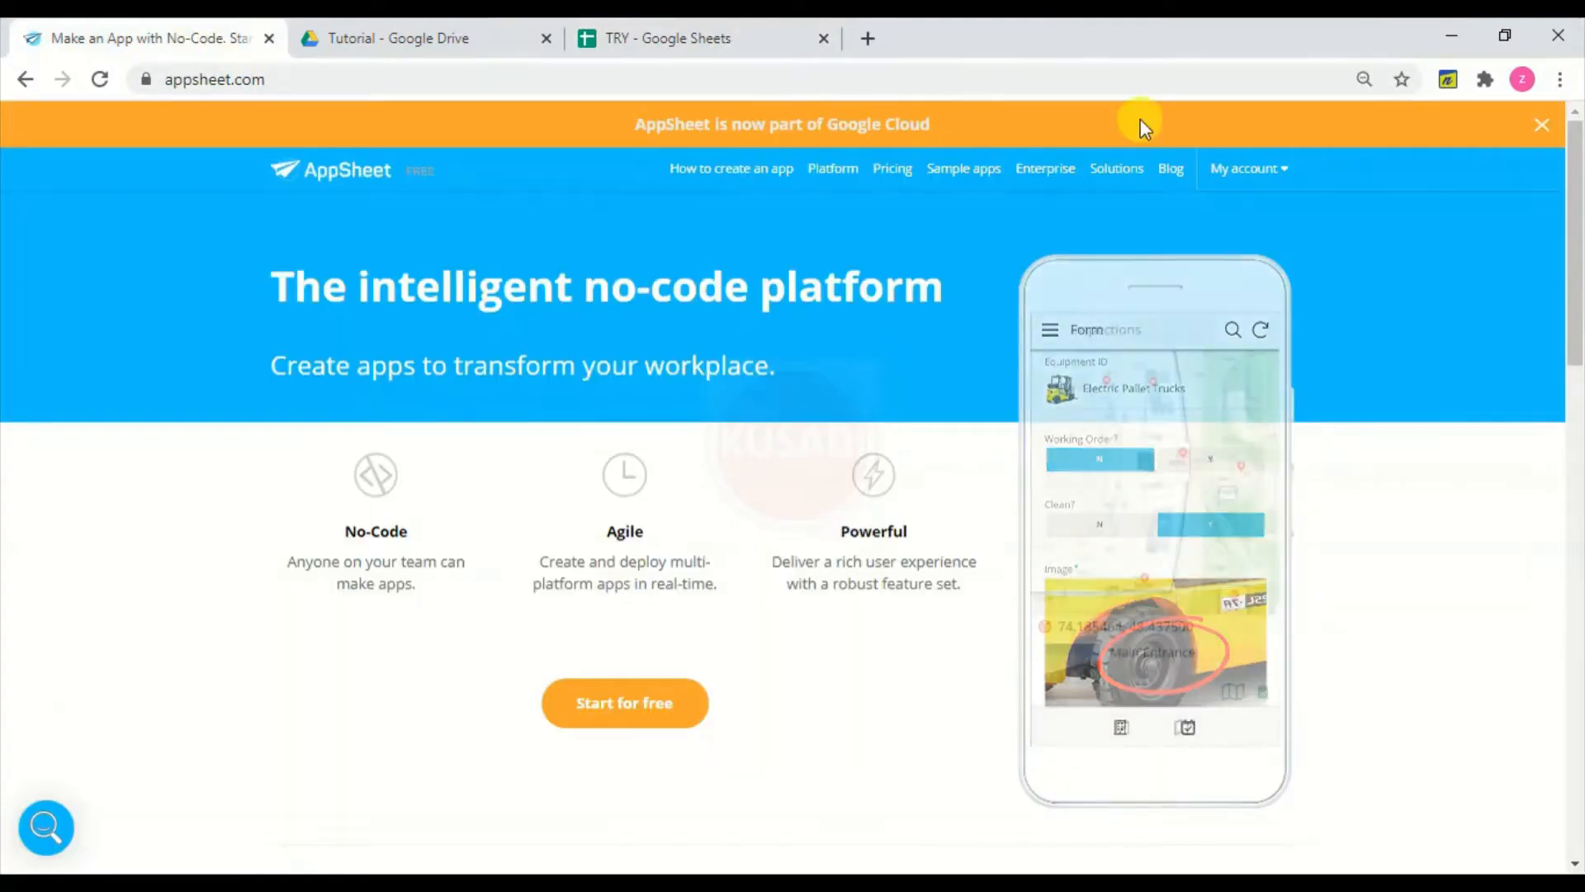
{"action": "left_click", "coordinate": [1249, 169]}
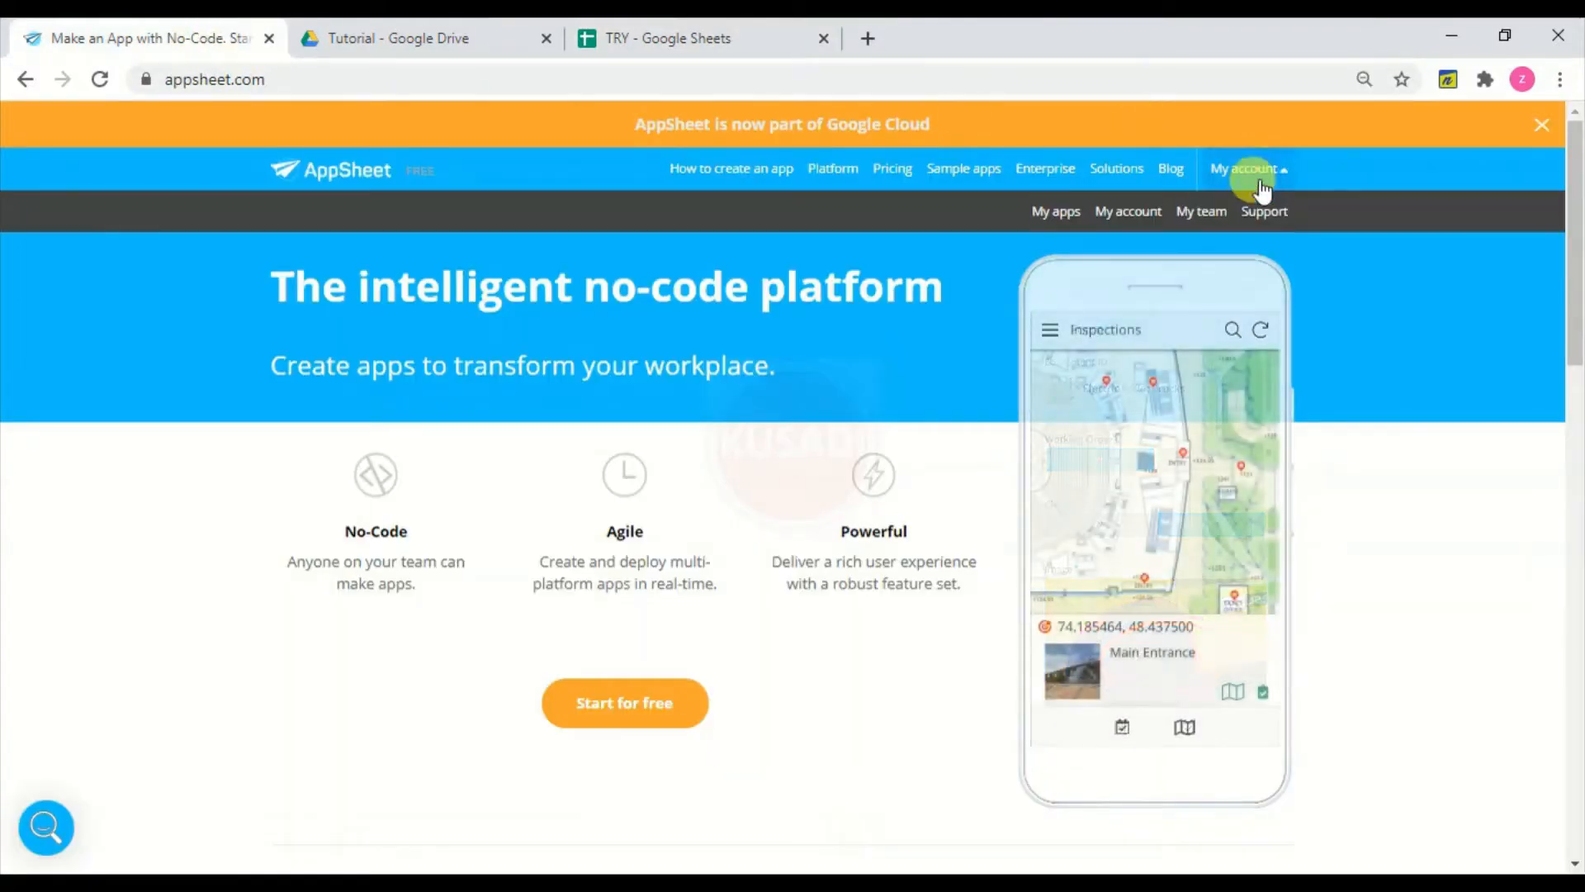
{"action": "left_click", "coordinate": [1050, 217]}
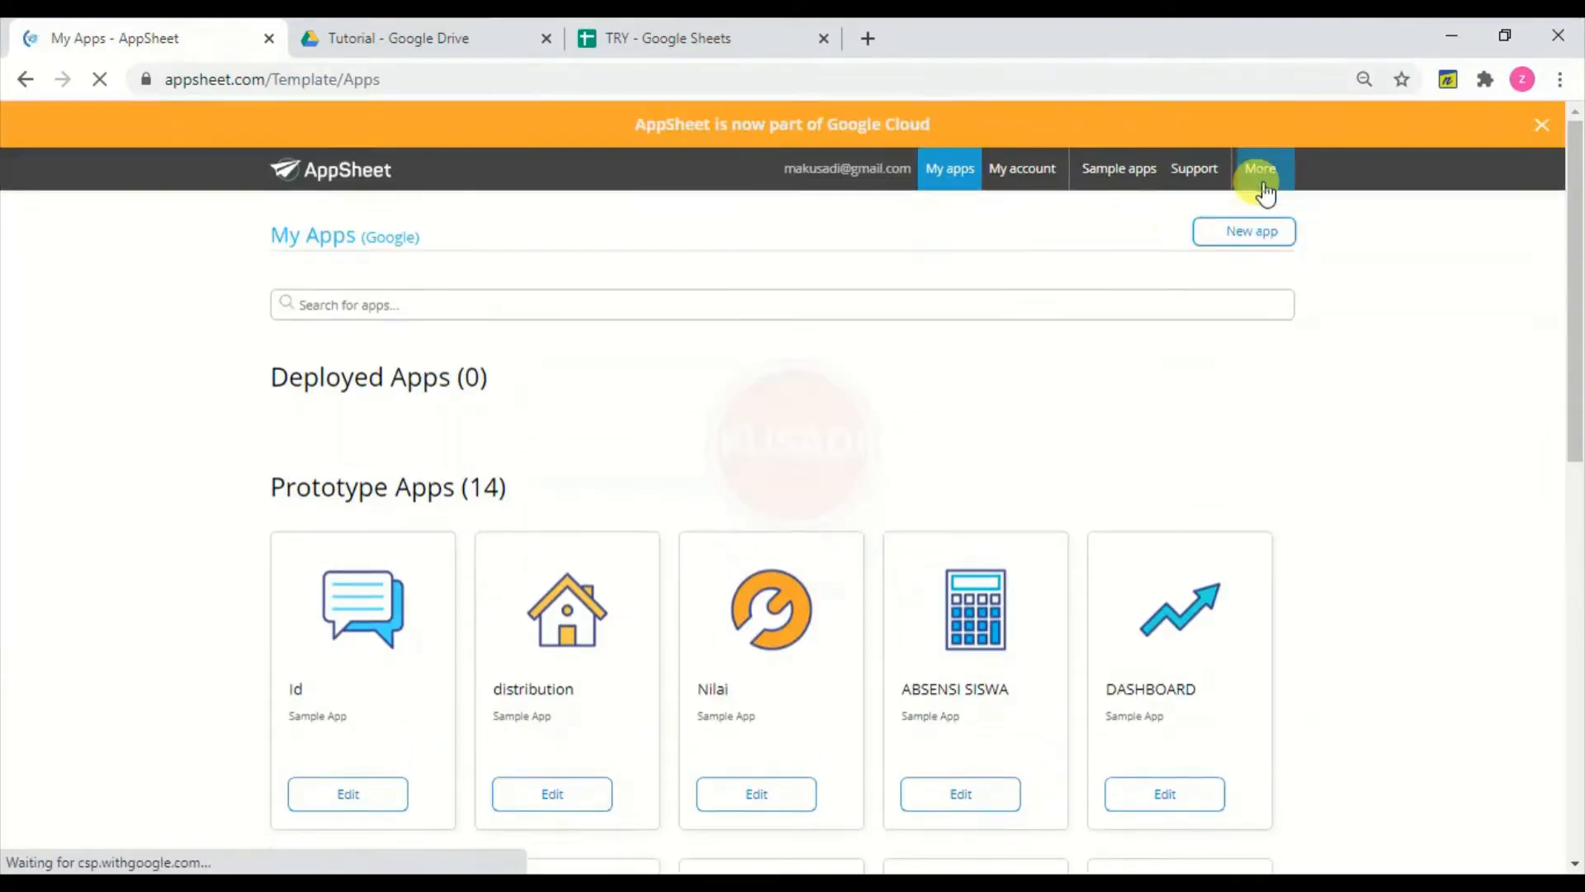
{"action": "left_click", "coordinate": [1263, 192]}
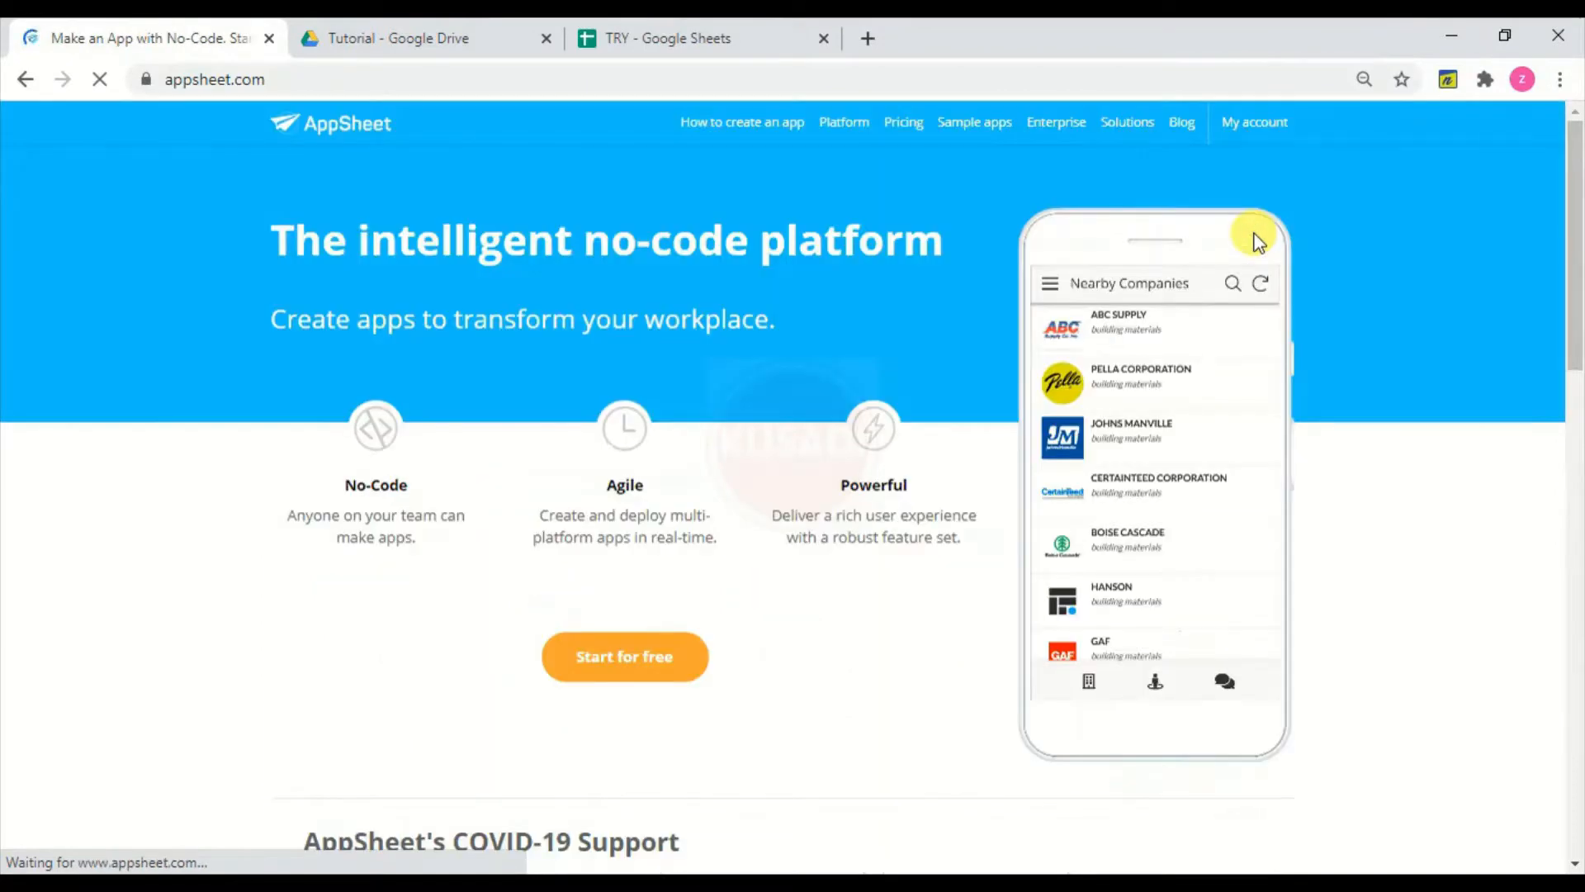
{"action": "left_click", "coordinate": [1237, 169]}
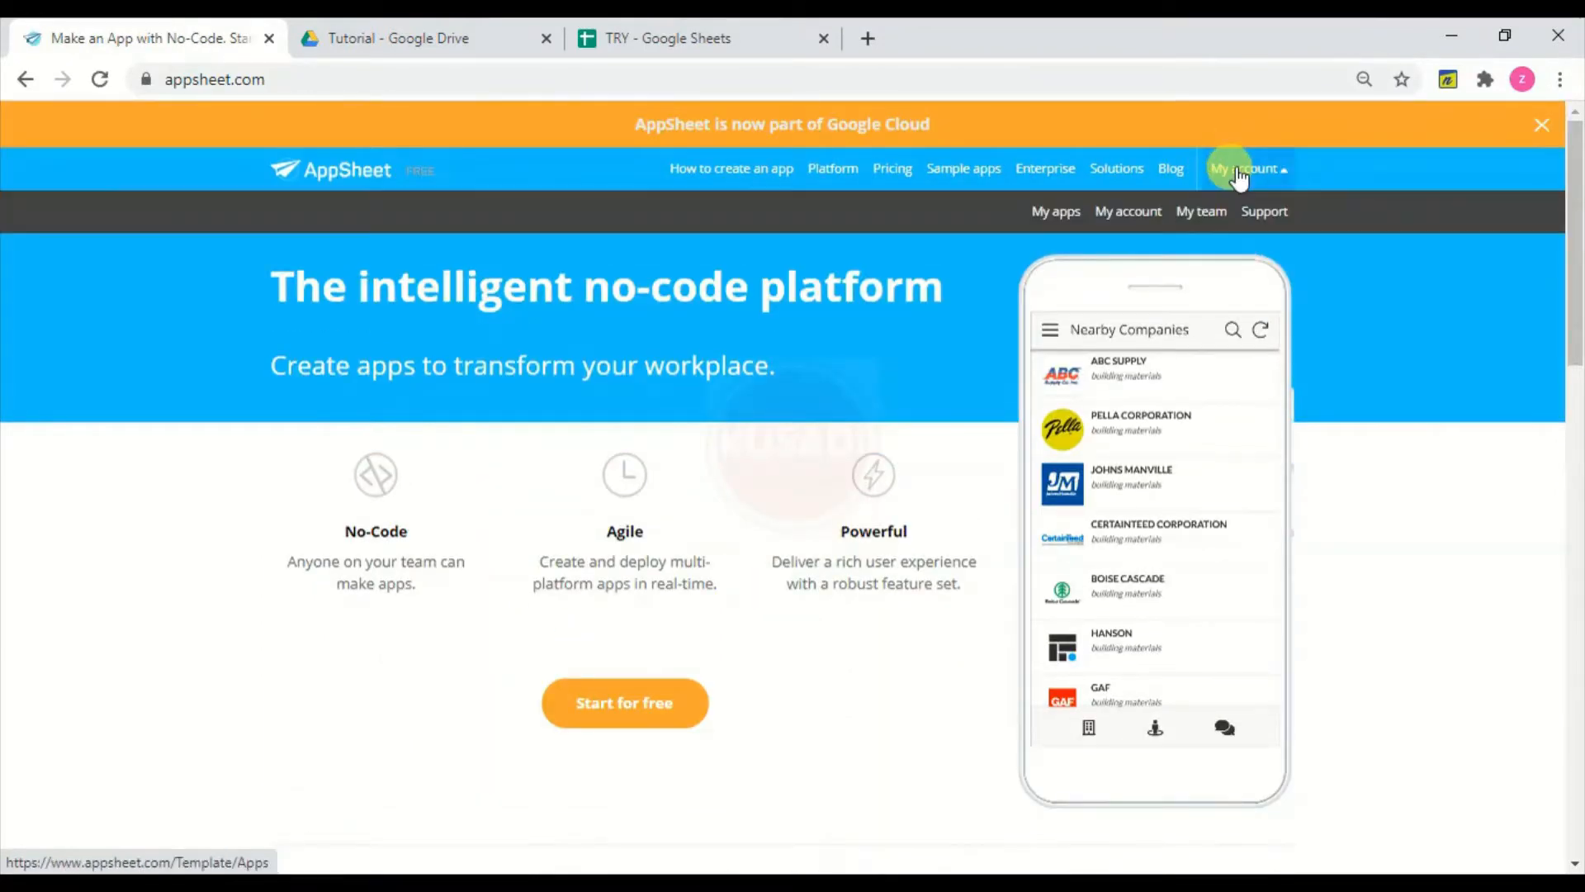
{"action": "left_click", "coordinate": [1066, 213]}
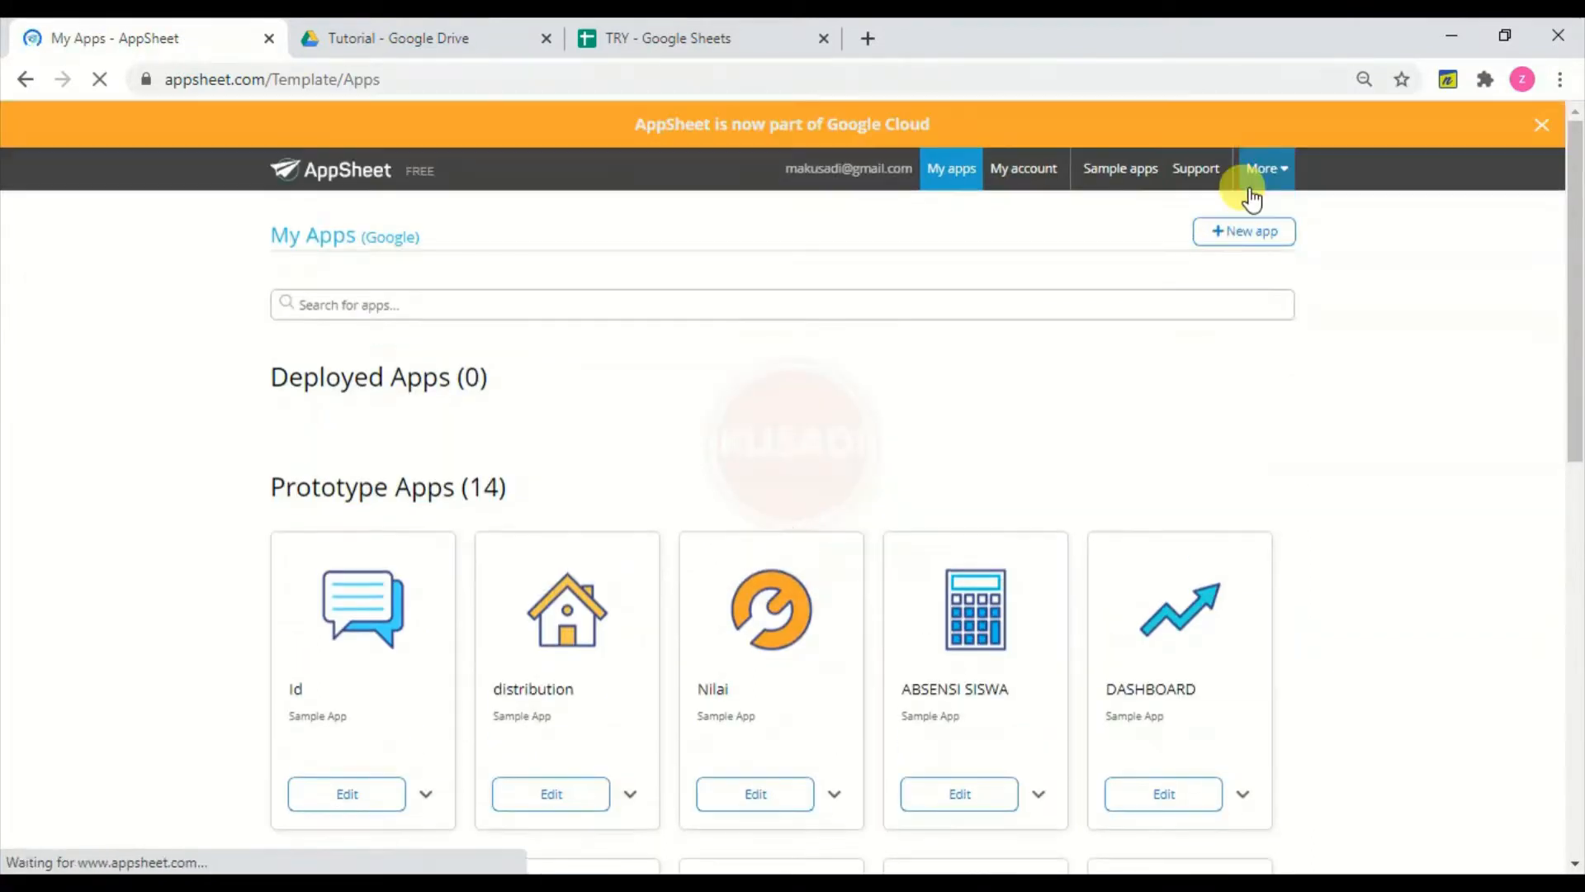
- Start a new app based on existing data and name it Basic
{"action": "left_click", "coordinate": [1248, 240]}
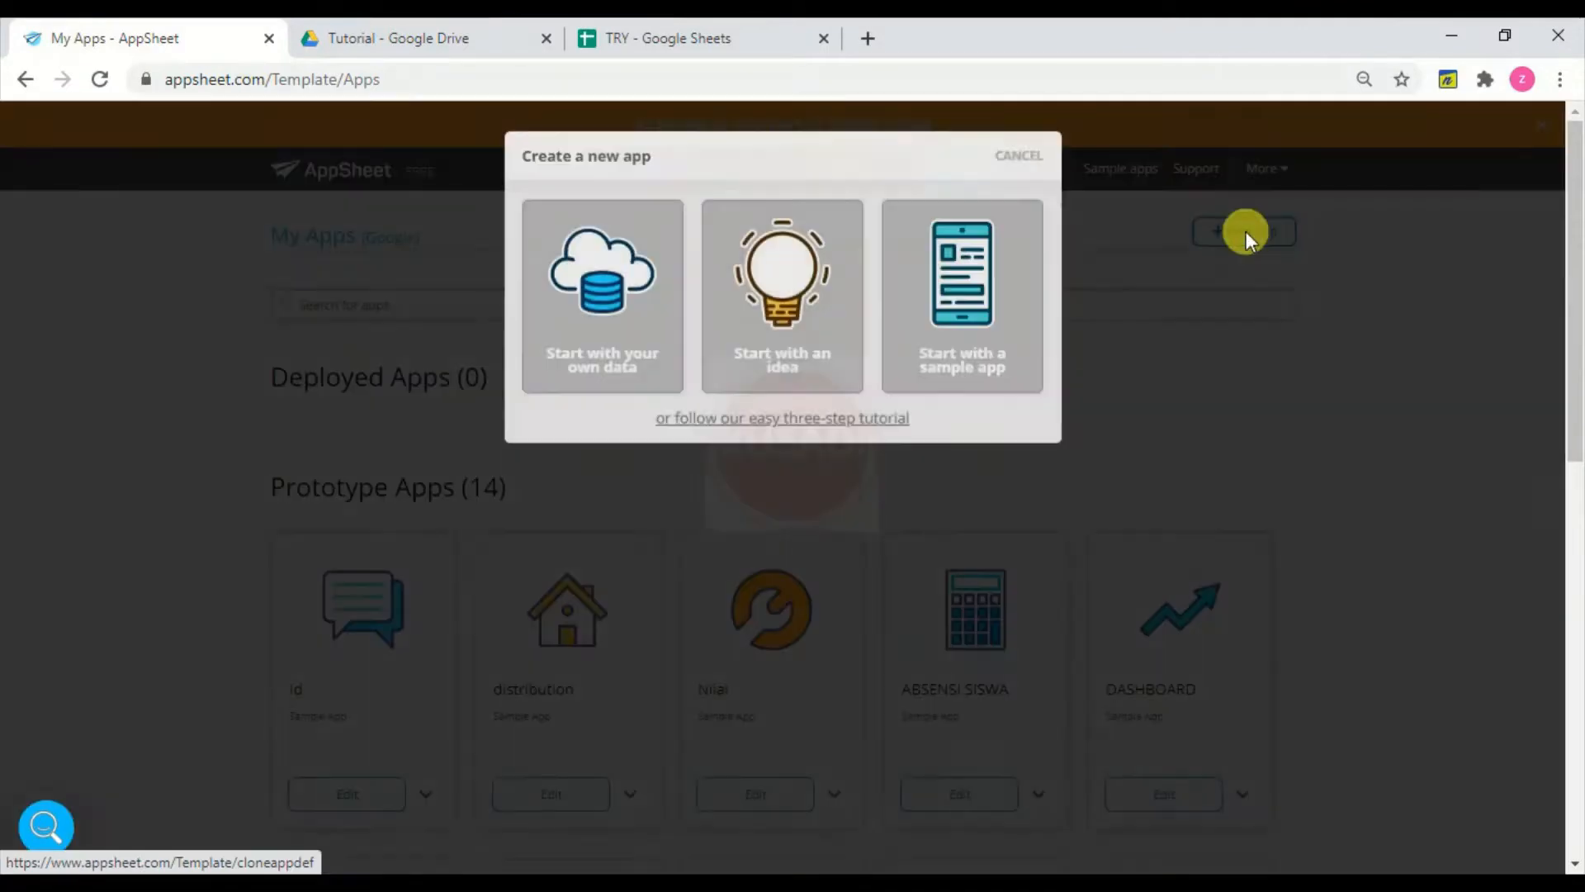
{"action": "left_click", "coordinate": [621, 320]}
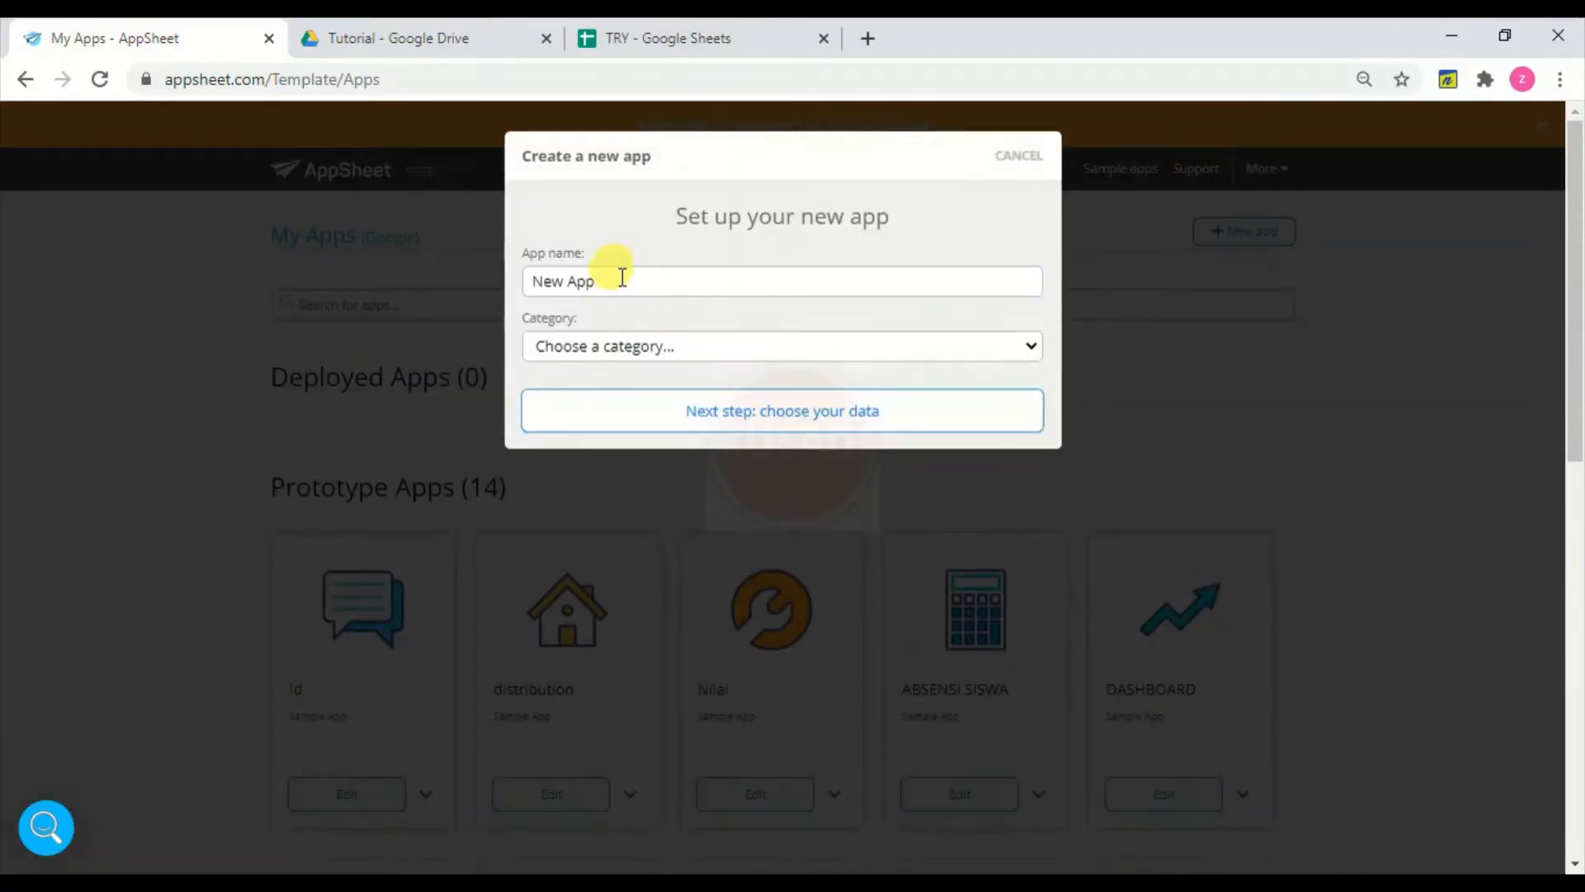
{"action": "left_click_drag", "start_coordinate": [622, 277], "coordinate": [454, 285]}
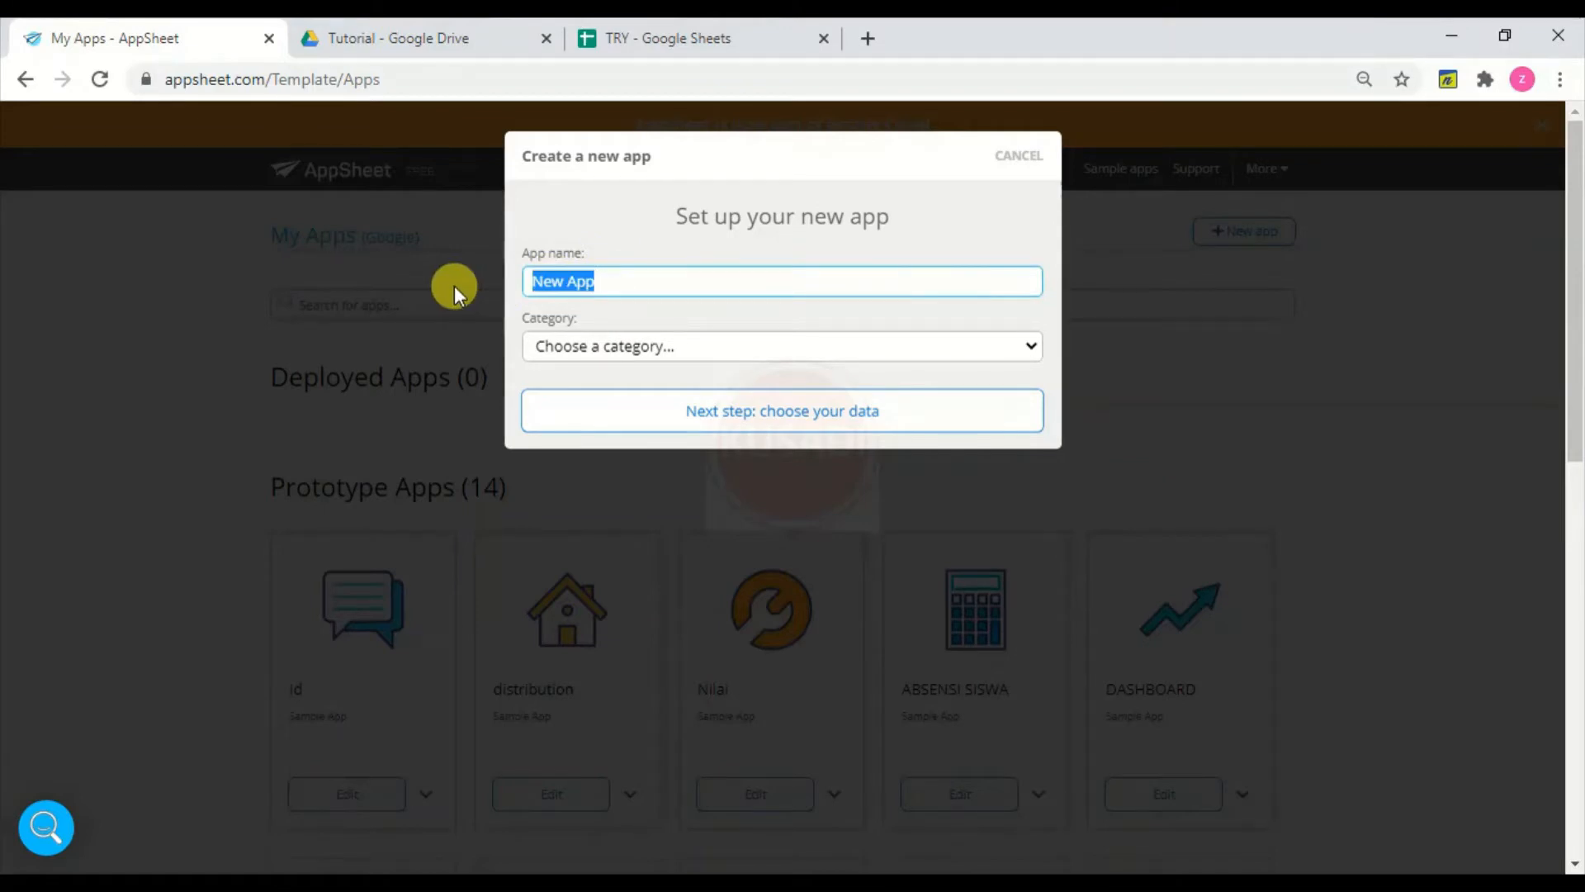
{"action": "type", "text": "Basi"}
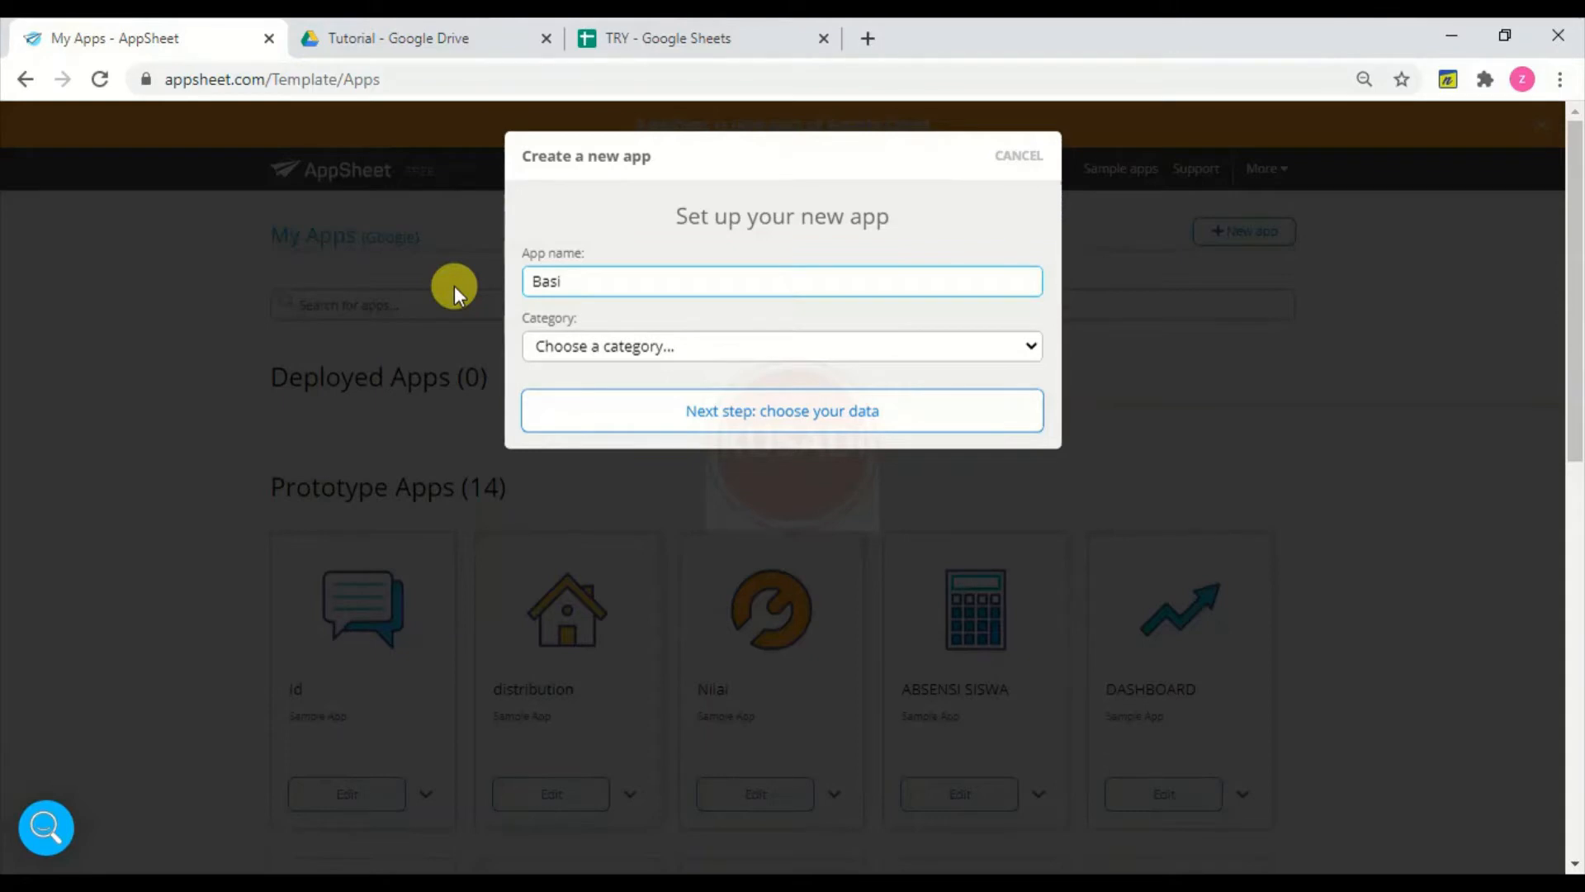
{"action": "type", "text": "c"}
- Choose the TRY spreadsheet in the Tutorial folder of My Drive as the app's data source
{"action": "left_click", "coordinate": [784, 420]}
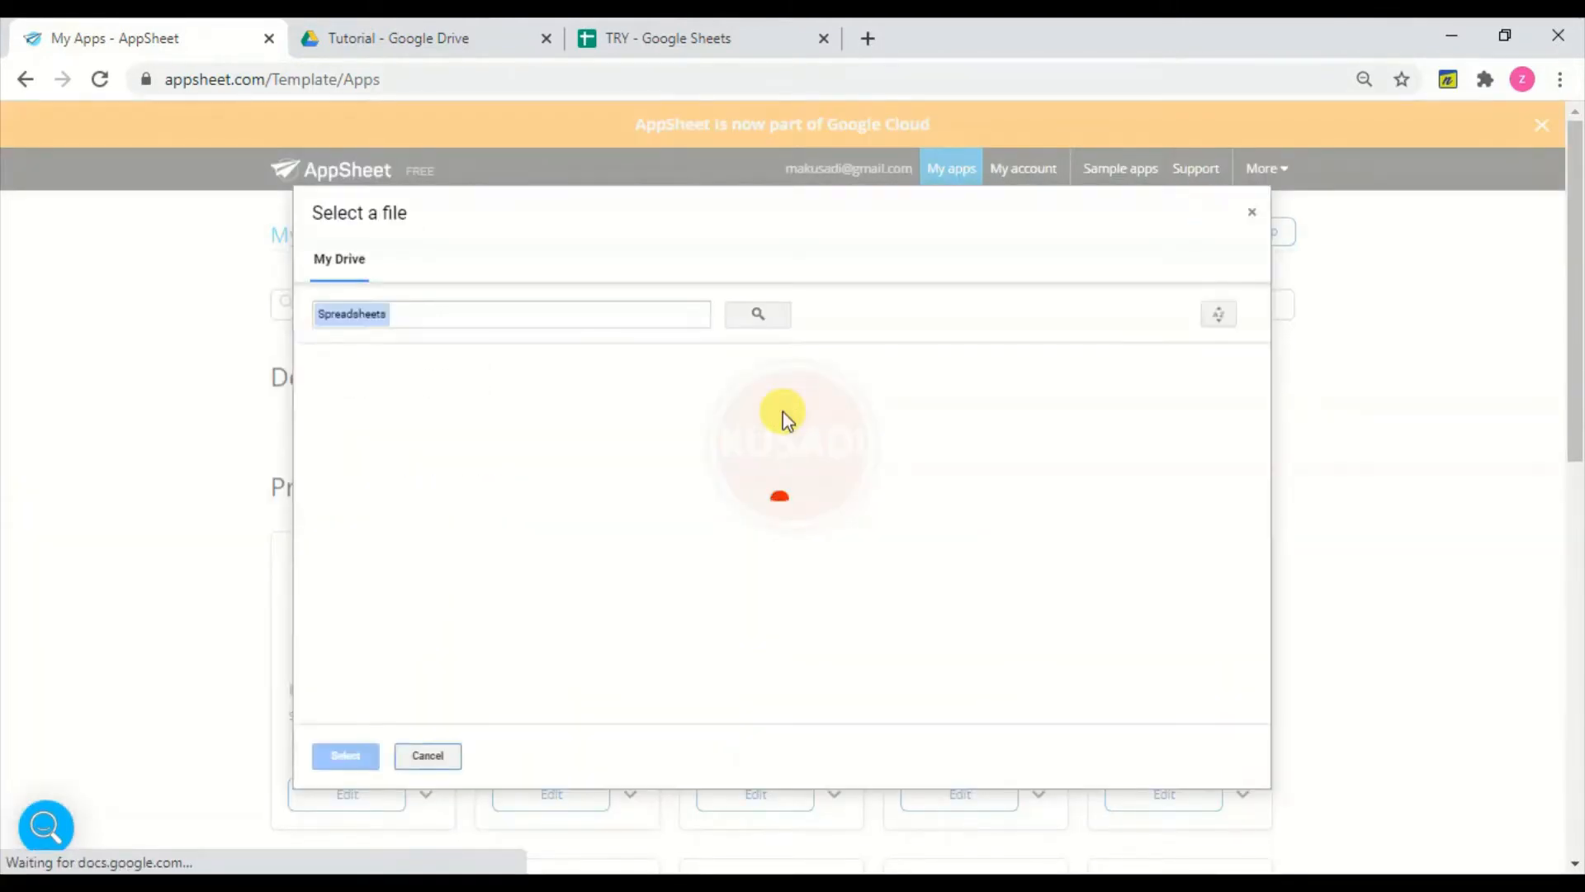
{"action": "double_click", "coordinate": [684, 457]}
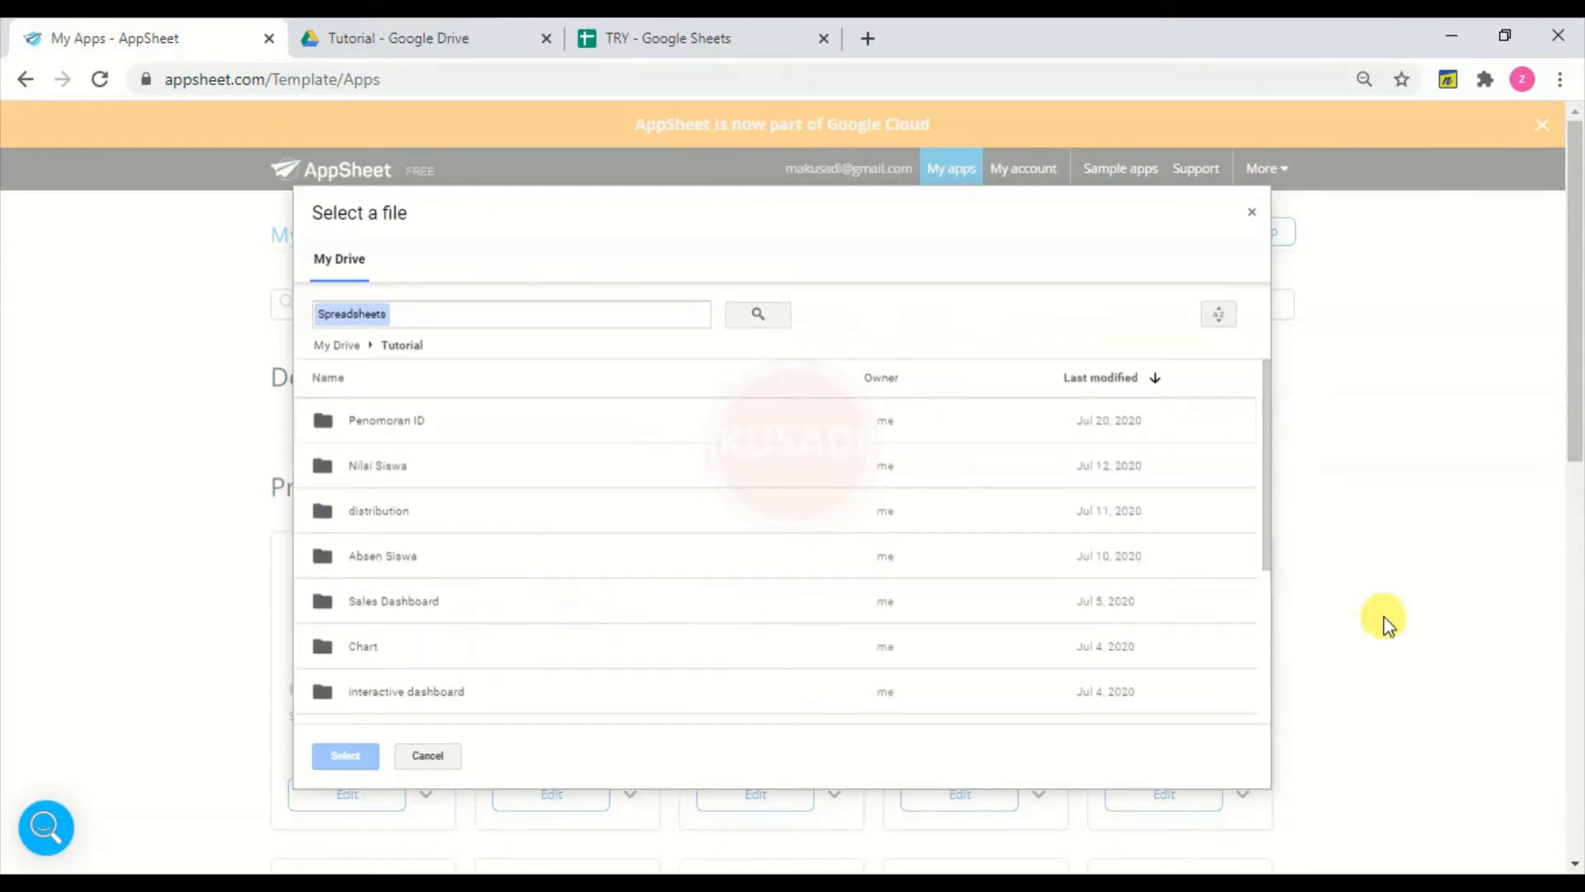
{"action": "left_click", "coordinate": [1266, 715]}
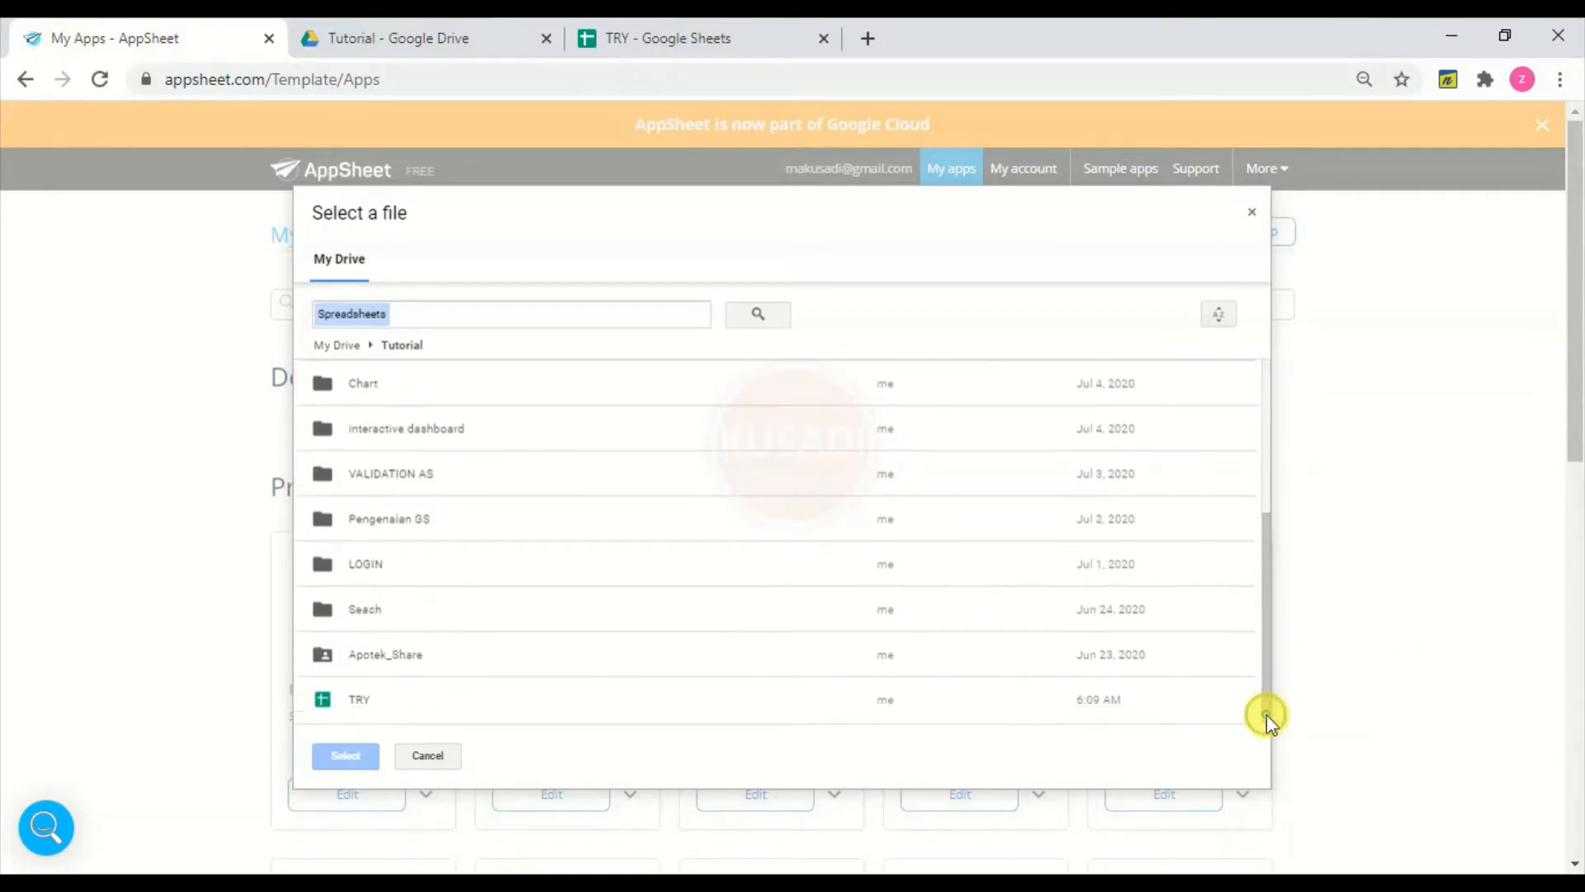
{"action": "double_click", "coordinate": [490, 701]}
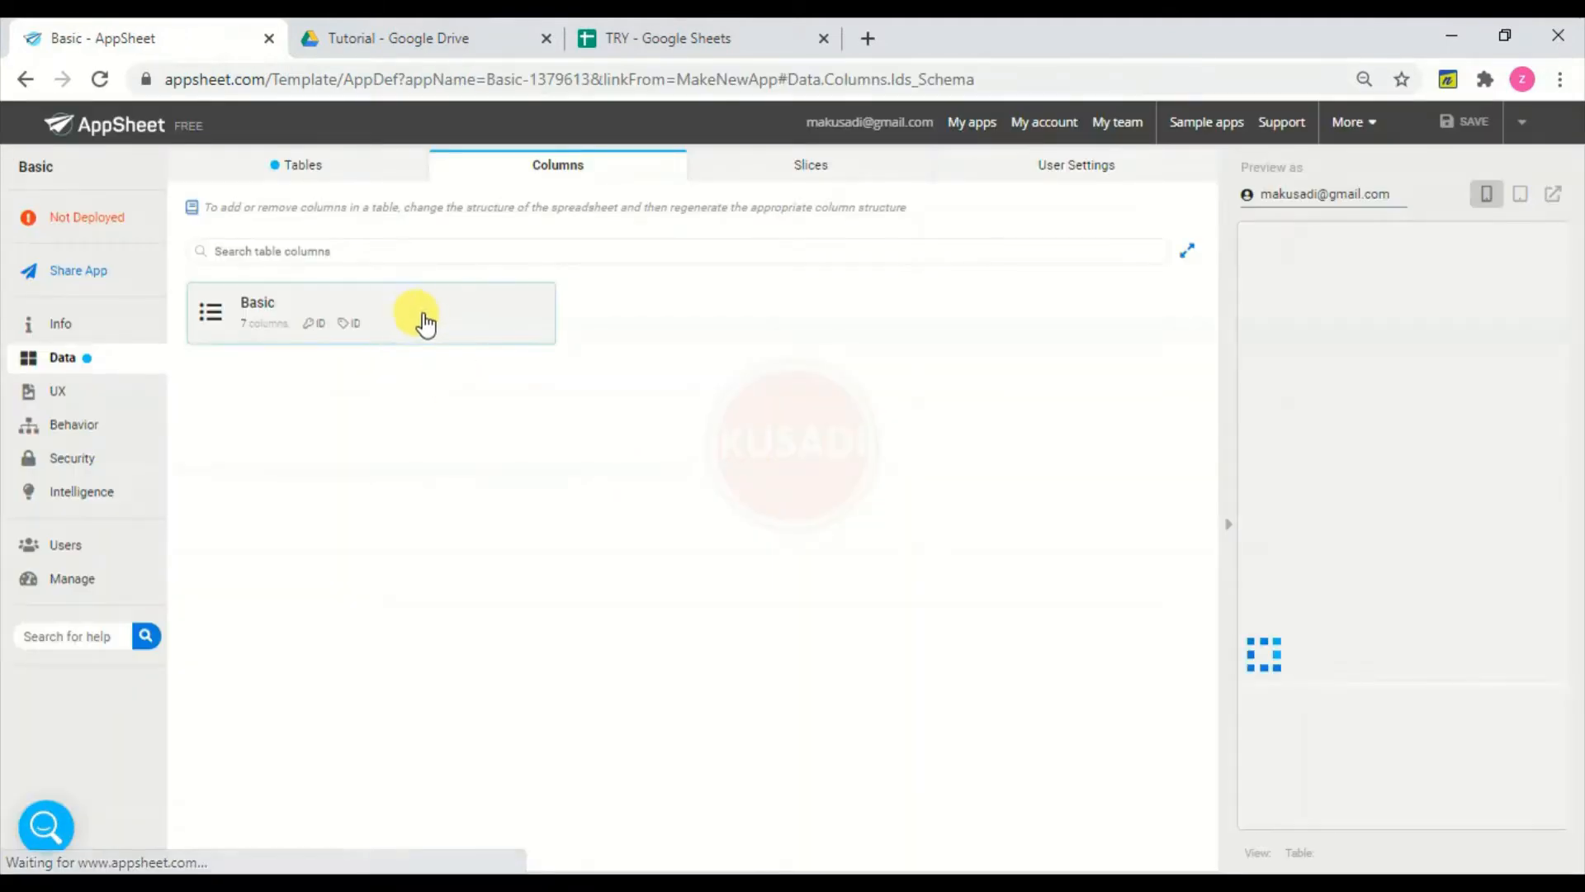
- Expand the Basic table's column settings and set the TEXT column's type to LongText
{"action": "left_click", "coordinate": [430, 318]}
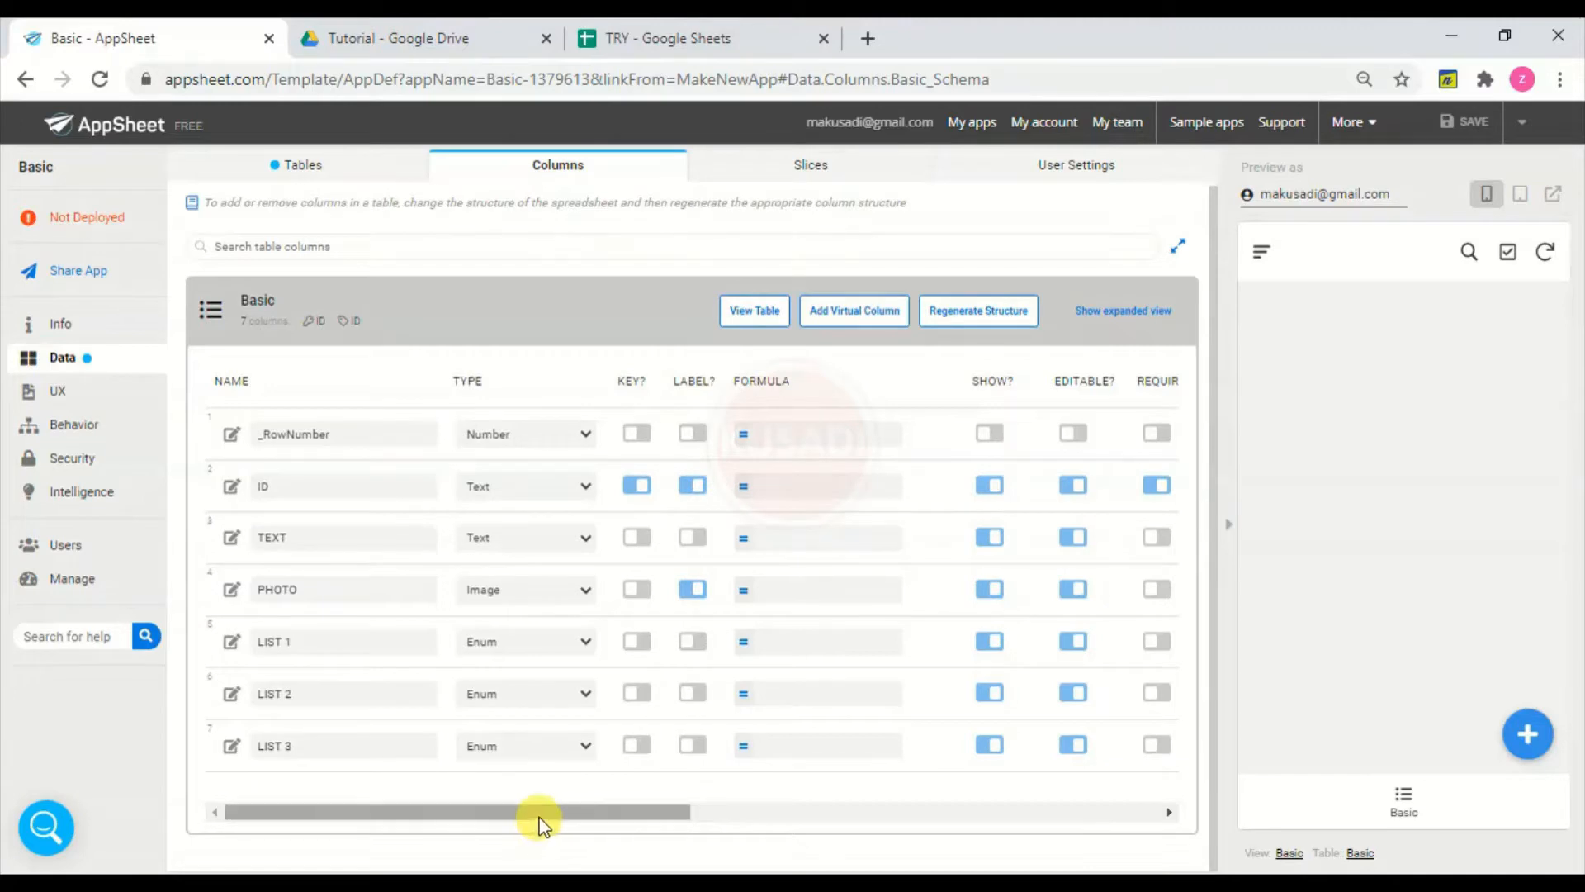
{"action": "left_click_drag", "start_coordinate": [542, 821], "coordinate": [436, 840]}
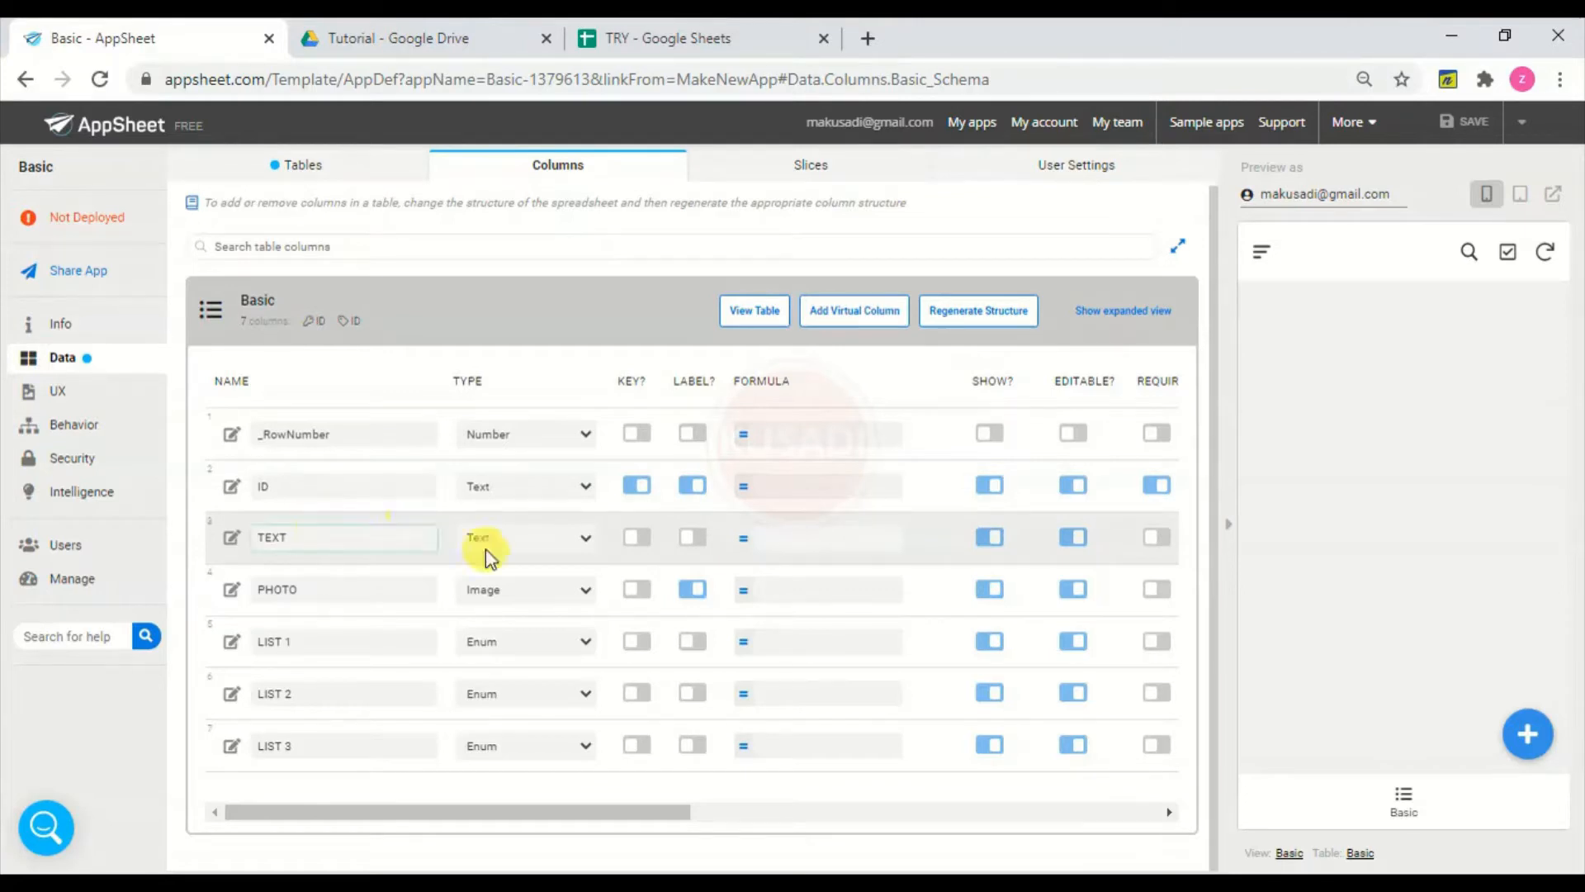
{"action": "left_click", "coordinate": [544, 552]}
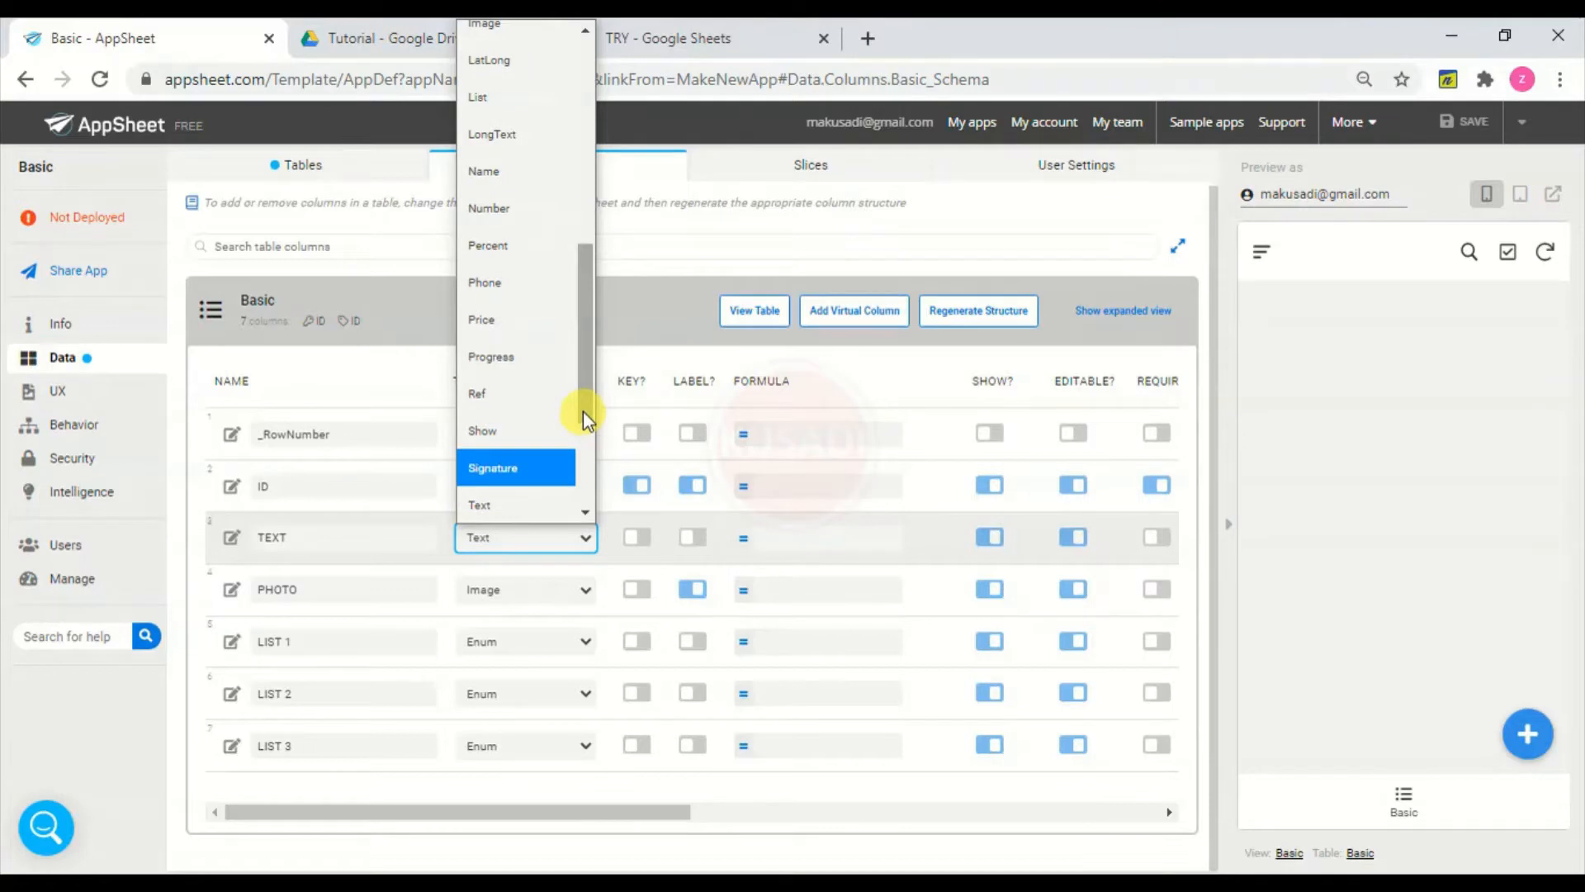
{"action": "left_click", "coordinate": [540, 137]}
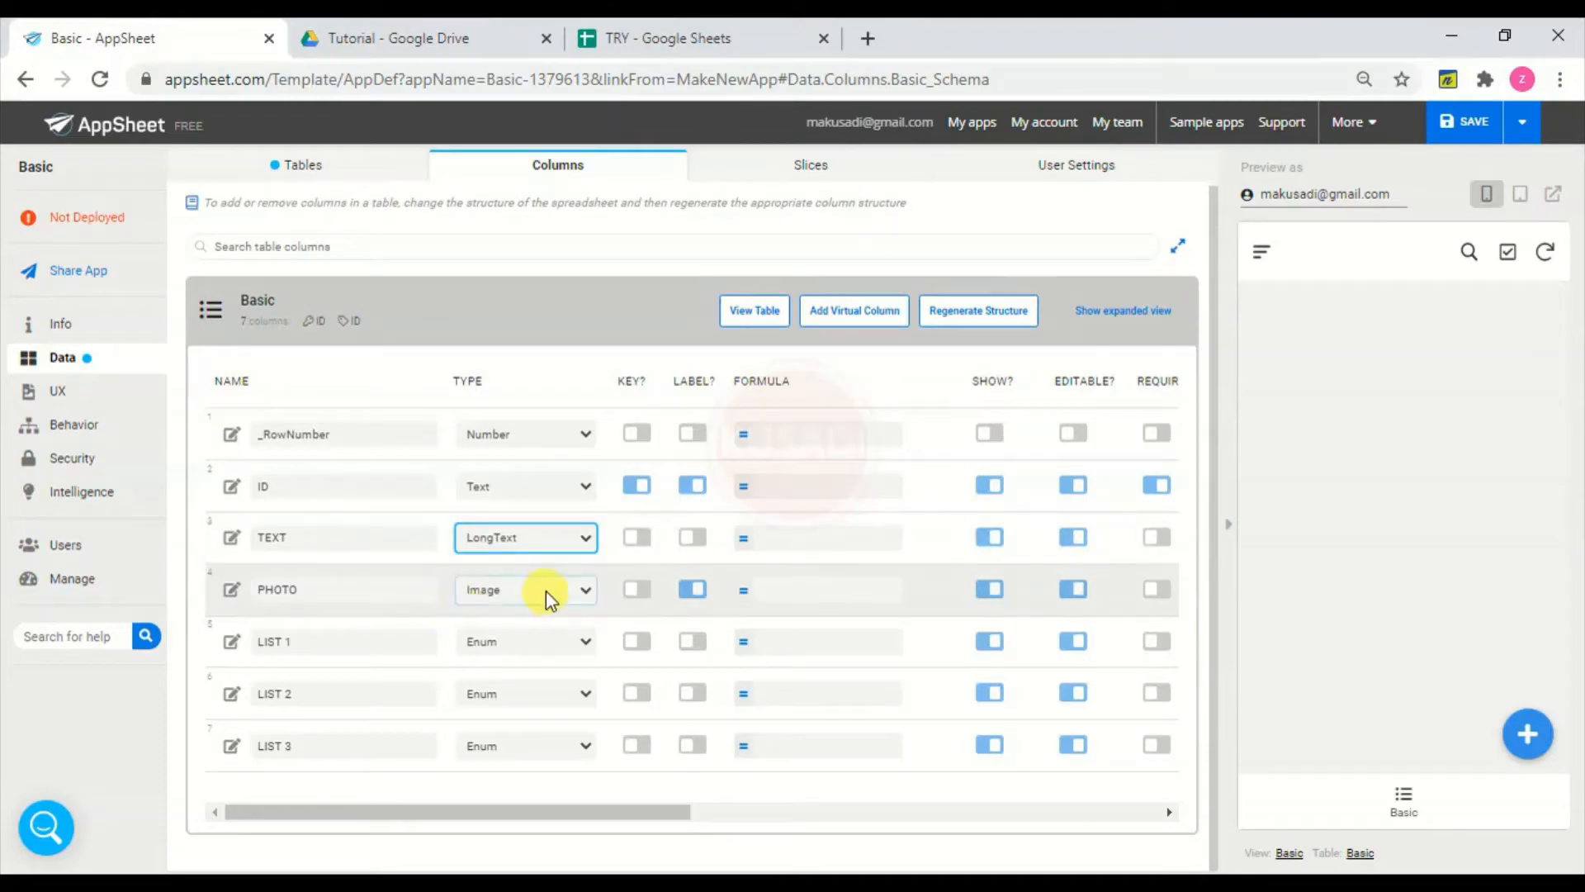
- Set the LIST 1 column's input mode to Buttons and close its column settings
{"action": "left_click", "coordinate": [232, 642]}
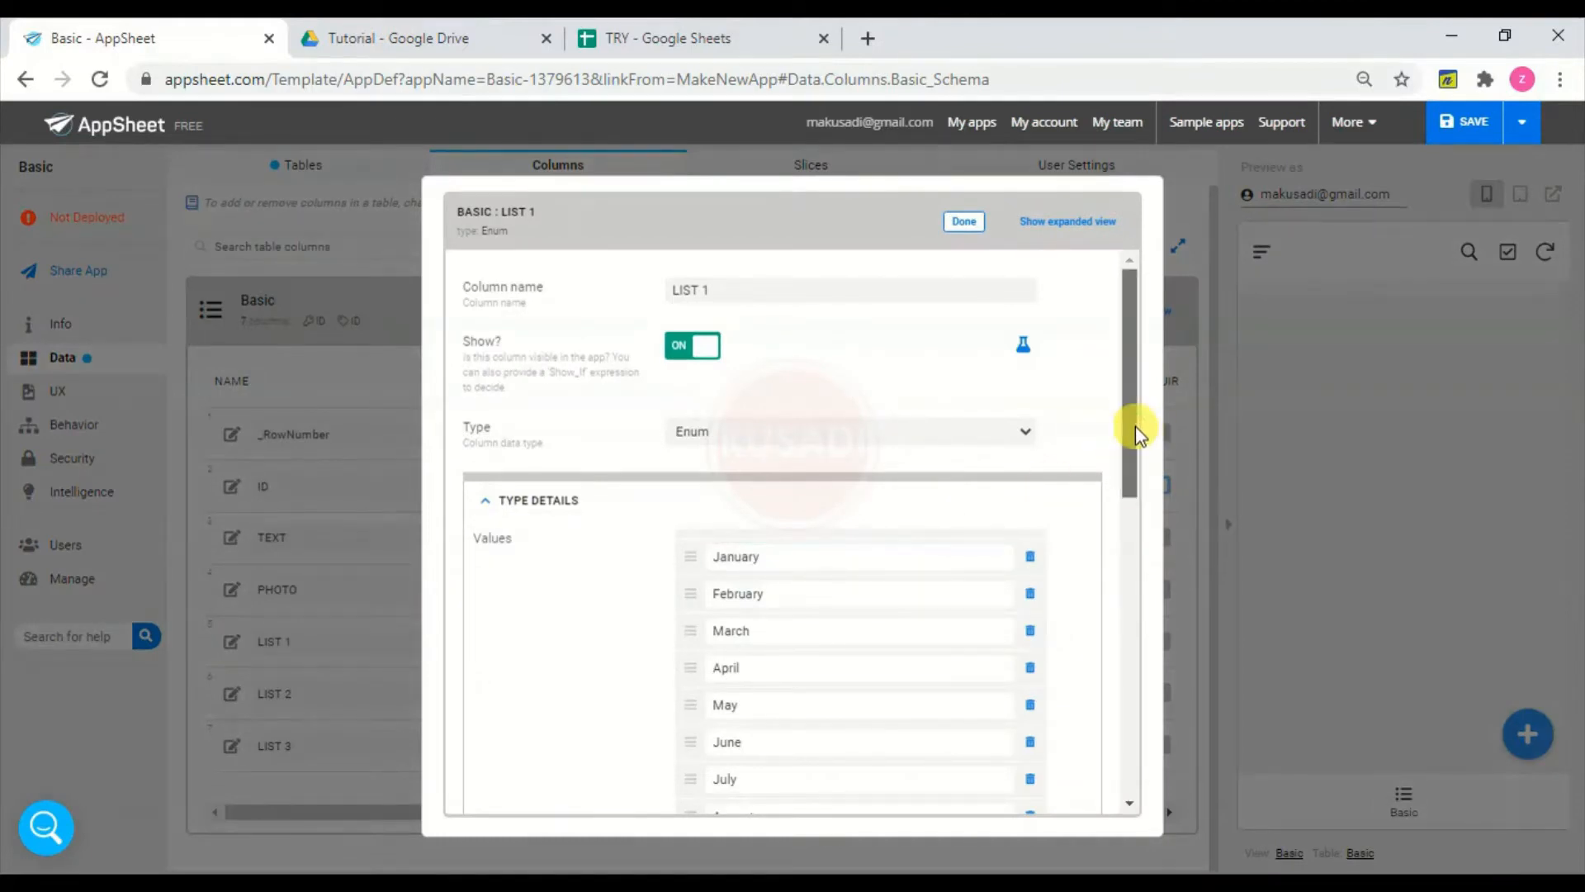
{"action": "left_click_drag", "start_coordinate": [1137, 426], "coordinate": [1132, 641]}
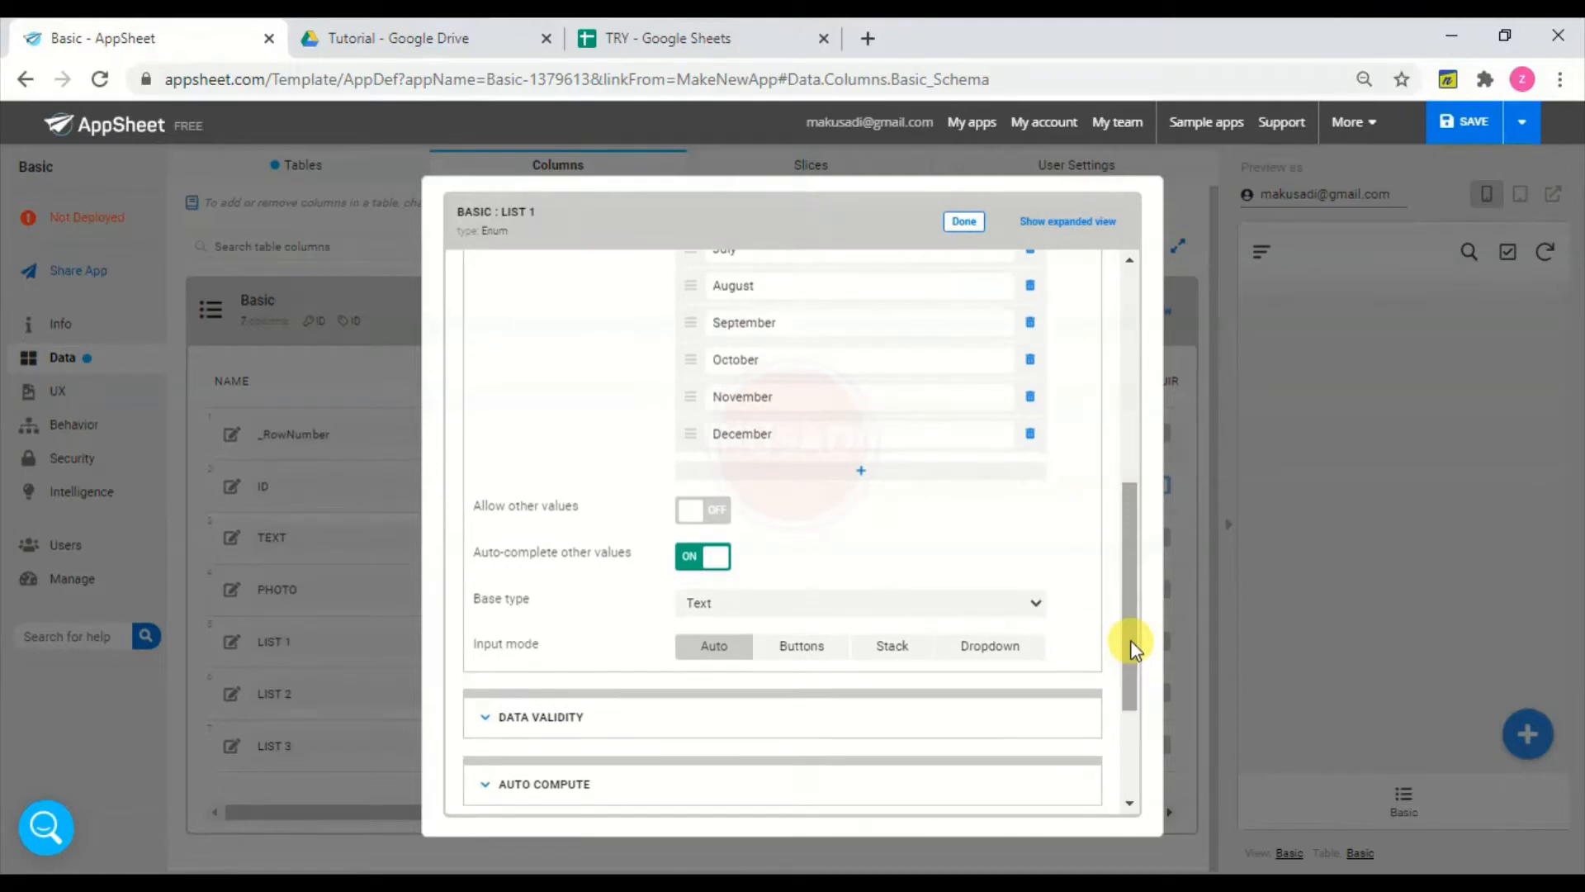
{"action": "left_click", "coordinate": [817, 648]}
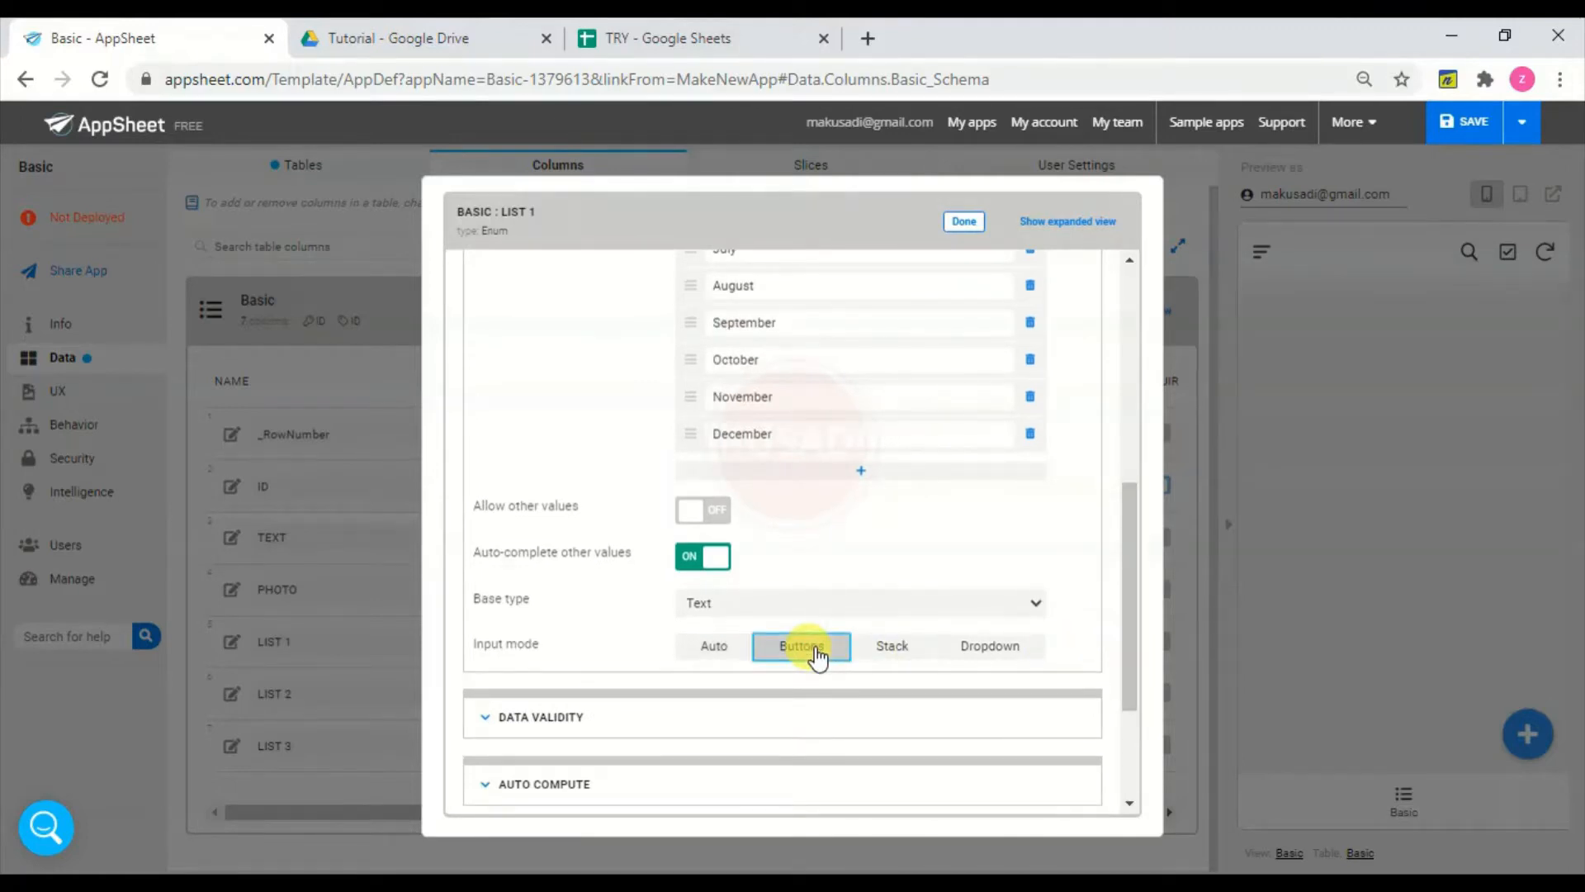
{"action": "left_click", "coordinate": [965, 223]}
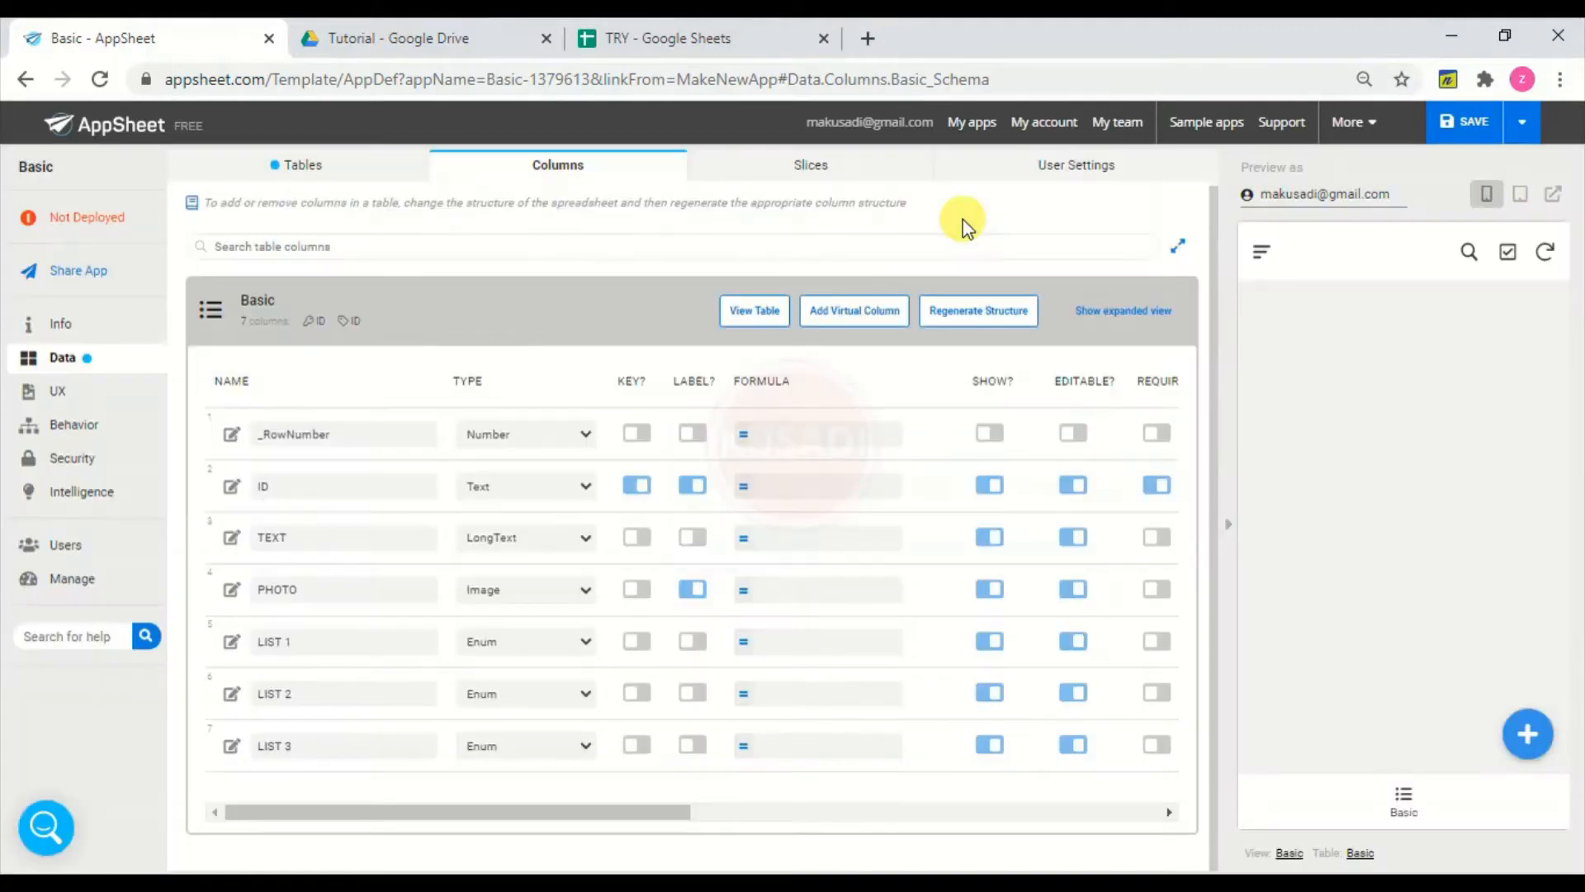
- Set the LIST 2 column's input mode to Stack and close its column settings
{"action": "left_click", "coordinate": [232, 696]}
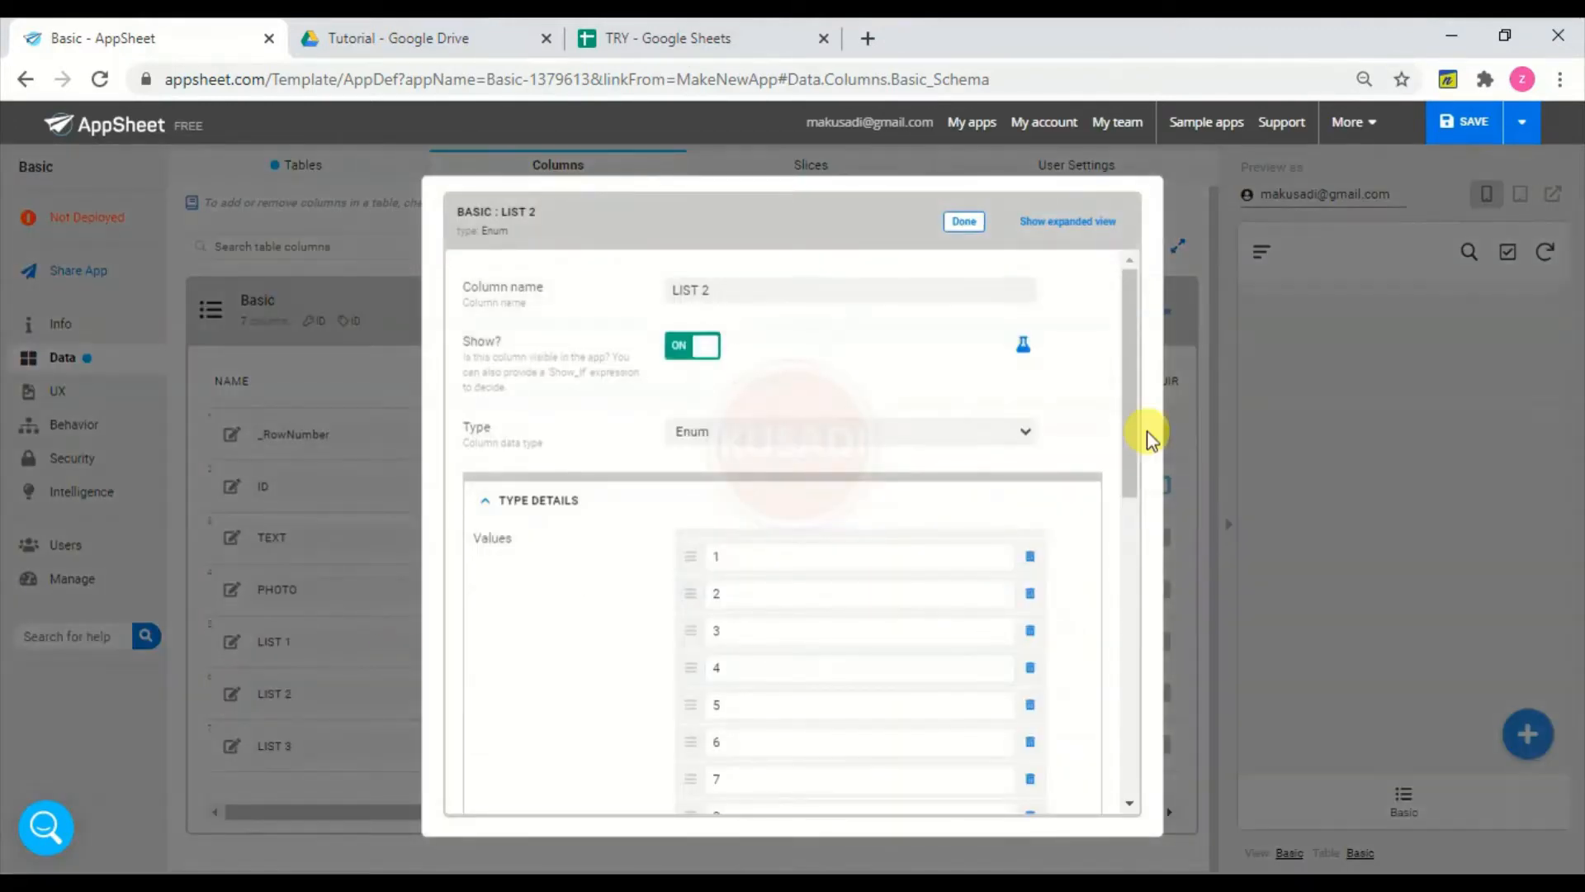
{"action": "left_click_drag", "start_coordinate": [1132, 432], "coordinate": [1139, 617]}
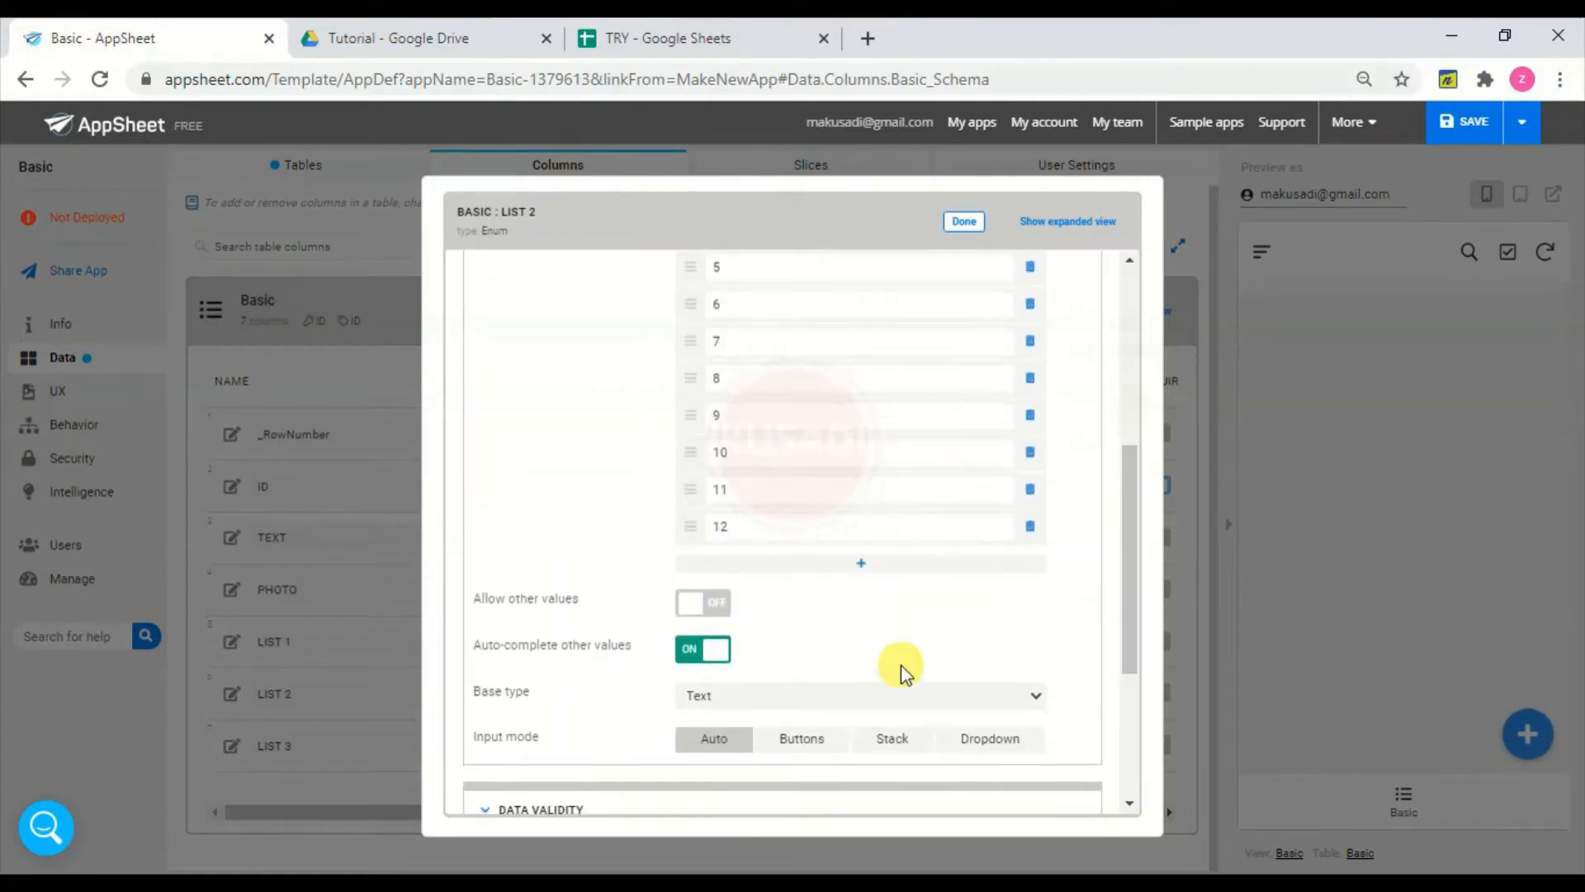
{"action": "left_click", "coordinate": [891, 749]}
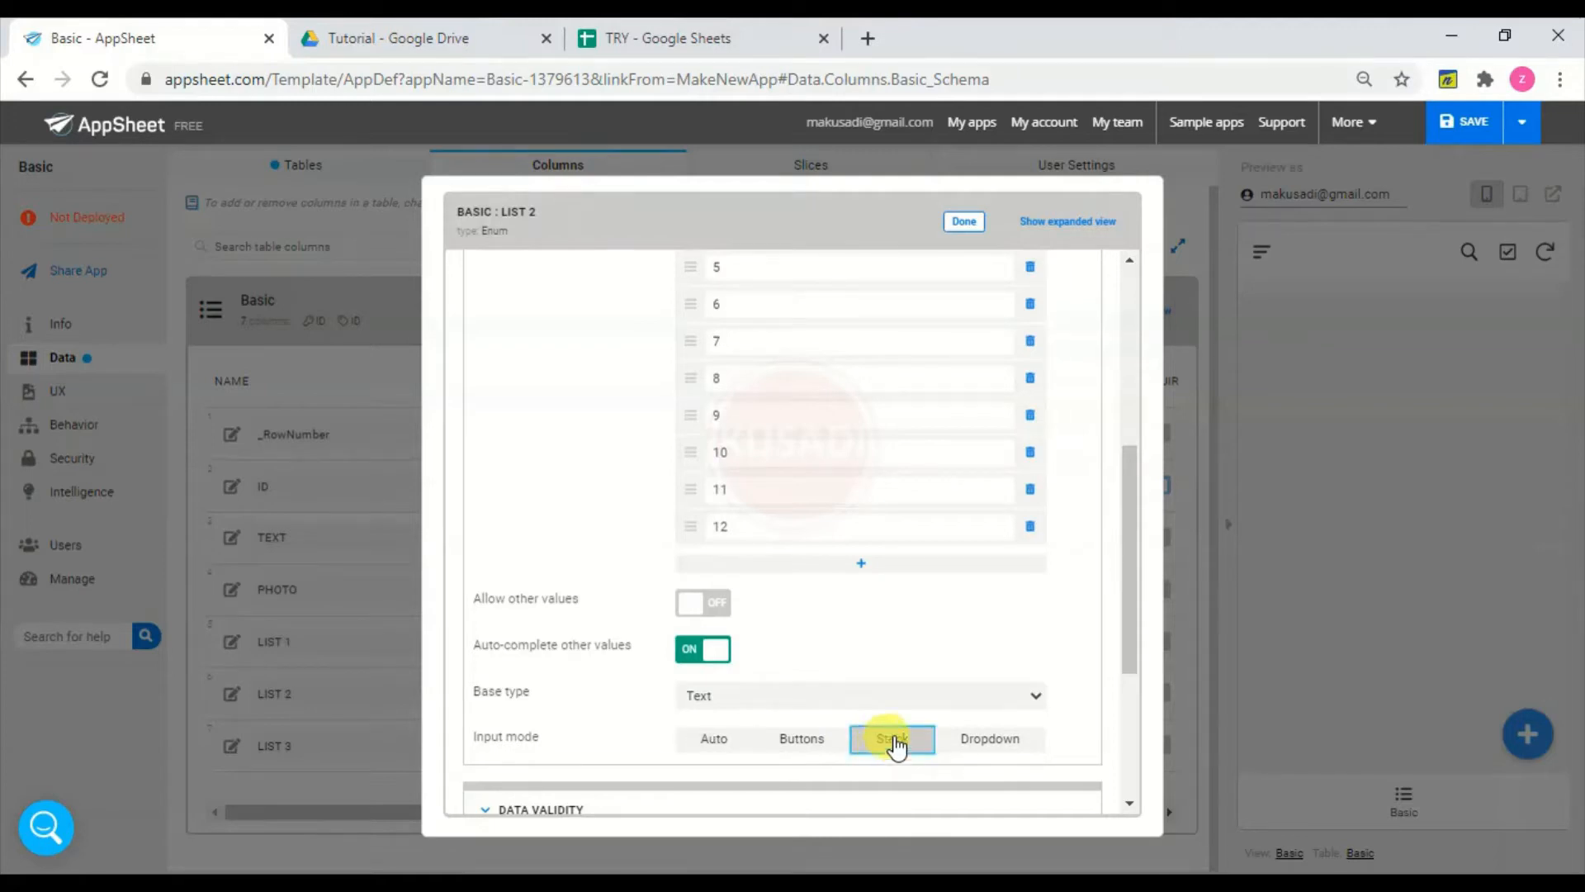
{"action": "left_click", "coordinate": [963, 227]}
{"action": "left_click", "coordinate": [292, 702]}
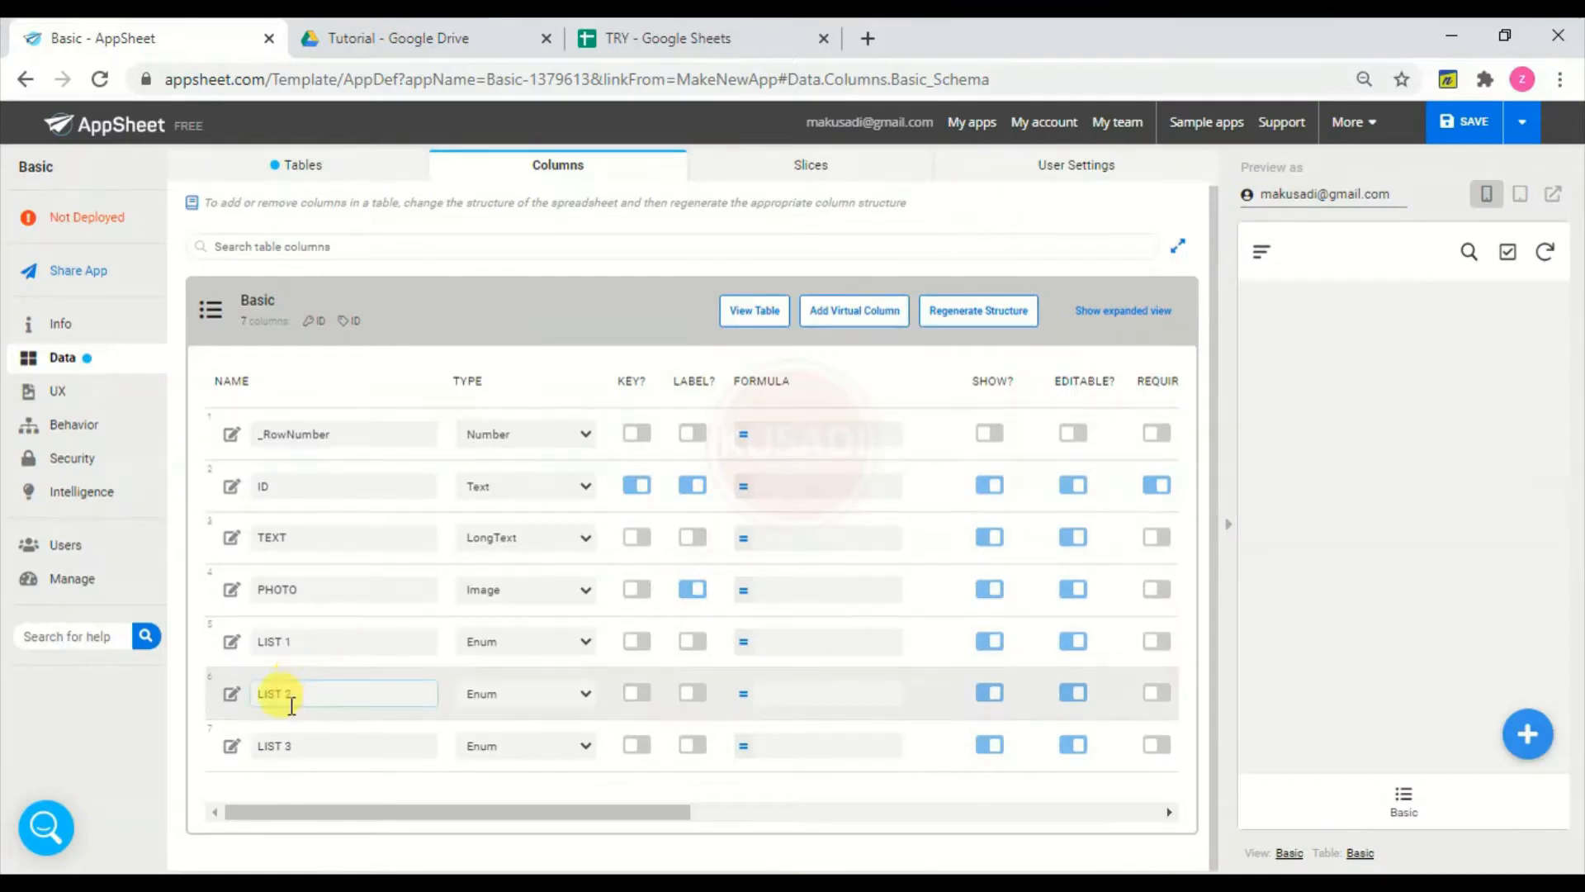
- Set the LIST 3 column's input mode to Dropdown, close its column settings and save the app
{"action": "left_click", "coordinate": [231, 745]}
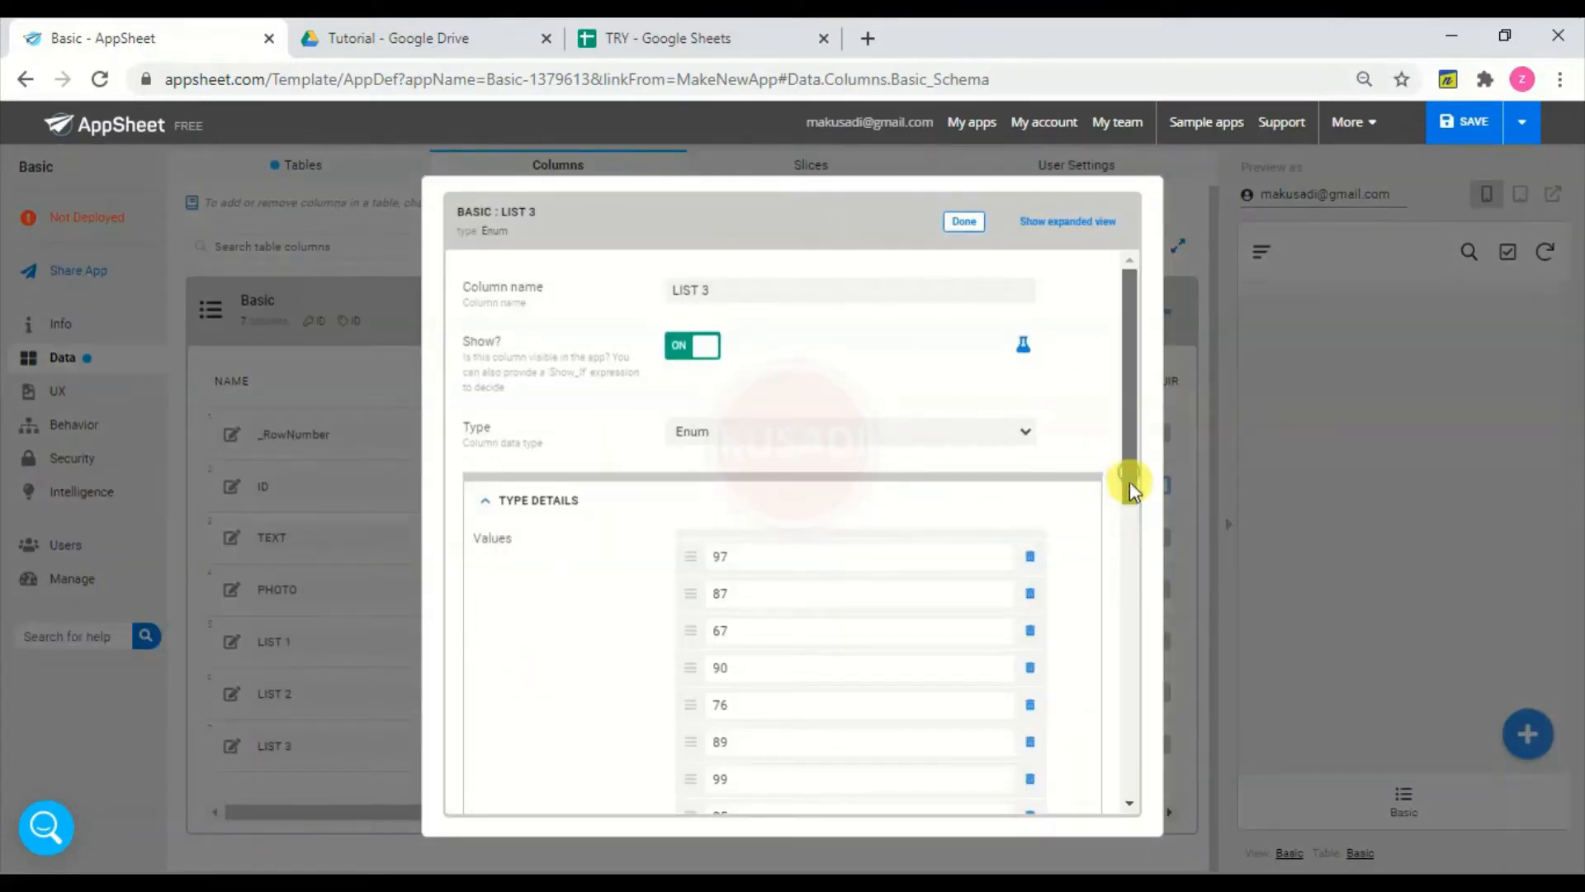
{"action": "left_click_drag", "start_coordinate": [1129, 482], "coordinate": [1126, 666]}
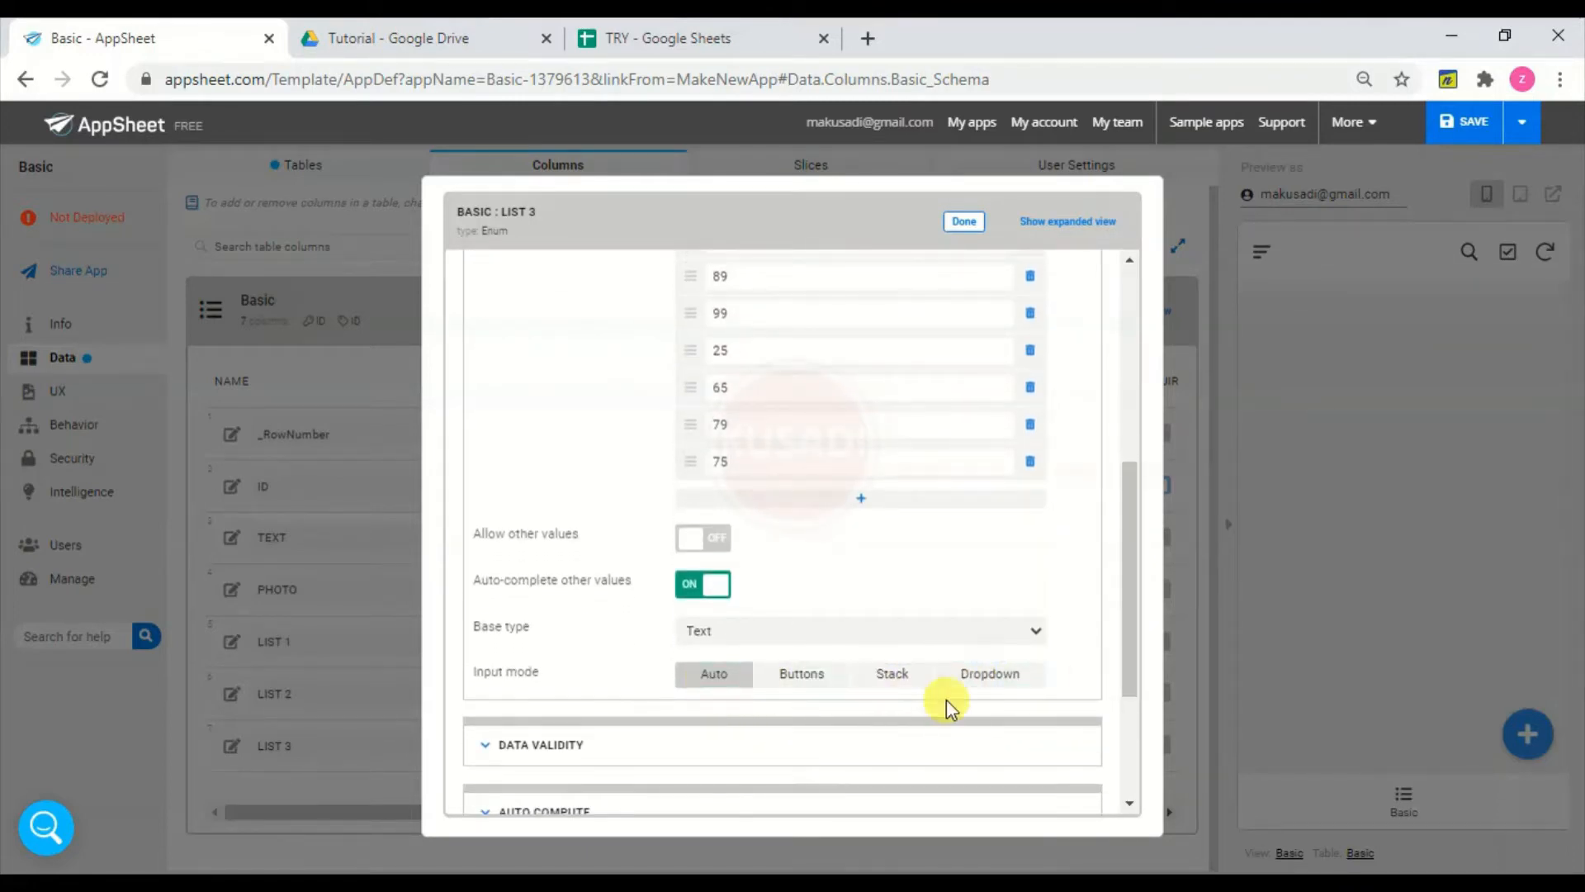
{"action": "left_click", "coordinate": [997, 675]}
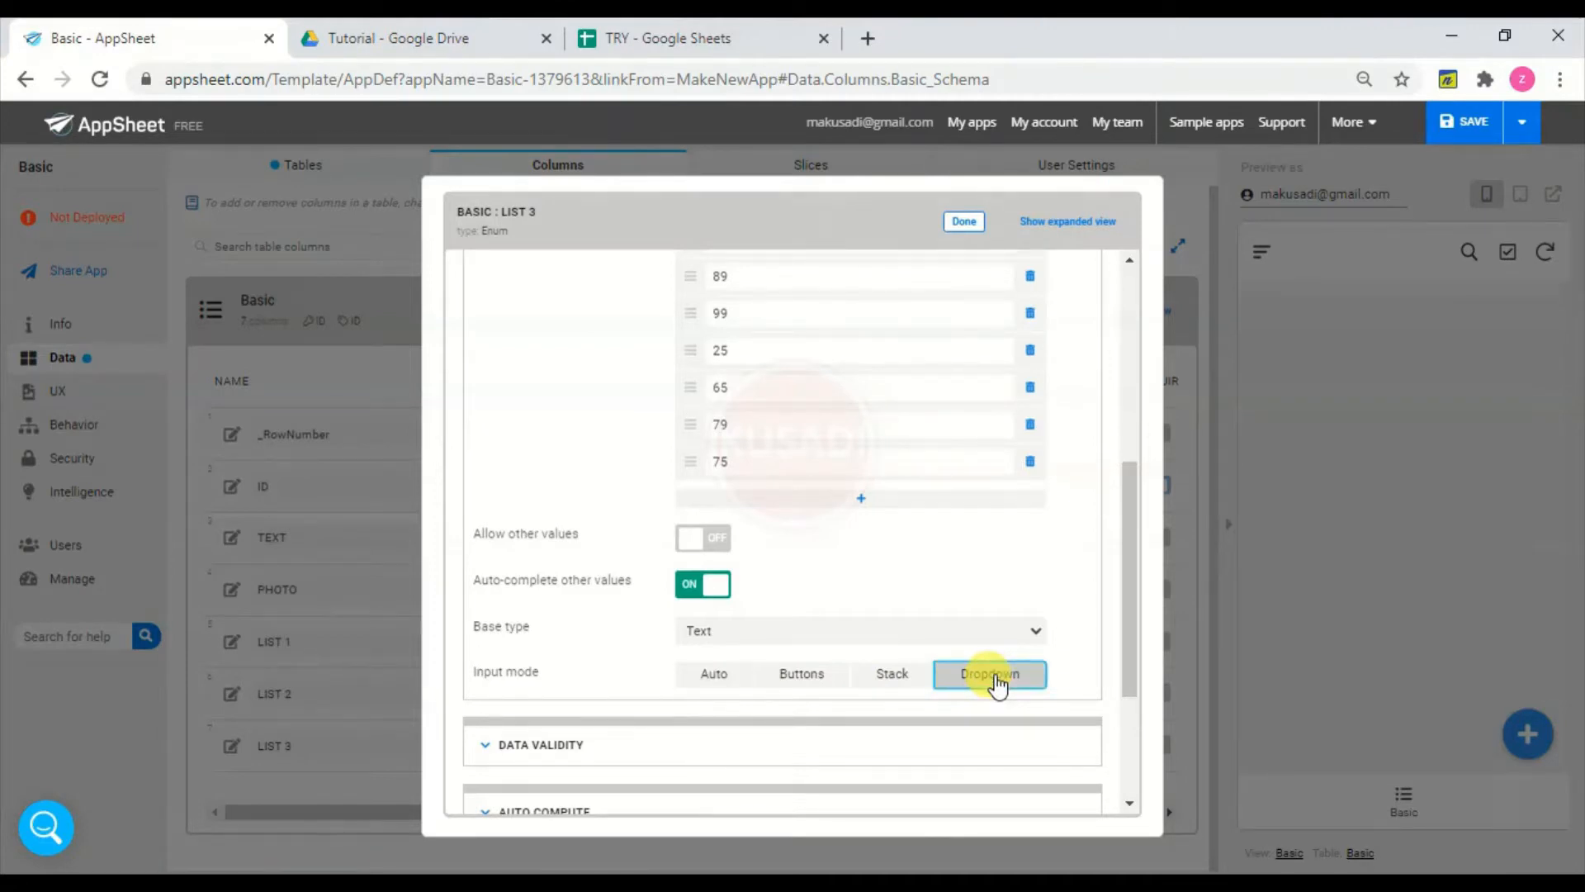
{"action": "left_click", "coordinate": [964, 221]}
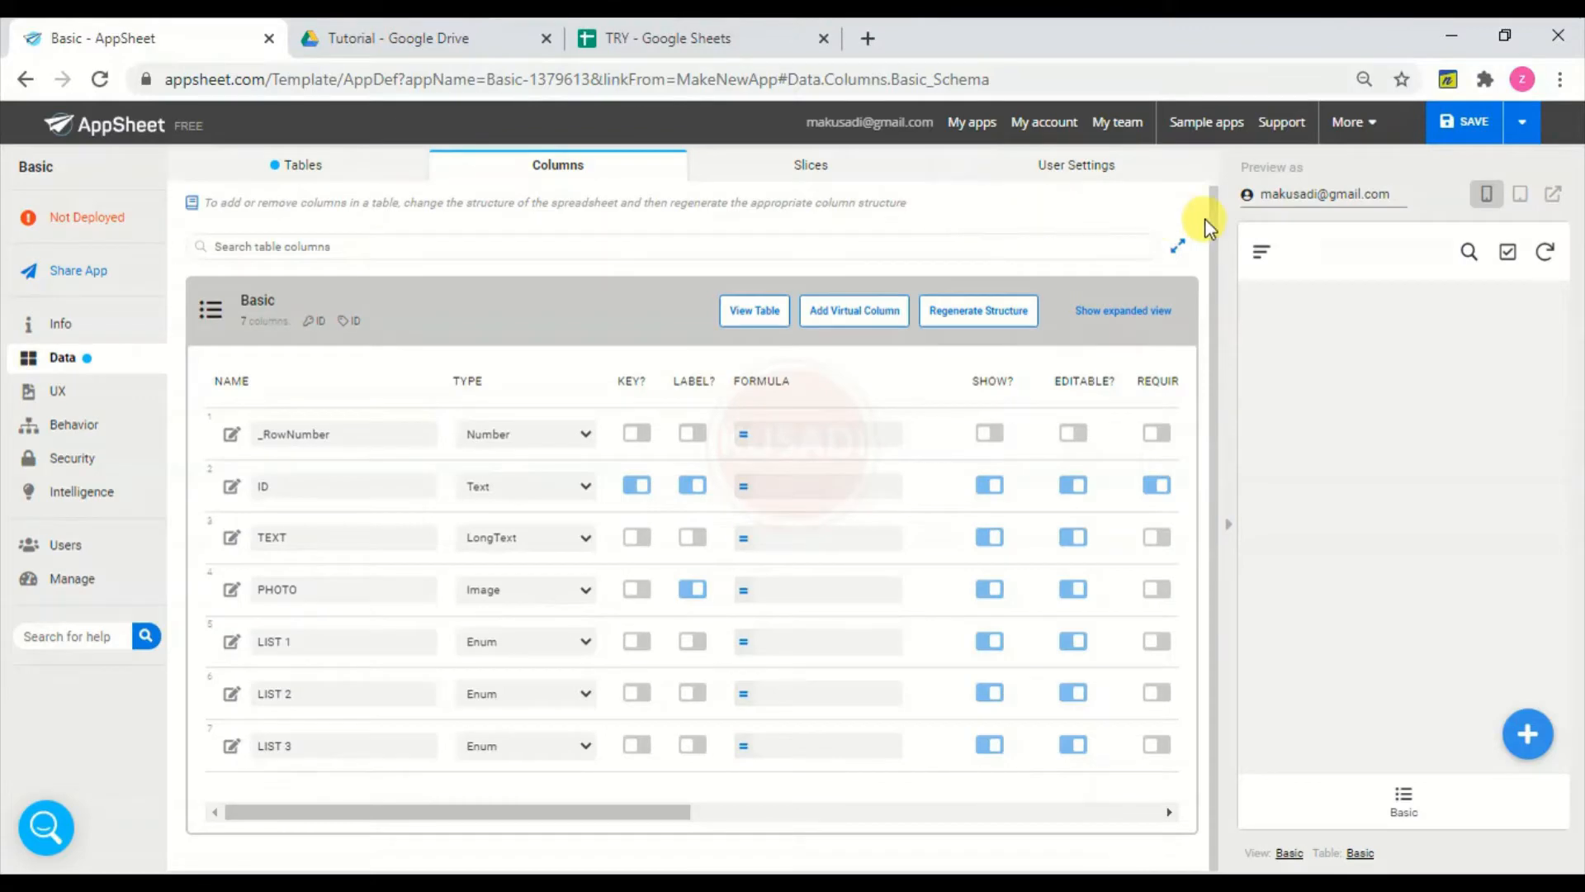
{"action": "left_click", "coordinate": [1466, 124]}
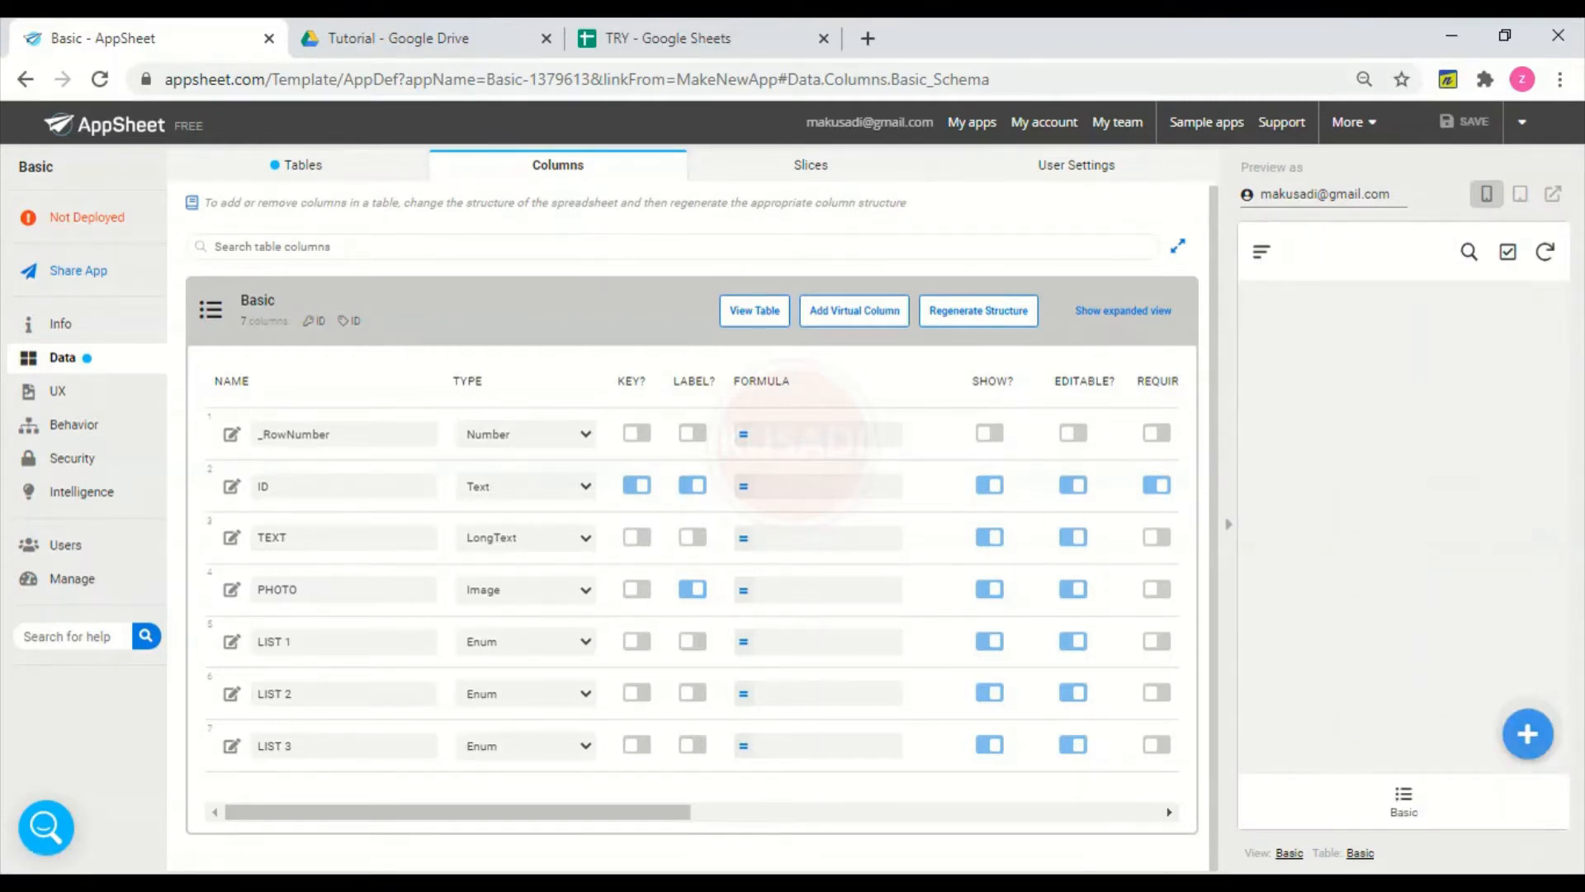
- Open a new entry form in the app preview and examine how its fields and the LIST 3 options are presented
{"action": "left_click", "coordinate": [1530, 732]}
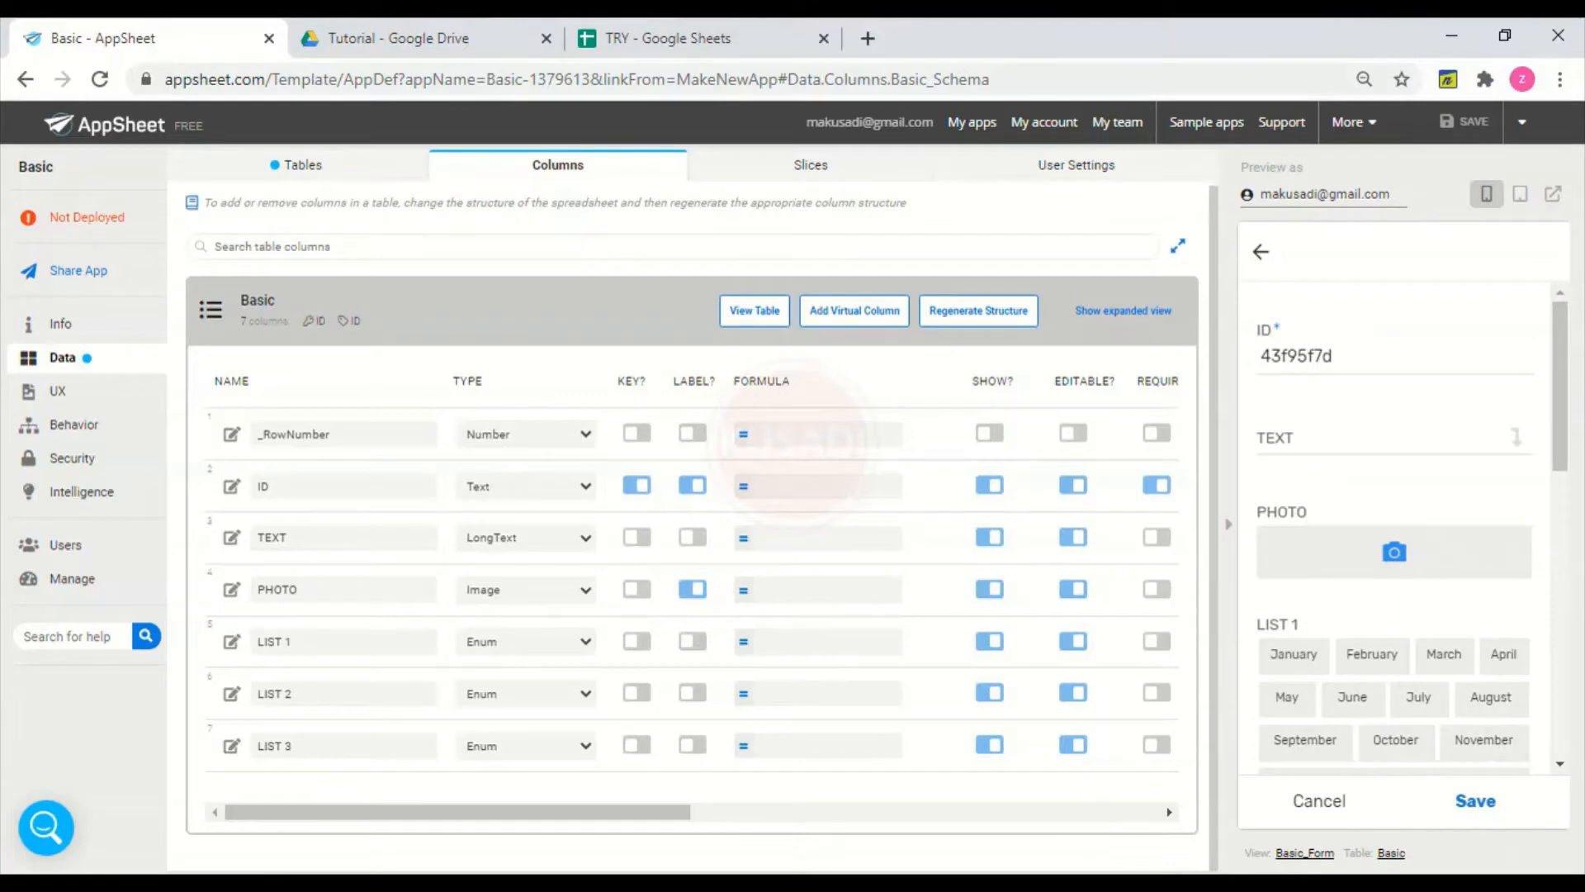
{"action": "scroll", "coordinate": [1394, 528], "scroll_direction": "down", "scroll_amount": 2}
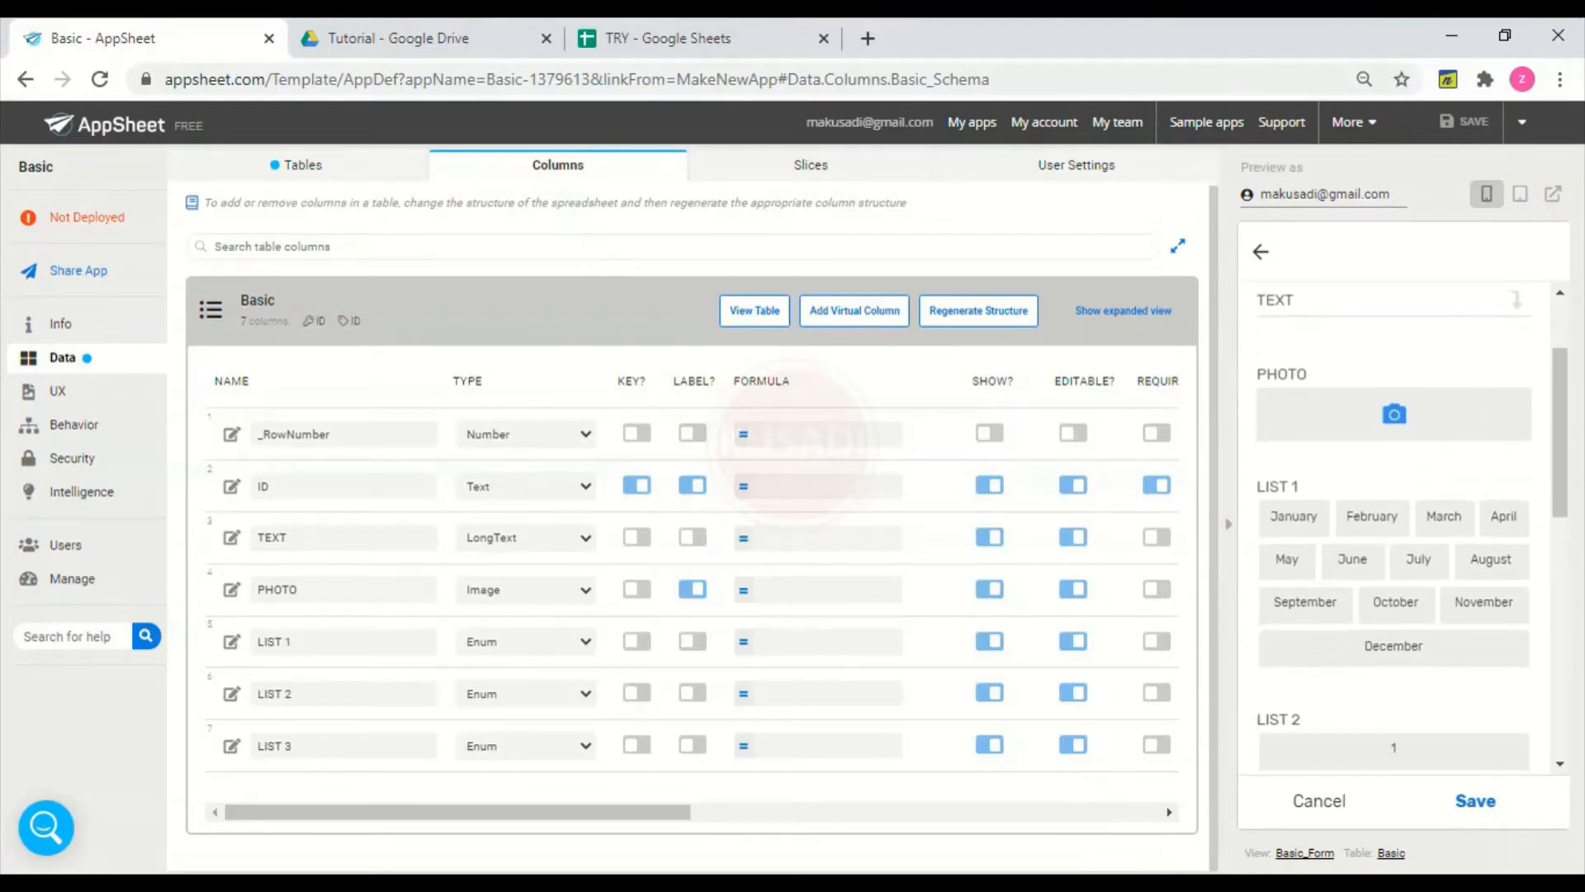
{"action": "scroll", "coordinate": [1393, 646], "scroll_direction": "down", "scroll_amount": 2}
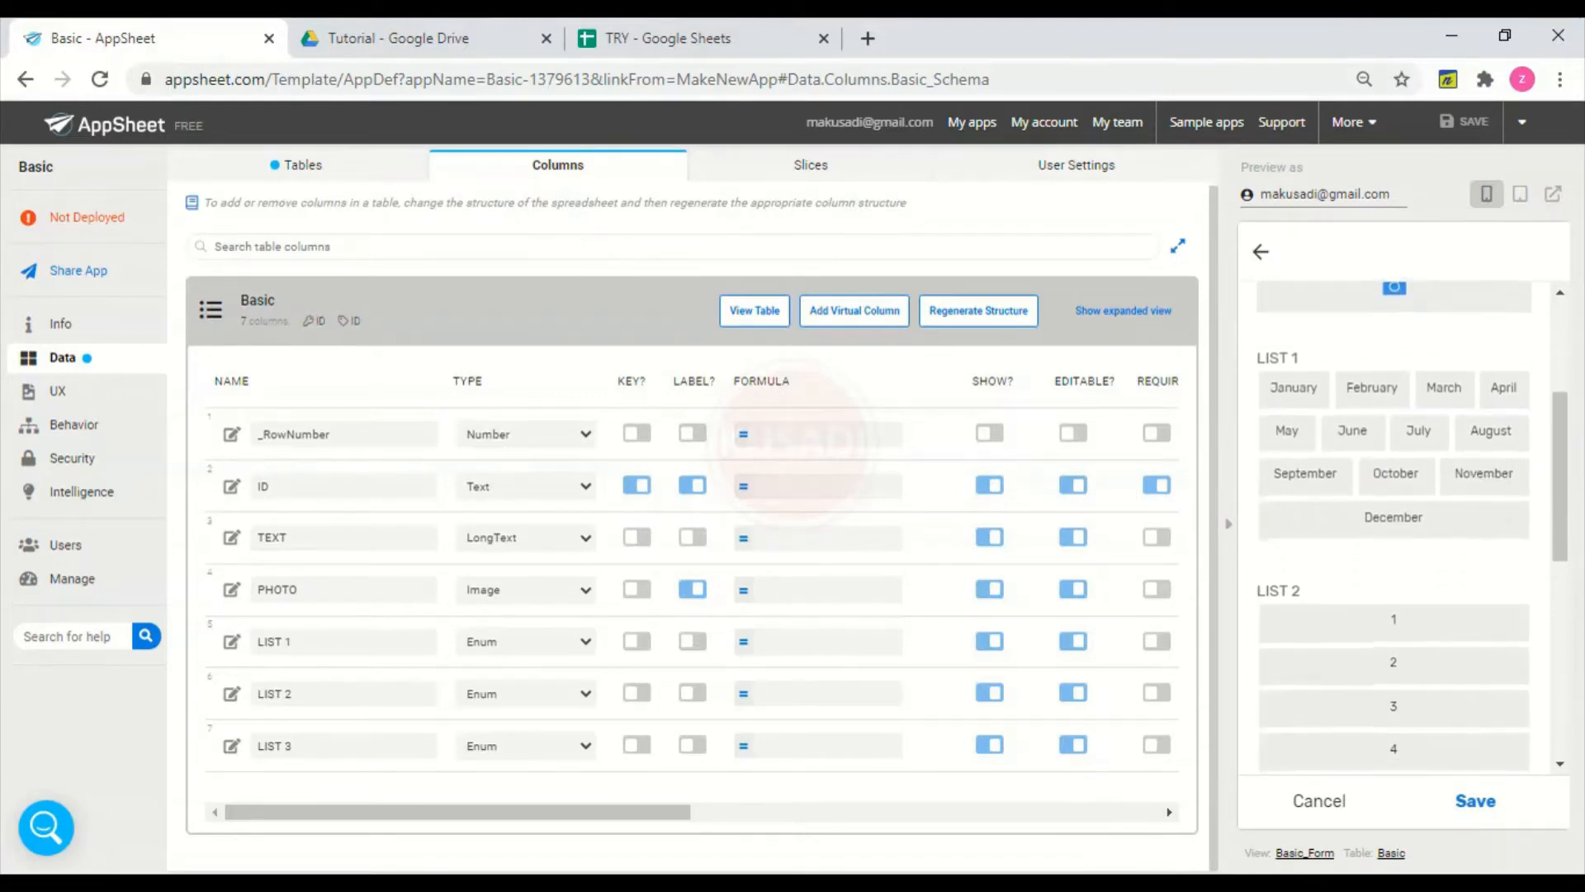
{"action": "scroll", "coordinate": [1394, 528], "scroll_direction": "down", "scroll_amount": 3}
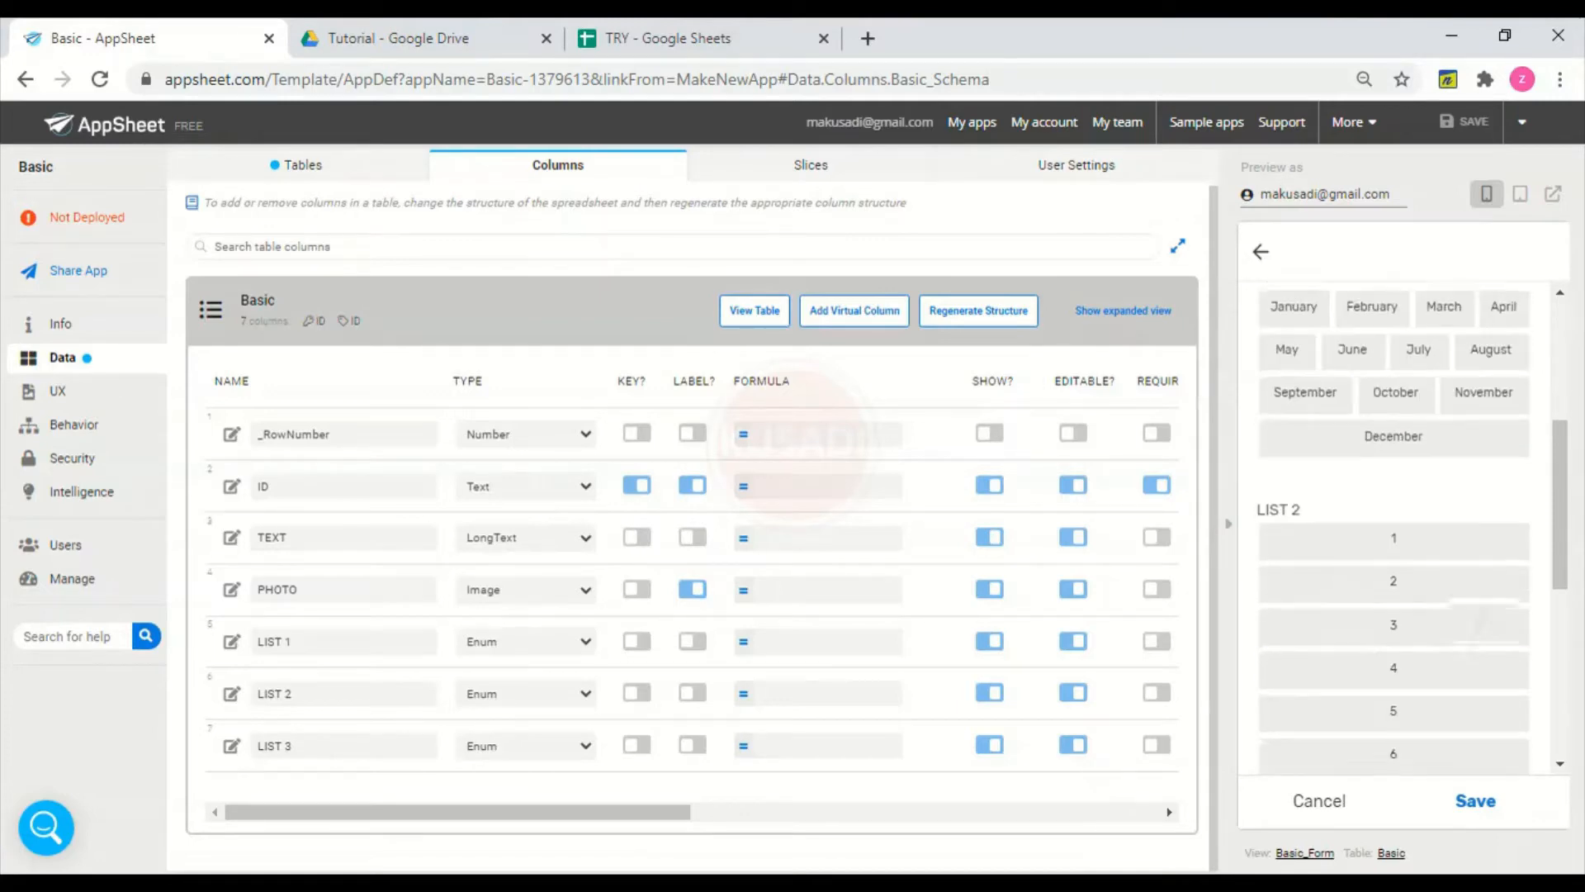
{"action": "scroll", "coordinate": [1394, 528], "scroll_direction": "down", "scroll_amount": 3}
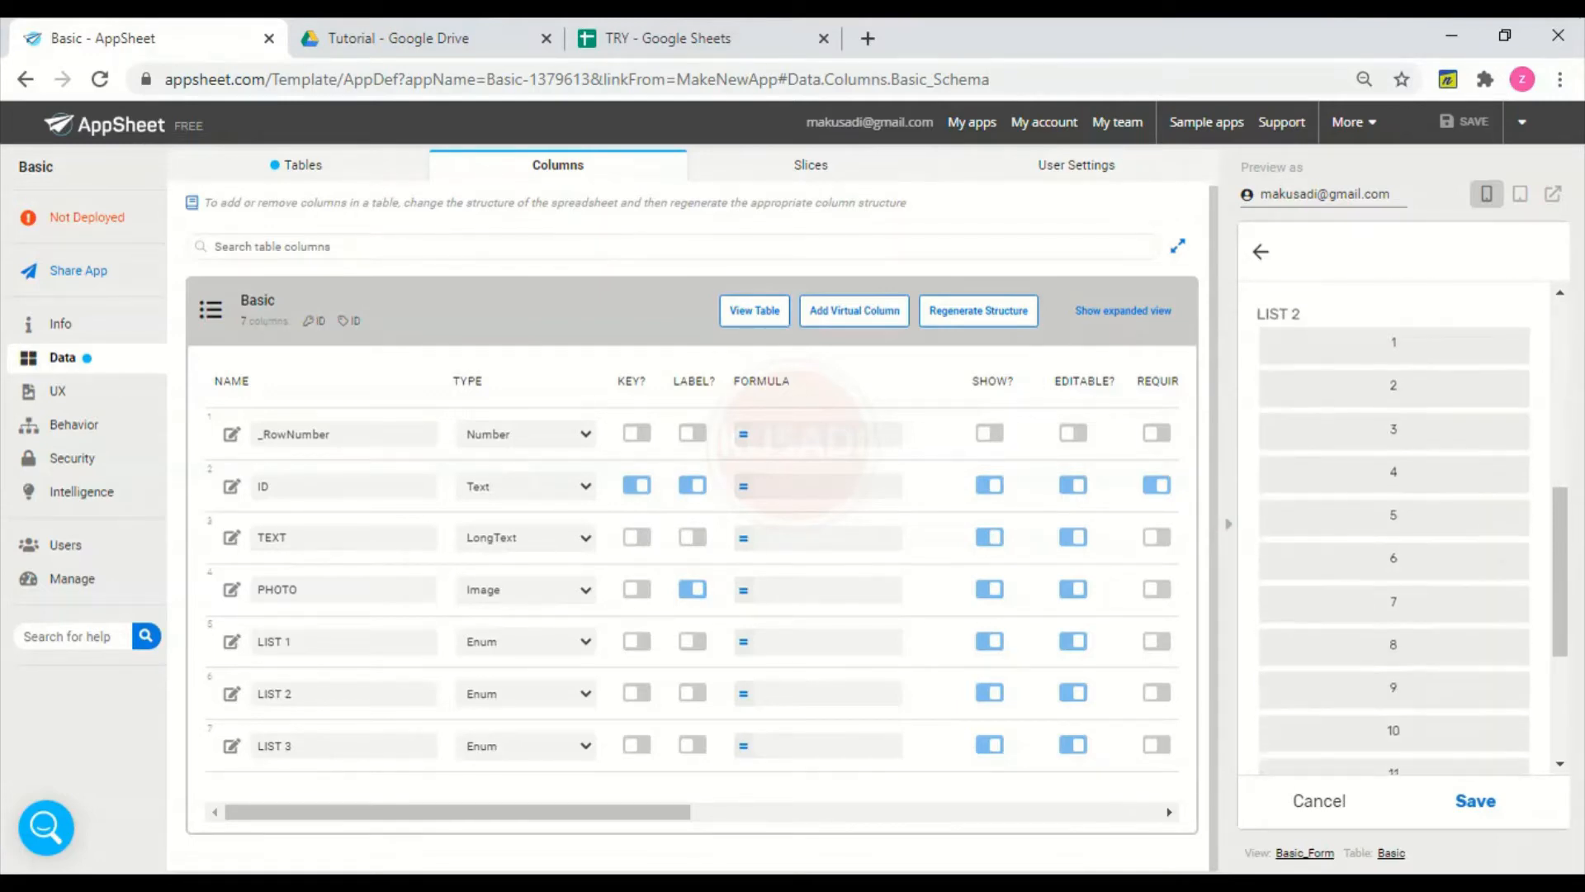
{"action": "scroll", "coordinate": [1484, 601], "scroll_direction": "down", "scroll_amount": 2}
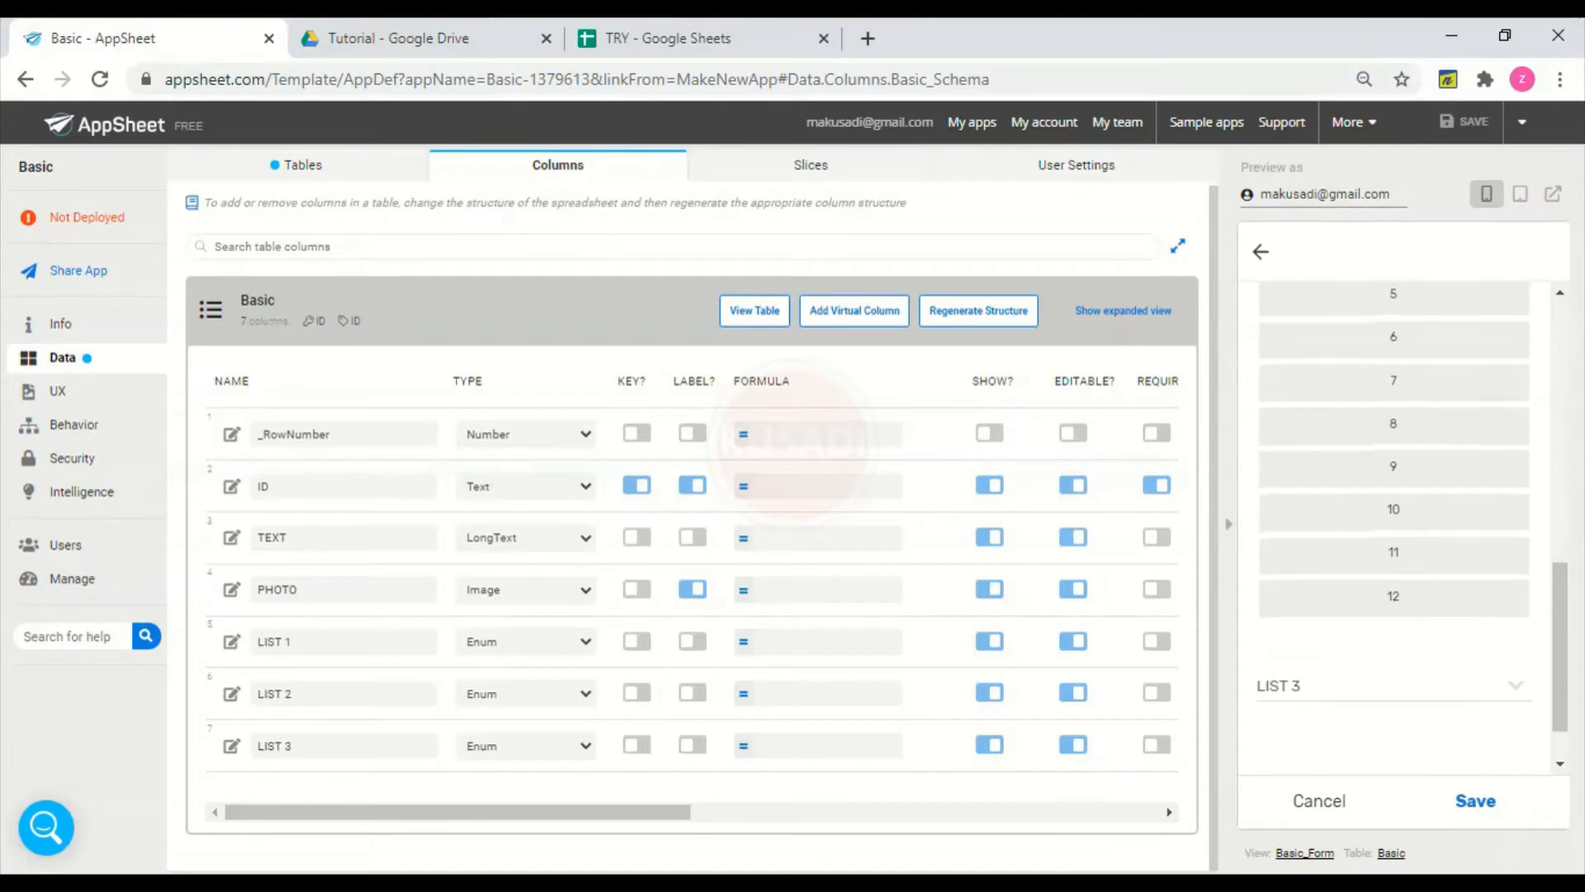
{"action": "left_click", "coordinate": [1483, 600]}
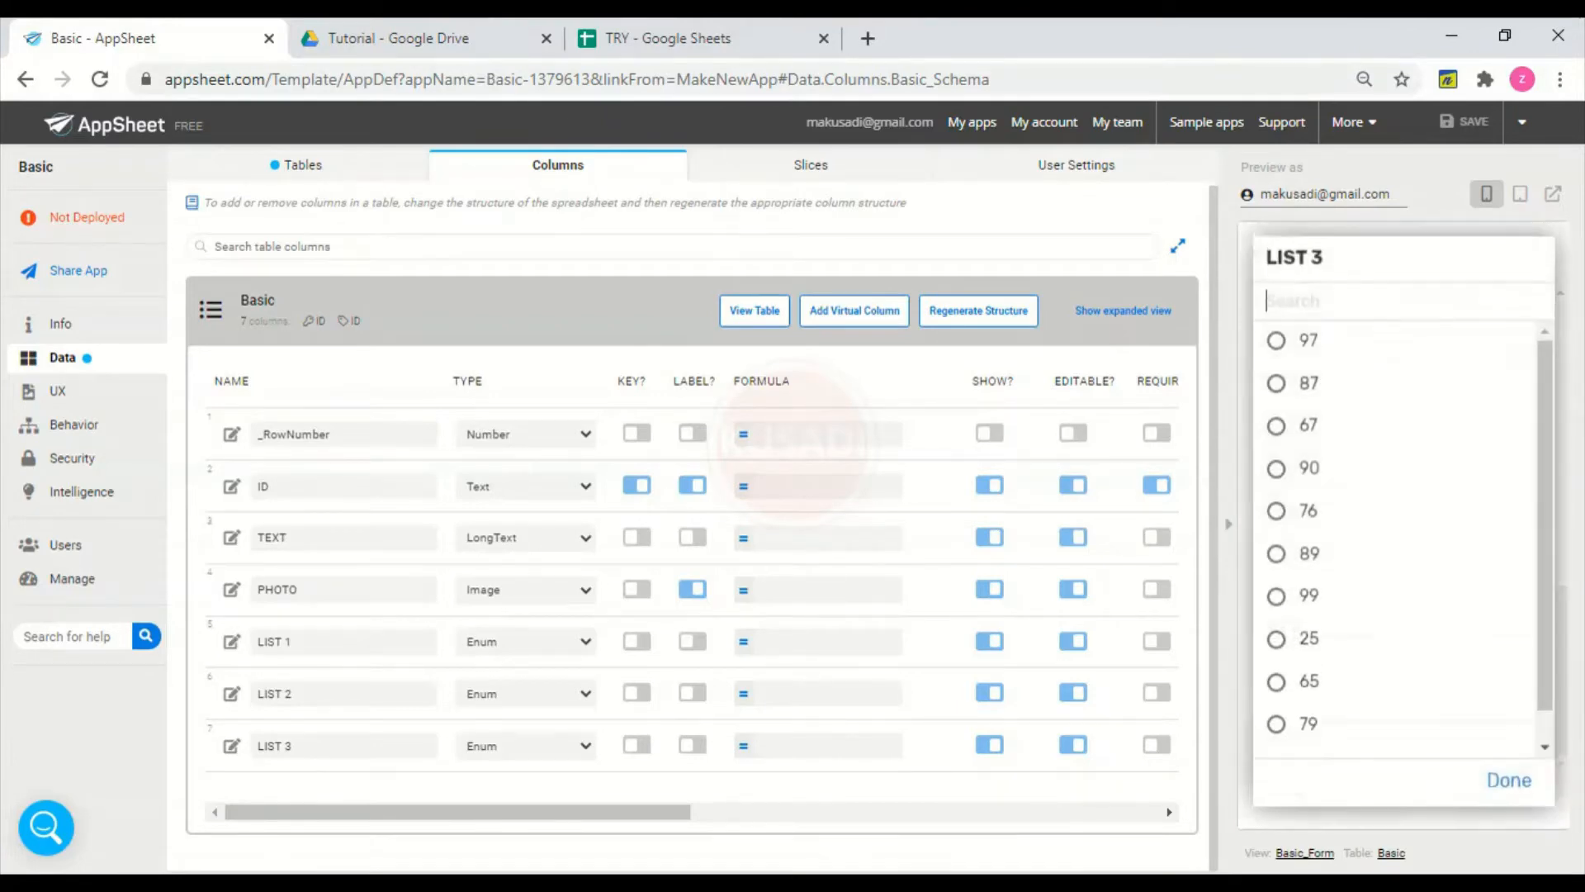
{"action": "scroll", "coordinate": [1485, 560], "scroll_direction": "down", "scroll_amount": 1}
{"action": "scroll", "coordinate": [1463, 644], "scroll_direction": "up", "scroll_amount": 1}
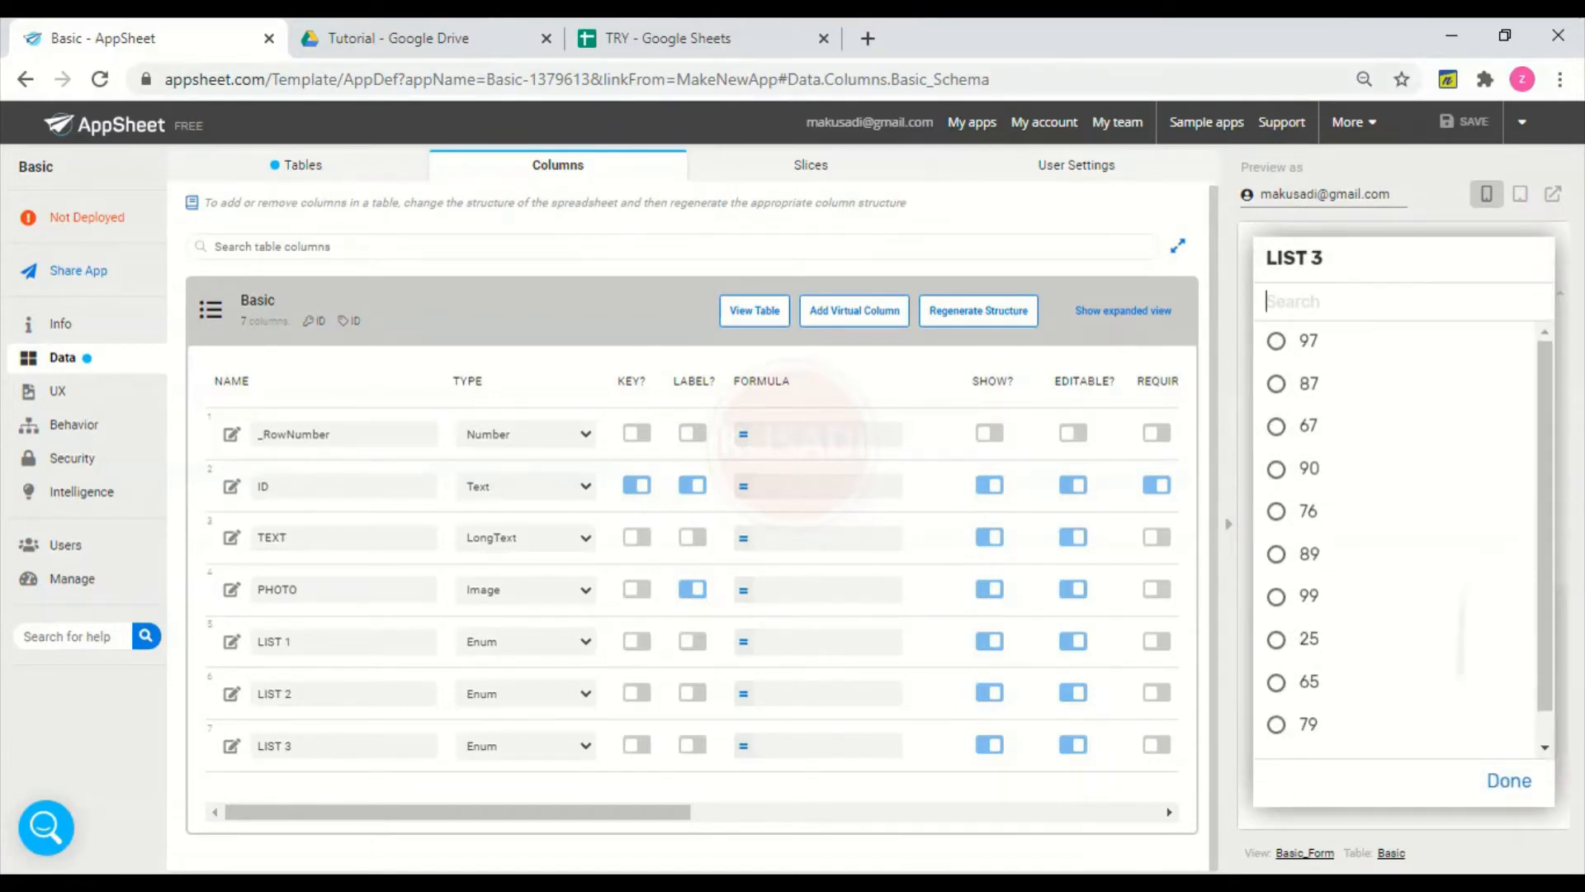
{"action": "scroll", "coordinate": [1473, 710], "scroll_direction": "down", "scroll_amount": 1}
{"action": "left_click", "coordinate": [1489, 564]}
{"action": "left_click", "coordinate": [1298, 781]}
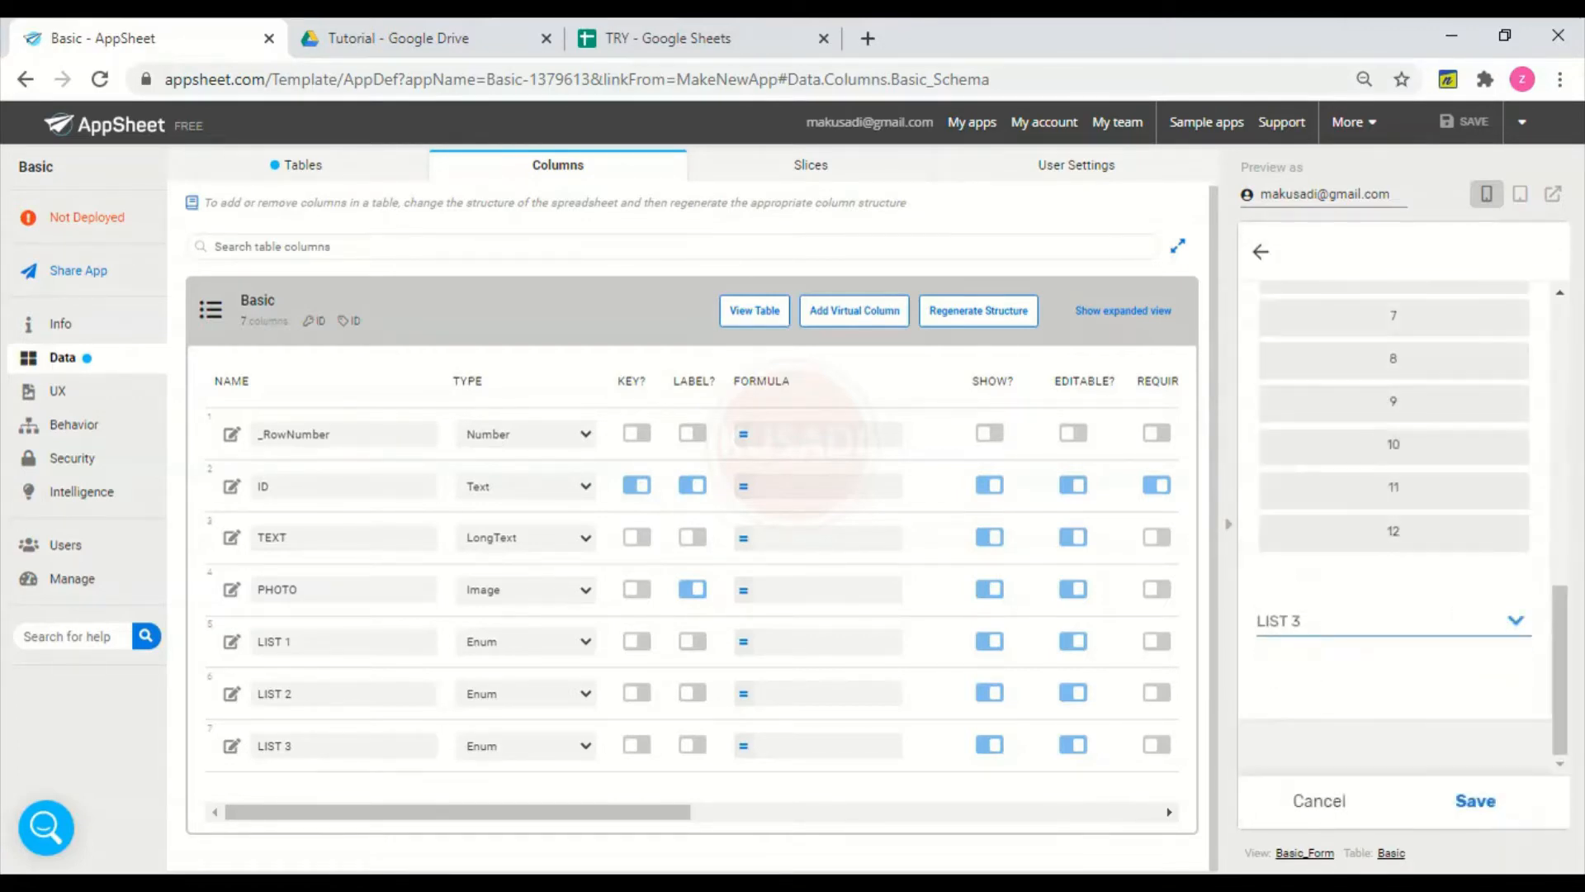
- Enter a street address in the new entry's TEXT field and add the BLEN image from Downloads as its PHOTO
{"action": "scroll", "coordinate": [1394, 529], "scroll_direction": "up", "scroll_amount": 10}
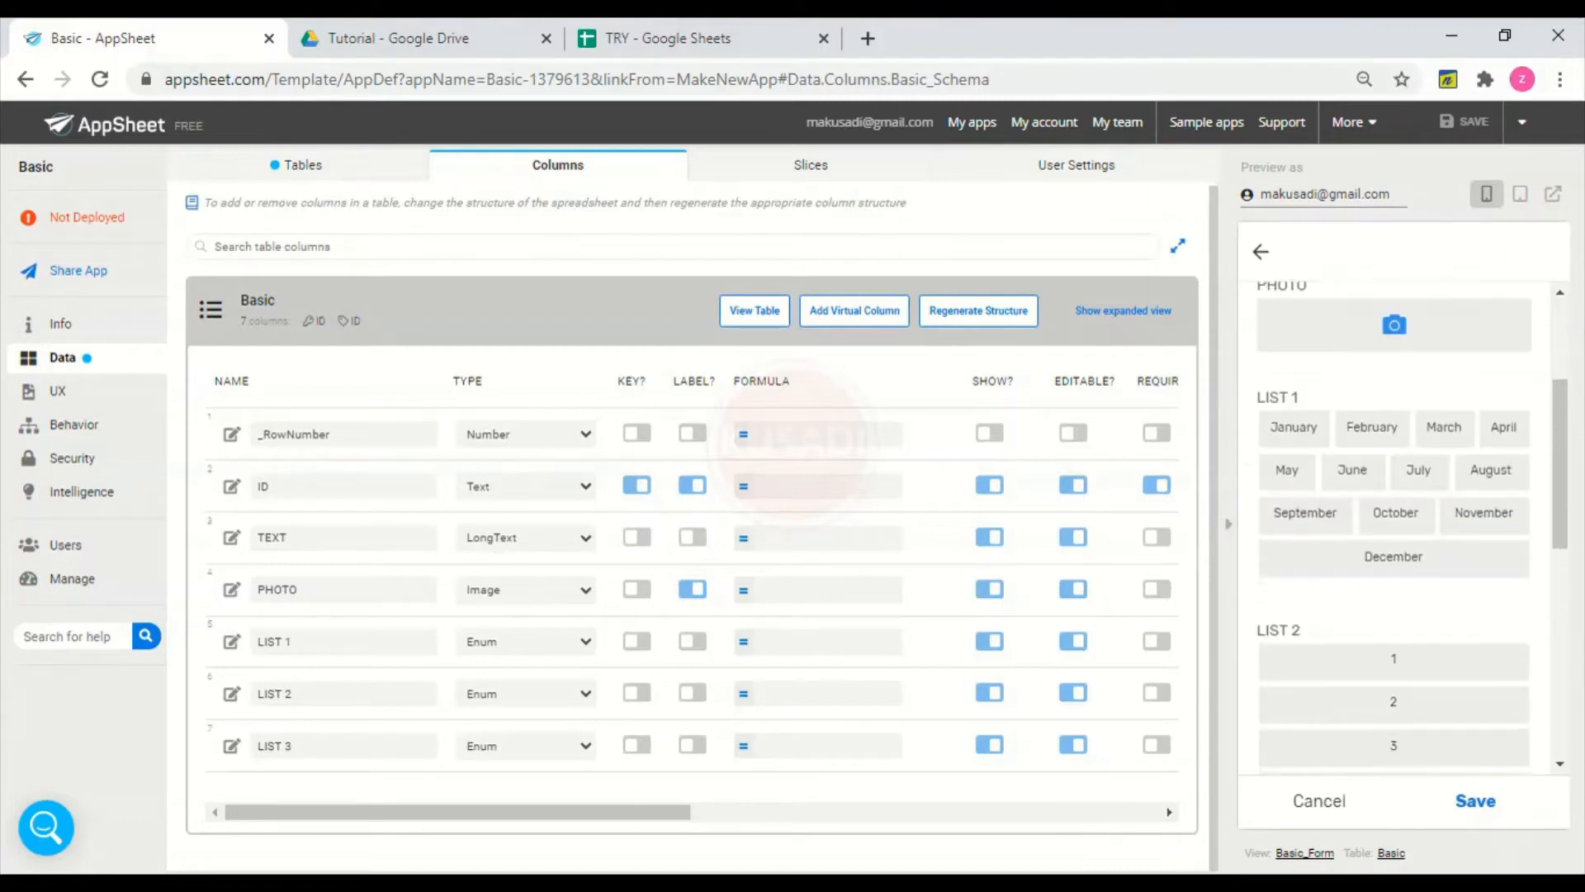
{"action": "left_click", "coordinate": [1404, 438]}
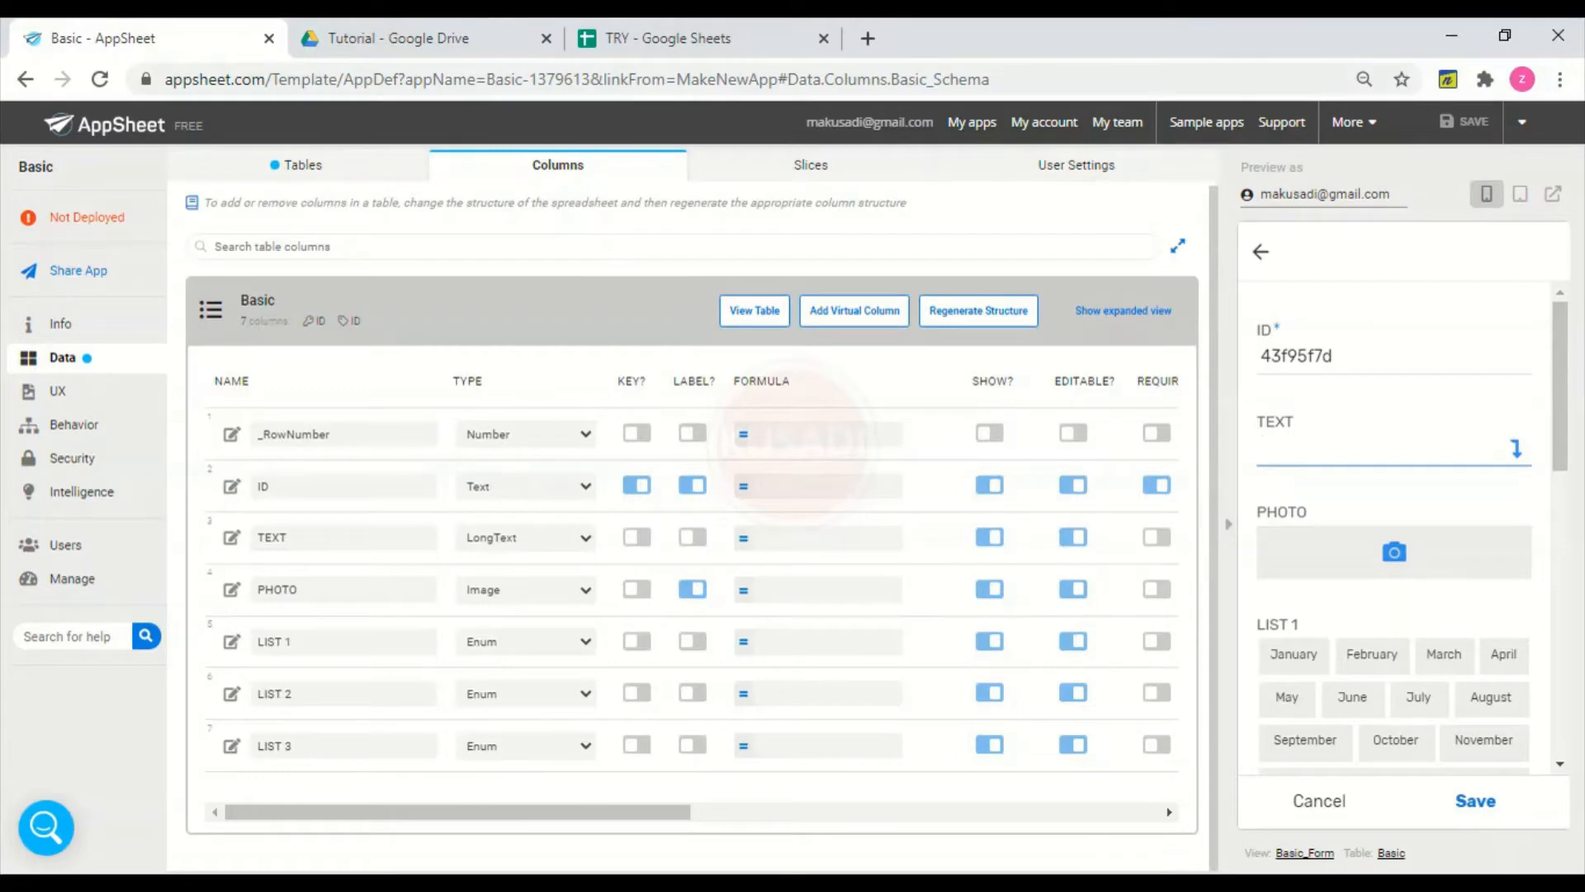
{"action": "type", "text": "jalan martadin"}
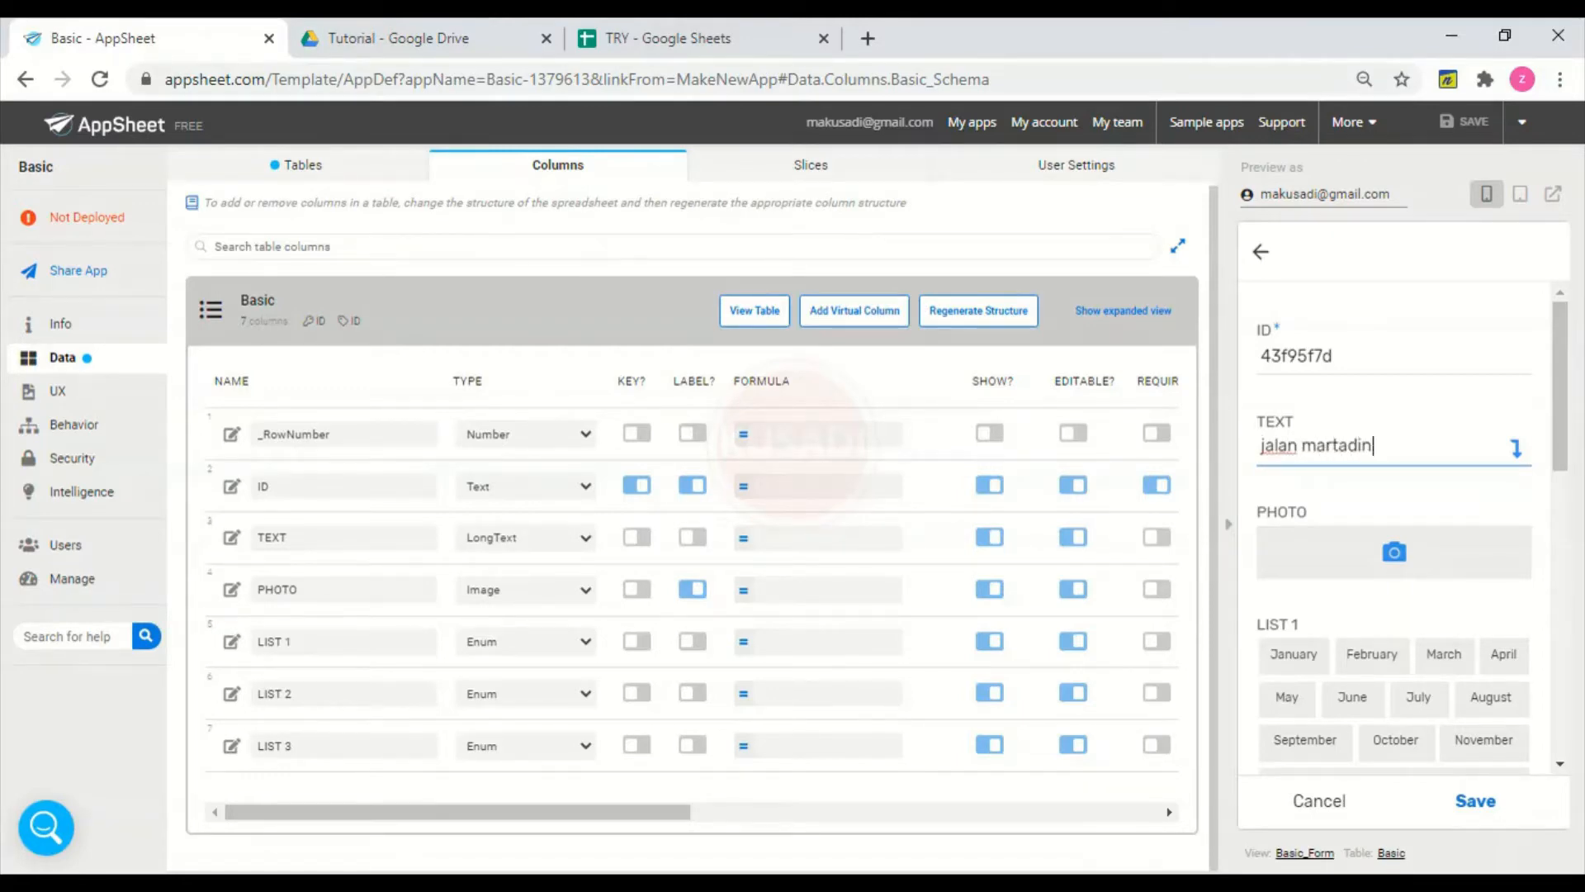
{"action": "type", "text": "ata kebagusan"}
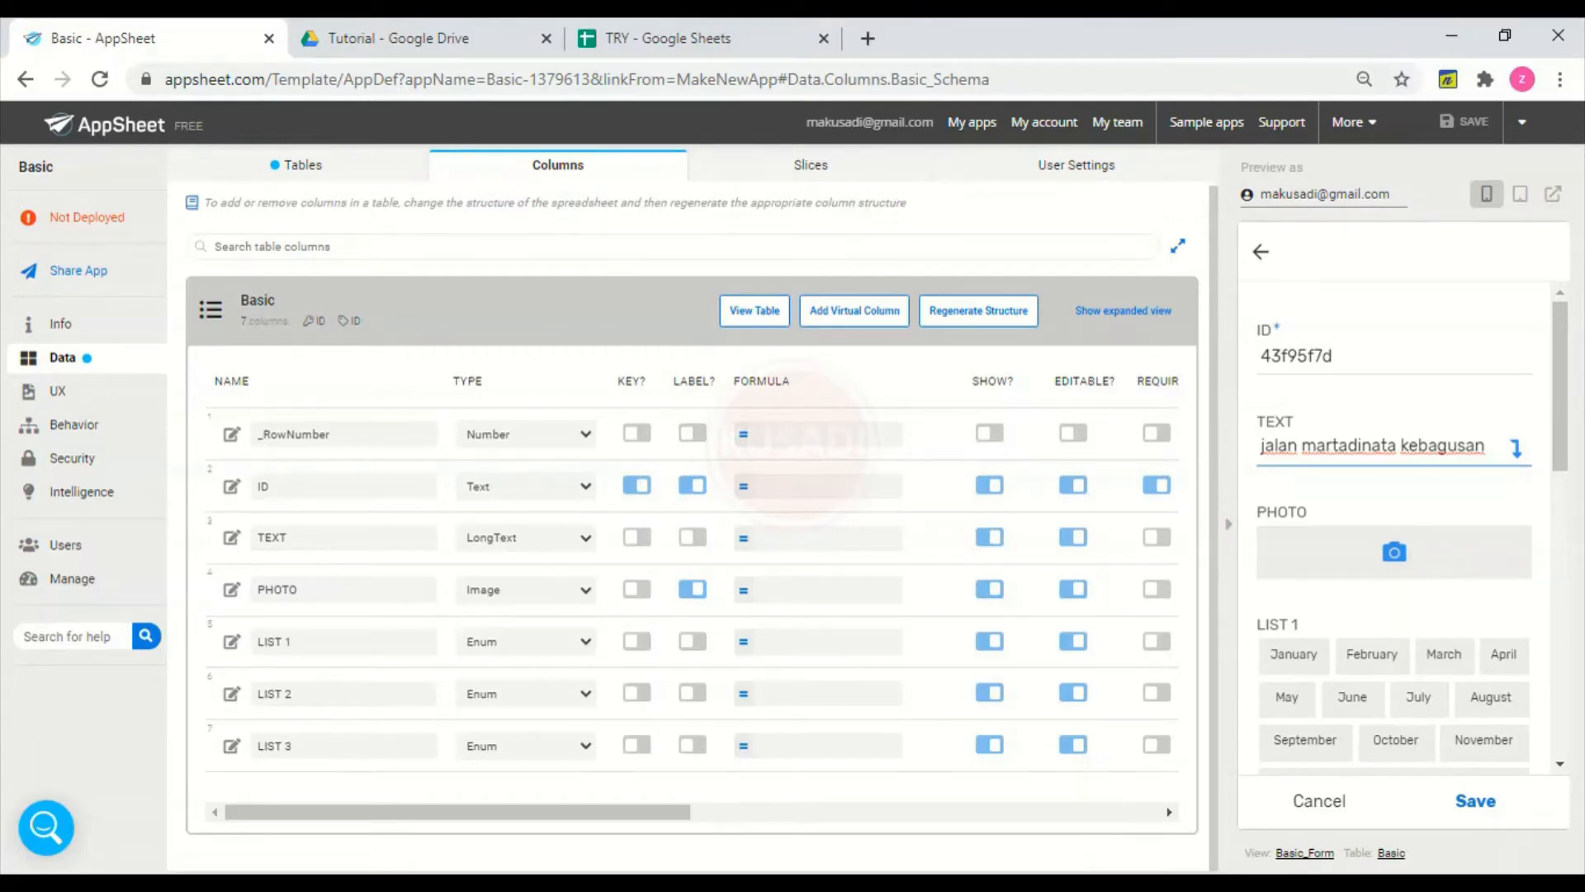
{"action": "type", "text": "kembara"}
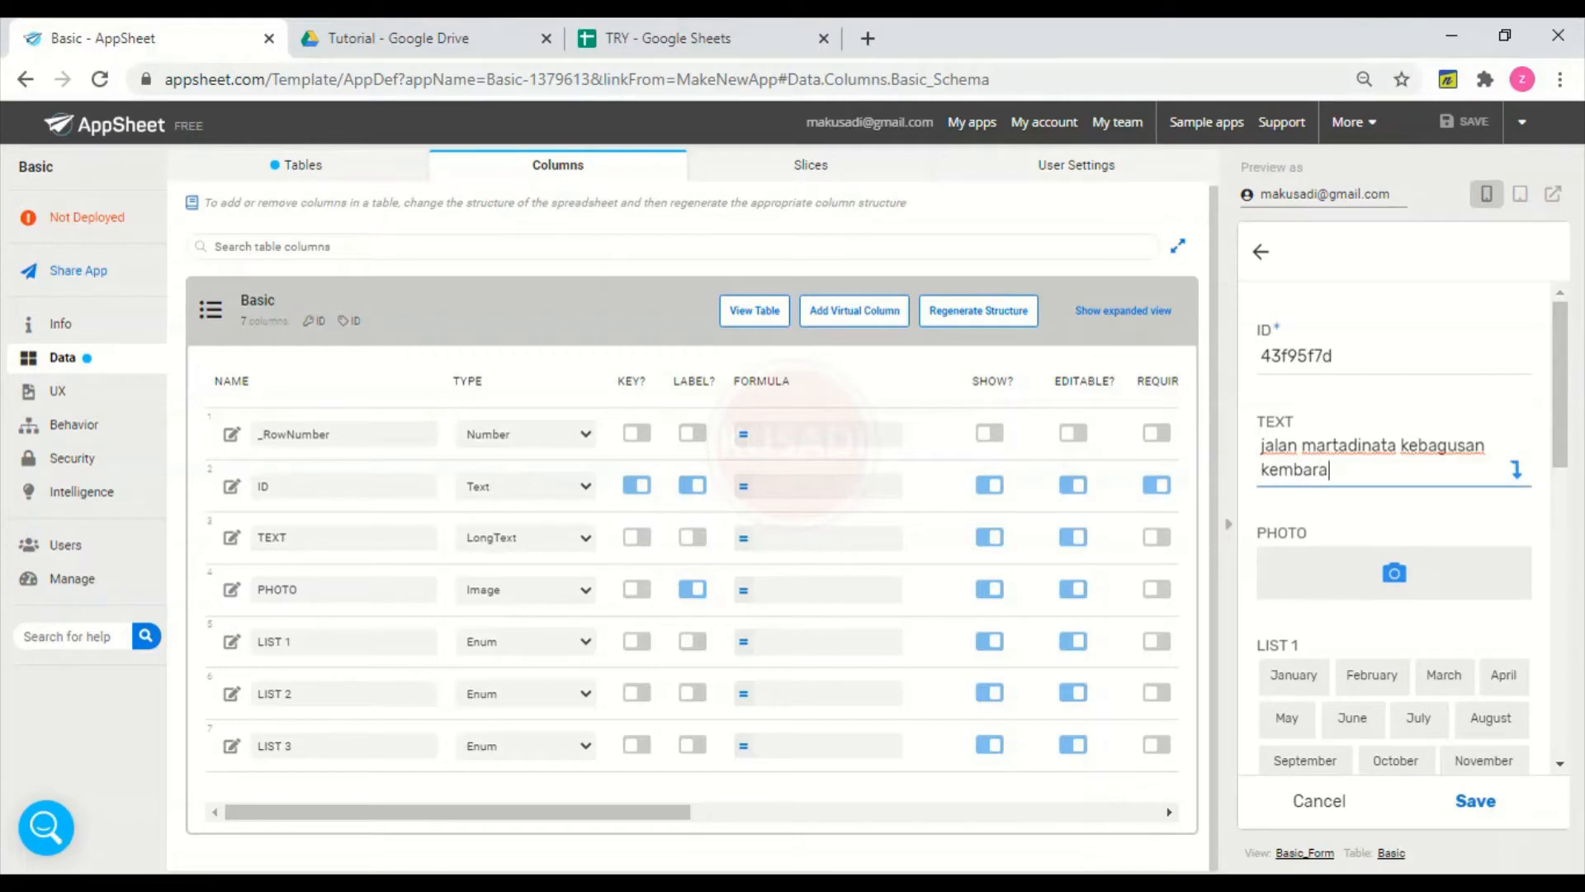
{"action": "type", "text": "n purwokerto"}
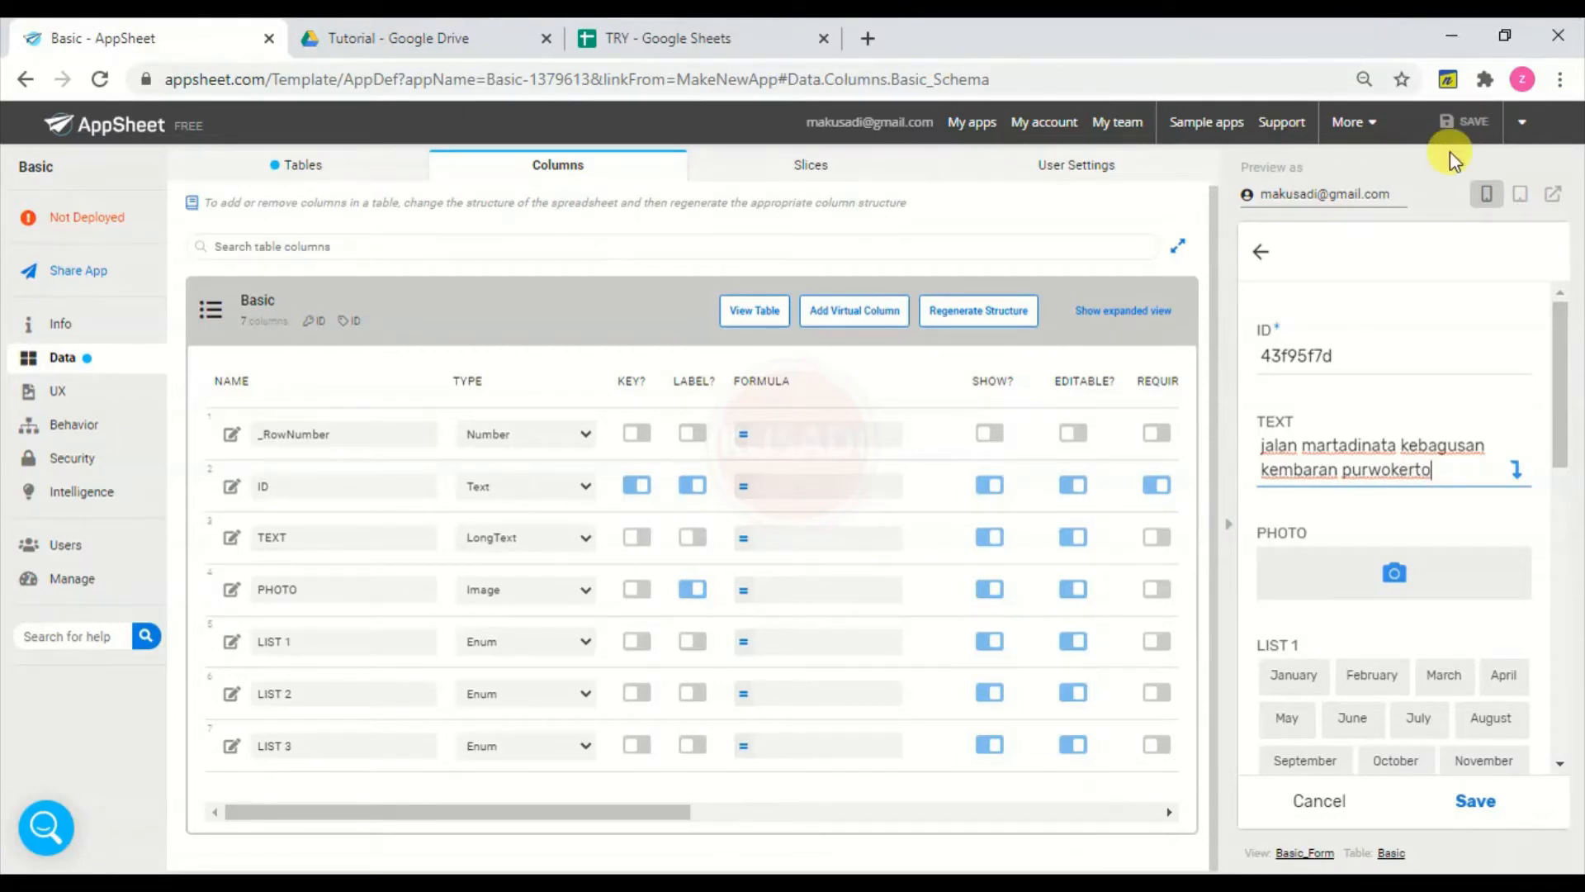
{"action": "left_click", "coordinate": [1385, 583]}
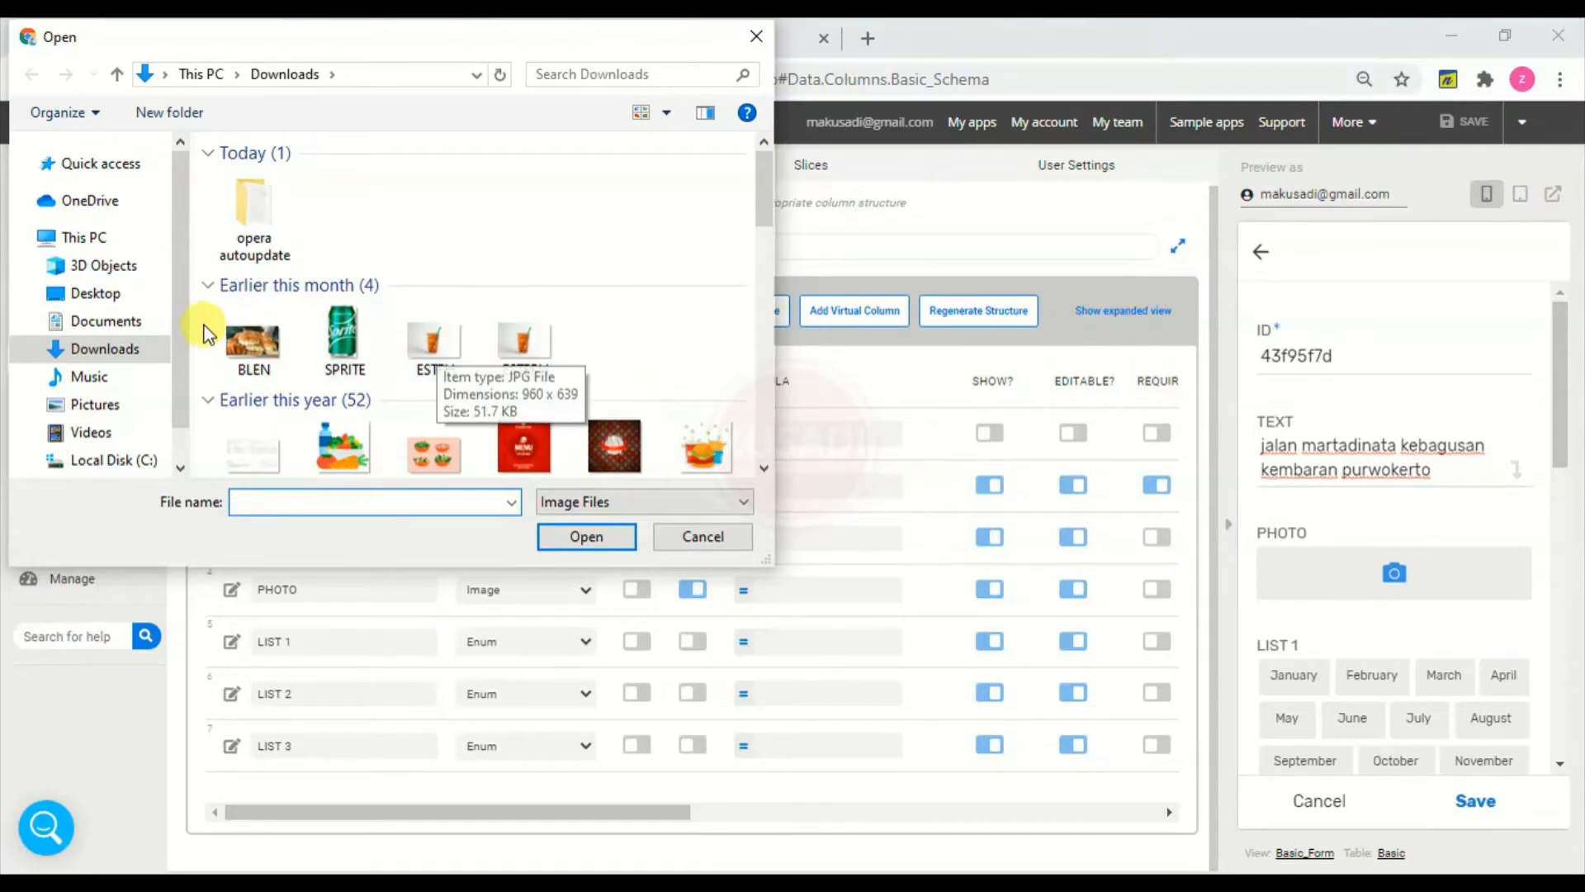
{"action": "double_click", "coordinate": [256, 342]}
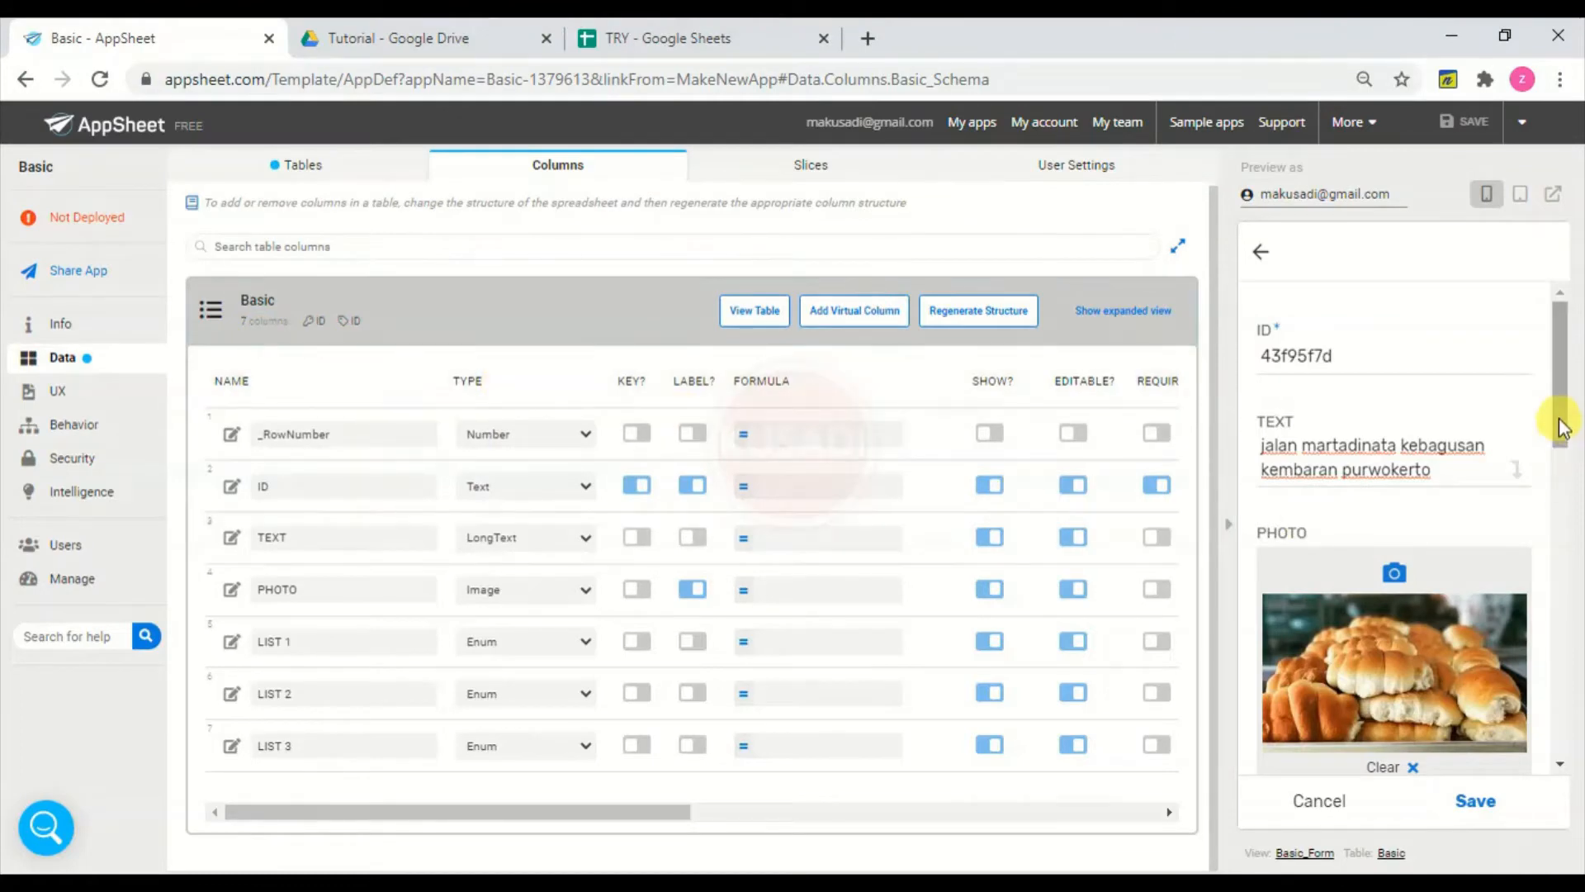
- Choose January for LIST 1, 4 for LIST 2 and 87 for LIST 3, and save the entry
{"action": "left_click_drag", "start_coordinate": [1558, 417], "coordinate": [1566, 537]}
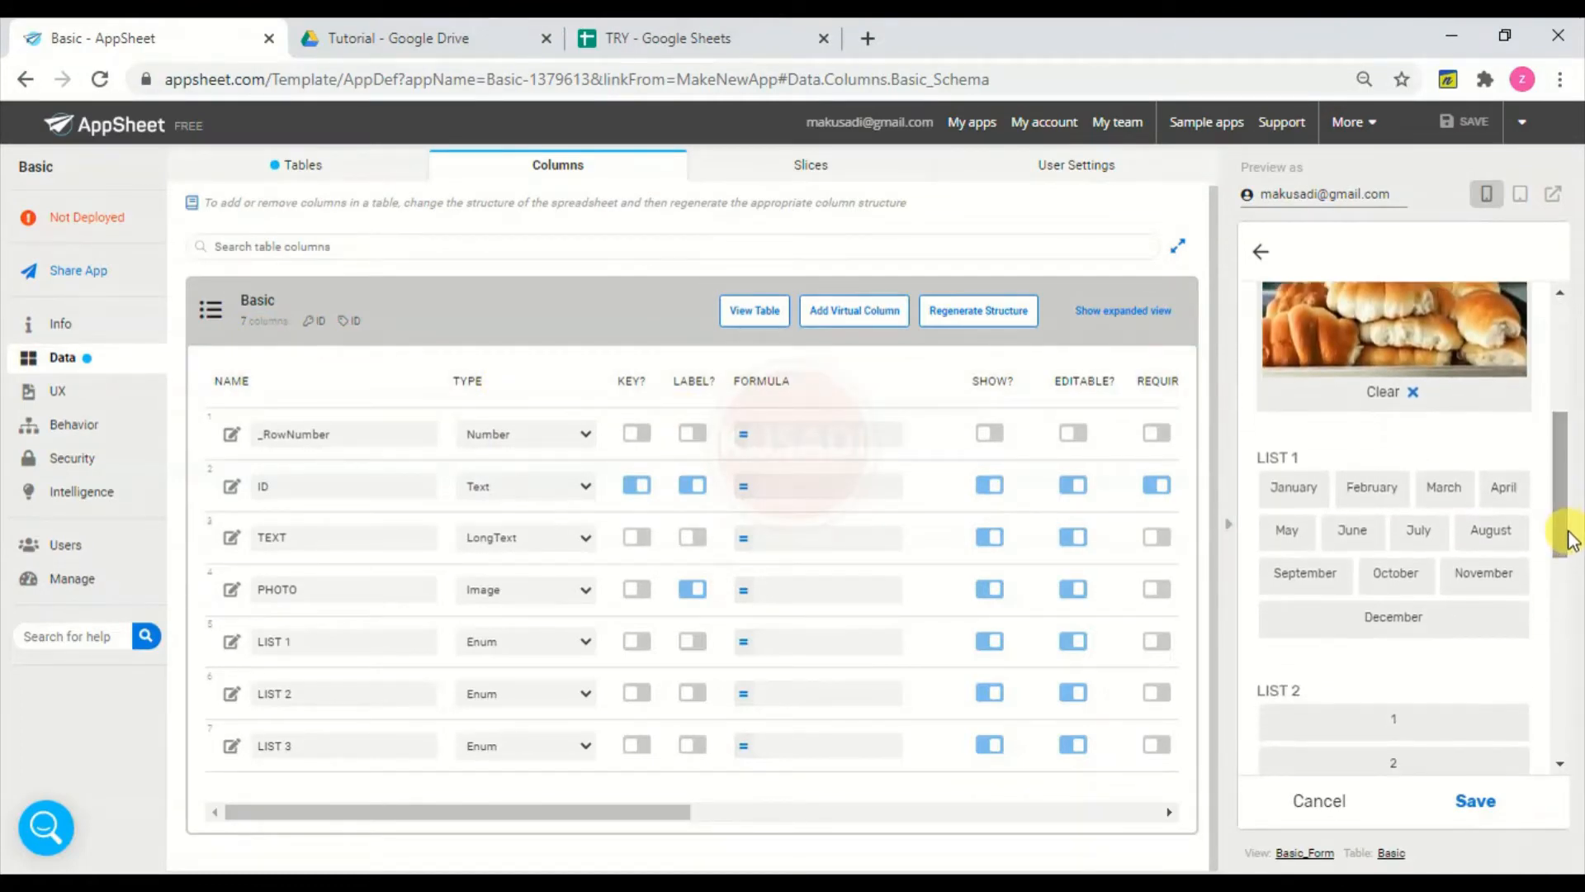
{"action": "left_click", "coordinate": [1310, 500]}
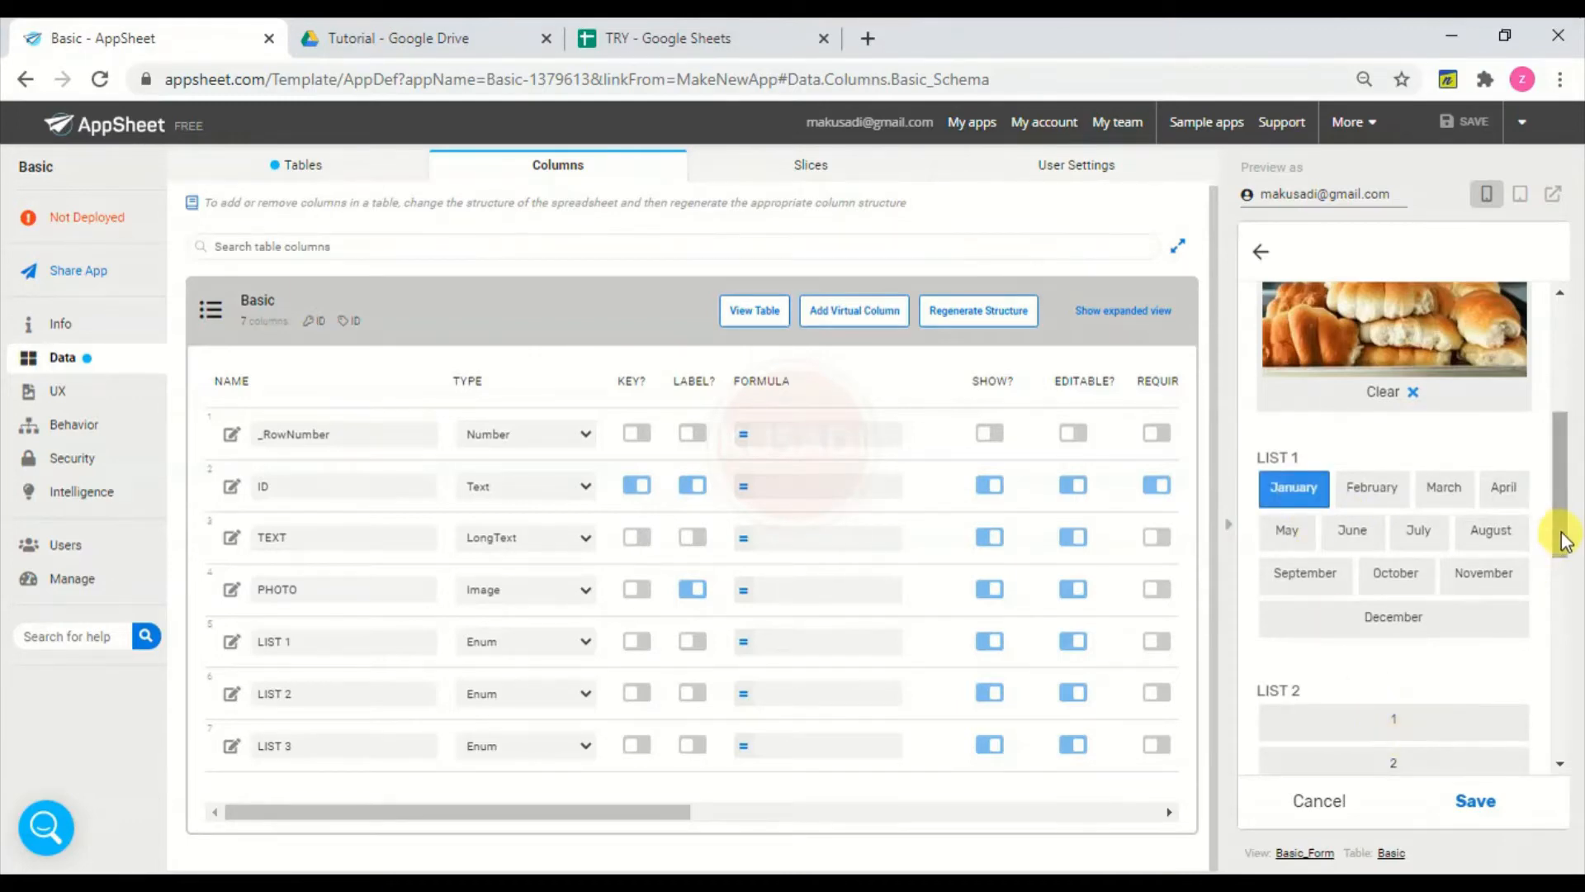
{"action": "left_click_drag", "start_coordinate": [1566, 547], "coordinate": [1547, 608]}
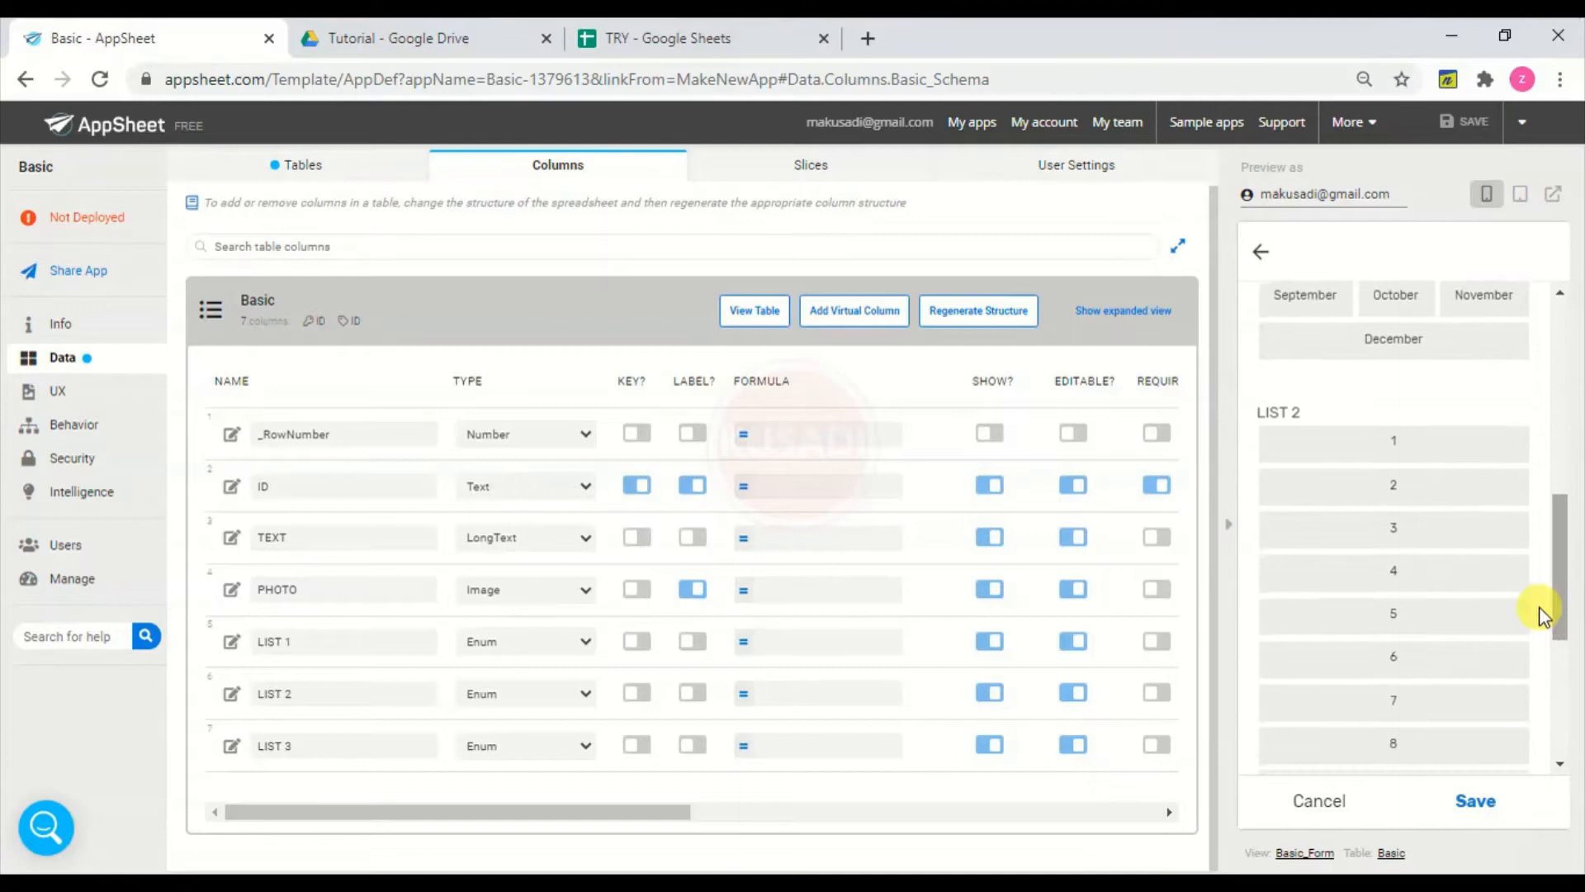
{"action": "left_click", "coordinate": [1428, 569]}
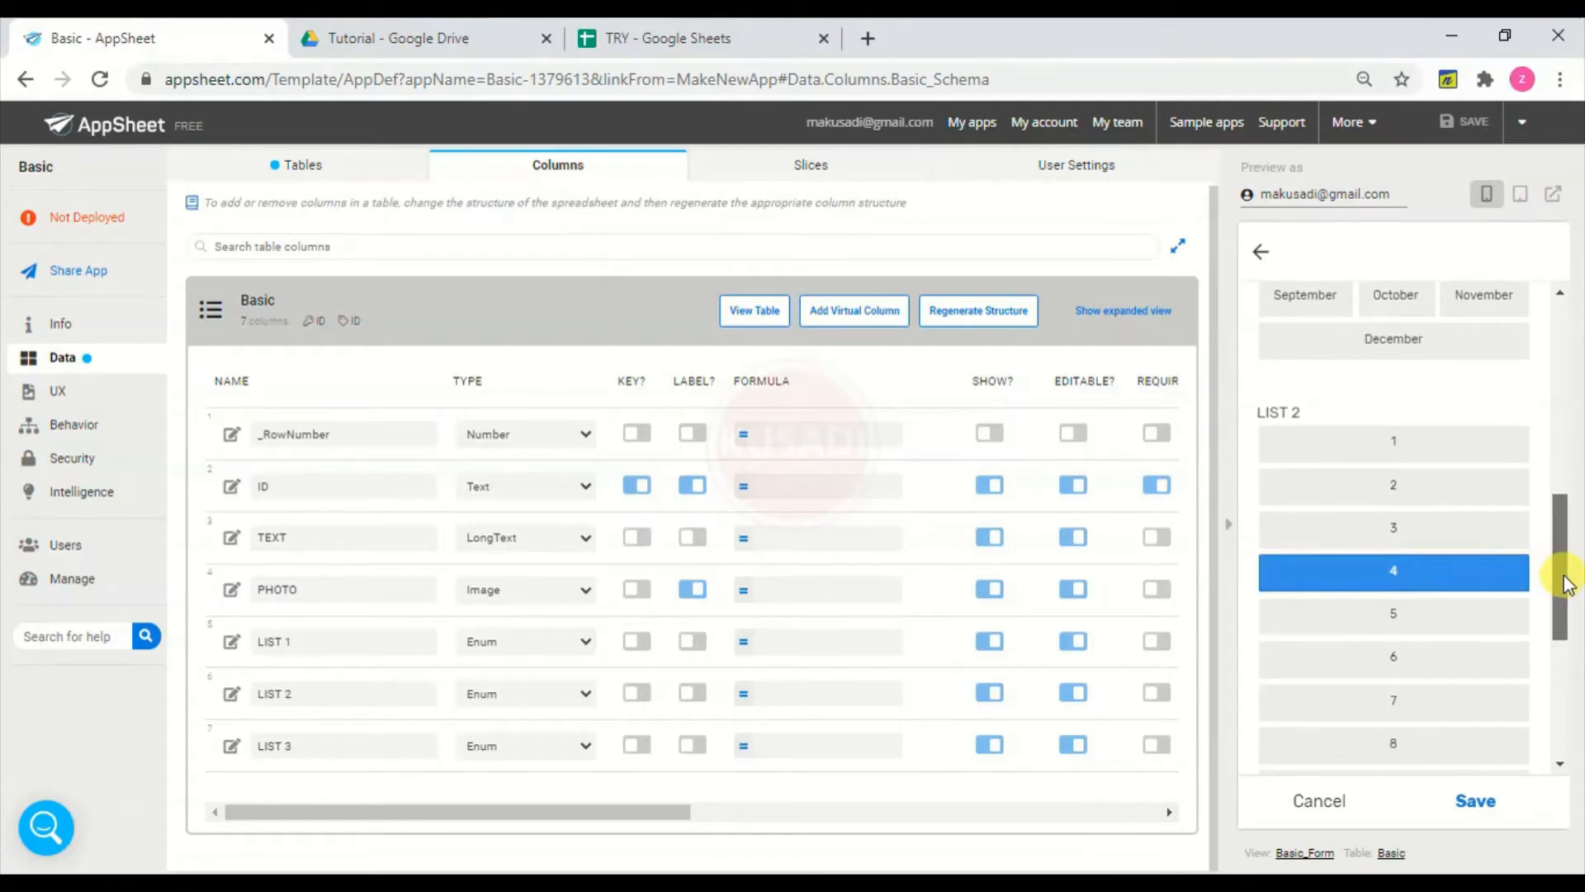
{"action": "left_click_drag", "start_coordinate": [1559, 570], "coordinate": [1577, 703]}
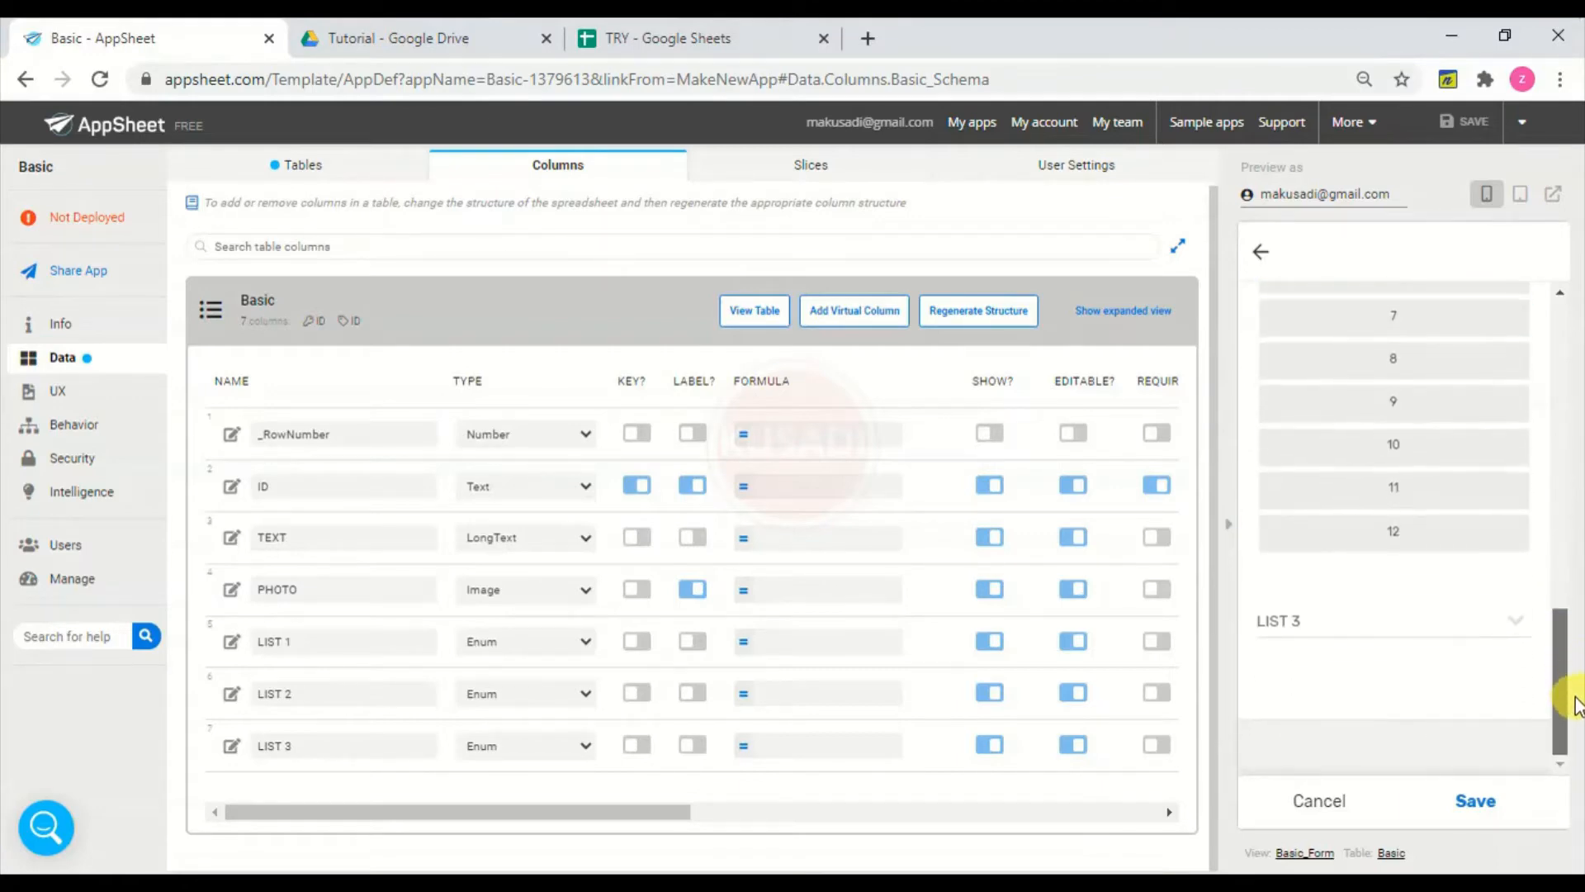
{"action": "left_click", "coordinate": [1507, 623]}
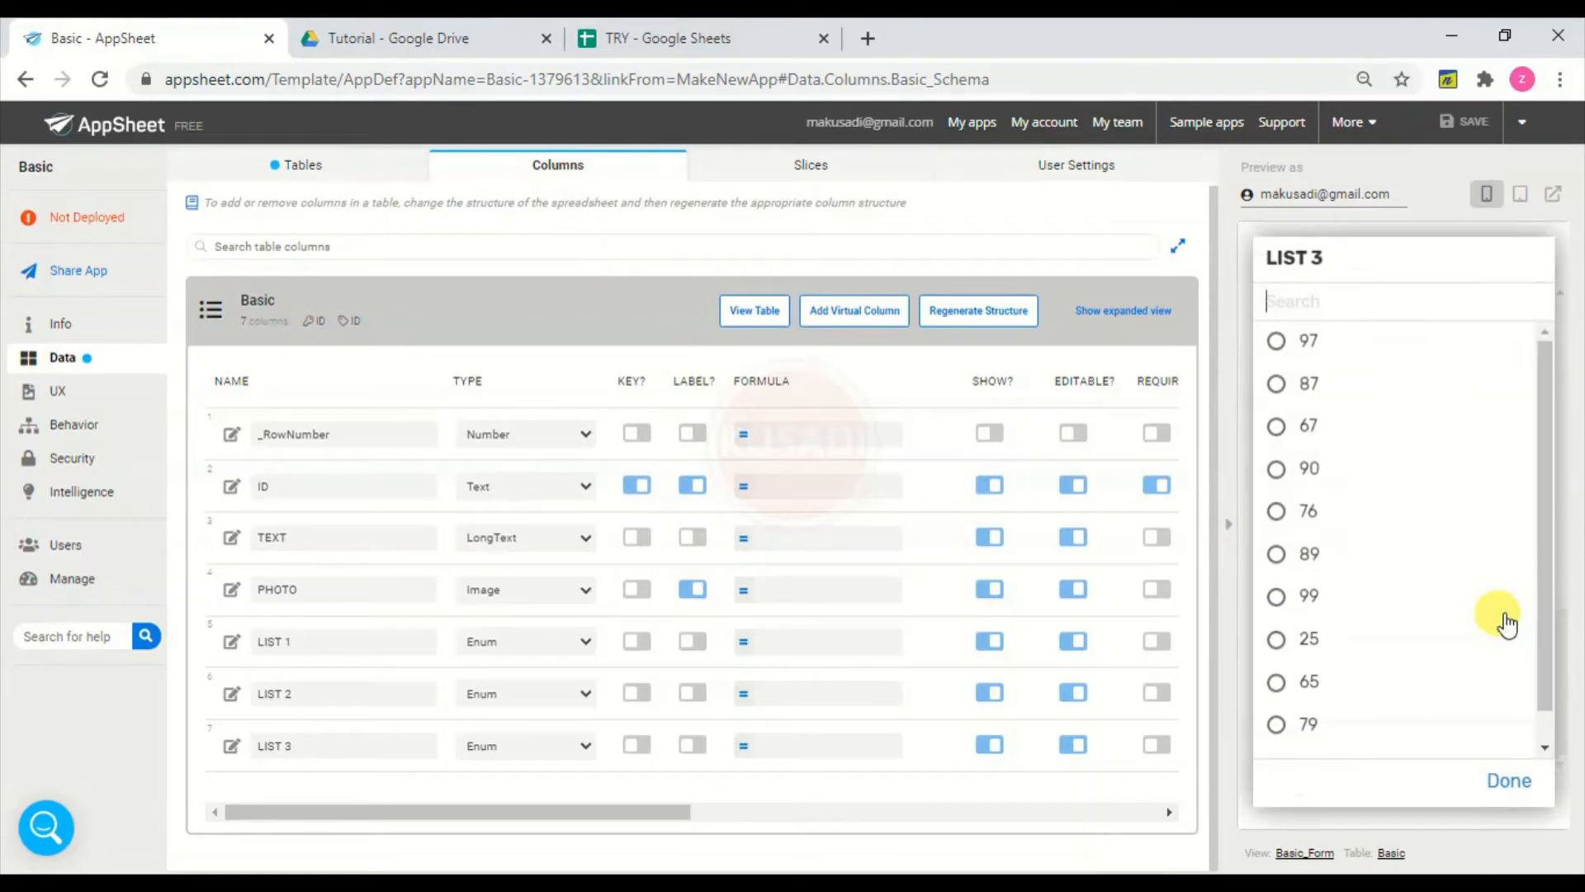
{"action": "left_click", "coordinate": [1370, 386]}
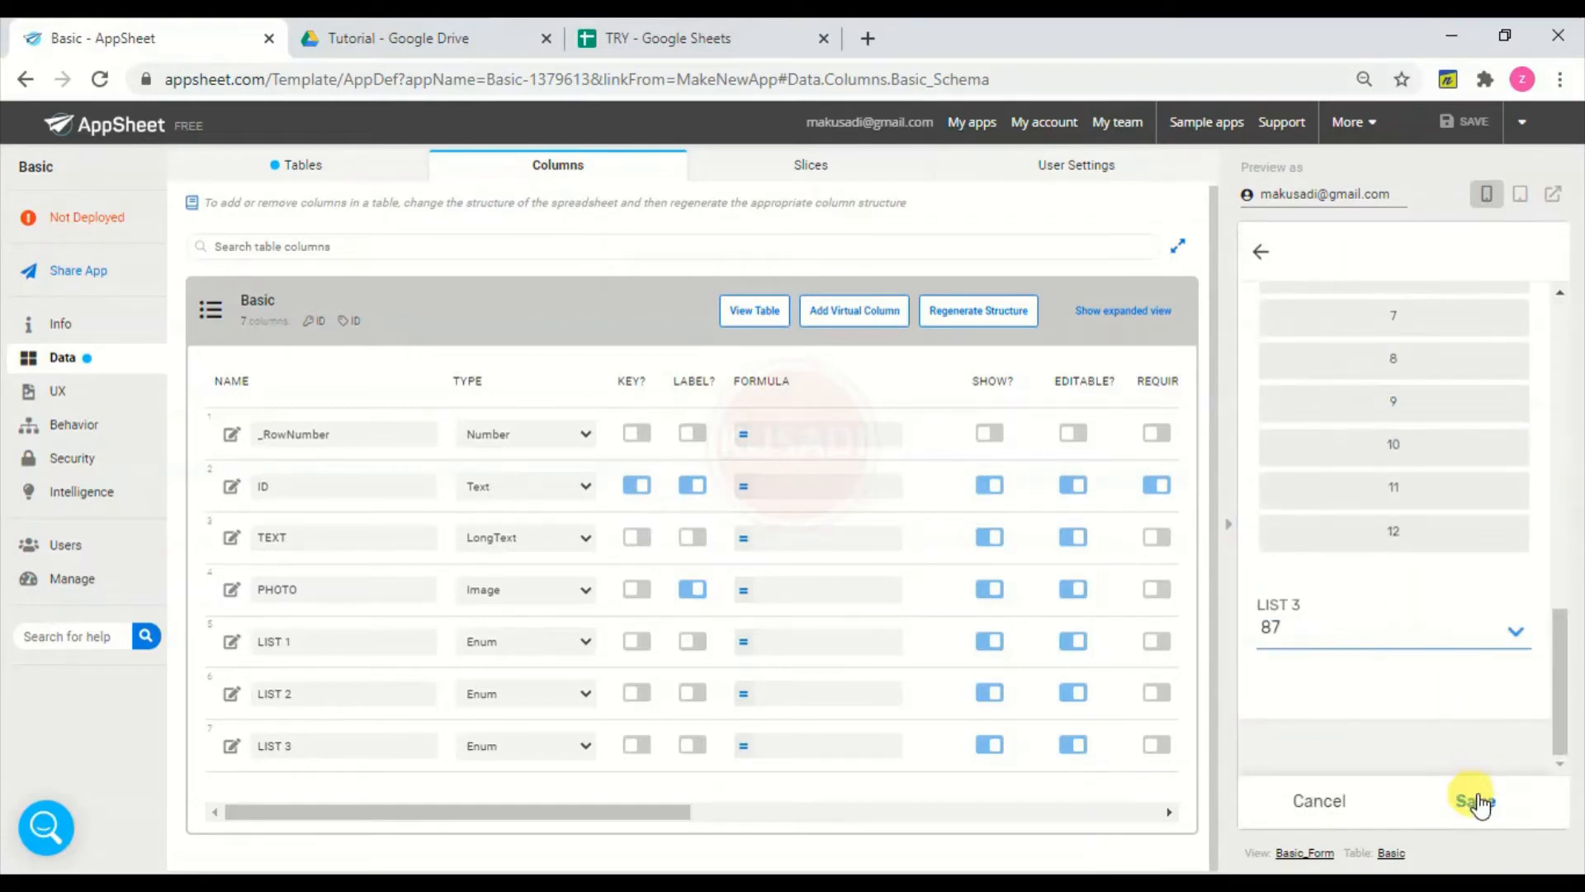
{"action": "left_click", "coordinate": [1478, 800]}
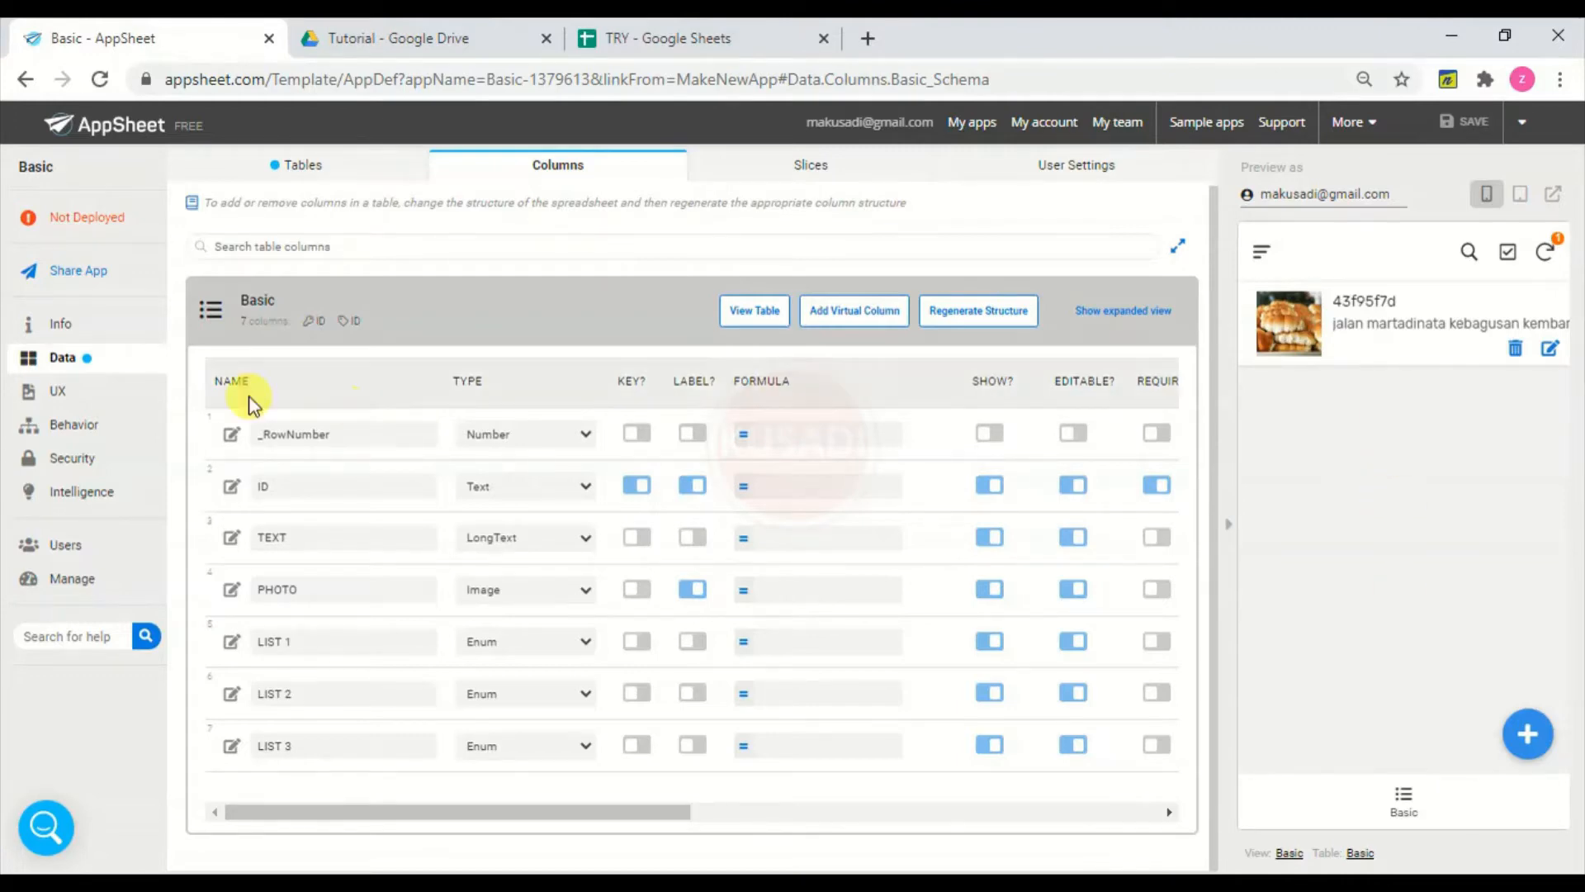
- Turn on Auto re-open in the view options of the Basic_Form view
{"action": "left_click", "coordinate": [58, 393]}
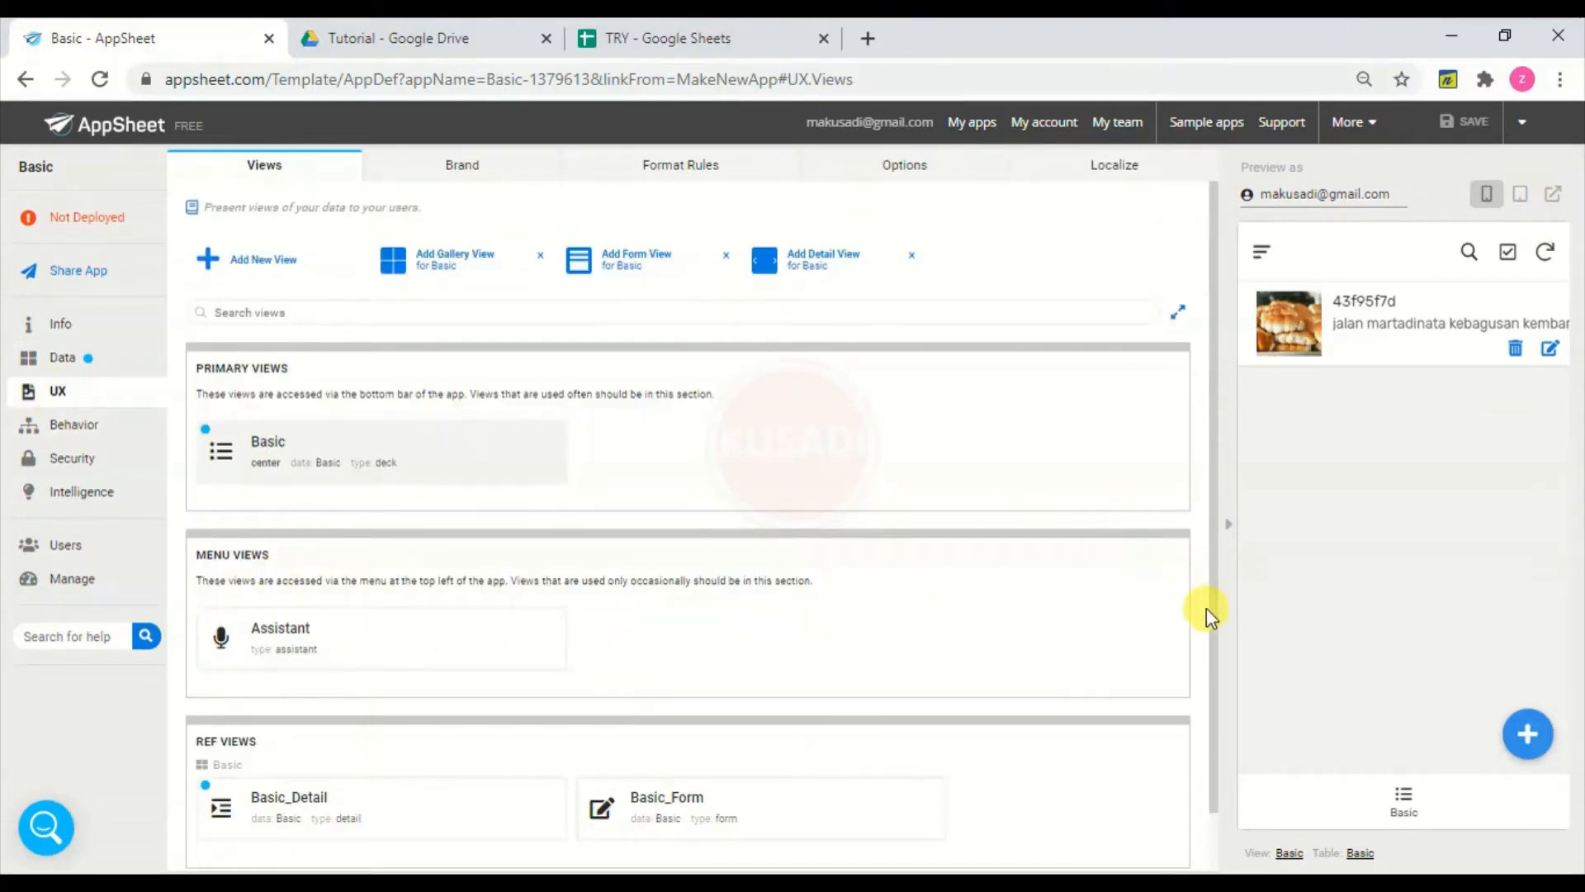
{"action": "left_click_drag", "start_coordinate": [1217, 632], "coordinate": [1221, 706]}
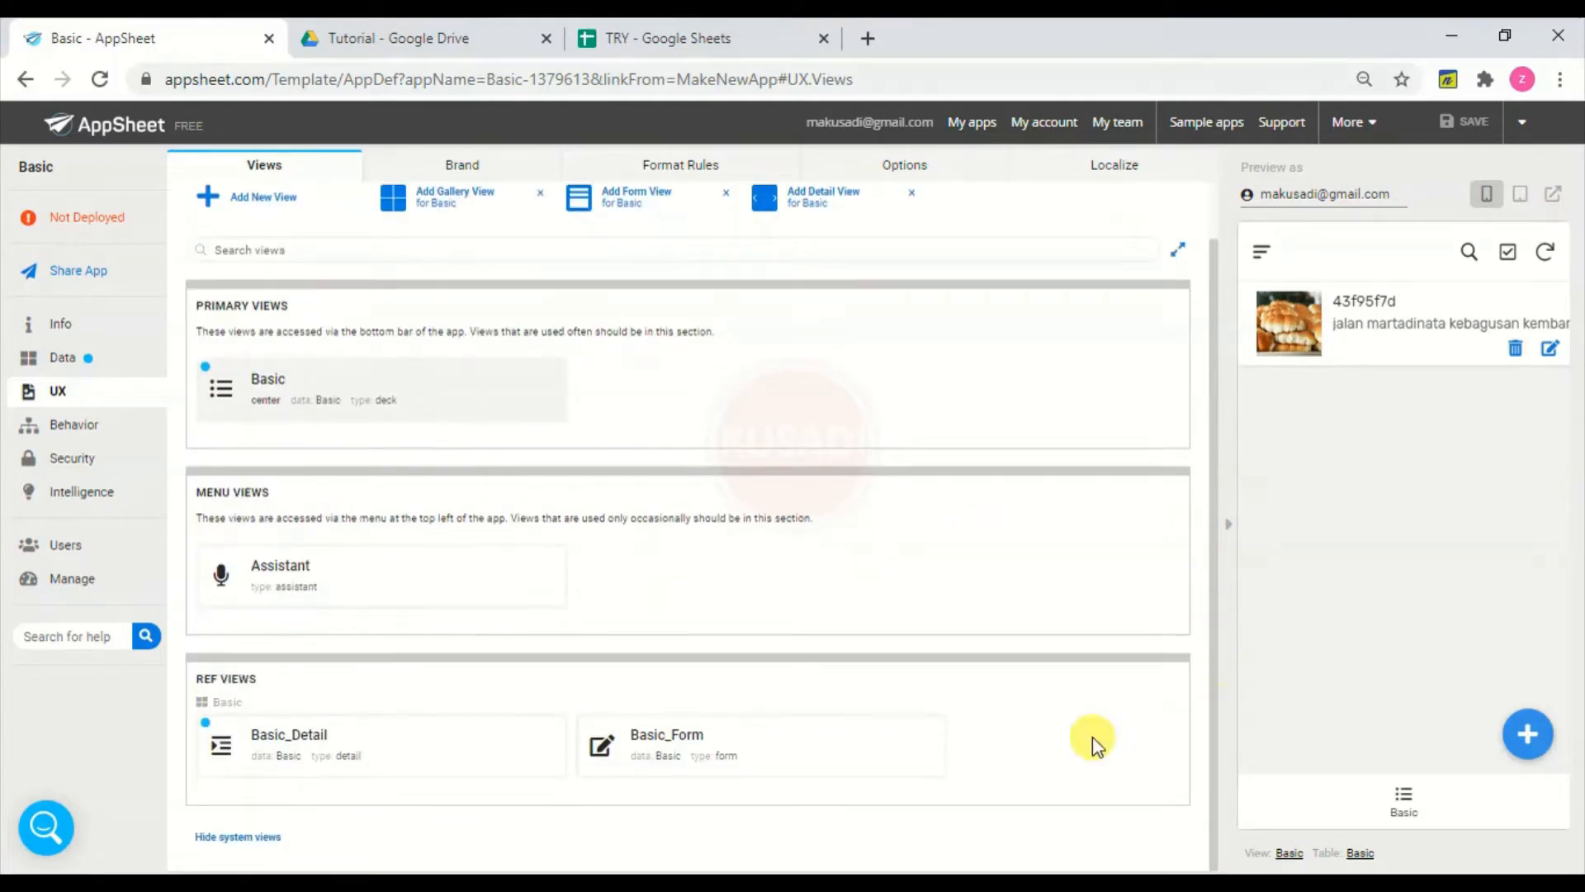
{"action": "left_click", "coordinate": [783, 751]}
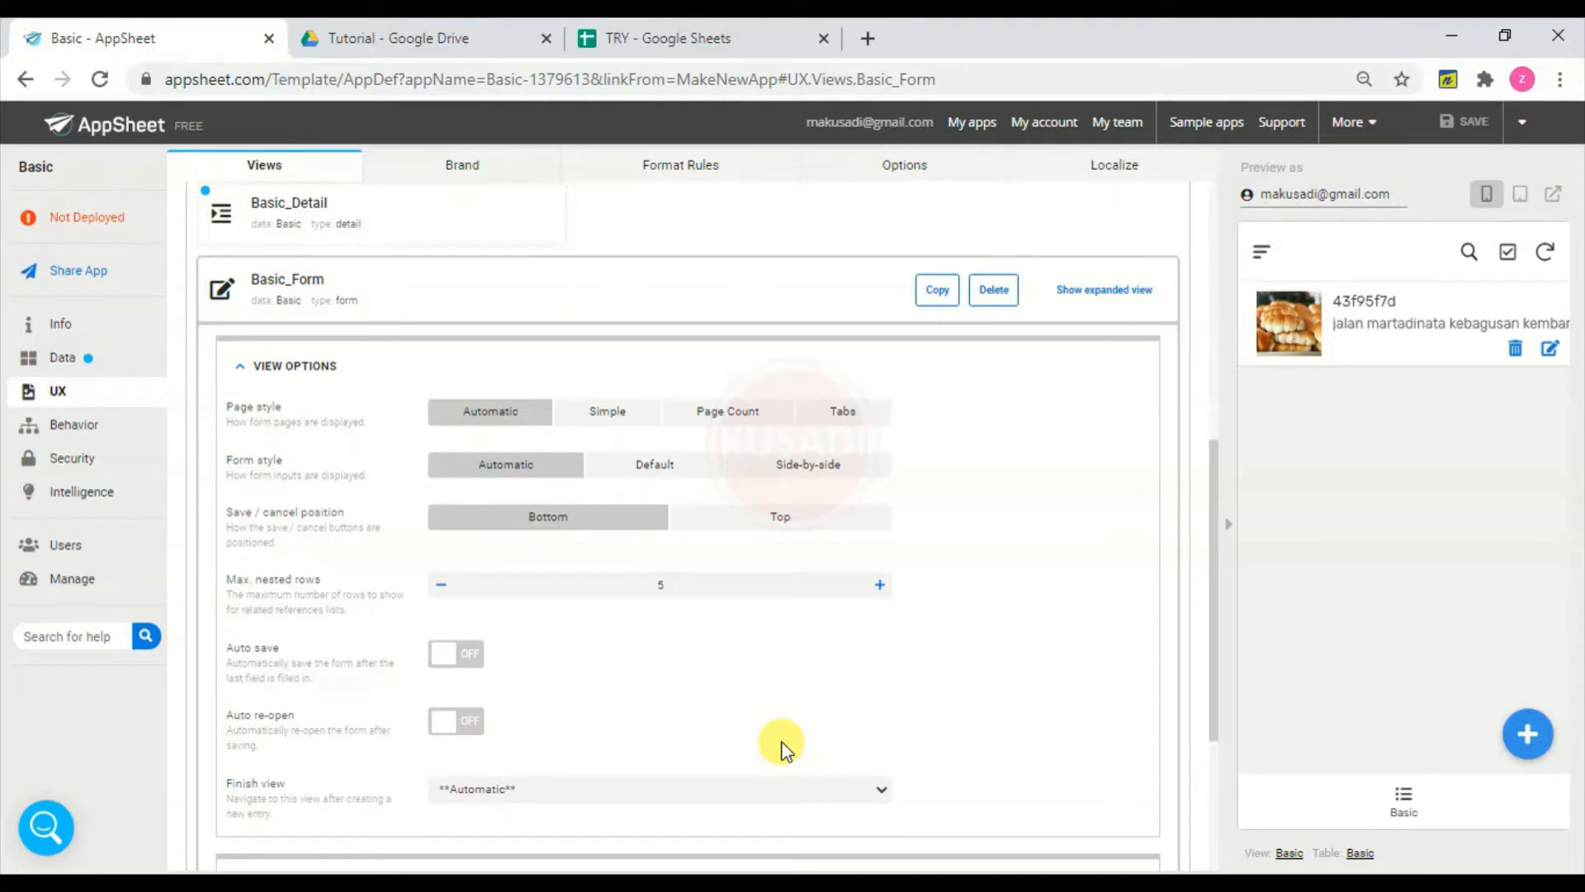
{"action": "left_click", "coordinate": [477, 730]}
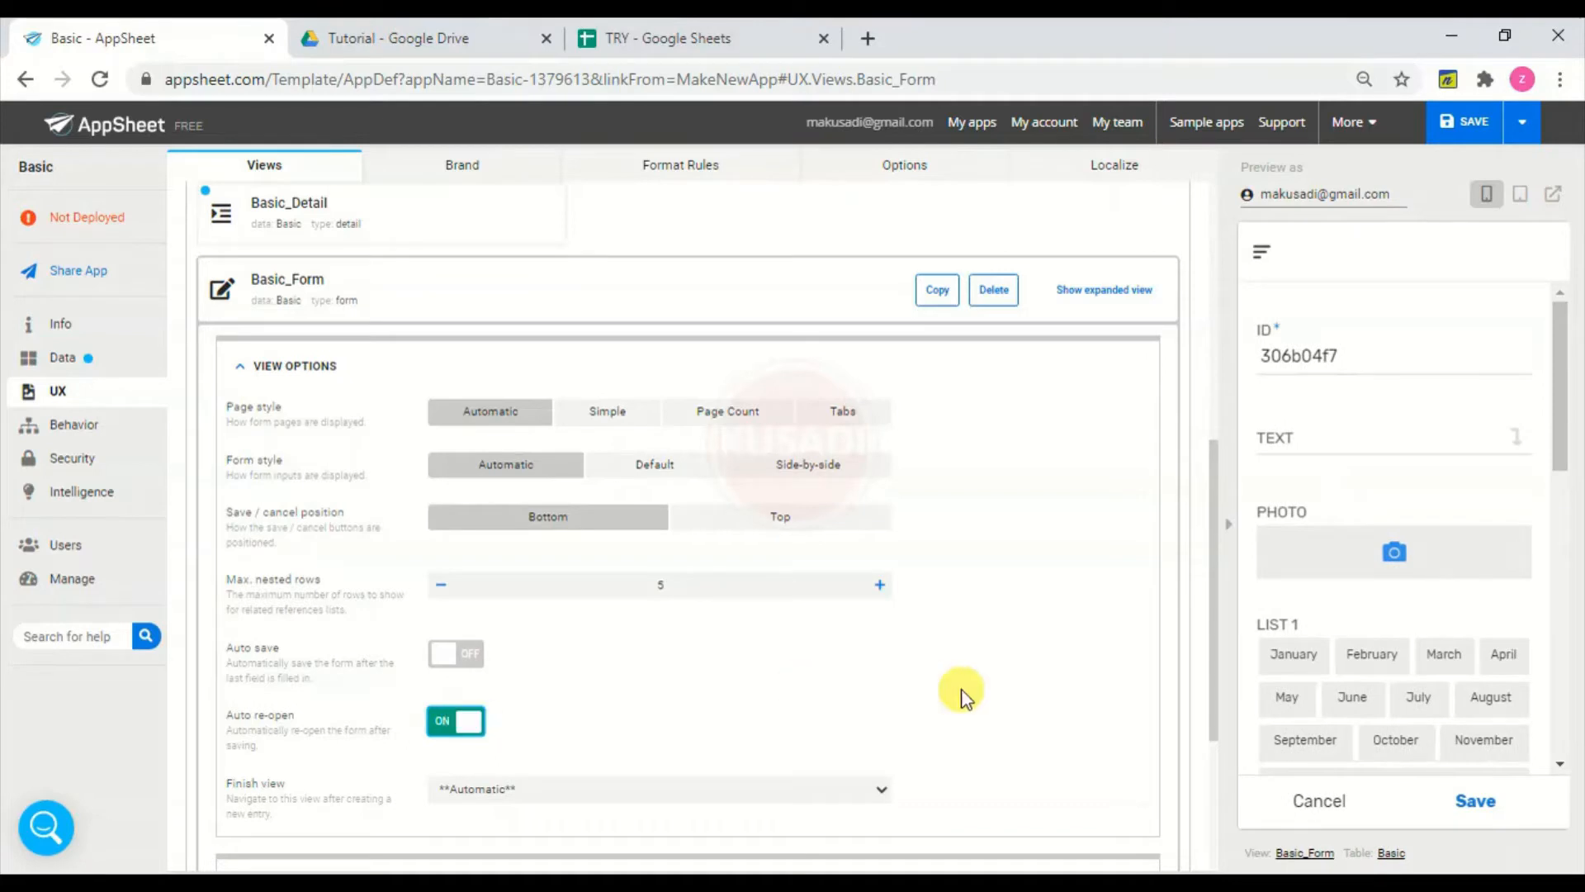
- Enter "kantor cabang yang bukan utama adalah kantor cabang pembantu" in the TEXT field of the reopened entry form
{"action": "left_click", "coordinate": [1335, 435]}
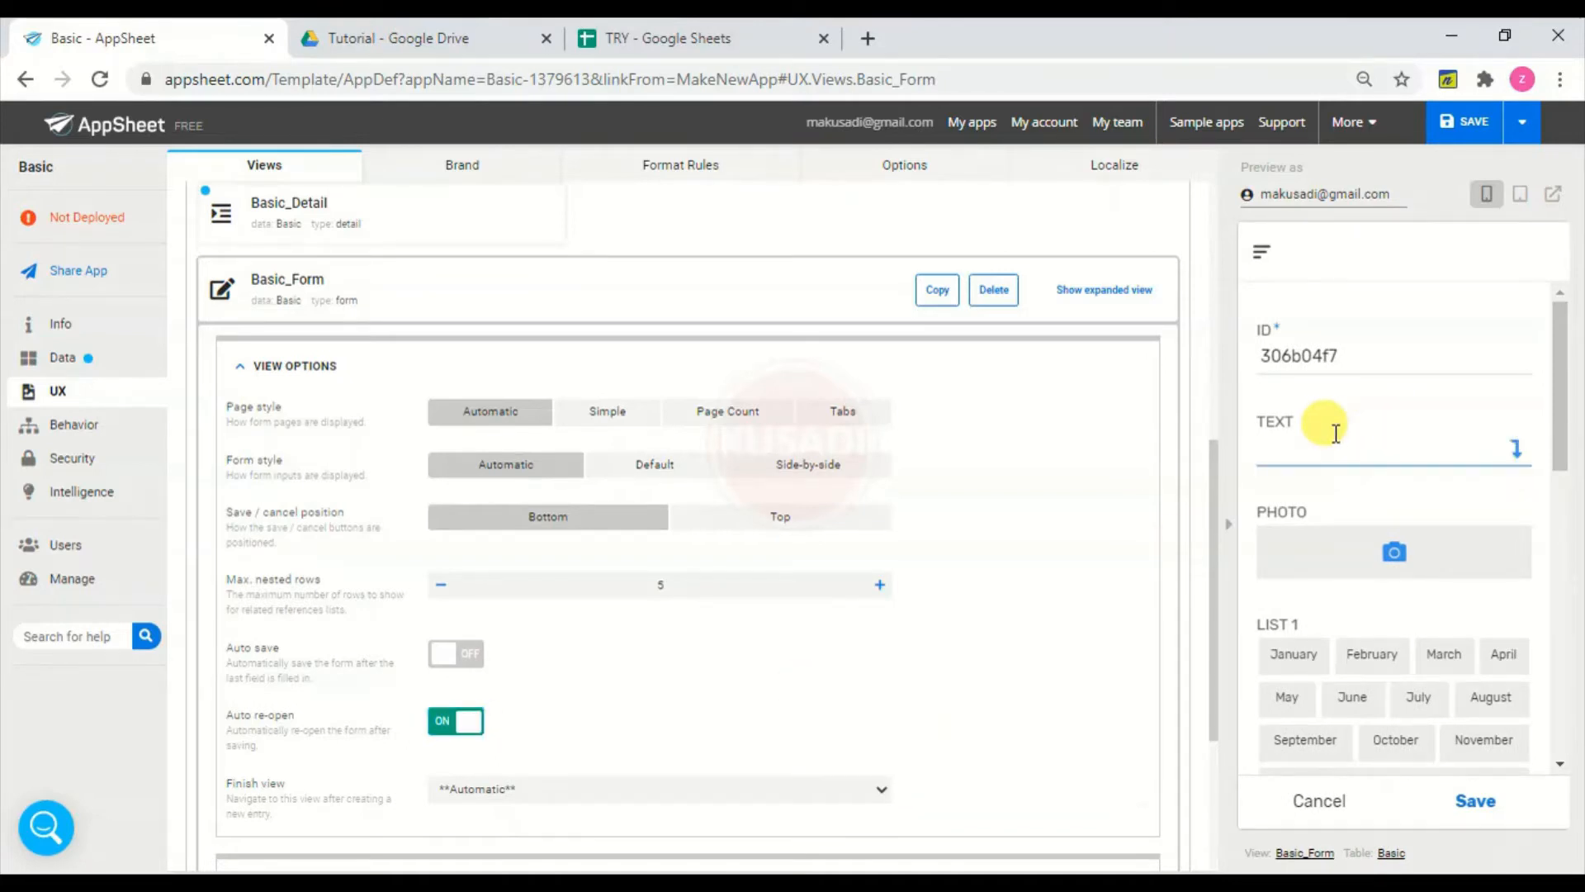
{"action": "type", "text": "kantor cabang yang "}
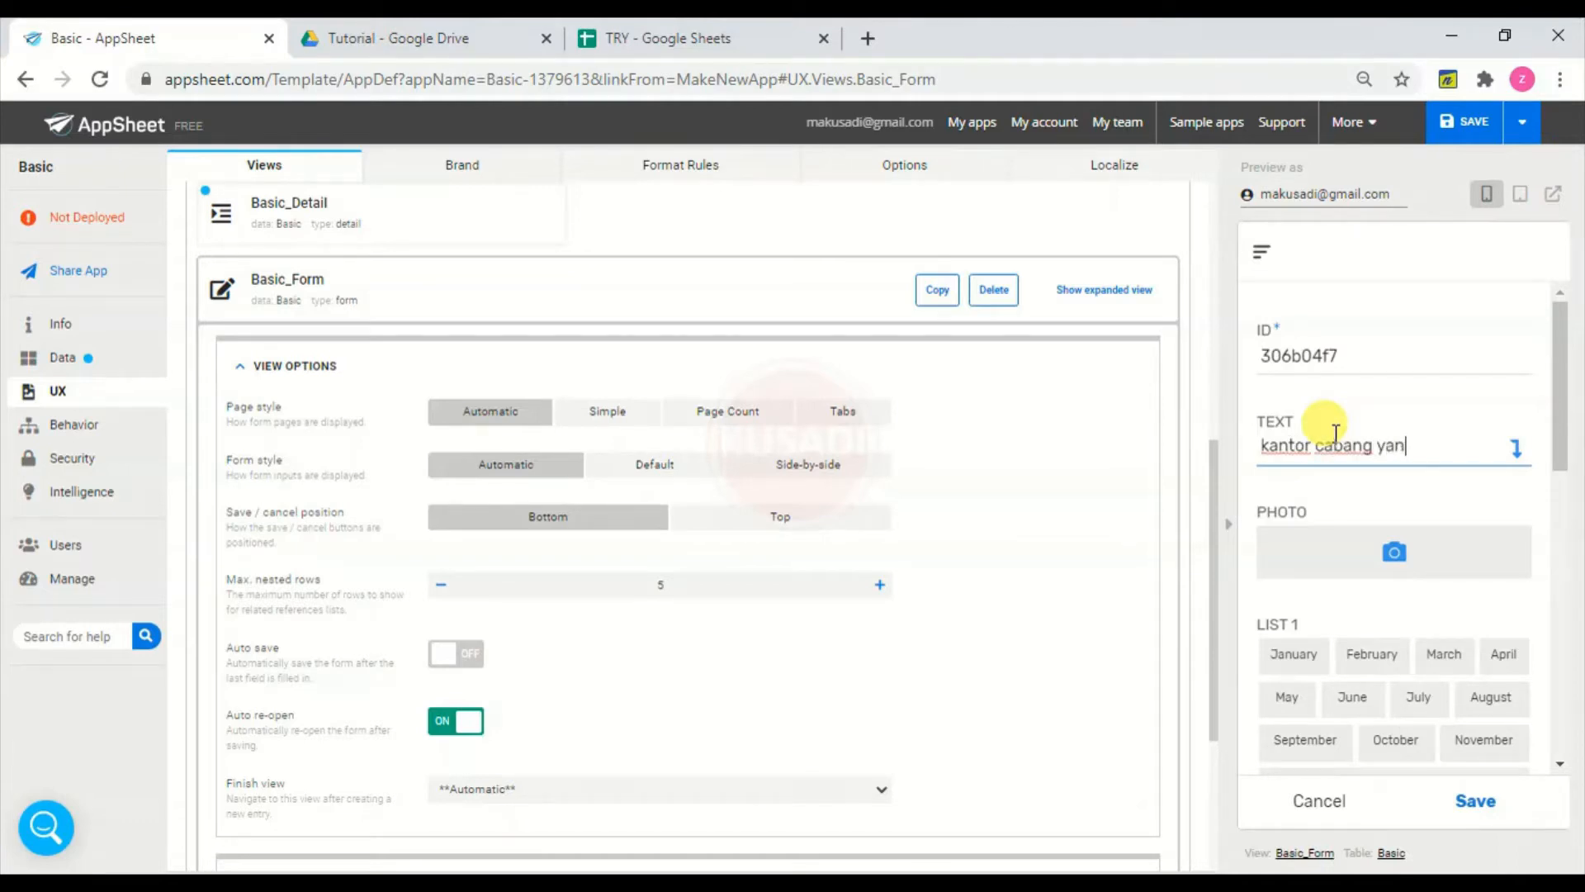
{"action": "type", "text": "bukan utam"}
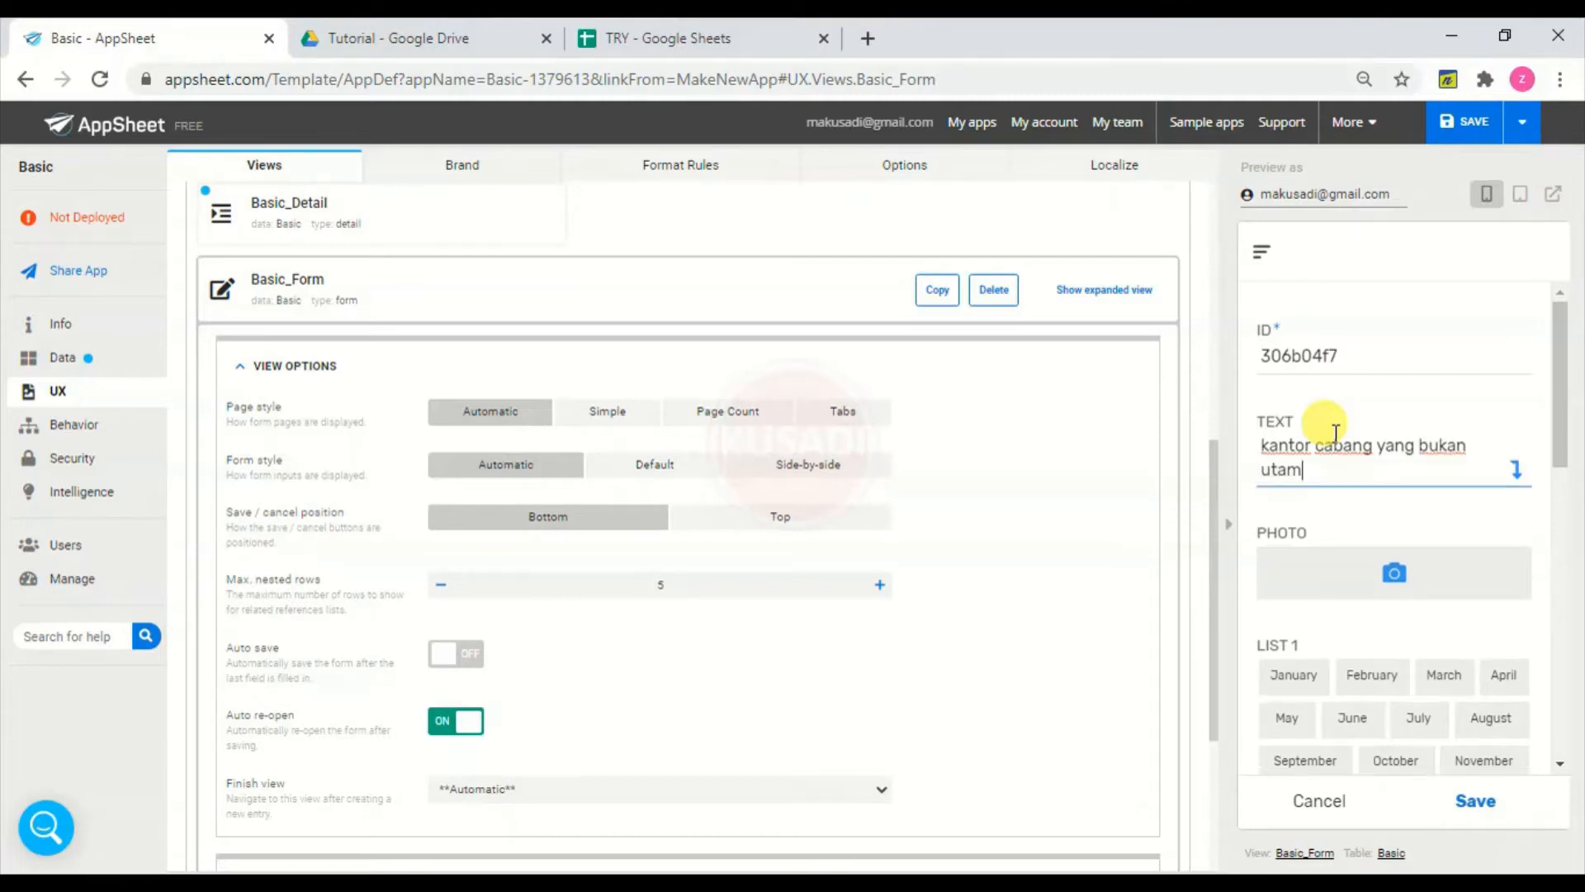
{"action": "type", "text": "a adalah kantor"}
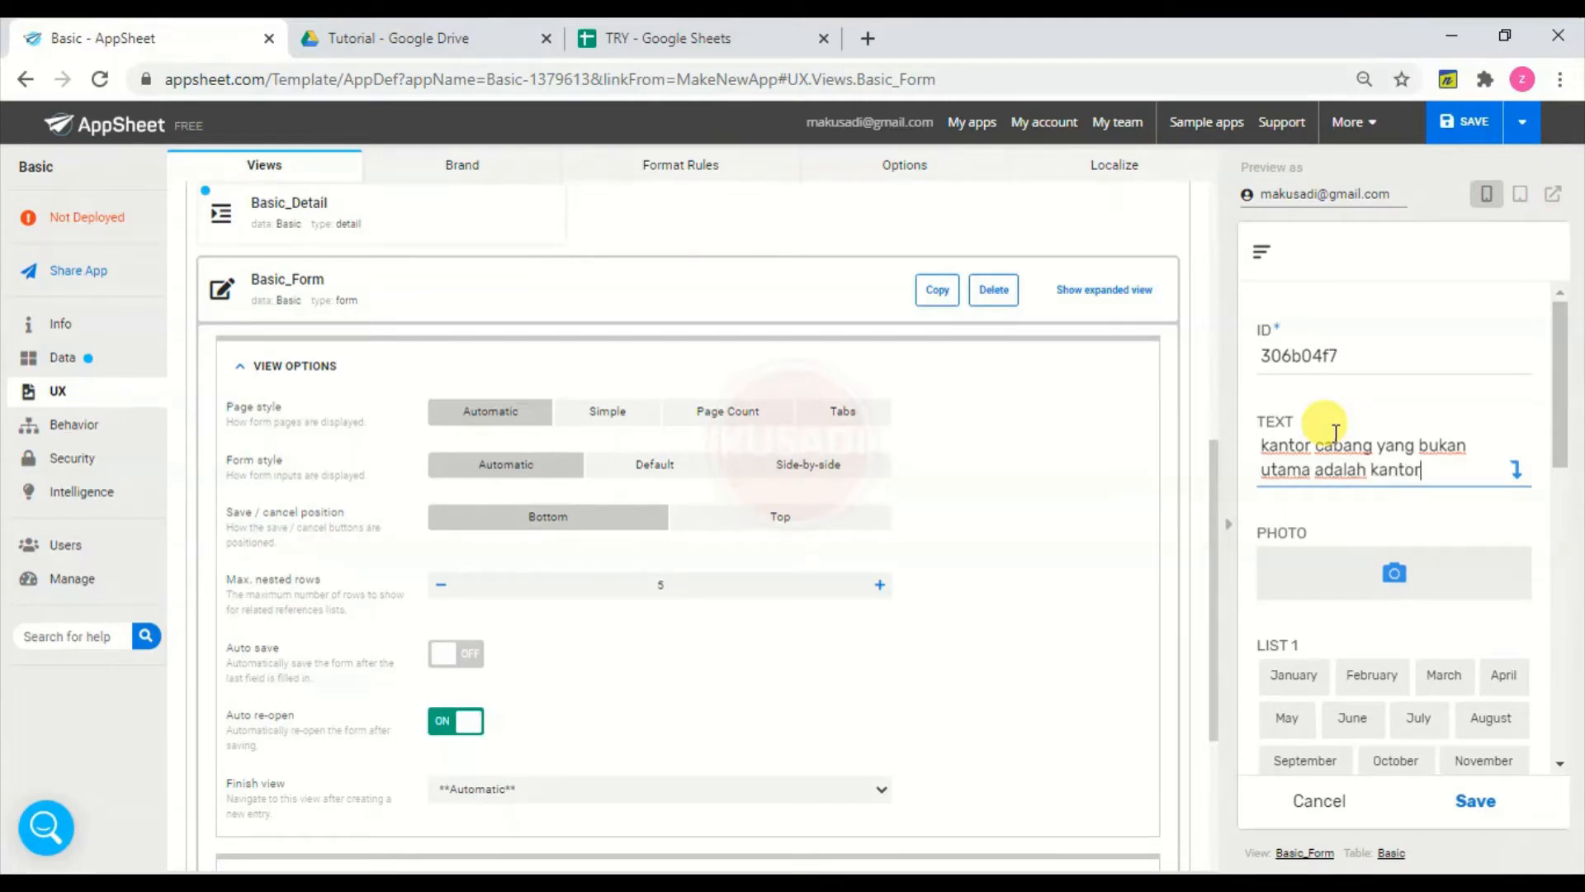
{"action": "type", "text": " cabang pembant"}
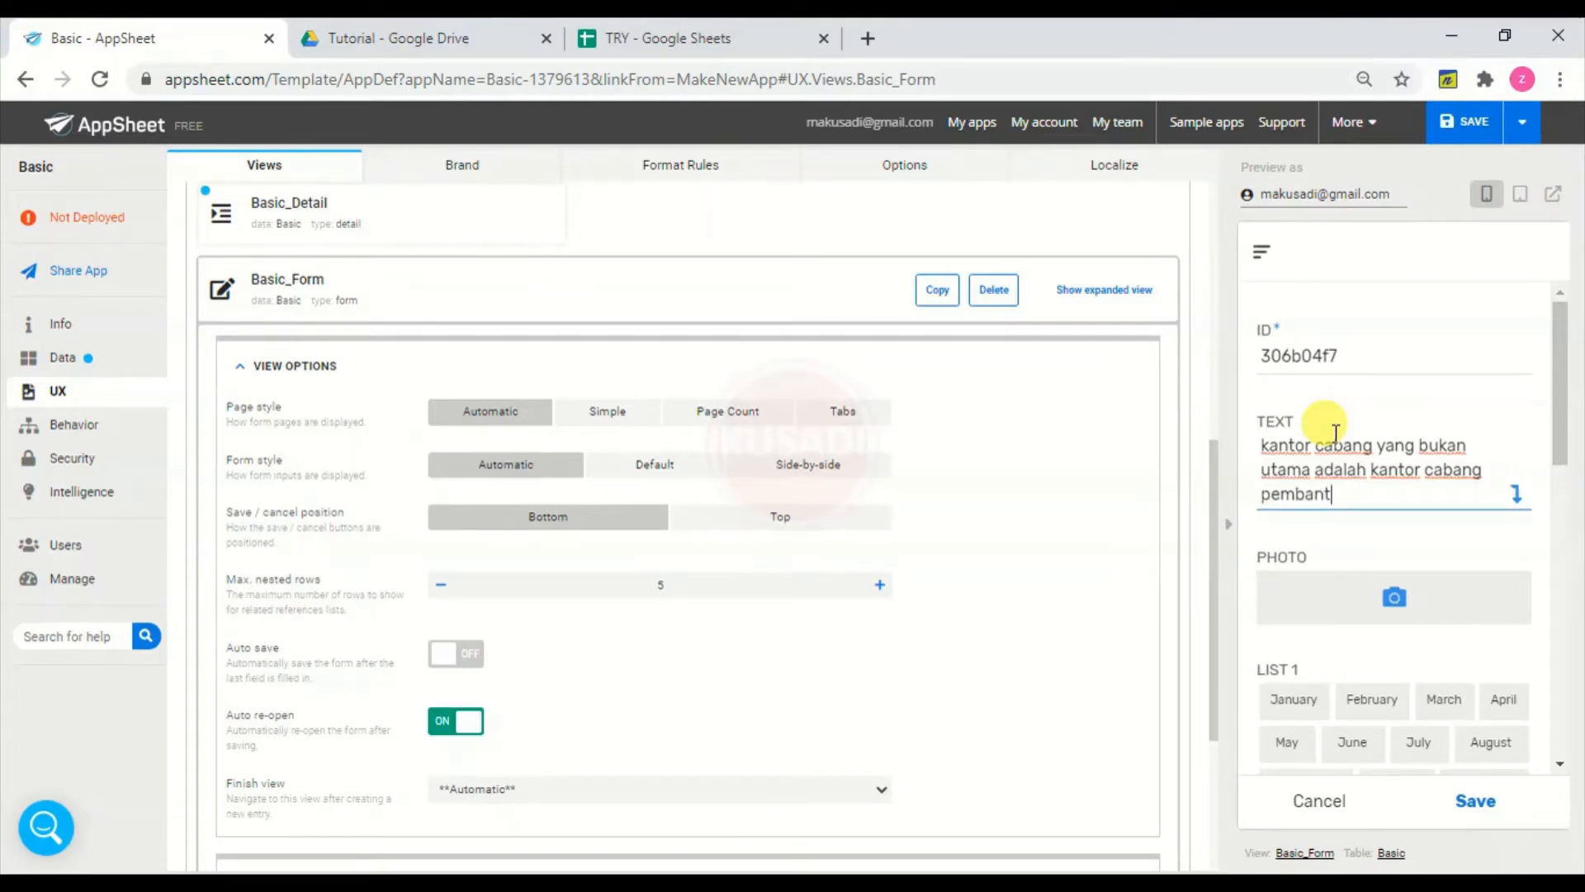
{"action": "type", "text": "u"}
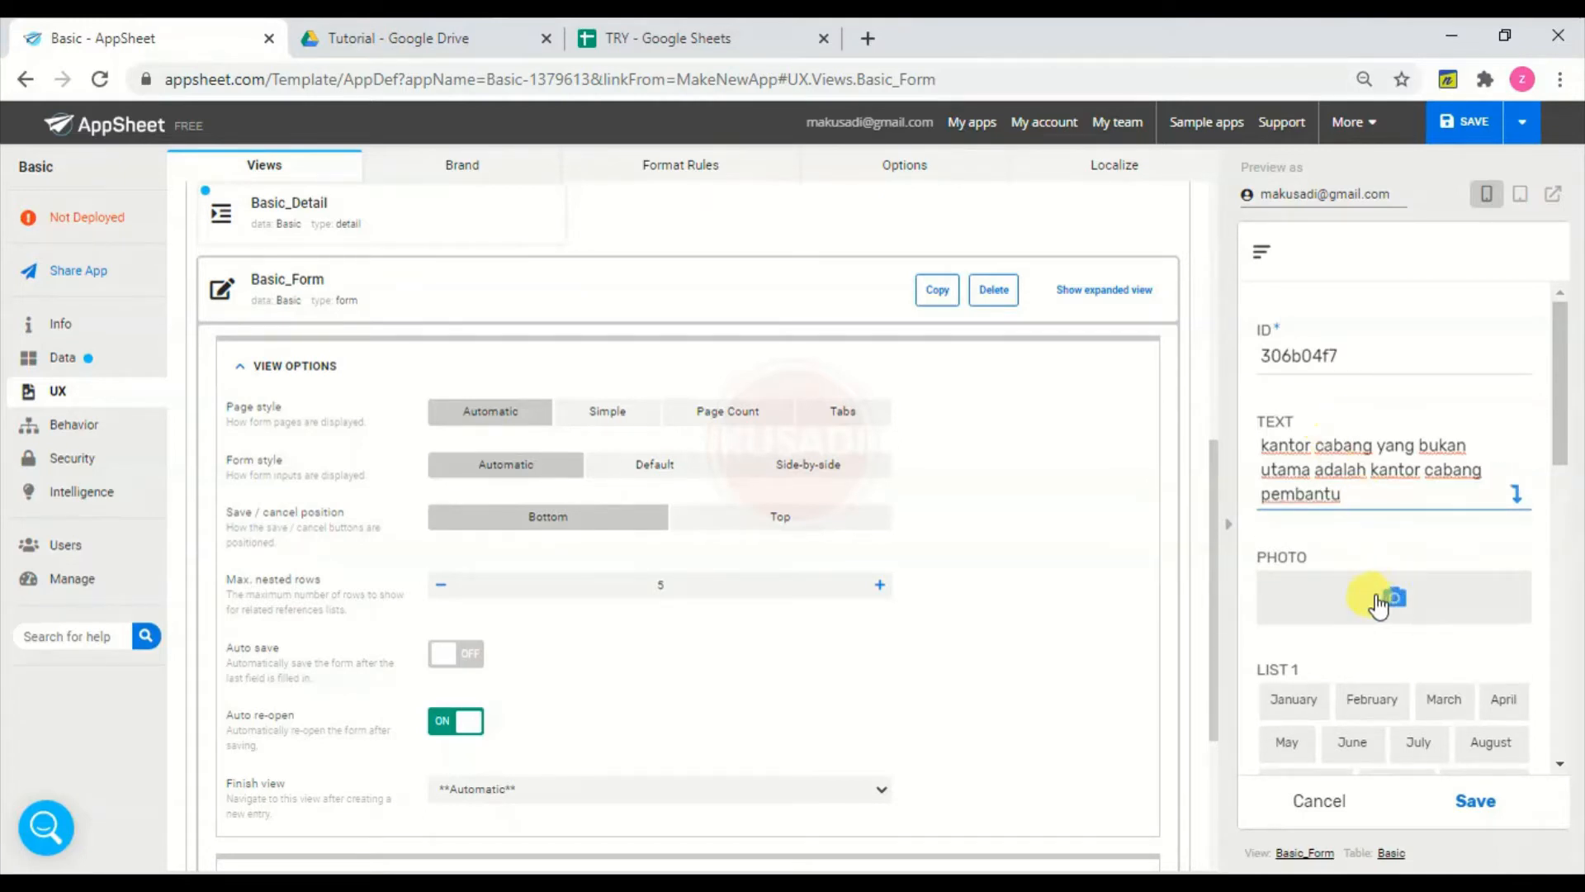
- Add the chef image from Downloads as the PHOTO of the kantor cabang entry
{"action": "left_click", "coordinate": [1377, 601]}
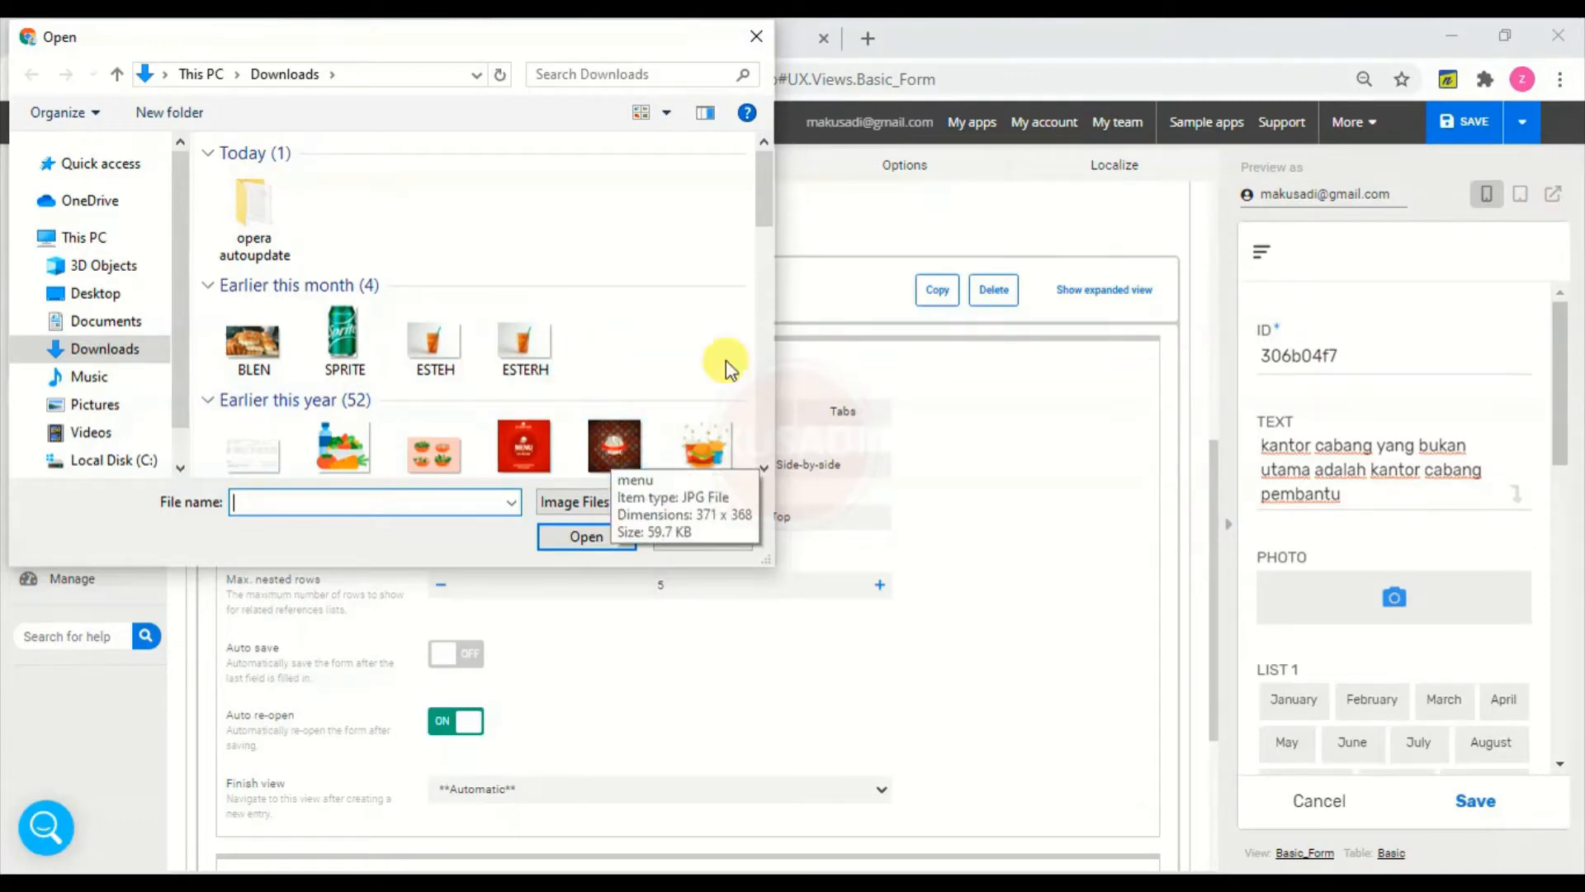
{"action": "left_click_drag", "start_coordinate": [763, 201], "coordinate": [768, 281]}
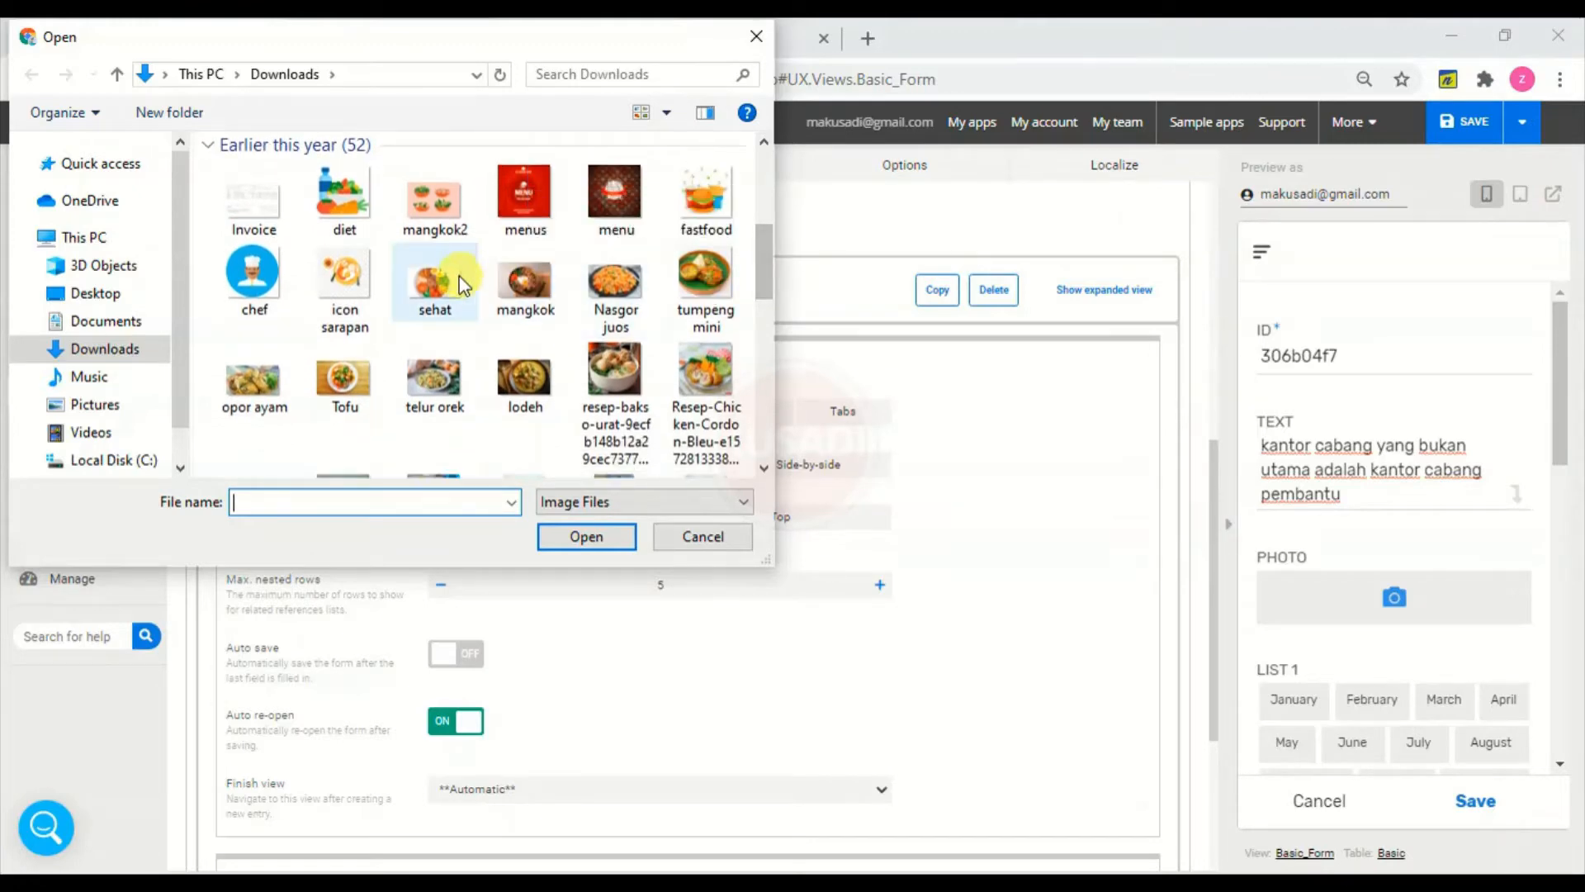
{"action": "left_click", "coordinate": [260, 285]}
{"action": "left_click", "coordinate": [259, 285]}
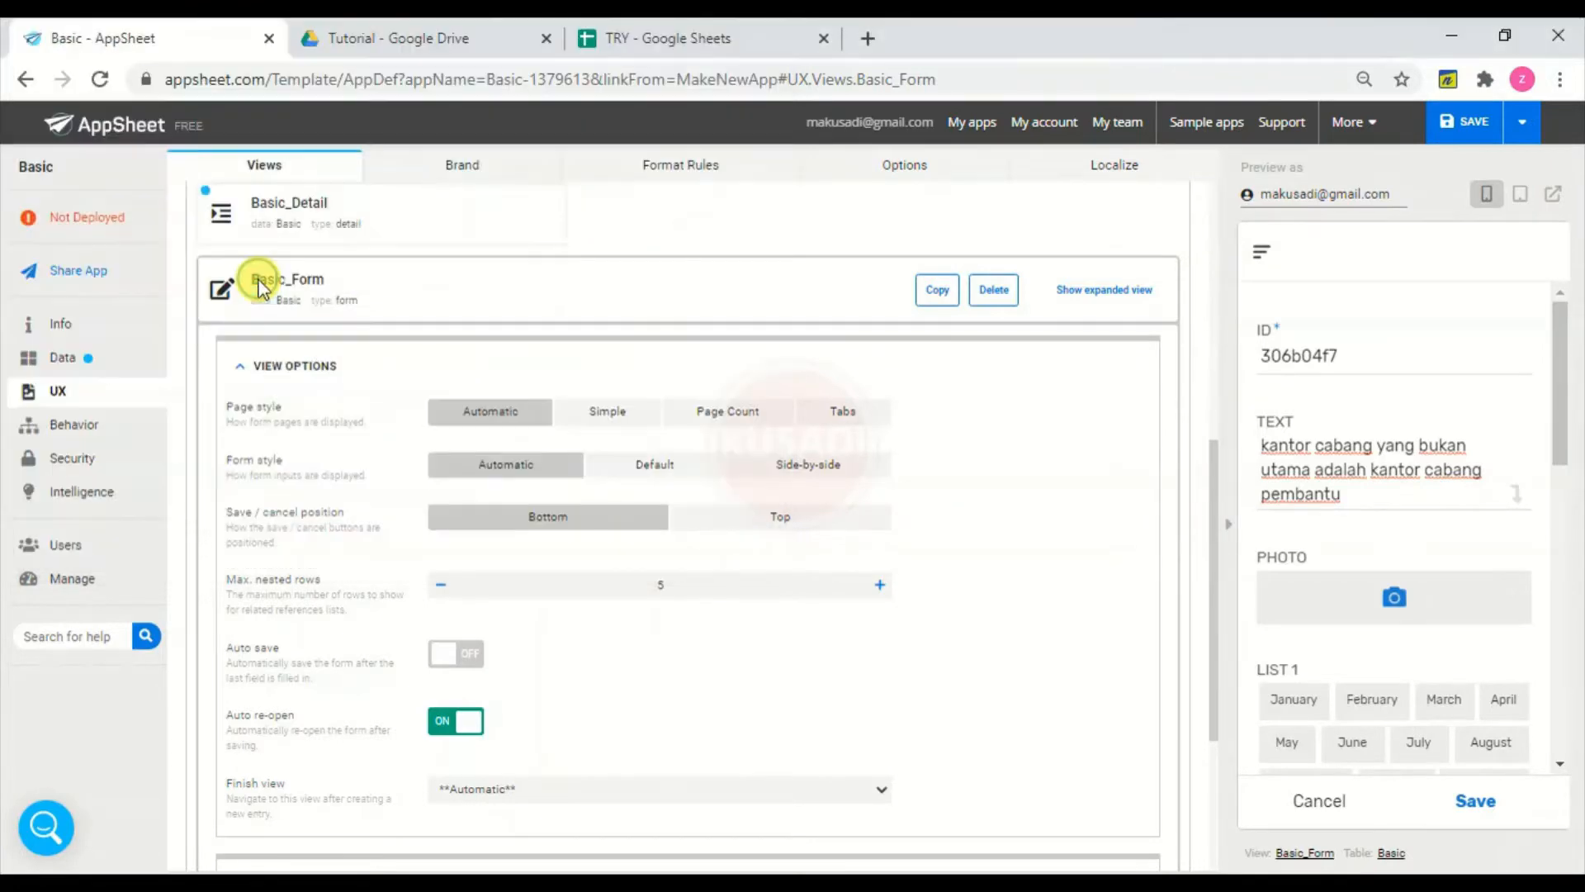
- Choose June for LIST 1, 1 for LIST 2 and 90 for LIST 3, and save the entry
{"action": "left_click_drag", "start_coordinate": [1560, 356], "coordinate": [1561, 488]}
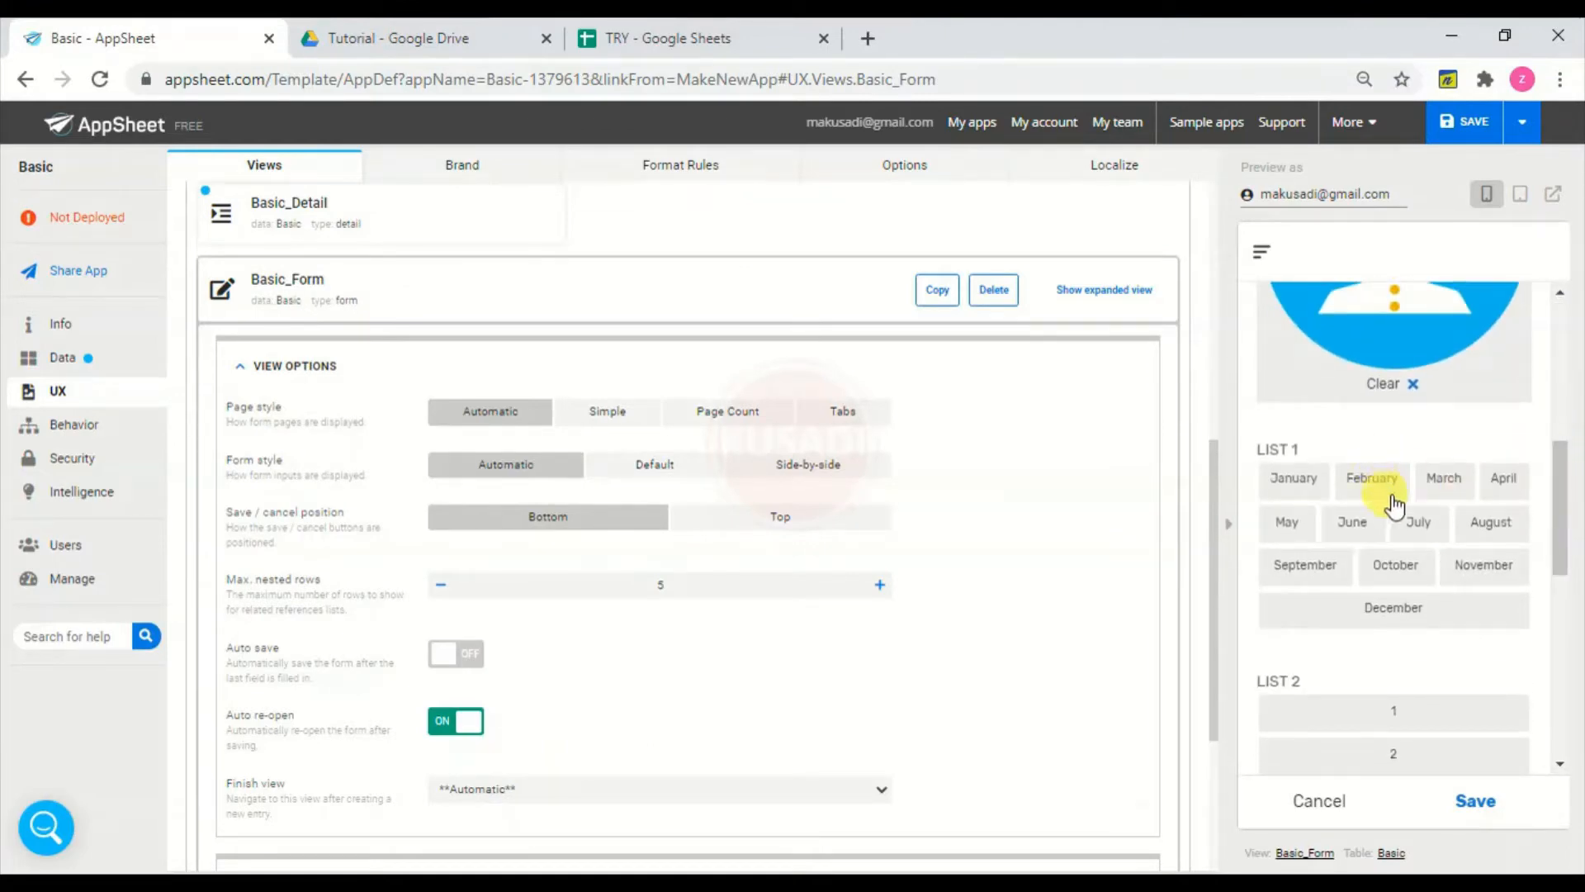
{"action": "left_click", "coordinate": [1370, 533]}
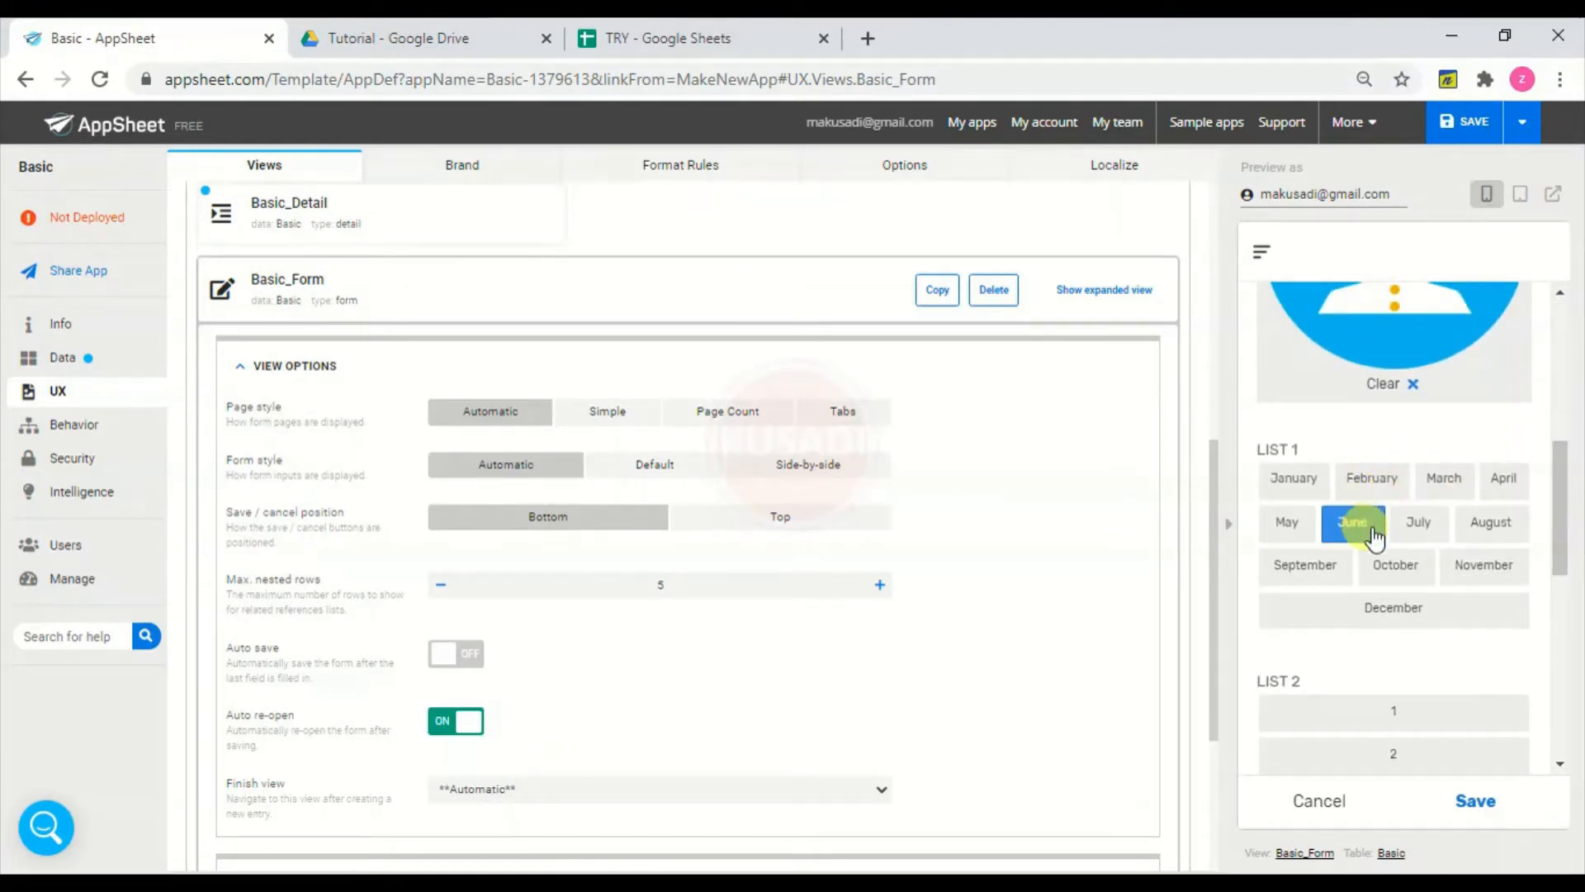
{"action": "left_click", "coordinate": [1395, 711]}
{"action": "left_click_drag", "start_coordinate": [1569, 555], "coordinate": [1577, 725]}
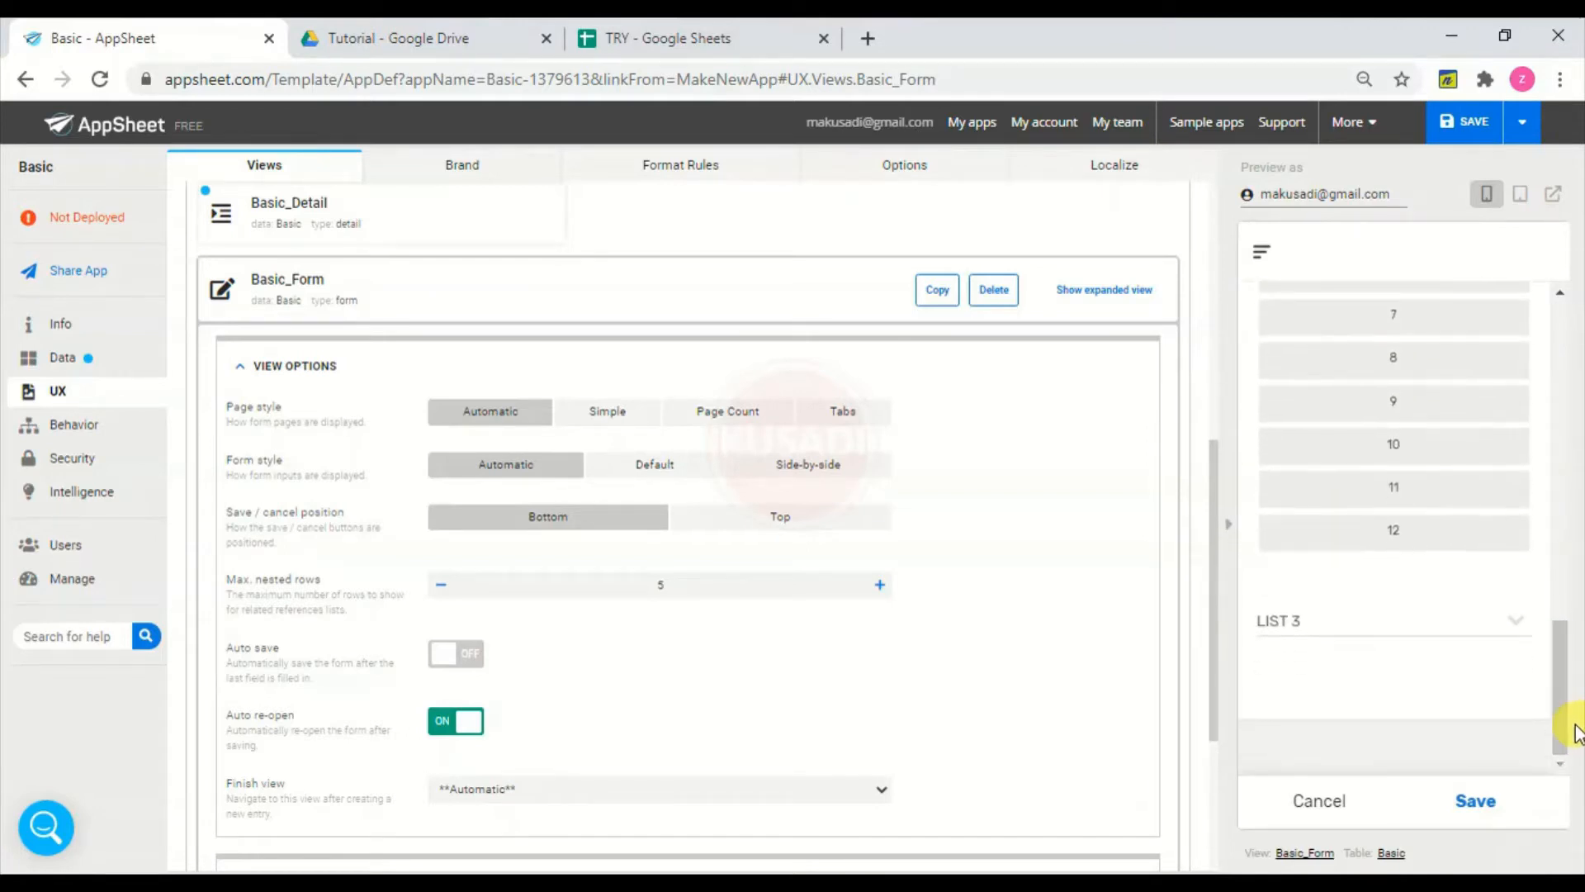
{"action": "left_click", "coordinate": [1414, 628]}
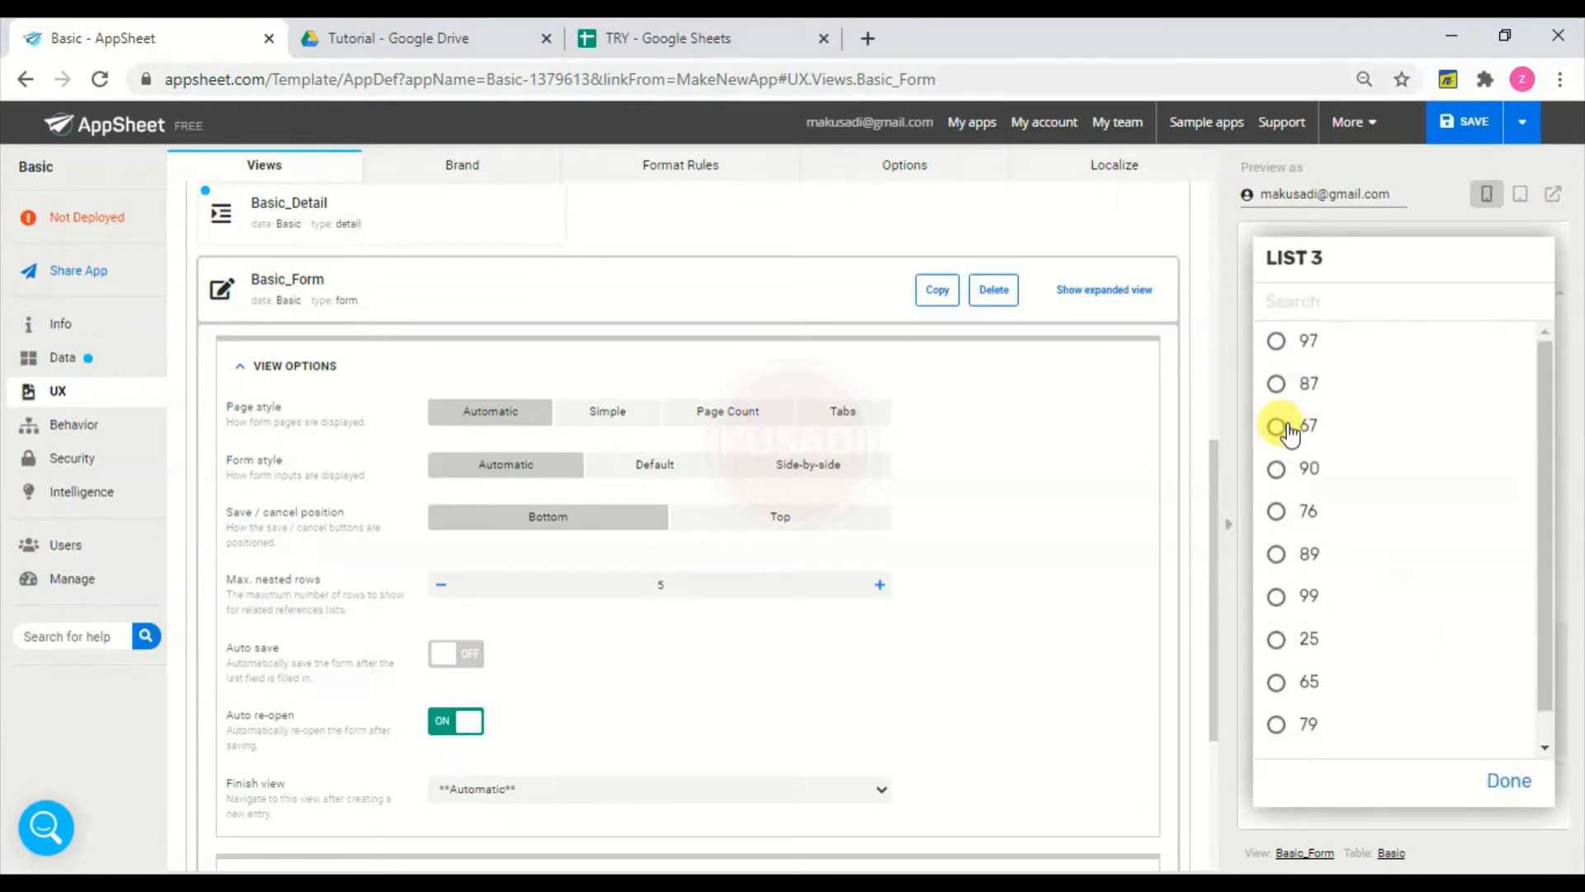
{"action": "left_click", "coordinate": [1313, 472]}
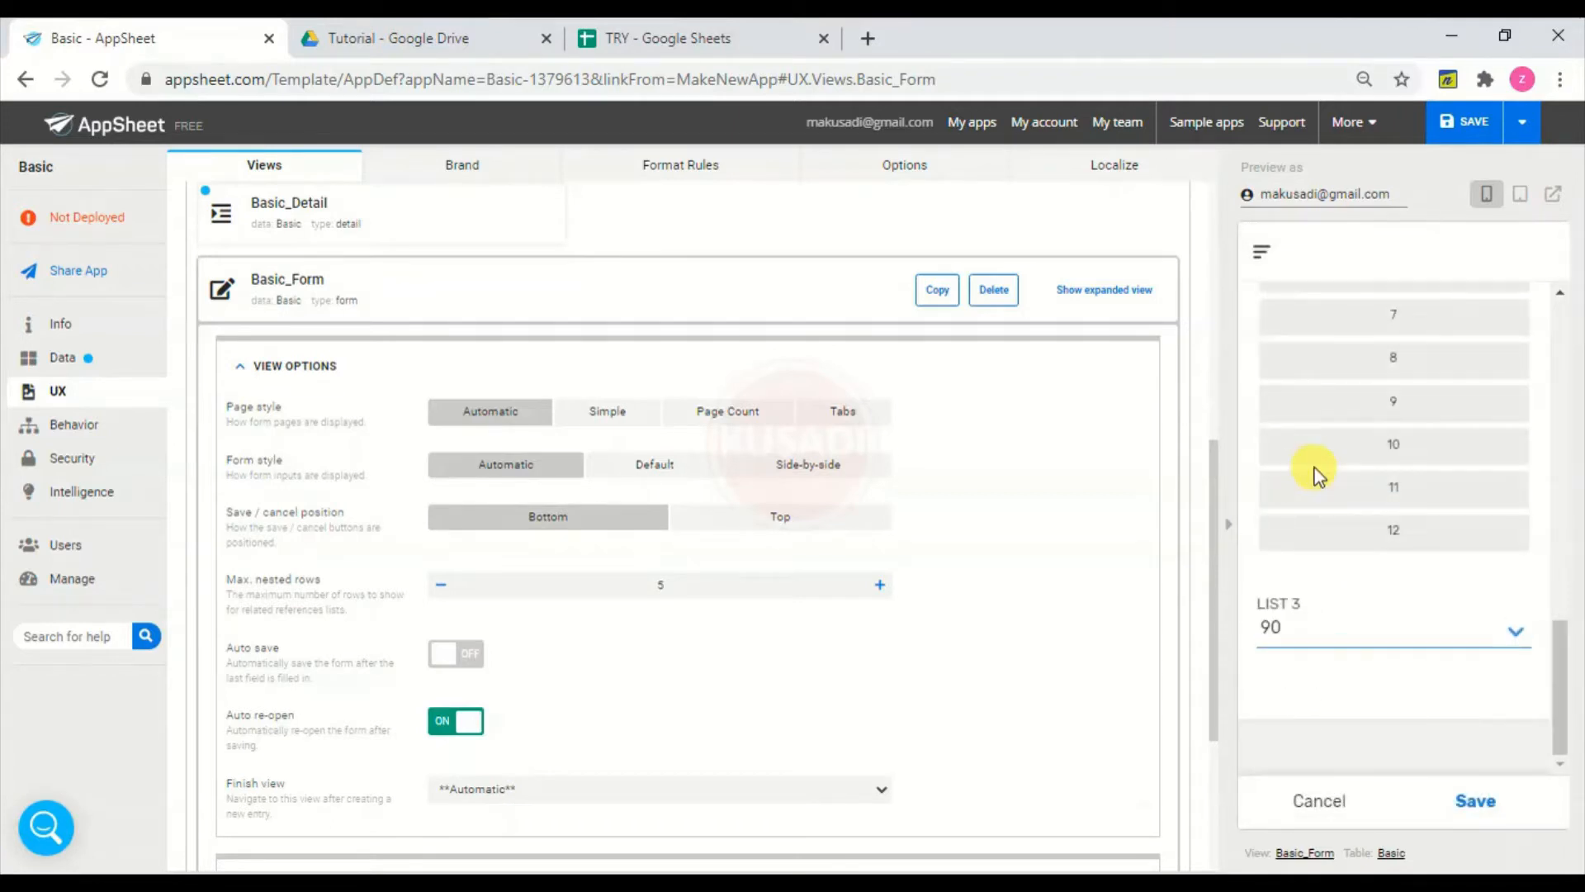
{"action": "left_click", "coordinate": [1482, 803]}
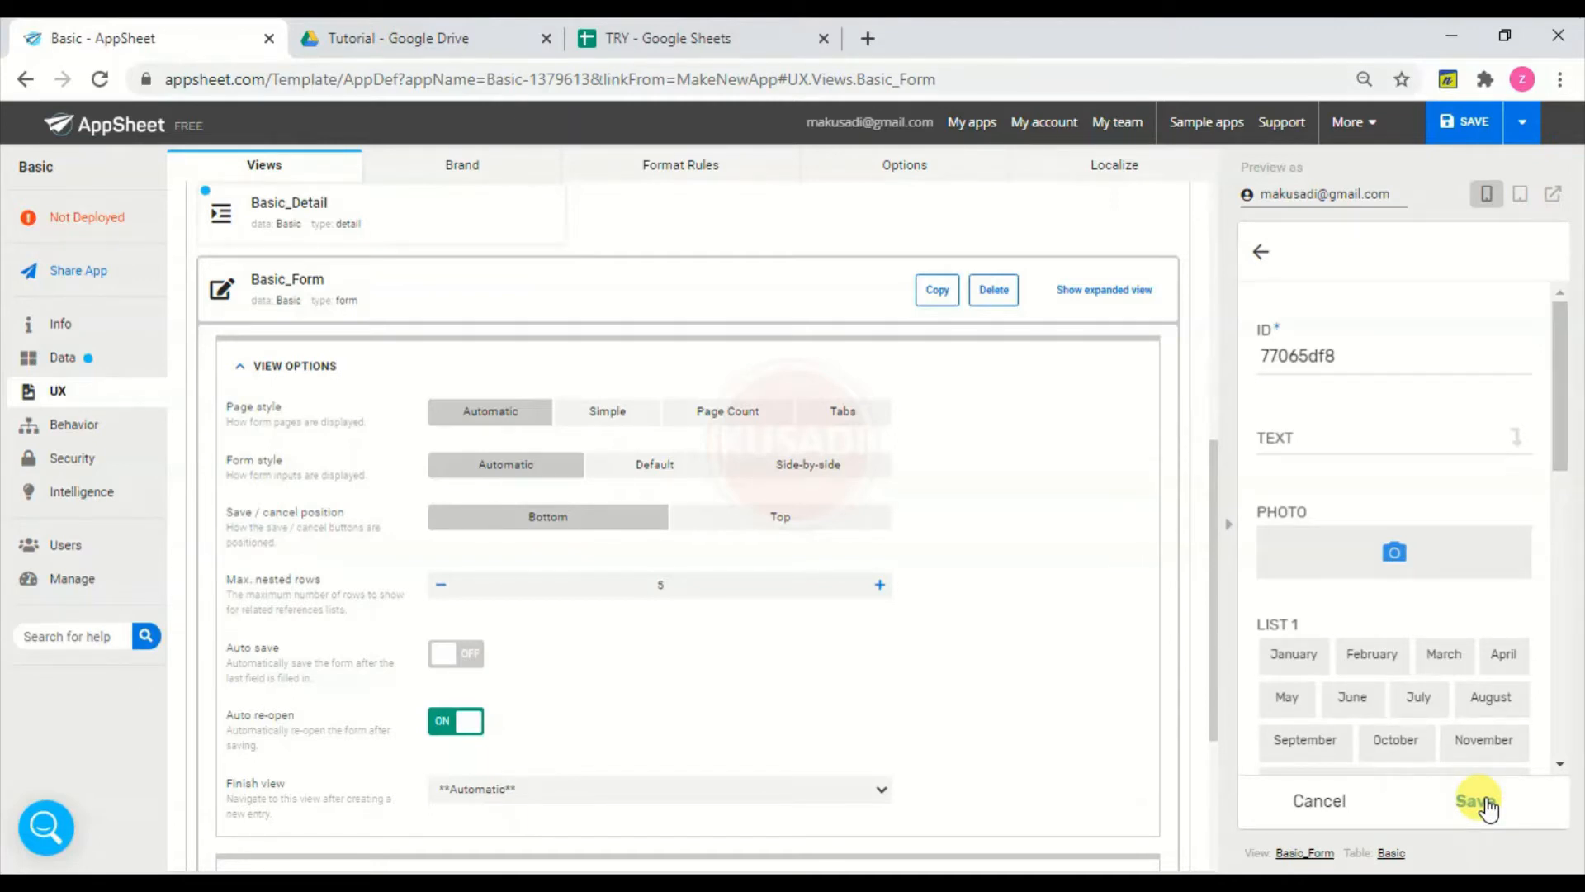
- Enter "jalan yang bukan bertanda kuning bukan termasuk jalan nasional" in the TEXT field of the next new entry
{"action": "left_click", "coordinate": [1317, 434]}
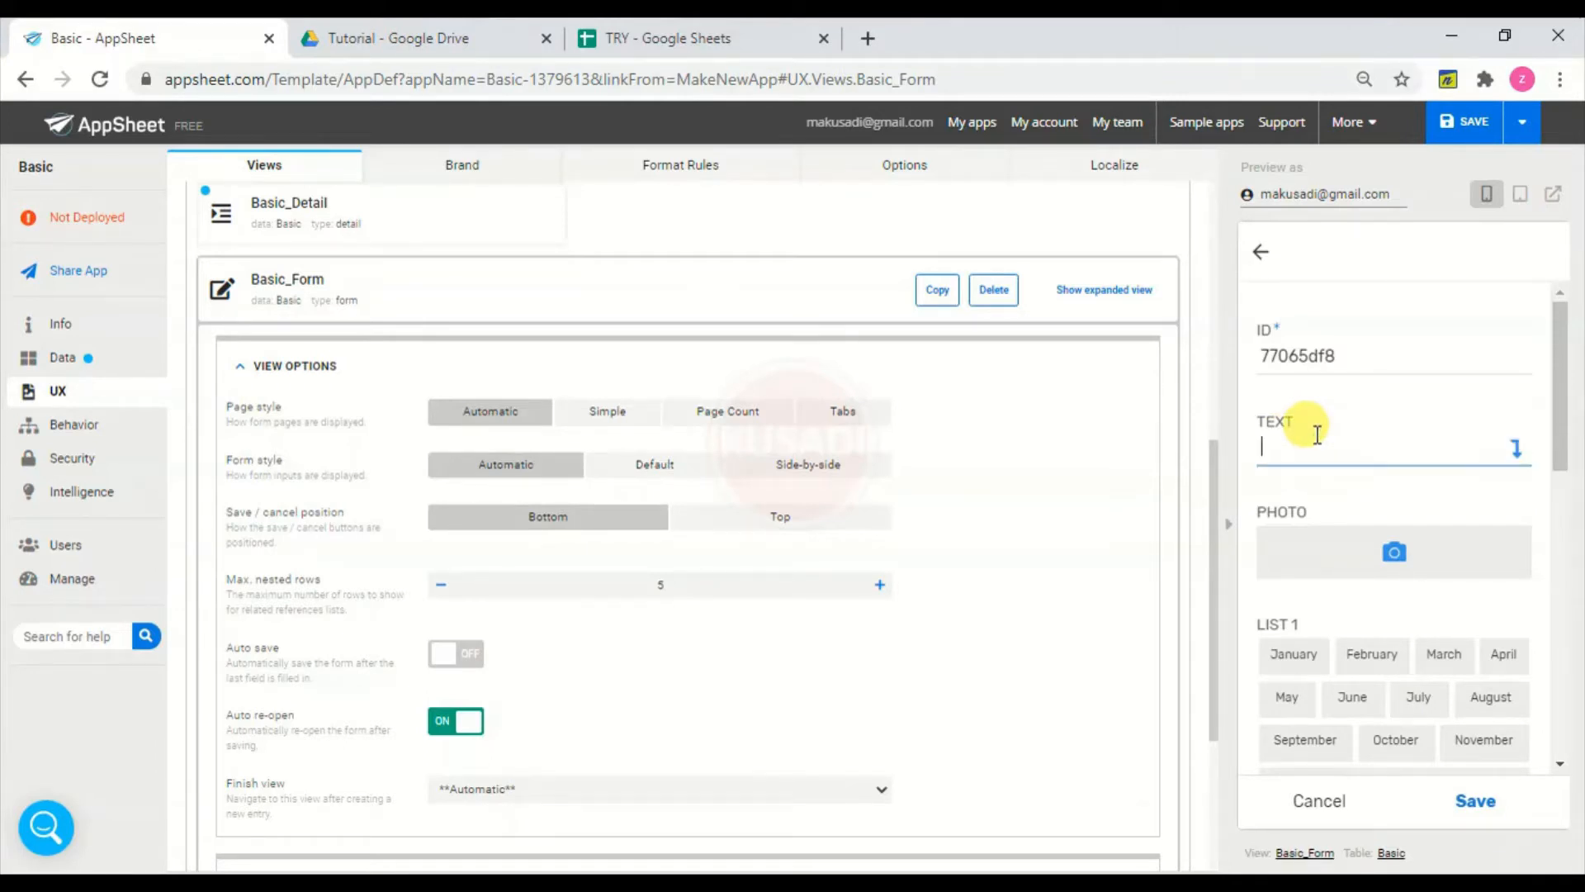
{"action": "type", "text": "jalan yang bukan b"}
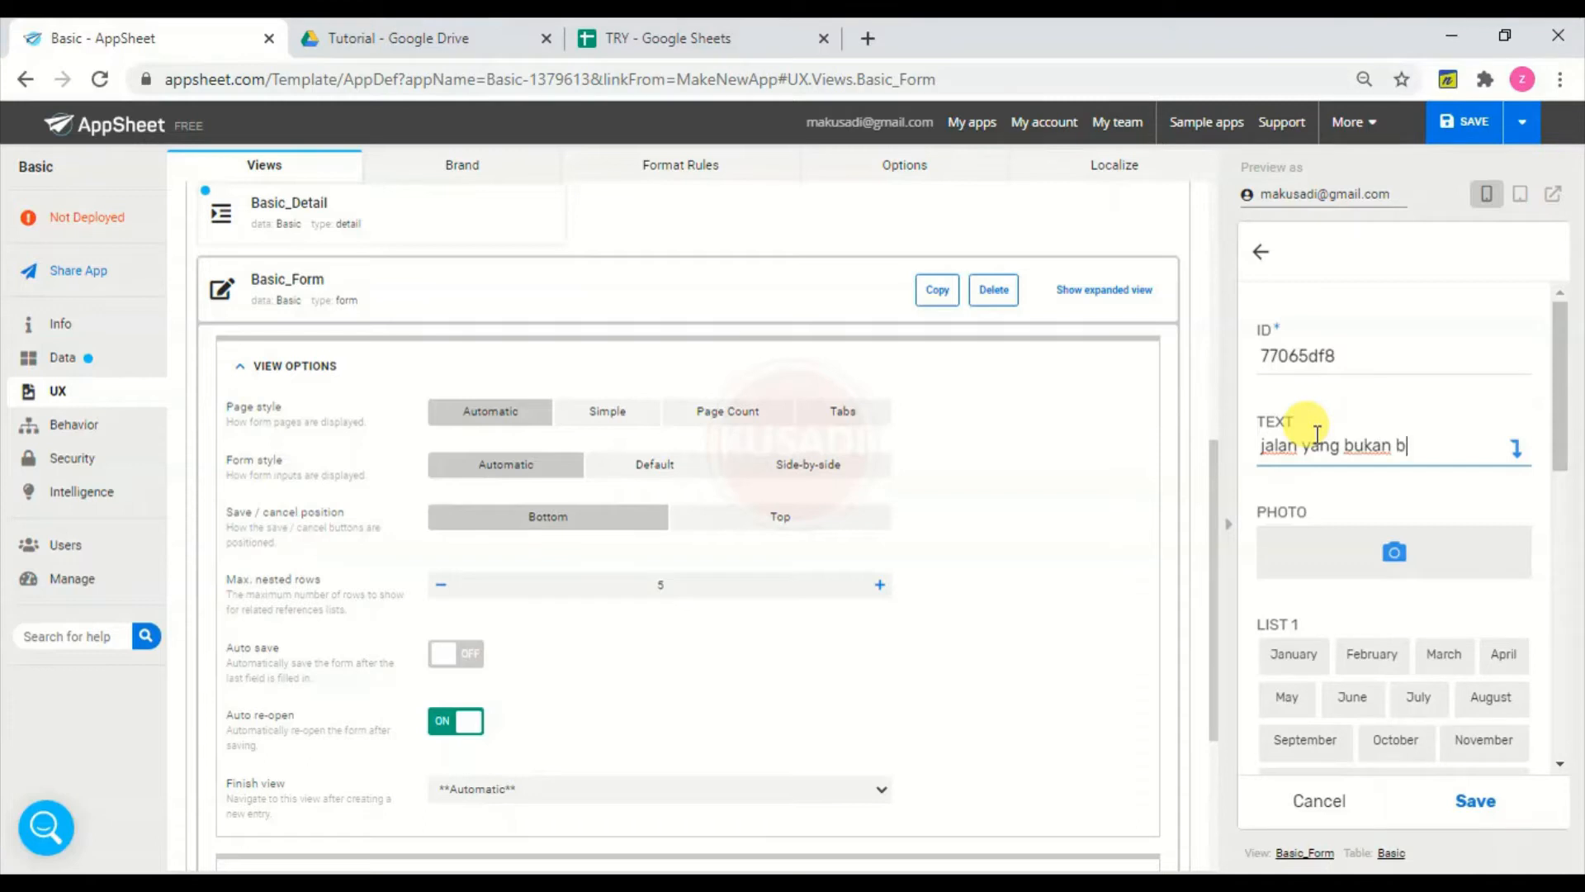
{"action": "type", "text": "ertanda kuning"}
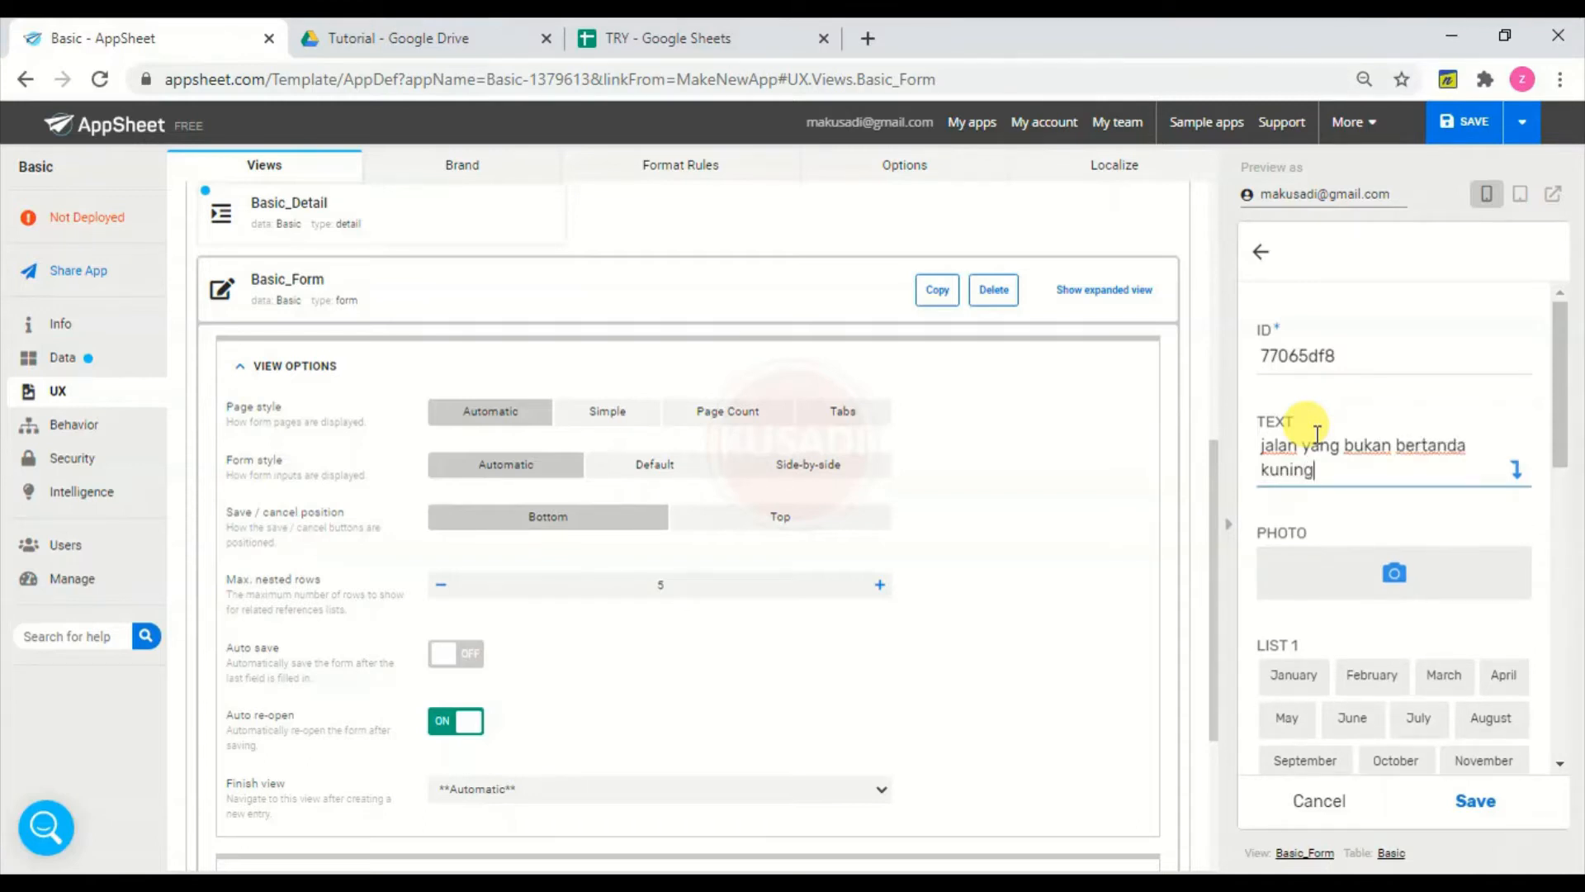
{"action": "type", "text": " bukan termasuk"}
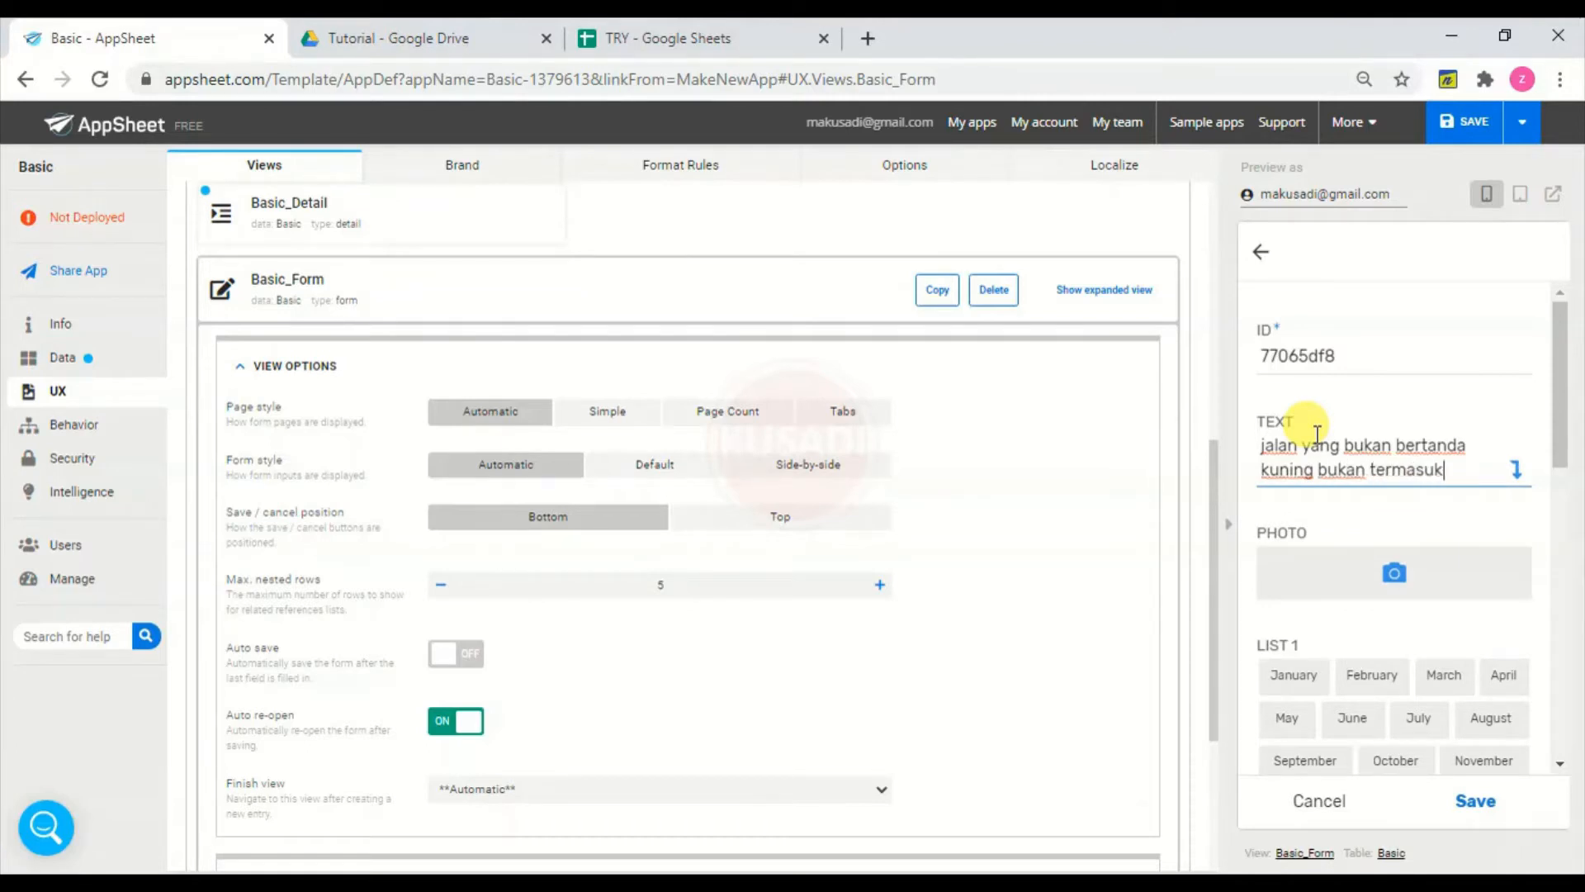
{"action": "type", "text": " jalan nasional"}
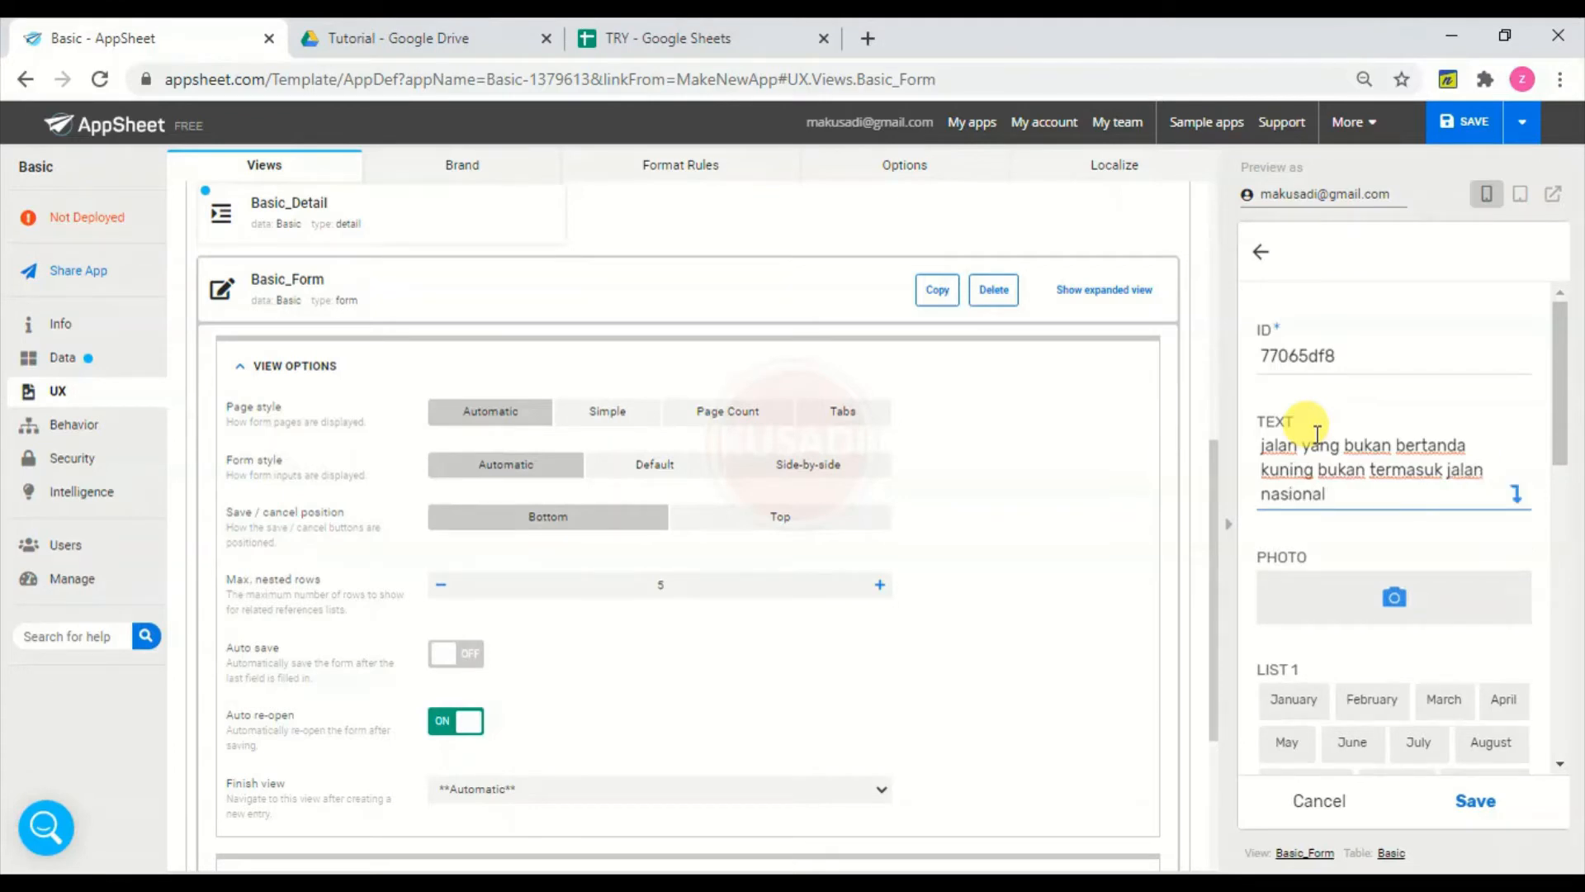
- Add the 1562705-craft-creative-cut-origami_107049 image from Downloads as the PHOTO of this entry
{"action": "left_click", "coordinate": [1347, 590]}
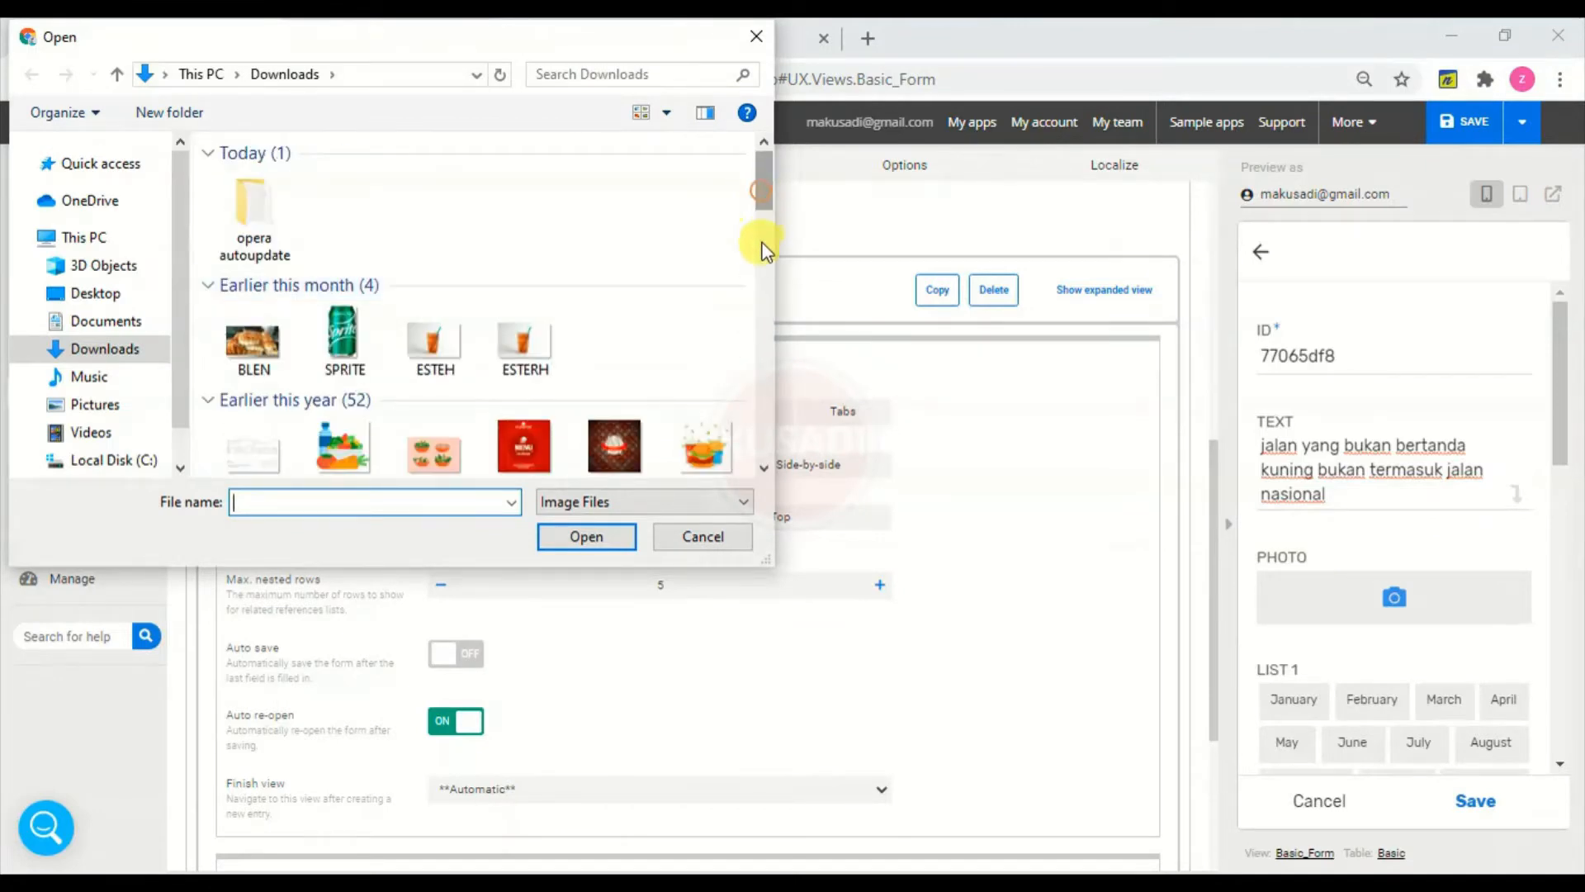
{"action": "right_click", "coordinate": [762, 264]}
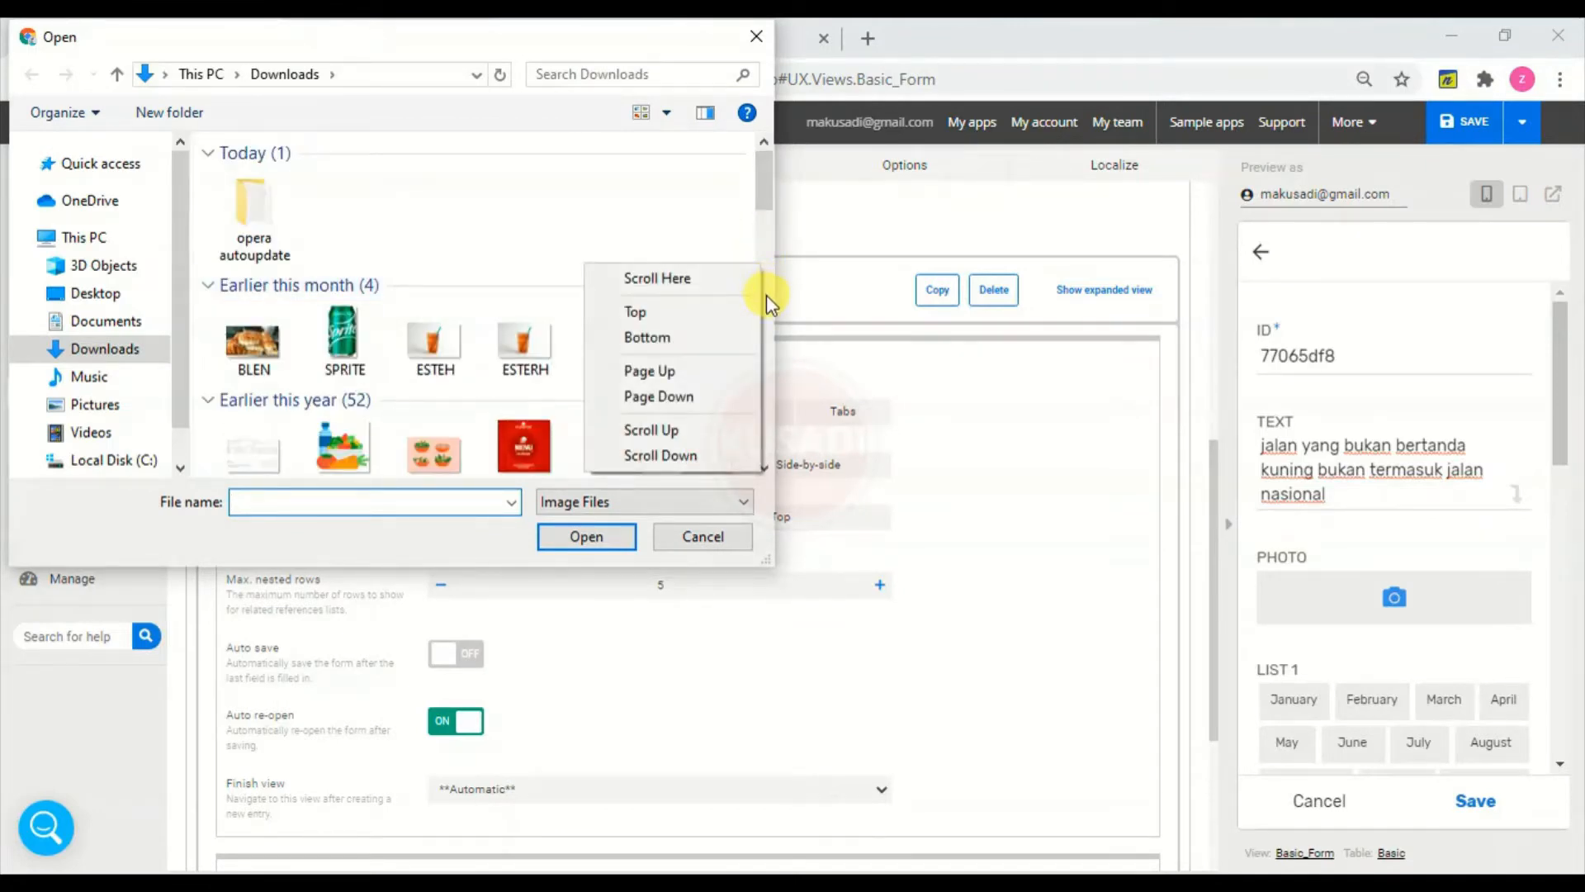
{"action": "left_click", "coordinate": [766, 295]}
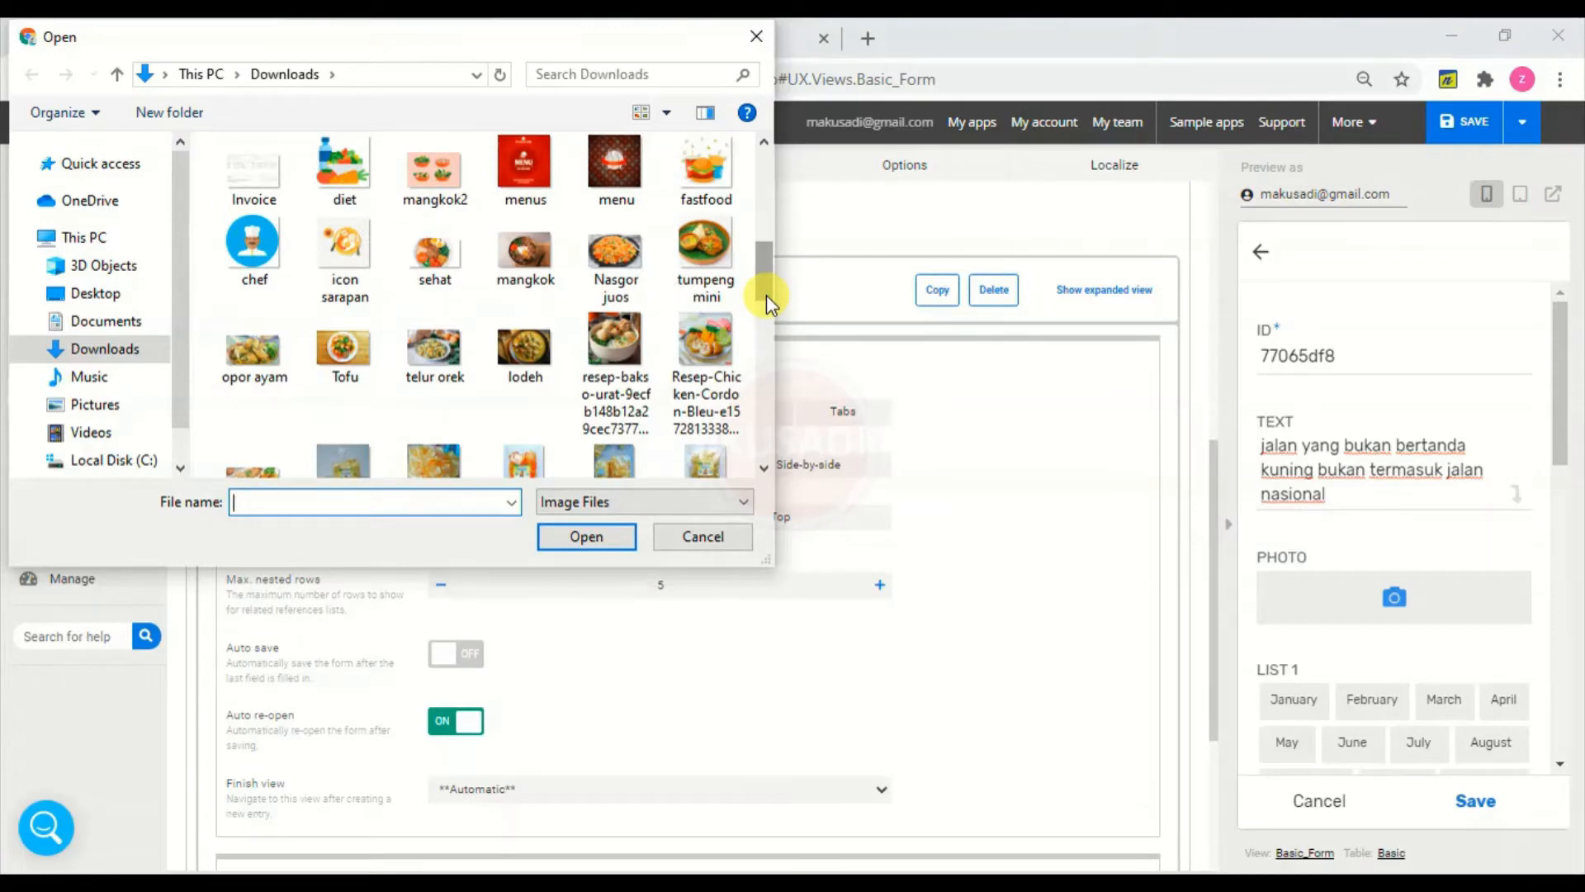
{"action": "left_click", "coordinate": [766, 346]}
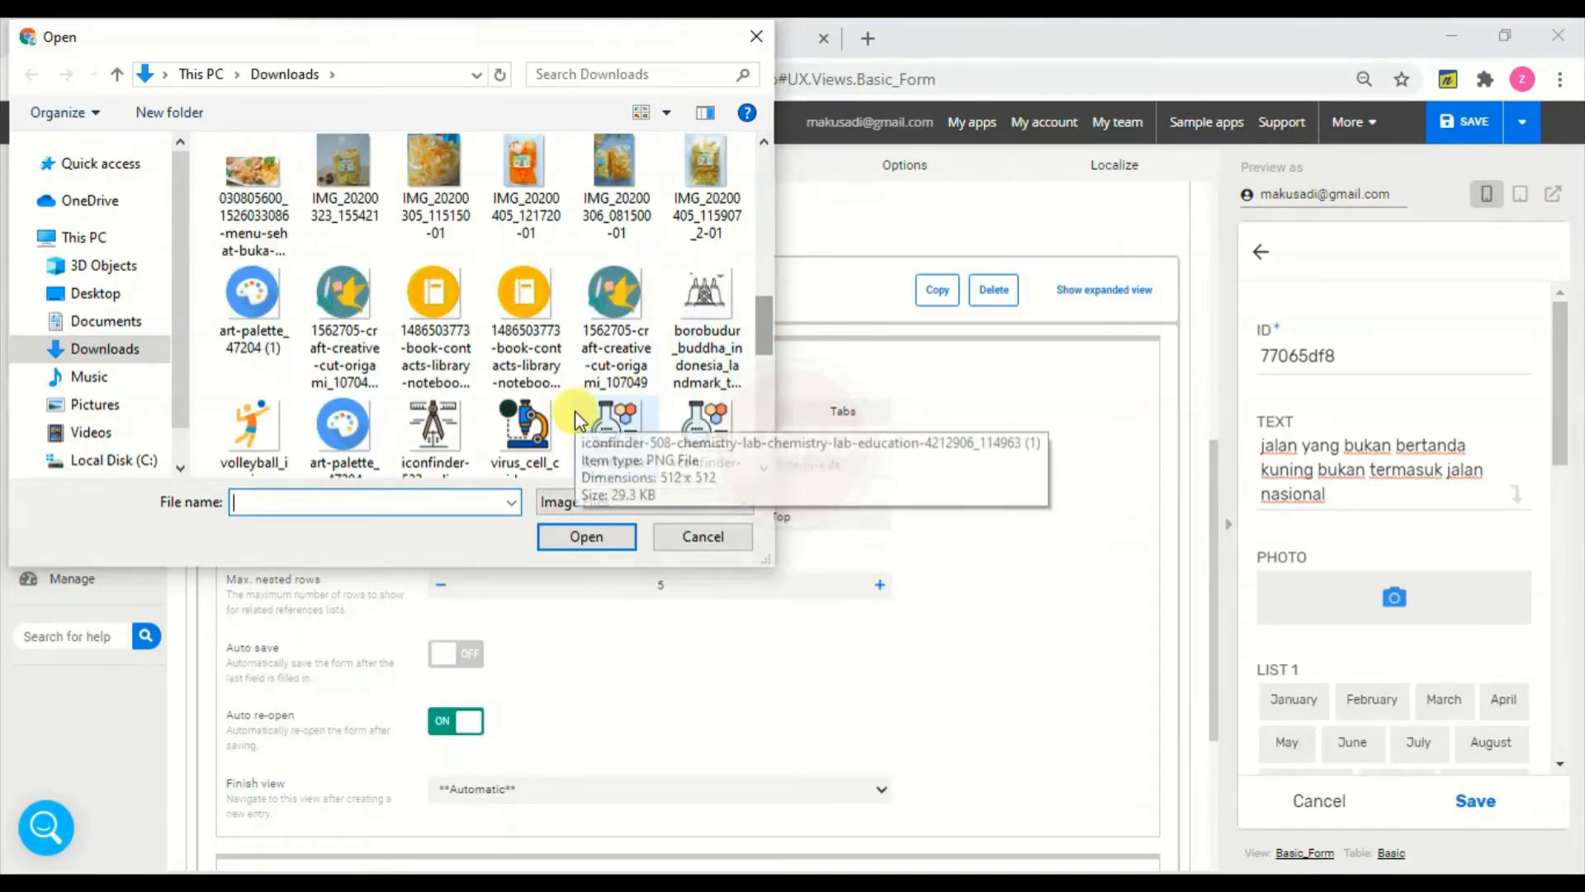
{"action": "double_click", "coordinate": [603, 299]}
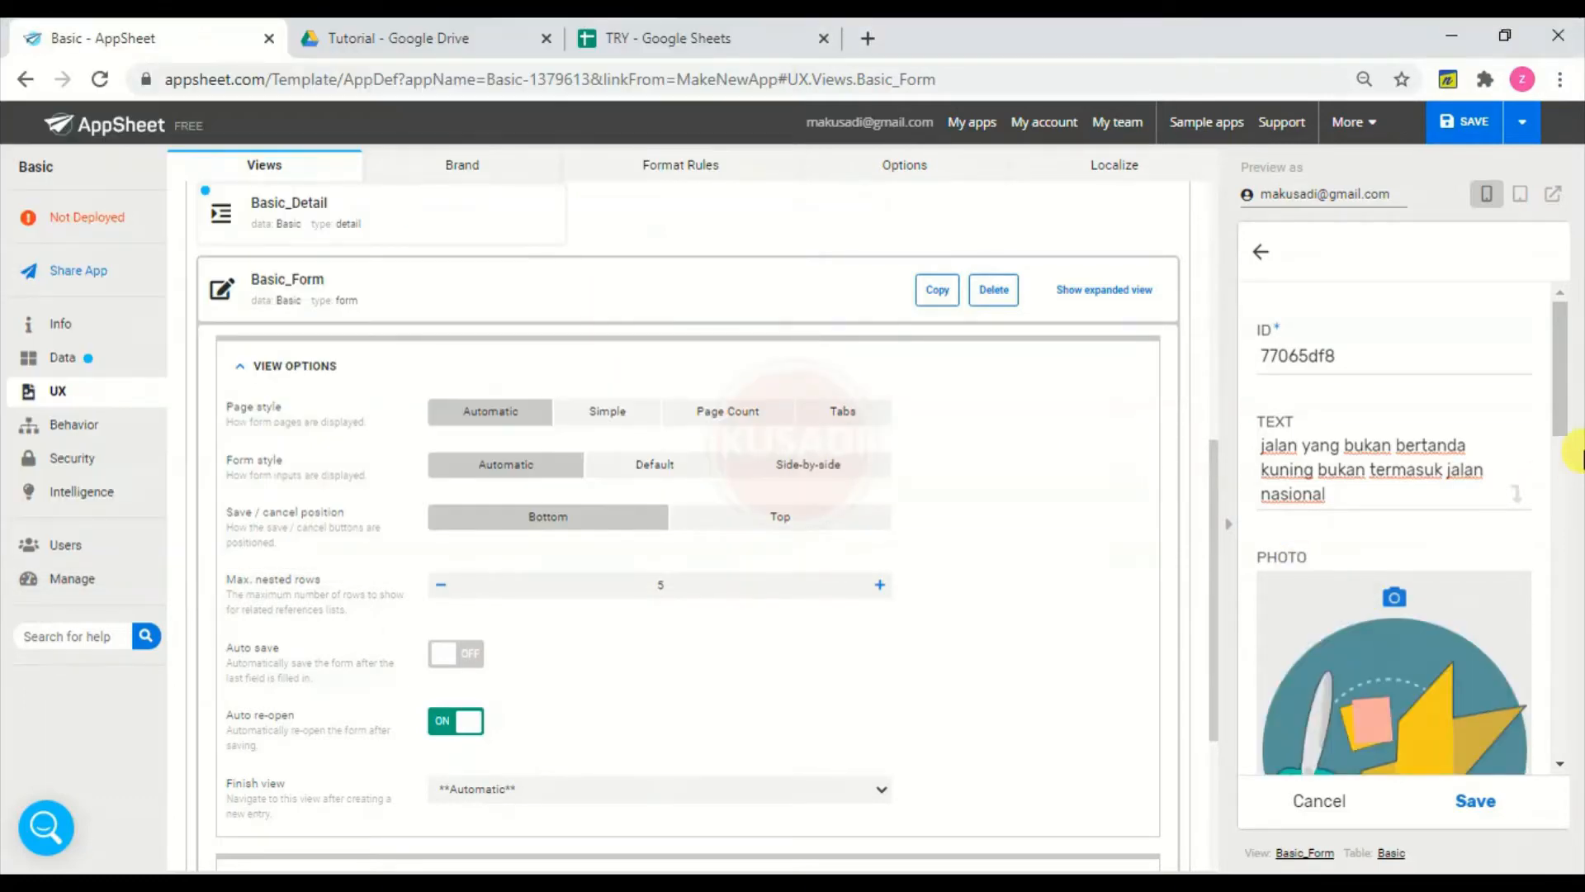
- Choose November for LIST 1, 4 for LIST 2 and 25 for LIST 3, save the entry and show the Basic list in the preview
{"action": "left_click_drag", "start_coordinate": [1559, 382], "coordinate": [1575, 555]}
{"action": "left_click", "coordinate": [1481, 491]}
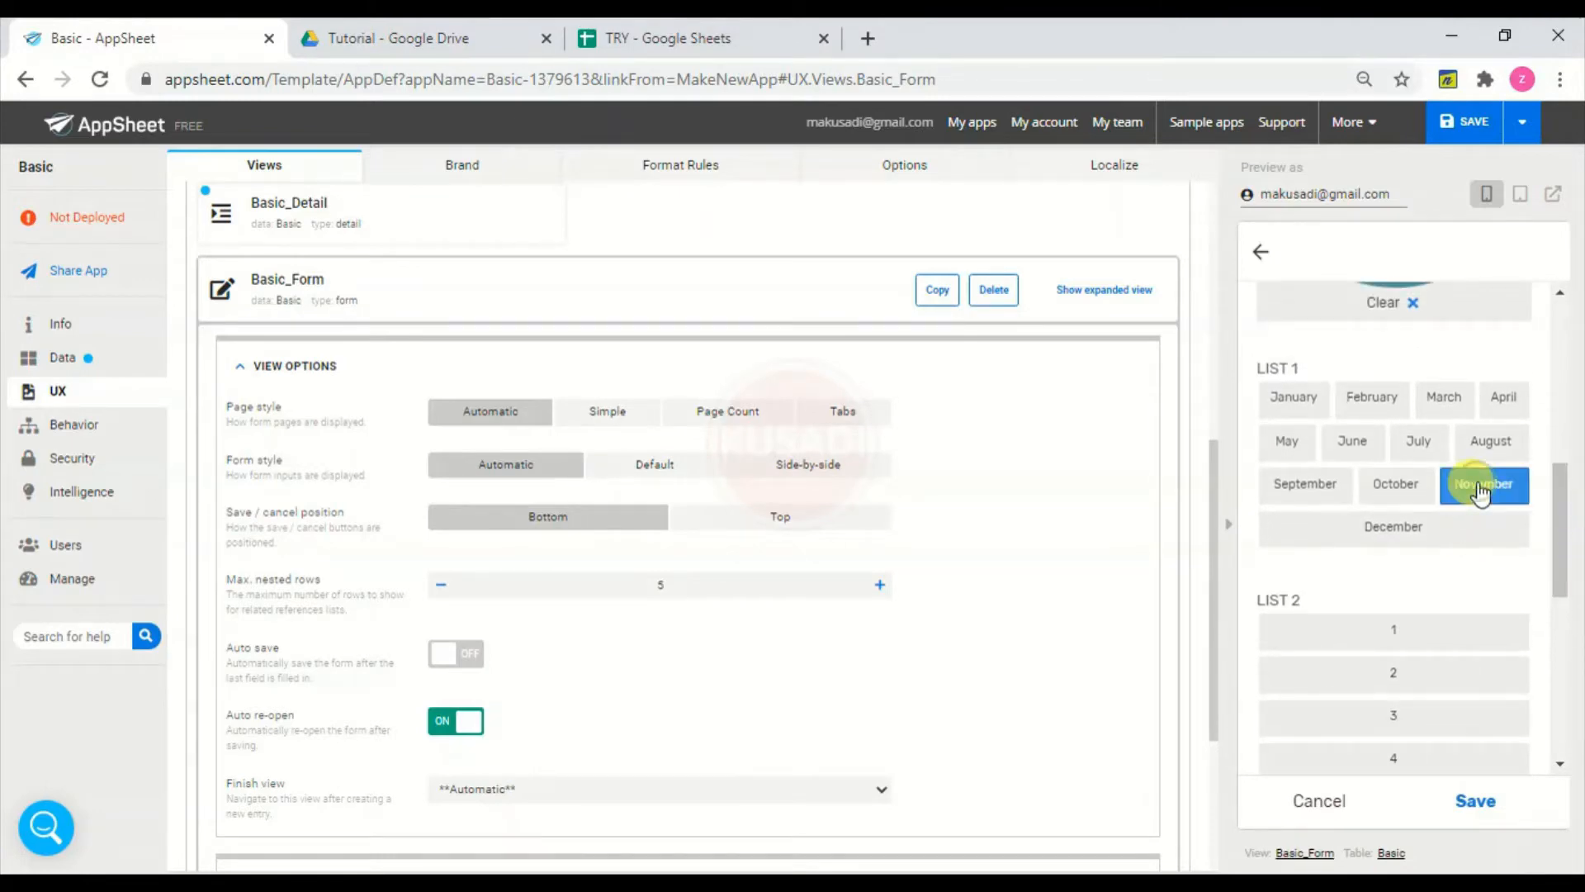
{"action": "left_click", "coordinate": [1450, 761]}
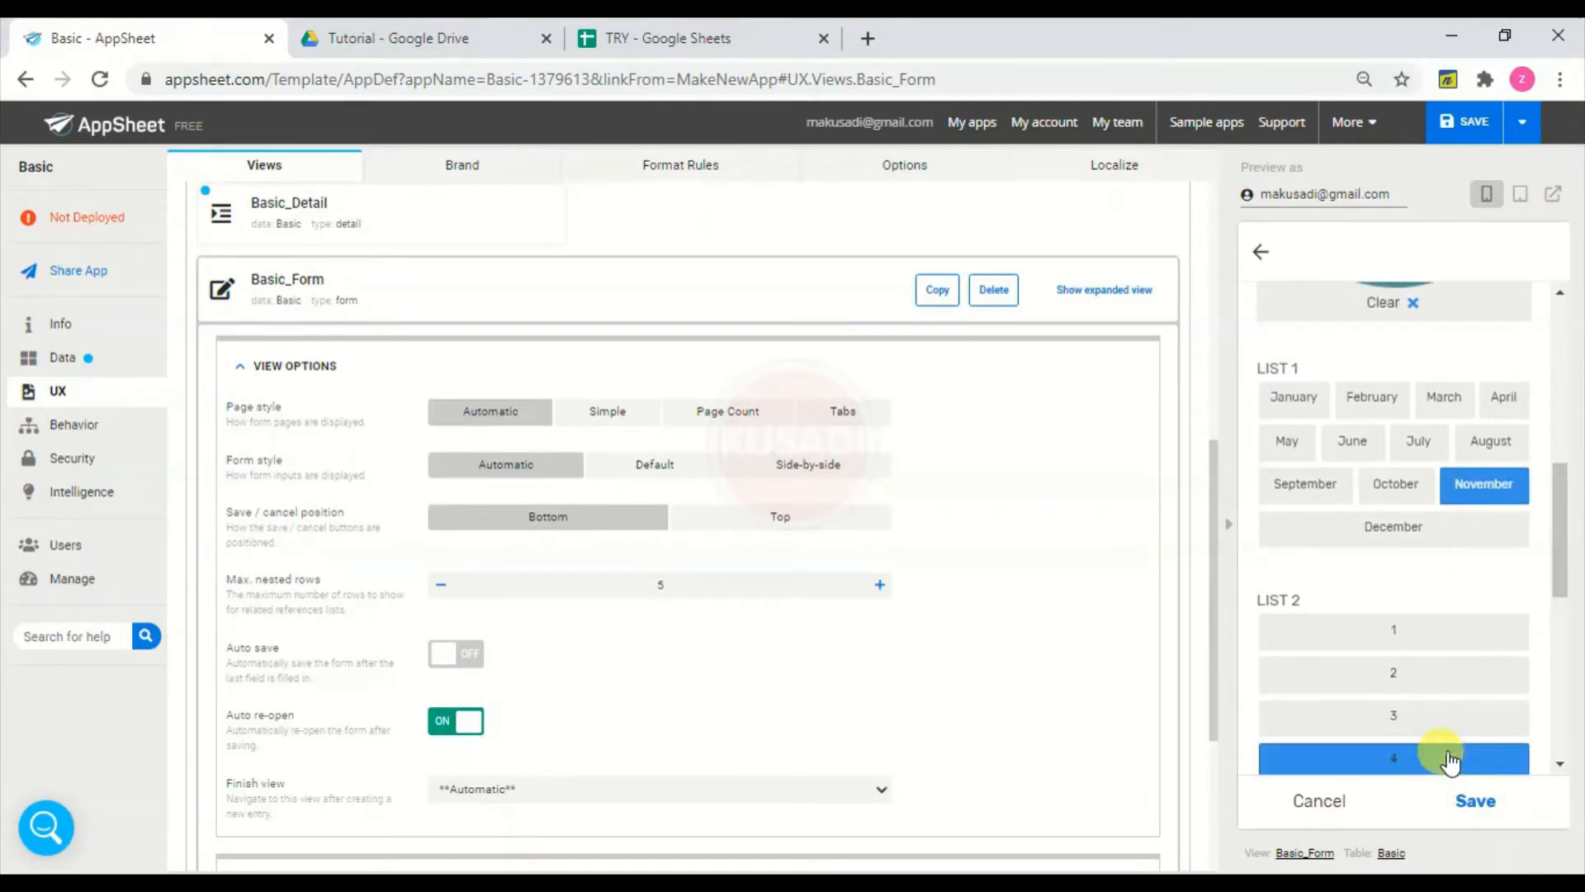
{"action": "left_click", "coordinate": [1561, 669]}
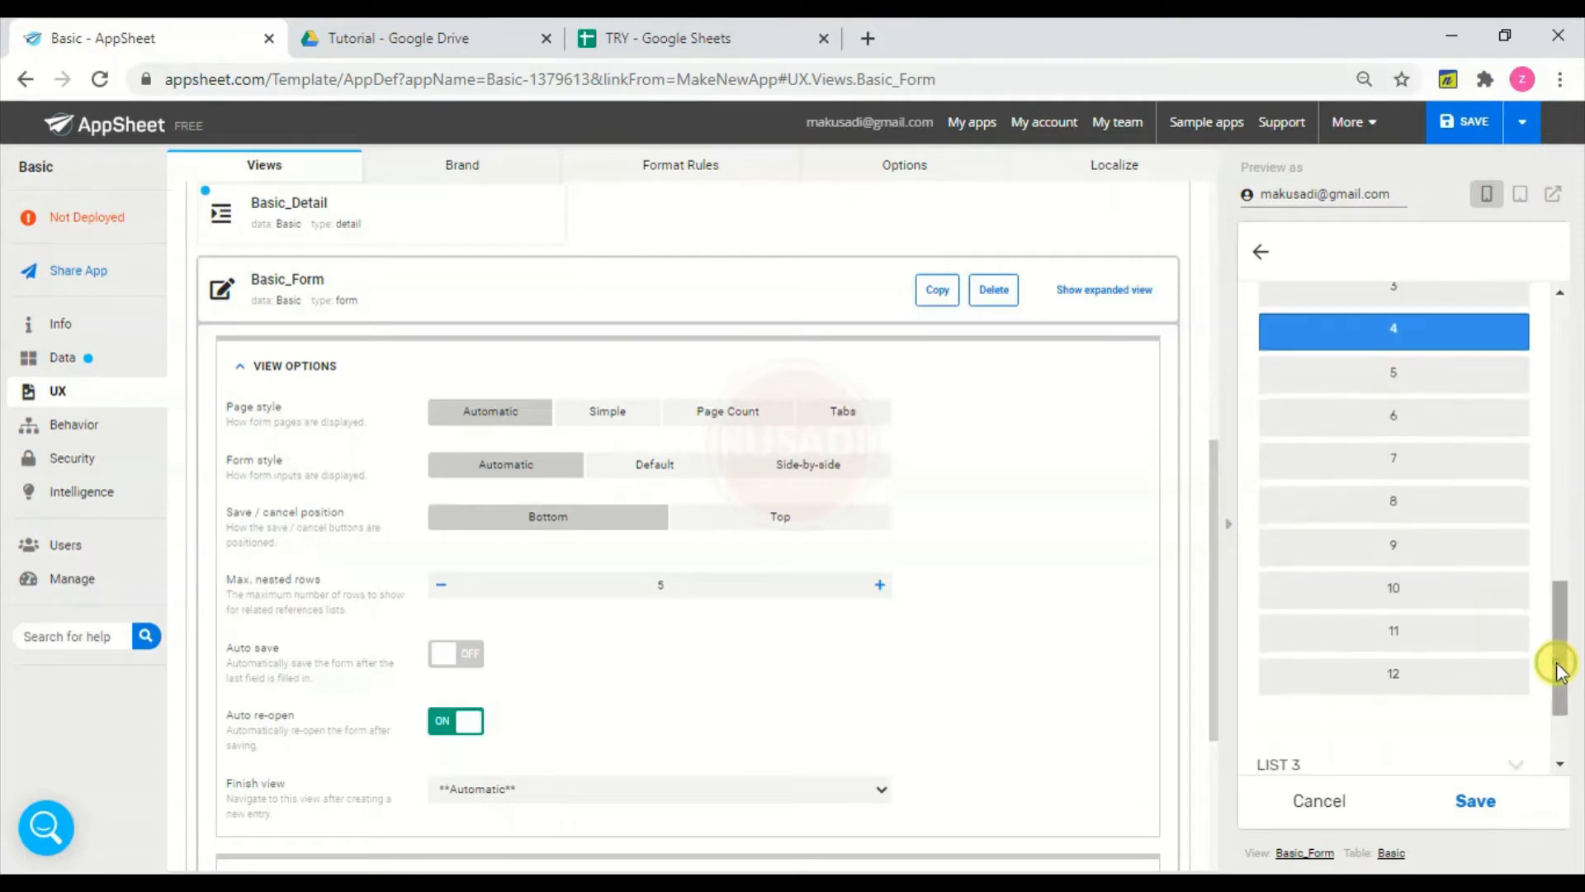
{"action": "left_click", "coordinate": [1561, 747]}
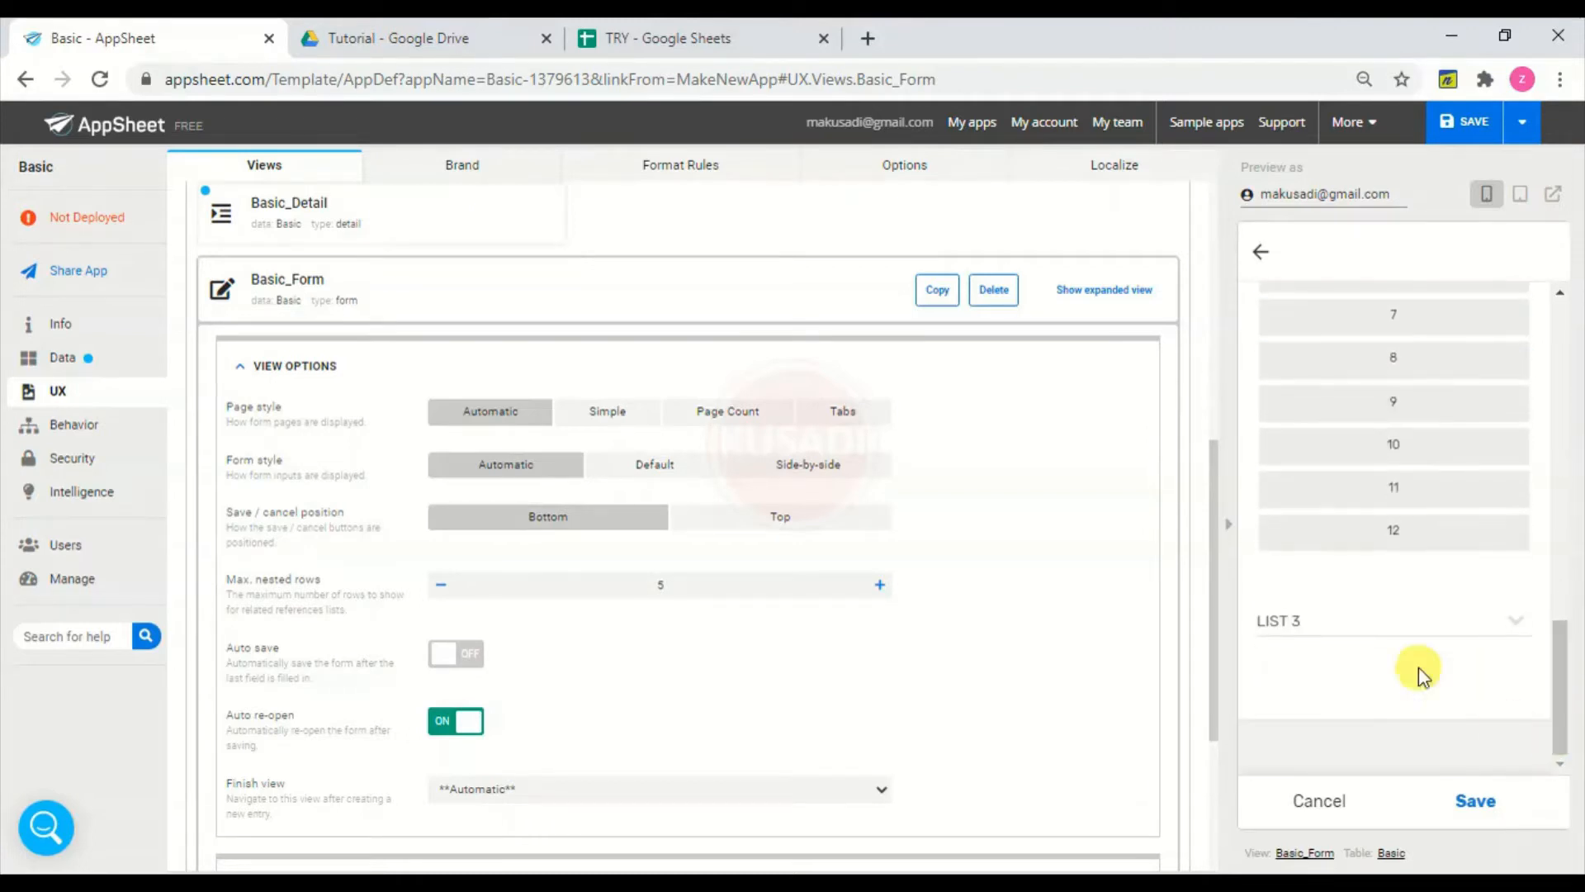
{"action": "left_click", "coordinate": [1384, 621]}
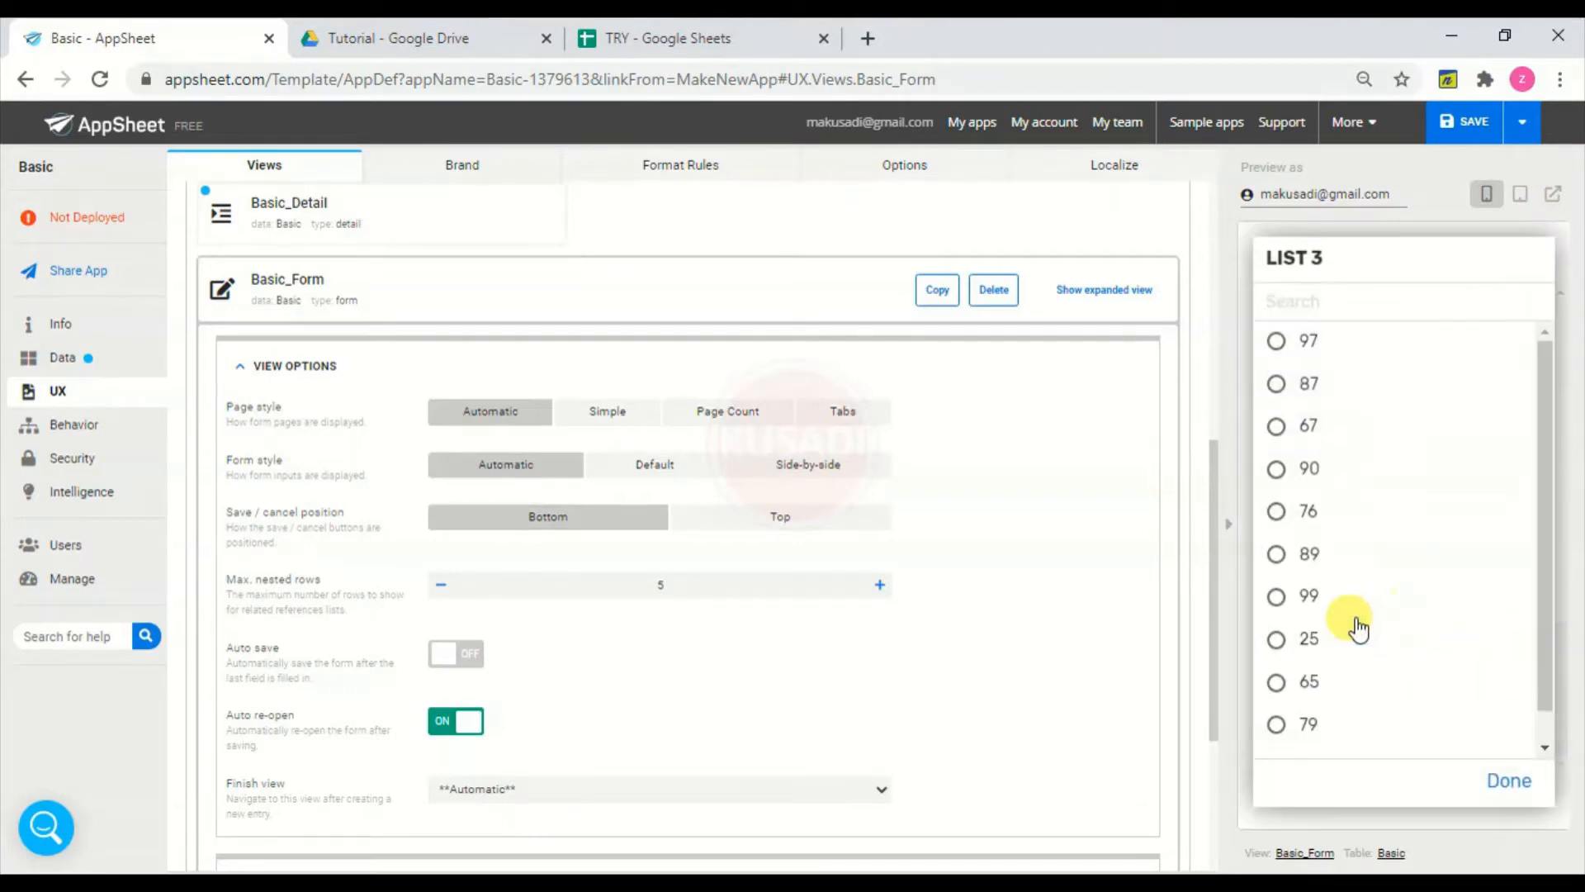
{"action": "left_click", "coordinate": [1317, 638]}
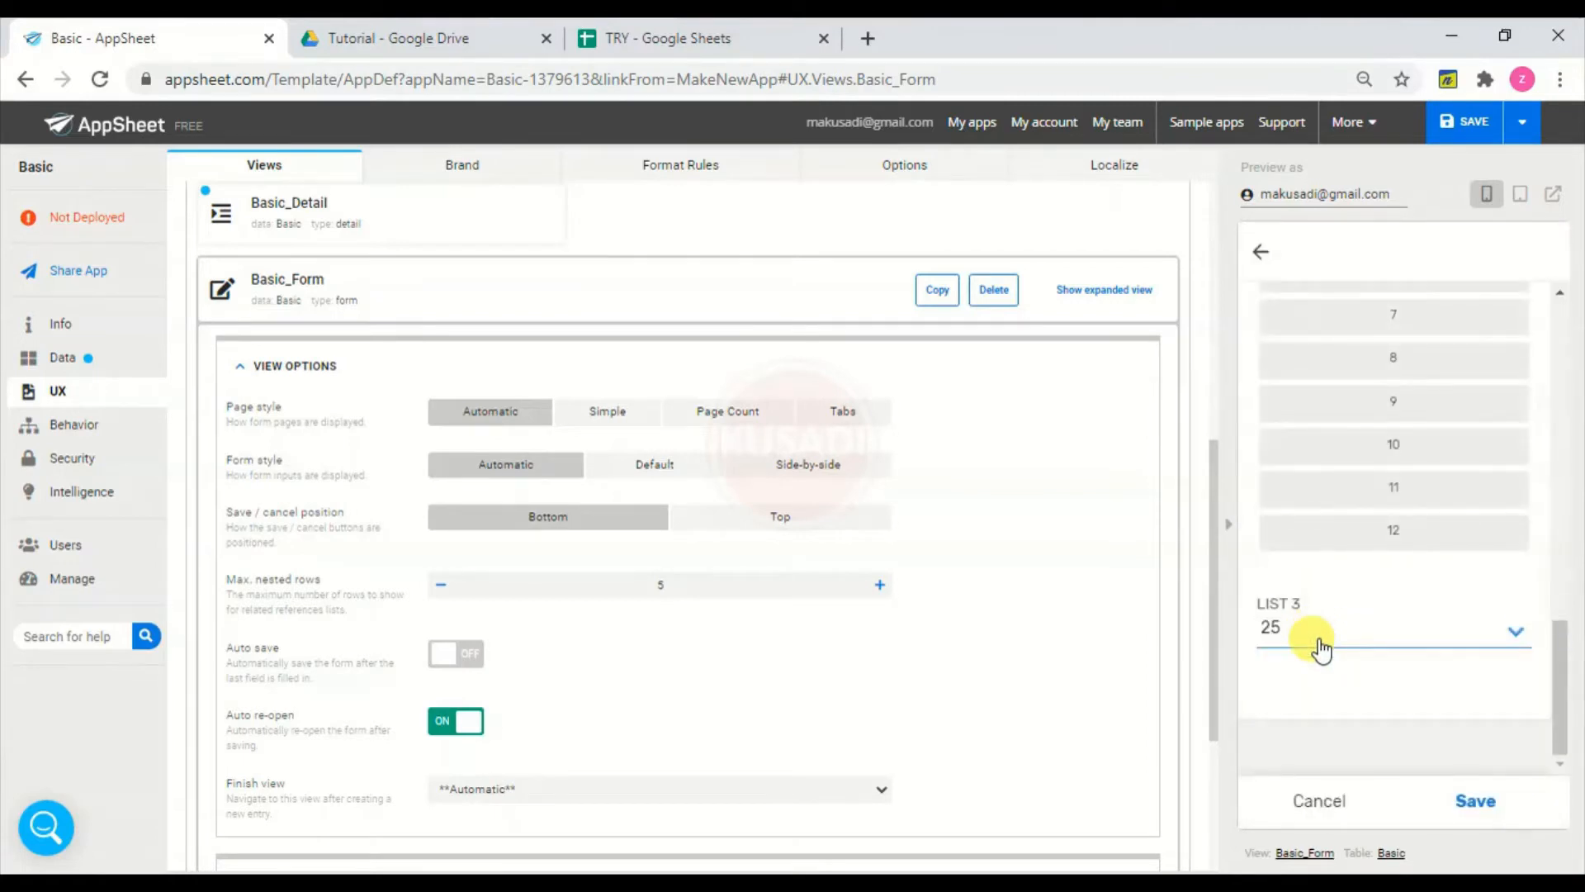
{"action": "left_click", "coordinate": [1476, 801]}
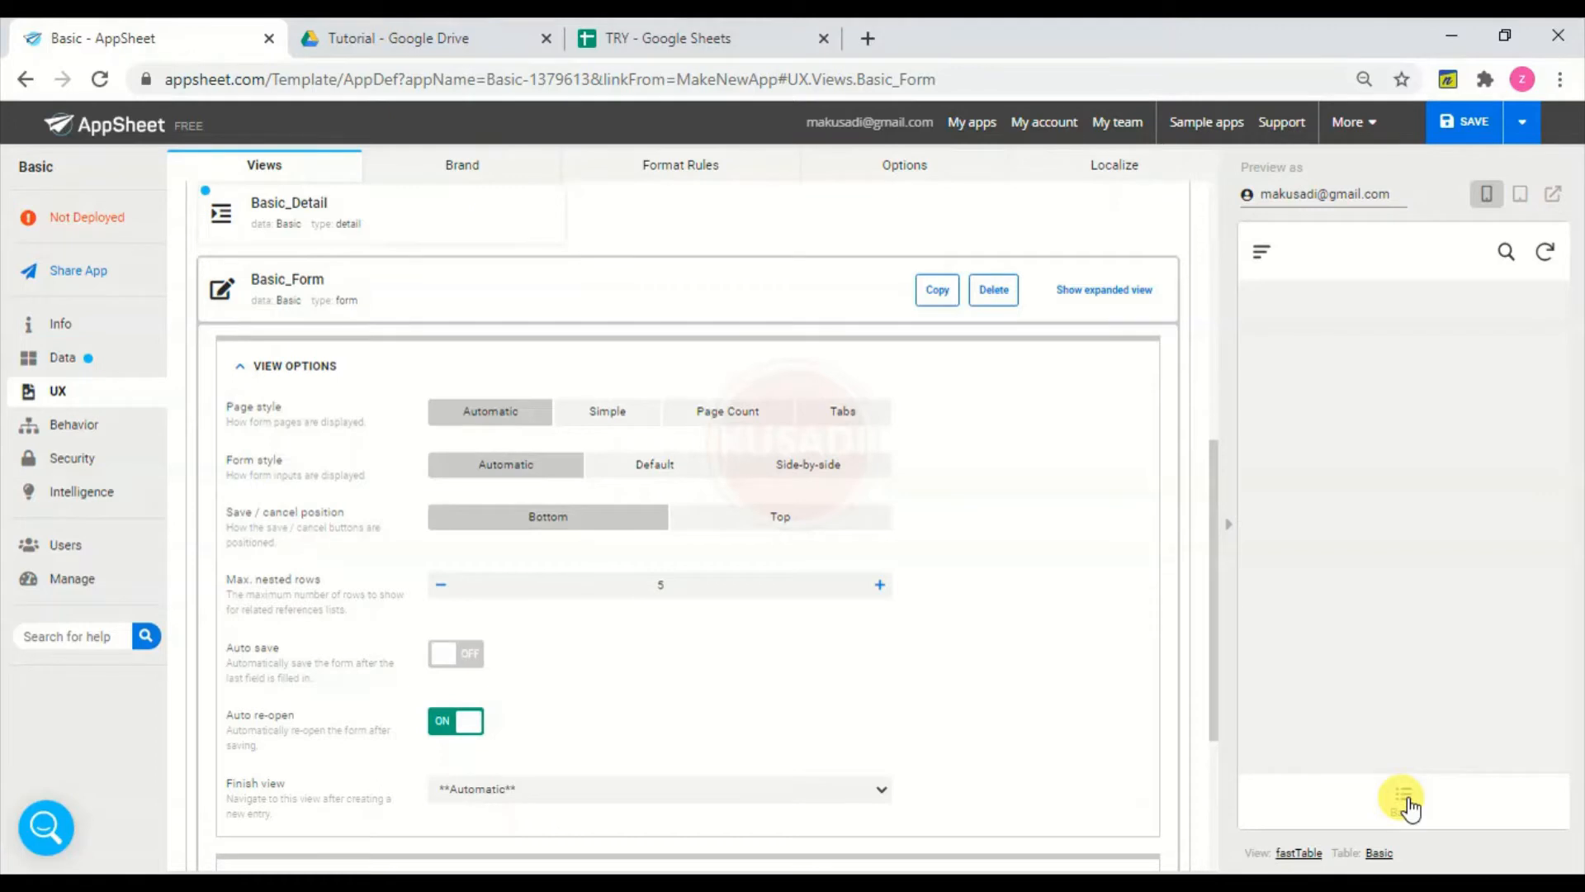
{"action": "left_click", "coordinate": [1408, 804]}
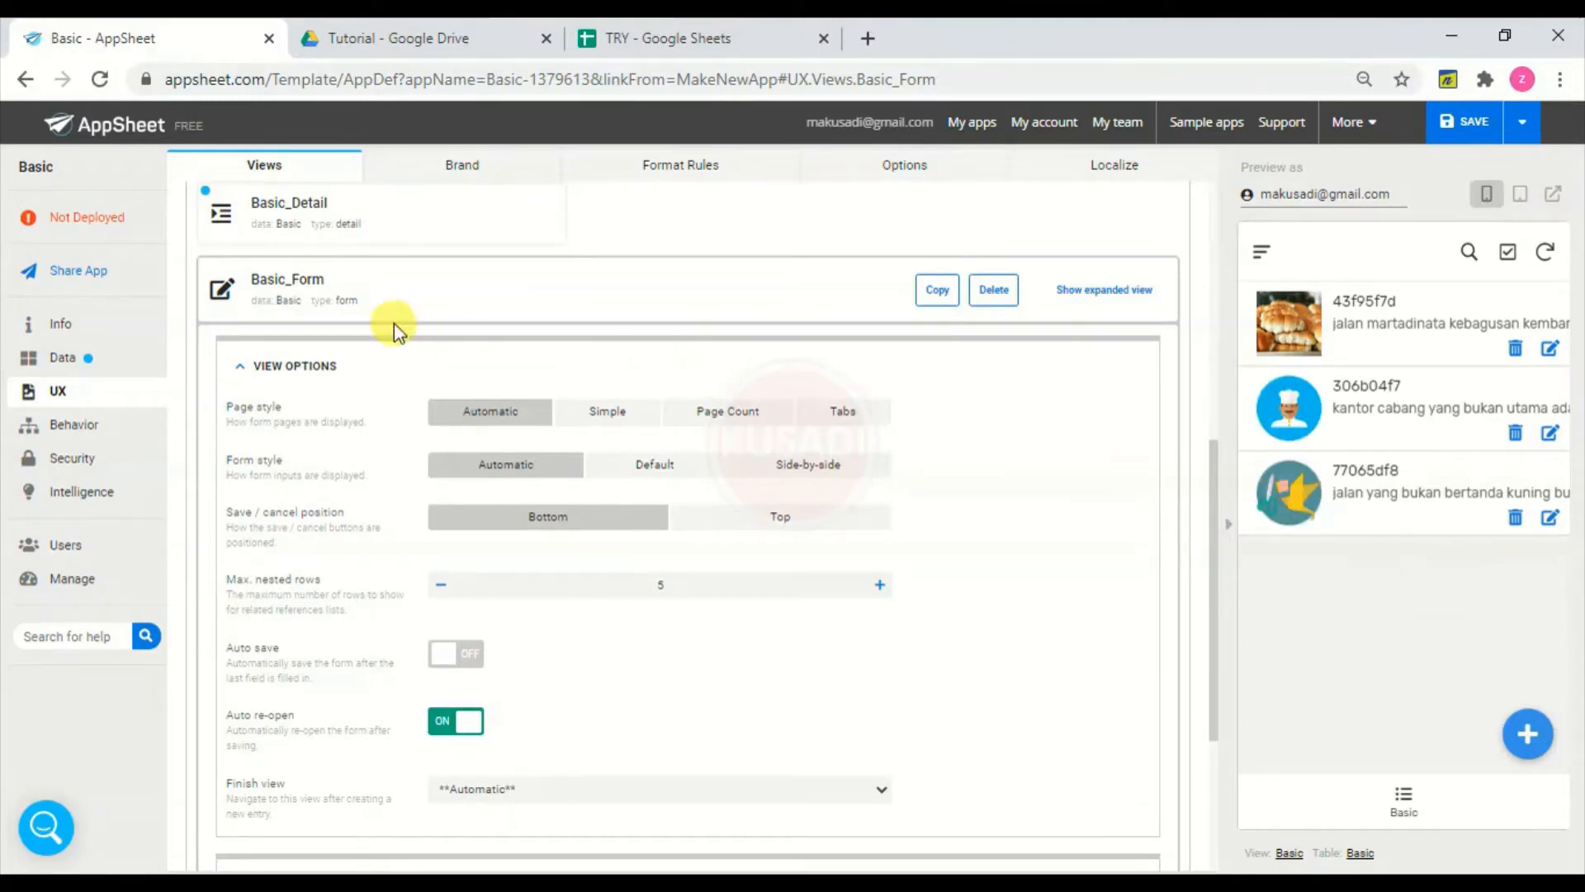
- Collapse the Basic_Form view settings and save the app
{"action": "left_click", "coordinate": [386, 299]}
{"action": "left_click", "coordinate": [387, 299]}
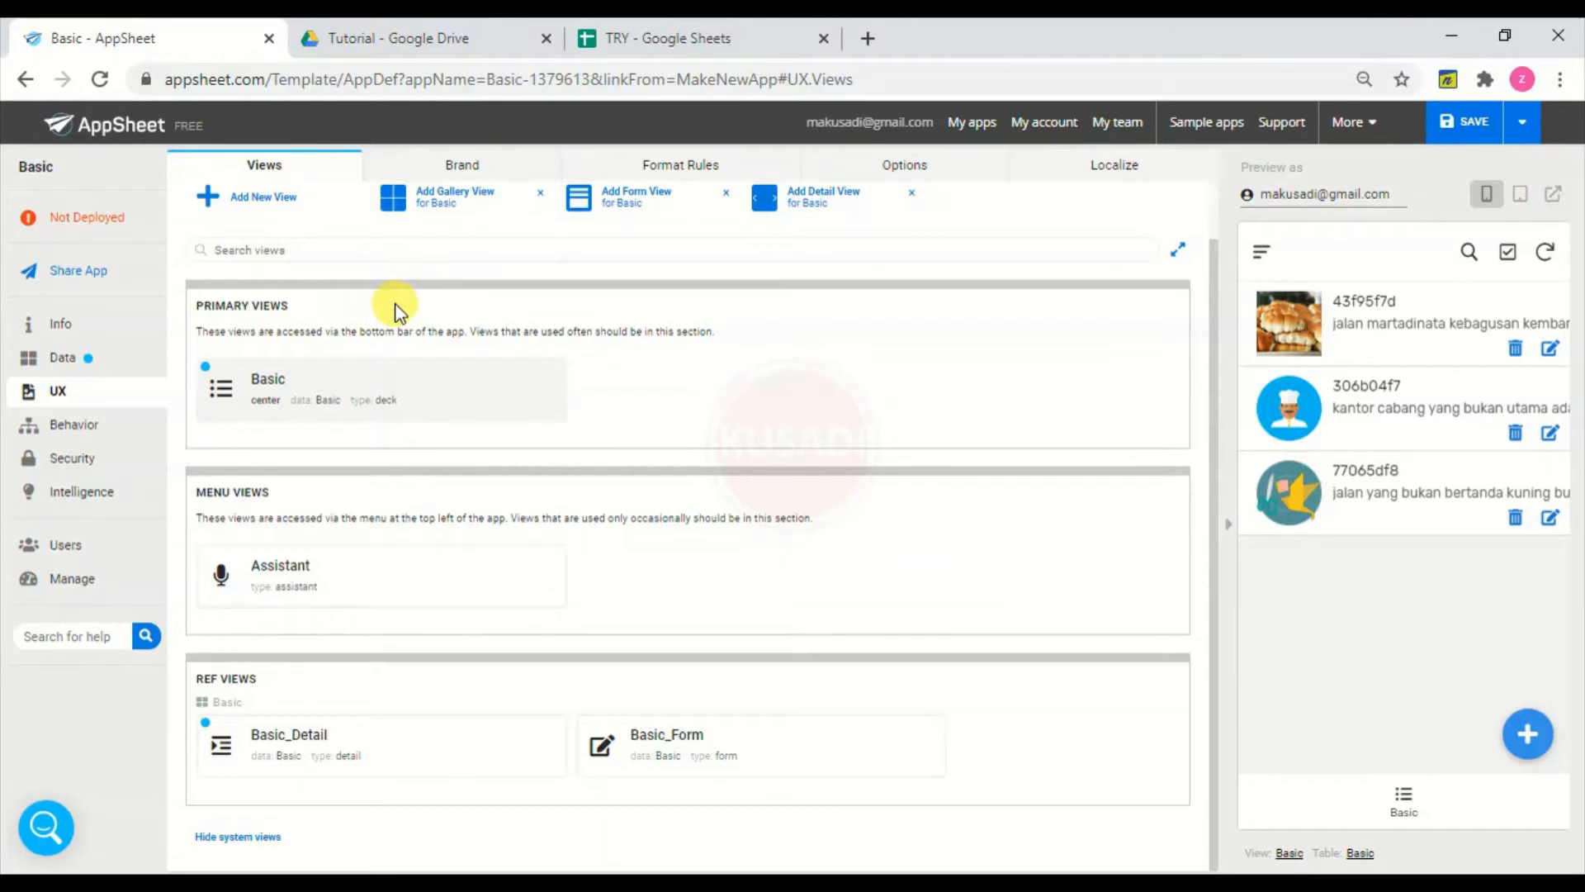
{"action": "left_click", "coordinate": [1463, 123]}
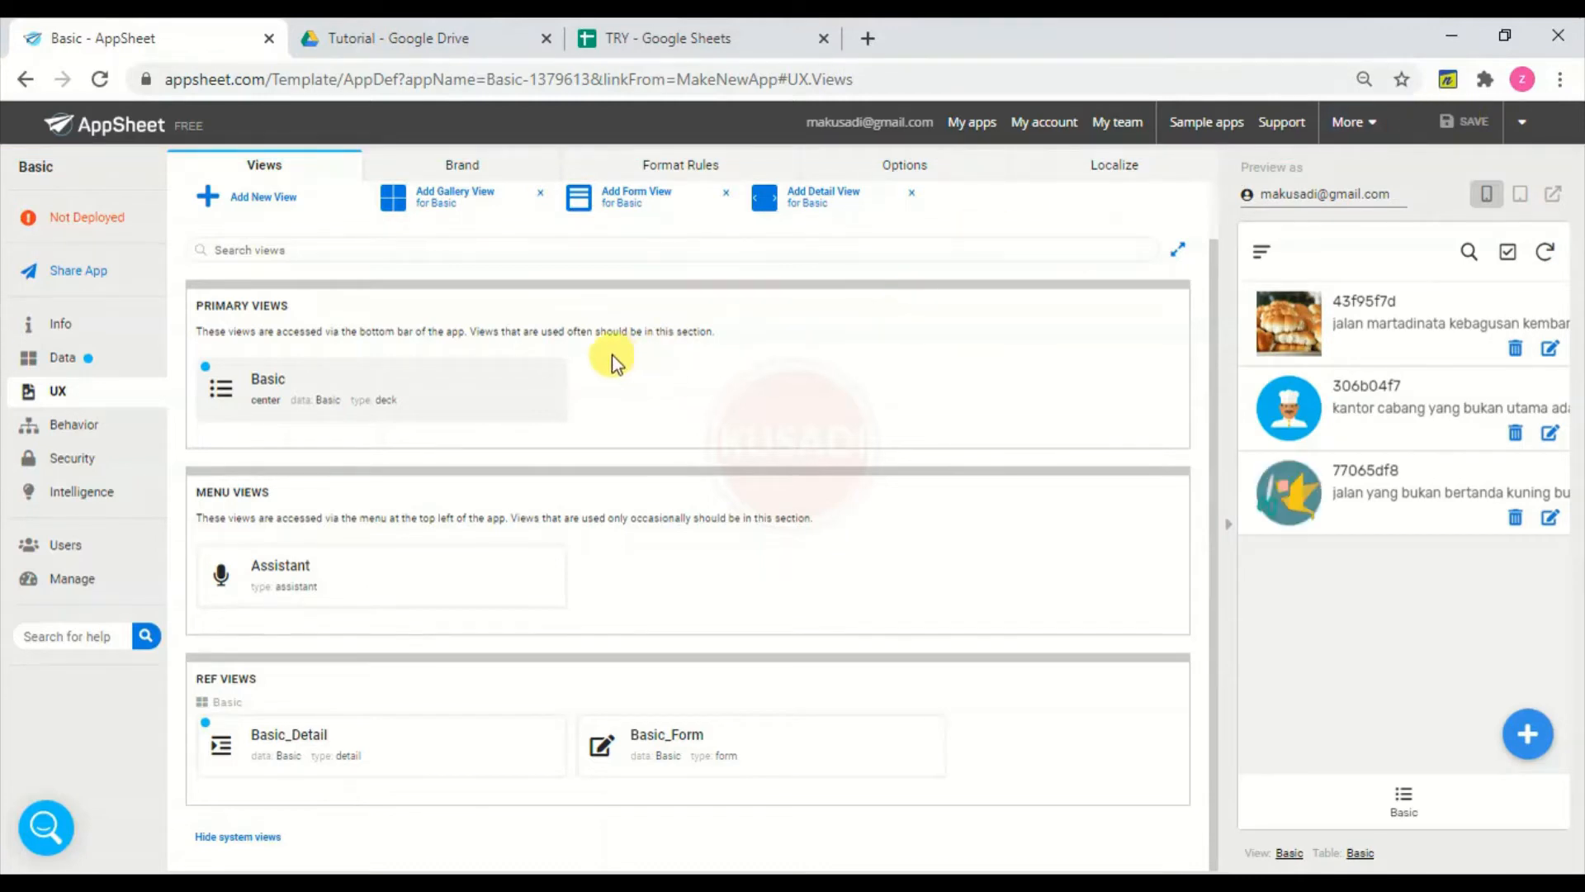
- Change the Basic primary view's type to table and set its column width to Narrow
{"action": "left_click", "coordinate": [496, 392]}
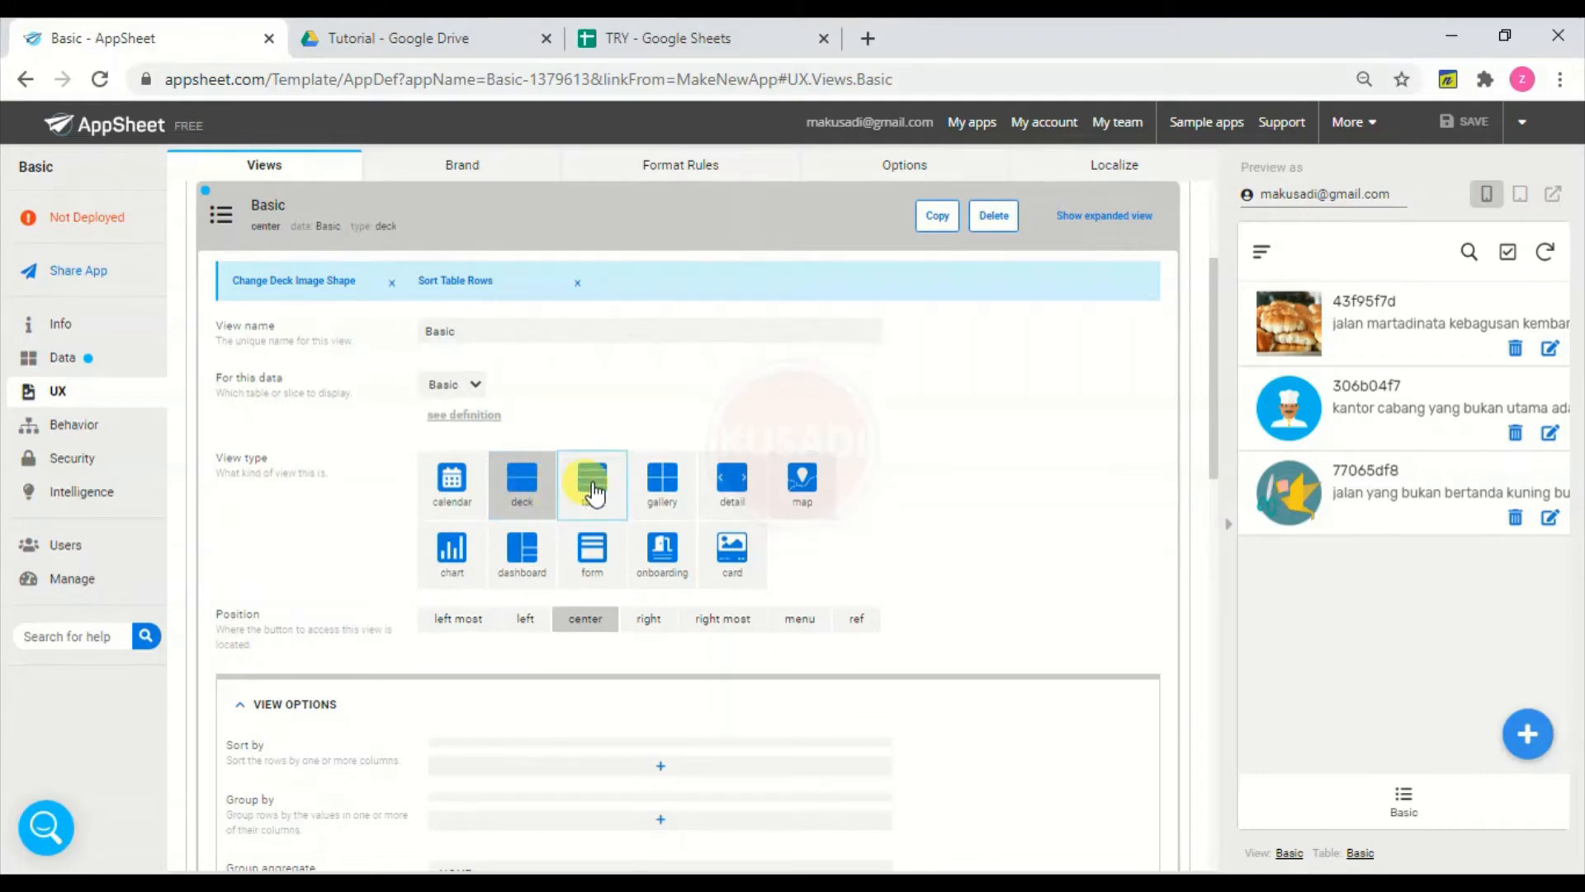
{"action": "left_click", "coordinate": [593, 489]}
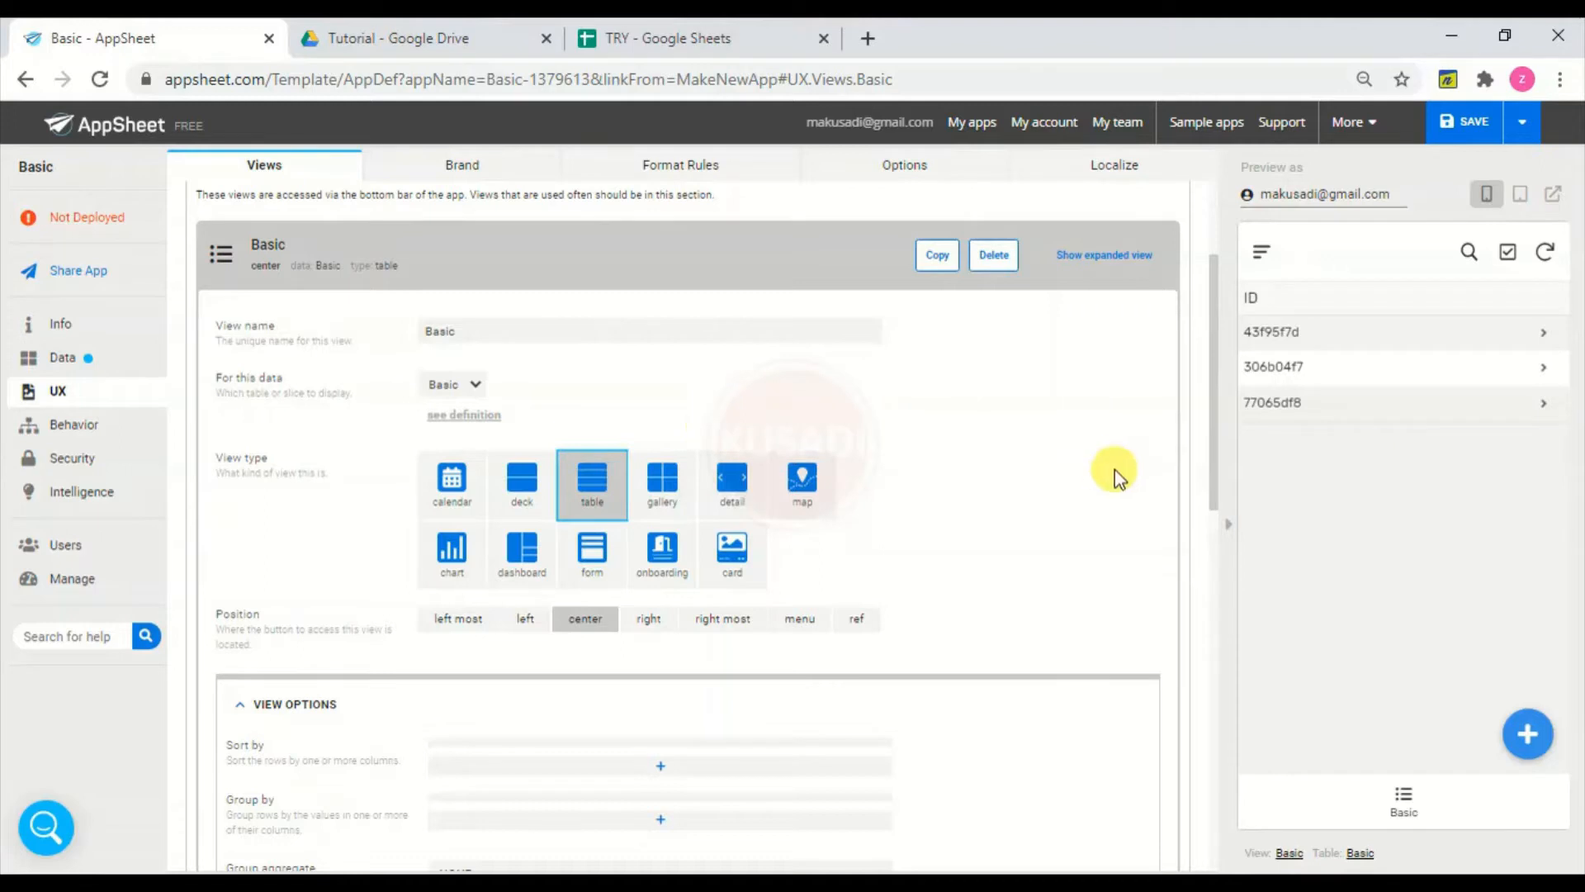
{"action": "left_click_drag", "start_coordinate": [1214, 474], "coordinate": [1221, 607]}
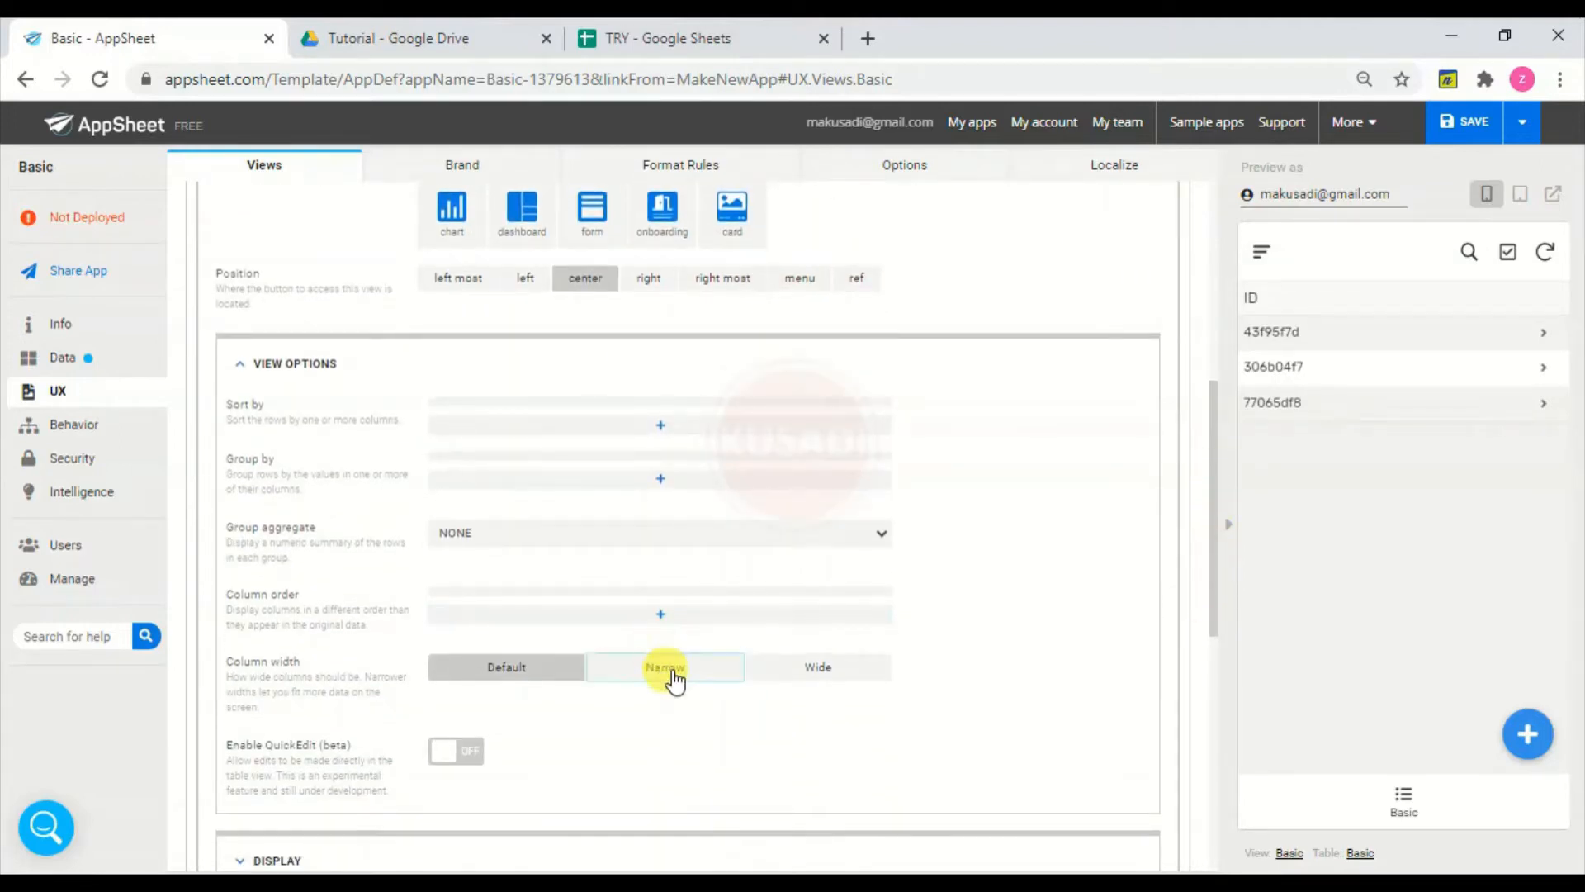
{"action": "left_click", "coordinate": [673, 673]}
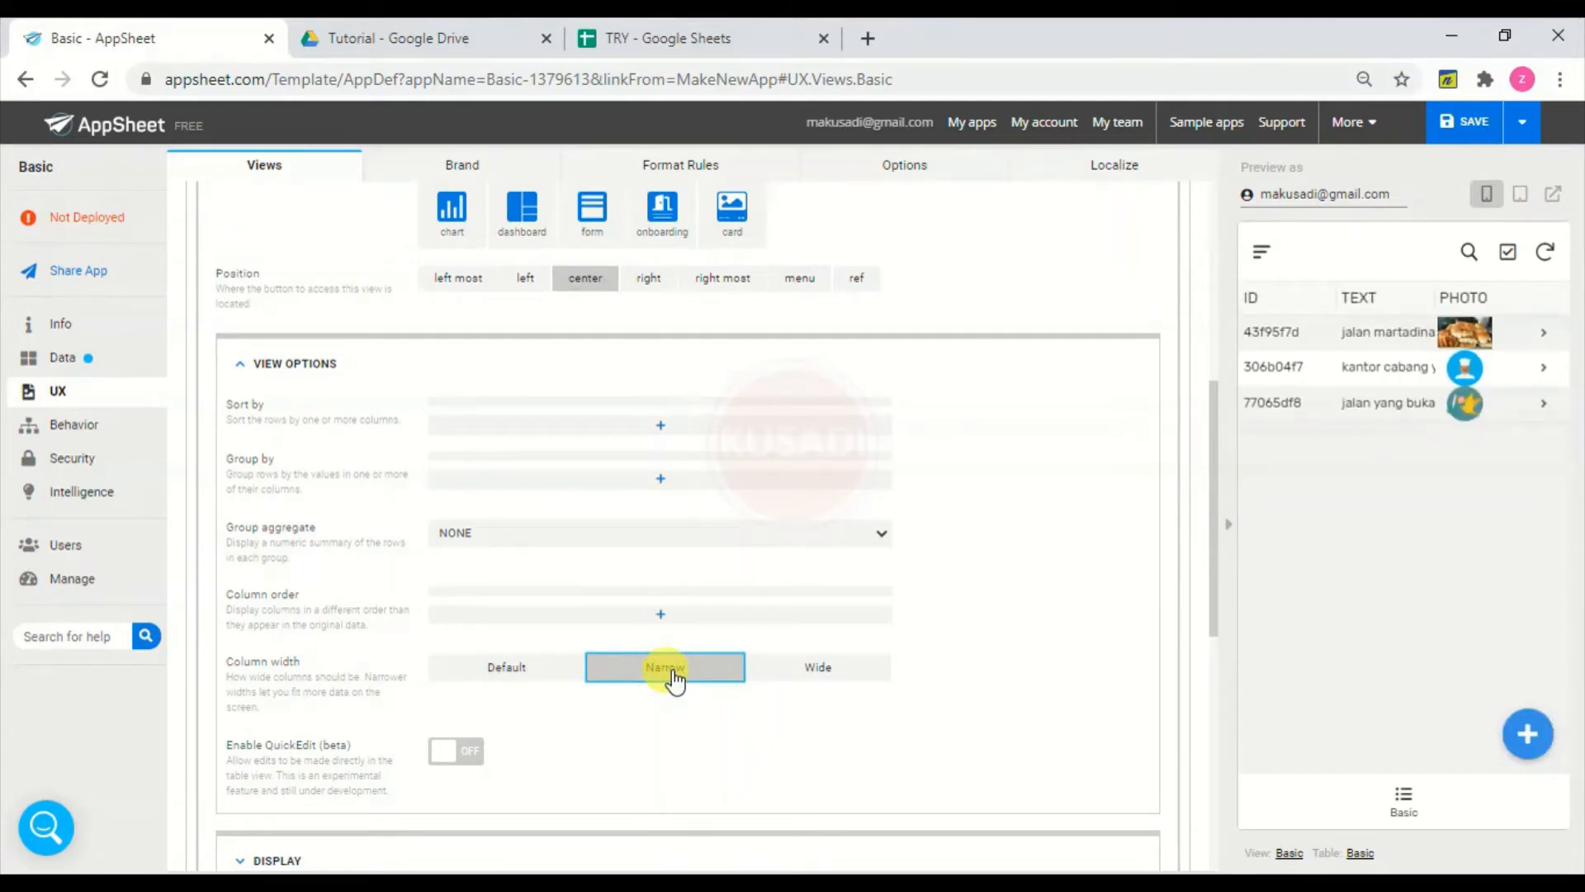
- Set PHOTO as the first and TEXT as the second entry in the Basic view's column order
{"action": "left_click", "coordinate": [661, 615]}
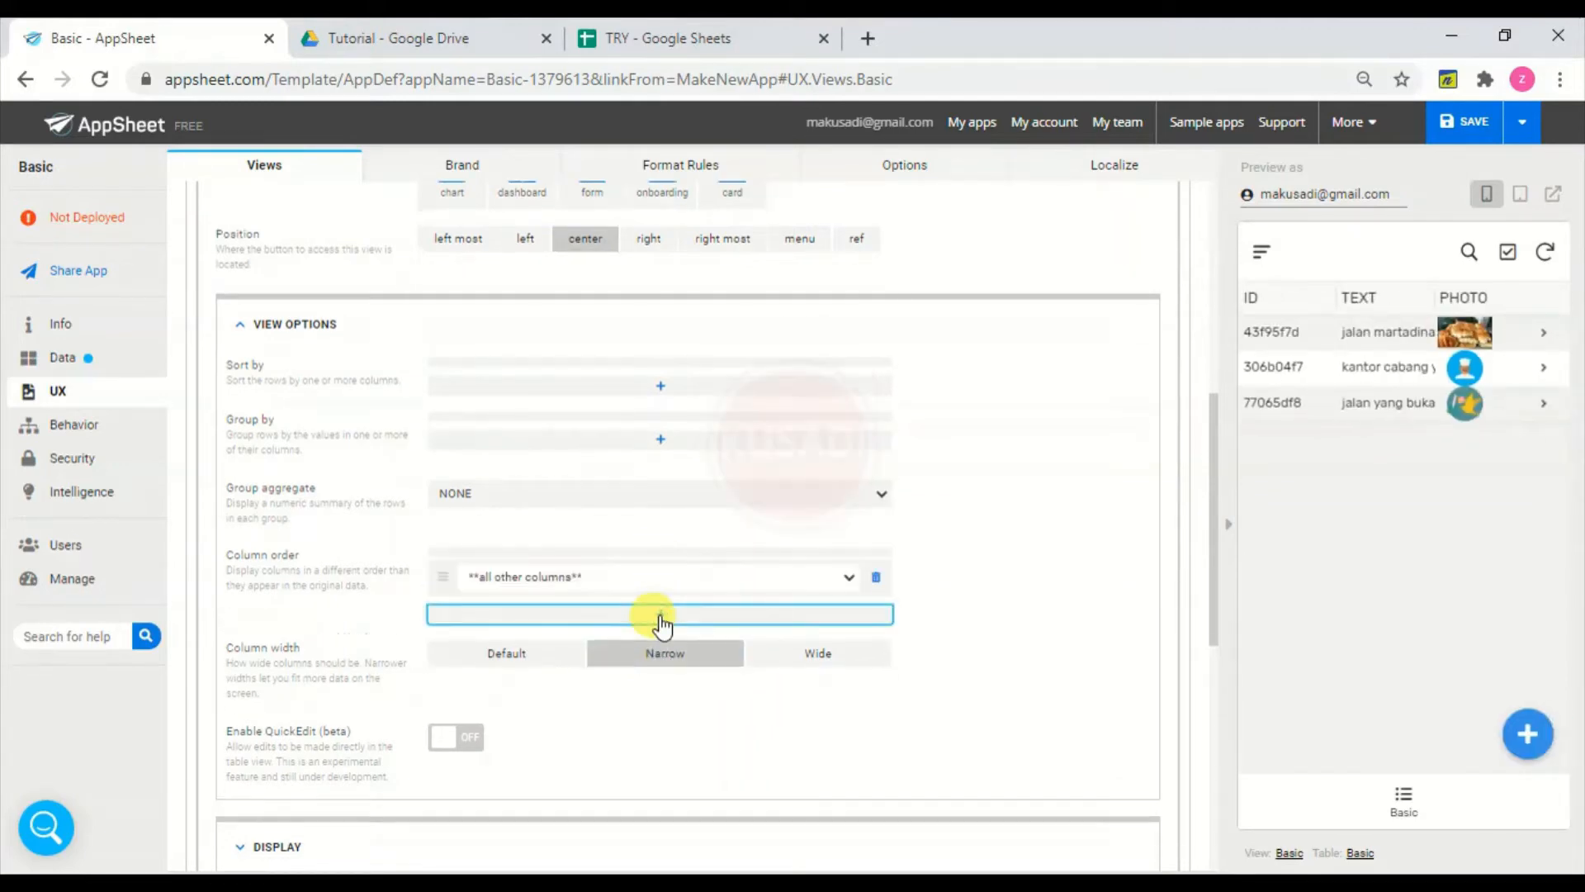
{"action": "left_click", "coordinate": [651, 580]}
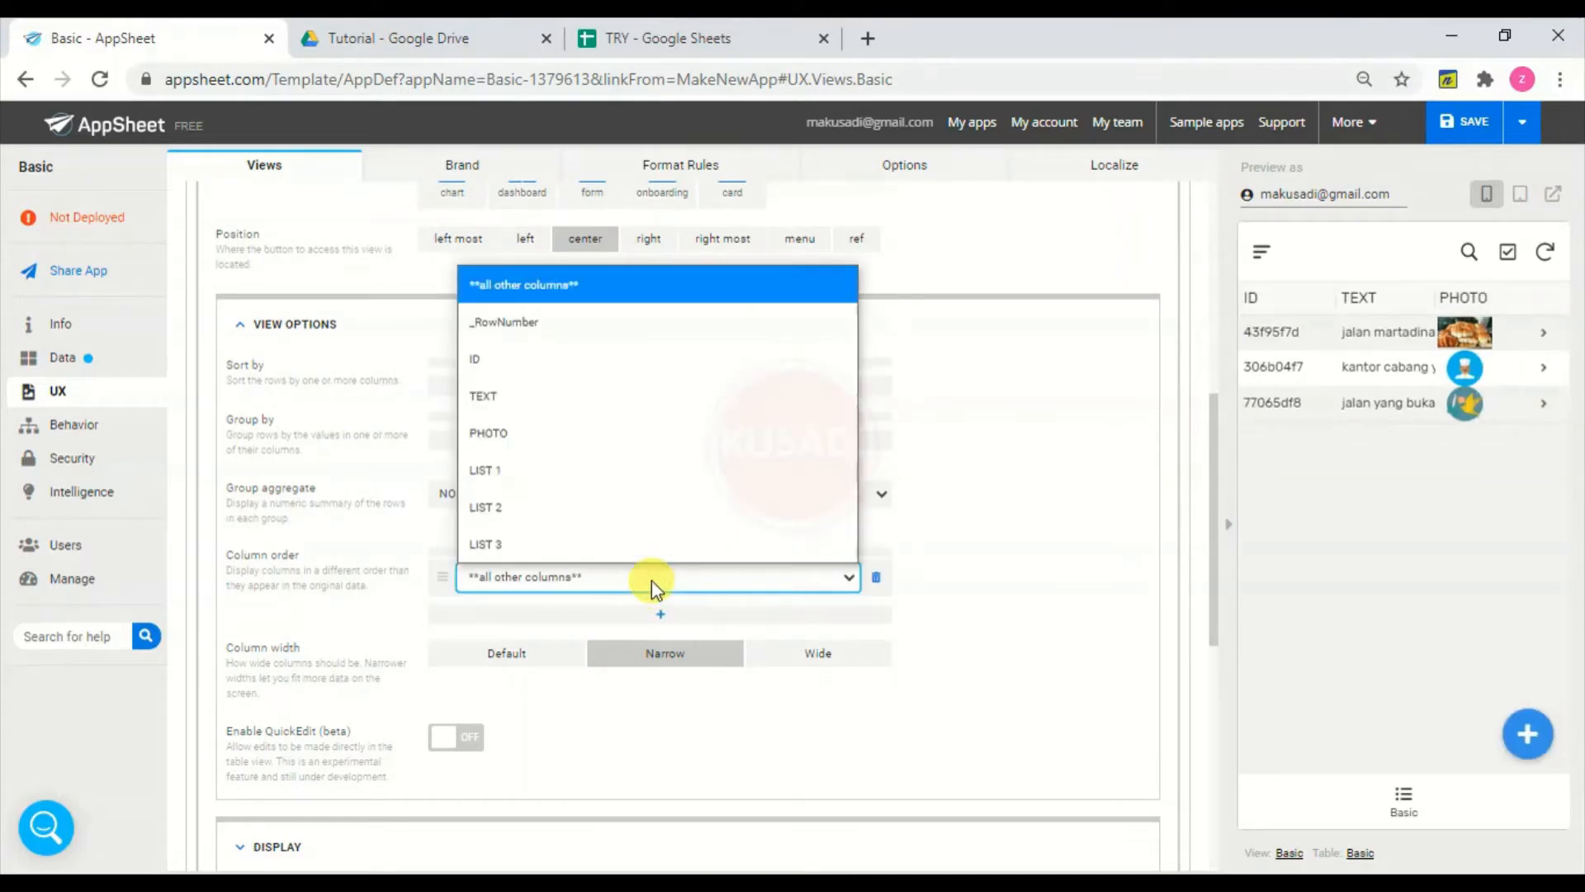
{"action": "left_click", "coordinate": [594, 447]}
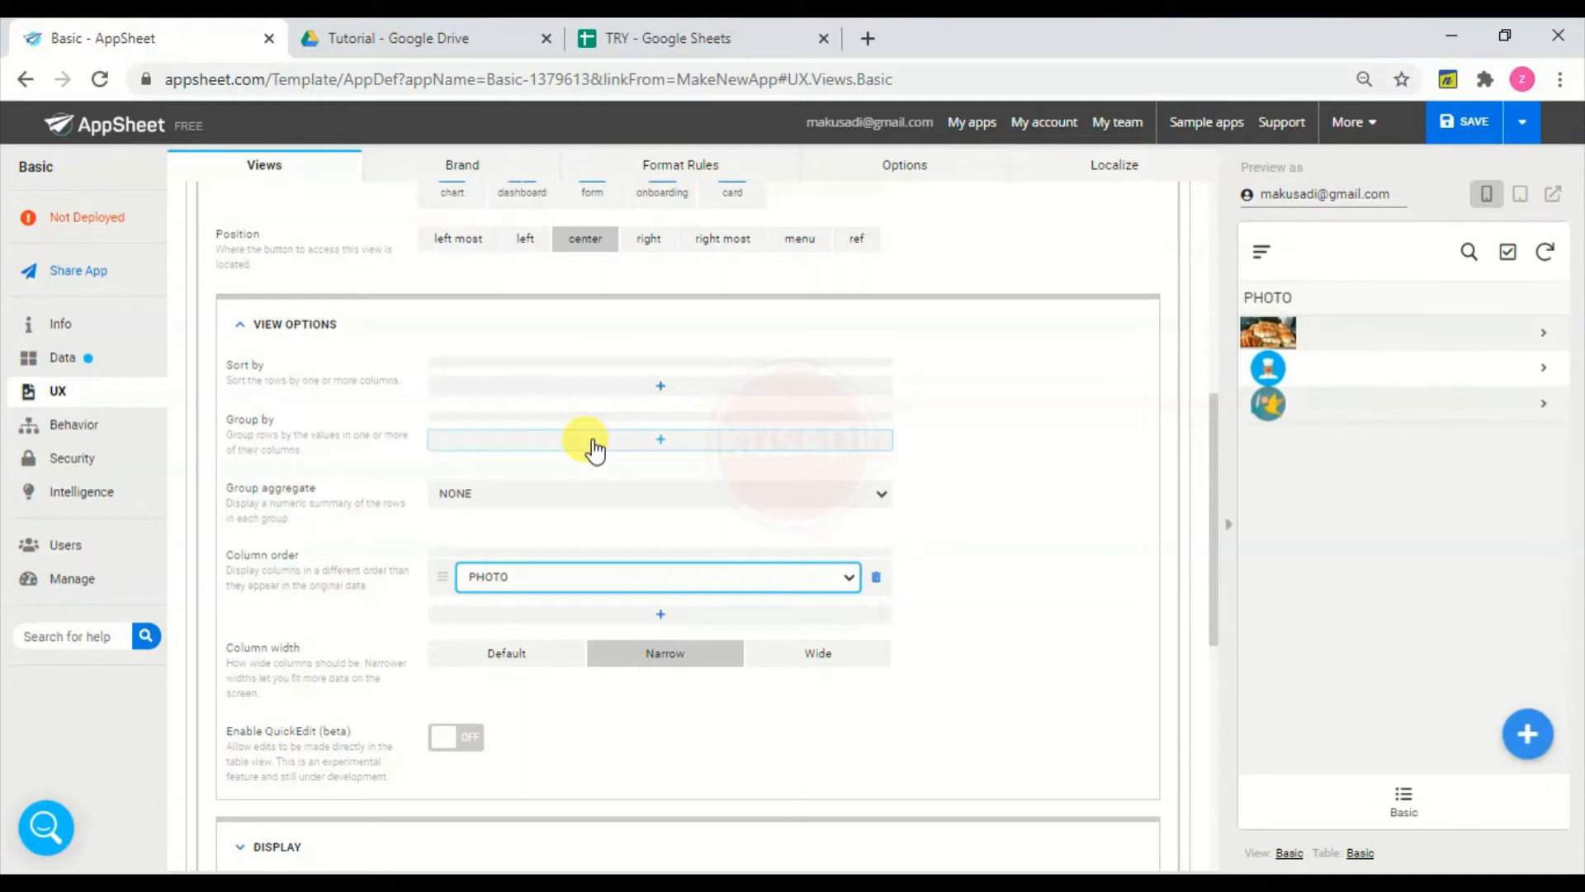
{"action": "left_click", "coordinate": [661, 615]}
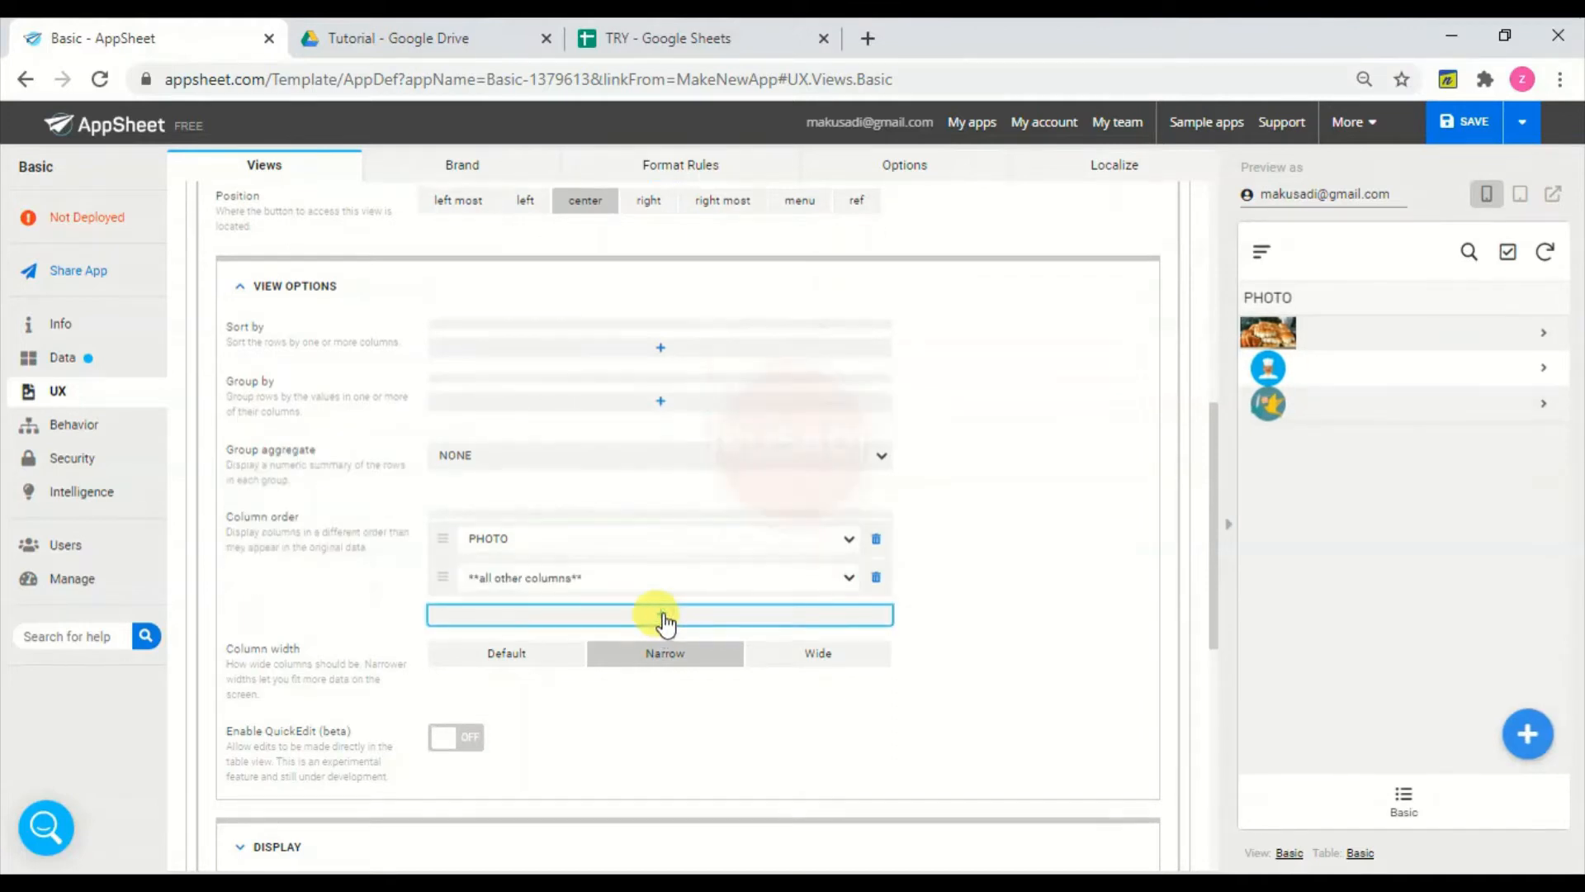
{"action": "left_click", "coordinate": [650, 579]}
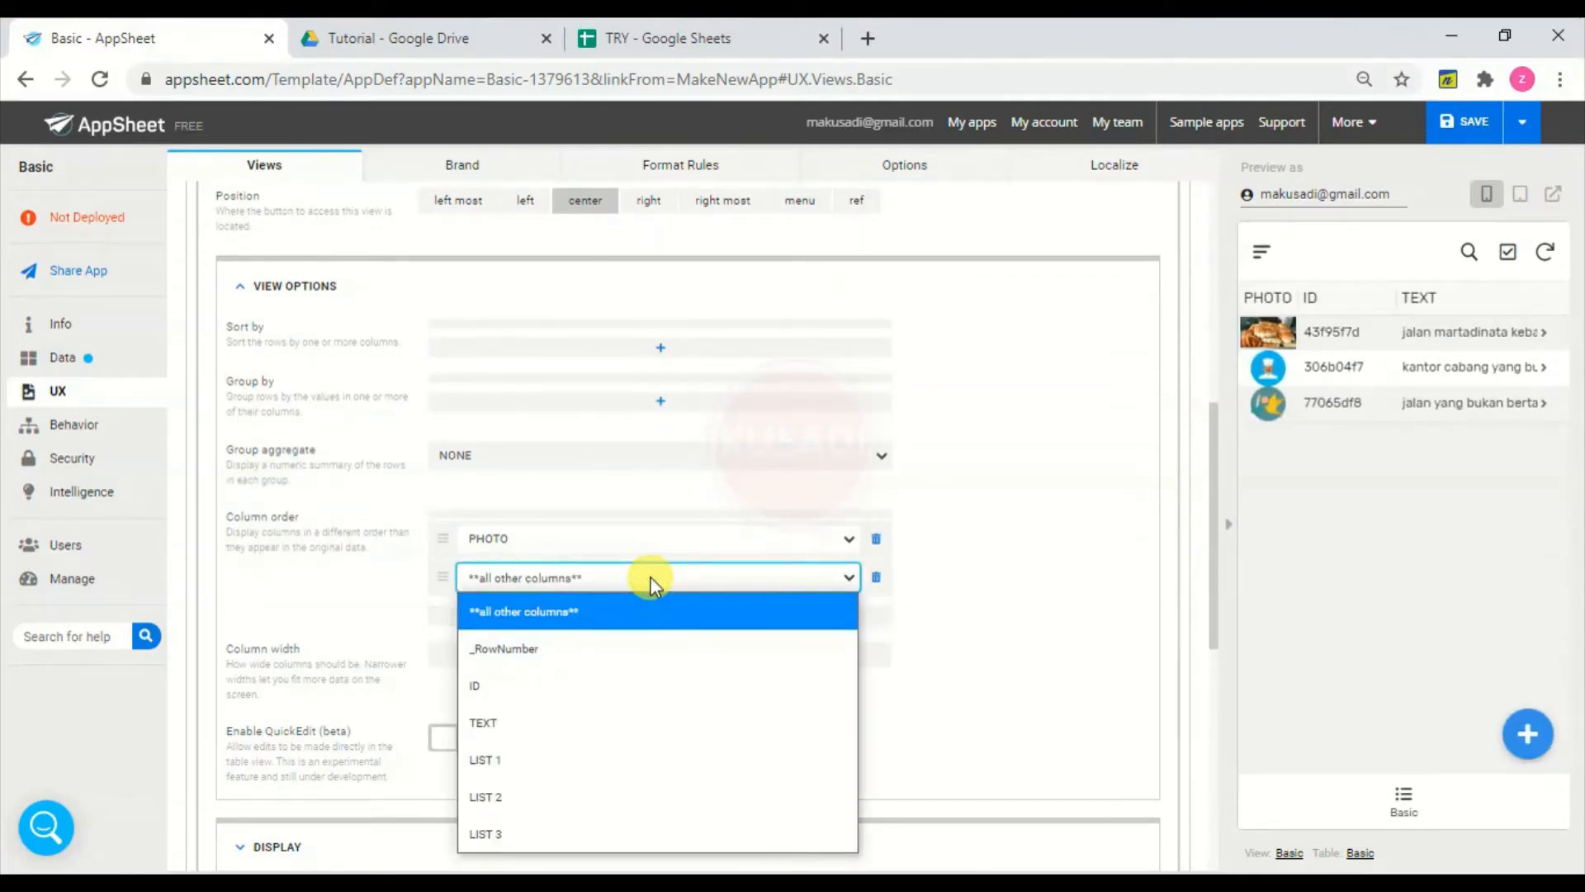
{"action": "left_click", "coordinate": [588, 724]}
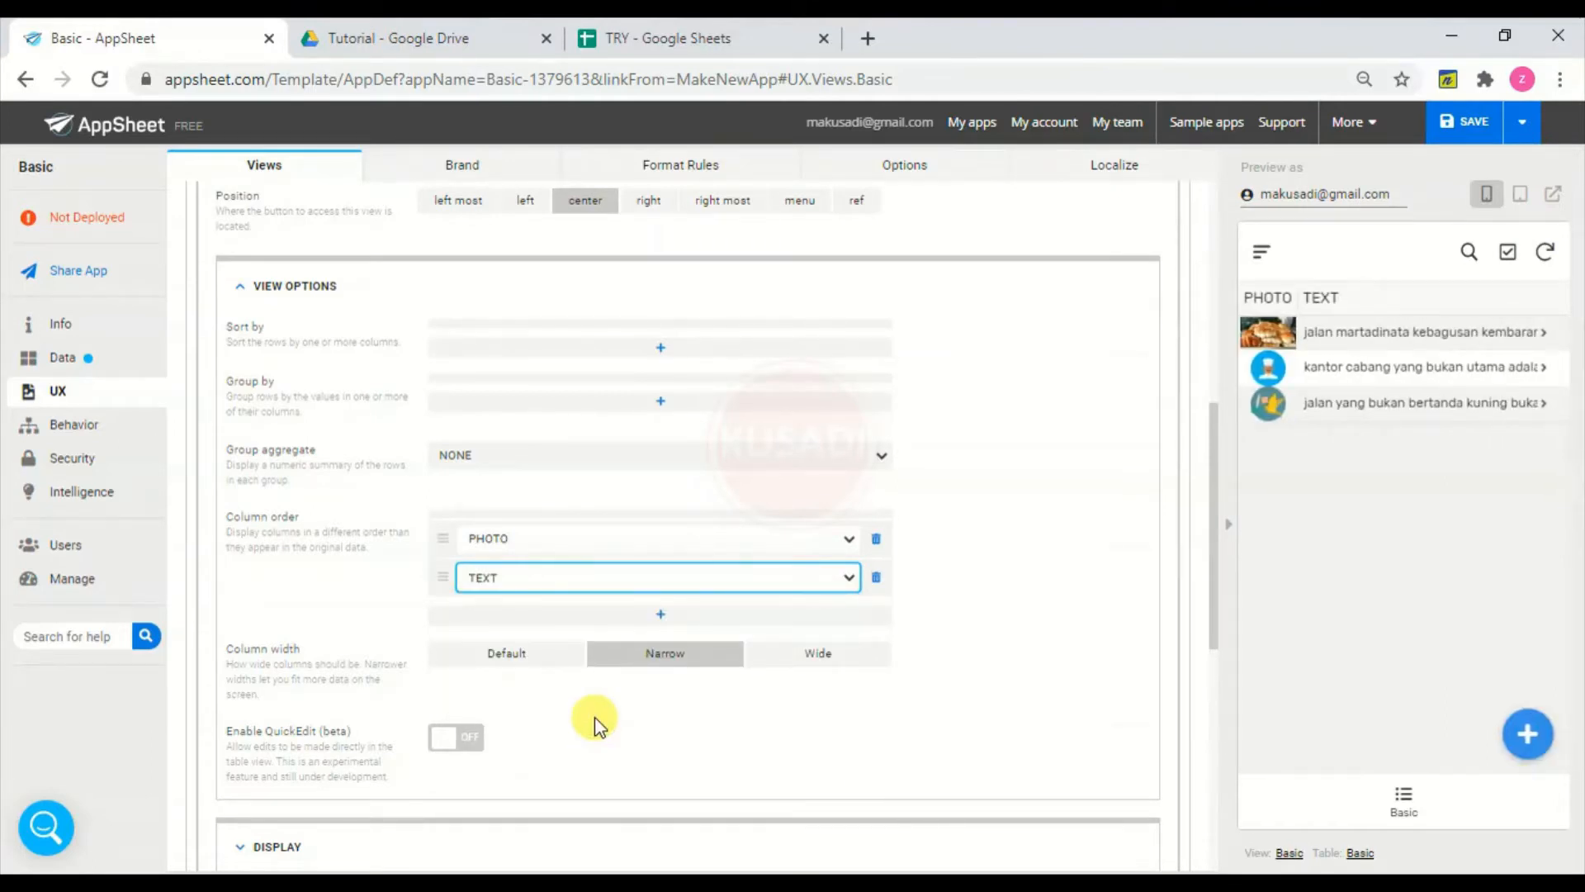
- Add LIST 1 and LIST 2 as the third and fourth entries in the column order
{"action": "left_click", "coordinate": [729, 615]}
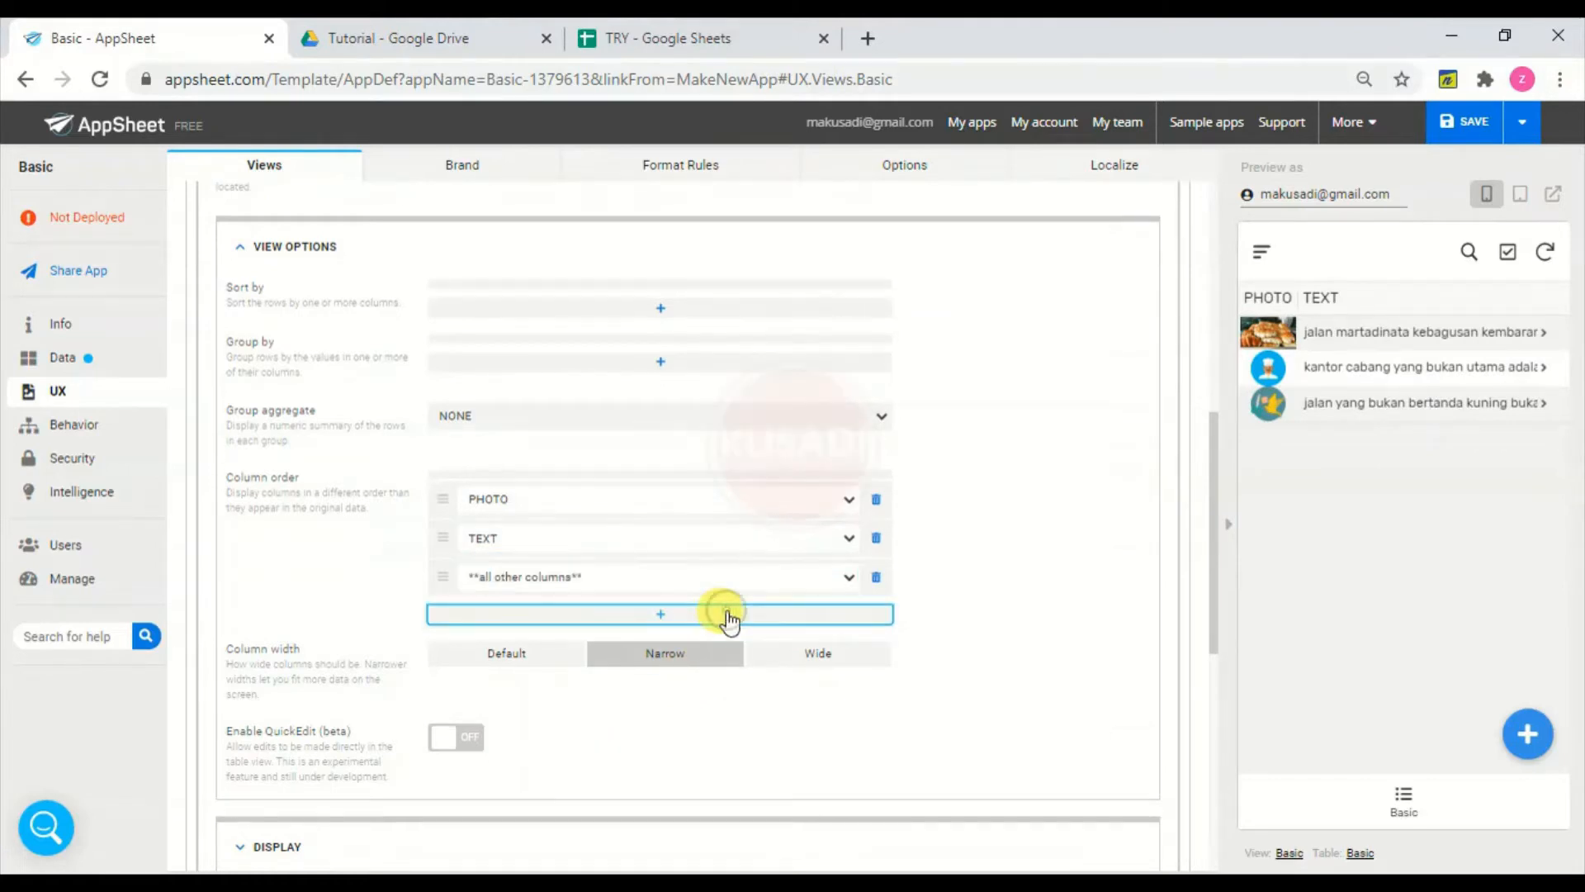
{"action": "left_click", "coordinate": [657, 576]}
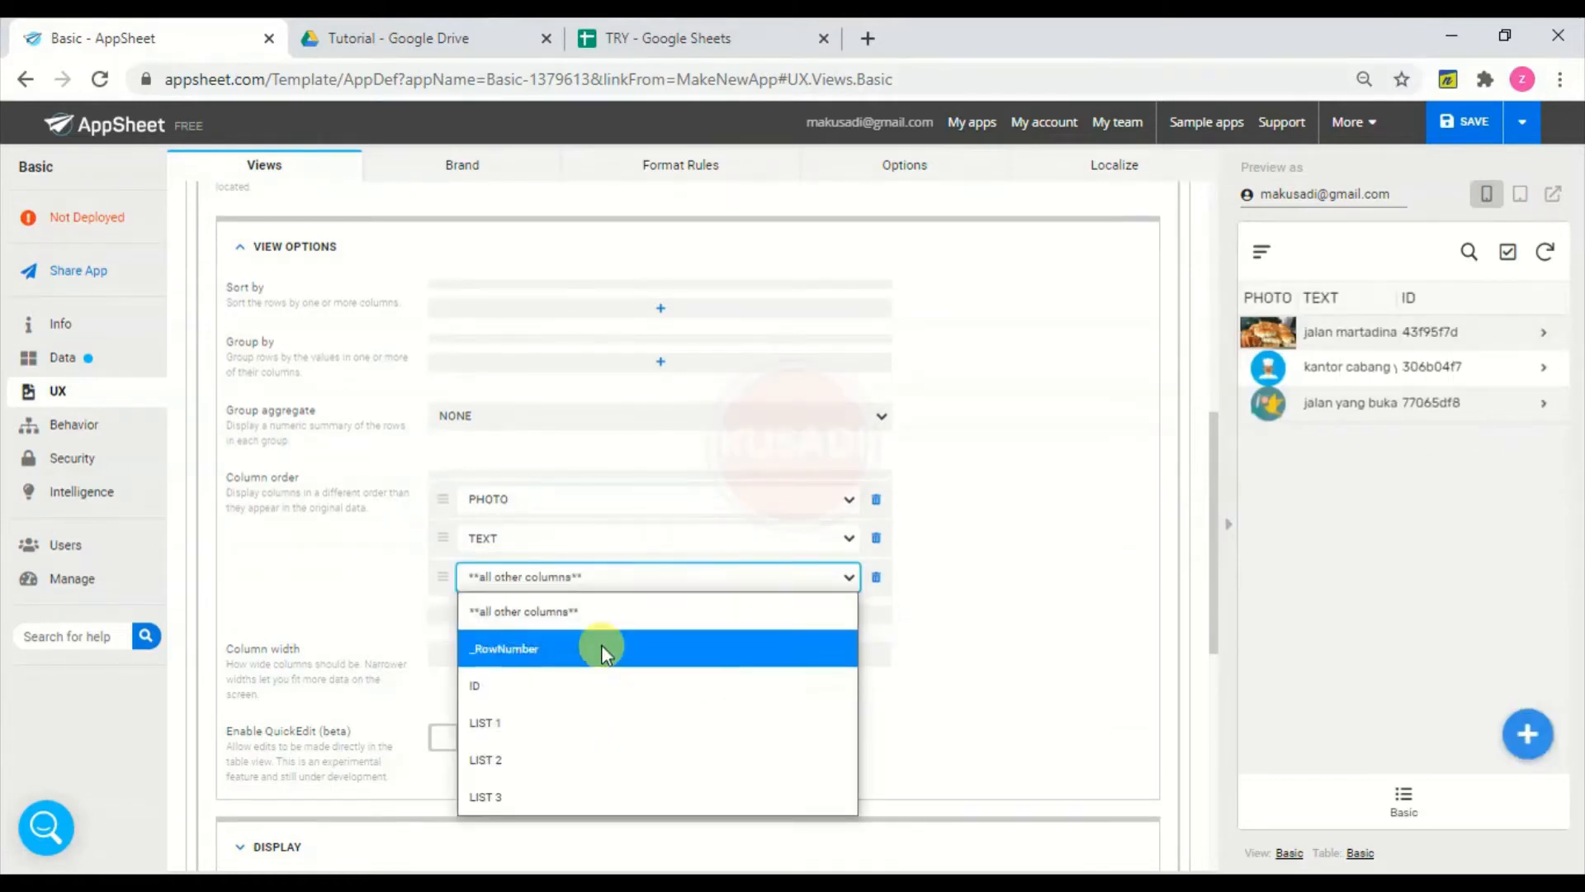
{"action": "left_click", "coordinate": [565, 733]}
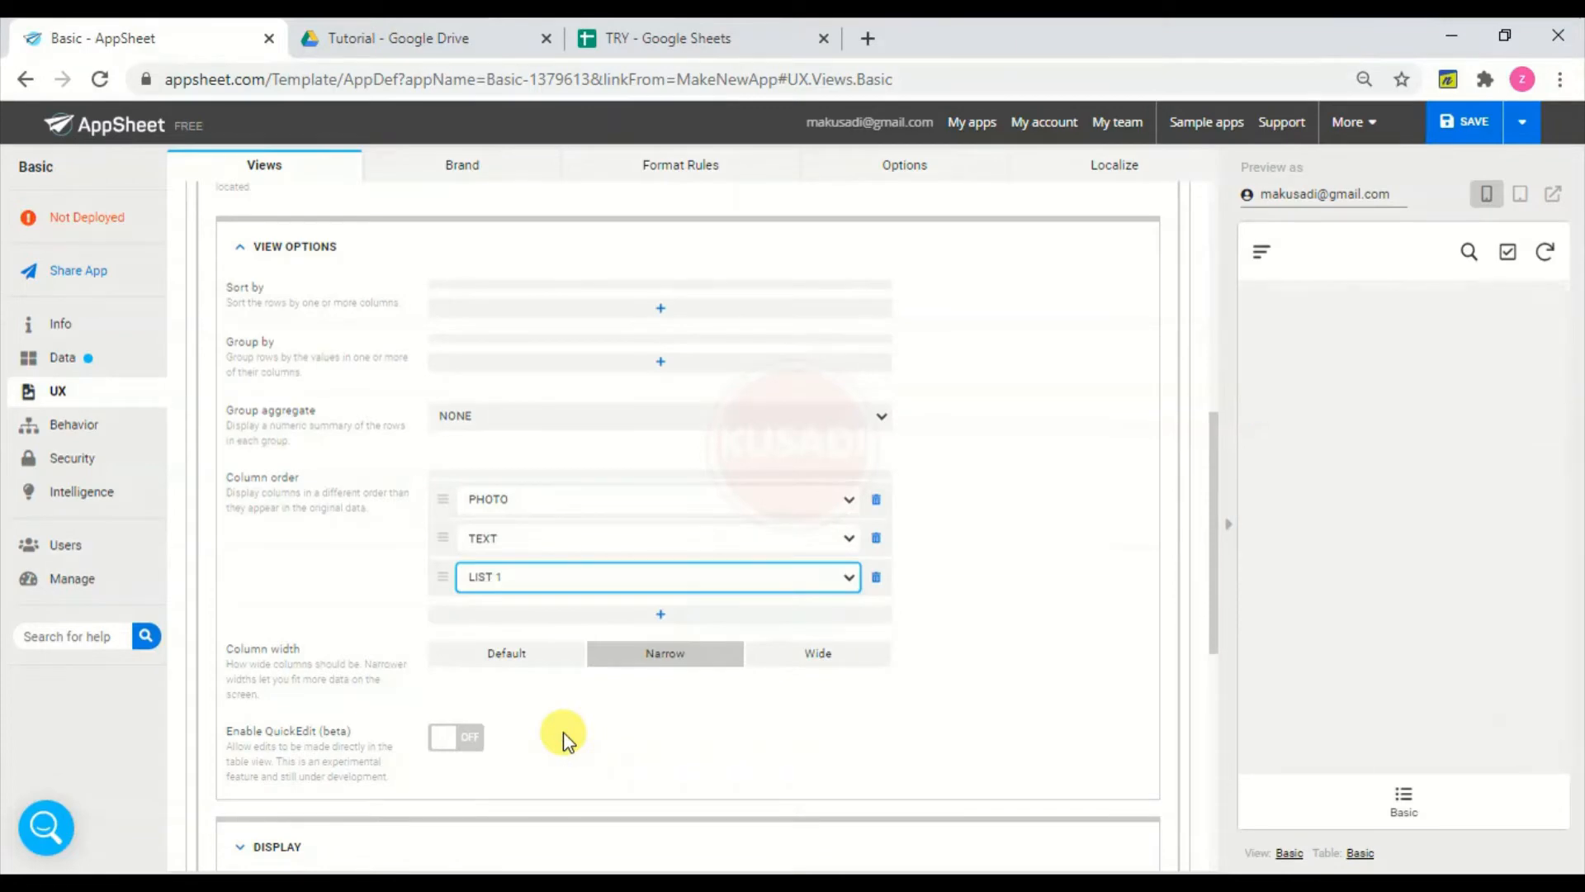
{"action": "left_click", "coordinate": [685, 614]}
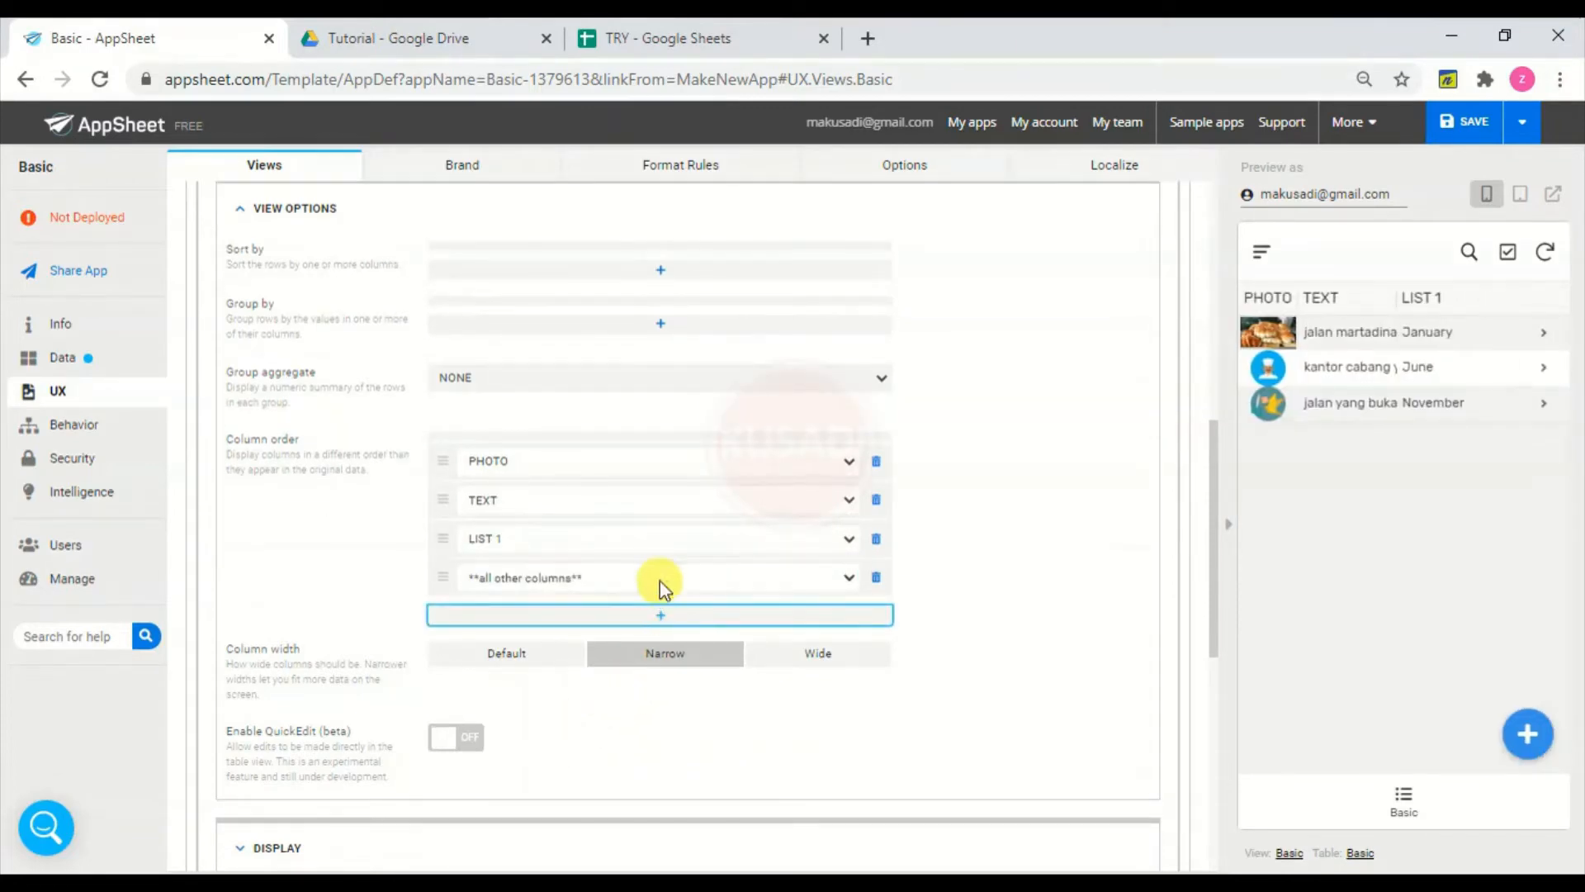
{"action": "left_click", "coordinate": [661, 580]}
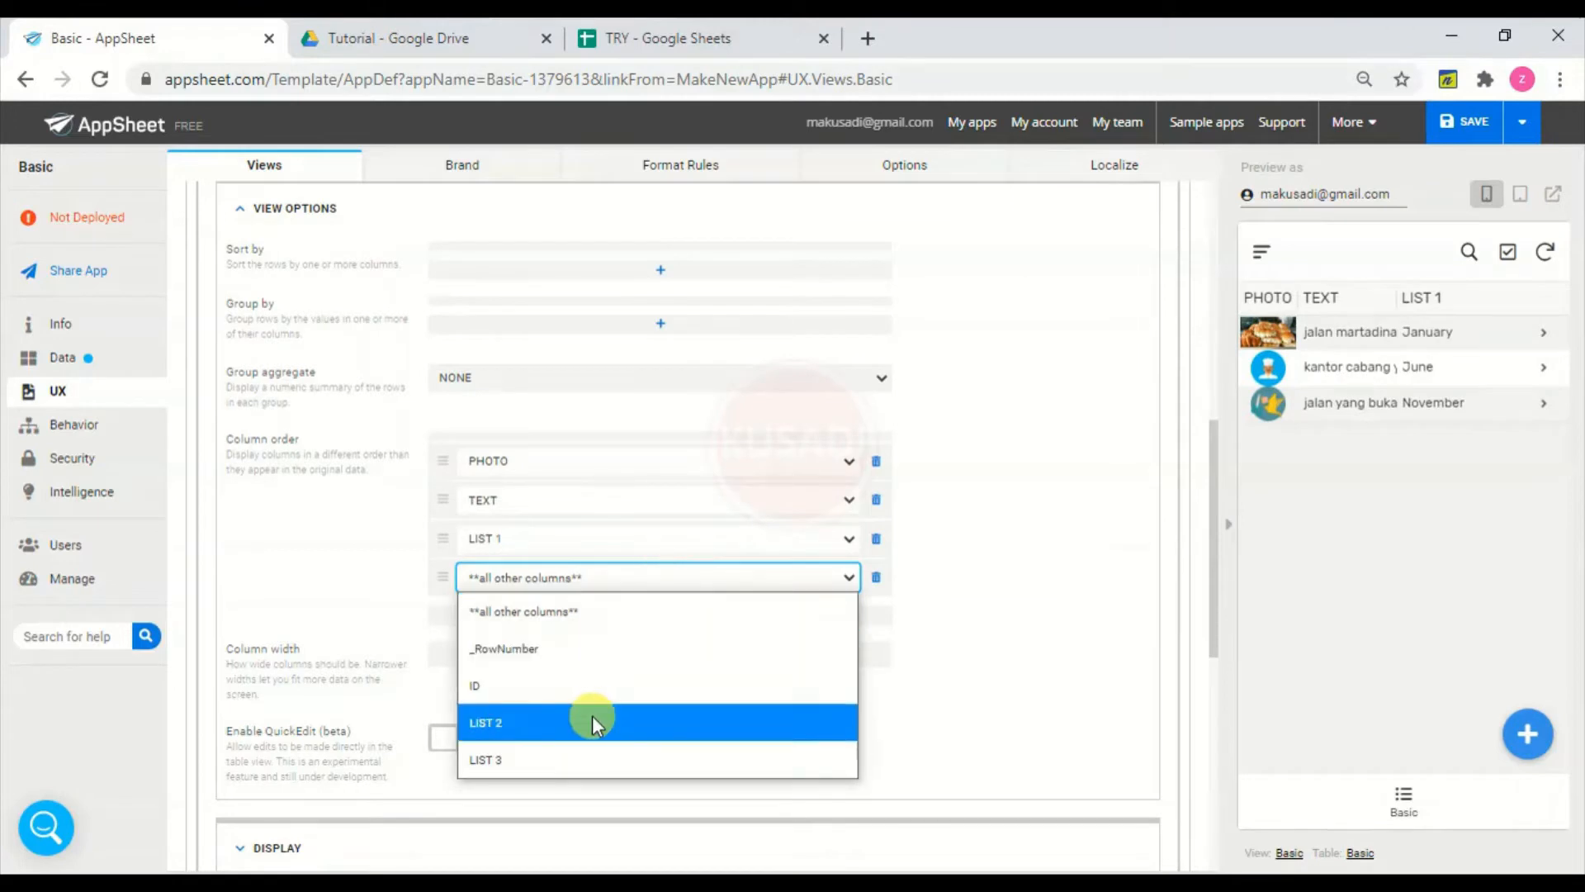
{"action": "left_click", "coordinate": [592, 716]}
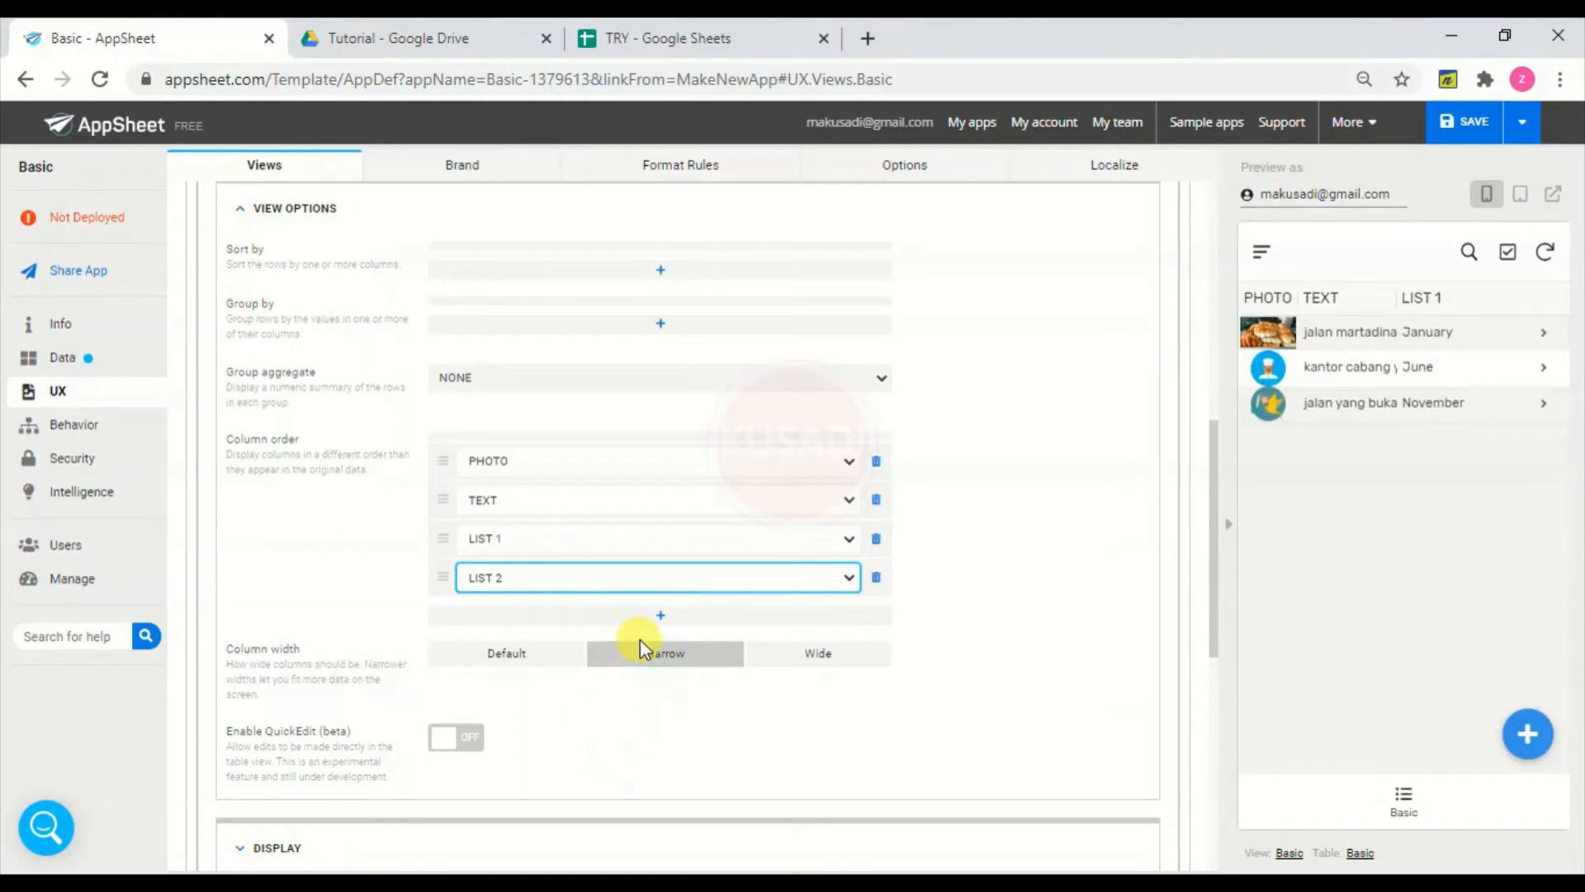
- Add a fifth column order entry covering all other columns
{"action": "left_click", "coordinate": [661, 615]}
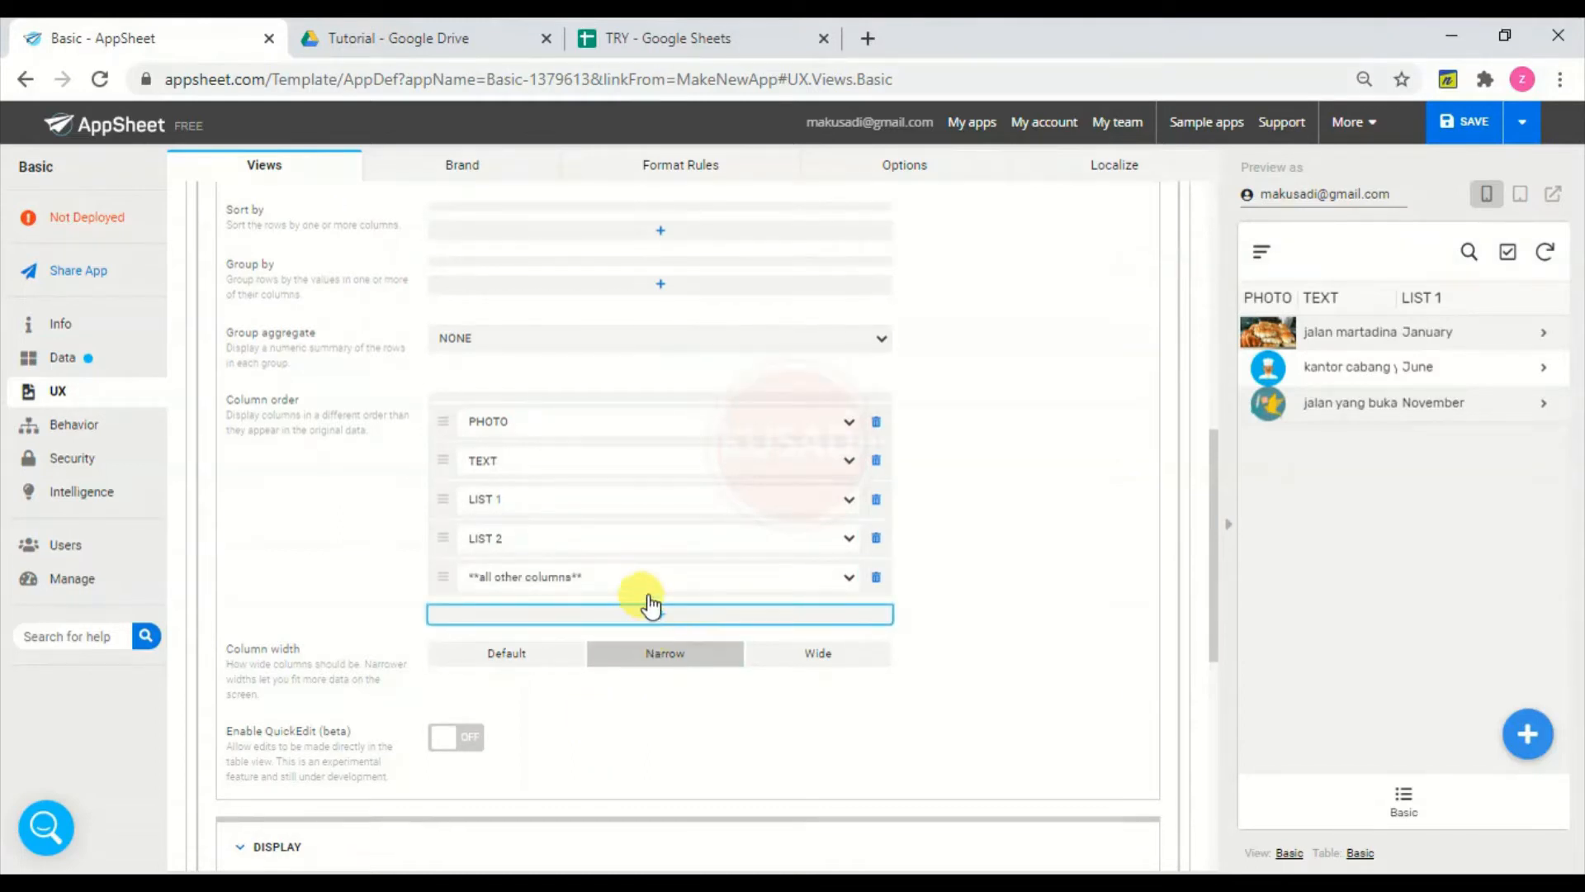
{"action": "left_click", "coordinate": [653, 588]}
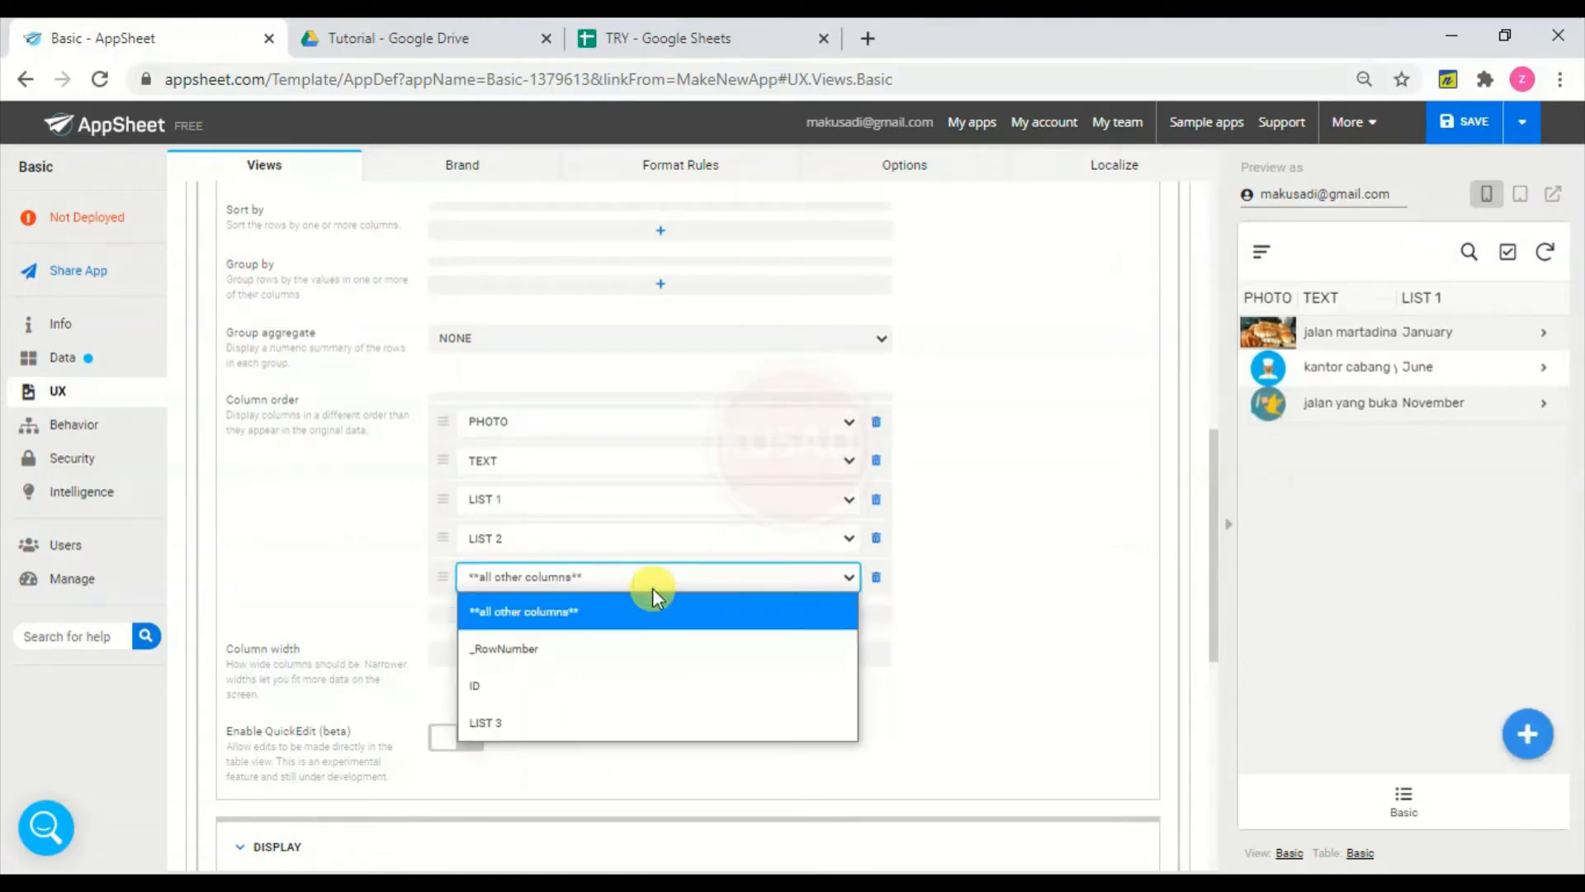
{"action": "left_click", "coordinate": [580, 746]}
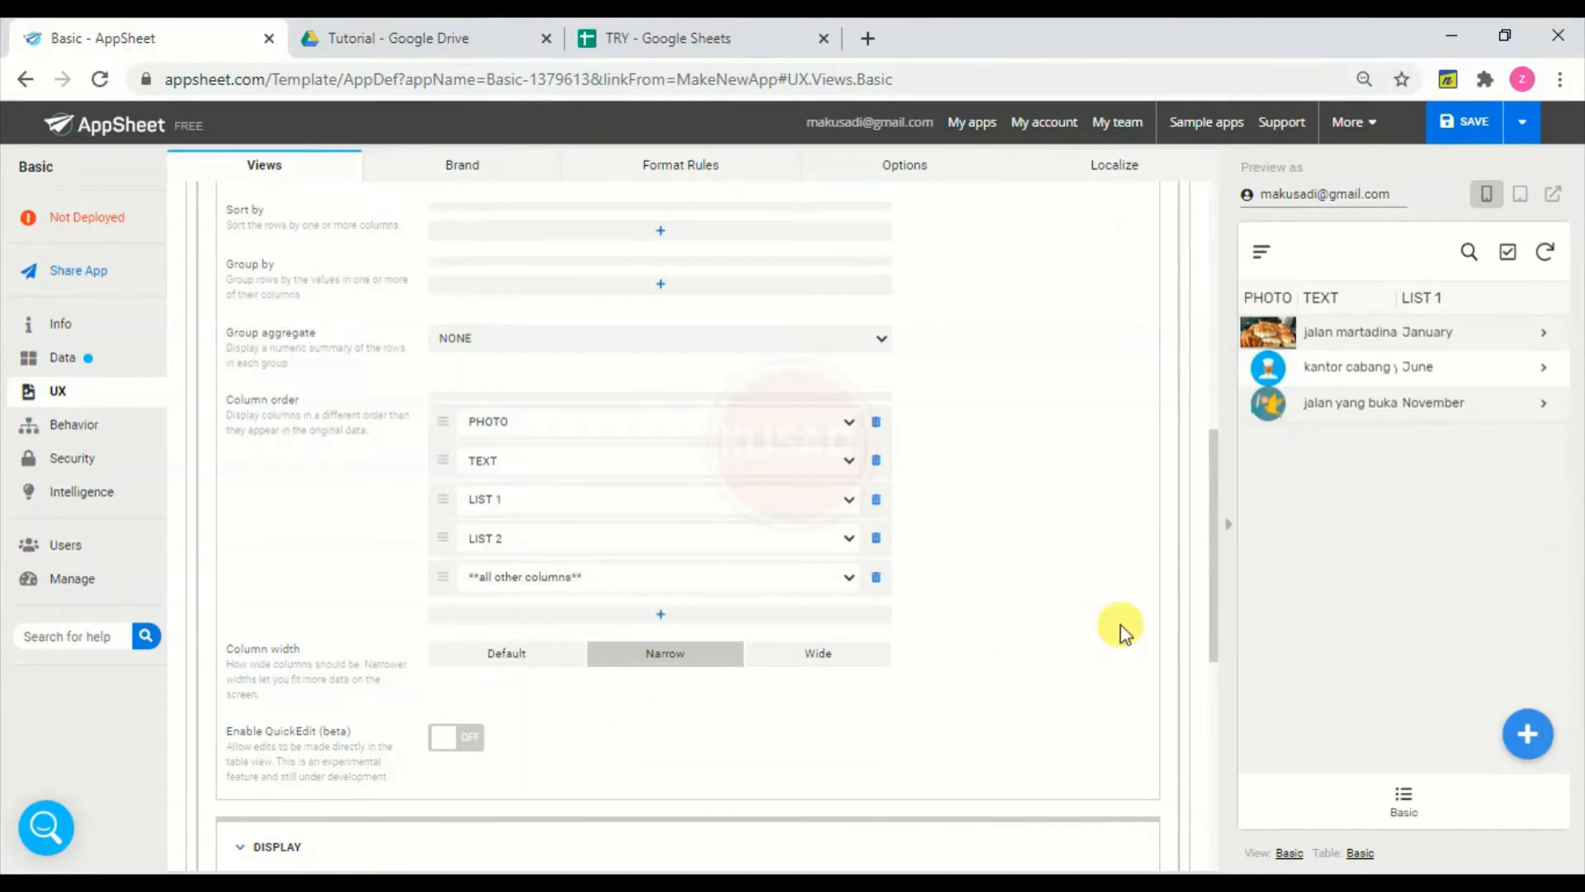
- Sort the rows of the Basic view by LIST 2 in ascending order
{"action": "left_click_drag", "start_coordinate": [1213, 607], "coordinate": [1219, 453]}
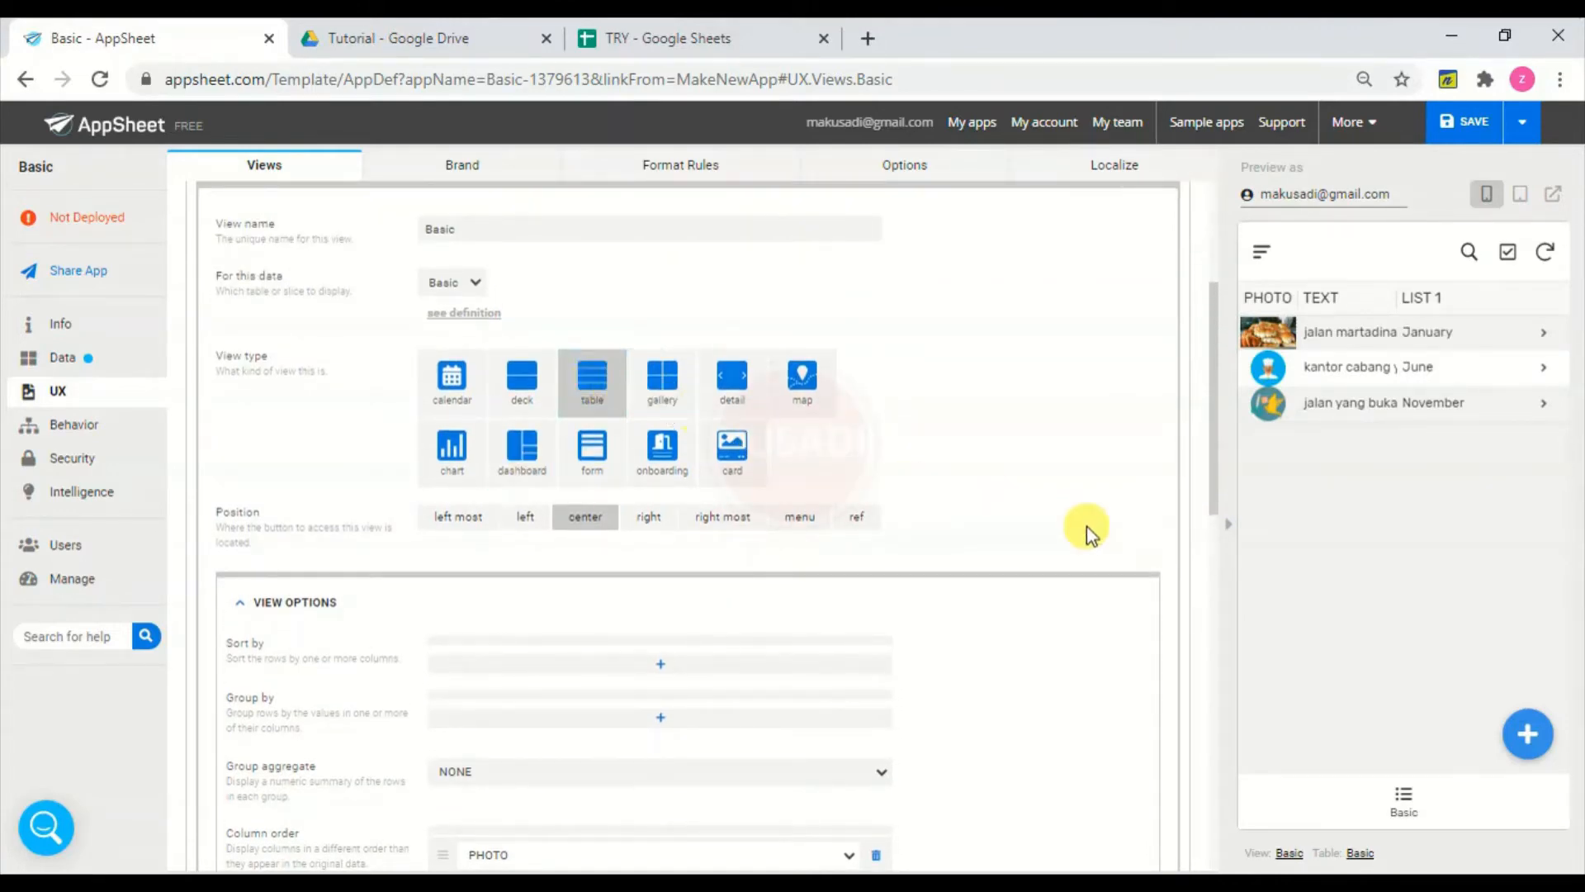
{"action": "left_click_drag", "start_coordinate": [1211, 487], "coordinate": [1217, 583]}
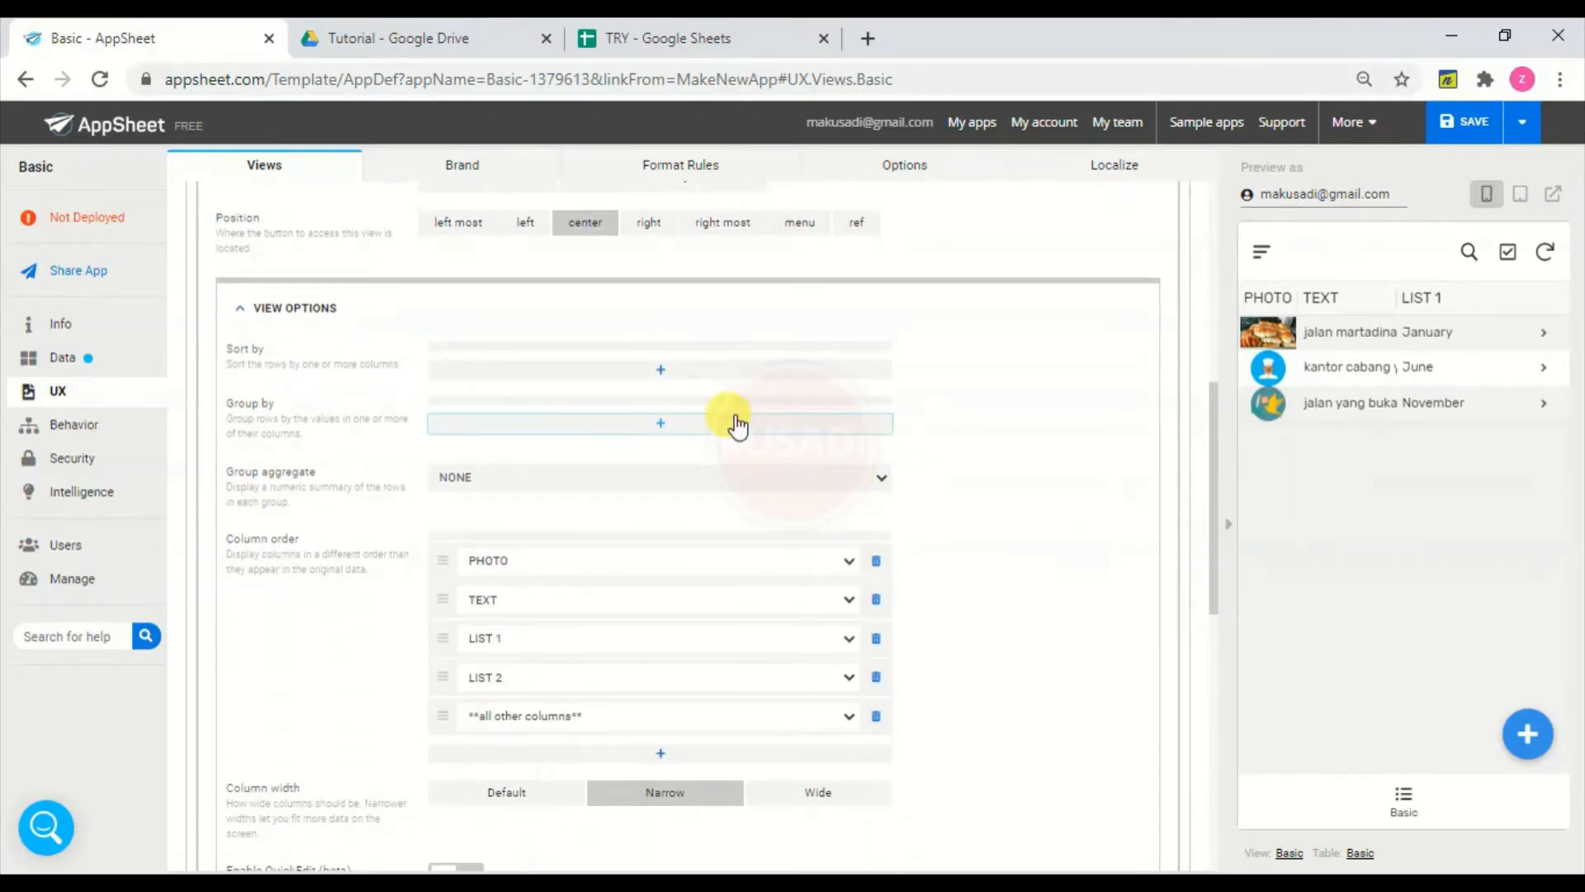
{"action": "left_click", "coordinate": [671, 374]}
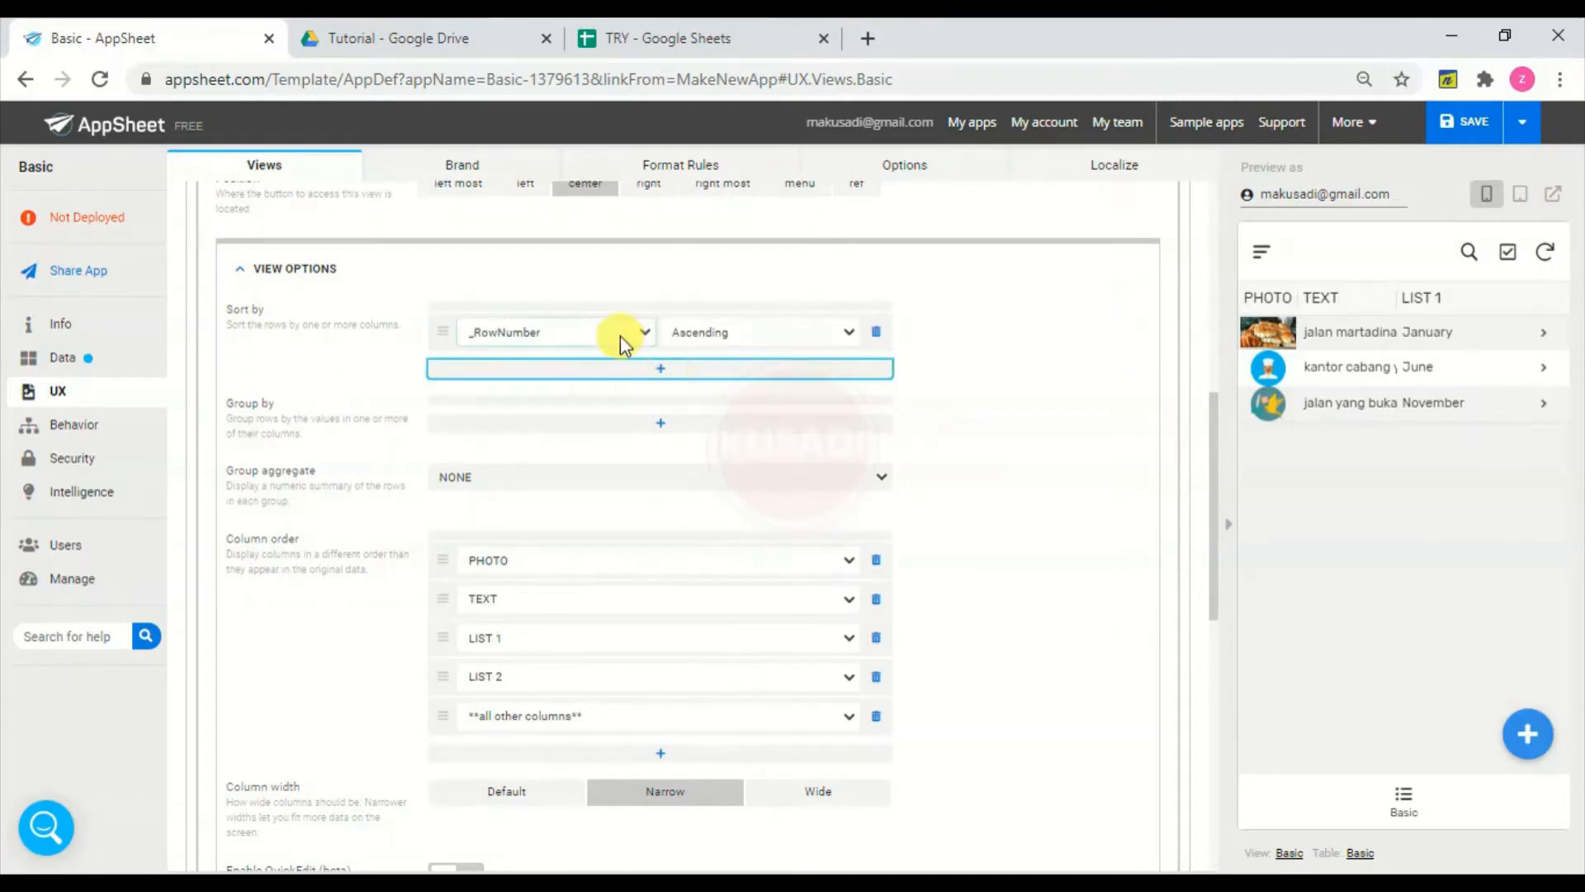
{"action": "left_click", "coordinate": [621, 338]}
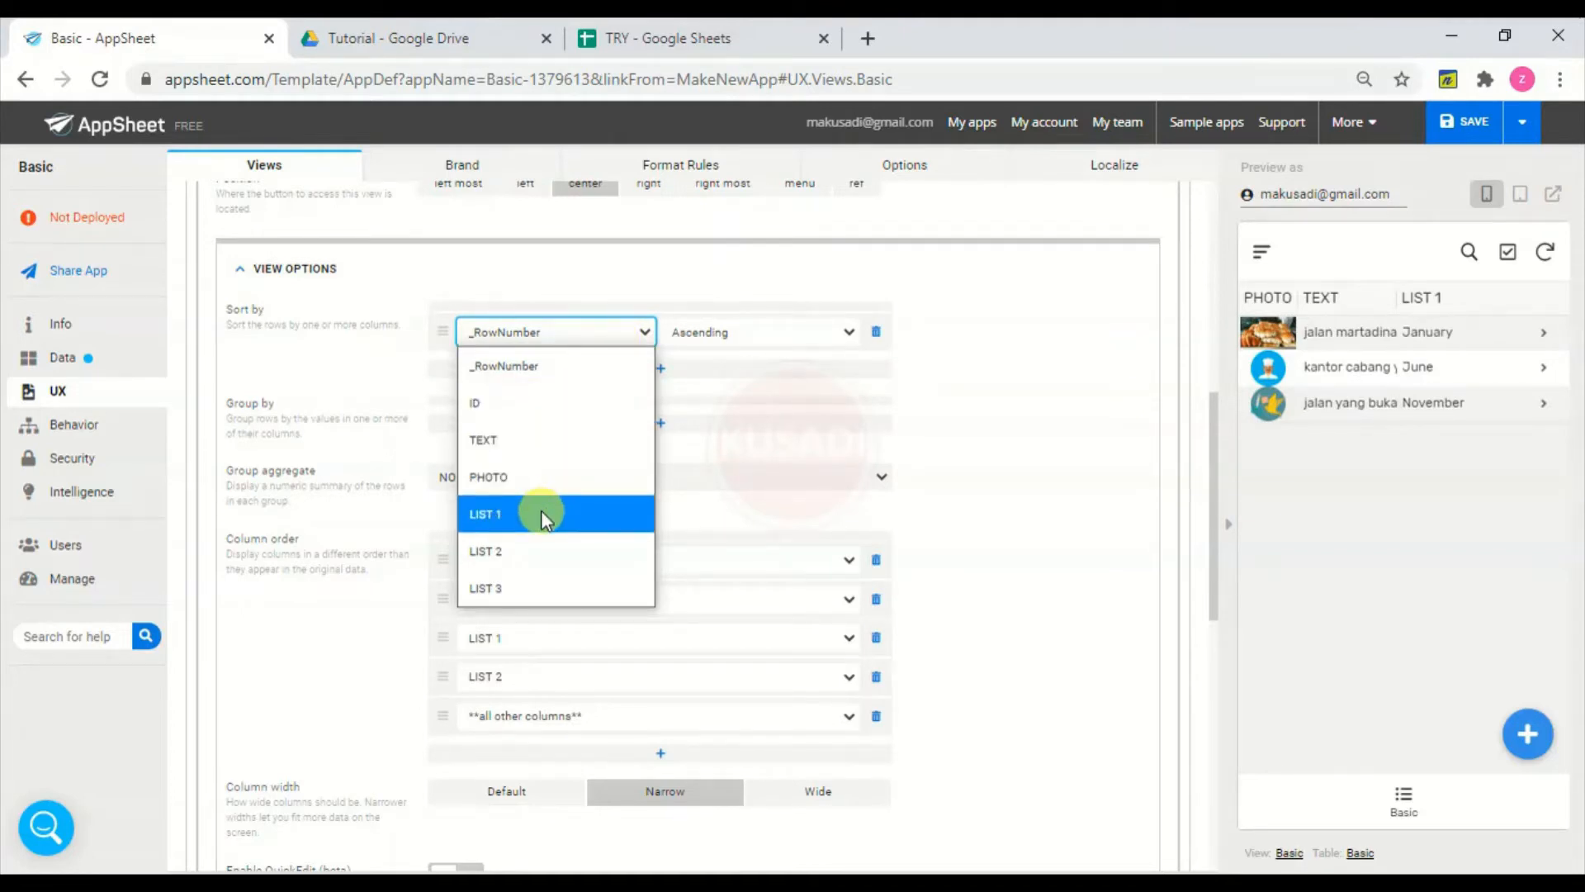
{"action": "left_click", "coordinate": [535, 552]}
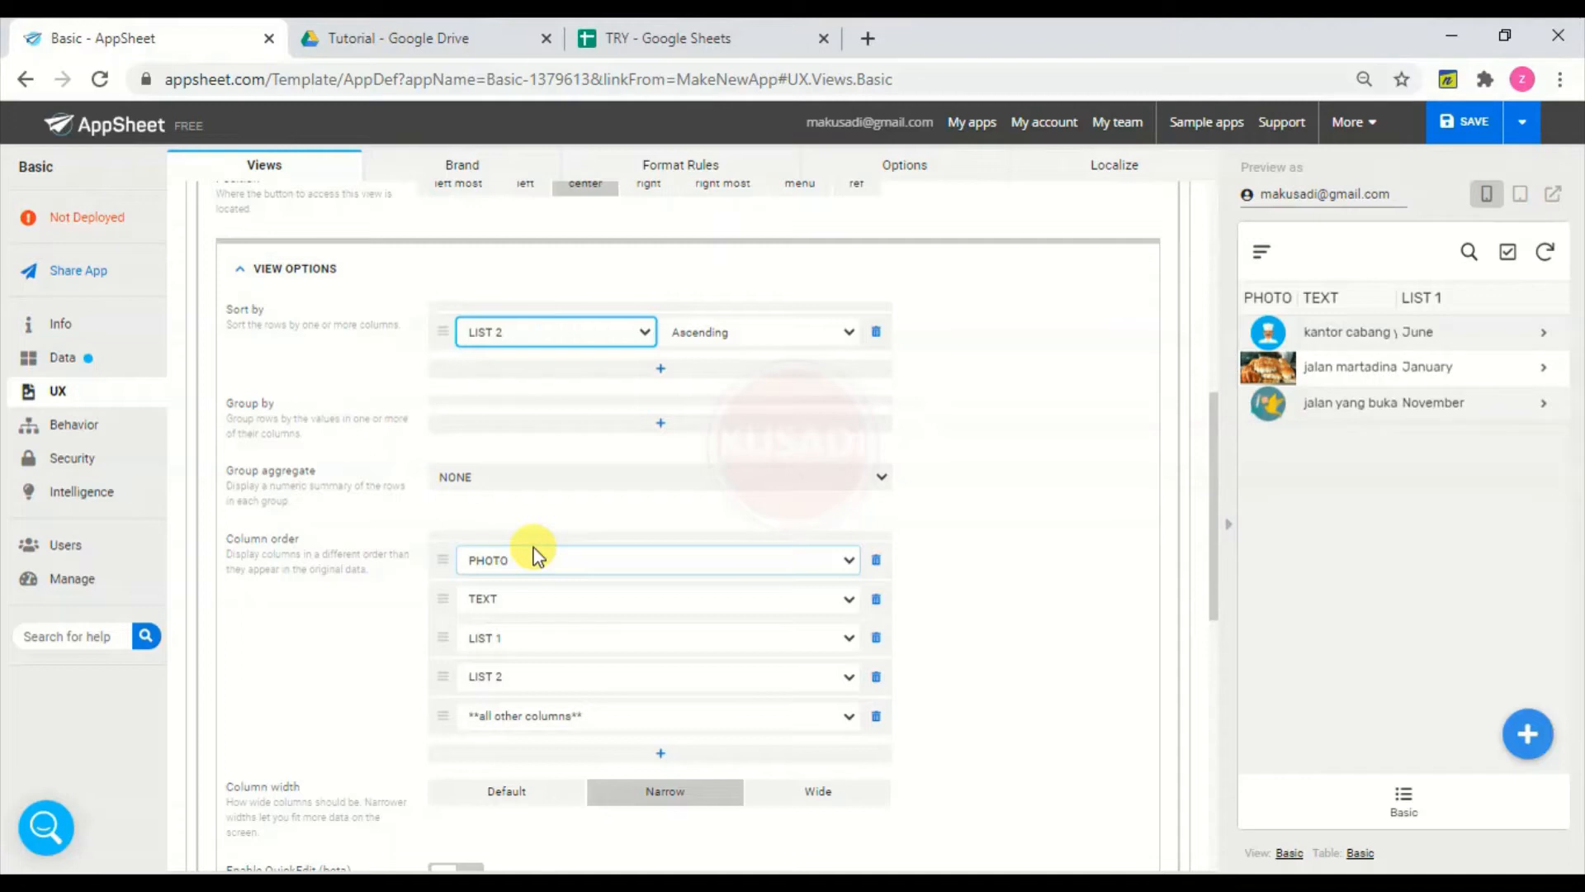
- Open the first listed entry in the preview and compare its LIST 2 value with the view's sort setting
{"action": "left_click", "coordinate": [1493, 338]}
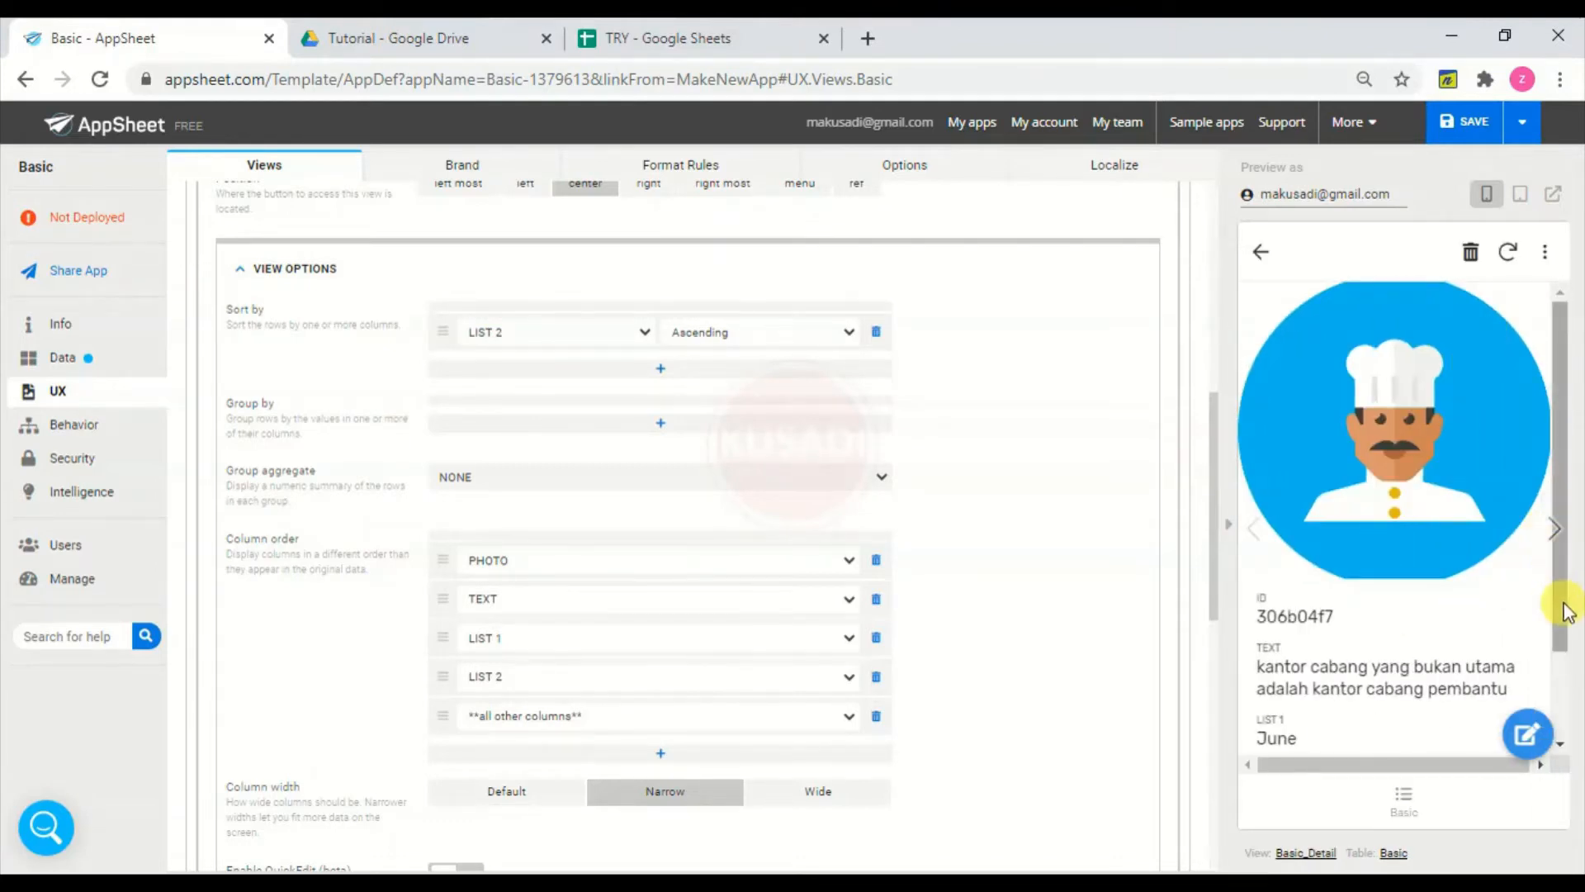
{"action": "scroll", "coordinate": [1568, 628], "scroll_direction": "down", "scroll_amount": 1}
{"action": "left_click_drag", "start_coordinate": [1569, 628], "coordinate": [1560, 690]}
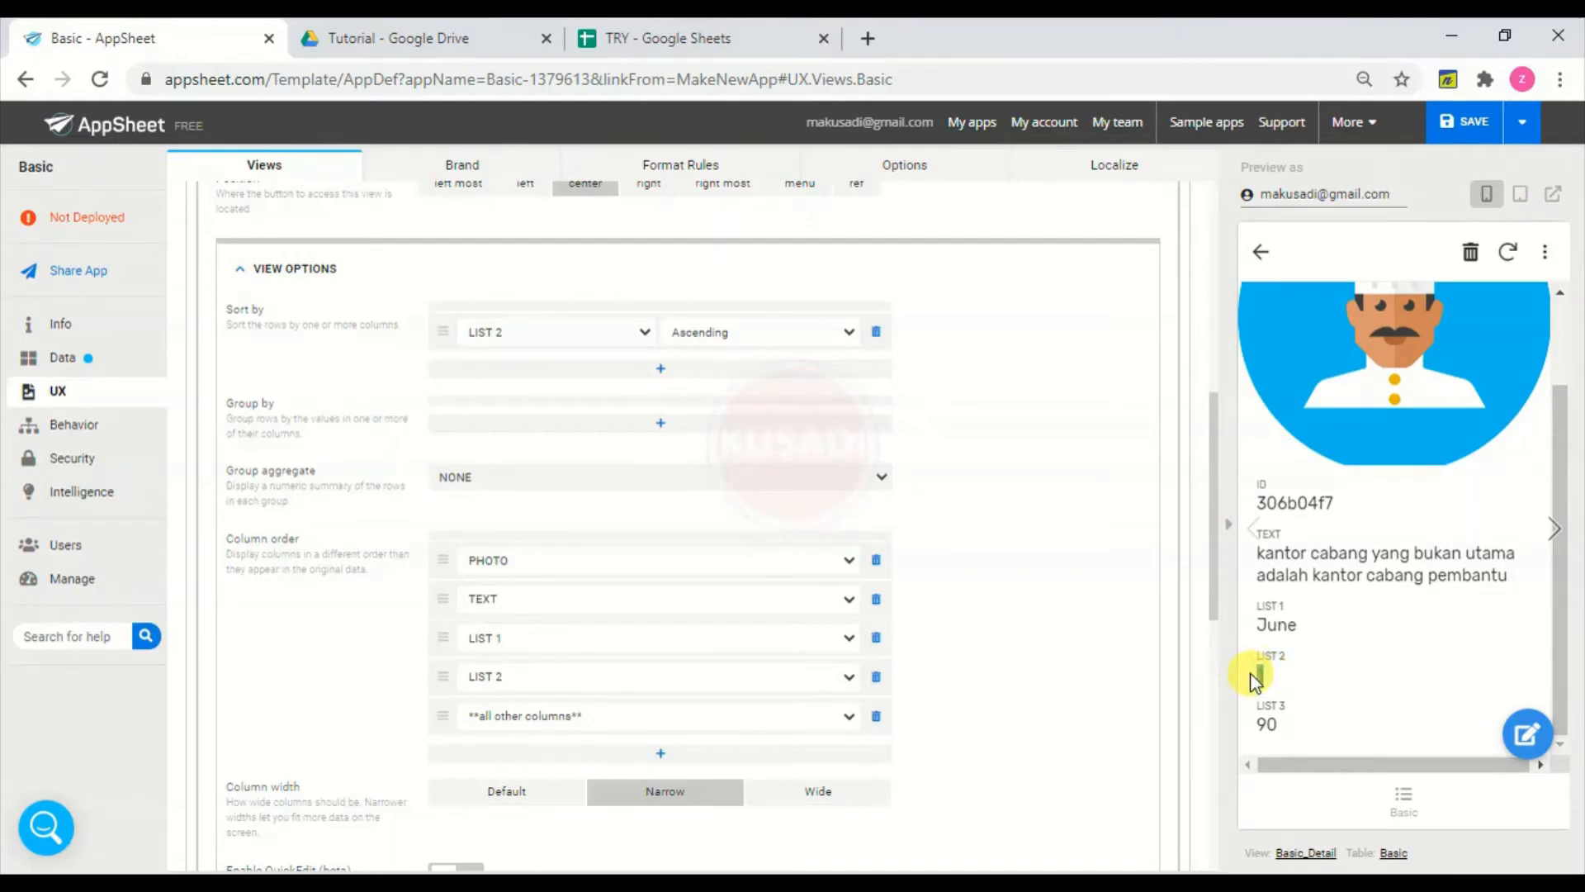
{"action": "left_click", "coordinate": [525, 336]}
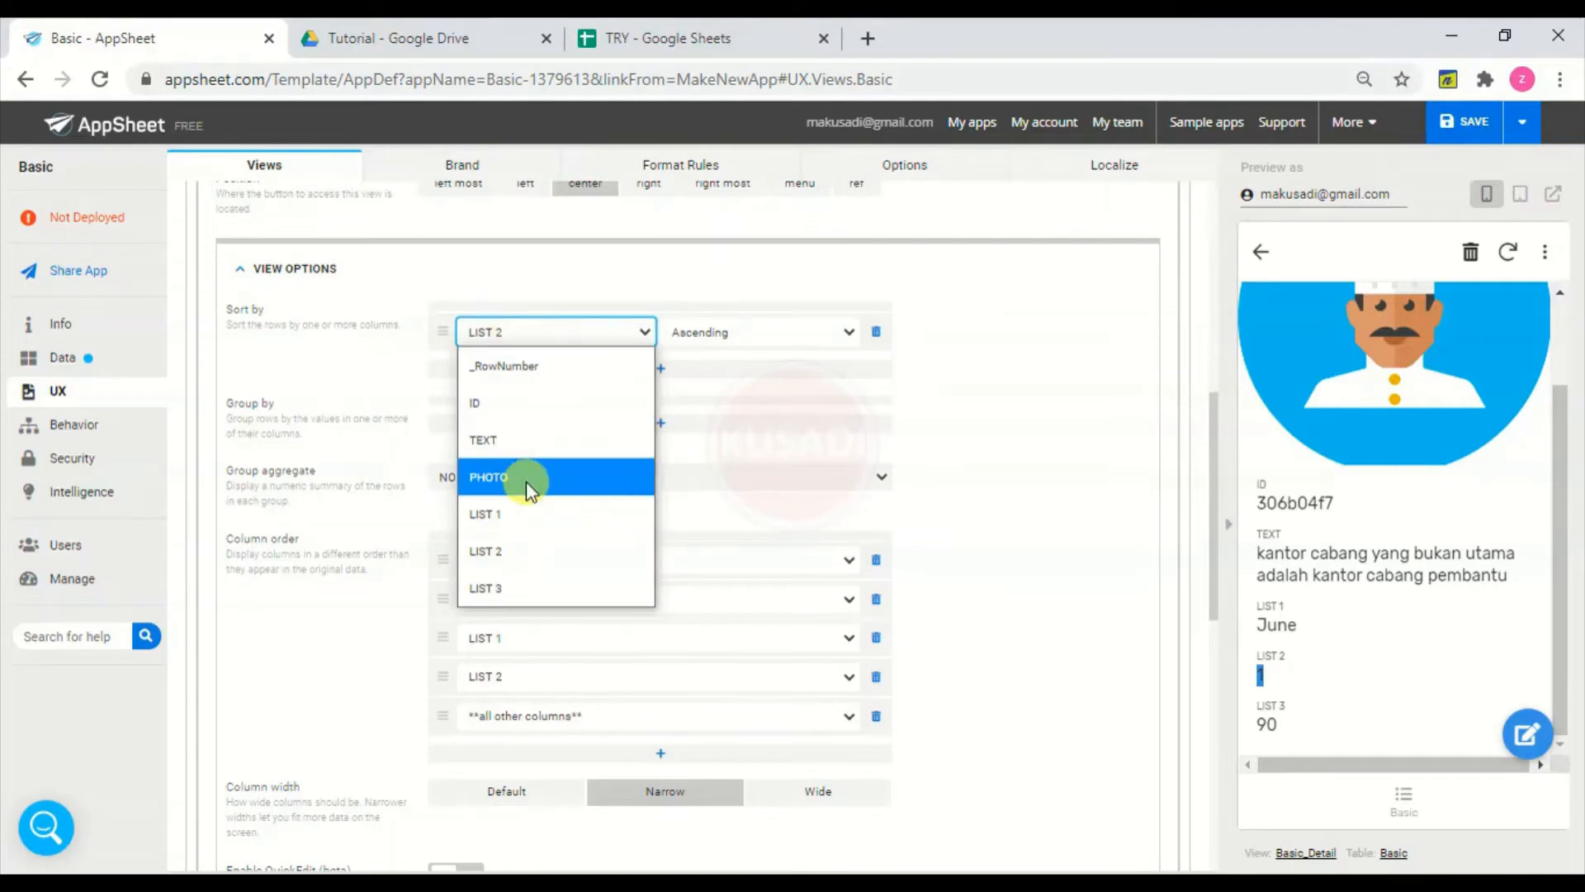
{"action": "left_click", "coordinate": [523, 552]}
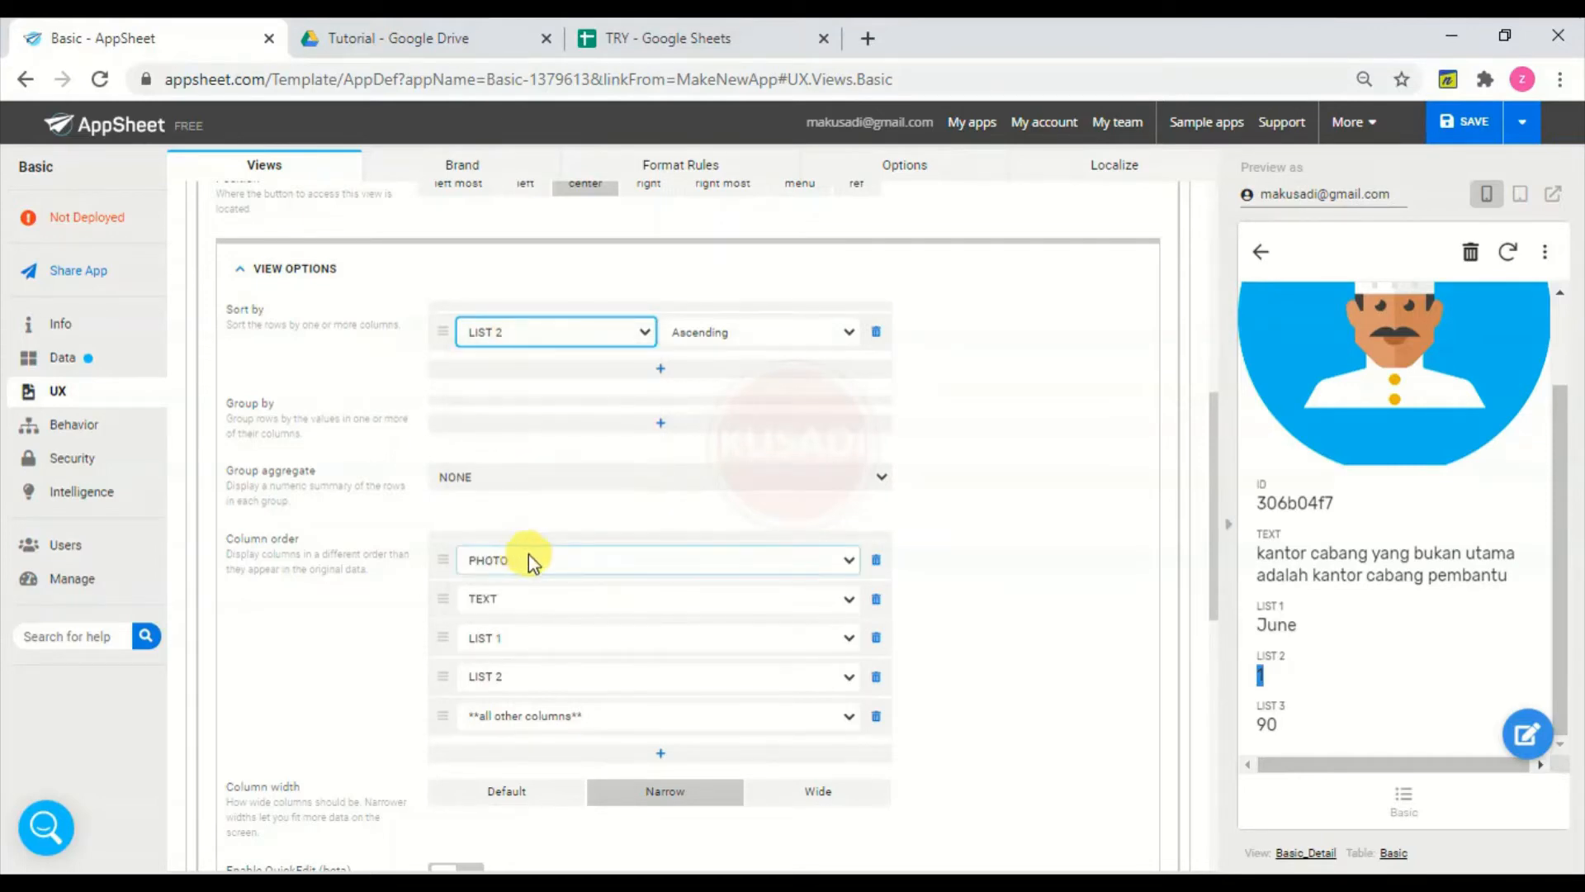
{"action": "left_click", "coordinate": [1230, 696]}
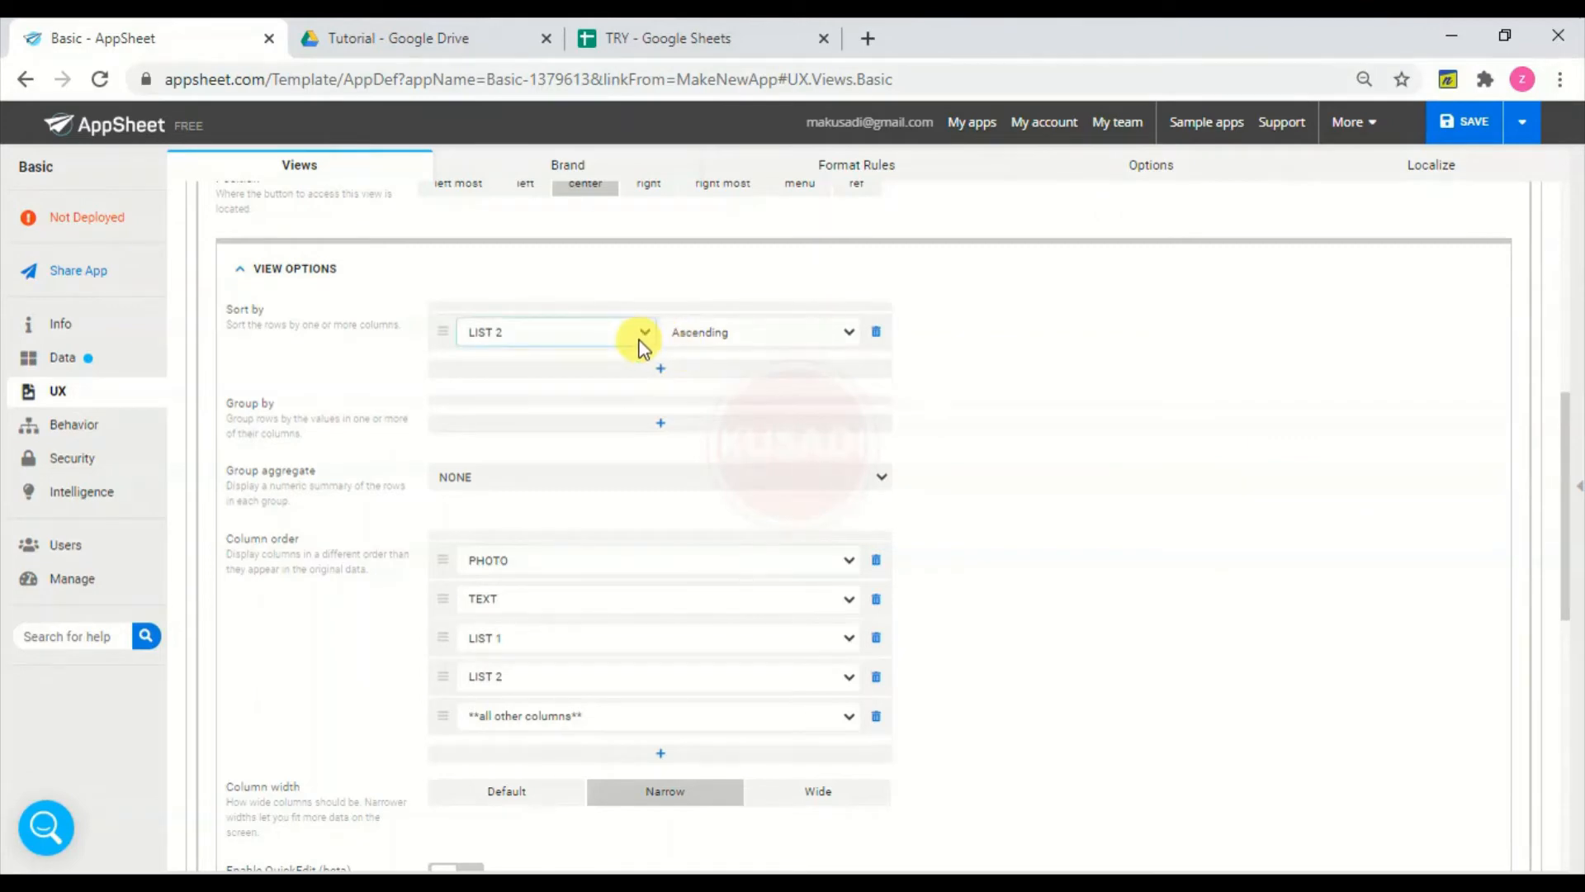
{"action": "left_click", "coordinate": [1577, 500]}
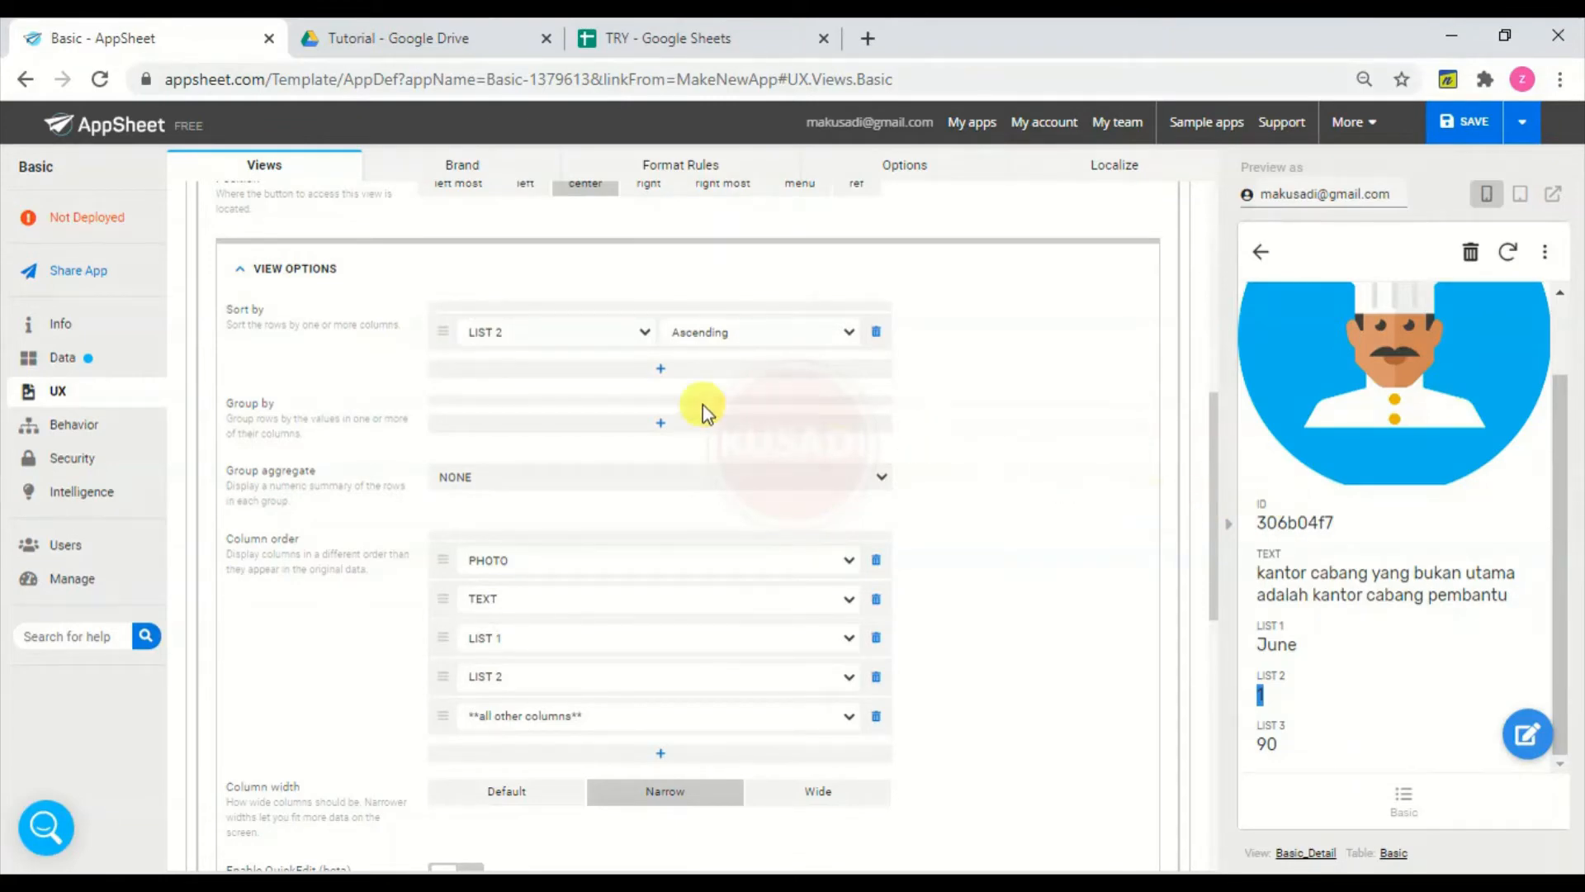
- Group the rows of the Basic view by LIST 1 in ascending order
{"action": "left_click", "coordinate": [682, 430]}
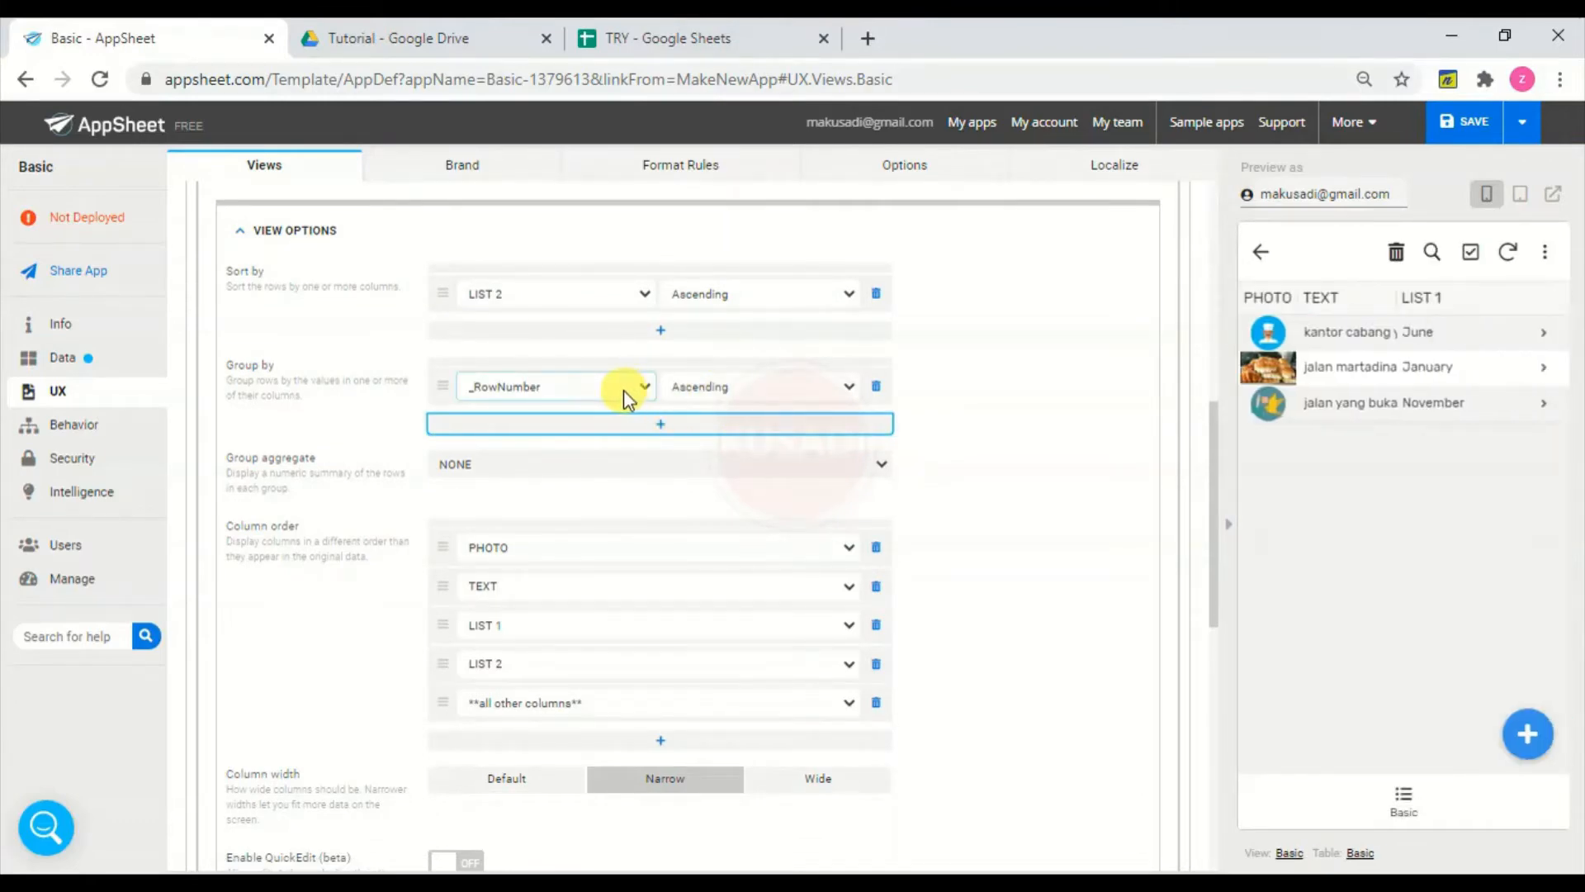
{"action": "left_click", "coordinate": [623, 389]}
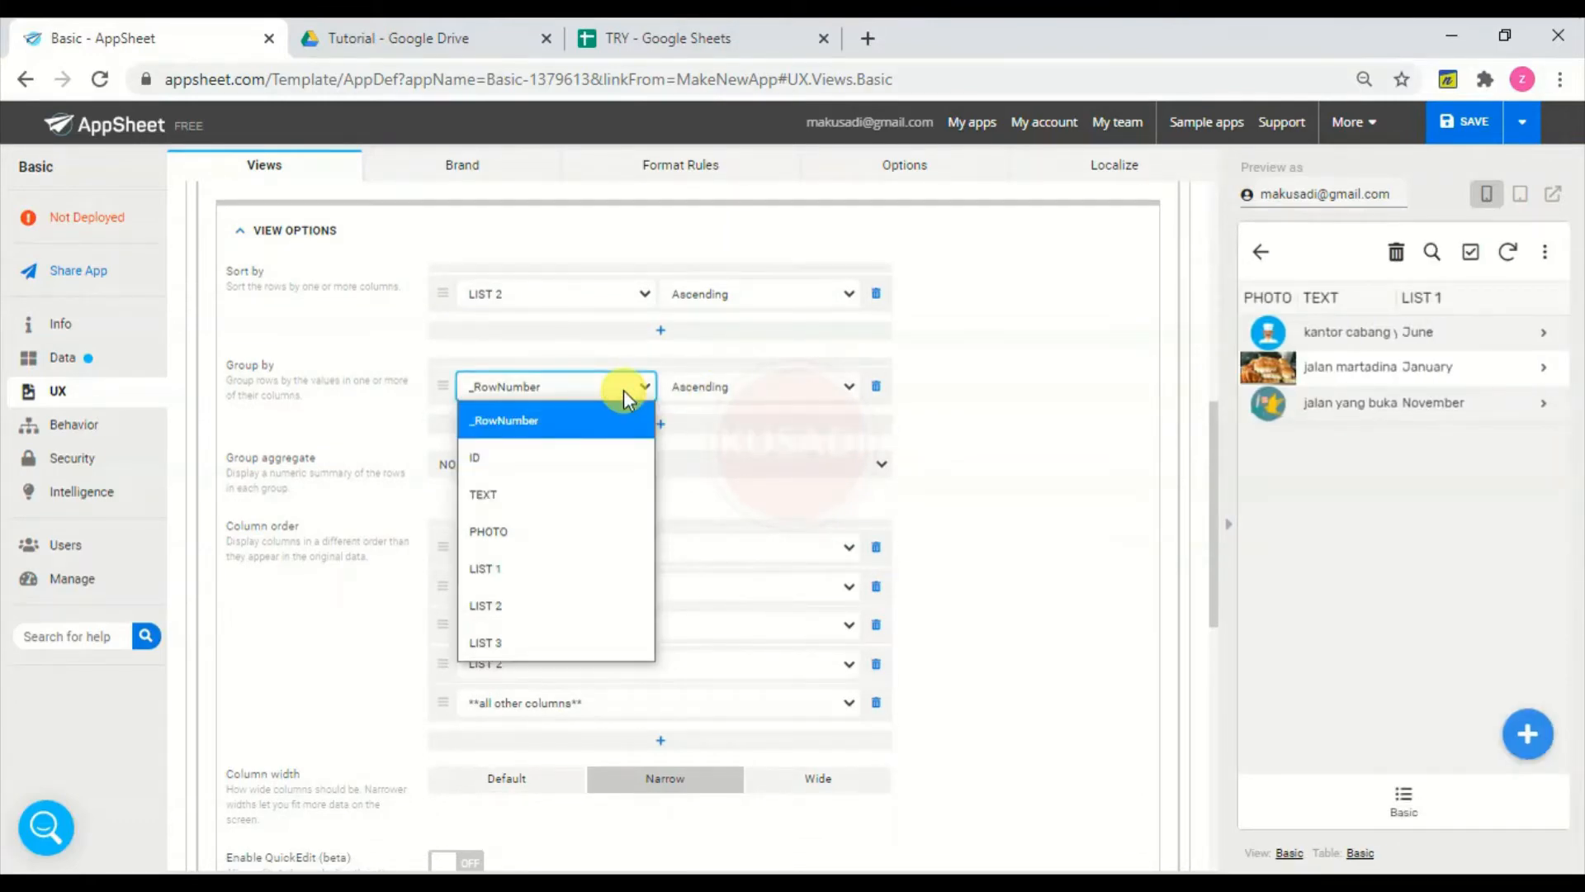
{"action": "left_click", "coordinate": [570, 582]}
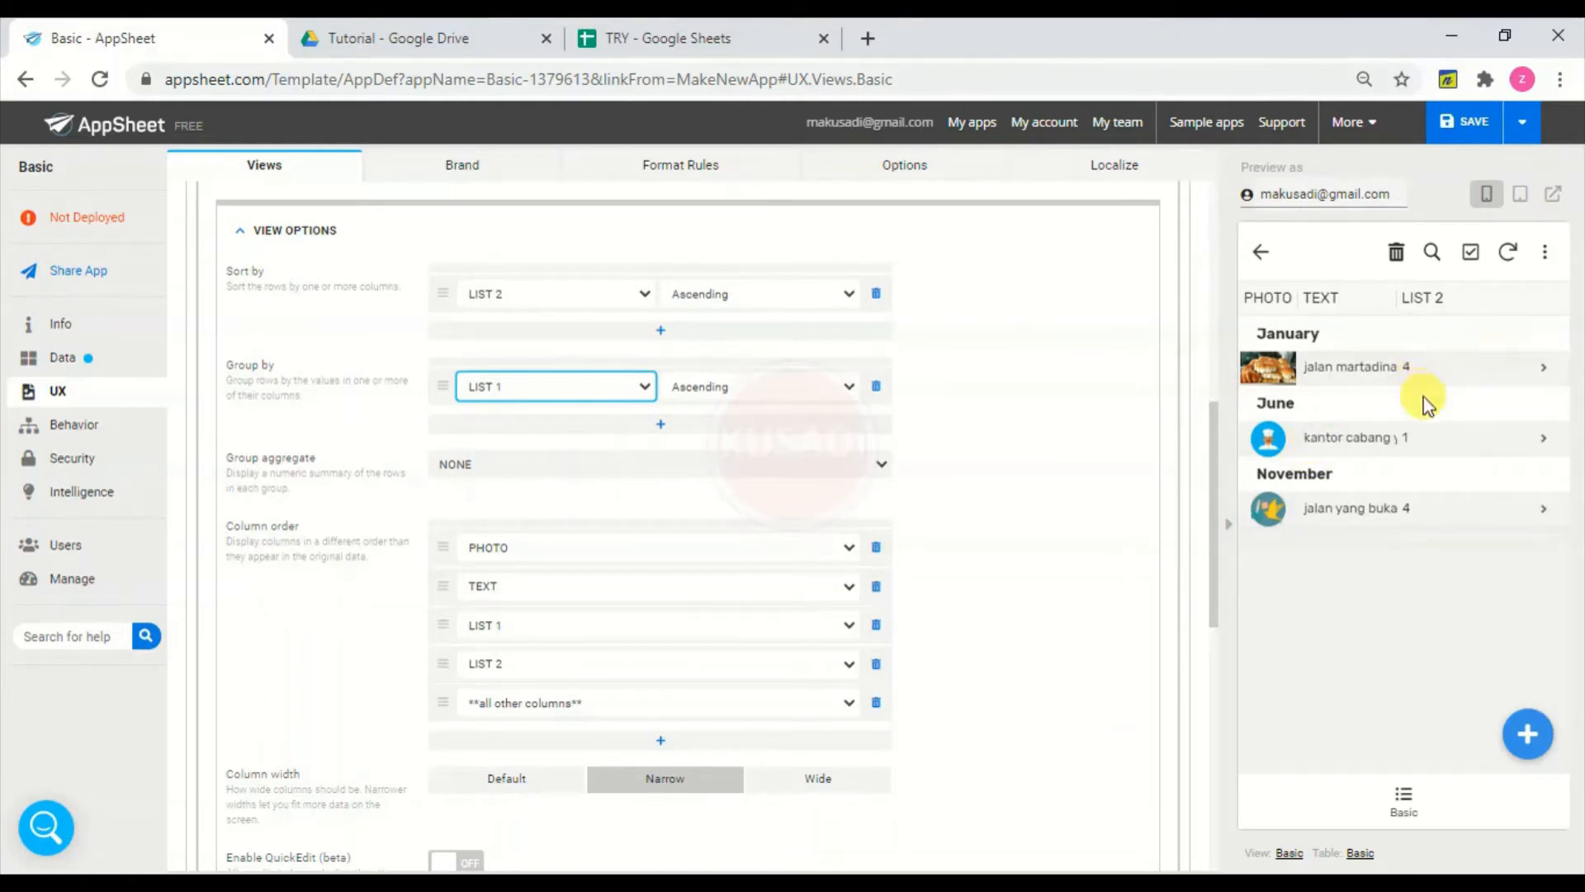
- Start a new entry in the app preview with the TEXT "harum pewangi yang bukan dari pewangi pakaian"
{"action": "left_click", "coordinate": [1530, 737]}
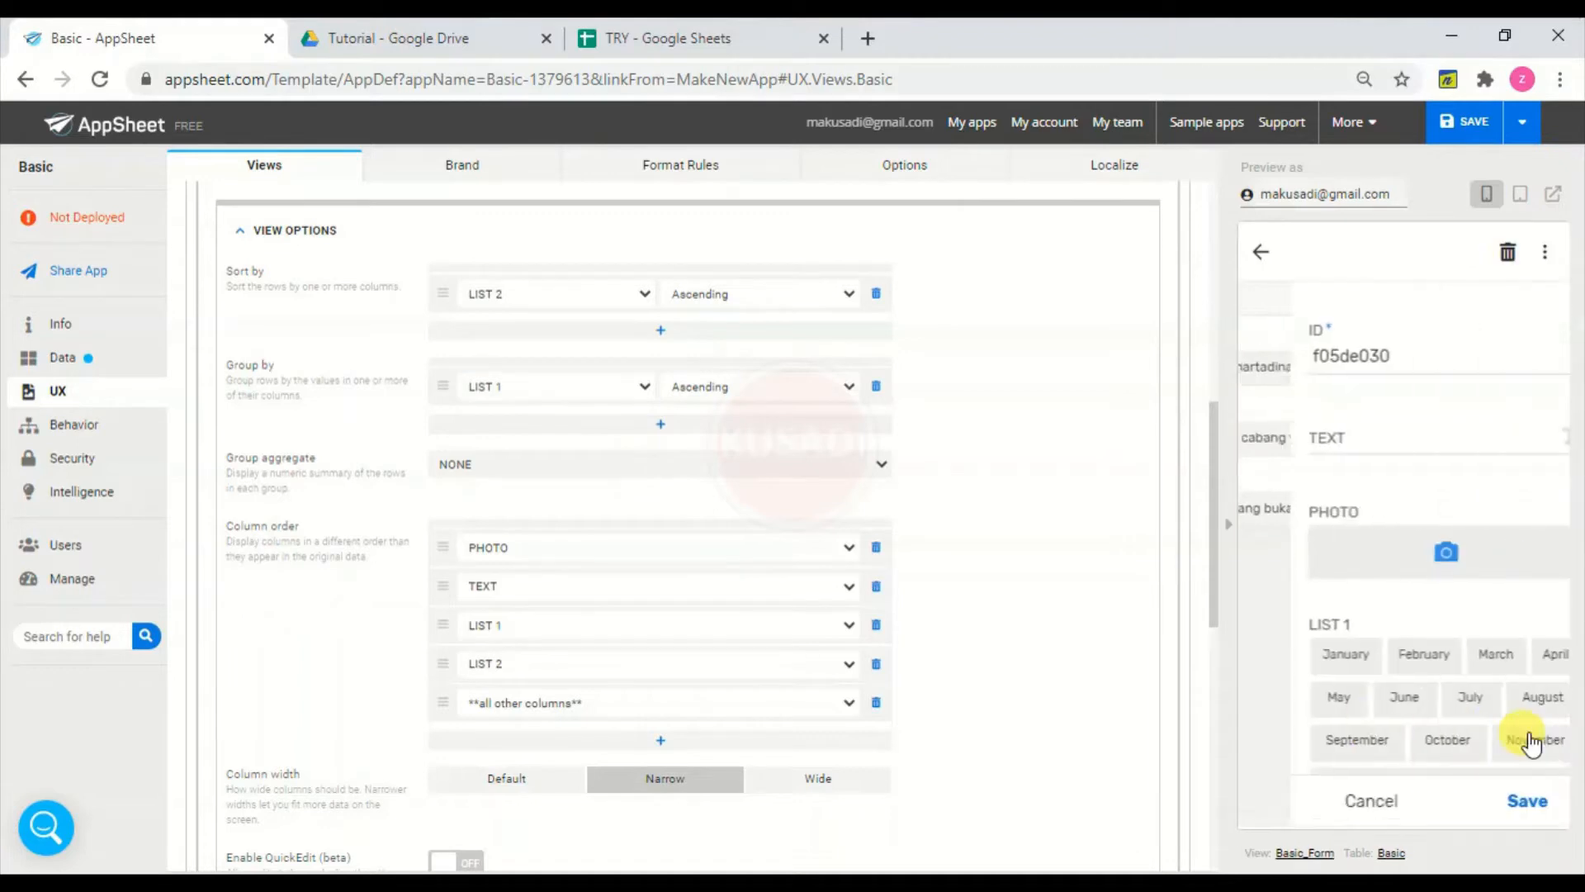
{"action": "left_click", "coordinate": [1385, 437]}
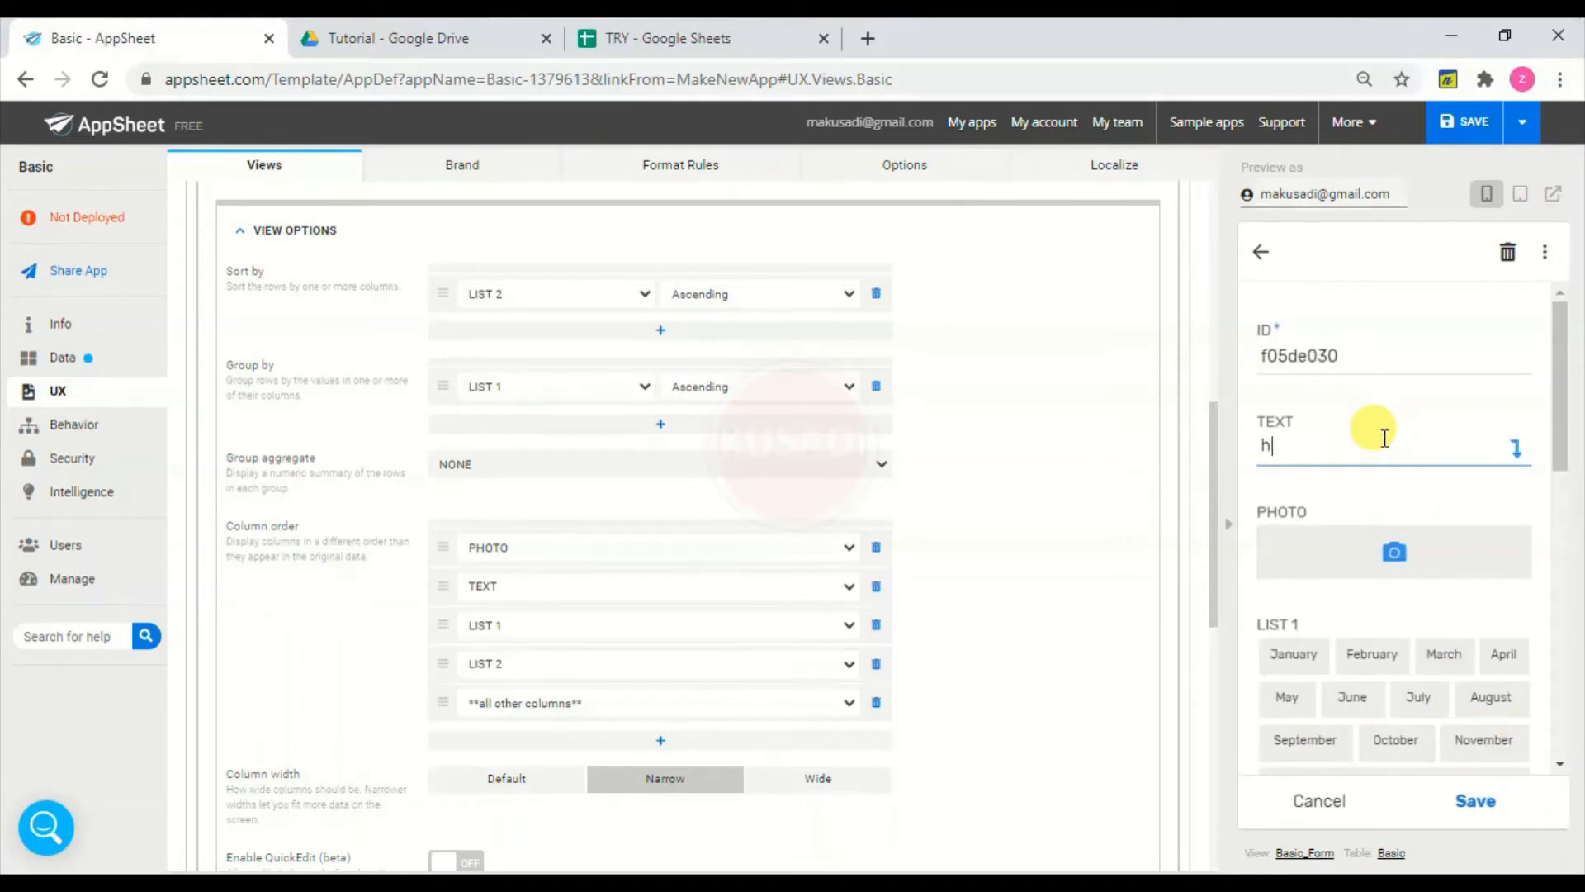
{"action": "type", "text": "harum pewangi"}
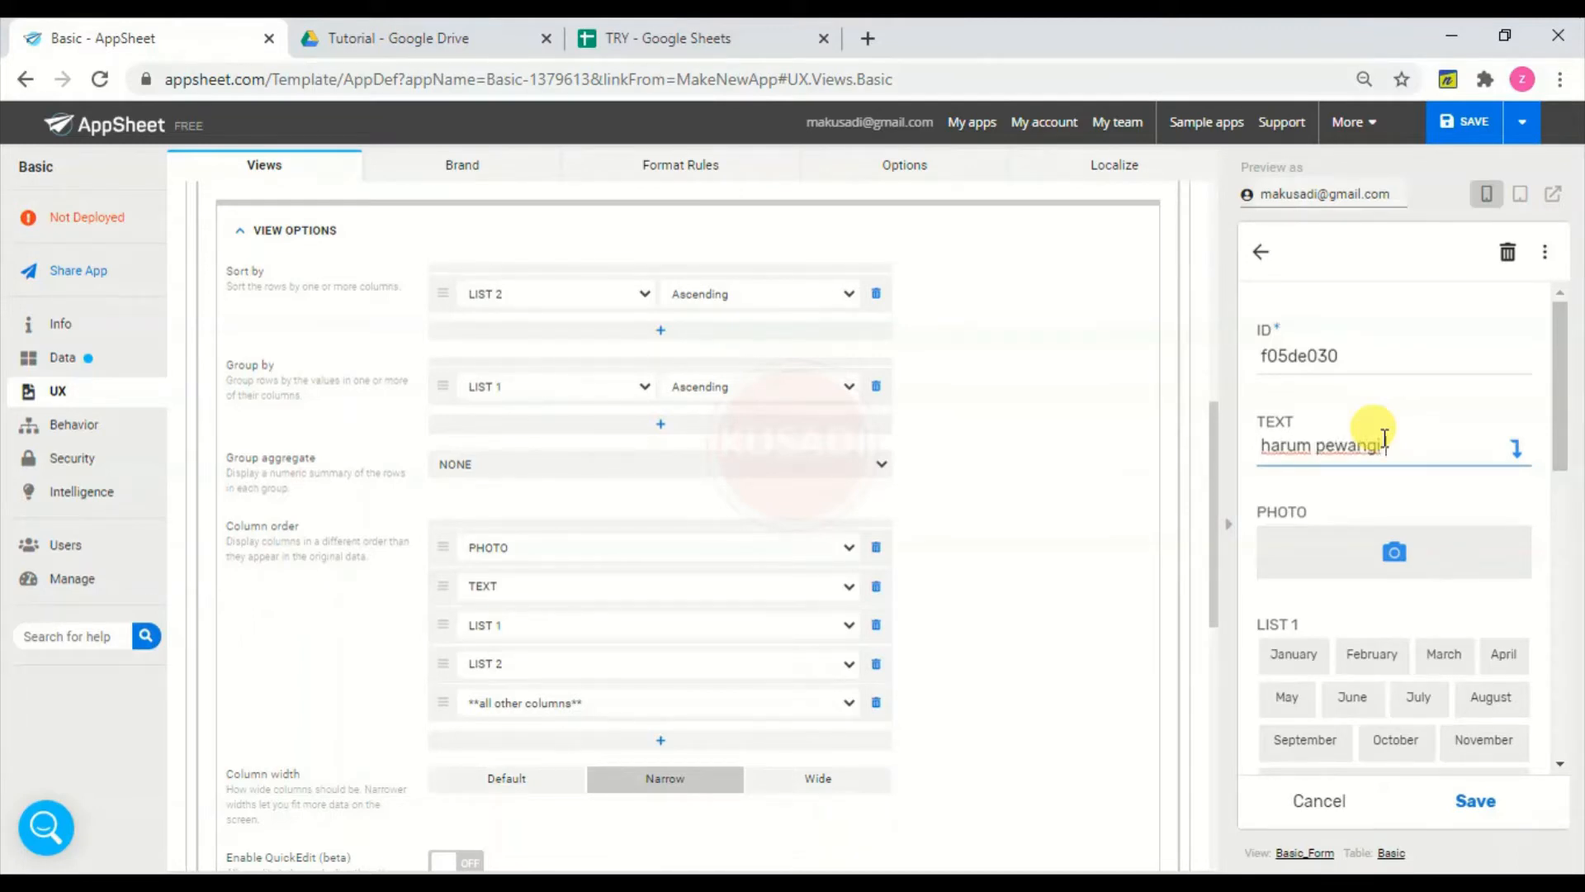
{"action": "type", "text": " yang bukan dari "}
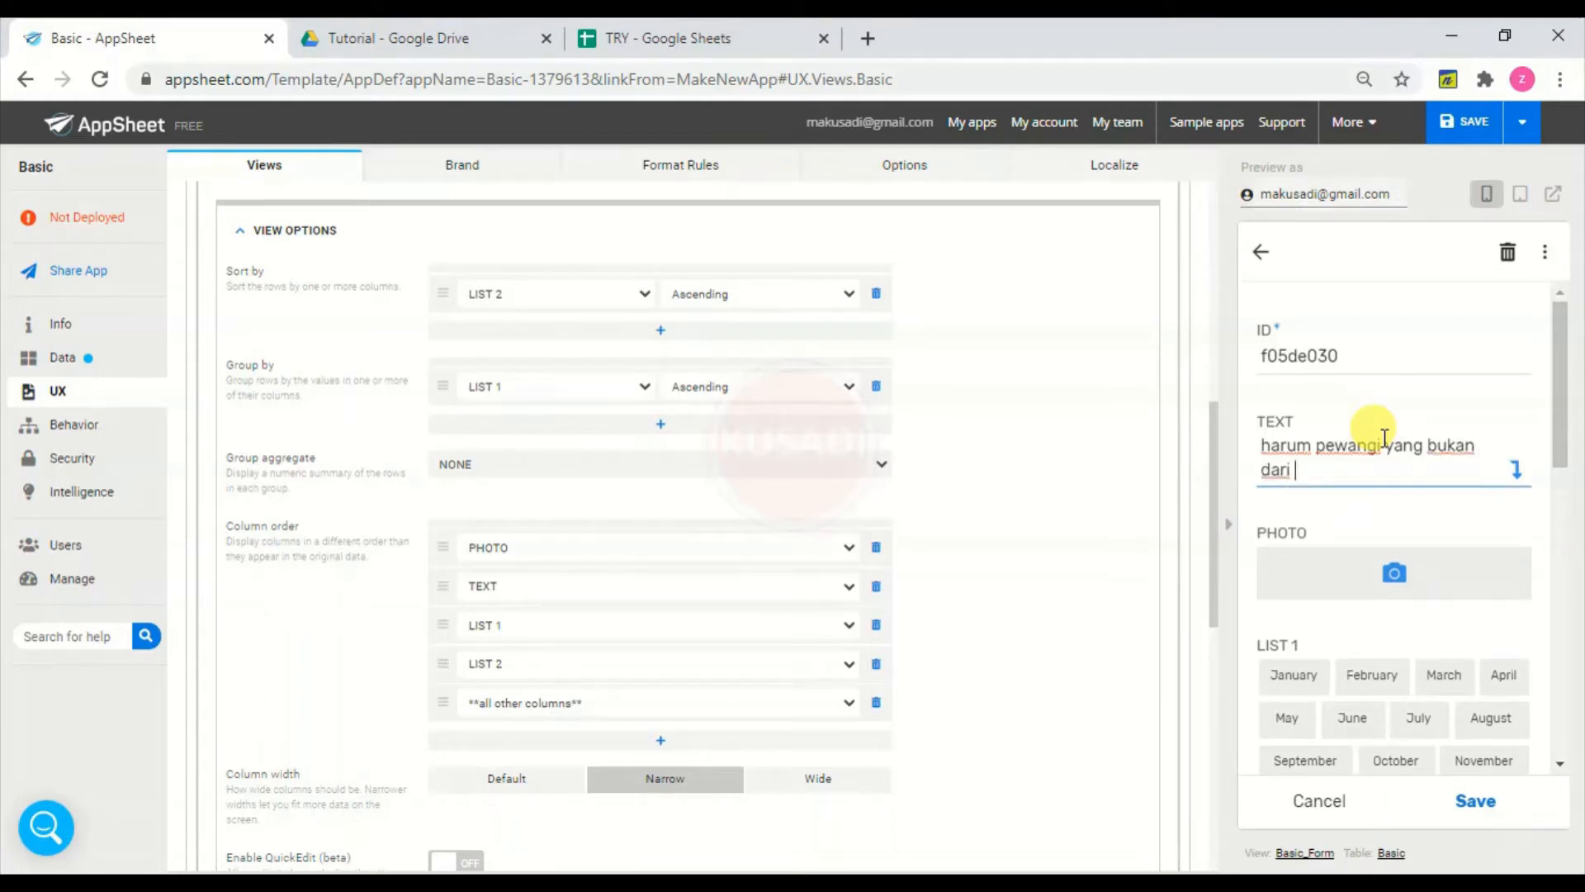
{"action": "type", "text": "pewangi "}
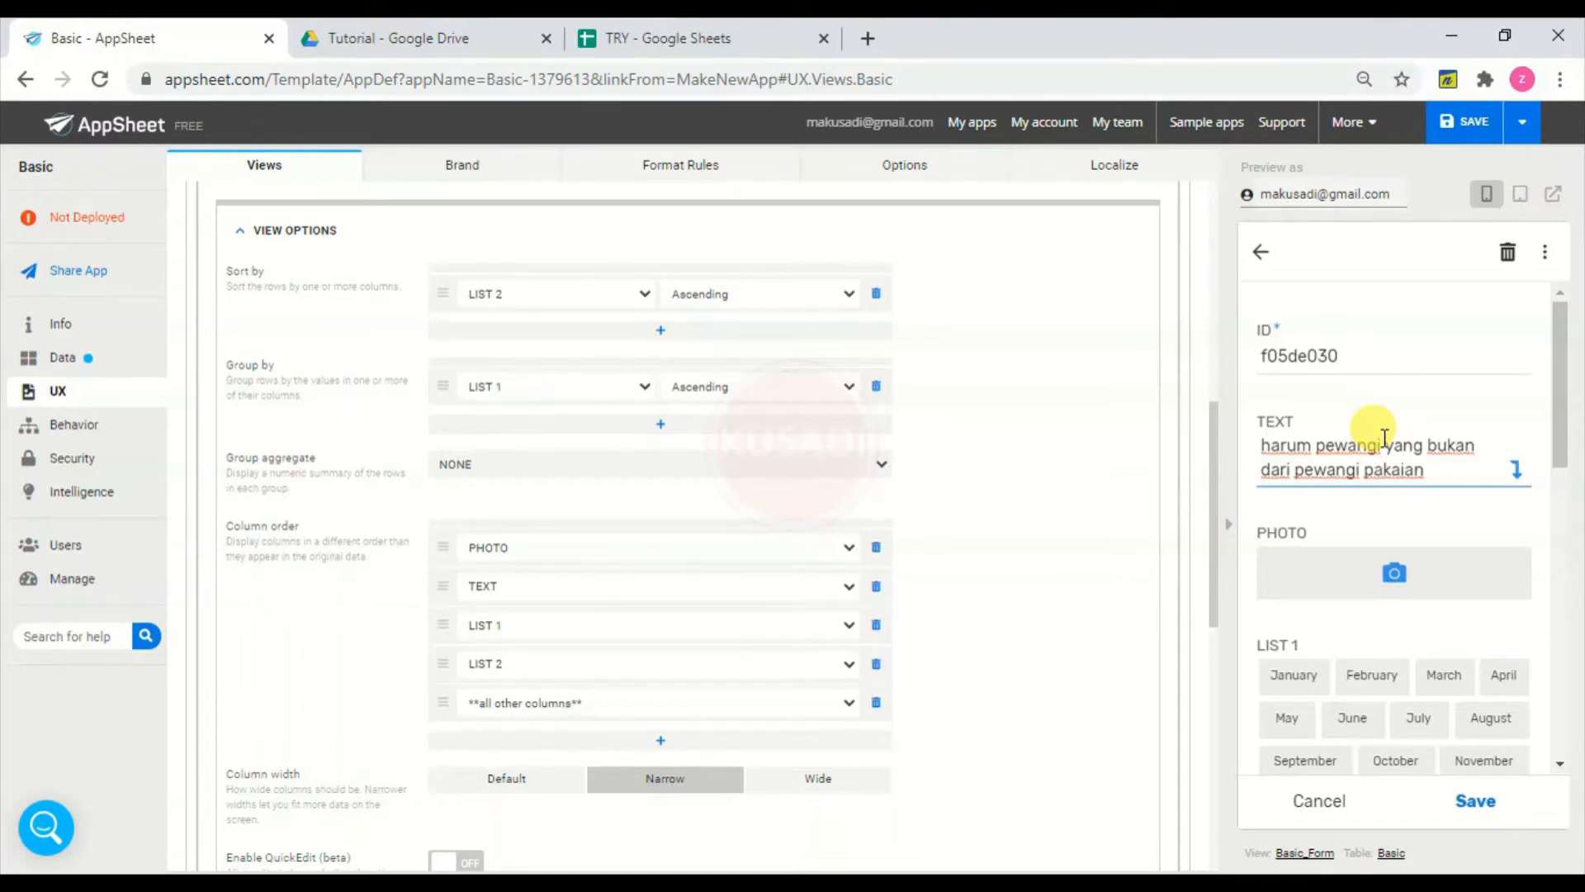
{"action": "type", "text": "pakaian"}
- Attach the first iconfinder-508-chemistry-lab image from the Downloads folder as the new entry's PHOTO
{"action": "left_click", "coordinate": [1359, 573]}
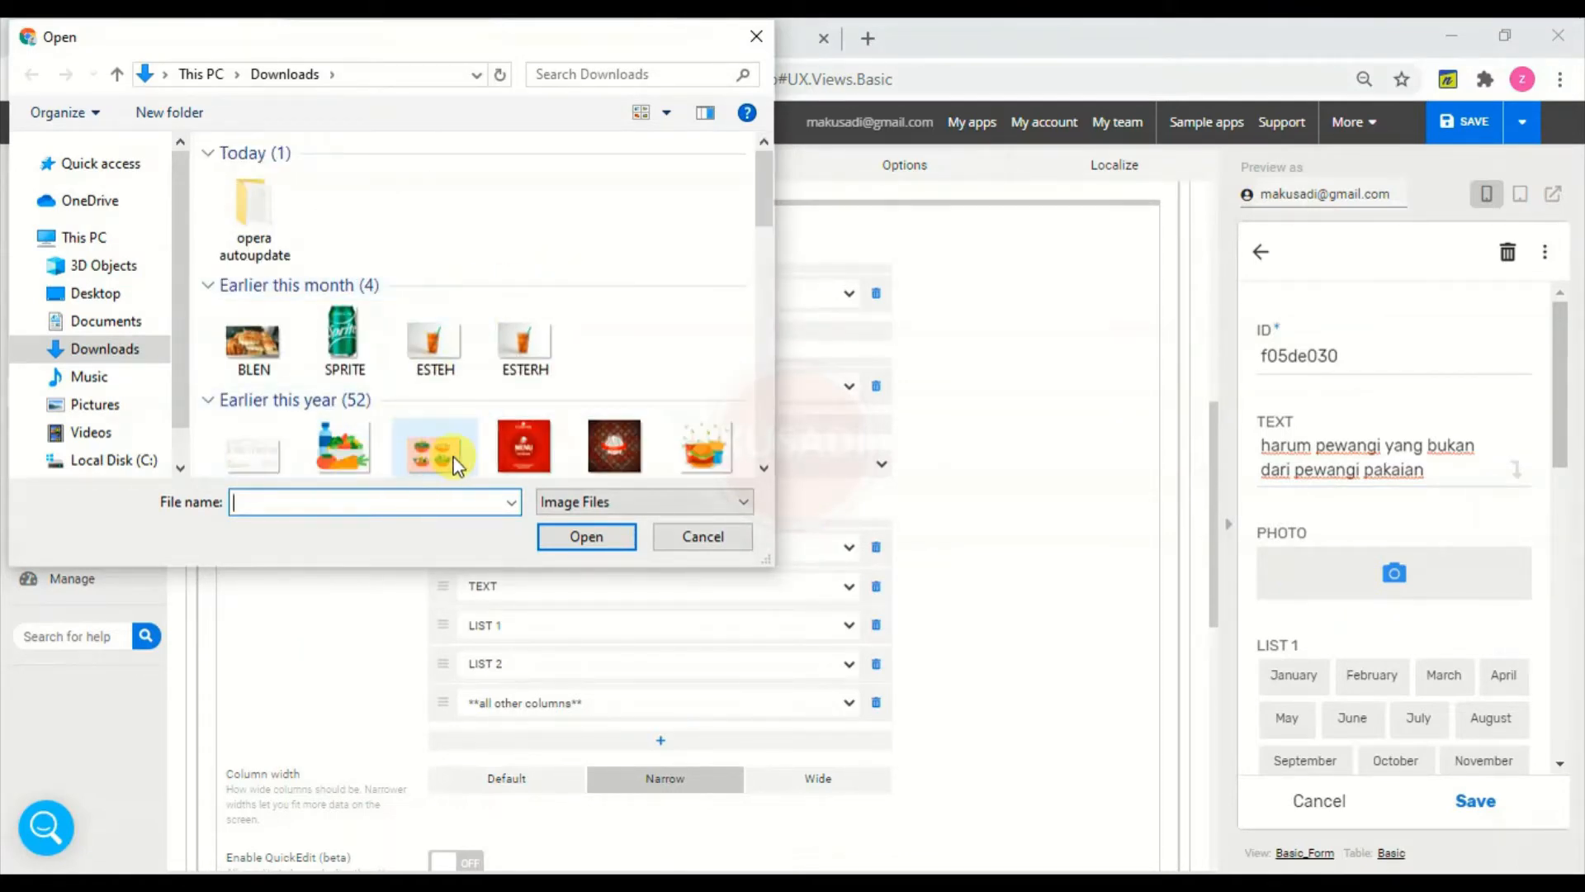
{"action": "left_click", "coordinate": [767, 327]}
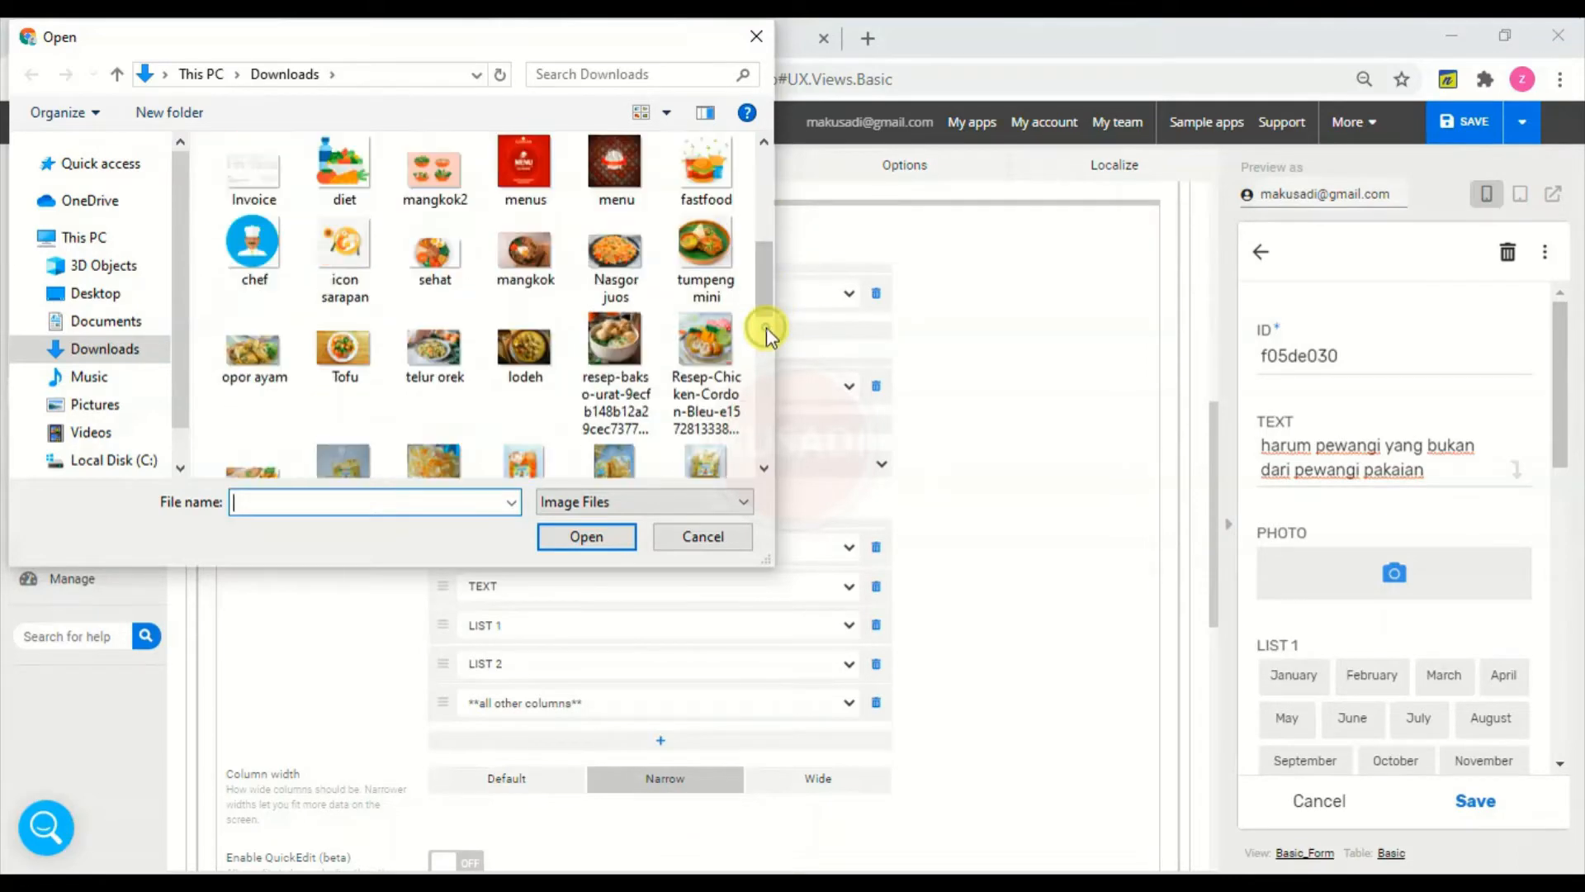
{"action": "left_click", "coordinate": [768, 359]}
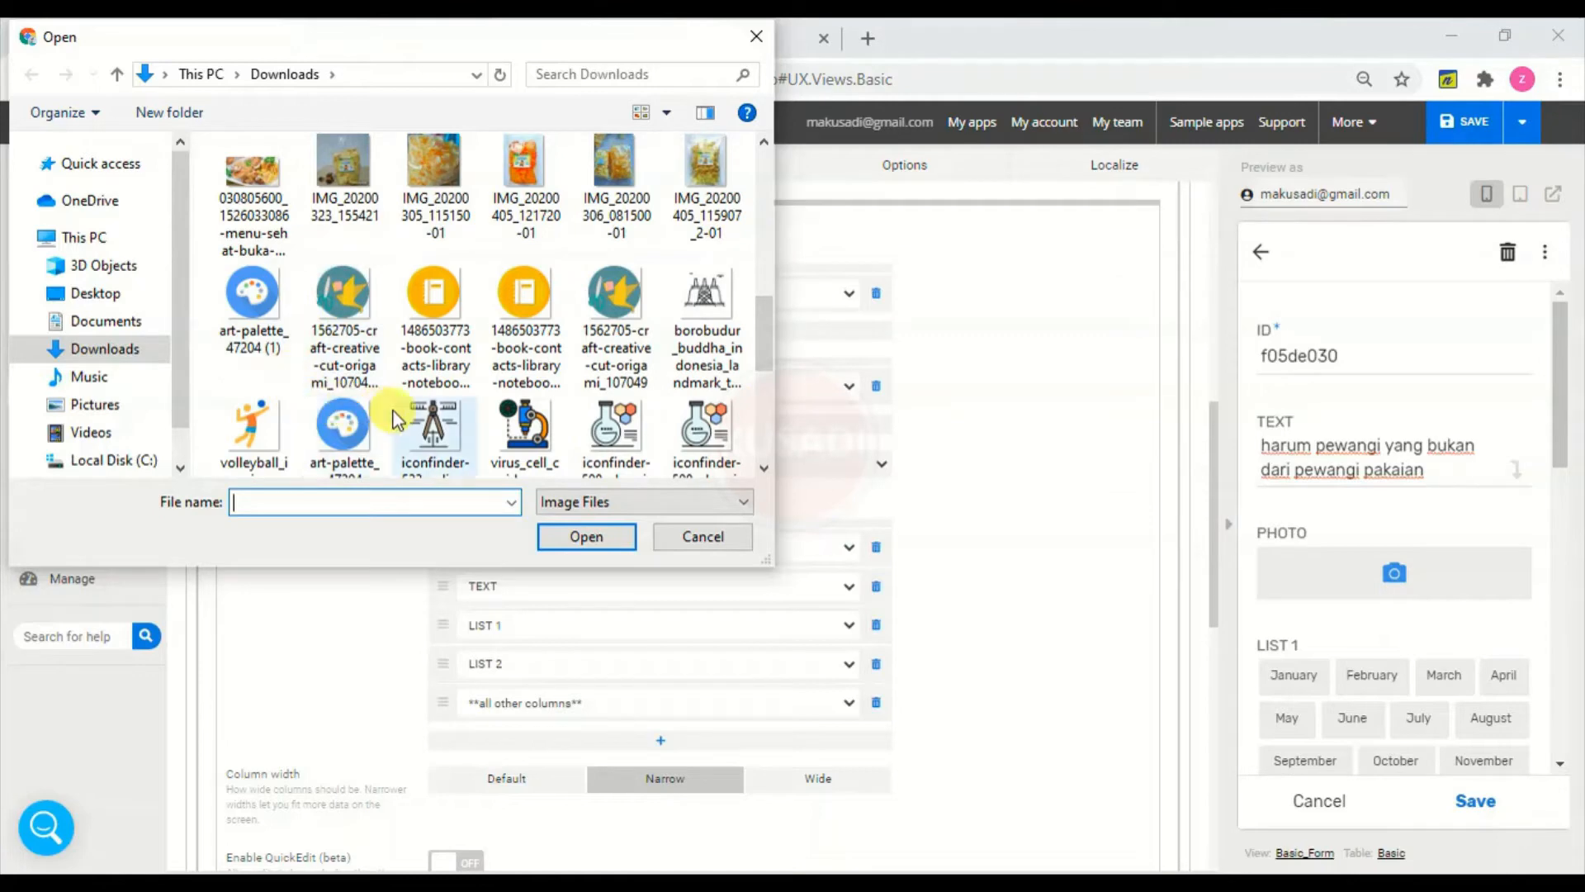
{"action": "double_click", "coordinate": [615, 429]}
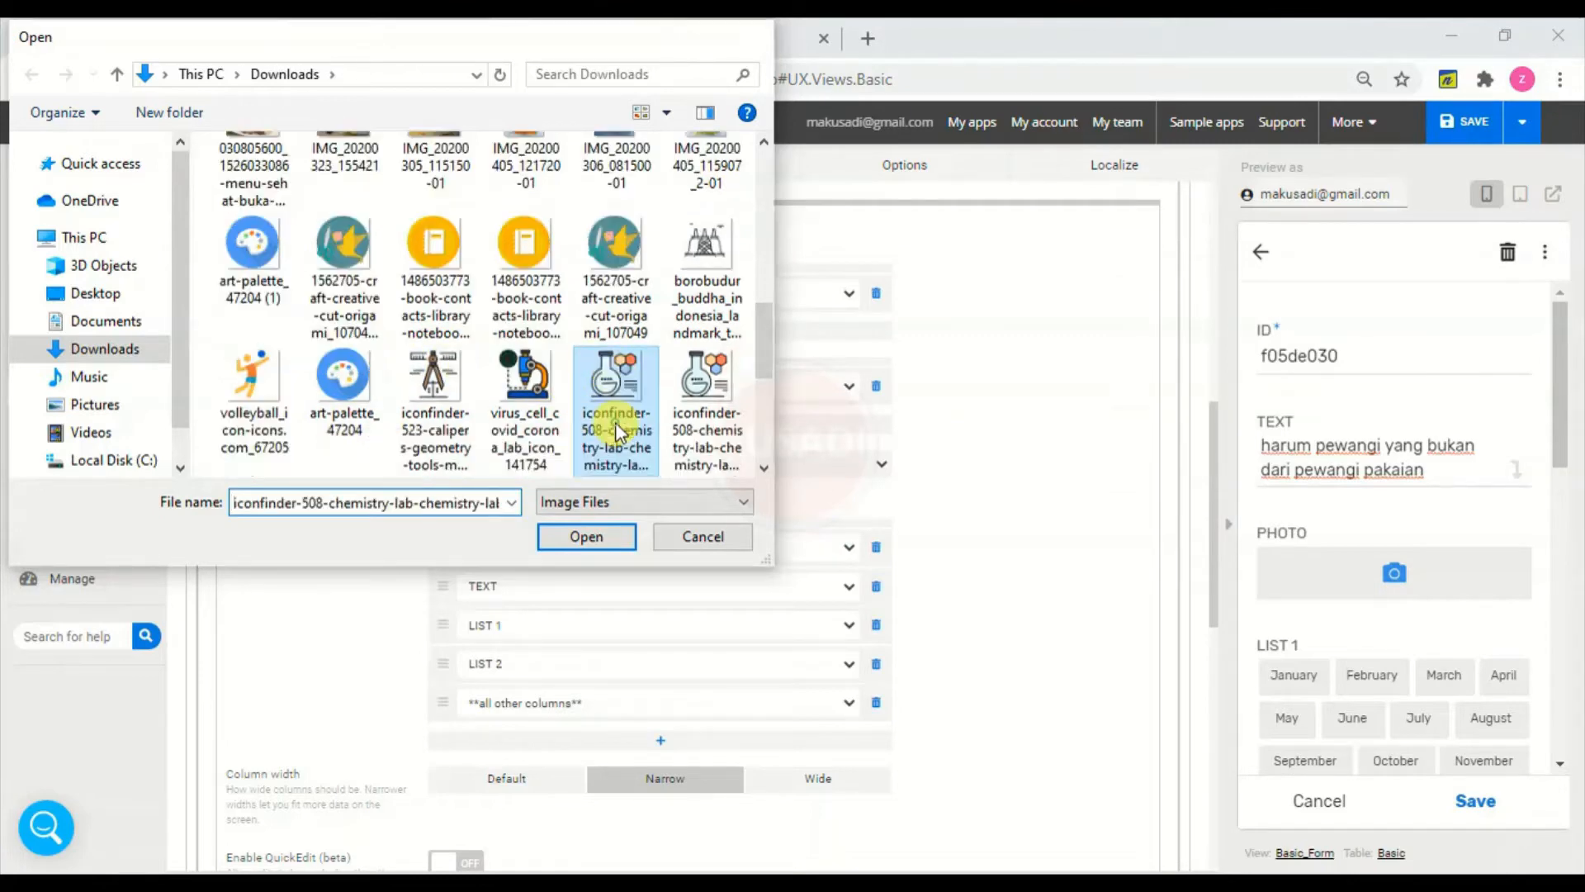
- Set the new entry's LIST 1 to November and its LIST 2 to 4
{"action": "left_click", "coordinate": [1563, 568]}
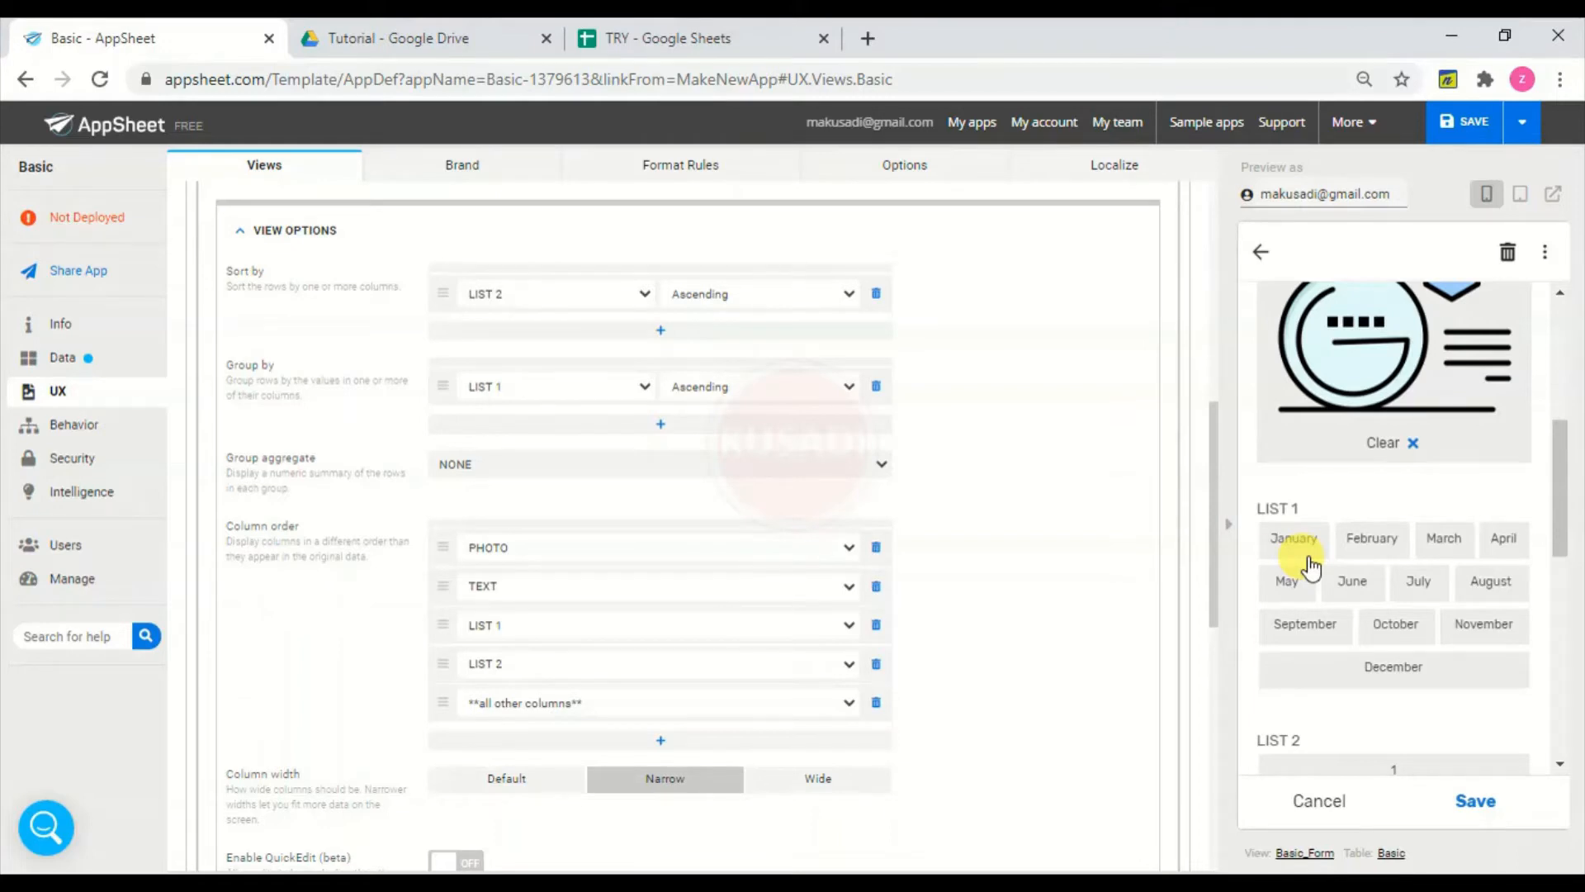
{"action": "left_click", "coordinate": [1453, 634]}
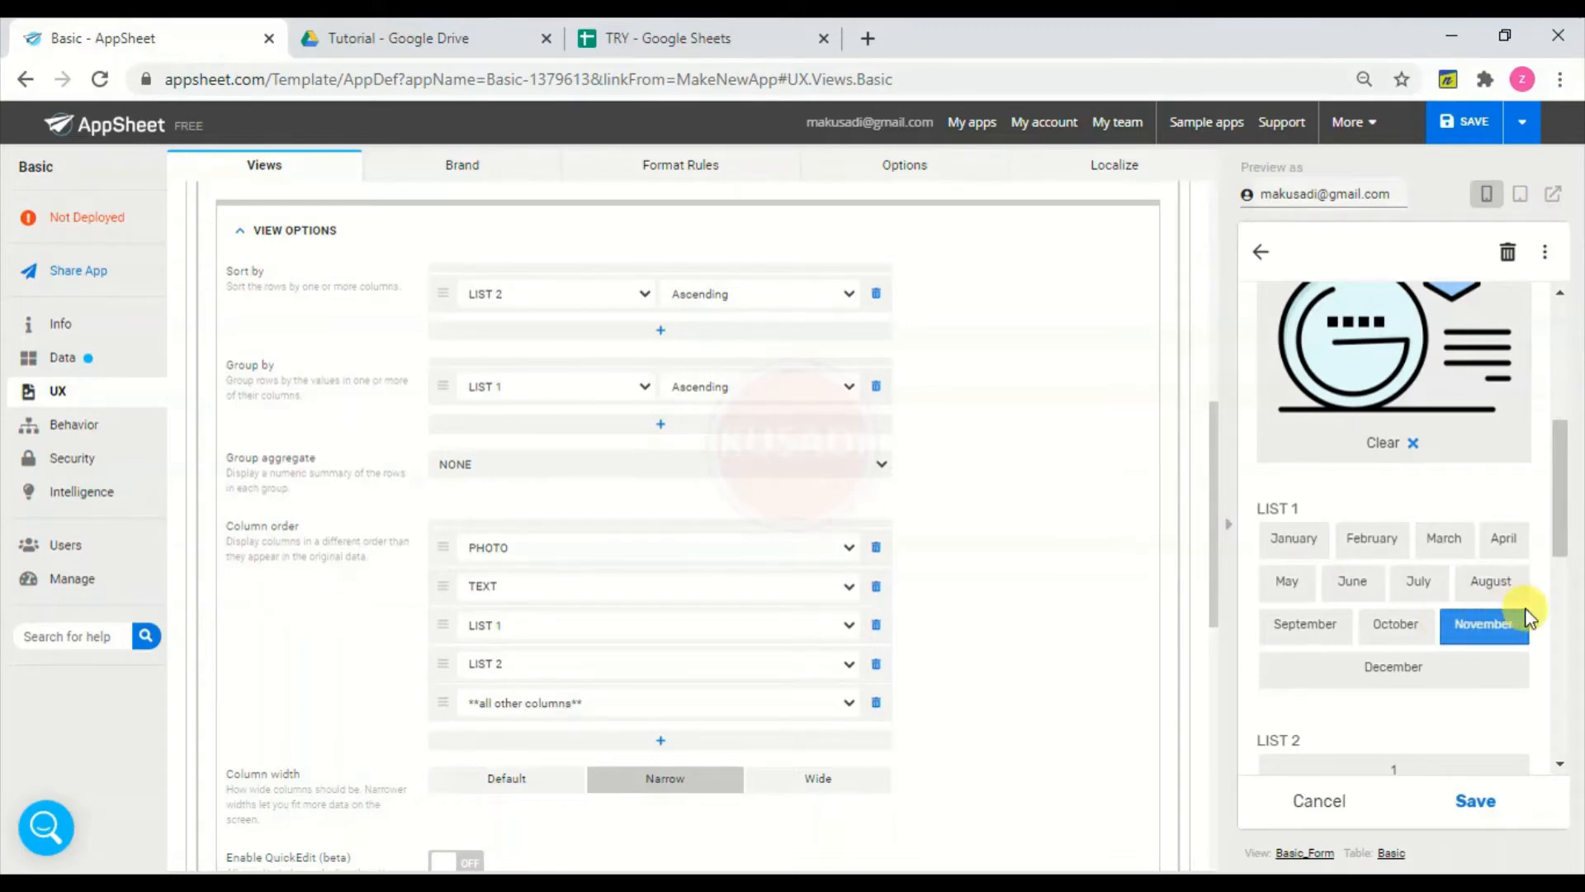
{"action": "left_click", "coordinate": [1563, 631]}
{"action": "scroll", "coordinate": [1563, 632], "scroll_direction": "down", "scroll_amount": 1}
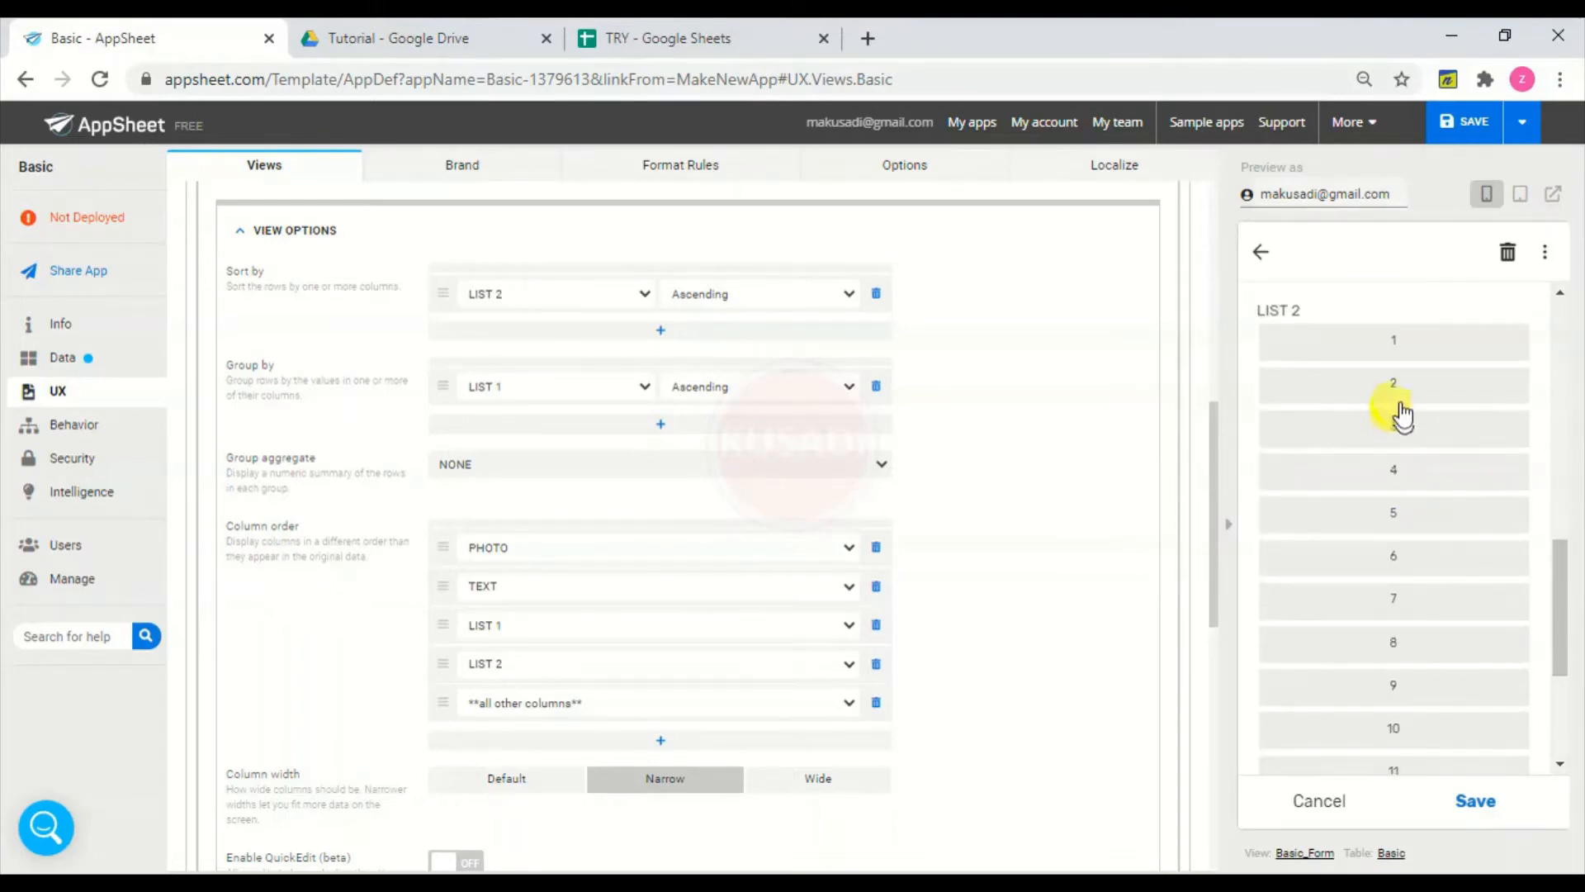
{"action": "left_click", "coordinate": [1404, 472]}
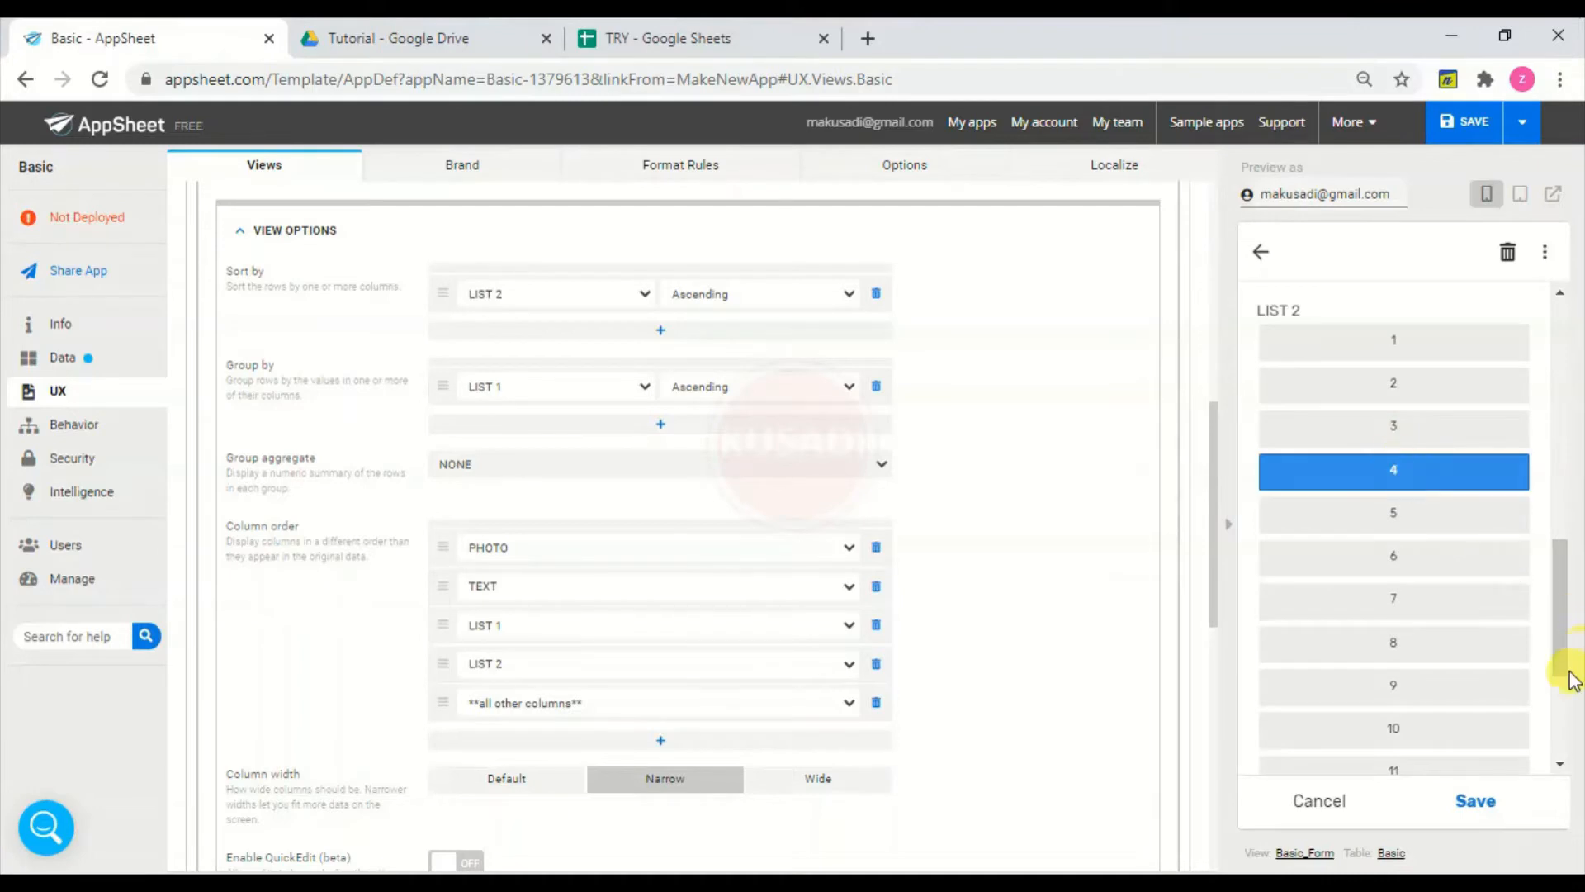
- Set the new entry's LIST 3 to 90 and save the entry
{"action": "left_click", "coordinate": [1563, 703]}
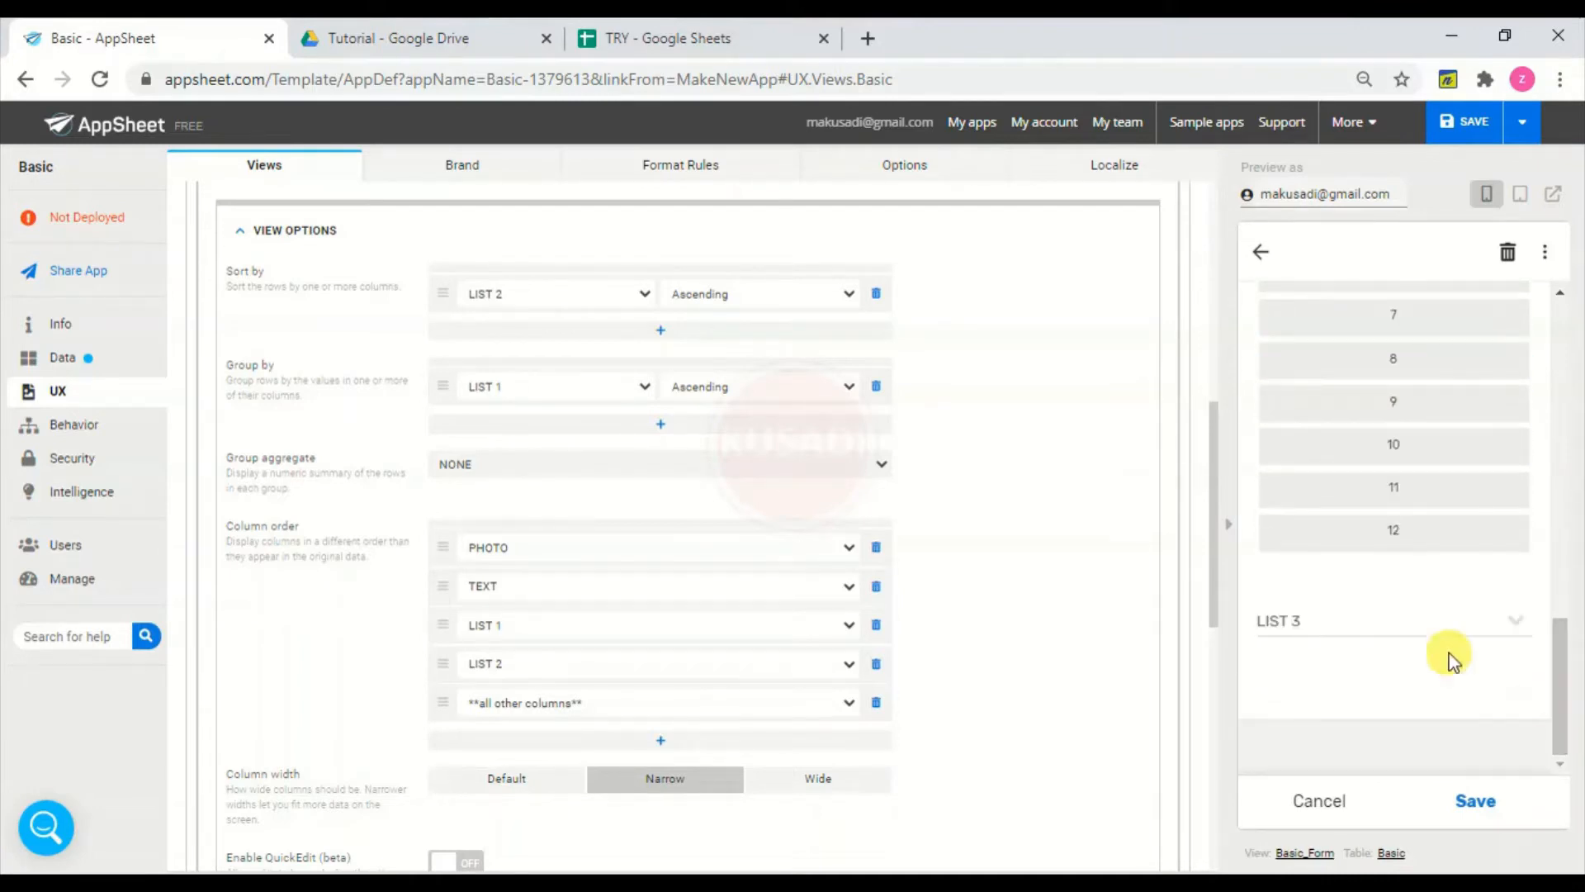
{"action": "left_click", "coordinate": [1426, 618]}
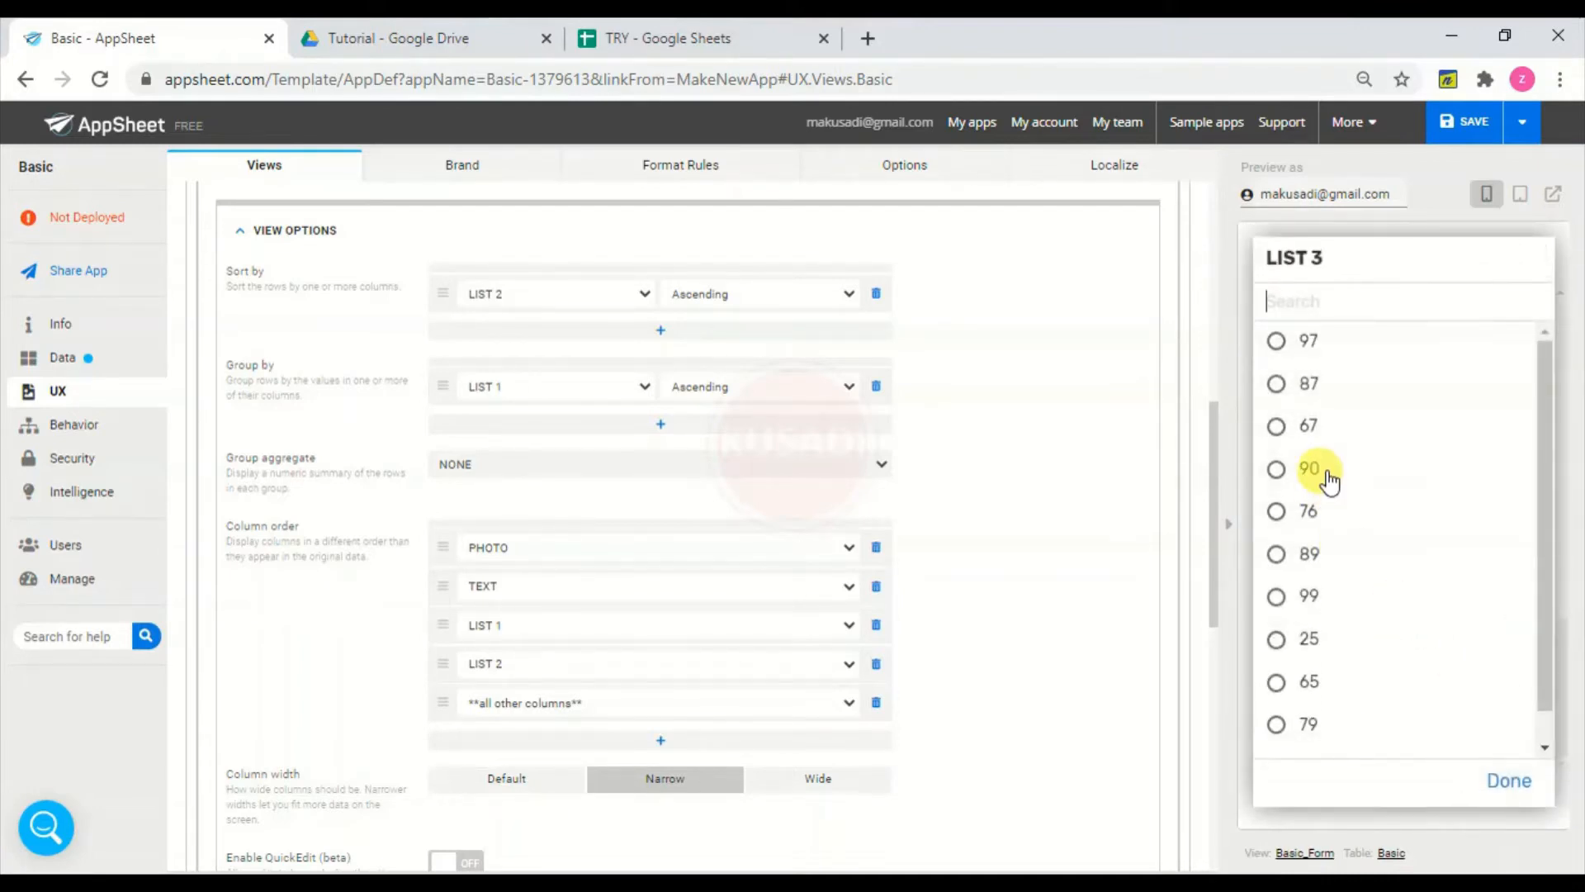
{"action": "left_click", "coordinate": [1325, 476]}
{"action": "left_click", "coordinate": [1477, 803]}
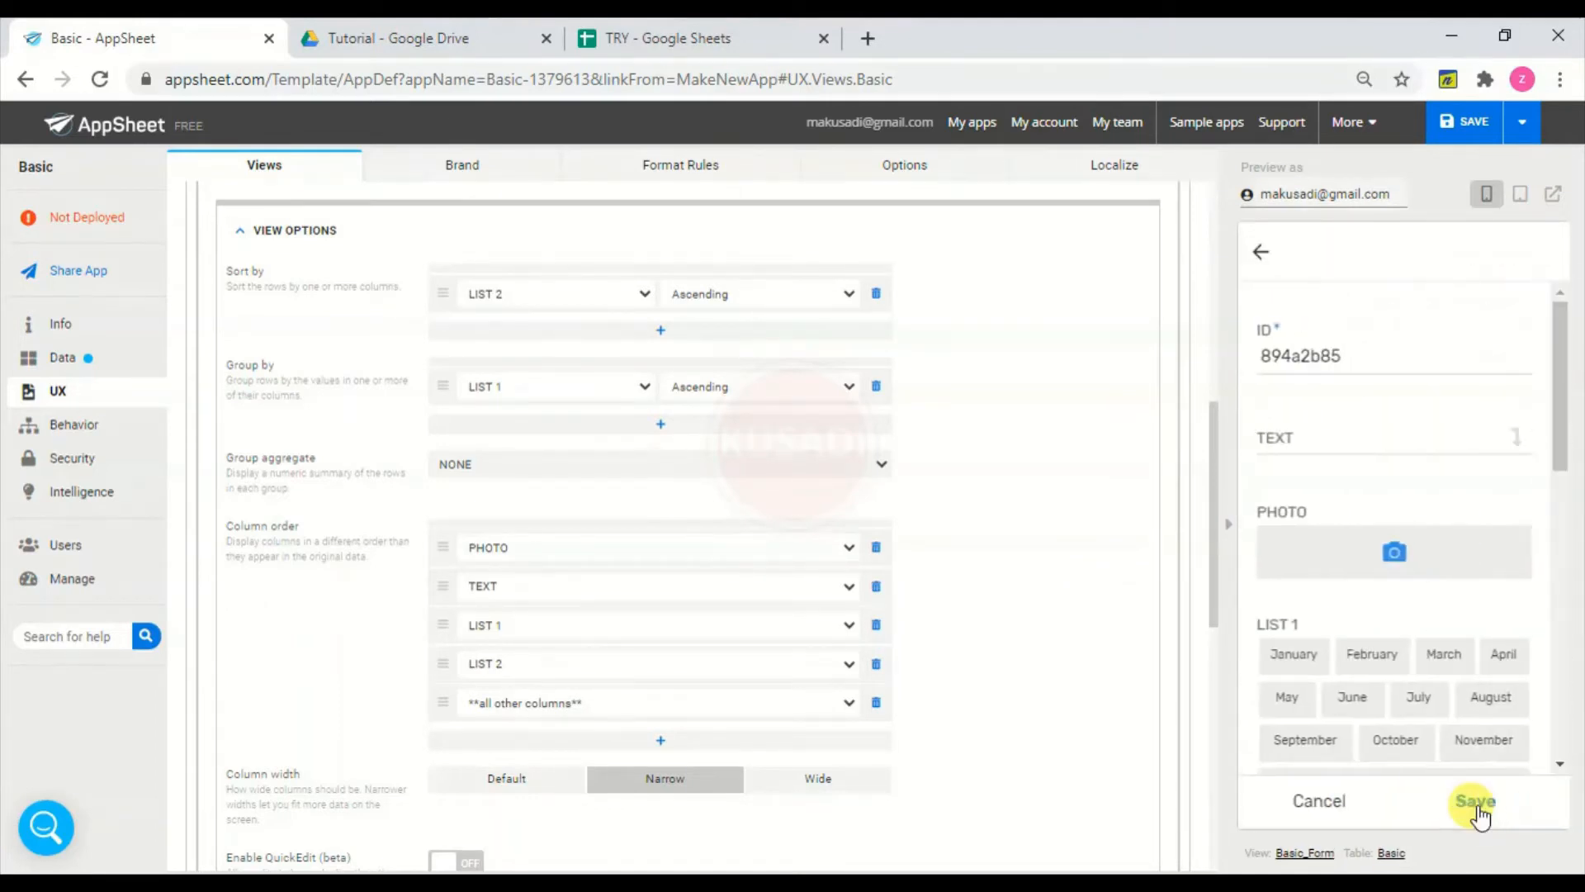
- Enter "jangan pernah mengambil apa yang belum dibeli" as the TEXT of the next entry
{"action": "left_click", "coordinate": [1403, 440]}
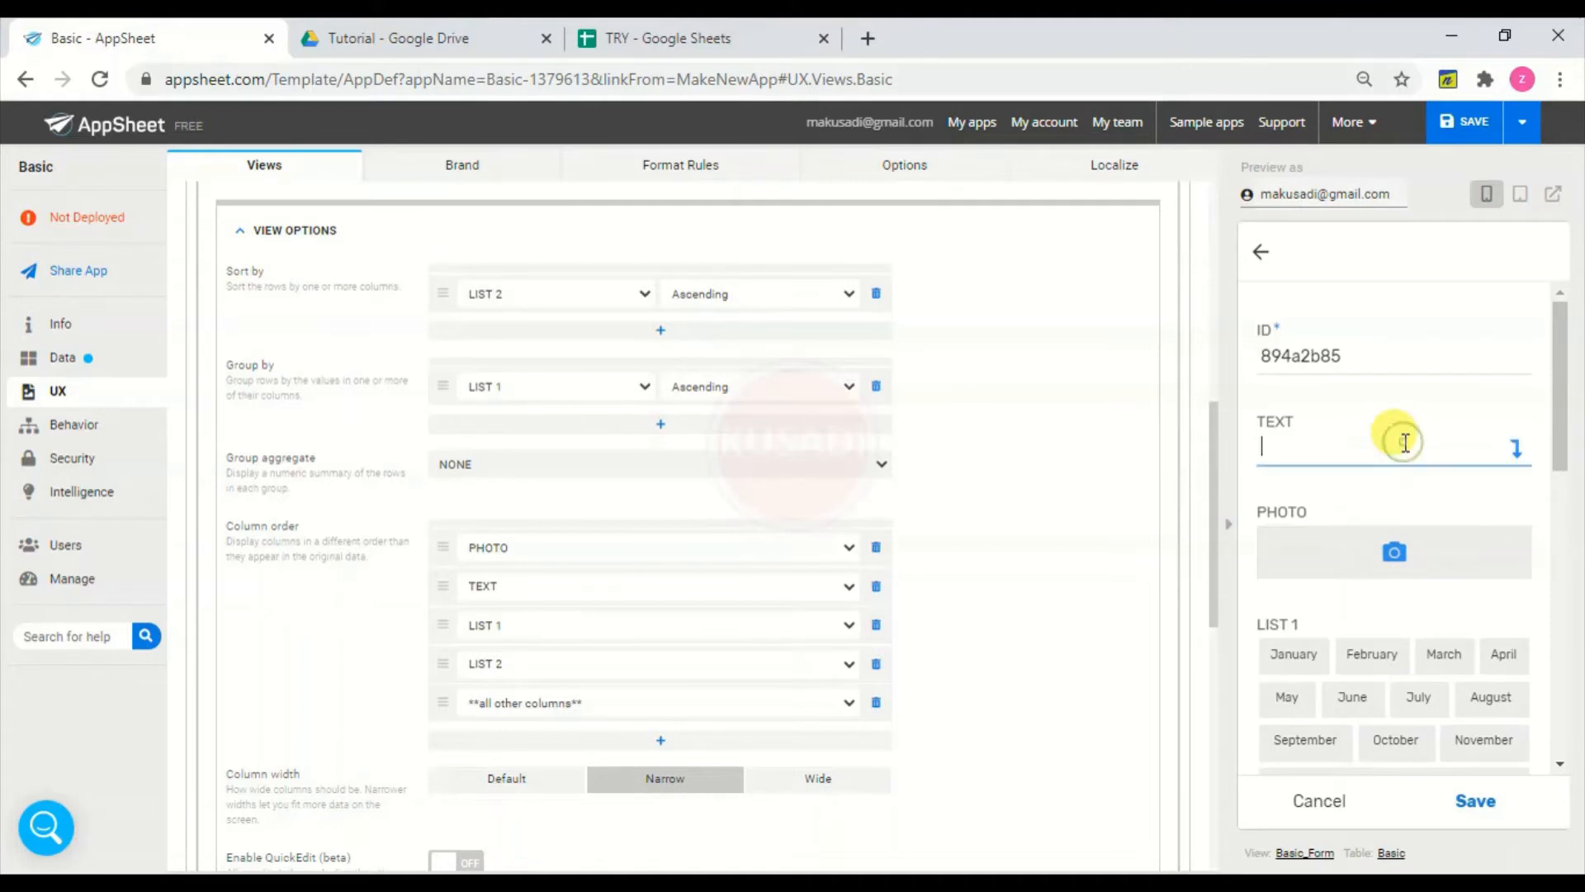
{"action": "type", "text": "jangan perna"}
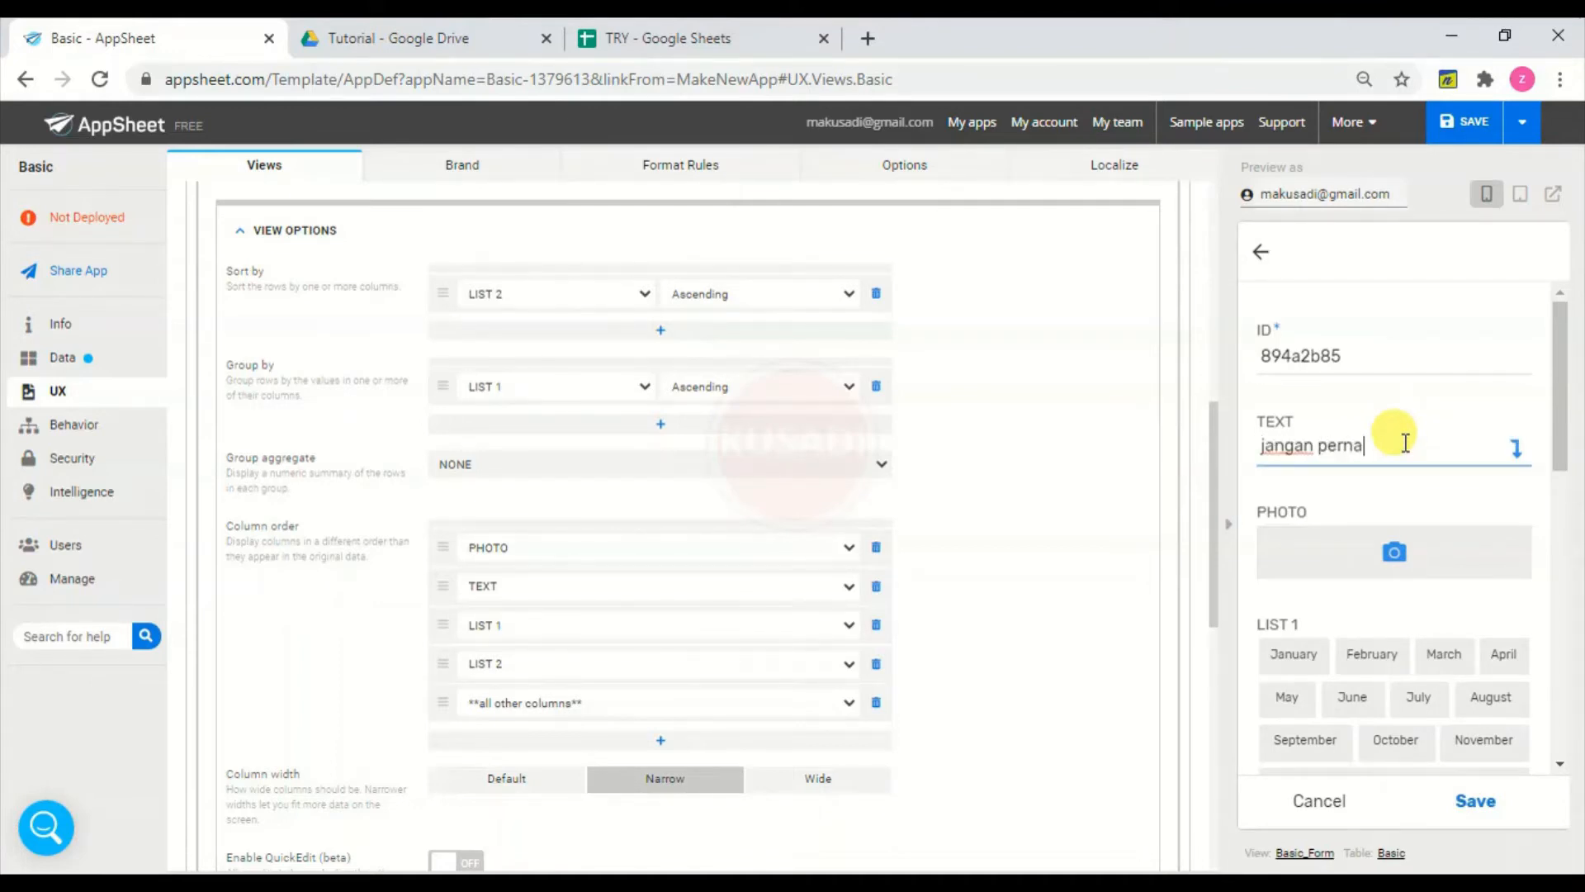
{"action": "type", "text": "h mengambil apa yang belum dibeli"}
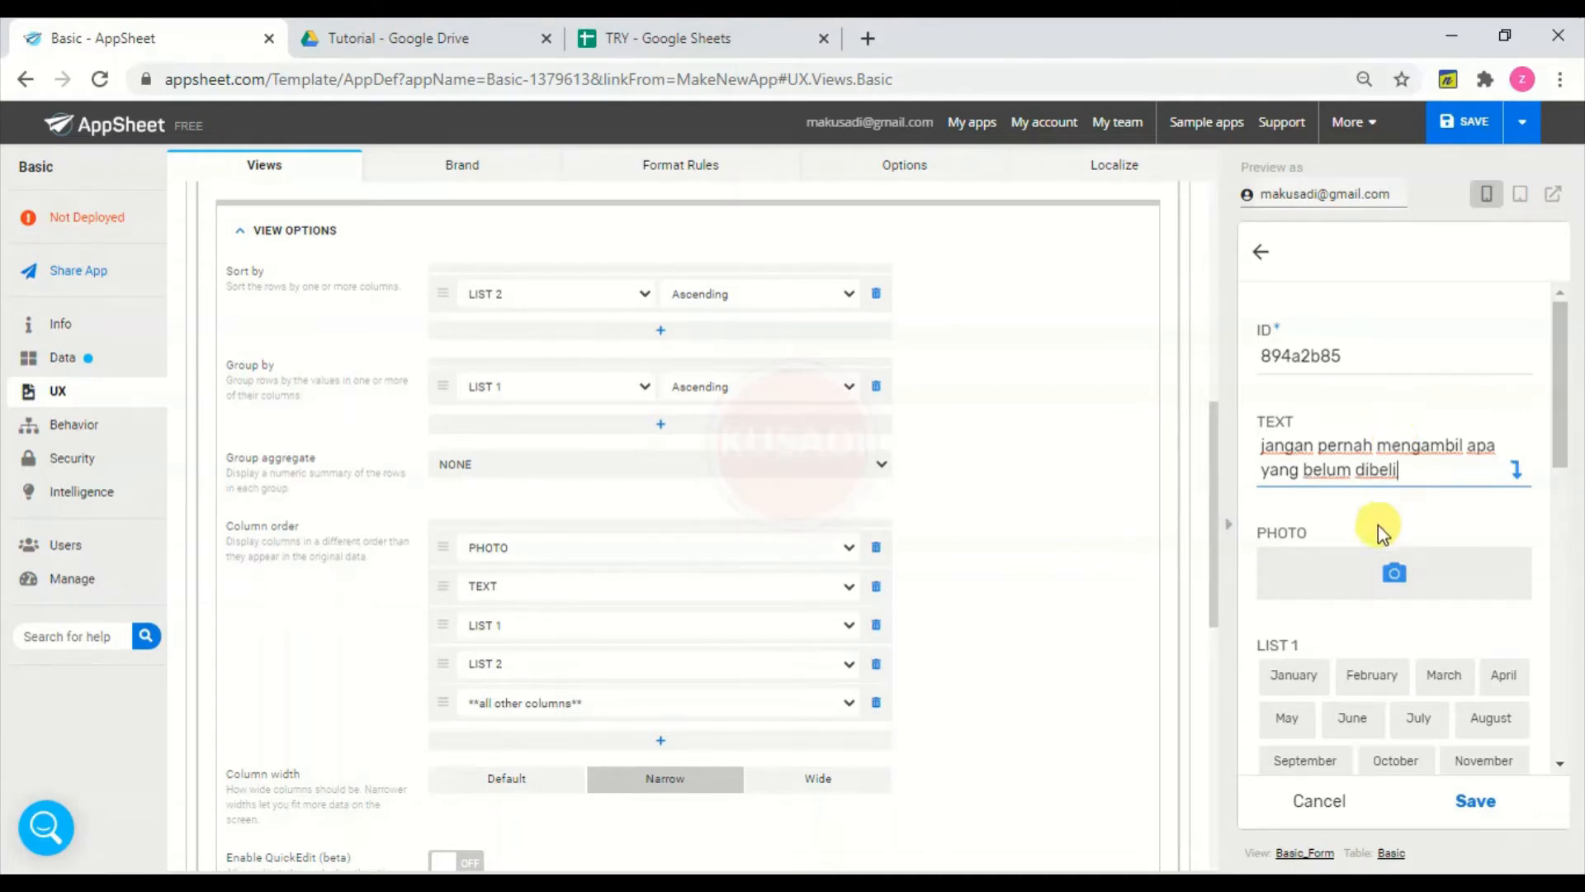
- Attach the iconfinder-523-calipers-geometry image from the Downloads folder as the entry's PHOTO
{"action": "left_click", "coordinate": [1370, 581]}
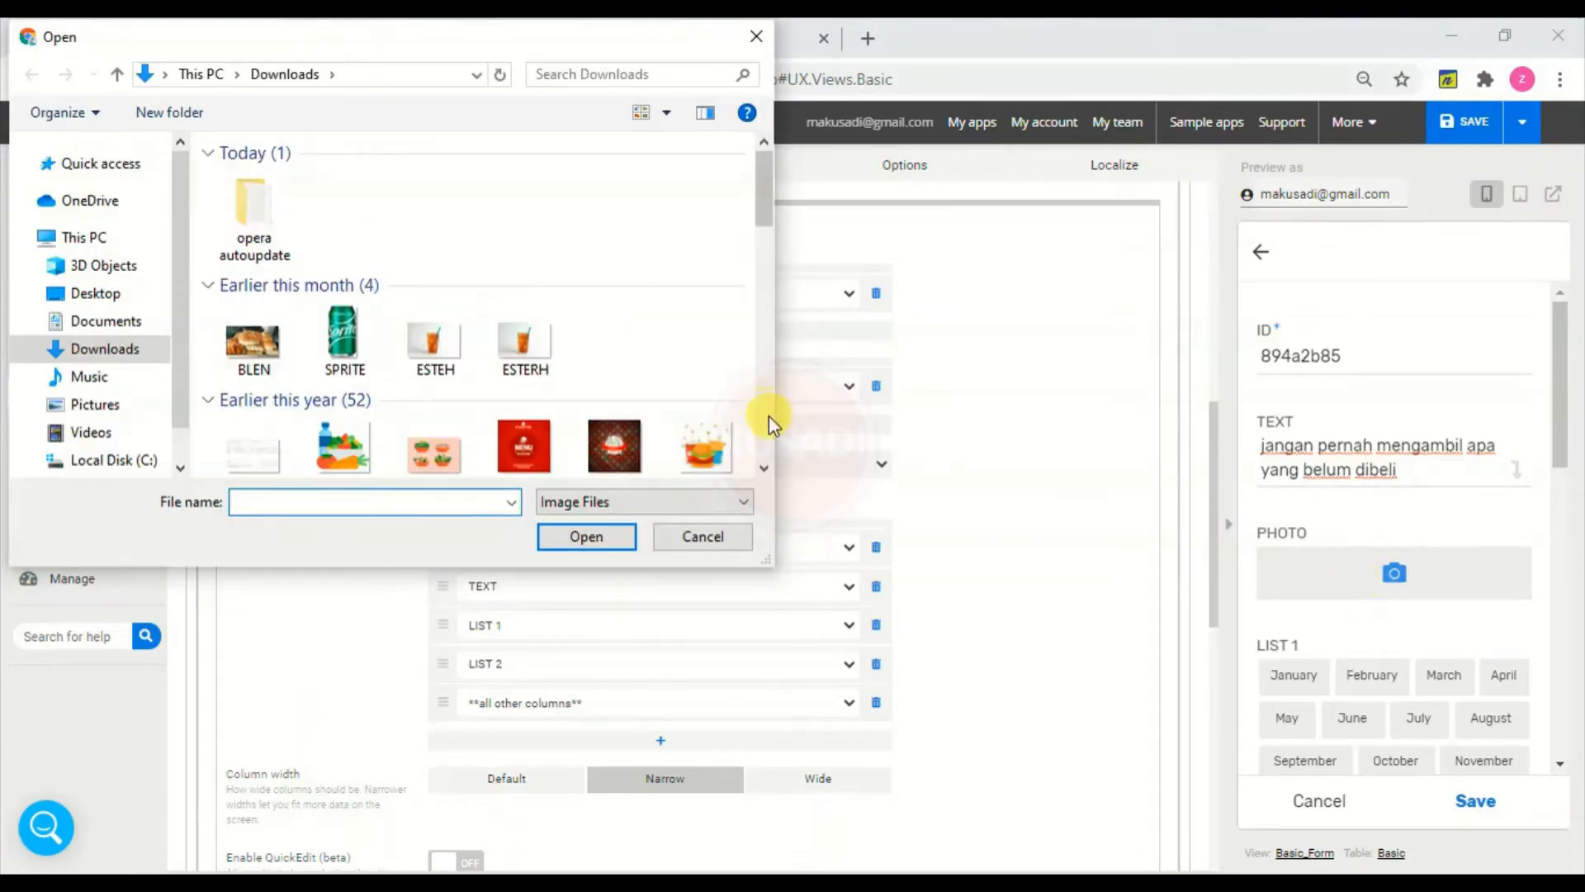
{"action": "scroll", "coordinate": [769, 414], "scroll_direction": "down", "scroll_amount": 3}
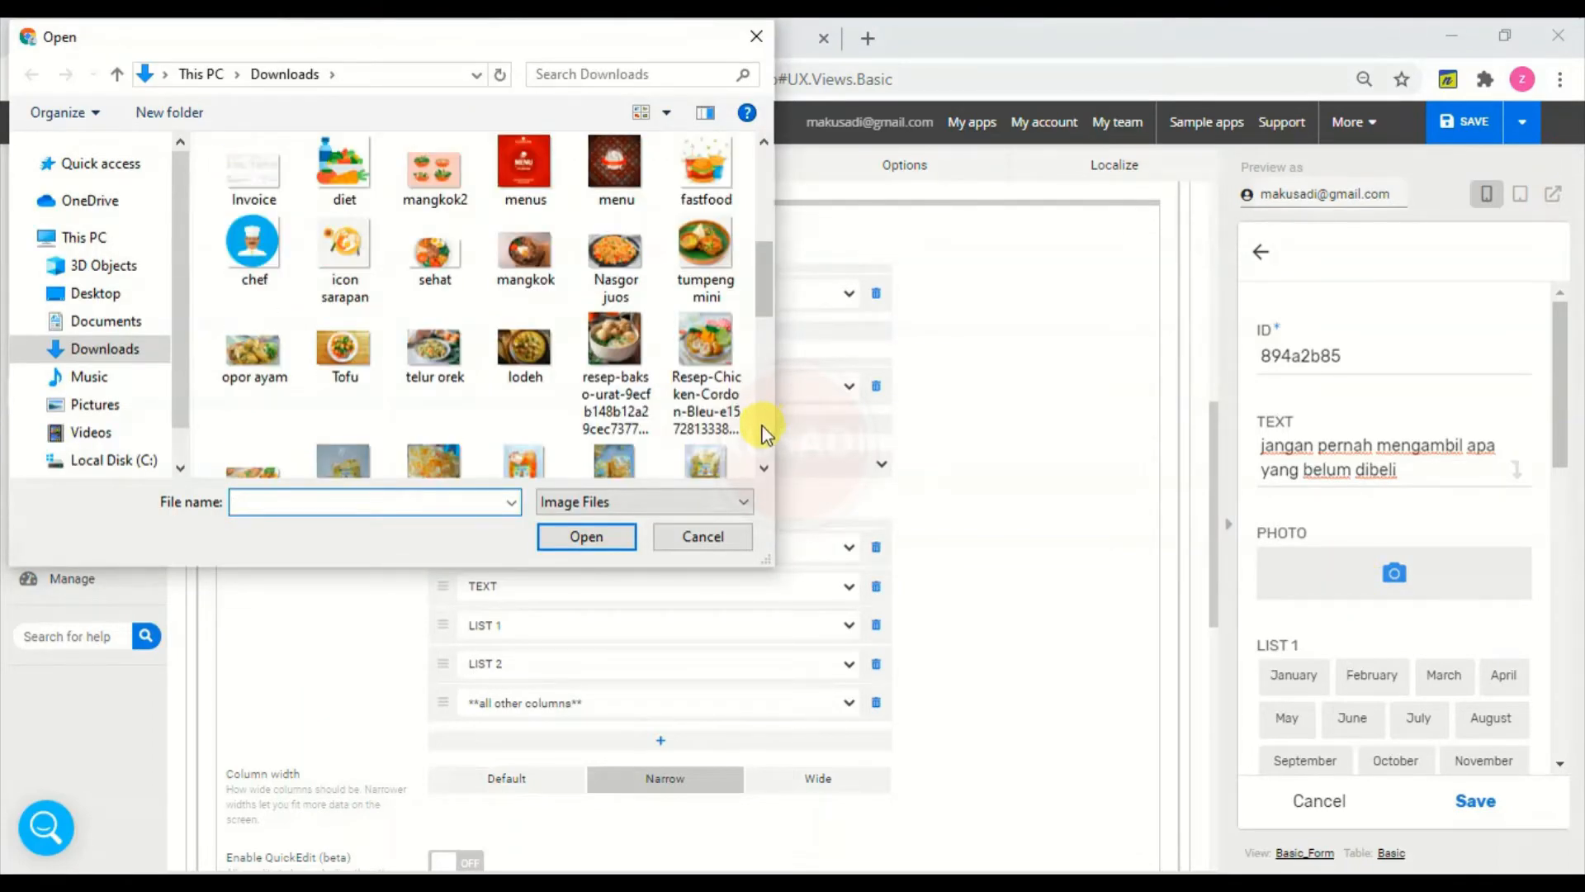
{"action": "scroll", "coordinate": [764, 428], "scroll_direction": "down", "scroll_amount": 5}
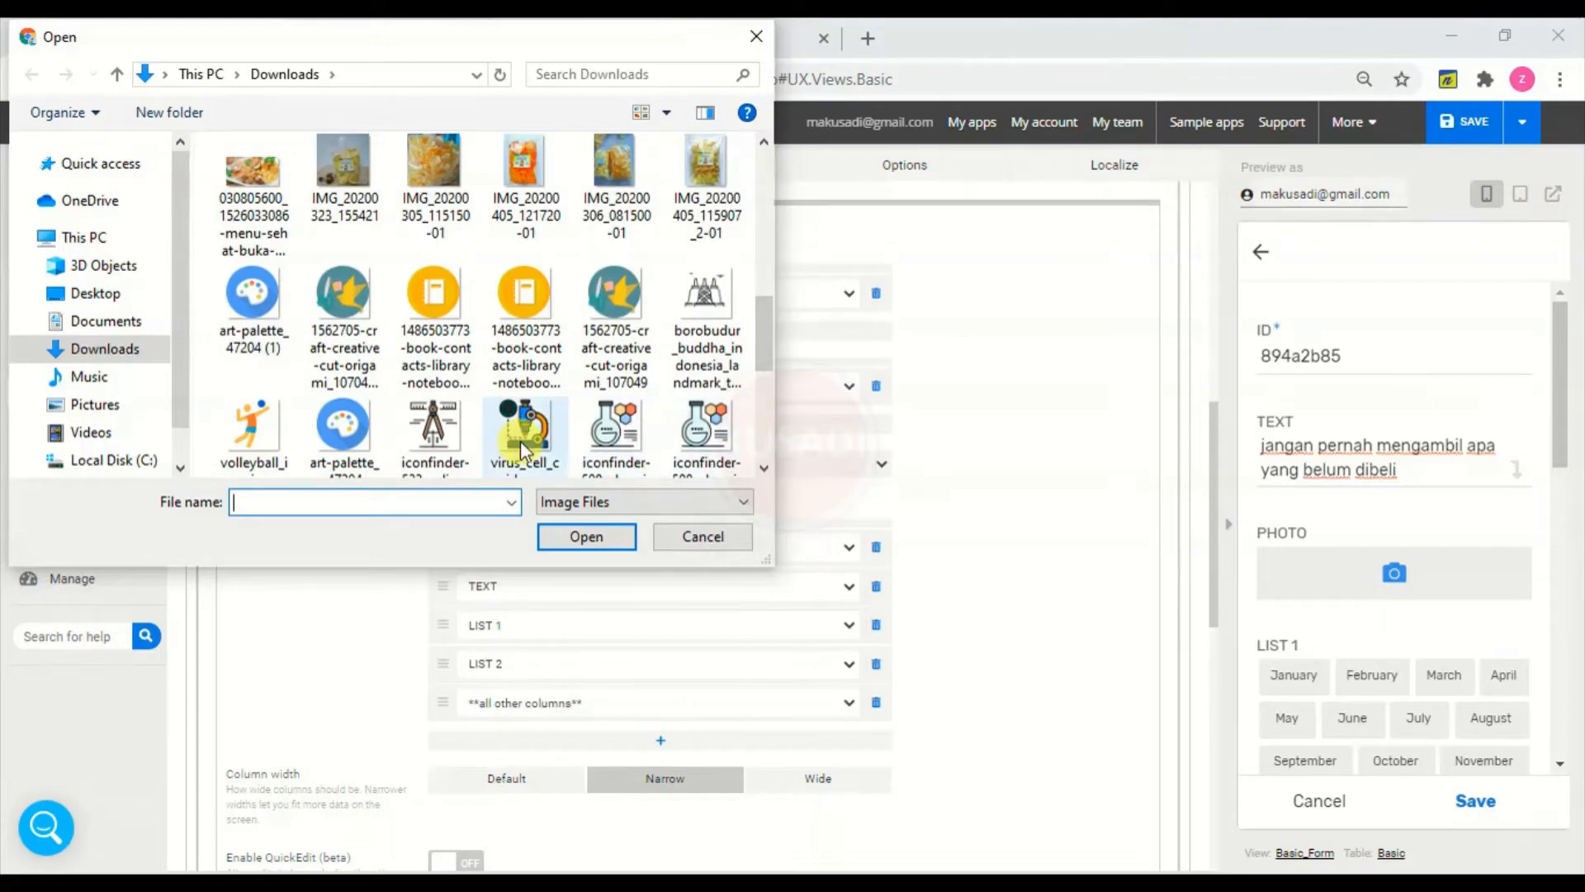
{"action": "double_click", "coordinate": [431, 436]}
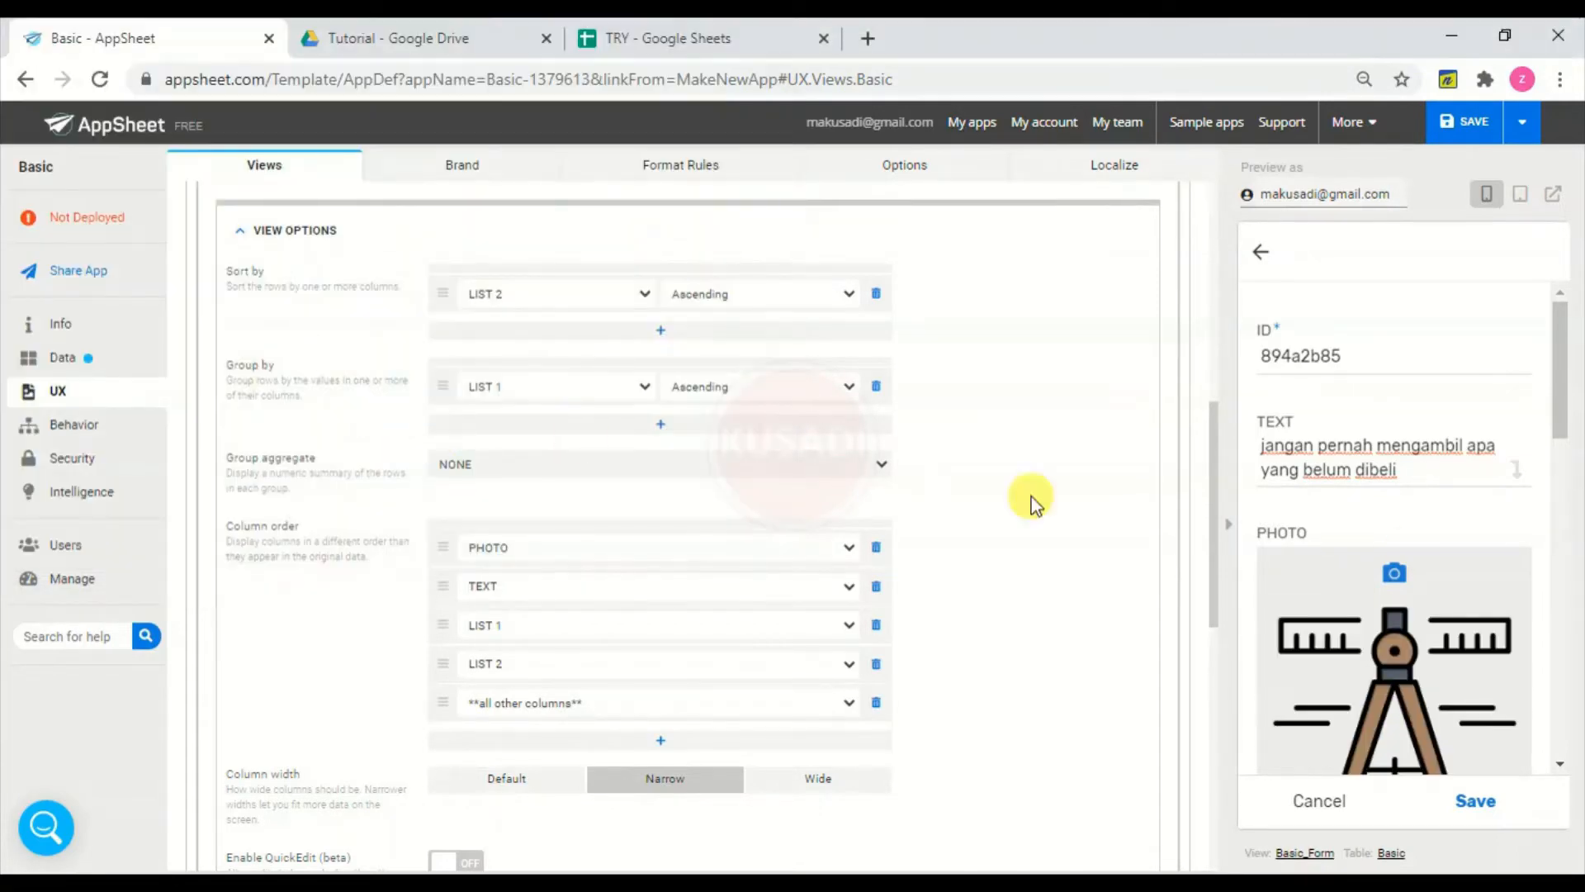
{"action": "left_click", "coordinate": [1395, 573]}
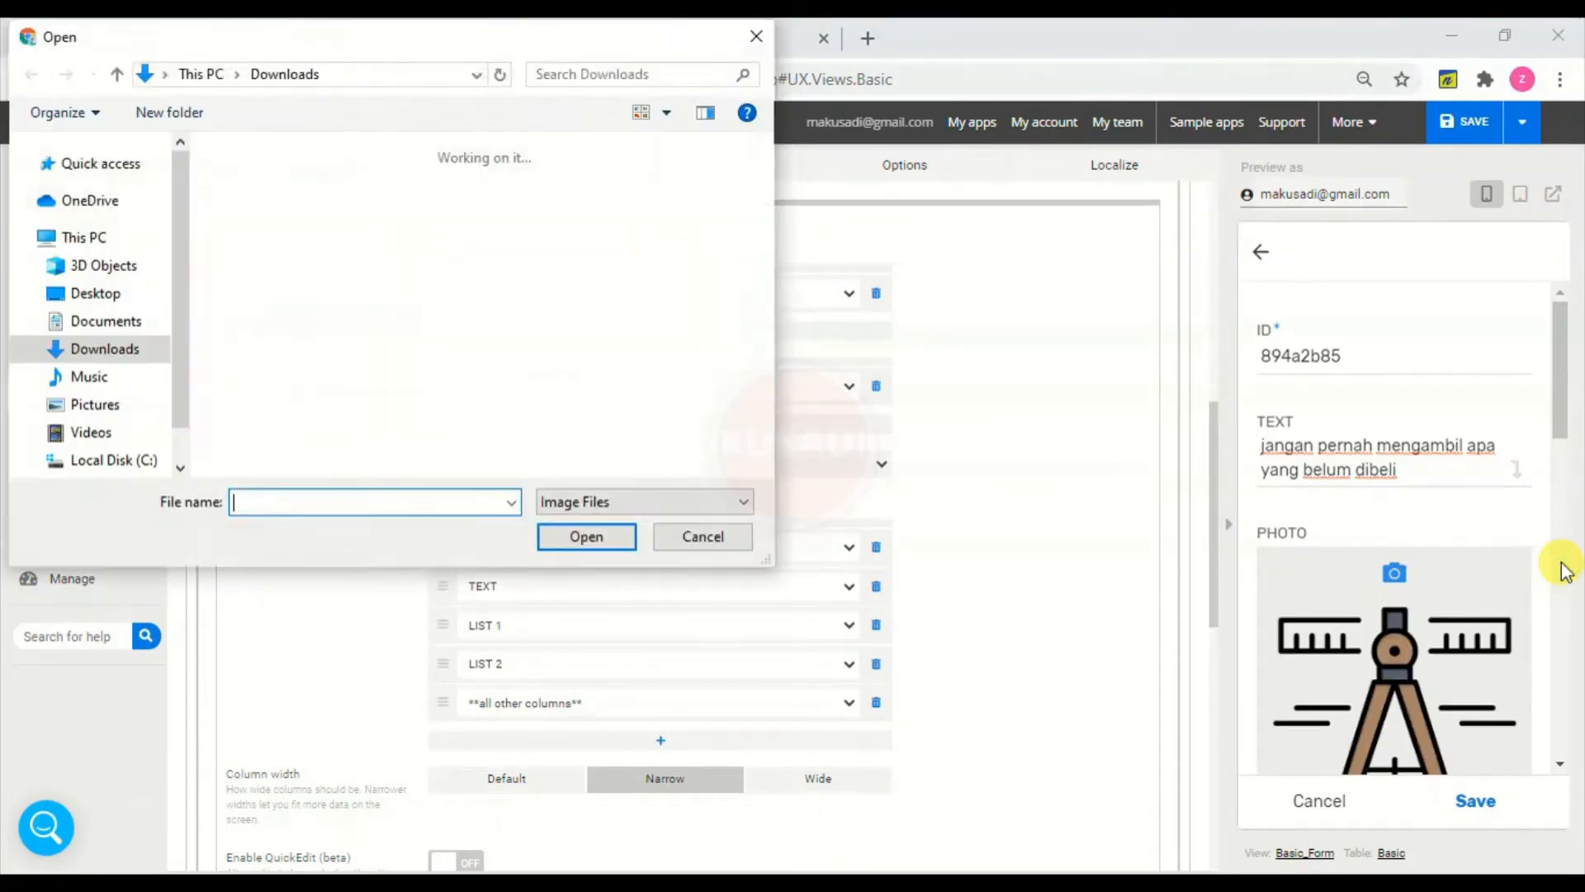
{"action": "left_click", "coordinate": [728, 542]}
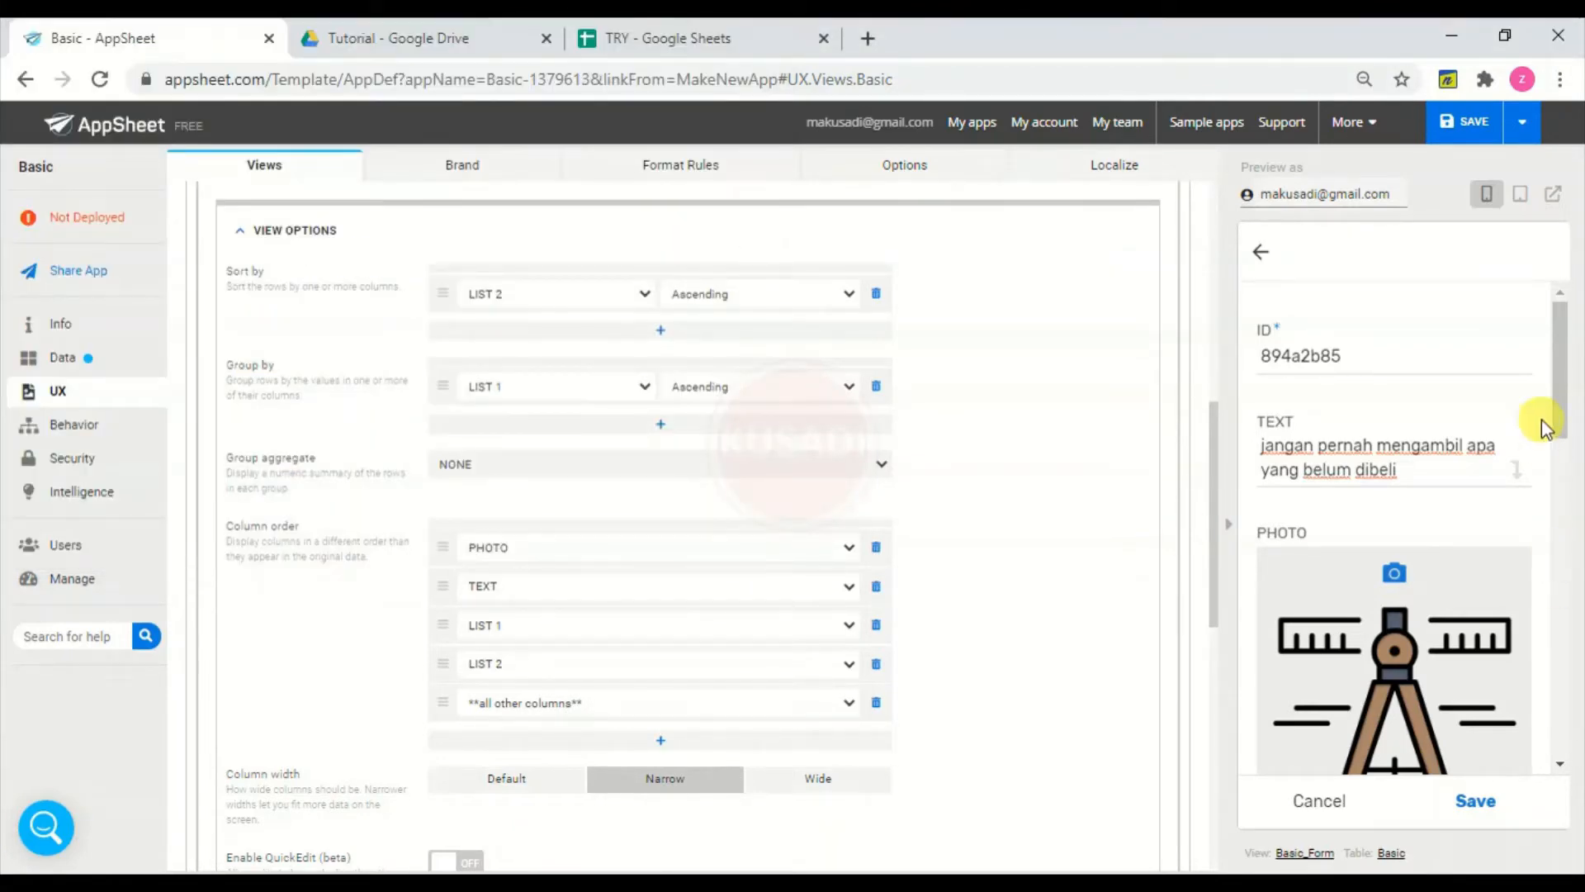
- Set the calipers entry's LIST 1 to November and its LIST 2 to 1
{"action": "left_click_drag", "start_coordinate": [1547, 428], "coordinate": [1567, 576]}
{"action": "left_click", "coordinate": [1483, 506]}
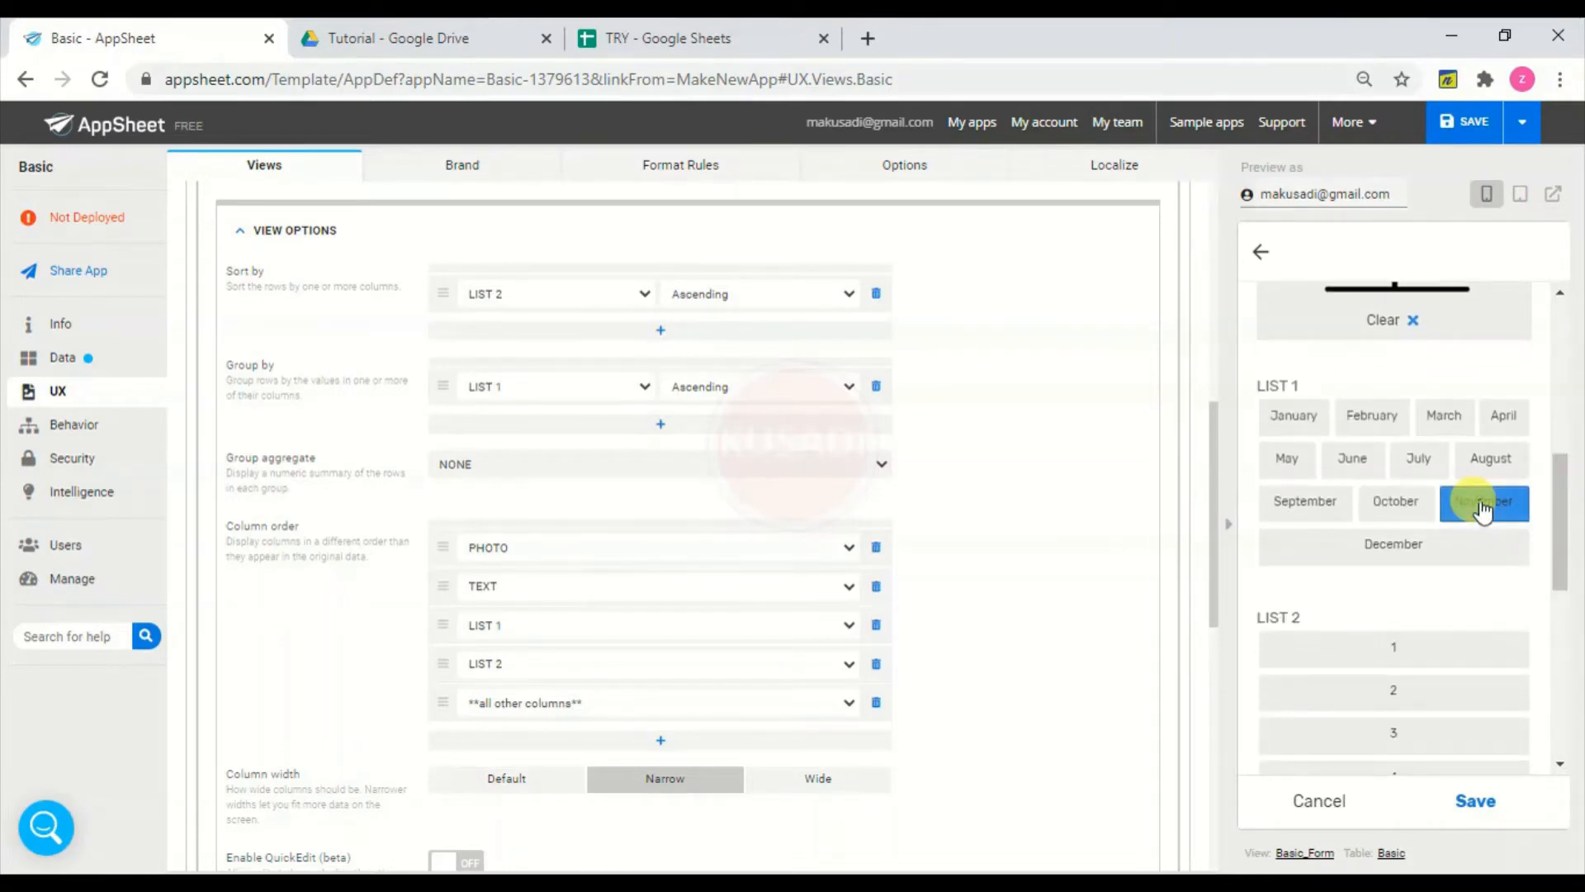
{"action": "left_click_drag", "start_coordinate": [1567, 547], "coordinate": [1560, 608]}
{"action": "left_click", "coordinate": [1410, 371]}
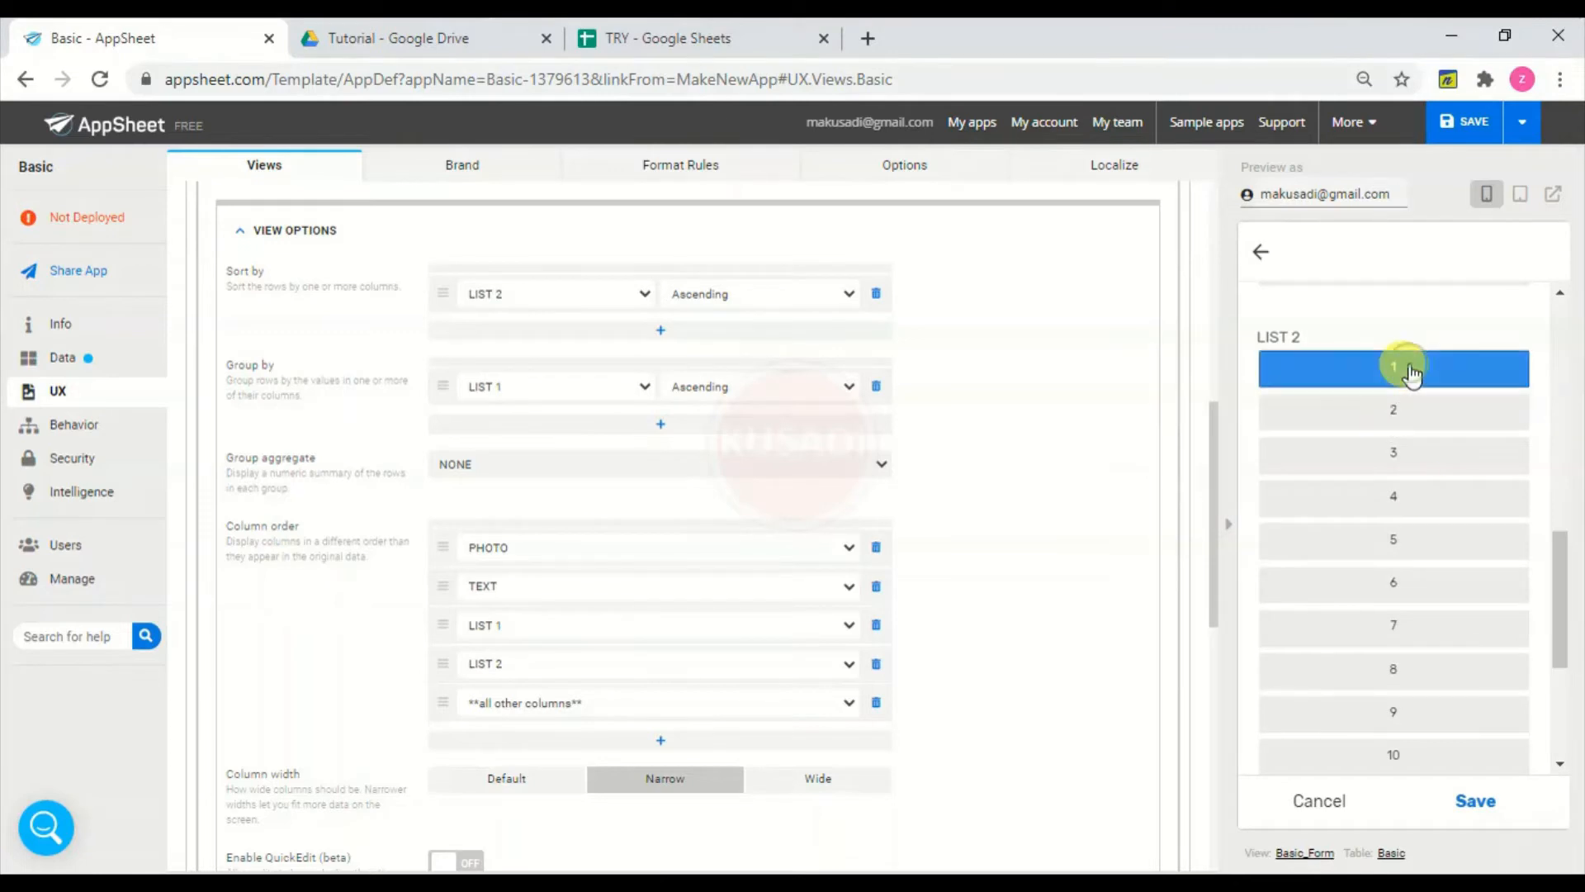
- Set the calipers entry's LIST 3 to 90 and save the entry
{"action": "left_click_drag", "start_coordinate": [1561, 570], "coordinate": [1569, 715]}
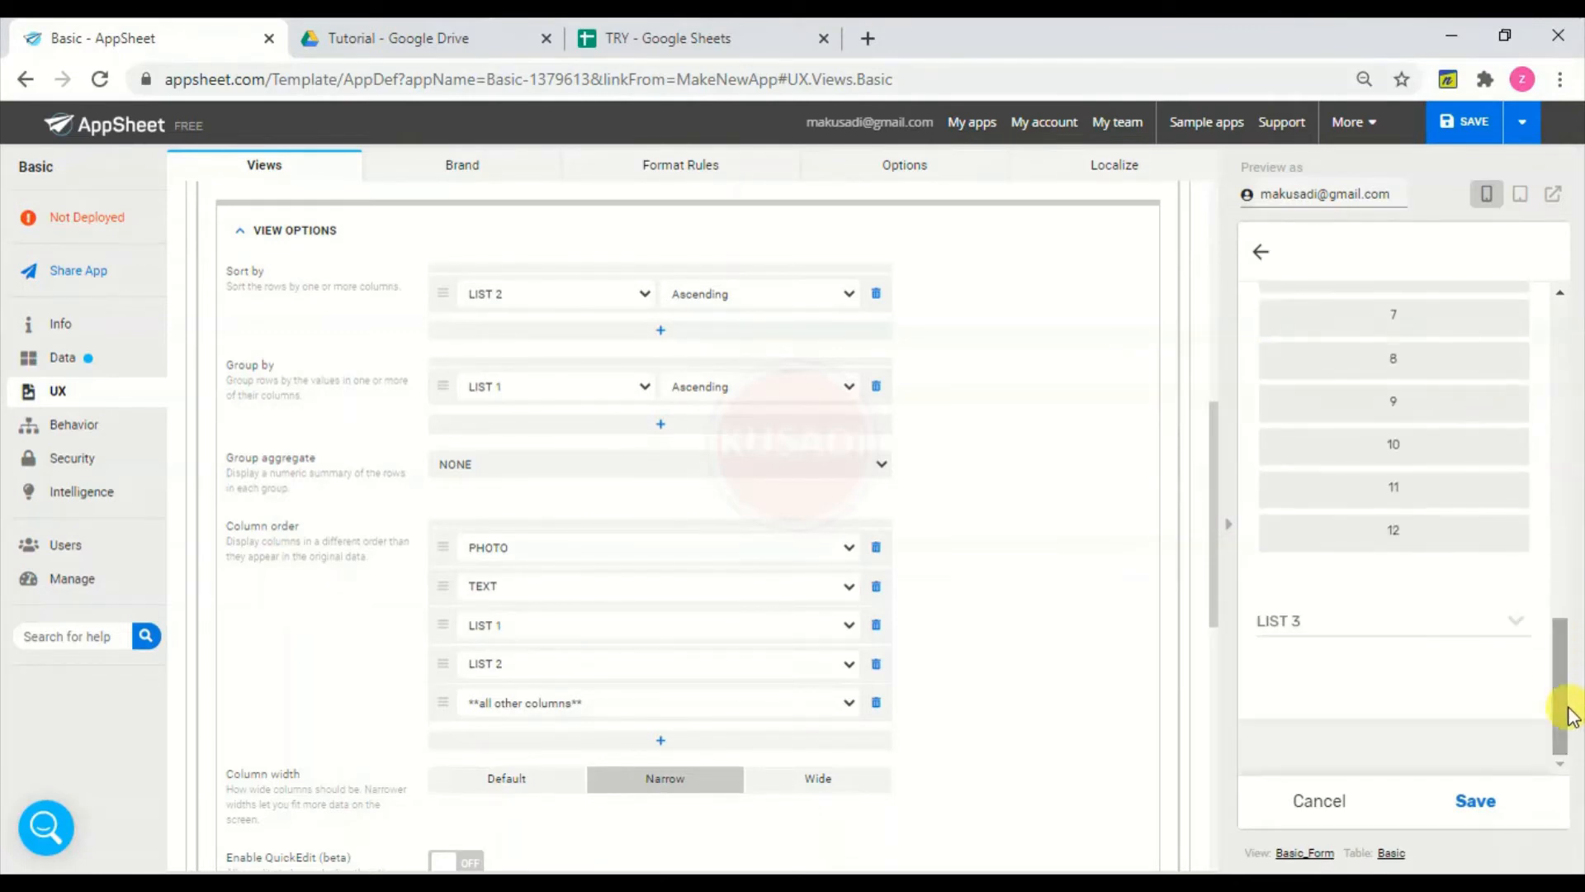
{"action": "left_click", "coordinate": [1441, 627]}
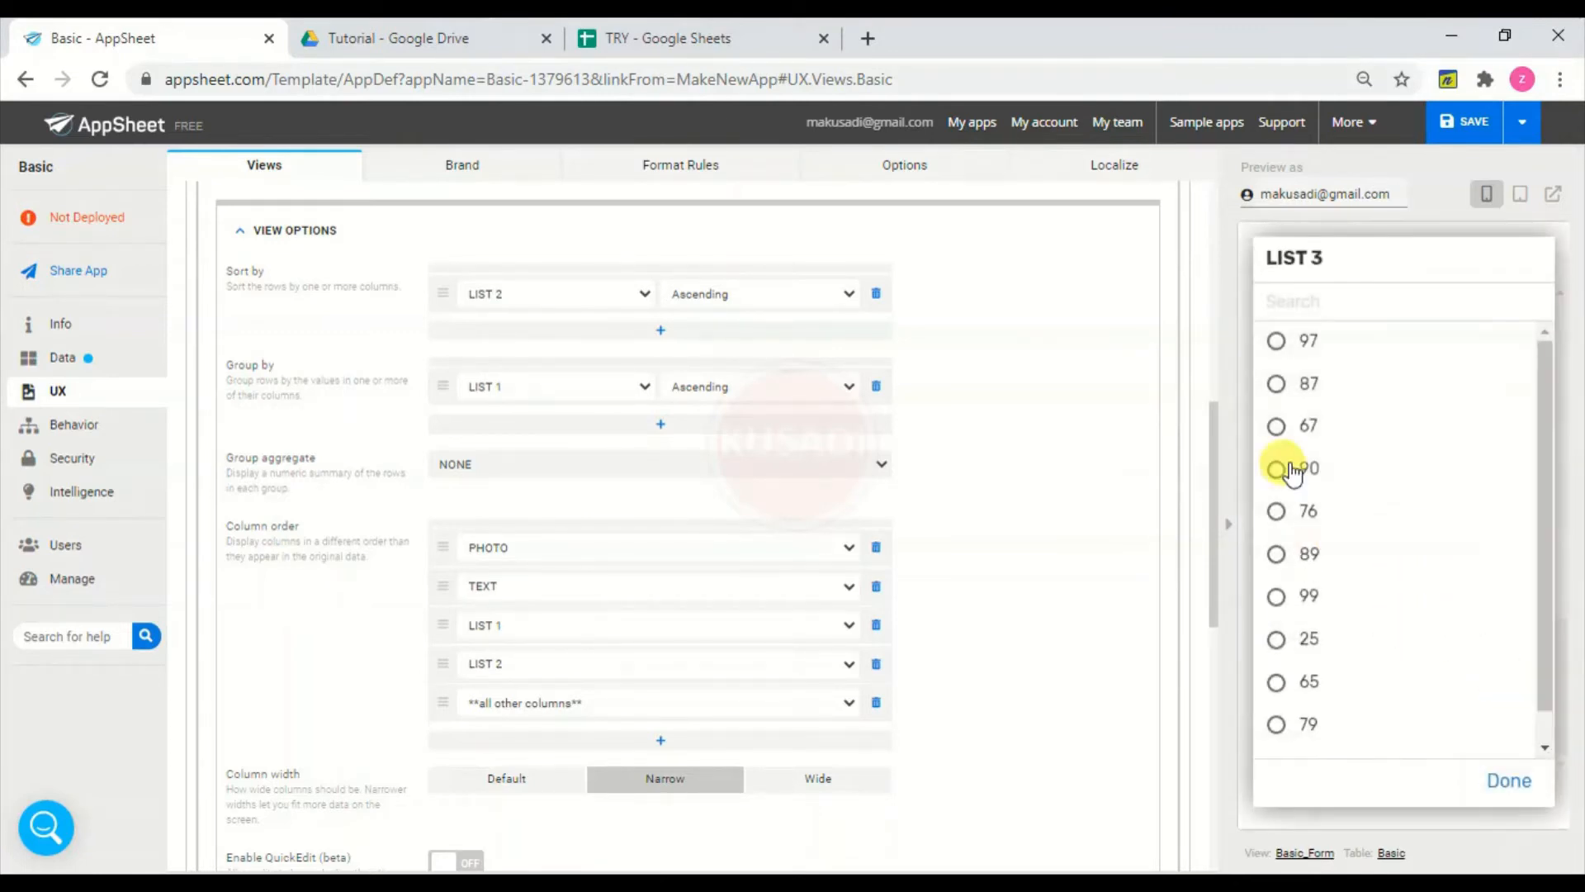
{"action": "left_click", "coordinate": [1342, 460]}
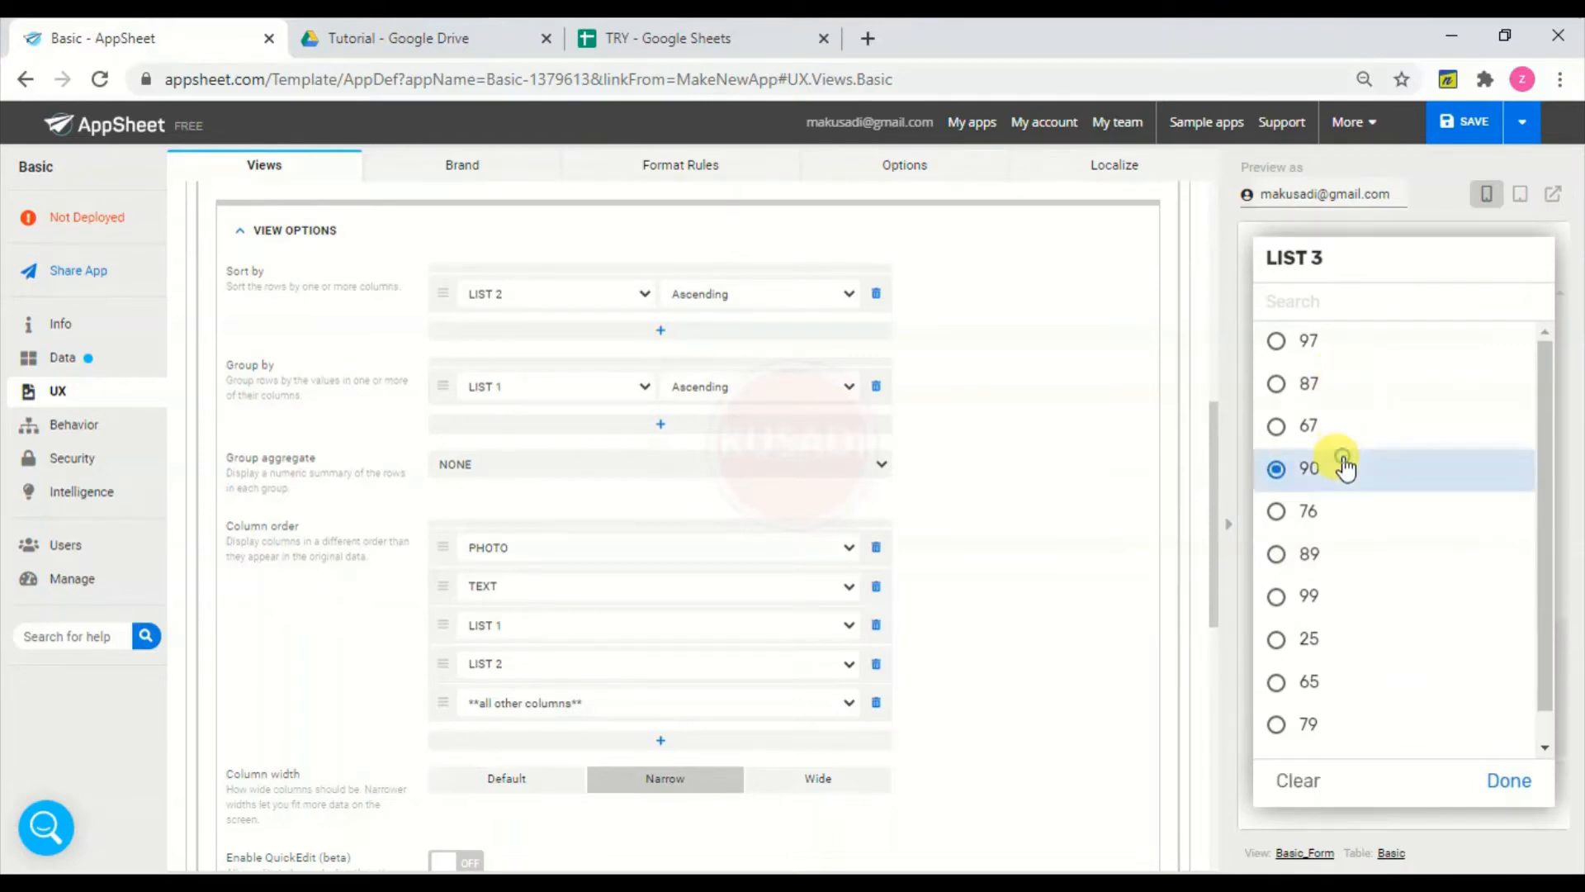
{"action": "left_click", "coordinate": [1475, 805]}
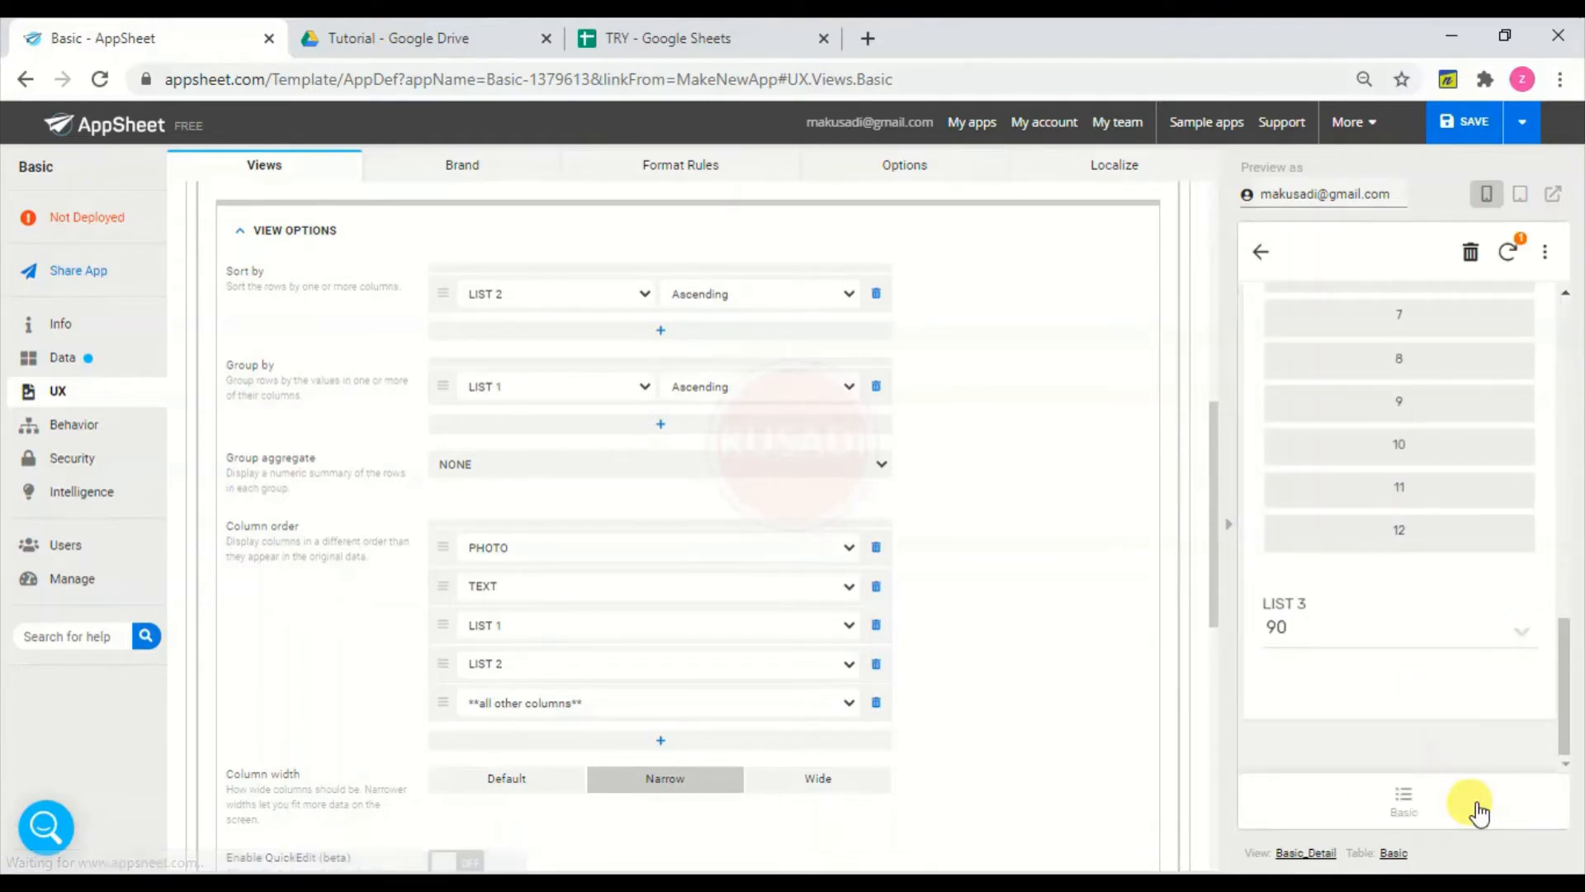
{"action": "left_click", "coordinate": [1478, 805]}
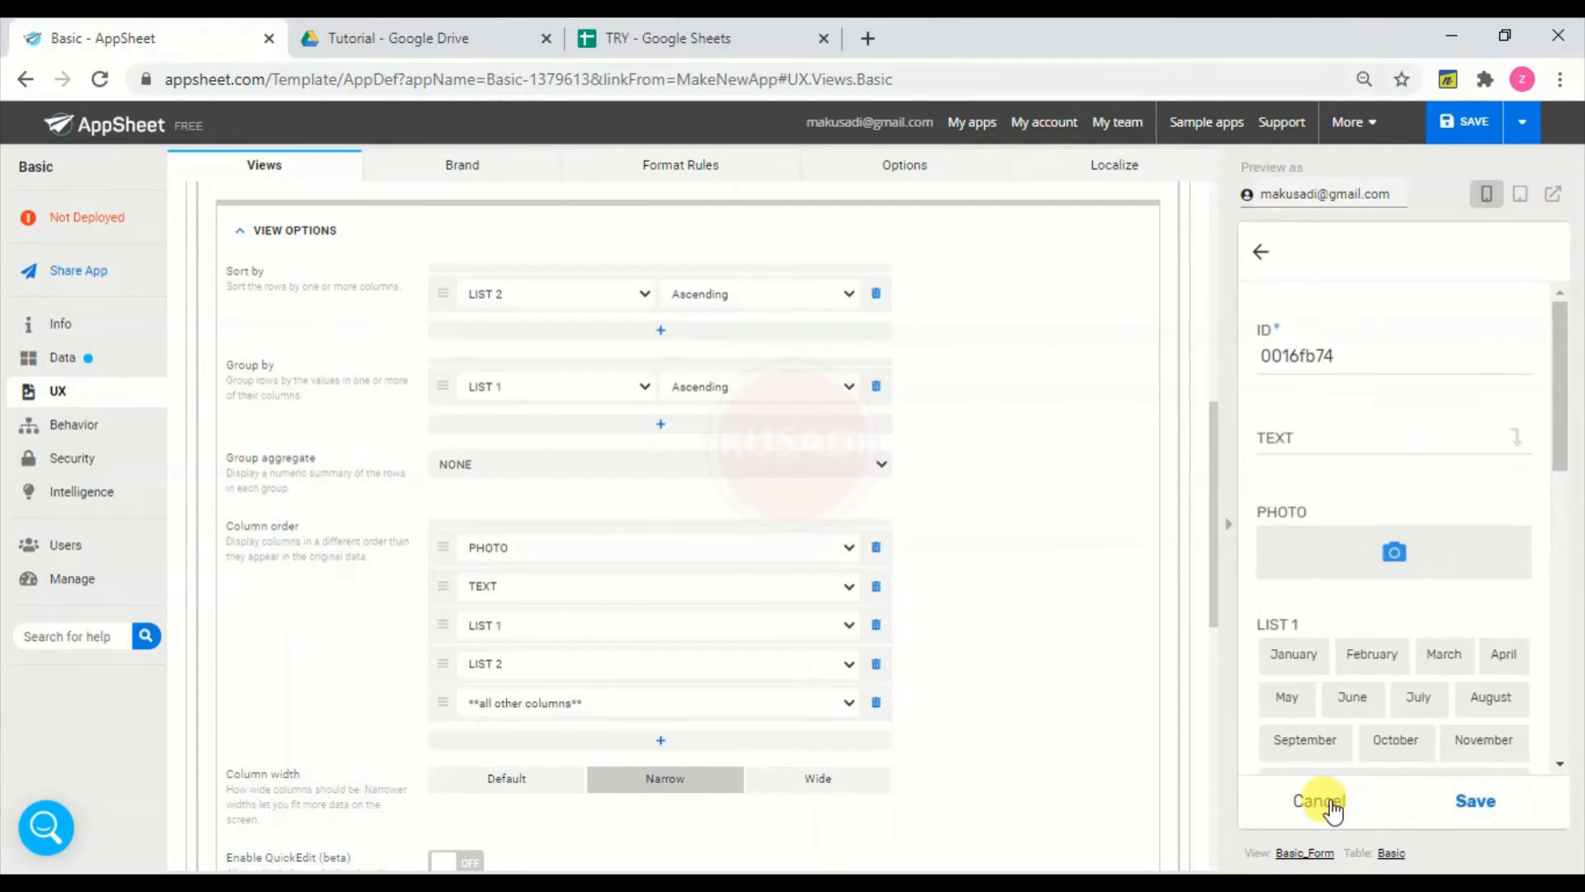
- Leave the blank entry form for the Basic list and save the app
{"action": "left_click", "coordinate": [1331, 803]}
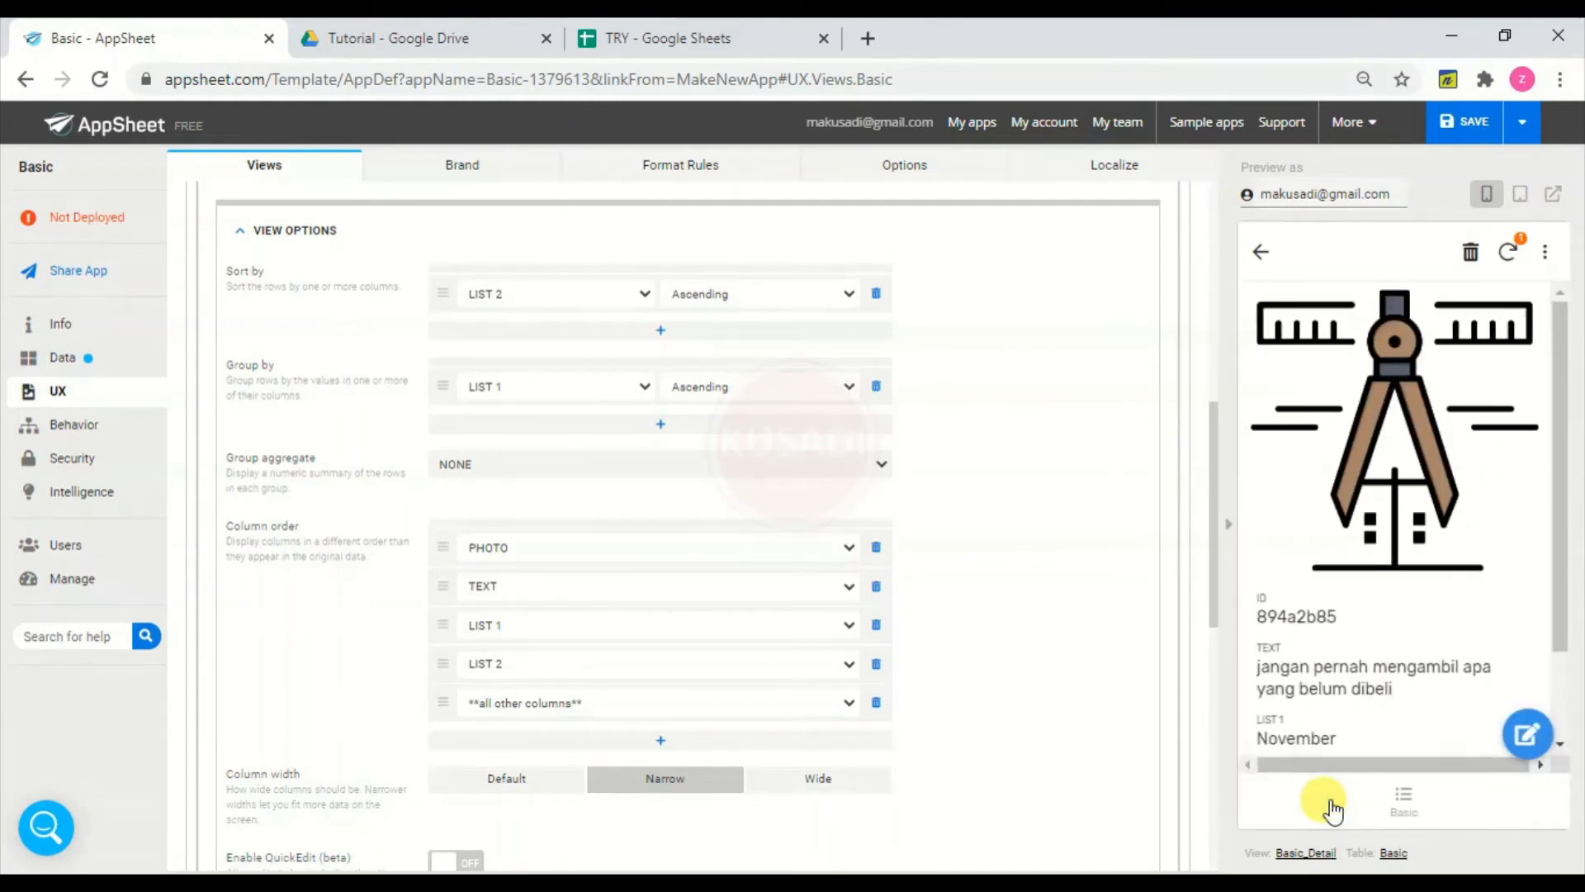
{"action": "left_click", "coordinate": [1401, 801]}
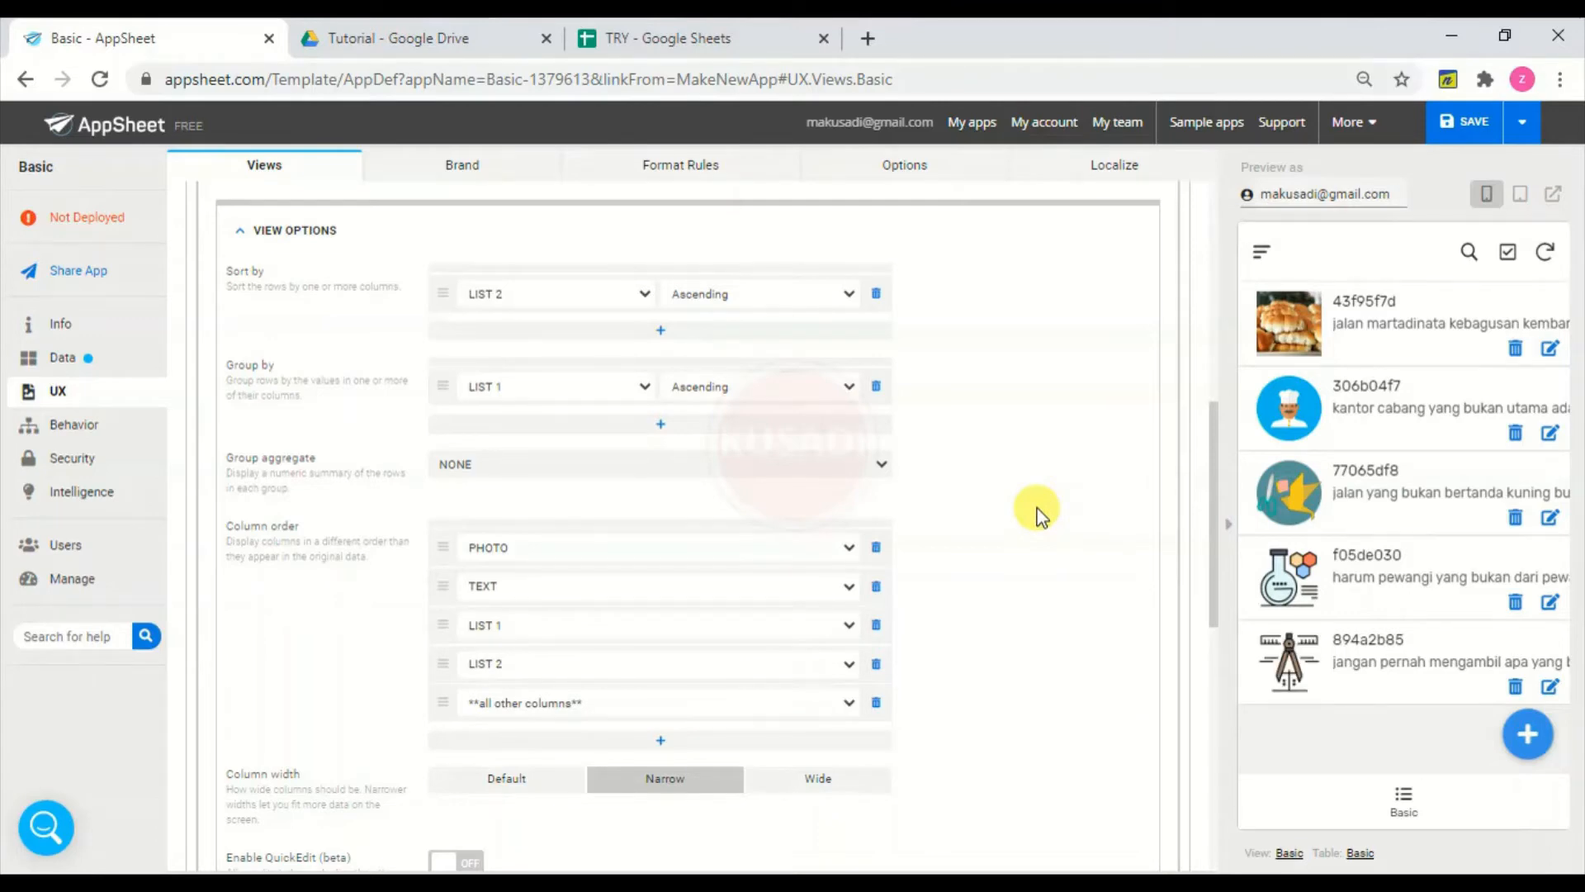
{"action": "left_click", "coordinate": [1469, 124]}
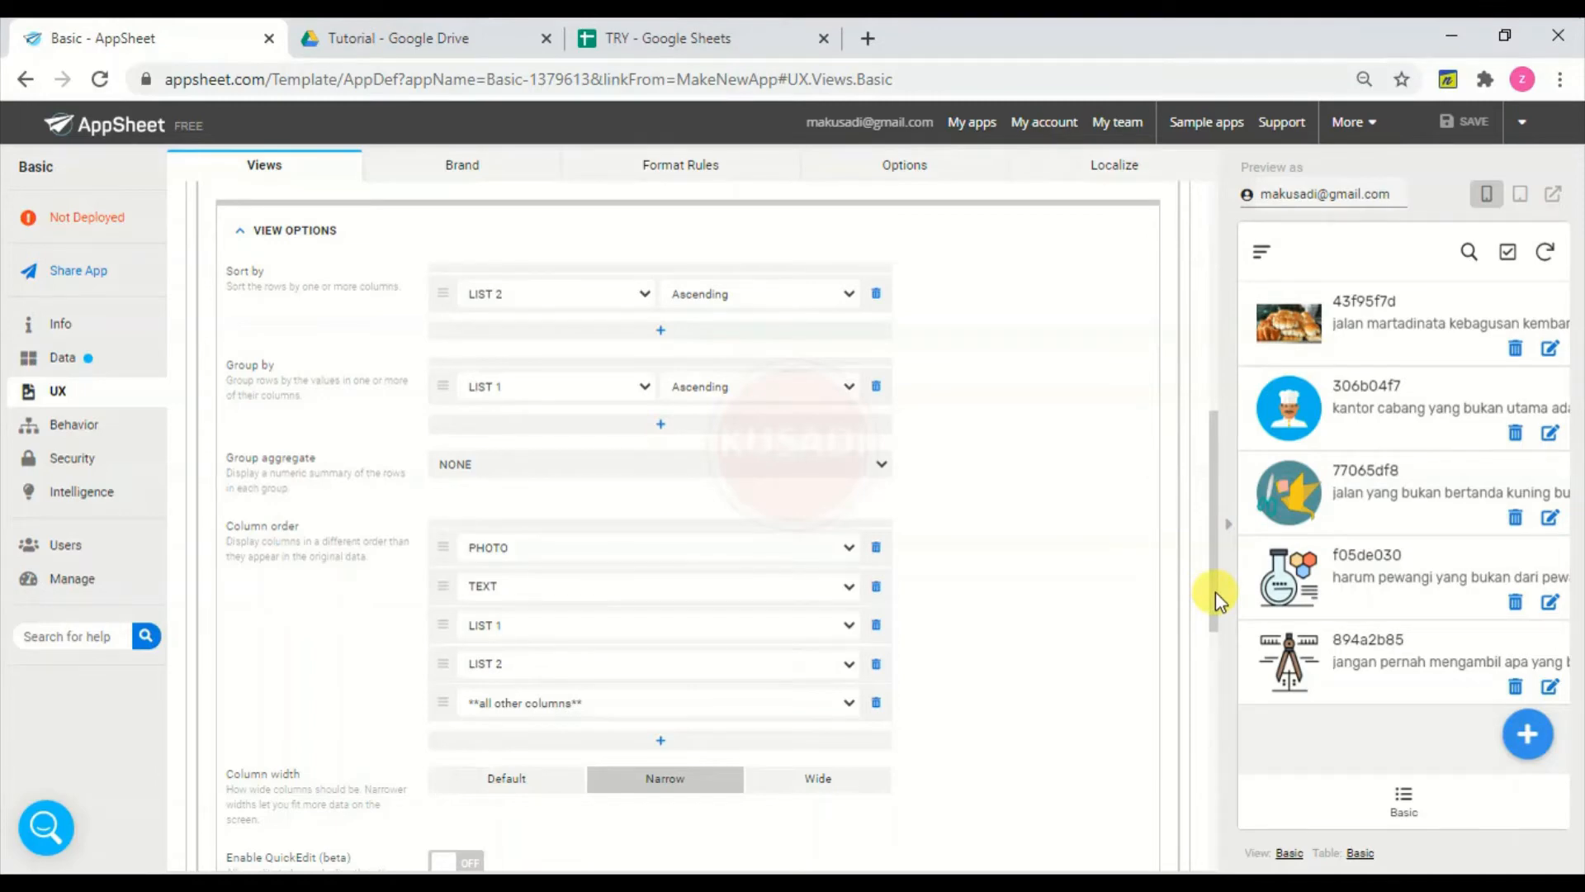
- Compare the table and deck view types for the Basic view and set it to deck
{"action": "left_click_drag", "start_coordinate": [1216, 591], "coordinate": [1221, 480]}
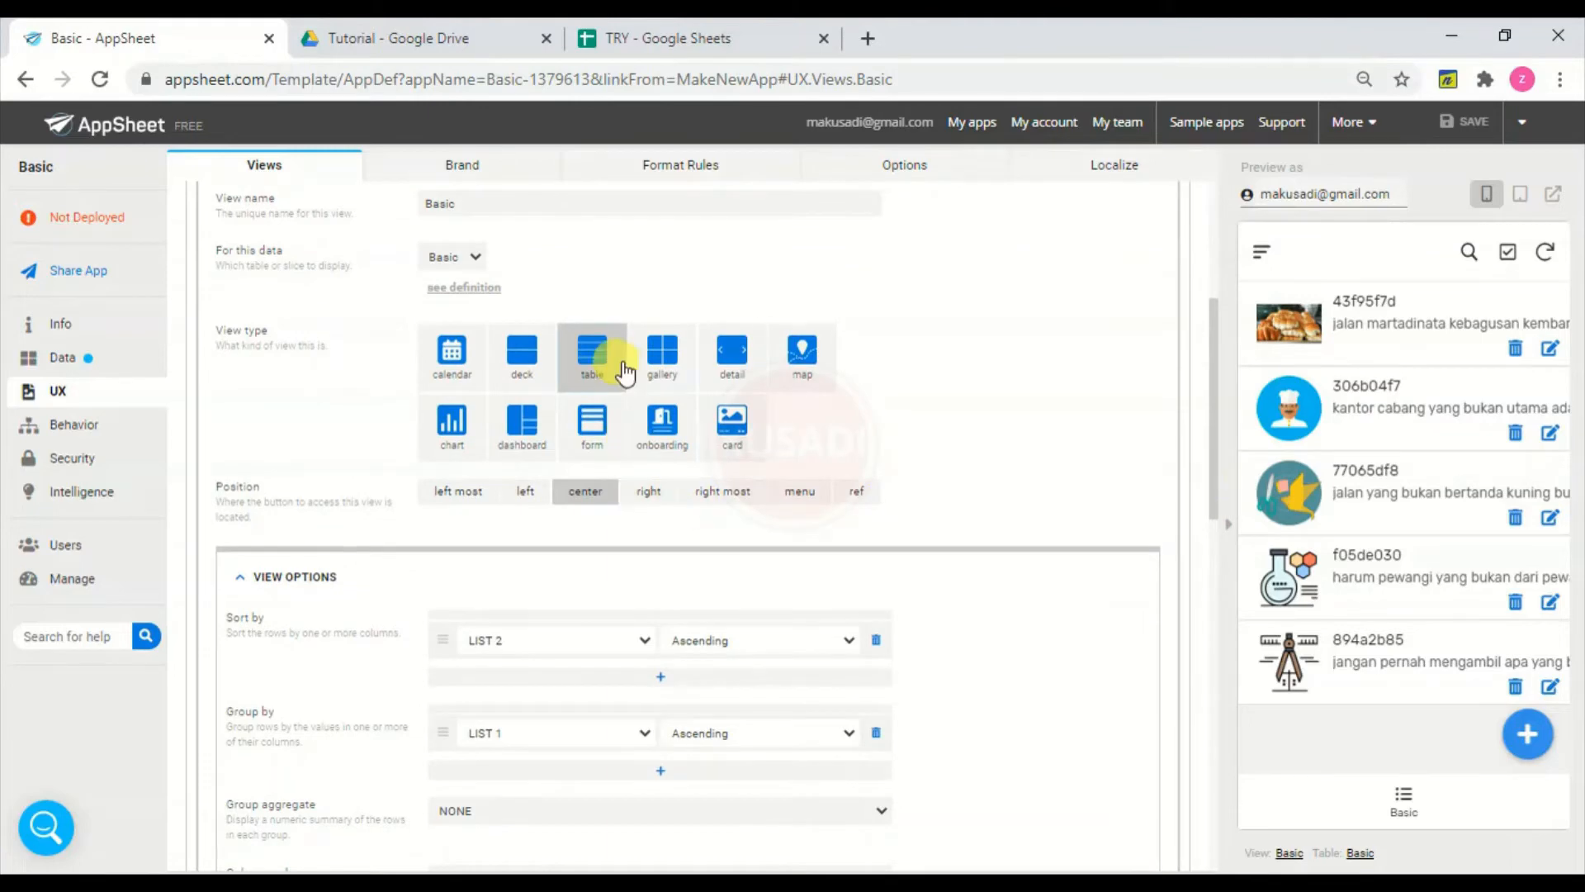
{"action": "left_click", "coordinate": [596, 367]}
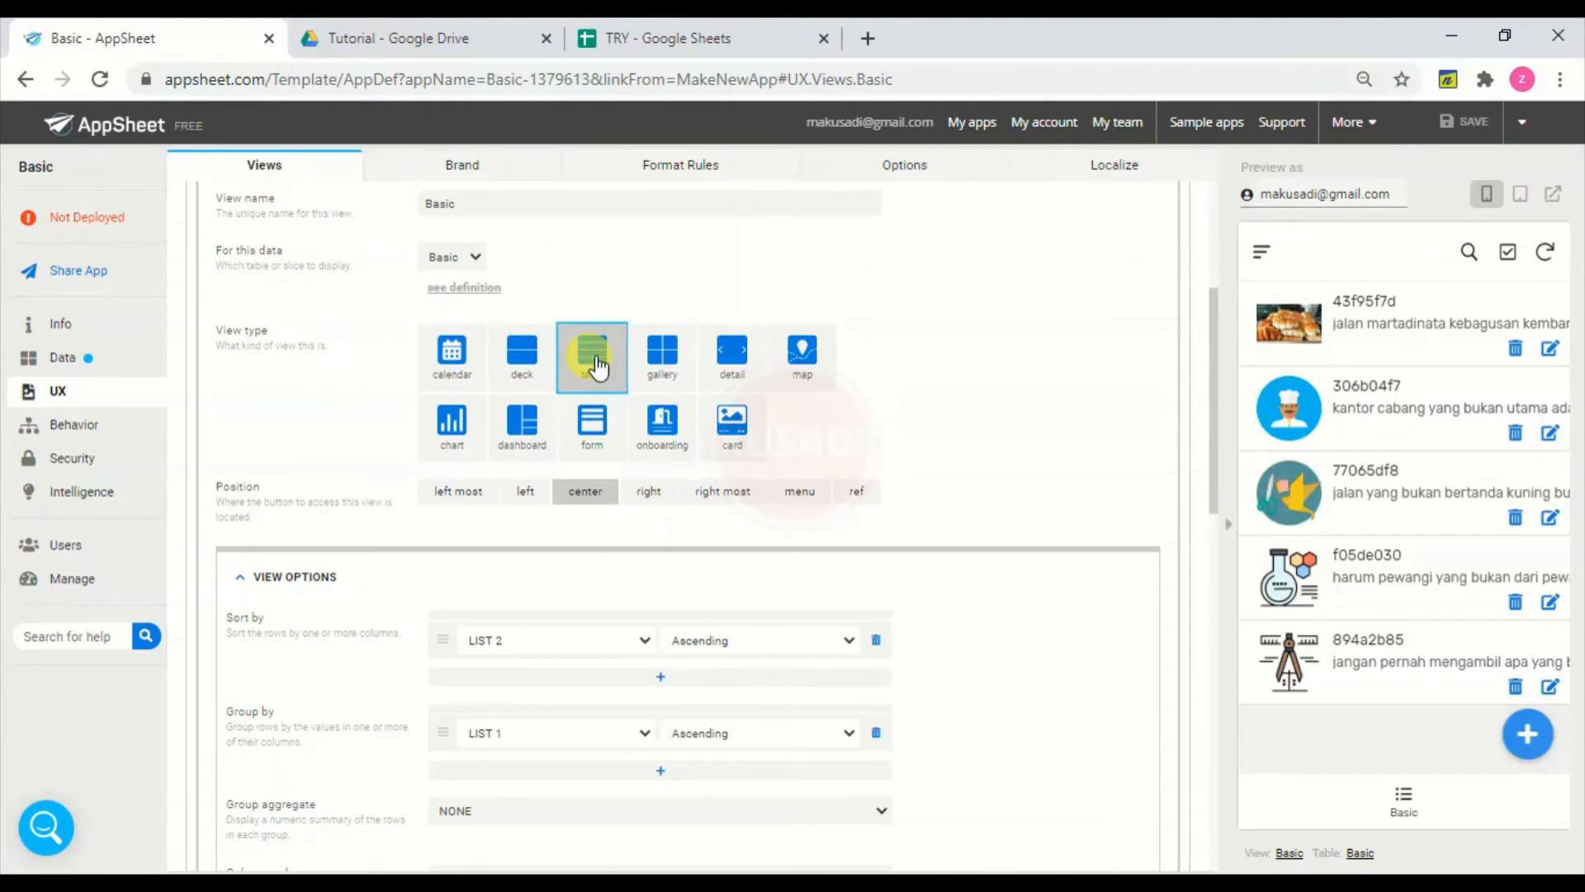
{"action": "left_click", "coordinate": [528, 364]}
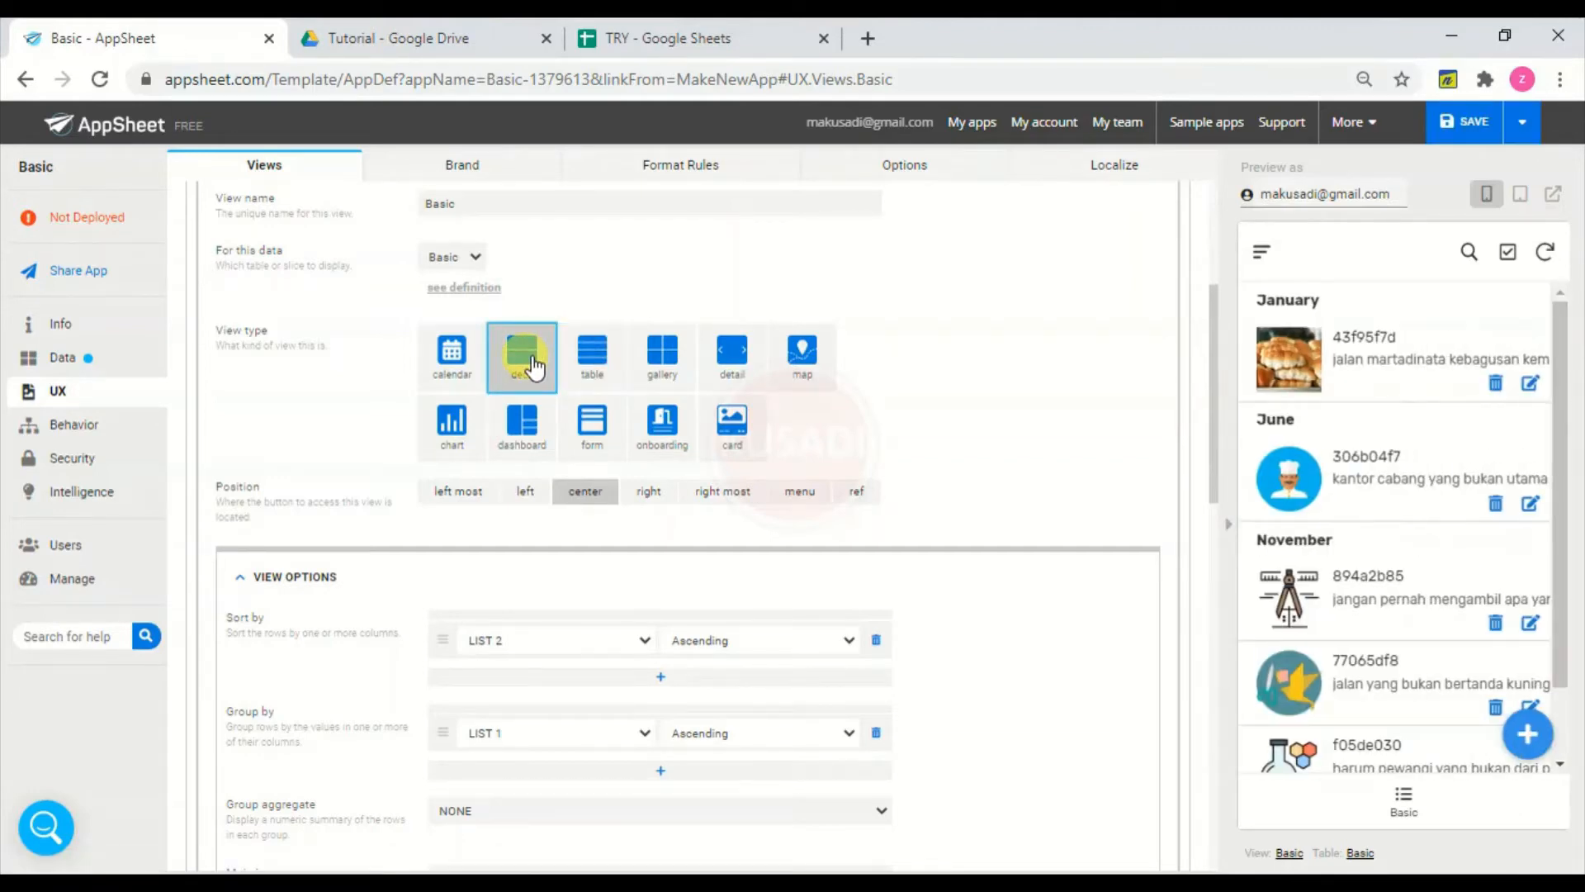
{"action": "left_click", "coordinate": [591, 363]}
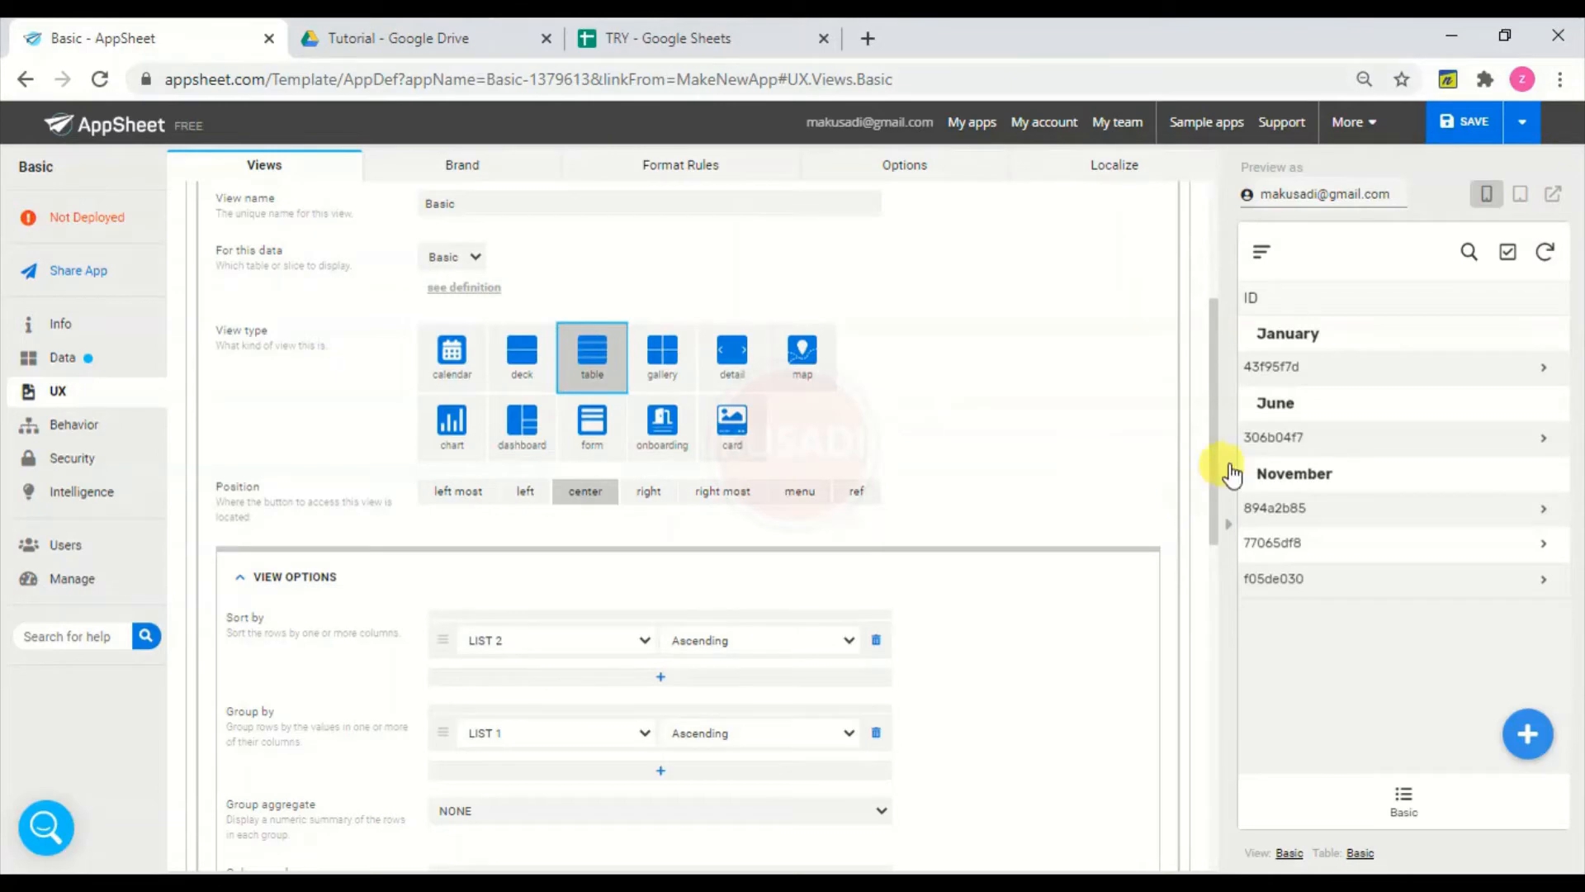
{"action": "left_click_drag", "start_coordinate": [1214, 469], "coordinate": [1080, 454]}
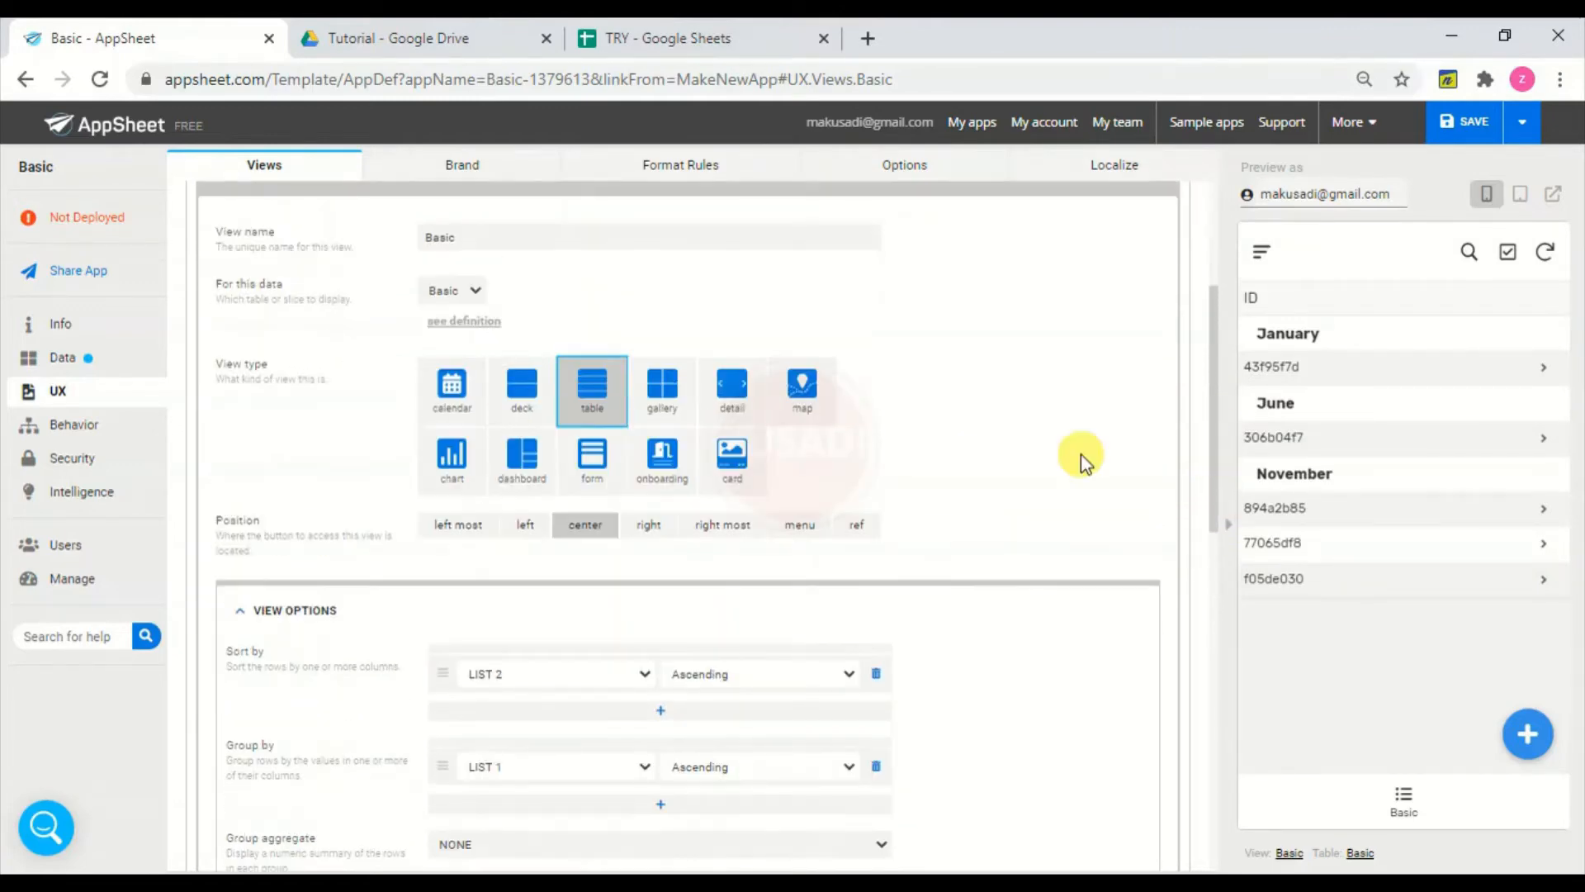
{"action": "left_click", "coordinate": [509, 394]}
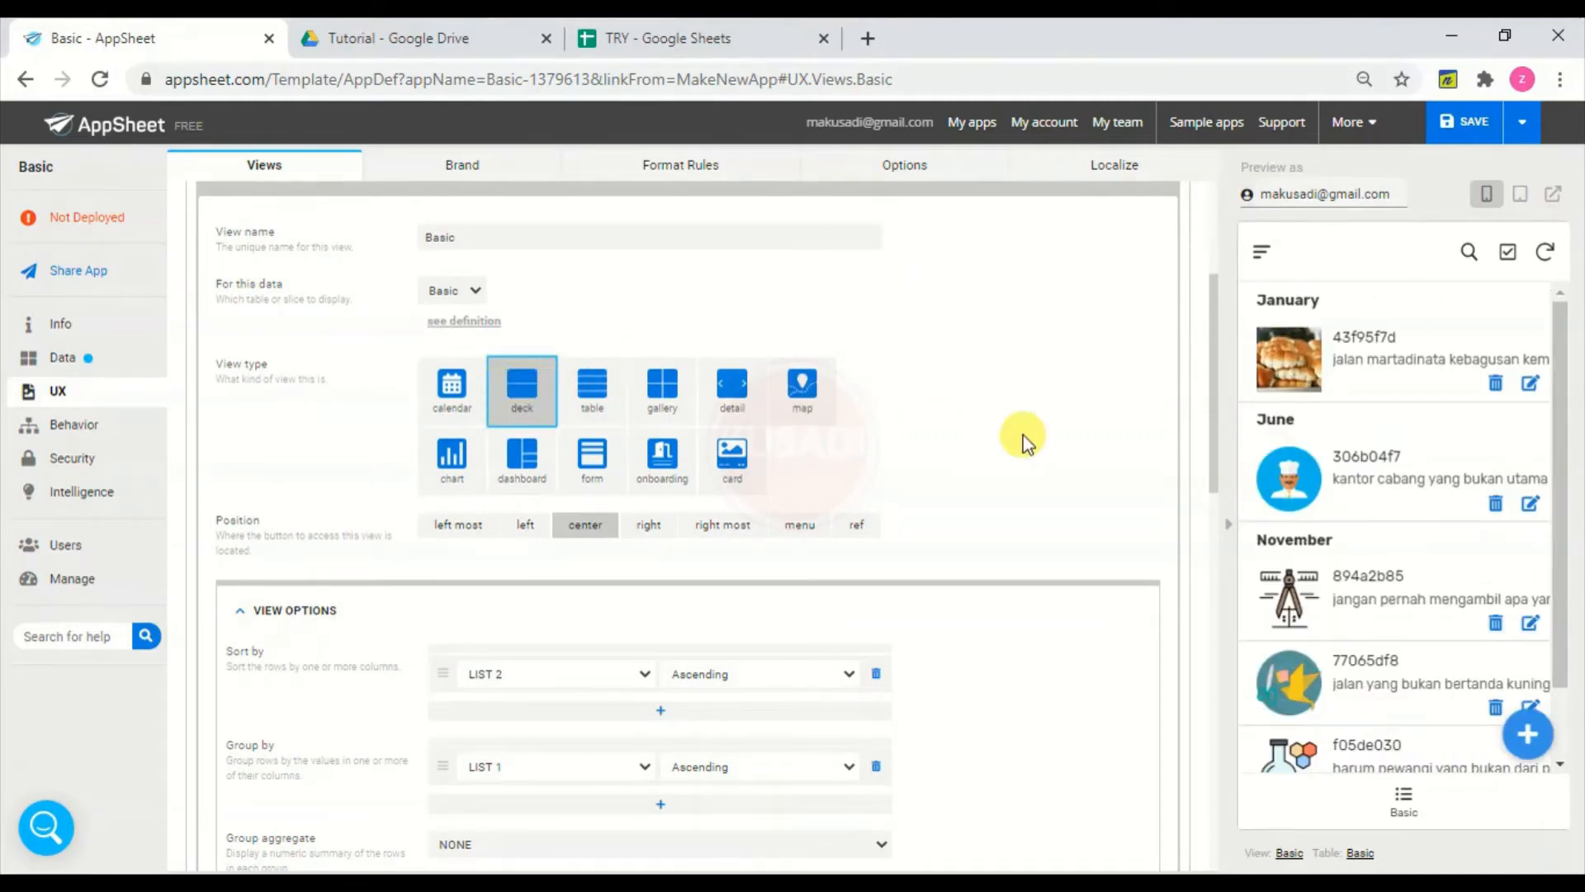
- Set the Basic view's group aggregate to COUNT and check the month groups in the app preview
{"action": "left_click_drag", "start_coordinate": [1217, 453], "coordinate": [1215, 499]}
{"action": "left_click_drag", "start_coordinate": [1563, 508], "coordinate": [1560, 597]}
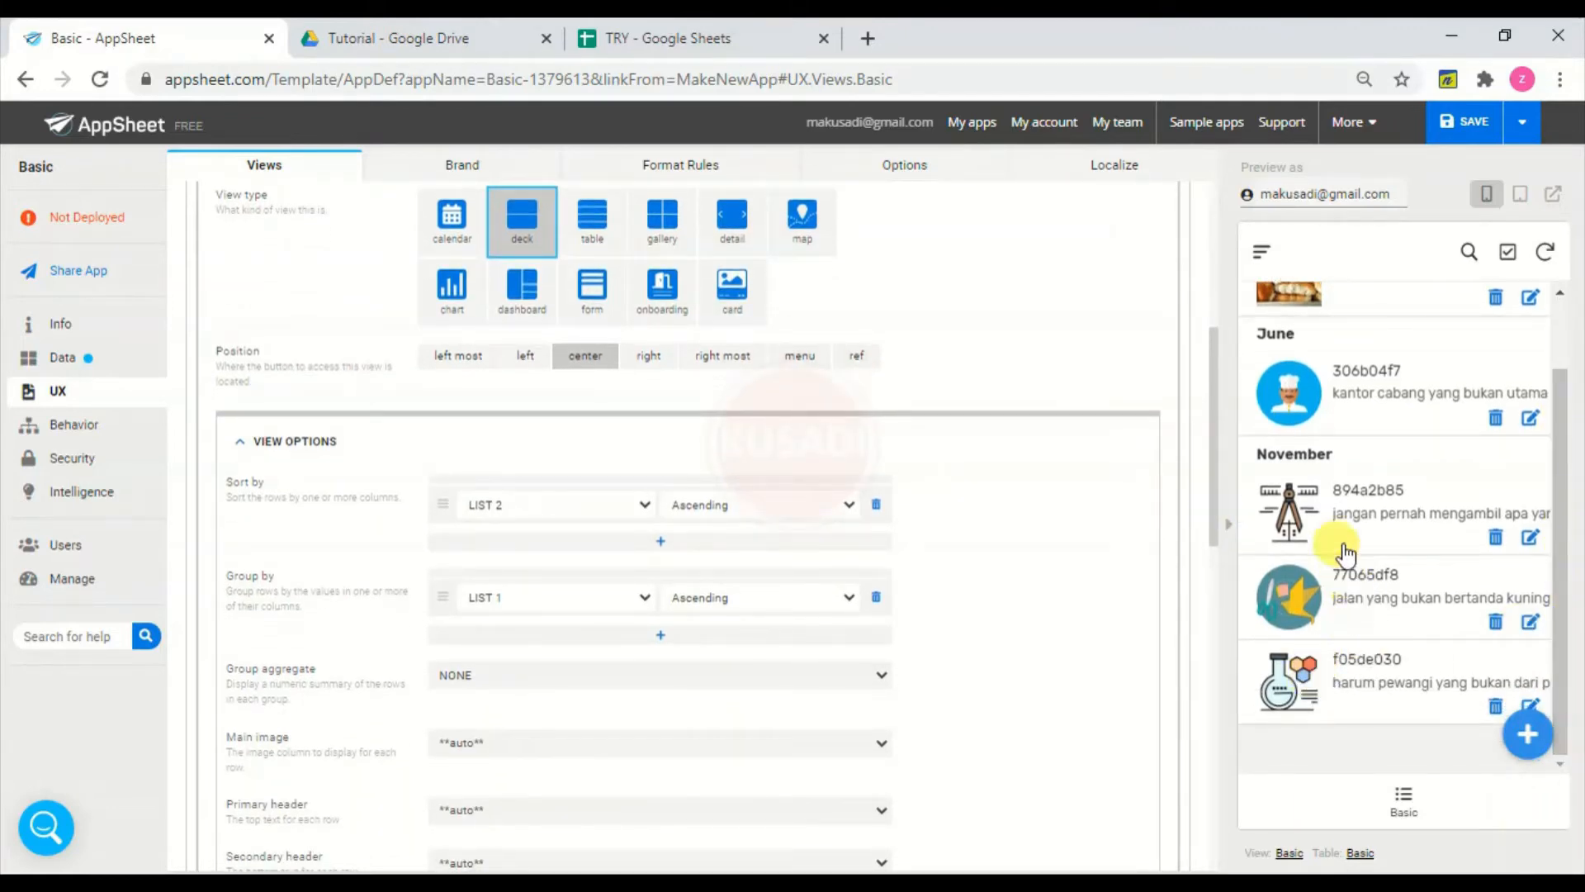
{"action": "left_click", "coordinate": [829, 675]}
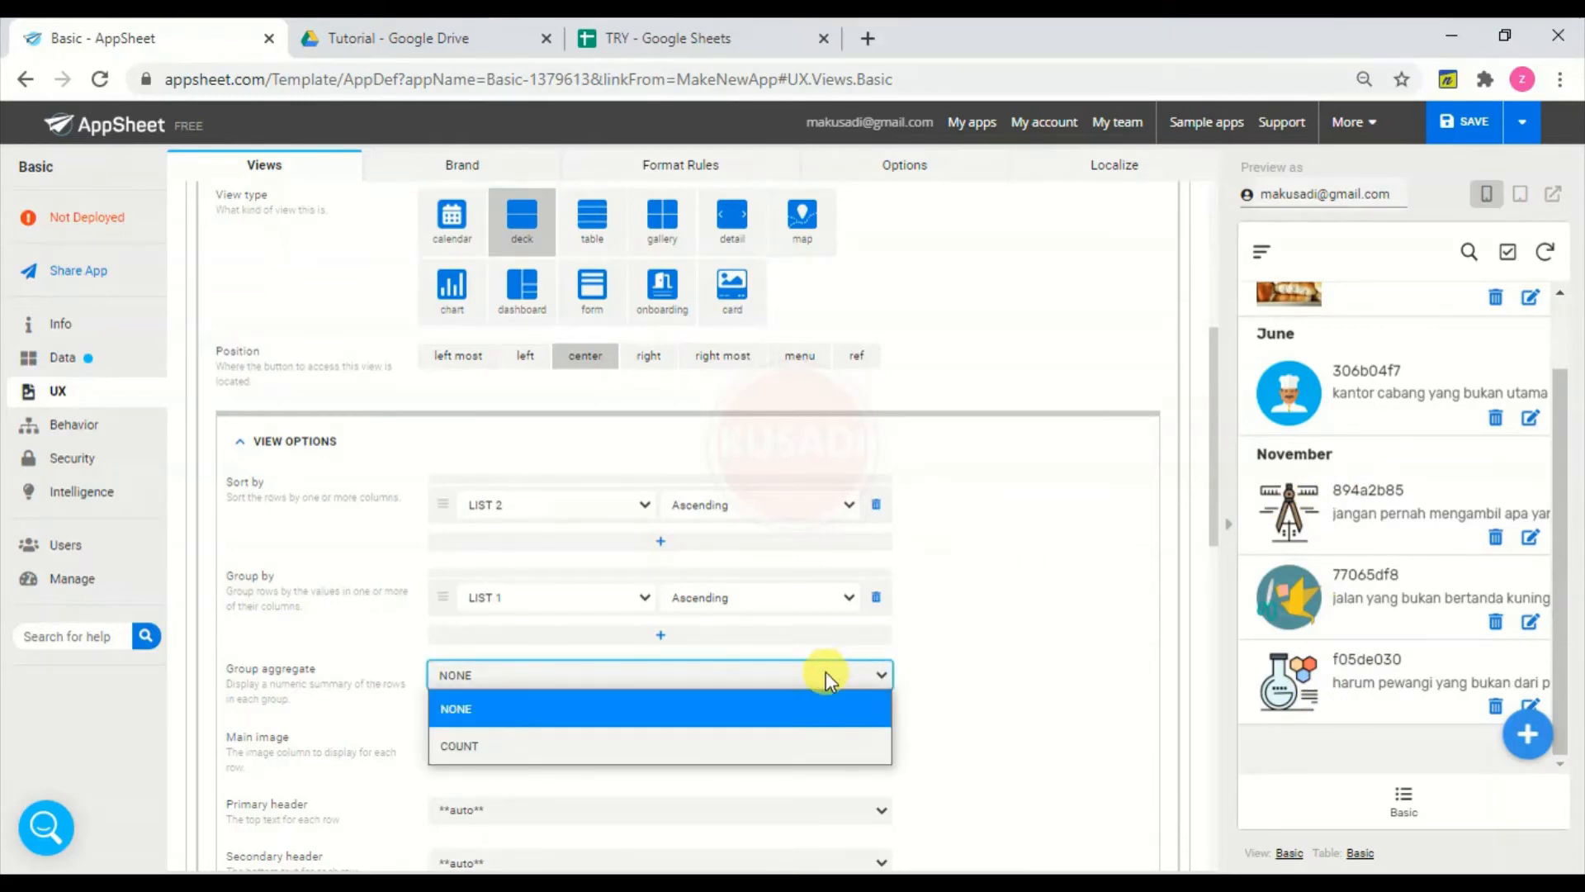
{"action": "left_click", "coordinate": [748, 740]}
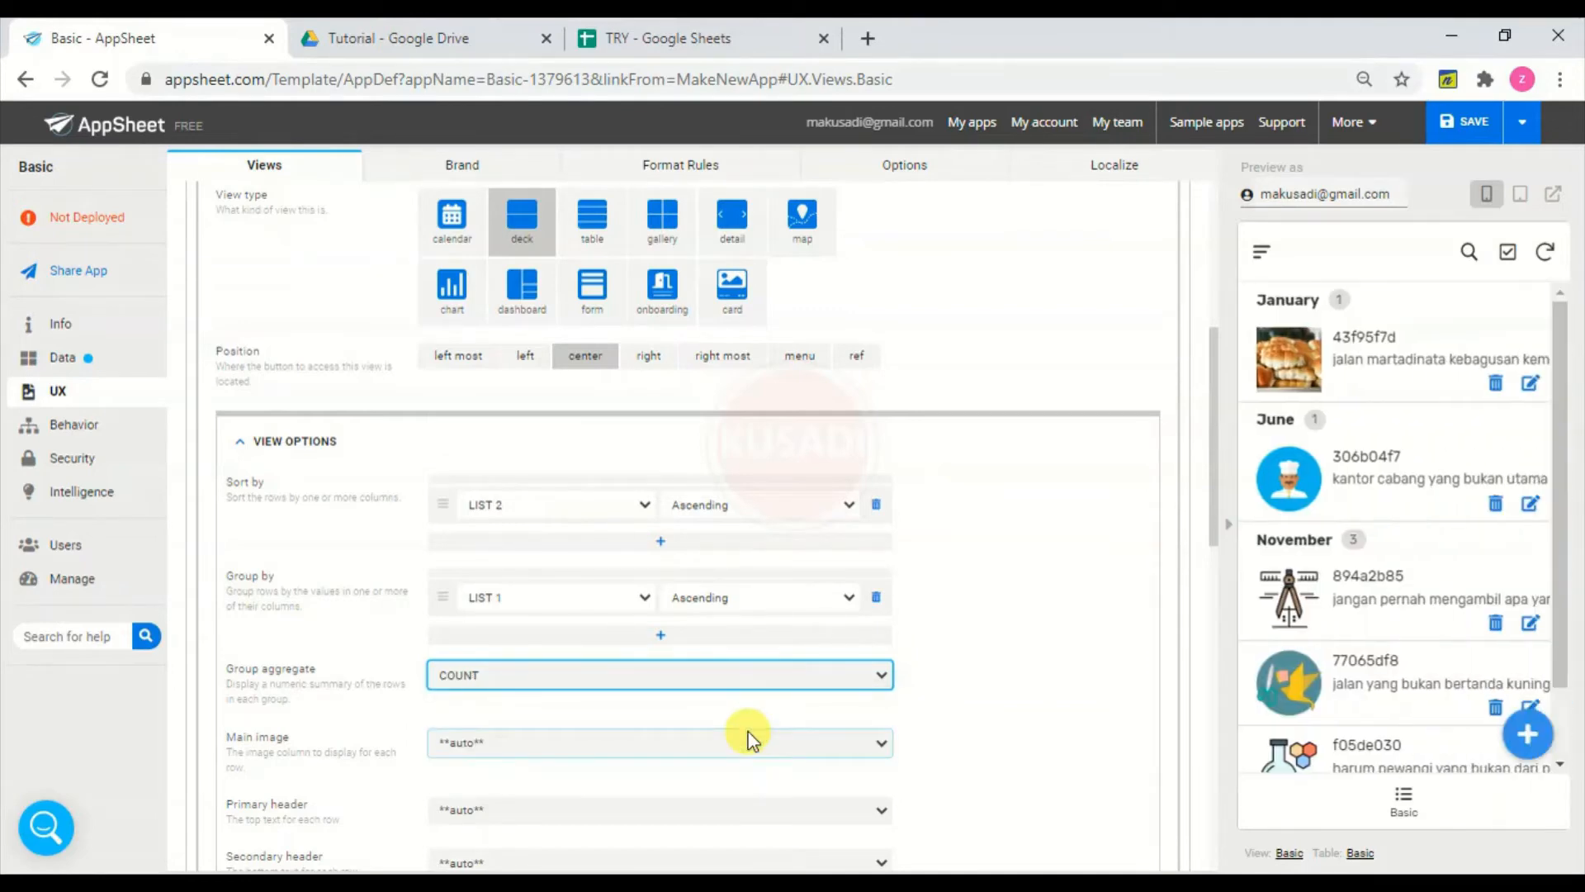
{"action": "left_click", "coordinate": [1356, 545]}
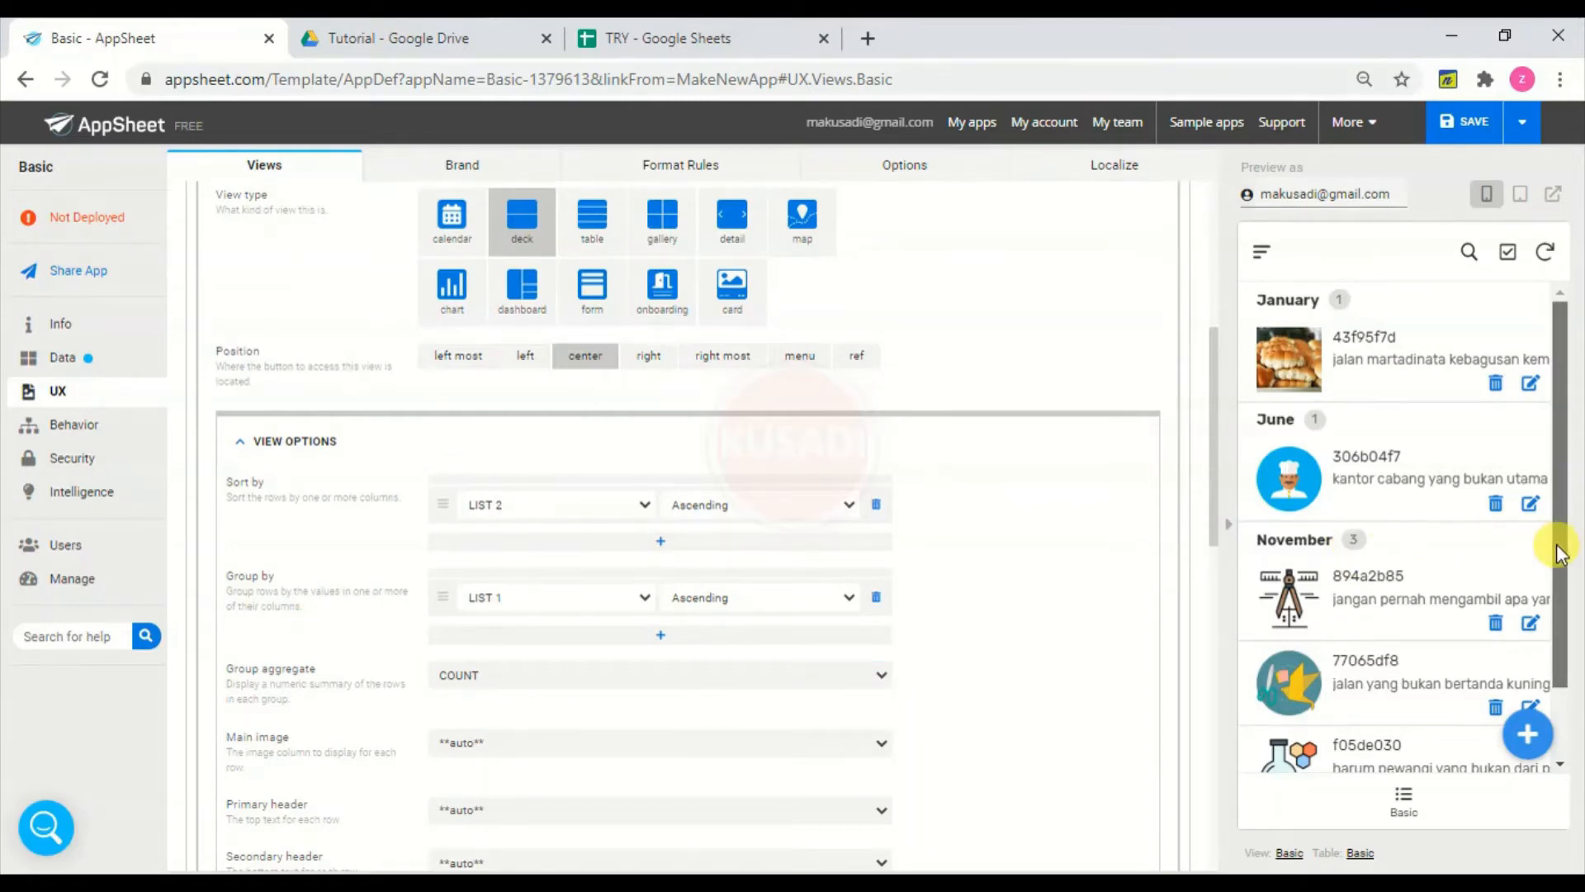
{"action": "left_click_drag", "start_coordinate": [1556, 543], "coordinate": [1571, 636]}
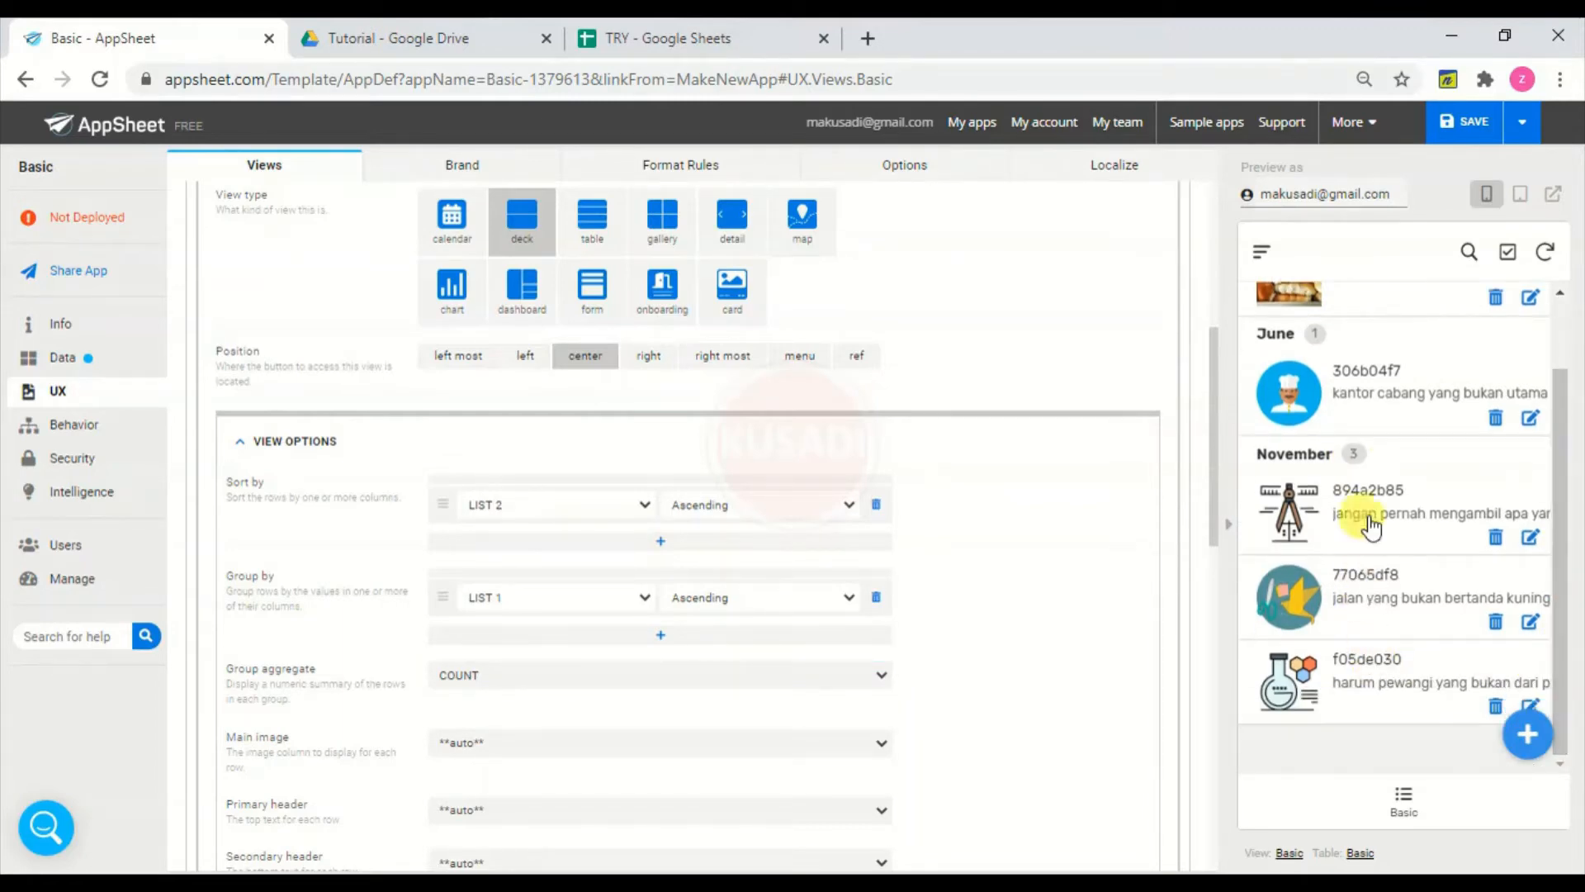
{"action": "left_click_drag", "start_coordinate": [1561, 536], "coordinate": [1569, 413]}
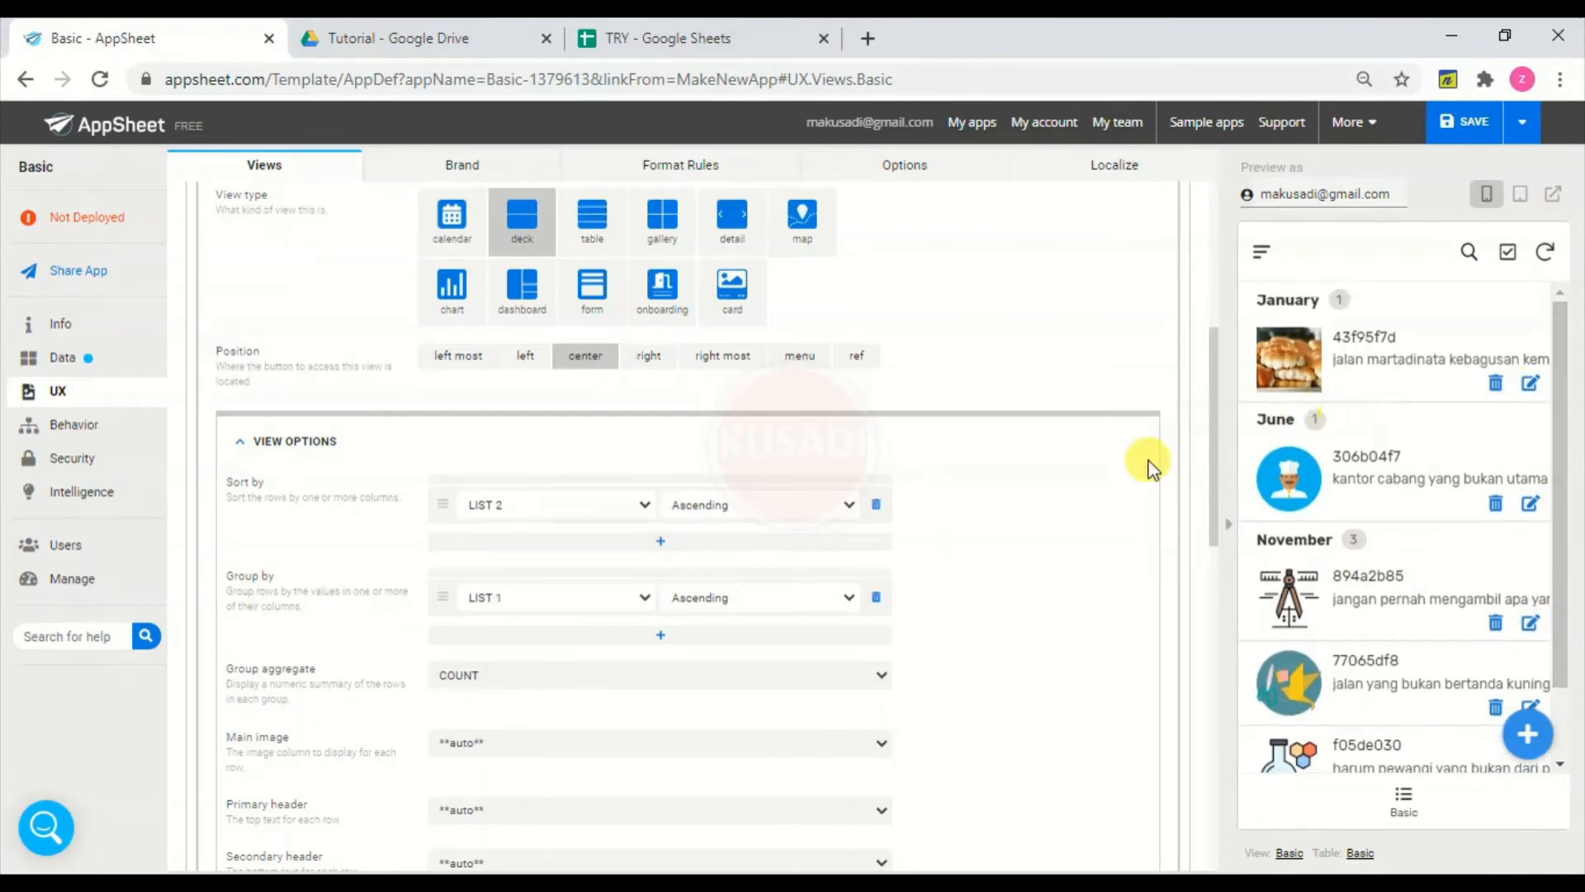
- Group the Basic view by LIST 2, then review the available group aggregate options and the regrouped entries in the preview
{"action": "left_click", "coordinate": [641, 600]}
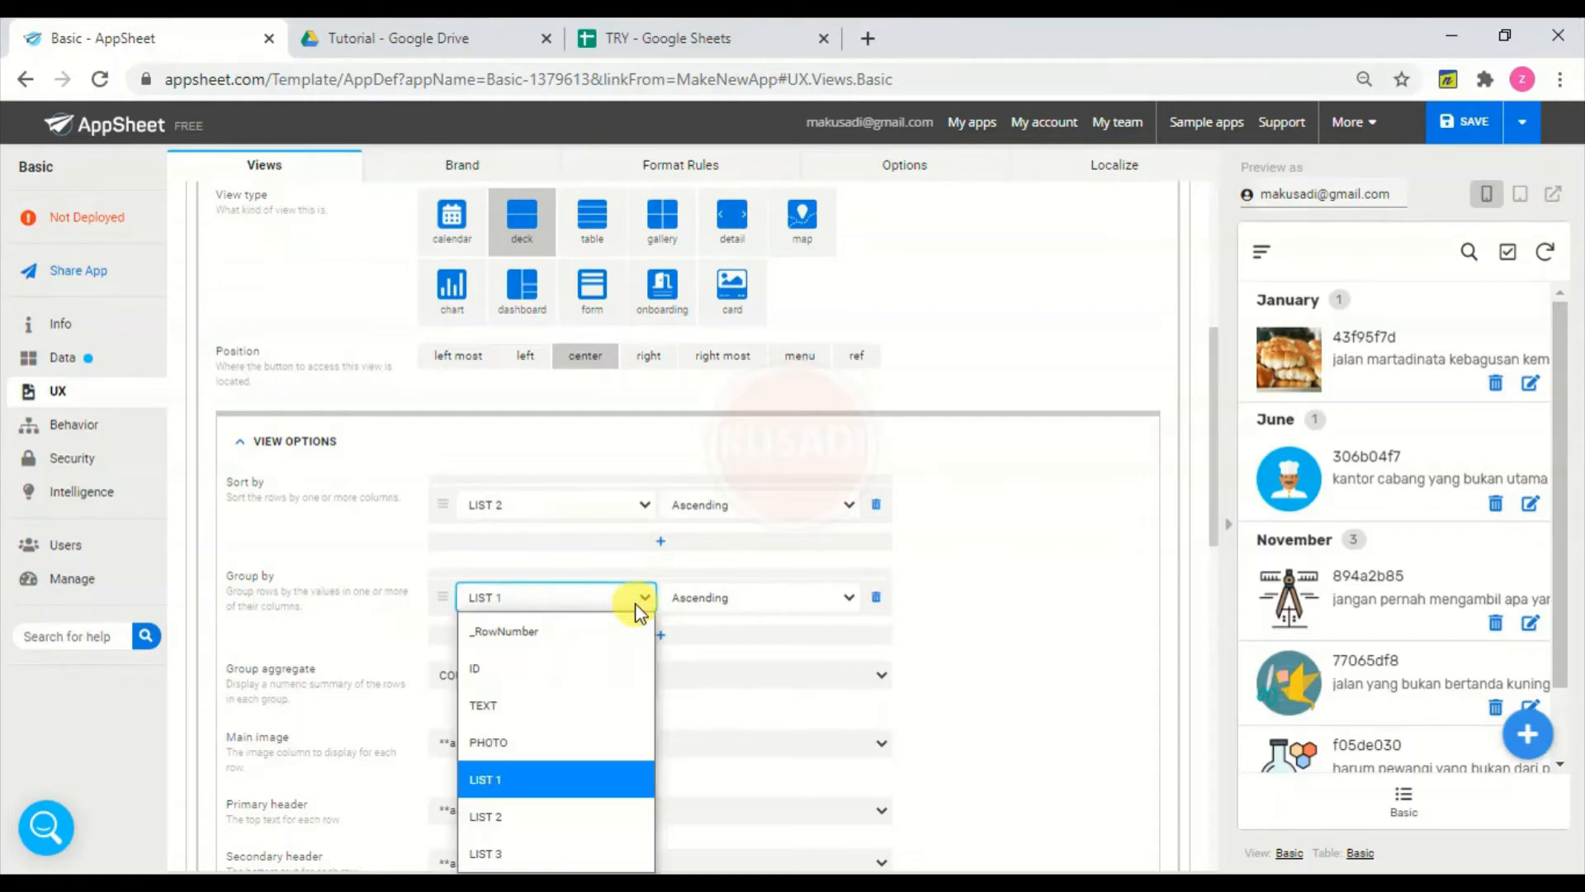
{"action": "left_click", "coordinate": [527, 817]}
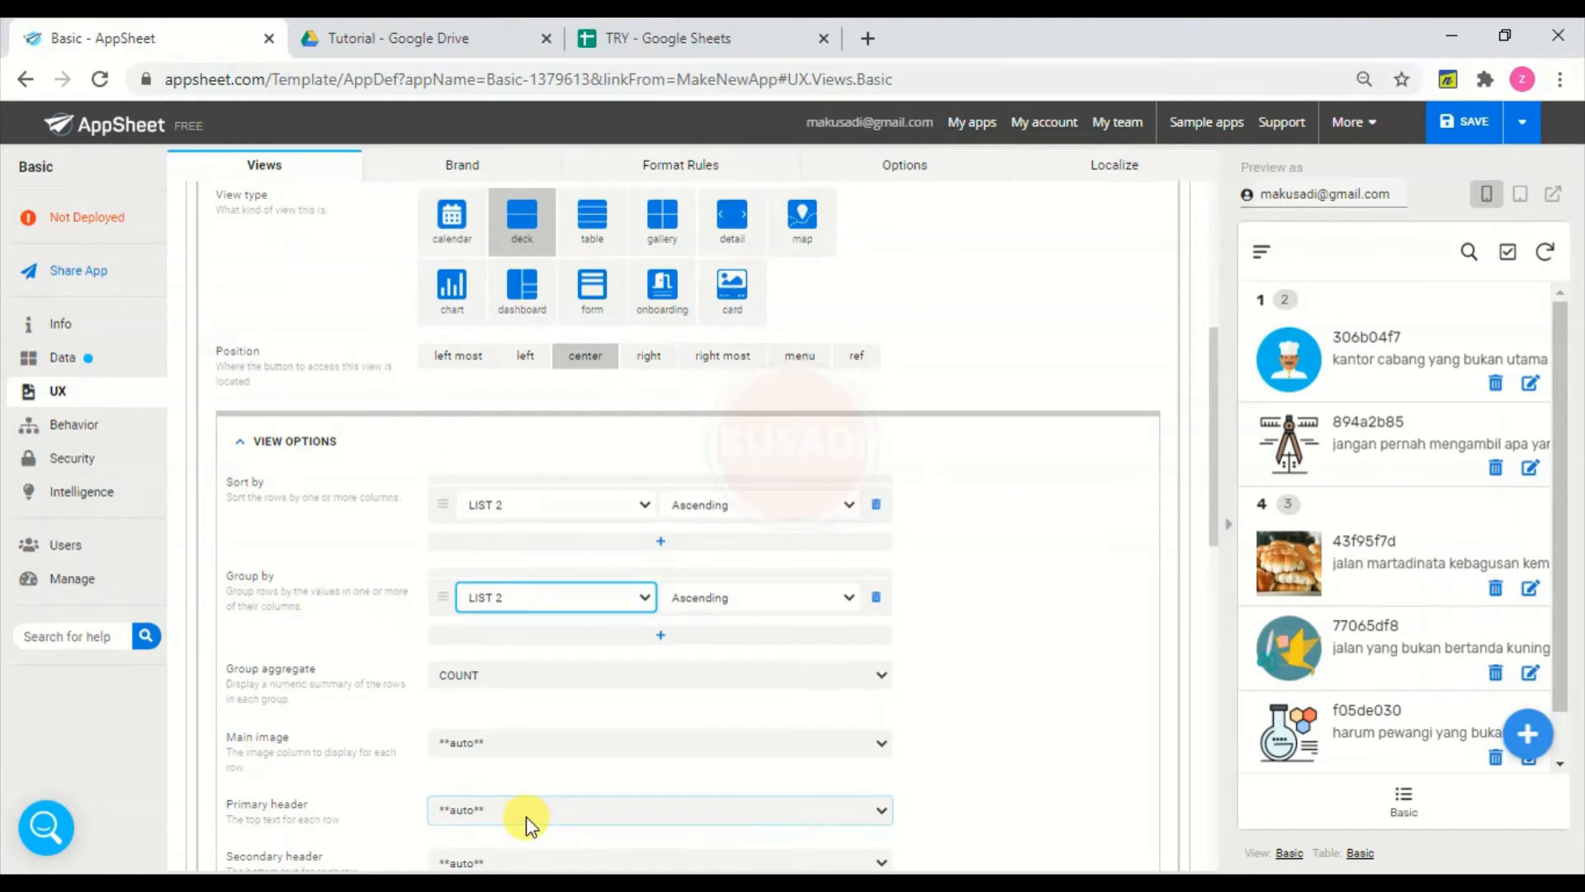
{"action": "left_click", "coordinate": [824, 667]}
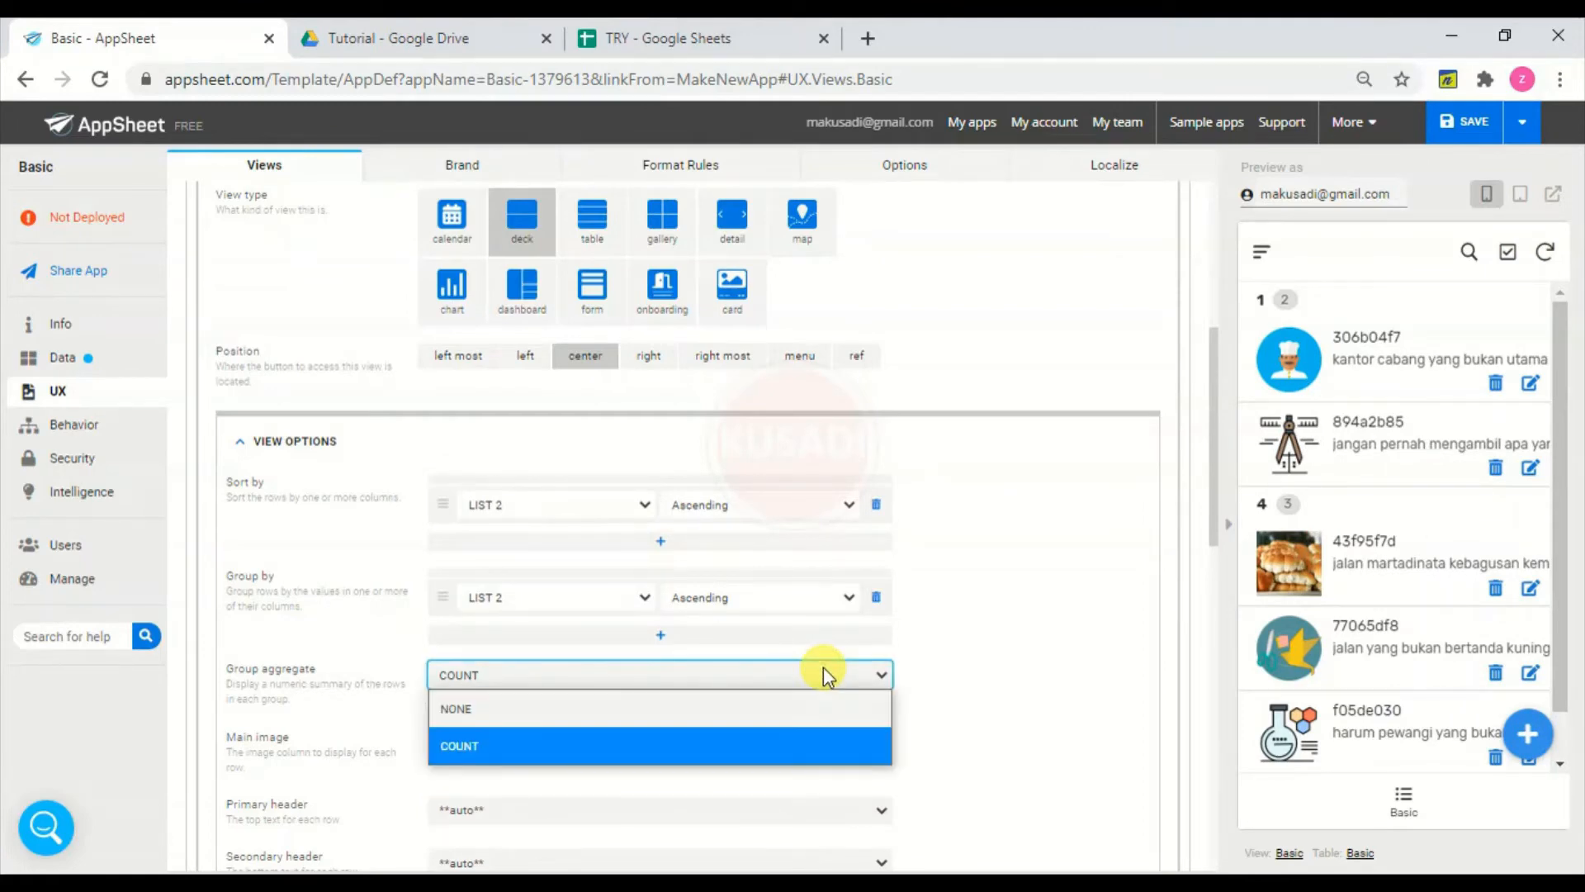
{"action": "left_click", "coordinate": [824, 666]}
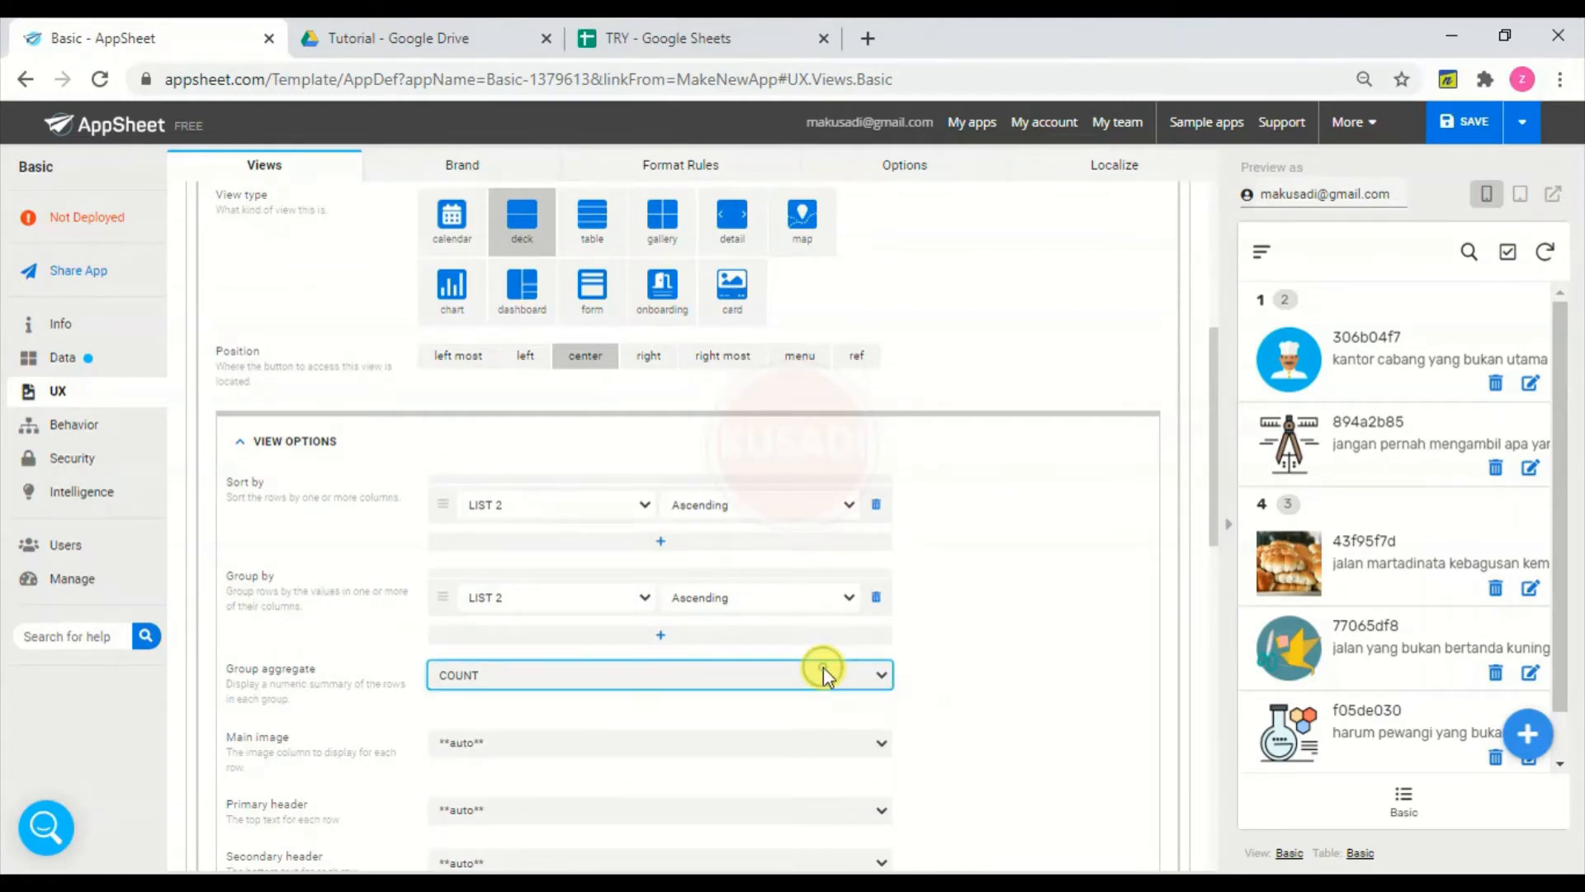
{"action": "scroll", "coordinate": [1214, 537], "scroll_direction": "down", "scroll_amount": 2}
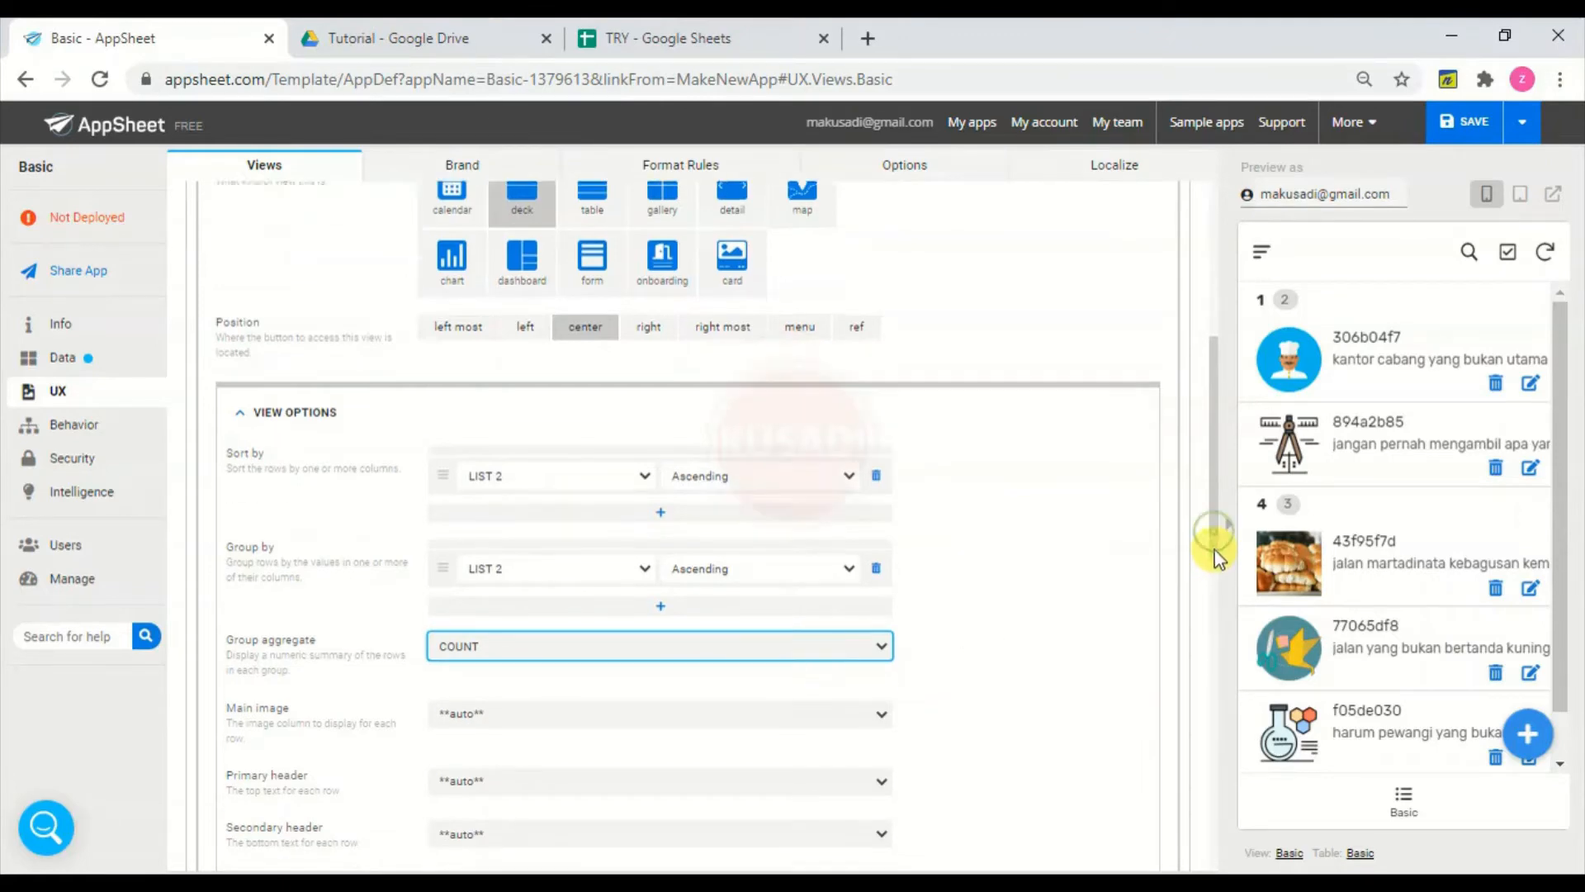
{"action": "scroll", "coordinate": [1219, 587], "scroll_direction": "down", "scroll_amount": 1}
{"action": "left_click_drag", "start_coordinate": [1214, 601], "coordinate": [1213, 652]}
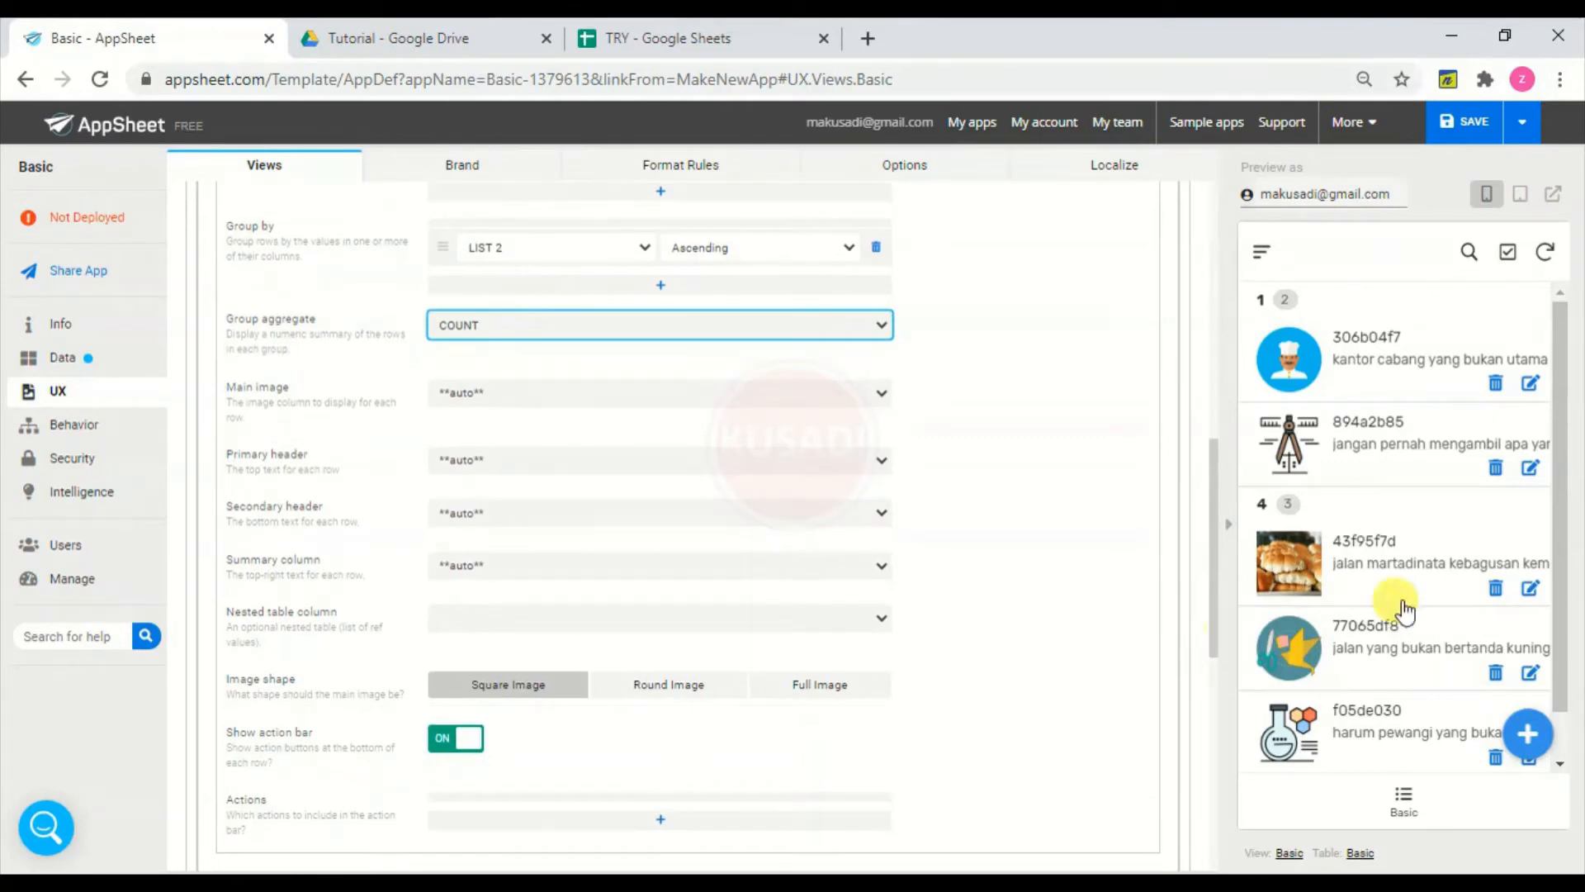
{"action": "scroll", "coordinate": [1565, 584], "scroll_direction": "down", "scroll_amount": 1}
{"action": "scroll", "coordinate": [1564, 584], "scroll_direction": "down", "scroll_amount": 1}
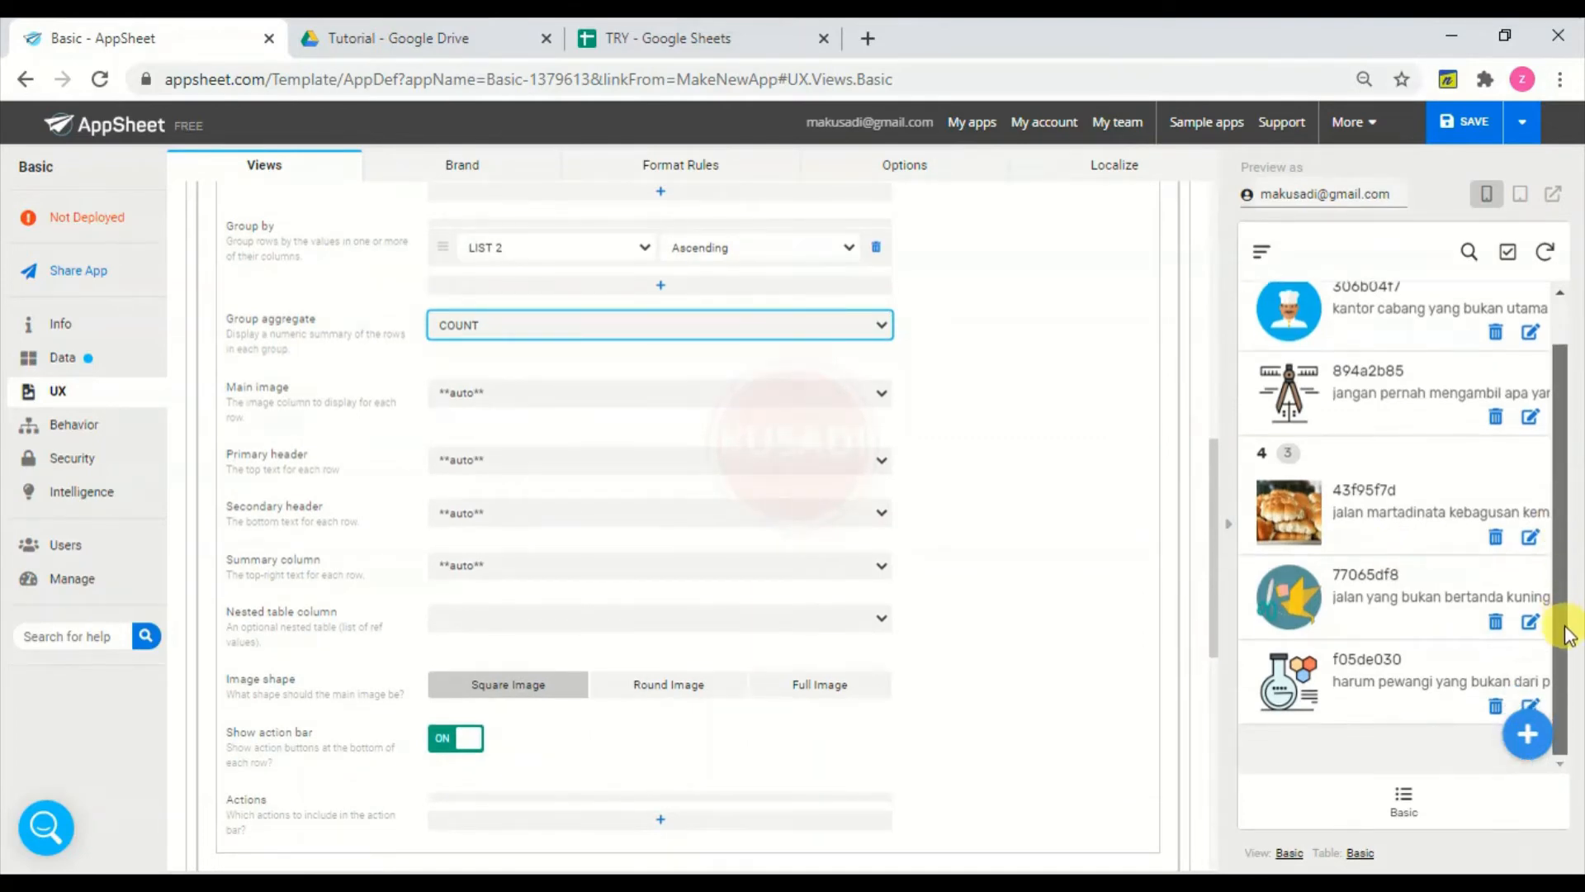
{"action": "scroll", "coordinate": [1557, 619], "scroll_direction": "up", "scroll_amount": 1}
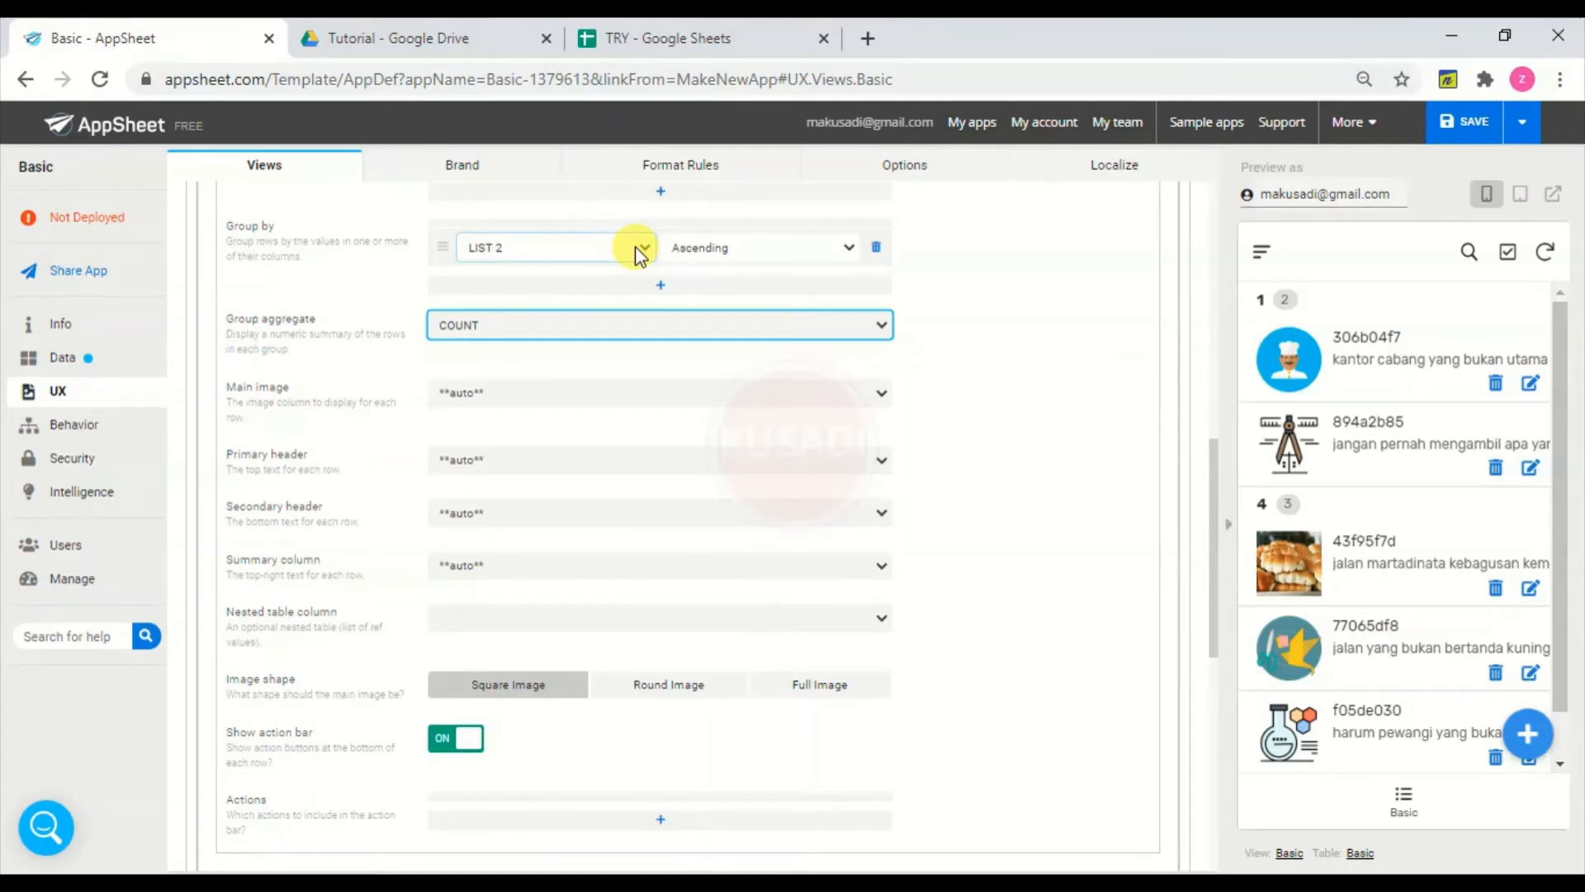
- Set the base type of the Basic table's LIST 2 column to Number and save the app
{"action": "left_click", "coordinate": [107, 365]}
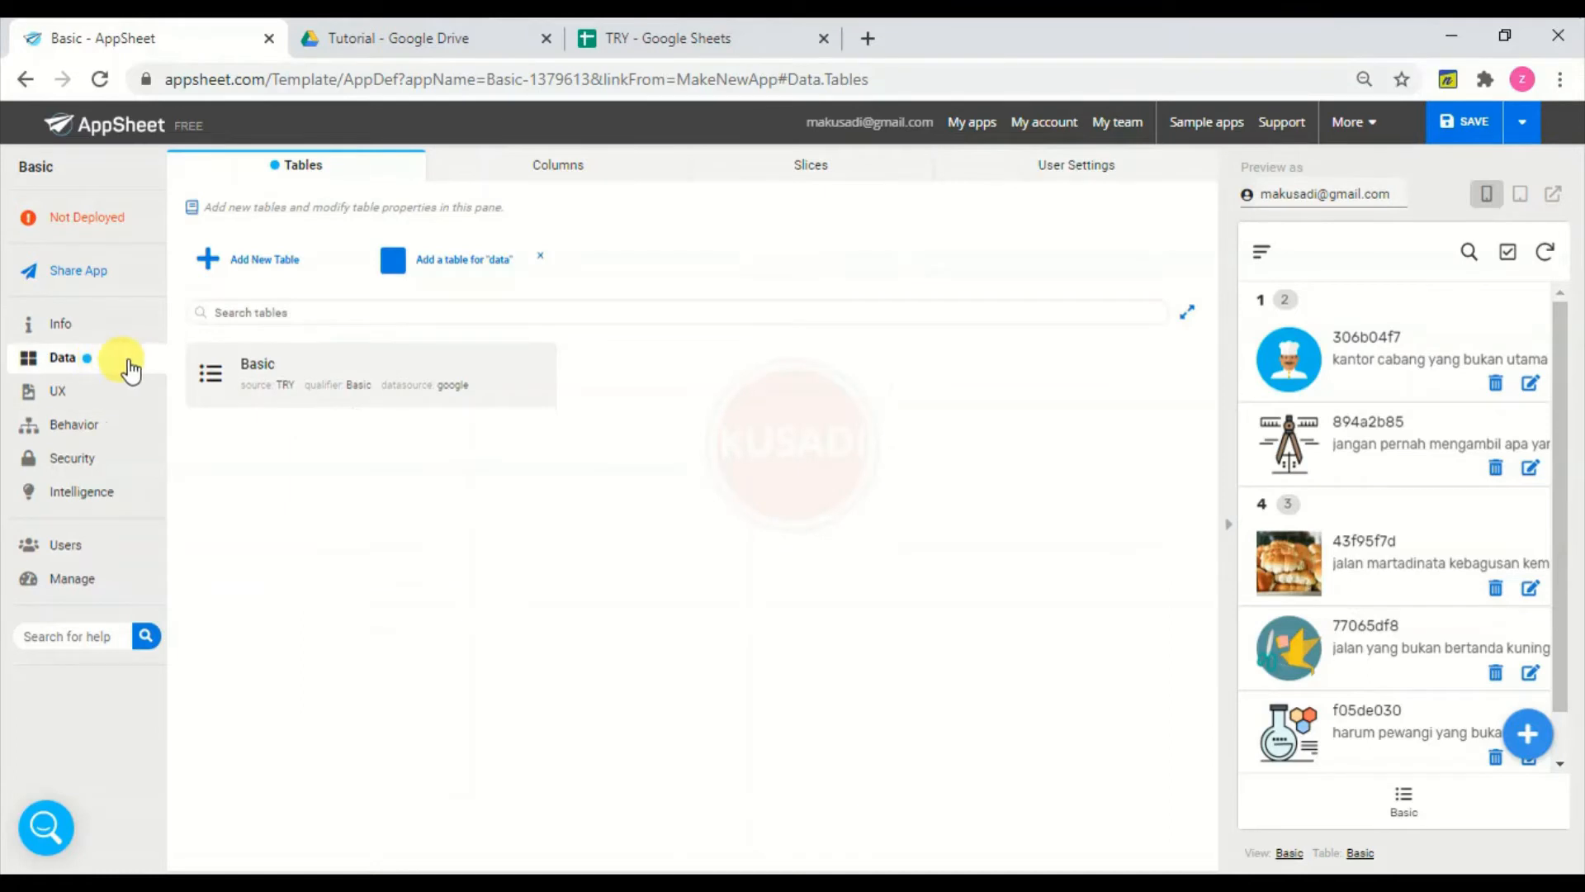
{"action": "left_click", "coordinate": [366, 377]}
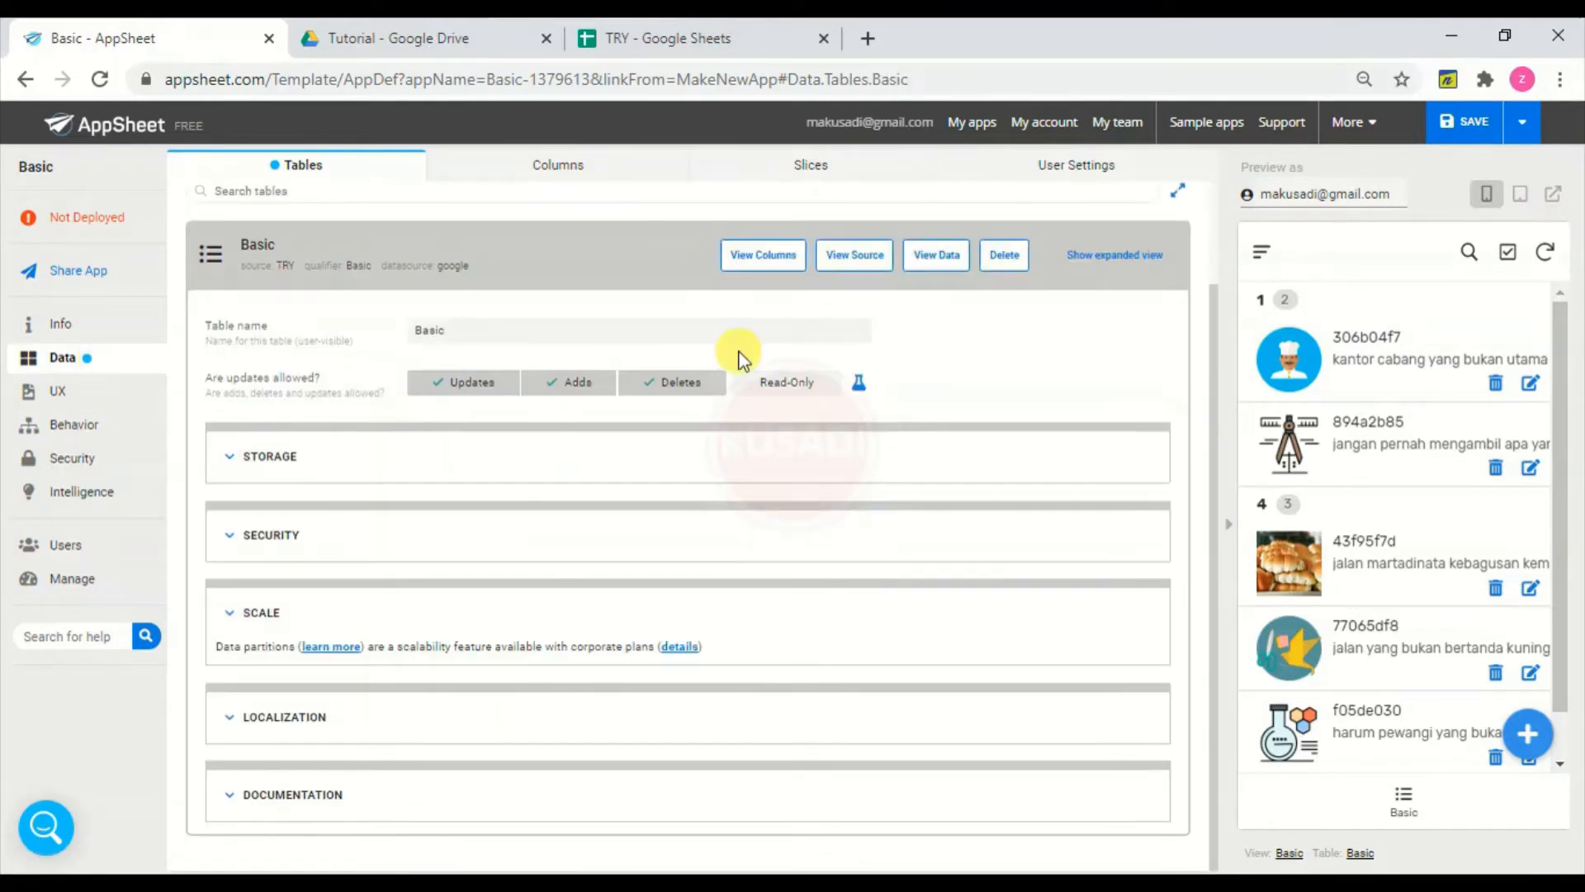
{"action": "left_click", "coordinate": [764, 258]}
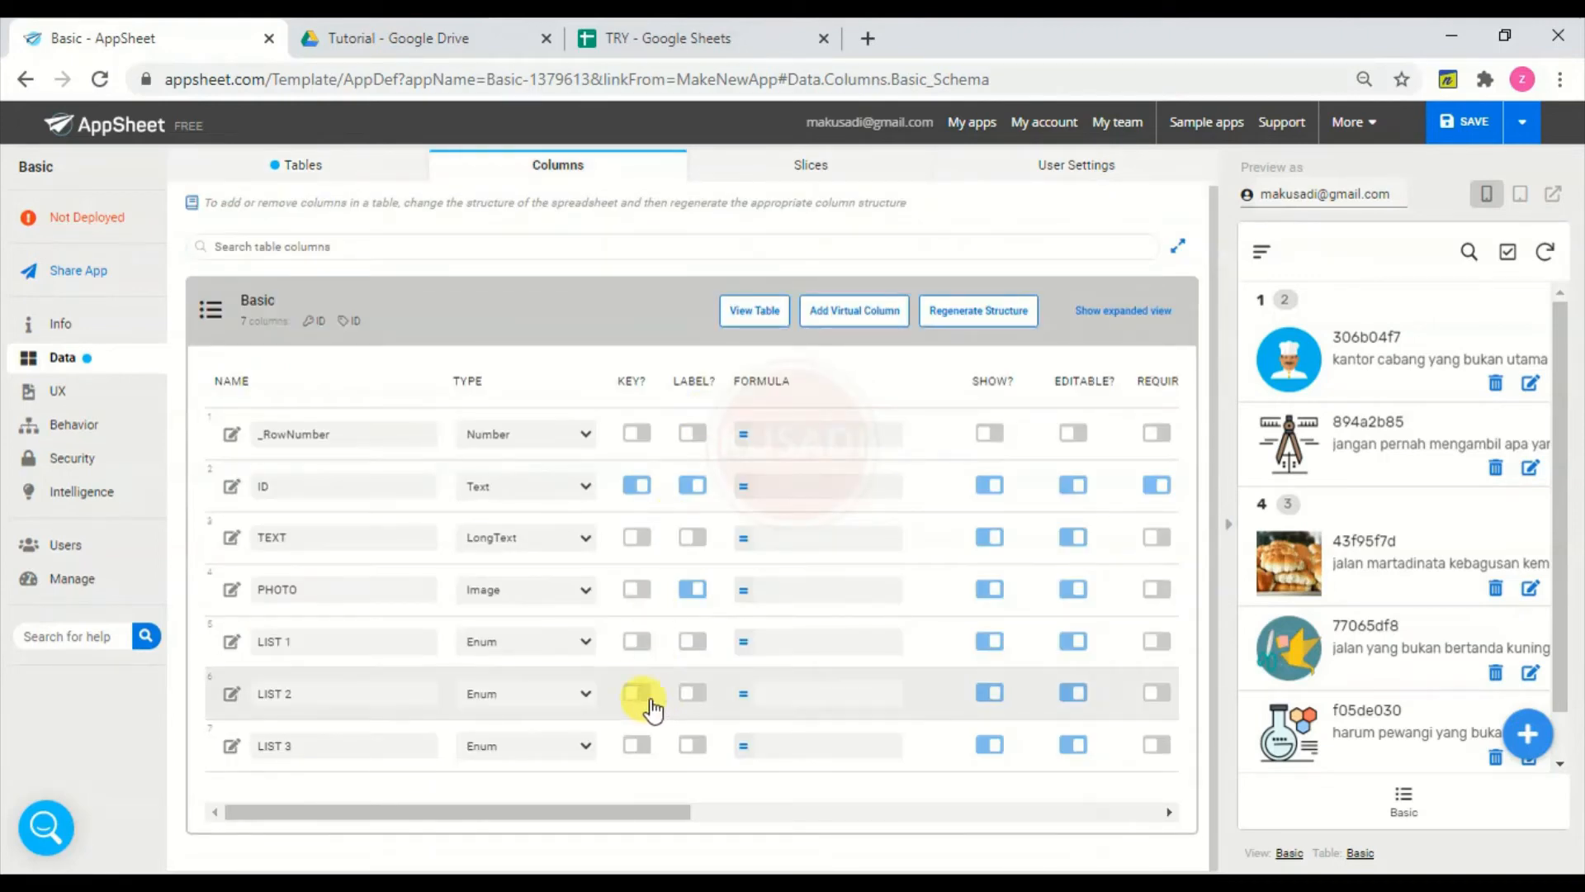
{"action": "left_click", "coordinate": [231, 696]}
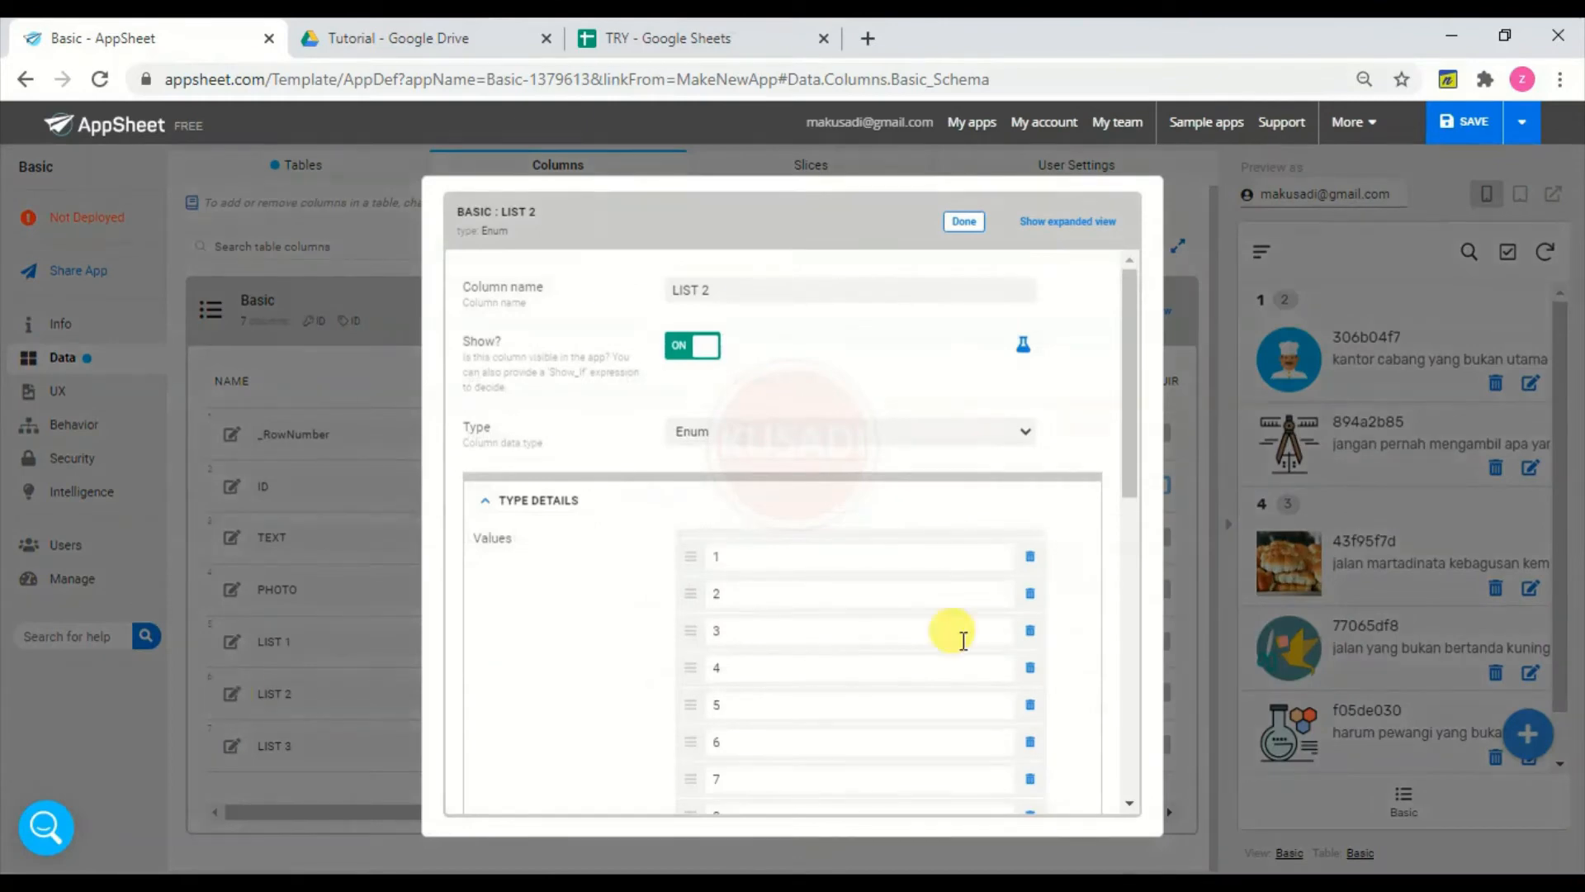
{"action": "left_click_drag", "start_coordinate": [1137, 474], "coordinate": [1126, 662]}
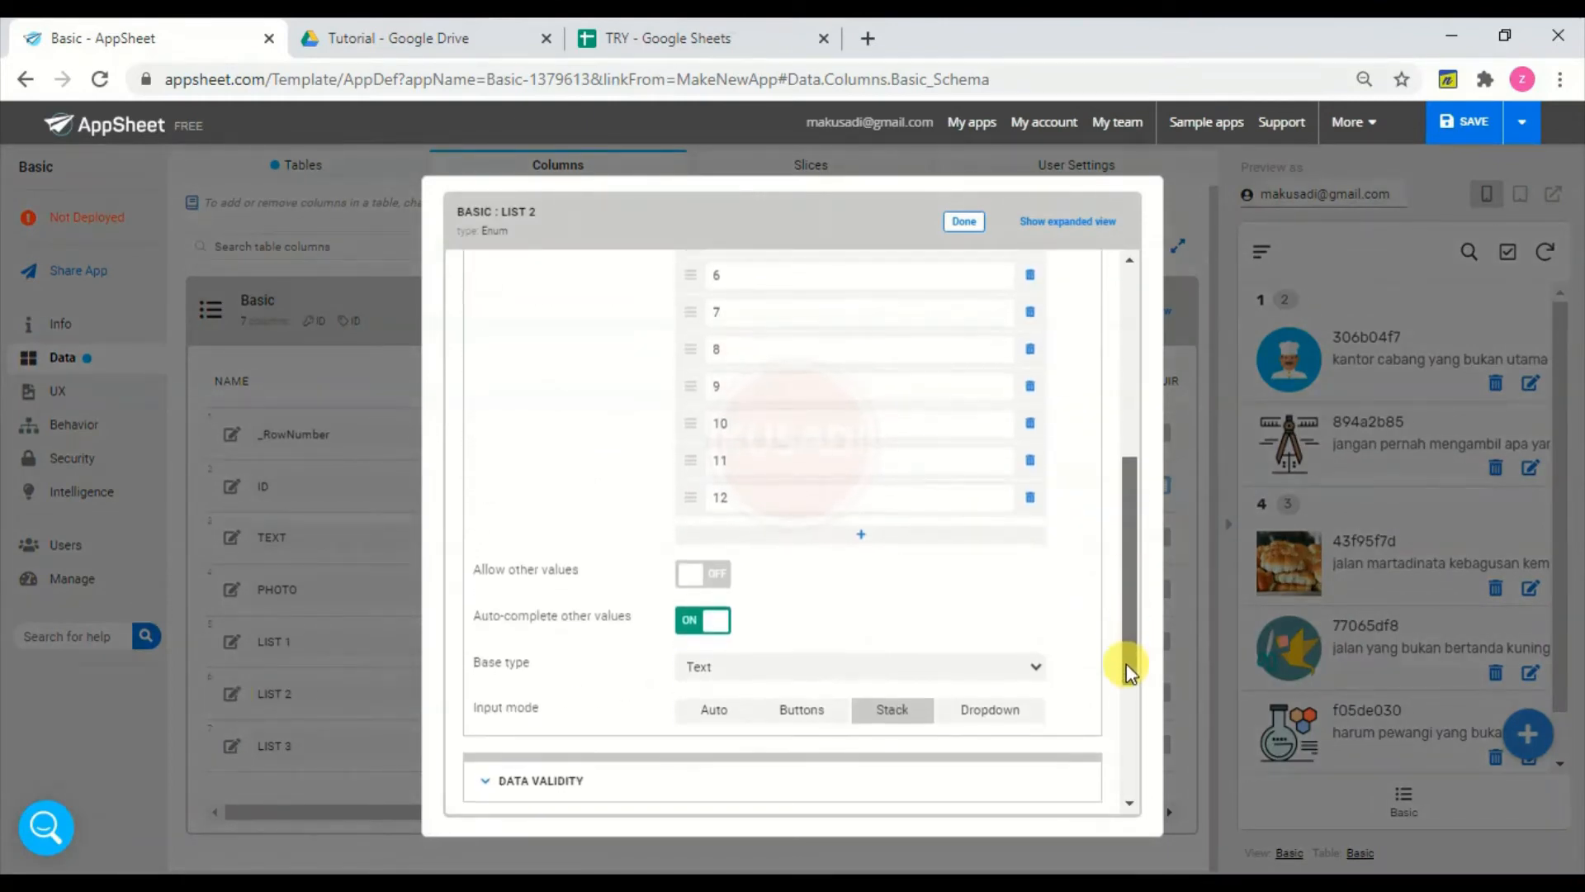
{"action": "left_click", "coordinate": [1001, 673]}
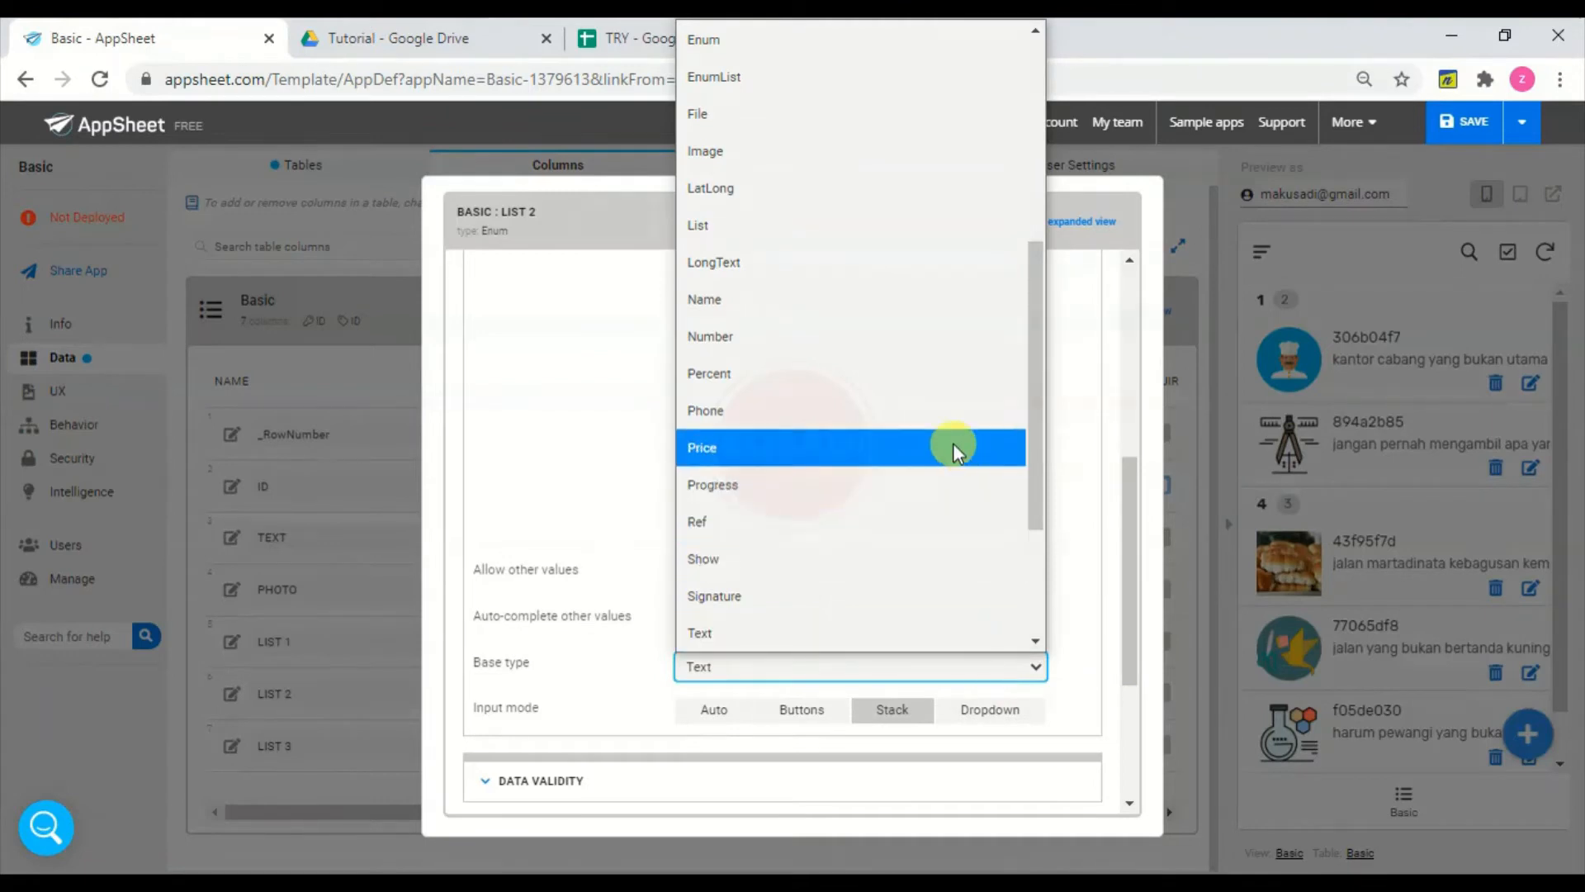
{"action": "left_click", "coordinate": [907, 343]}
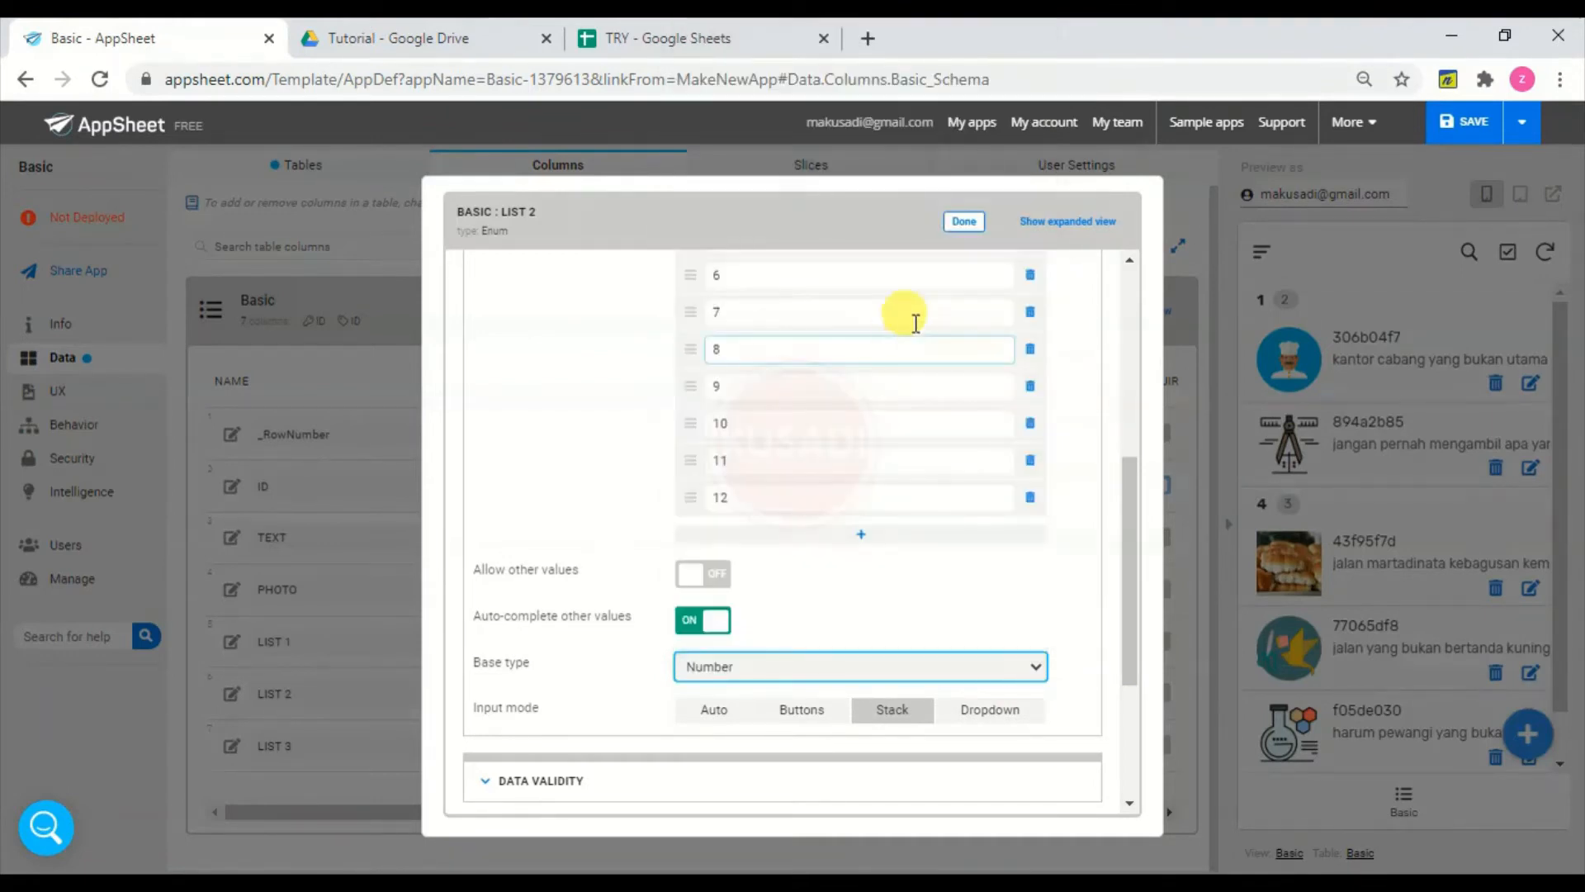
{"action": "left_click", "coordinate": [964, 225]}
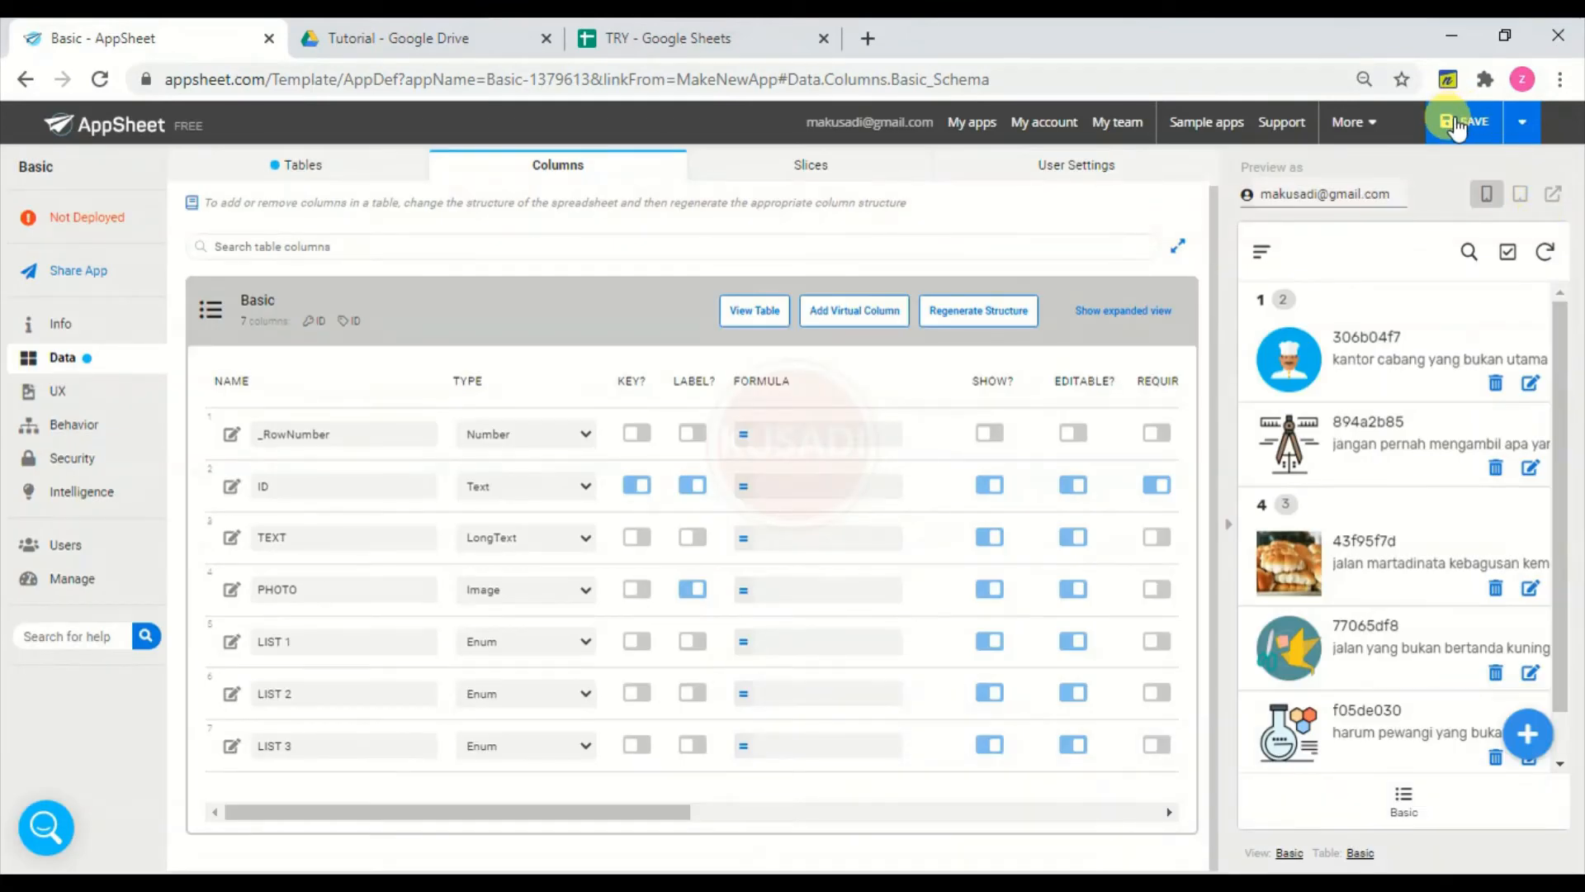
{"action": "left_click", "coordinate": [1457, 126]}
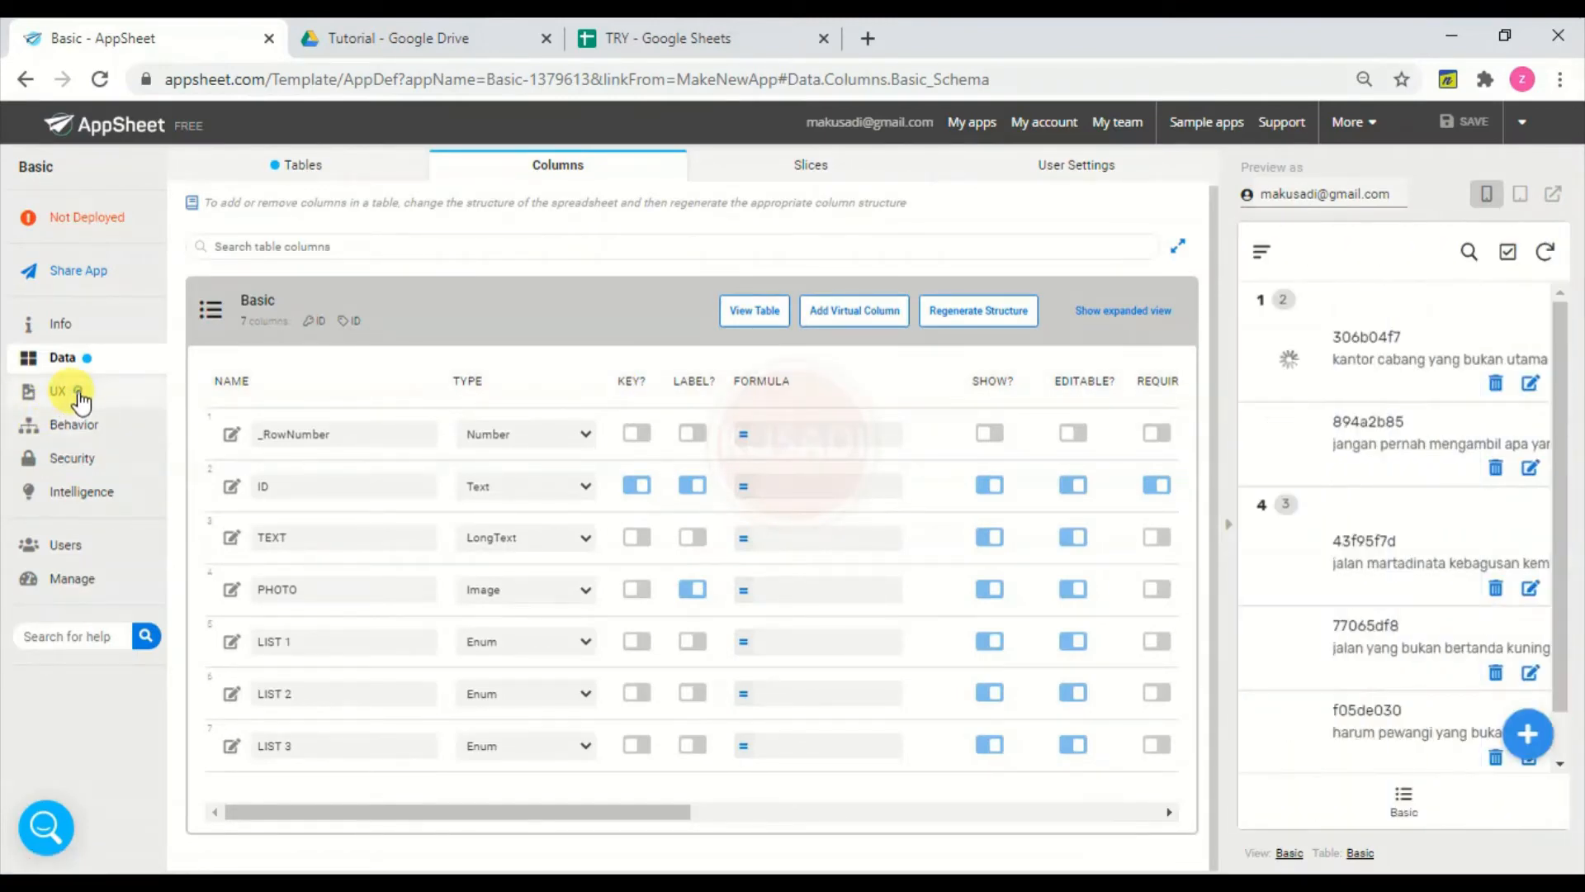
- Set the Basic view's group aggregate to SUM :: LIST 2 and check the groups in the preview
{"action": "left_click", "coordinate": [79, 395]}
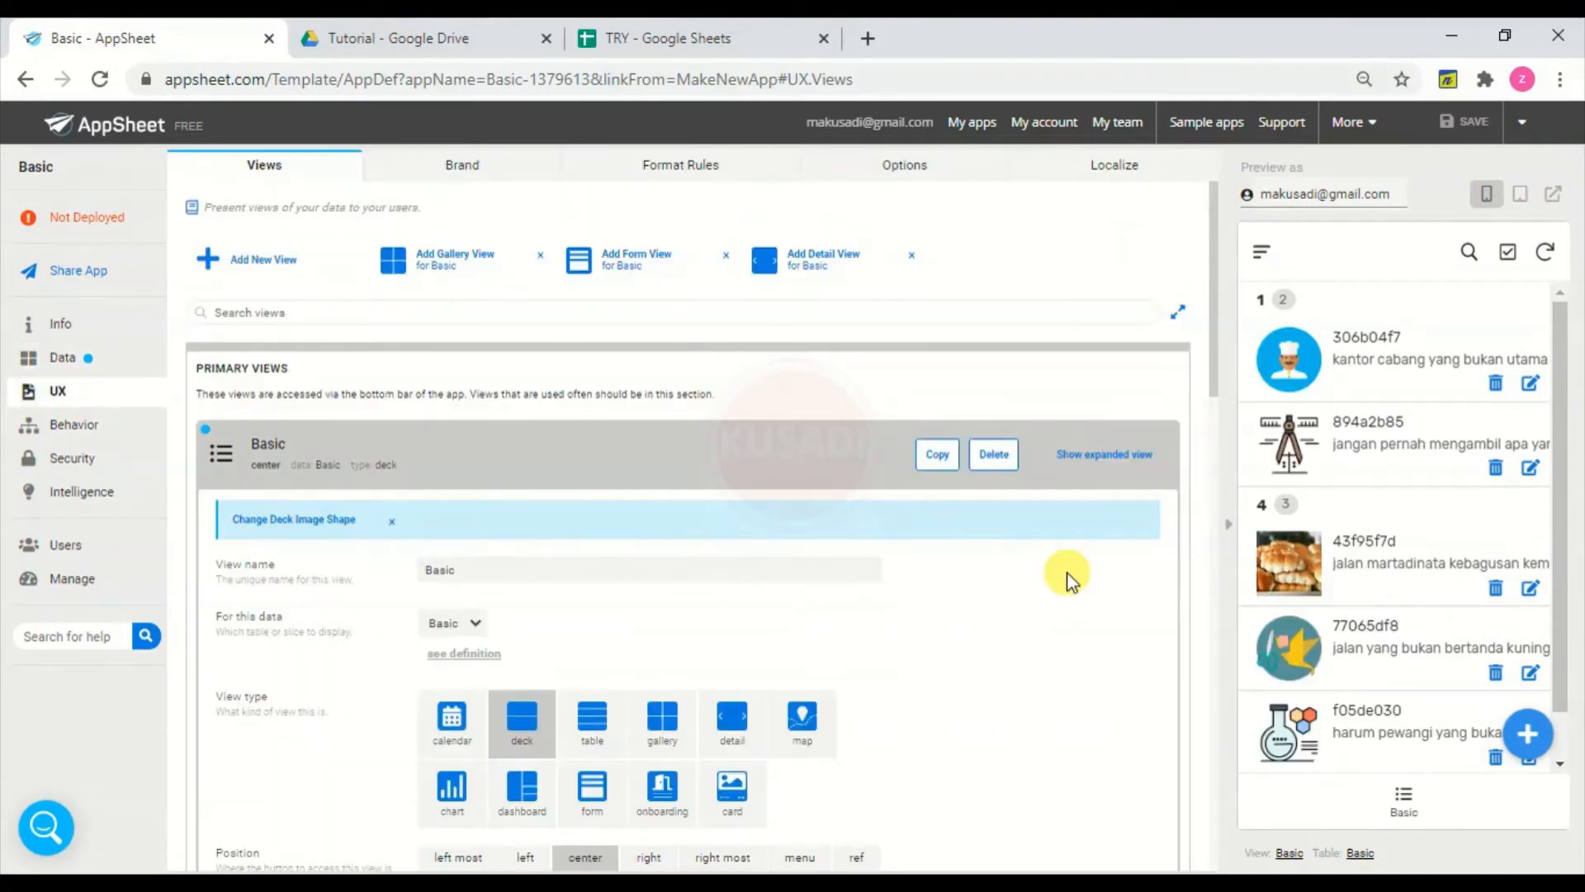
{"action": "scroll", "coordinate": [1212, 388], "scroll_direction": "down", "scroll_amount": 3}
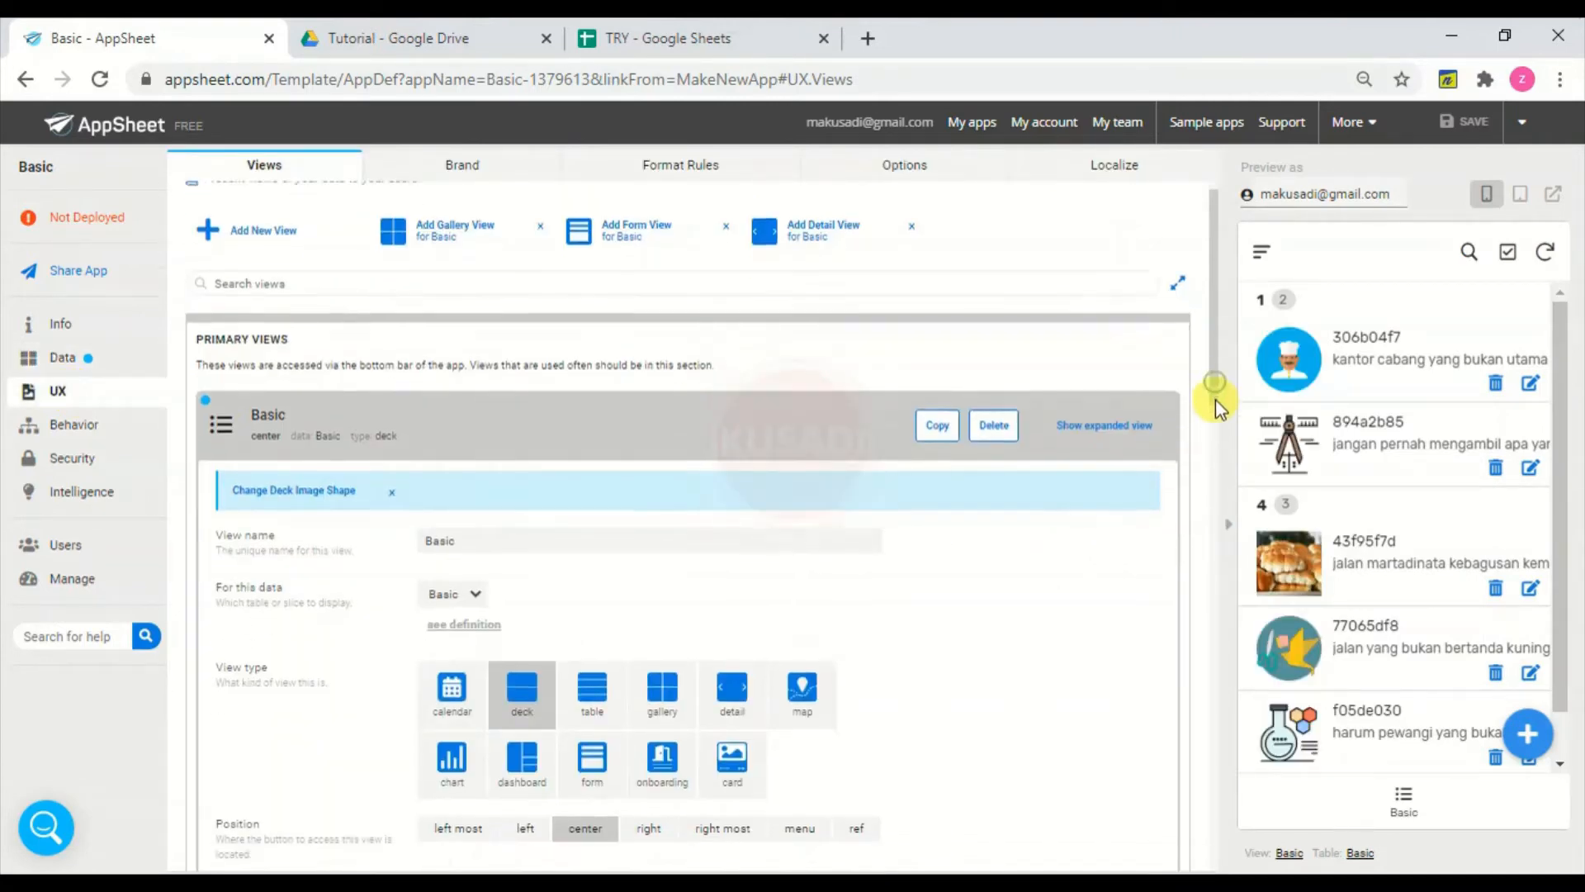
{"action": "left_click_drag", "start_coordinate": [1215, 461], "coordinate": [1215, 626]}
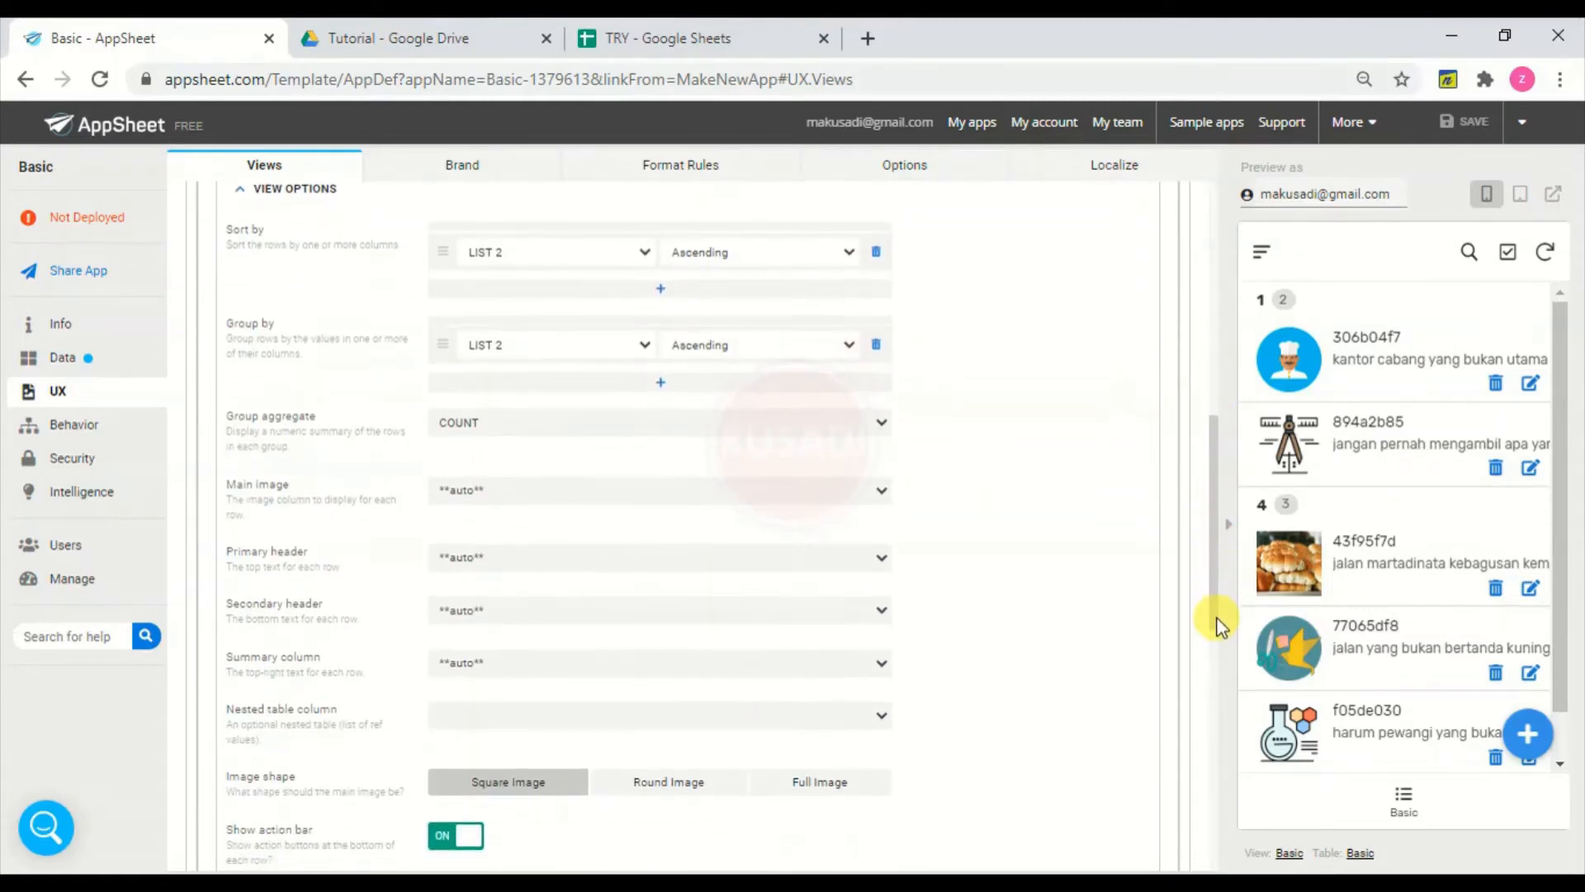
{"action": "left_click", "coordinate": [834, 419]}
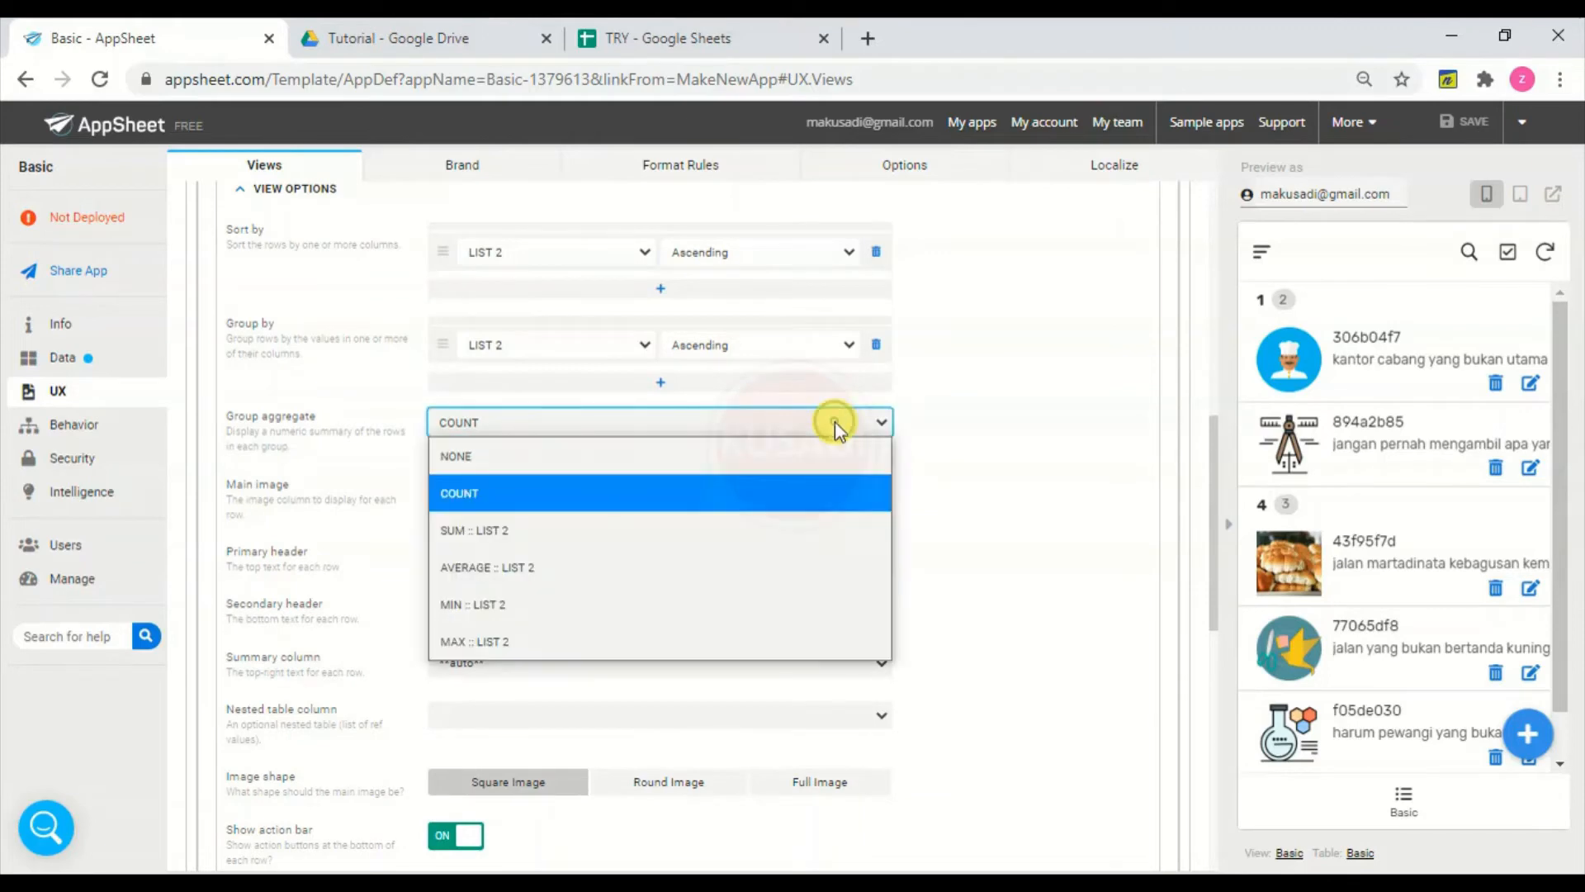
{"action": "left_click", "coordinate": [686, 529]}
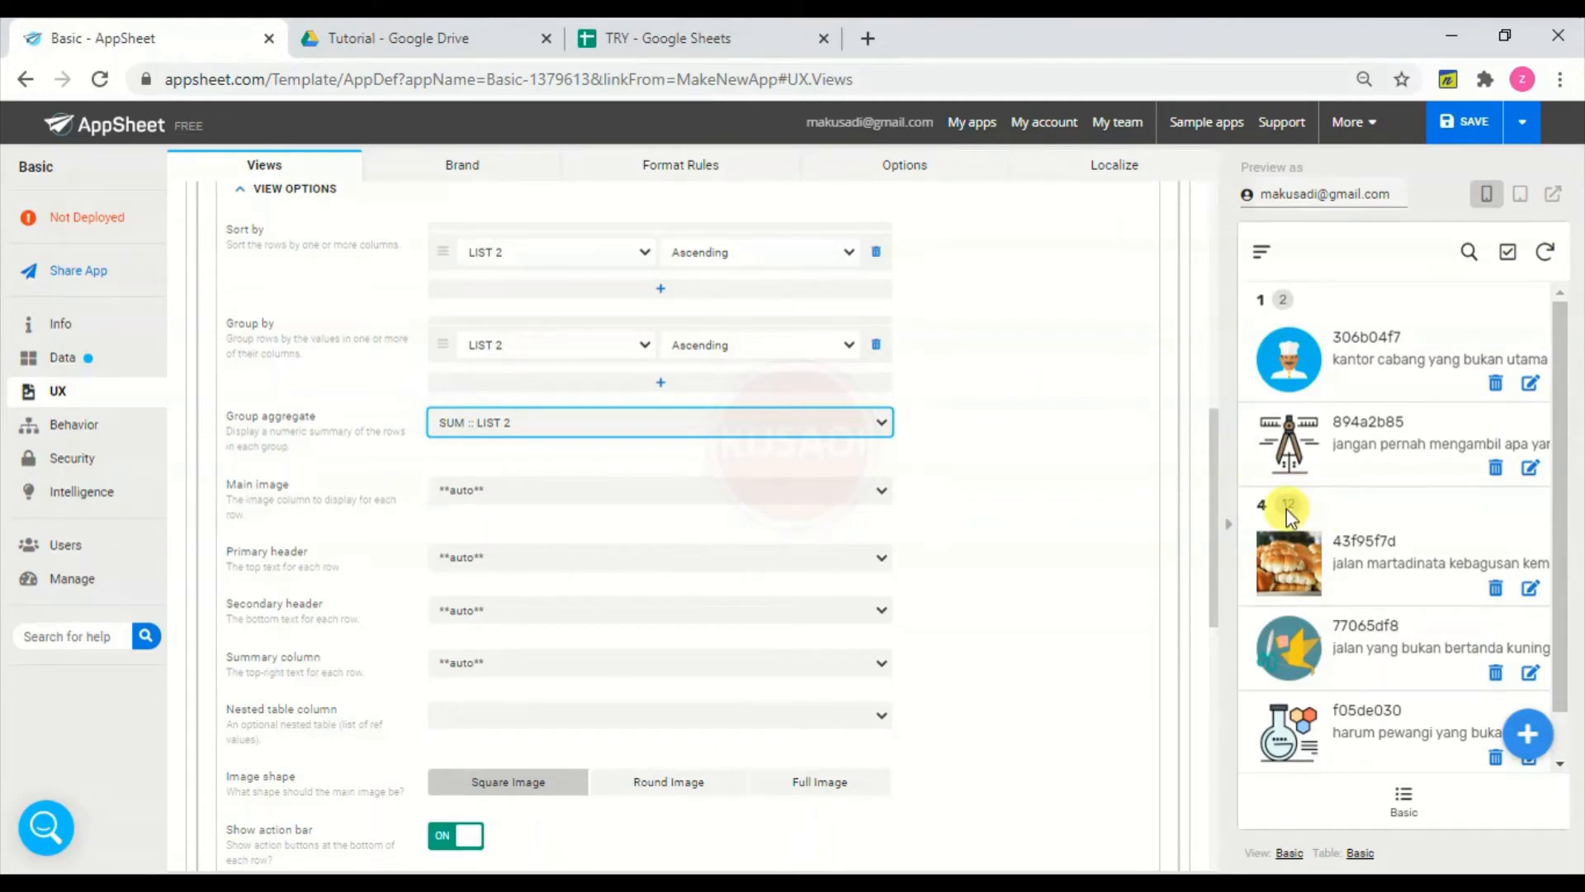
{"action": "mouse_move", "coordinate": [1557, 462]}
{"action": "left_mouse_down"}
{"action": "mouse_move", "coordinate": [1560, 513]}
{"action": "mouse_move", "coordinate": [1564, 450]}
{"action": "mouse_move", "coordinate": [1565, 525]}
{"action": "mouse_move", "coordinate": [1569, 452]}
{"action": "left_mouse_up"}
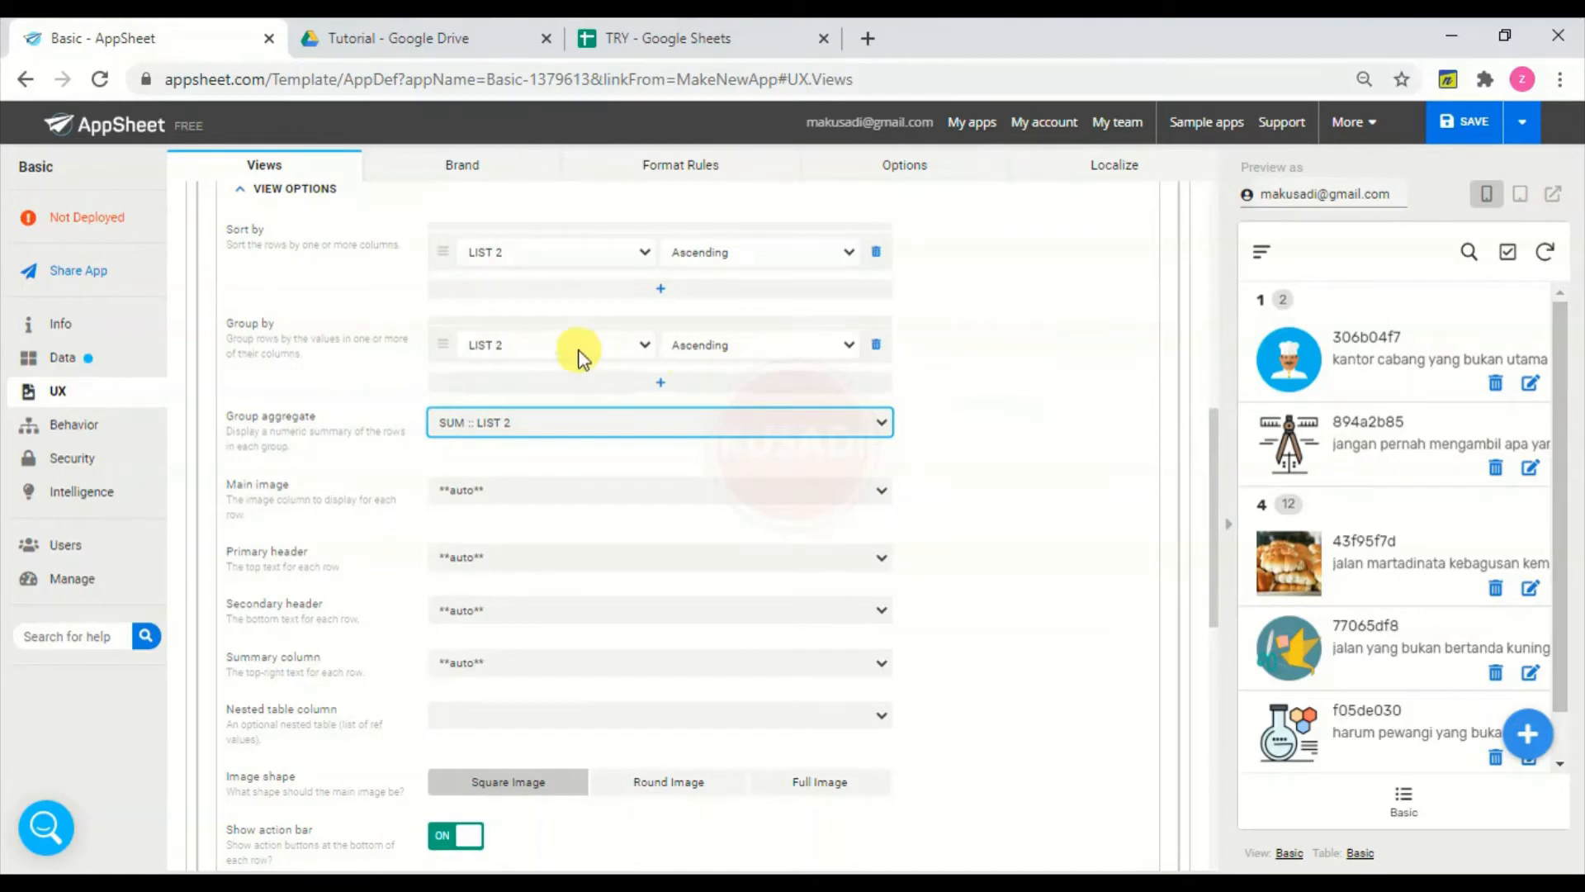
- Group the Basic view by LIST 1 and check the summed month groups in the app preview
{"action": "left_click", "coordinate": [609, 347]}
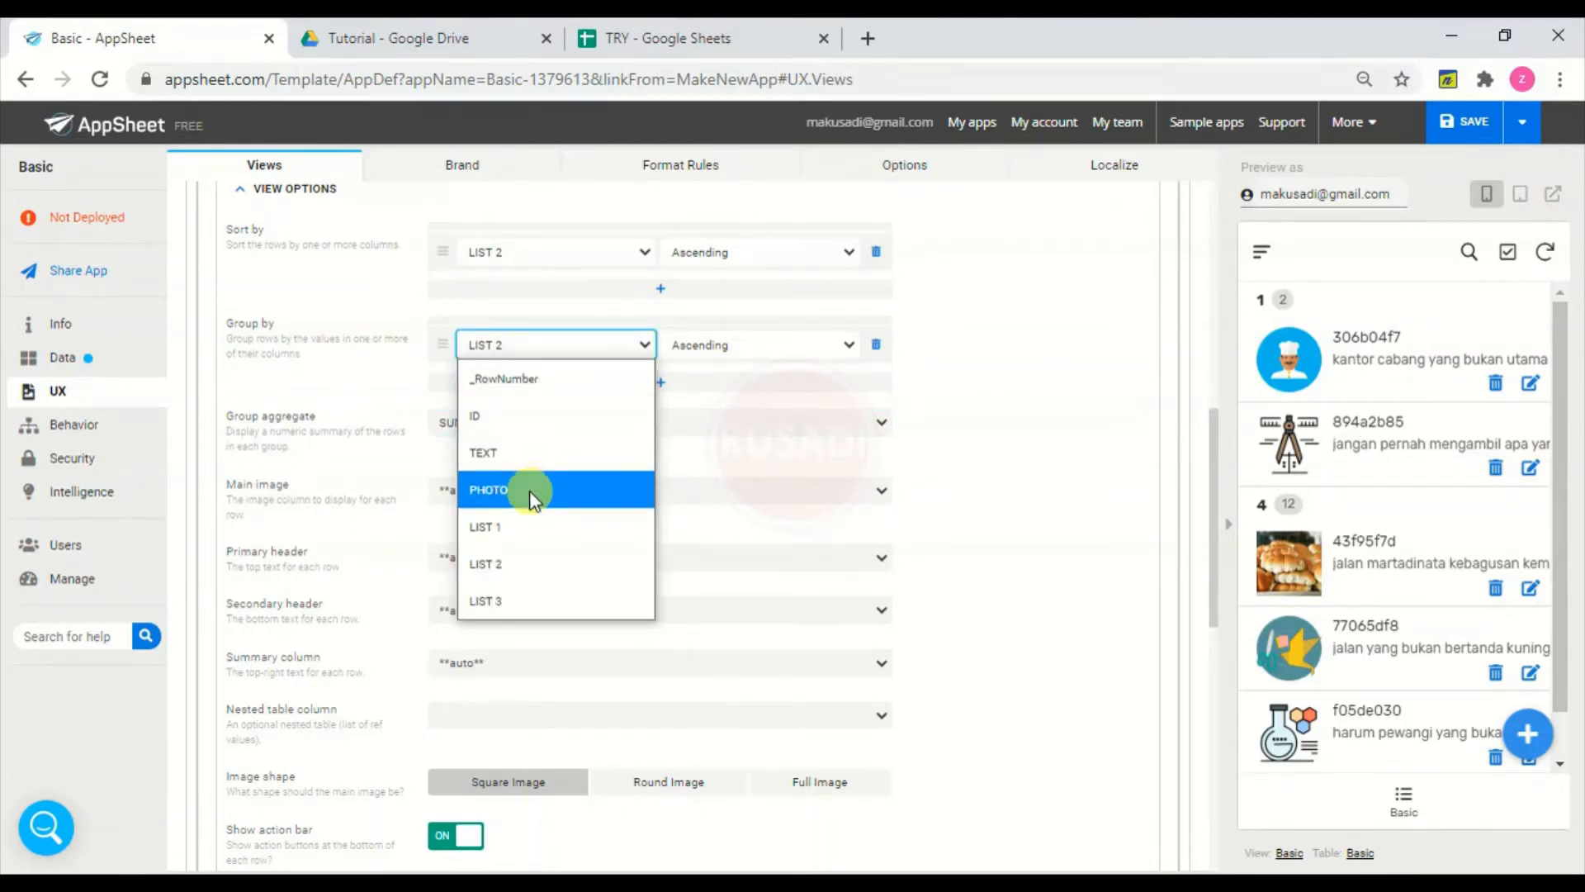
{"action": "left_click", "coordinate": [524, 520]}
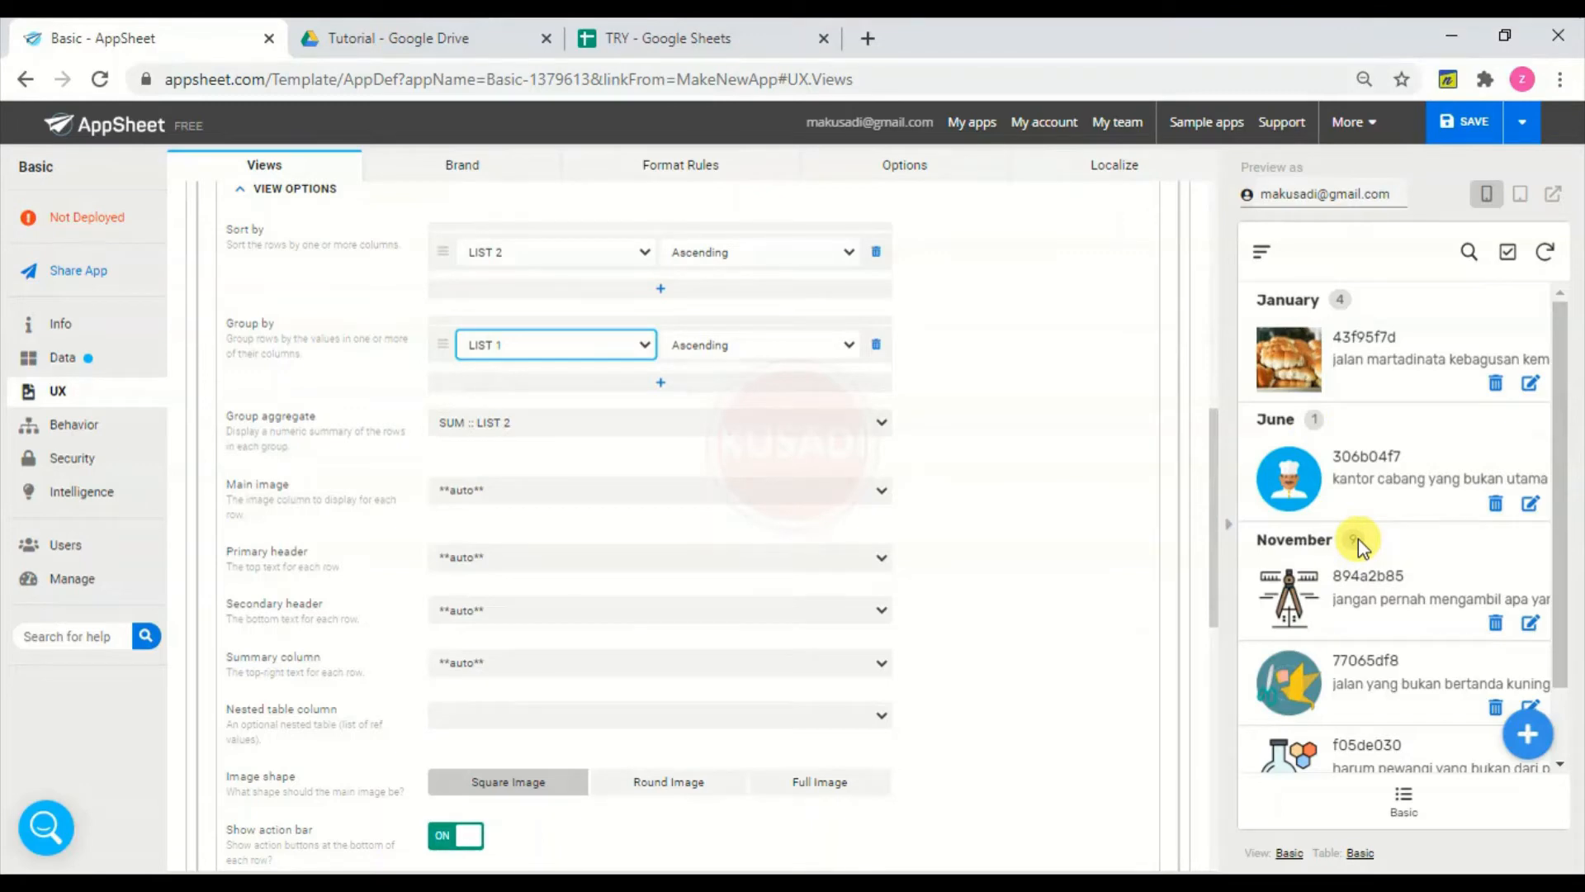
{"action": "mouse_move", "coordinate": [1561, 520]}
{"action": "left_mouse_down"}
{"action": "mouse_move", "coordinate": [1564, 643]}
{"action": "mouse_move", "coordinate": [1566, 498]}
{"action": "left_mouse_up"}
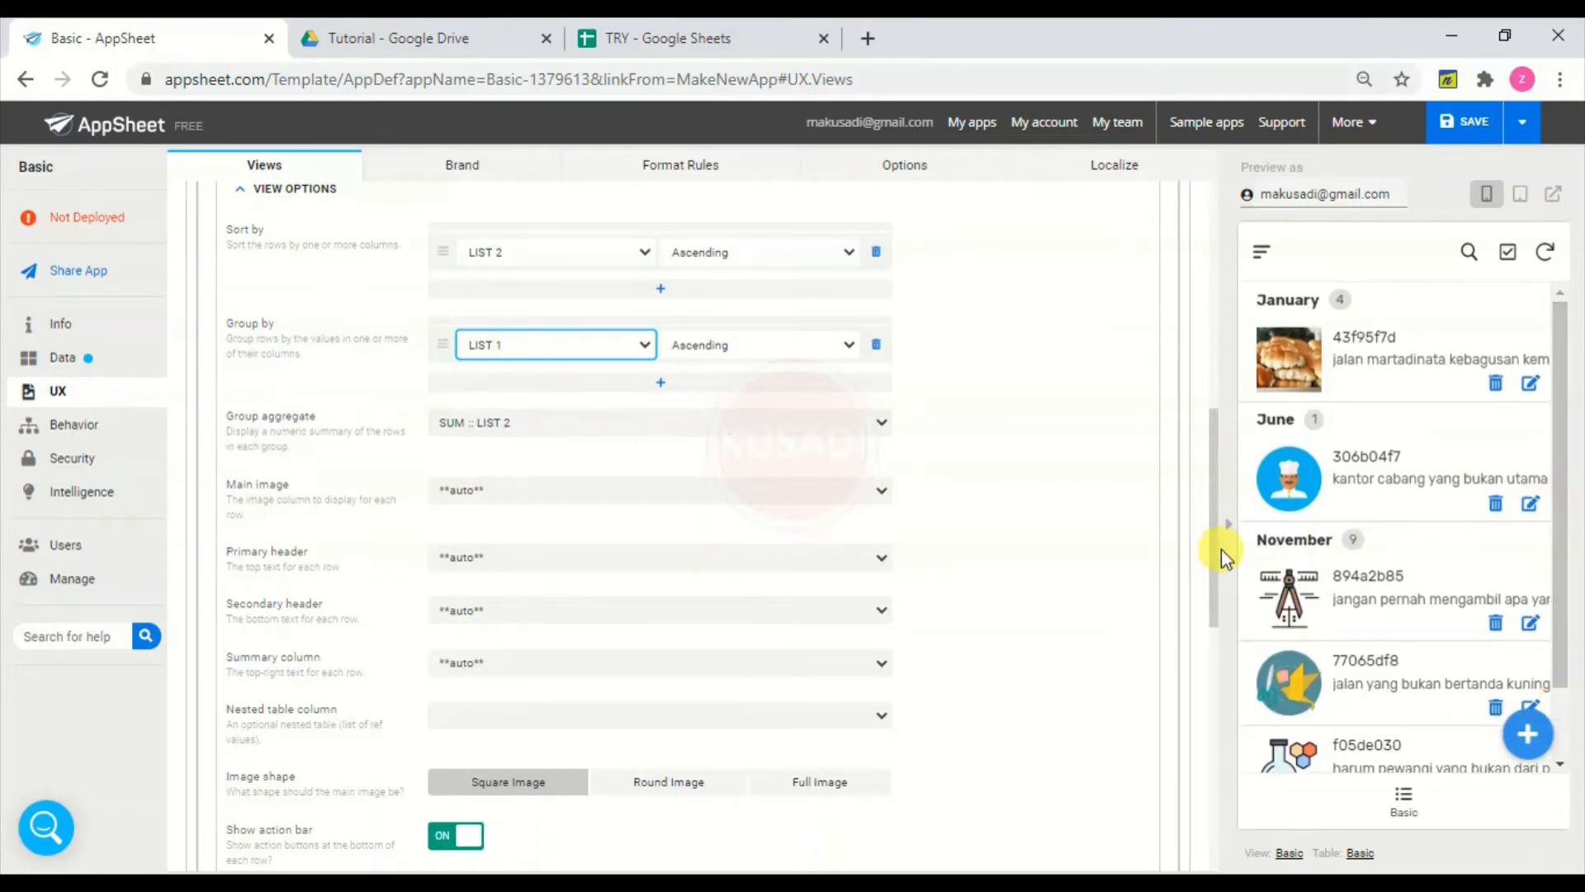
- Change the Basic view's type to gallery and sort it by LIST 1 in ascending order
{"action": "left_click_drag", "start_coordinate": [1215, 540], "coordinate": [800, 411]}
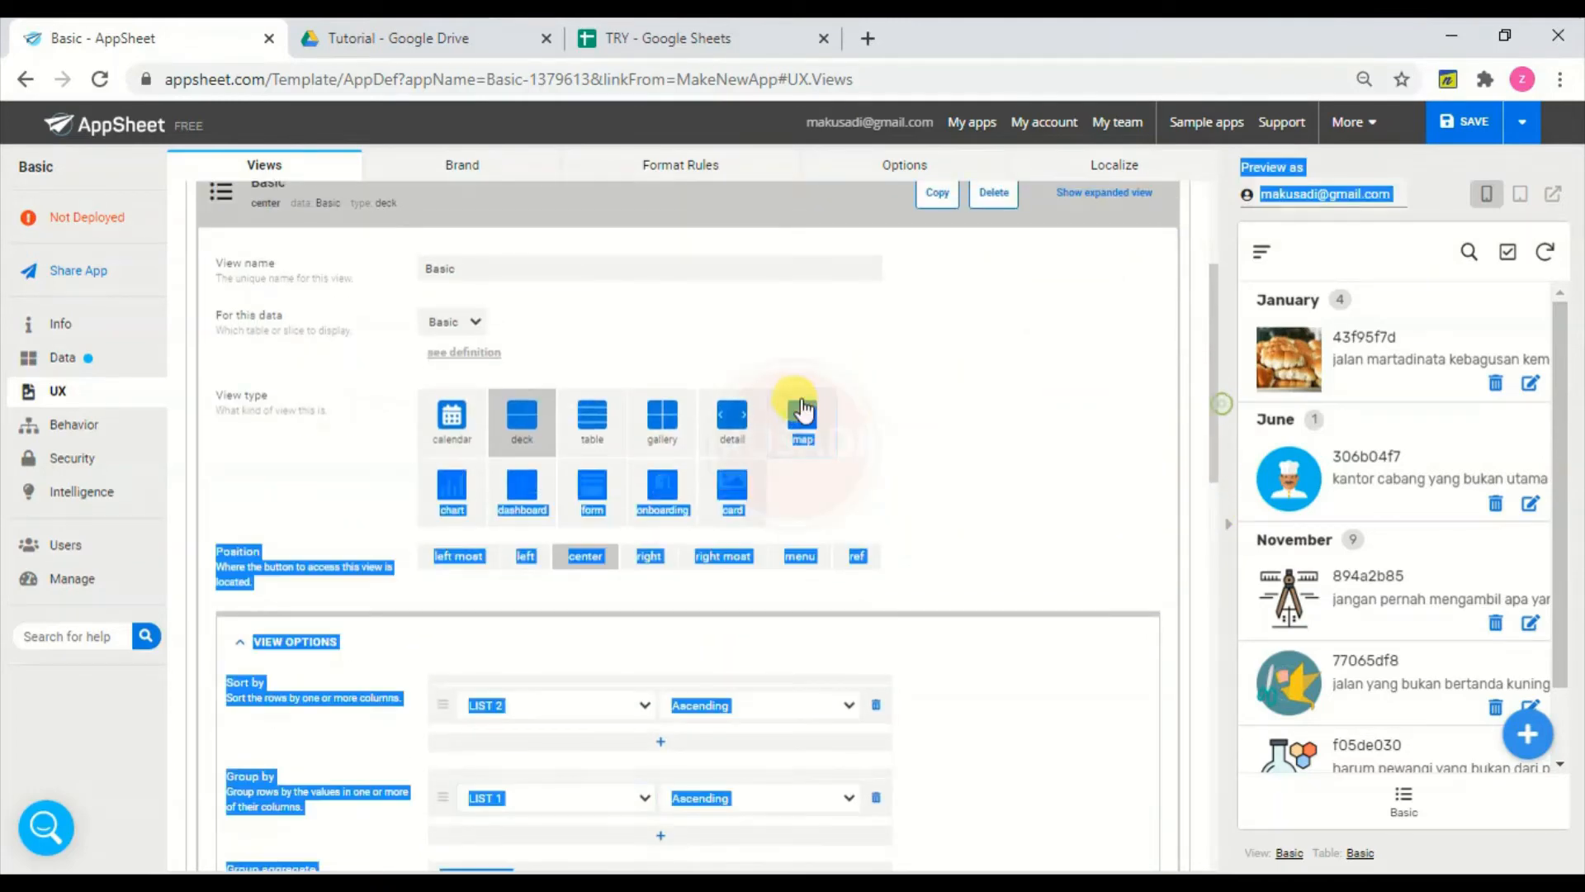
{"action": "left_click", "coordinate": [940, 322]}
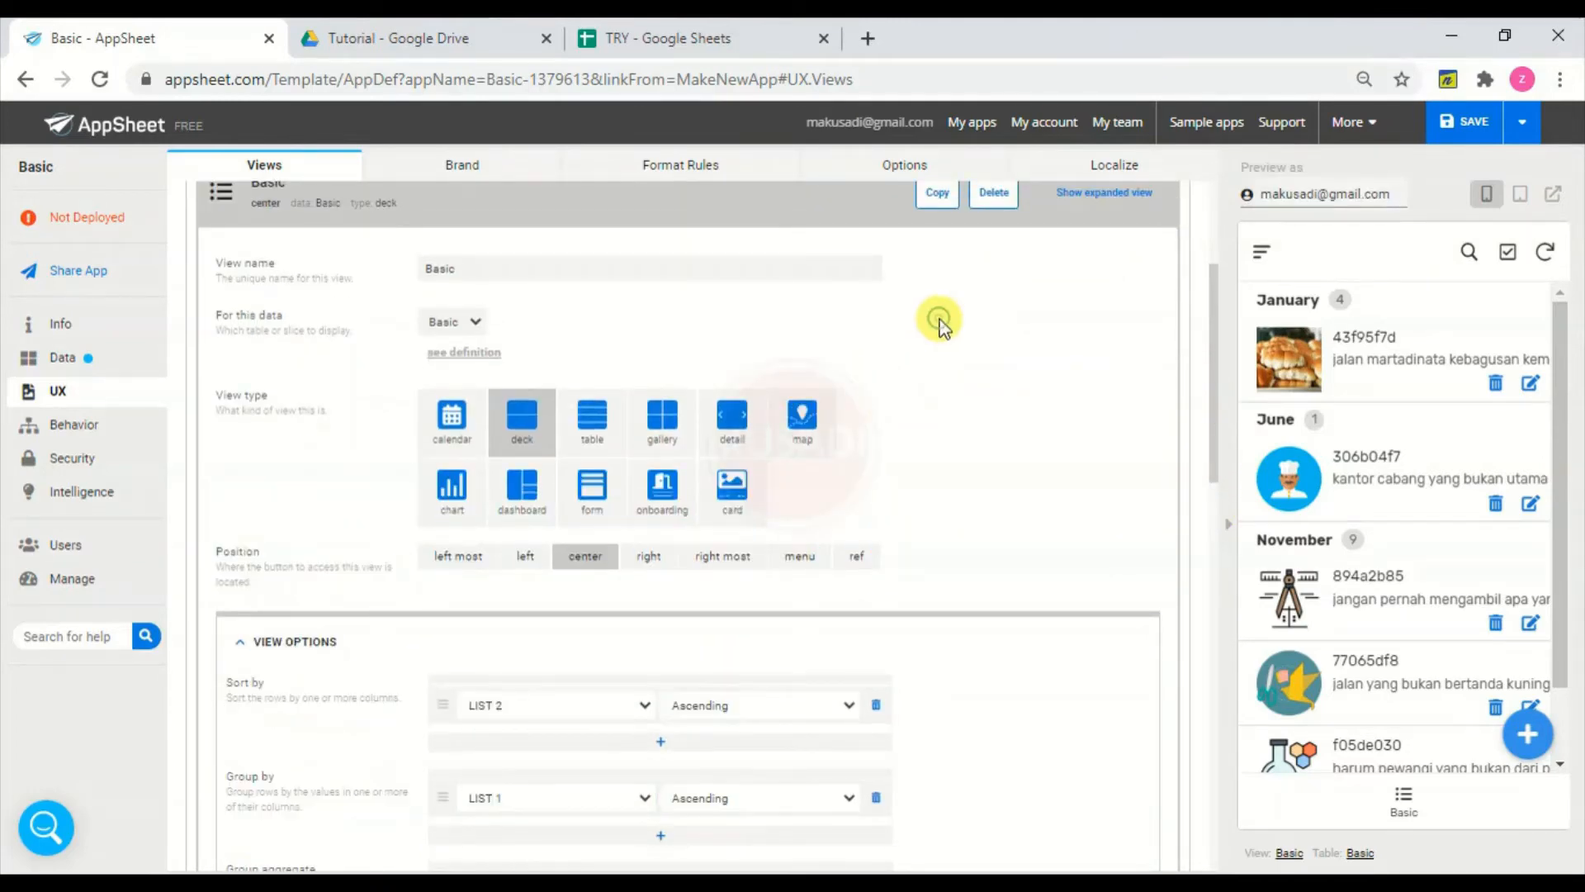
{"action": "left_click", "coordinate": [665, 423]}
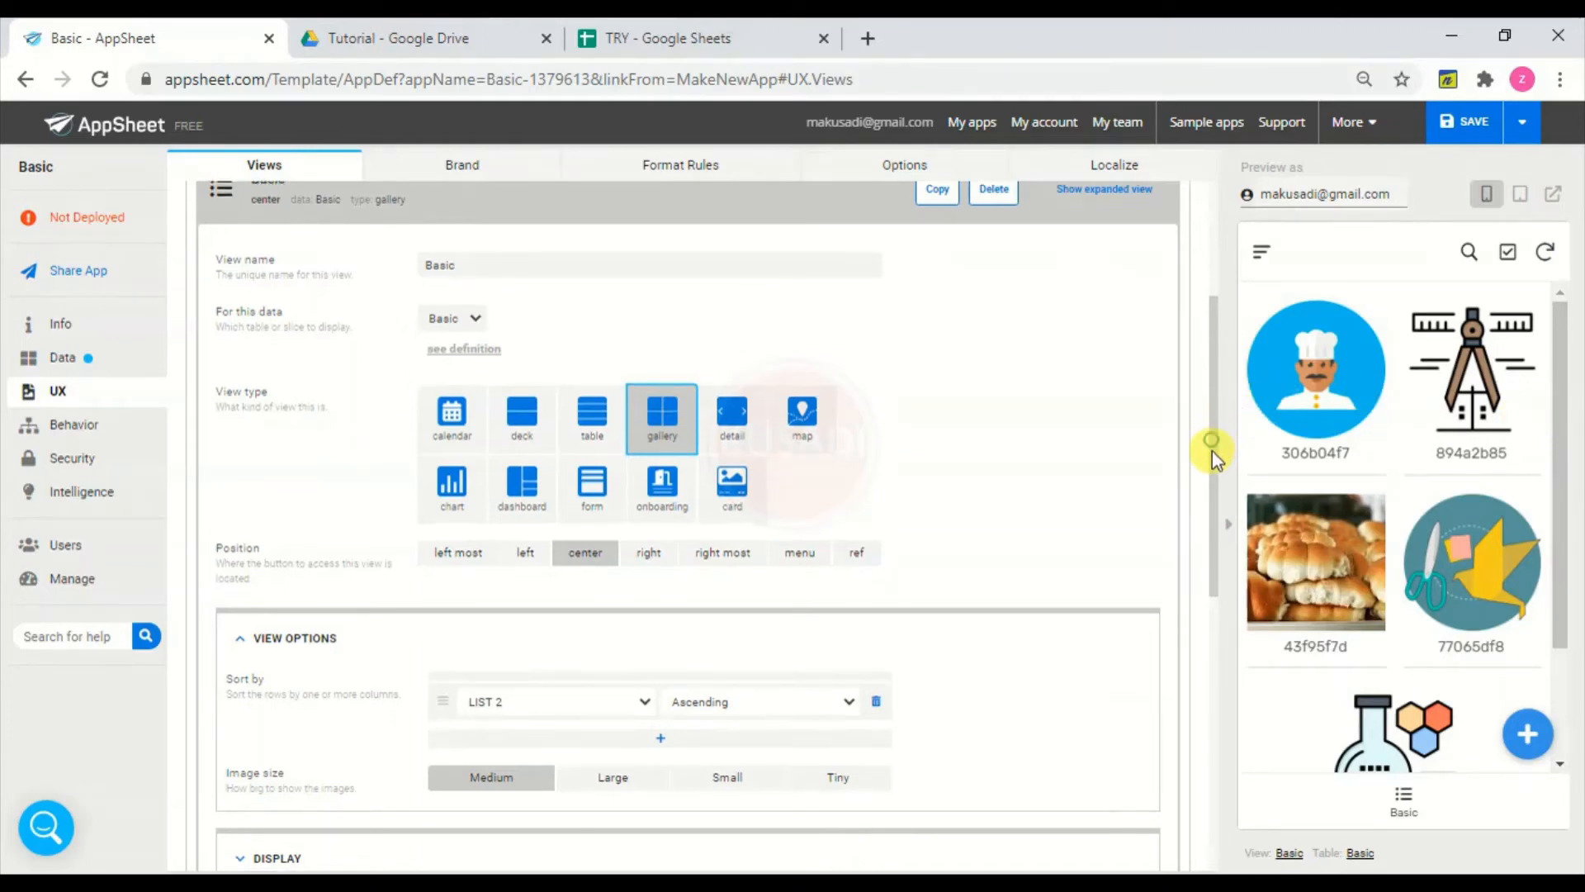
{"action": "left_click_drag", "start_coordinate": [1212, 451], "coordinate": [1217, 545]}
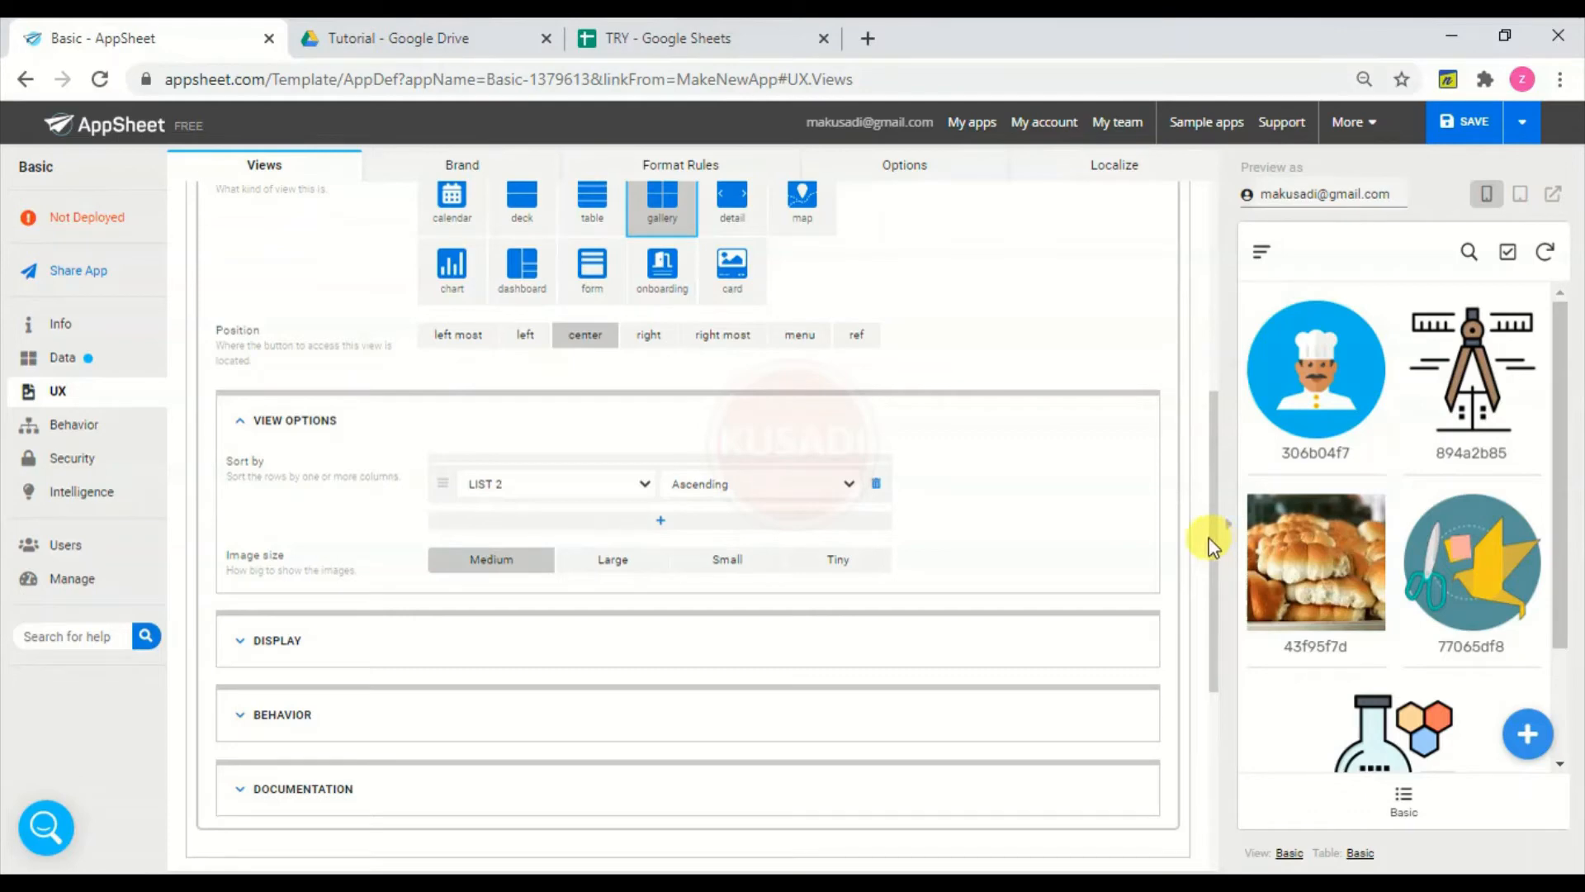
{"action": "left_click", "coordinate": [631, 485]}
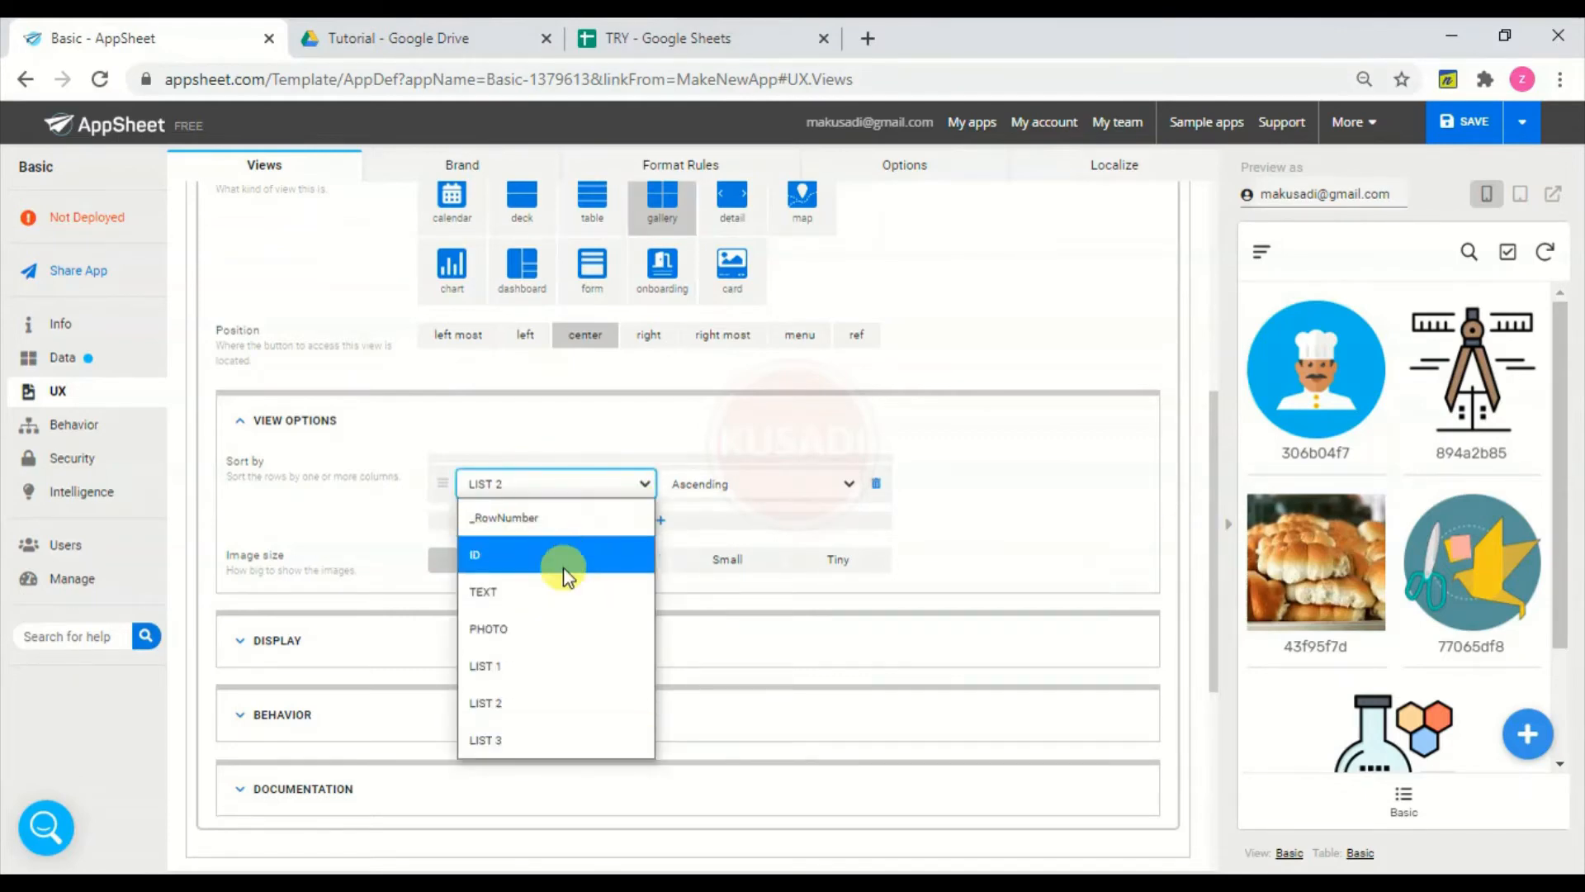
{"action": "left_click", "coordinate": [541, 664]}
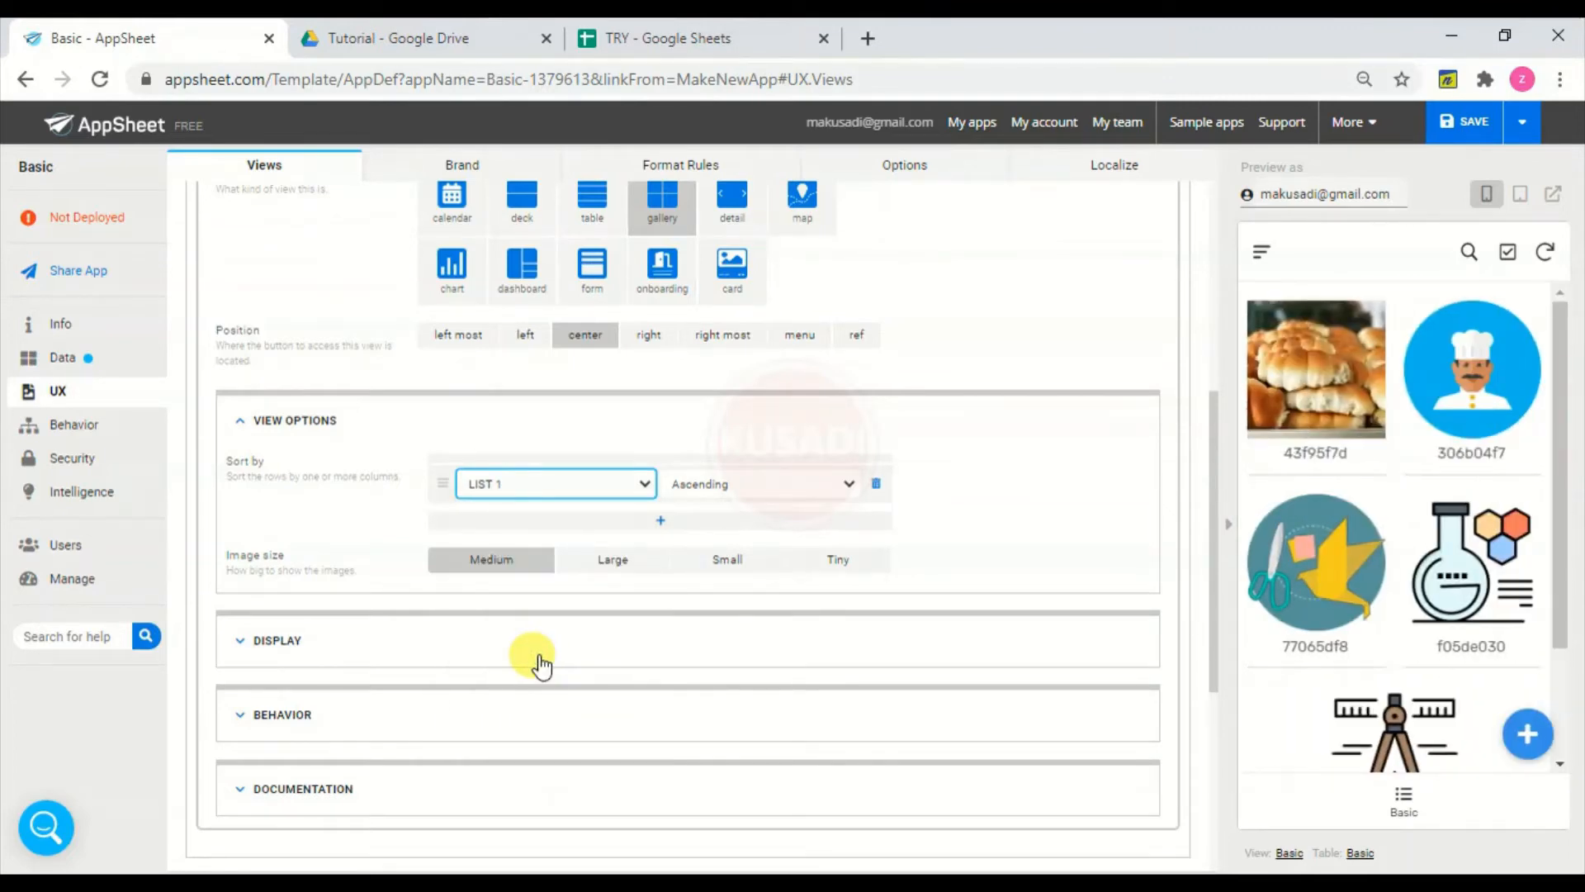
- Compare the gallery's Large and Small image sizes in the preview, and set the image size to Tiny
{"action": "left_click", "coordinate": [621, 568]}
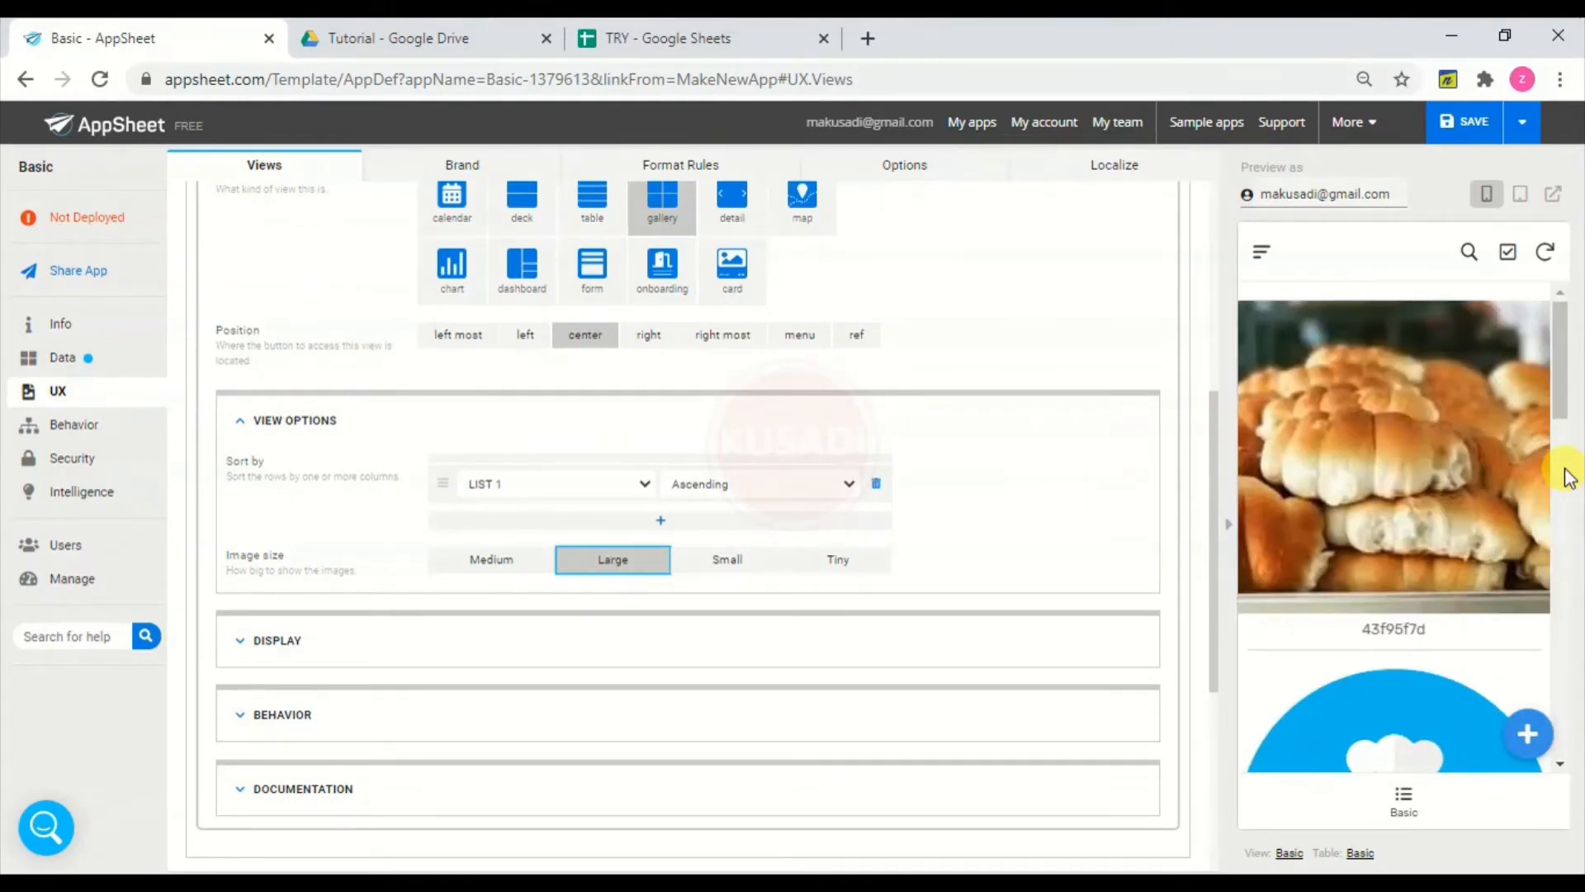
{"action": "mouse_move", "coordinate": [1558, 396]}
{"action": "left_mouse_down"}
{"action": "mouse_move", "coordinate": [1577, 735]}
{"action": "mouse_move", "coordinate": [1577, 372]}
{"action": "left_mouse_up"}
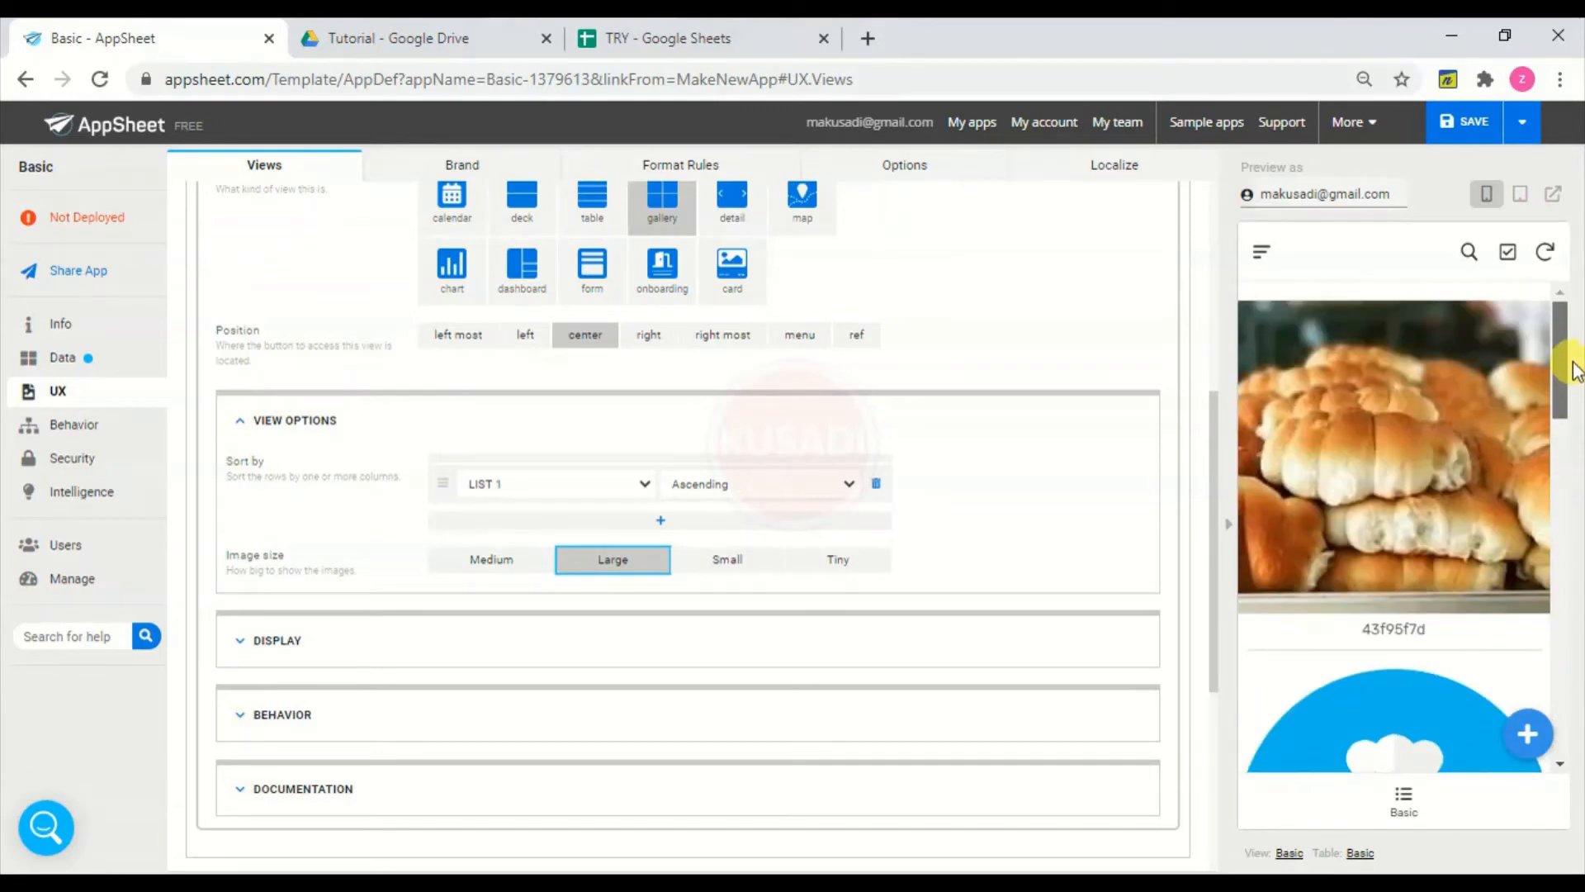
{"action": "left_click", "coordinate": [726, 560]}
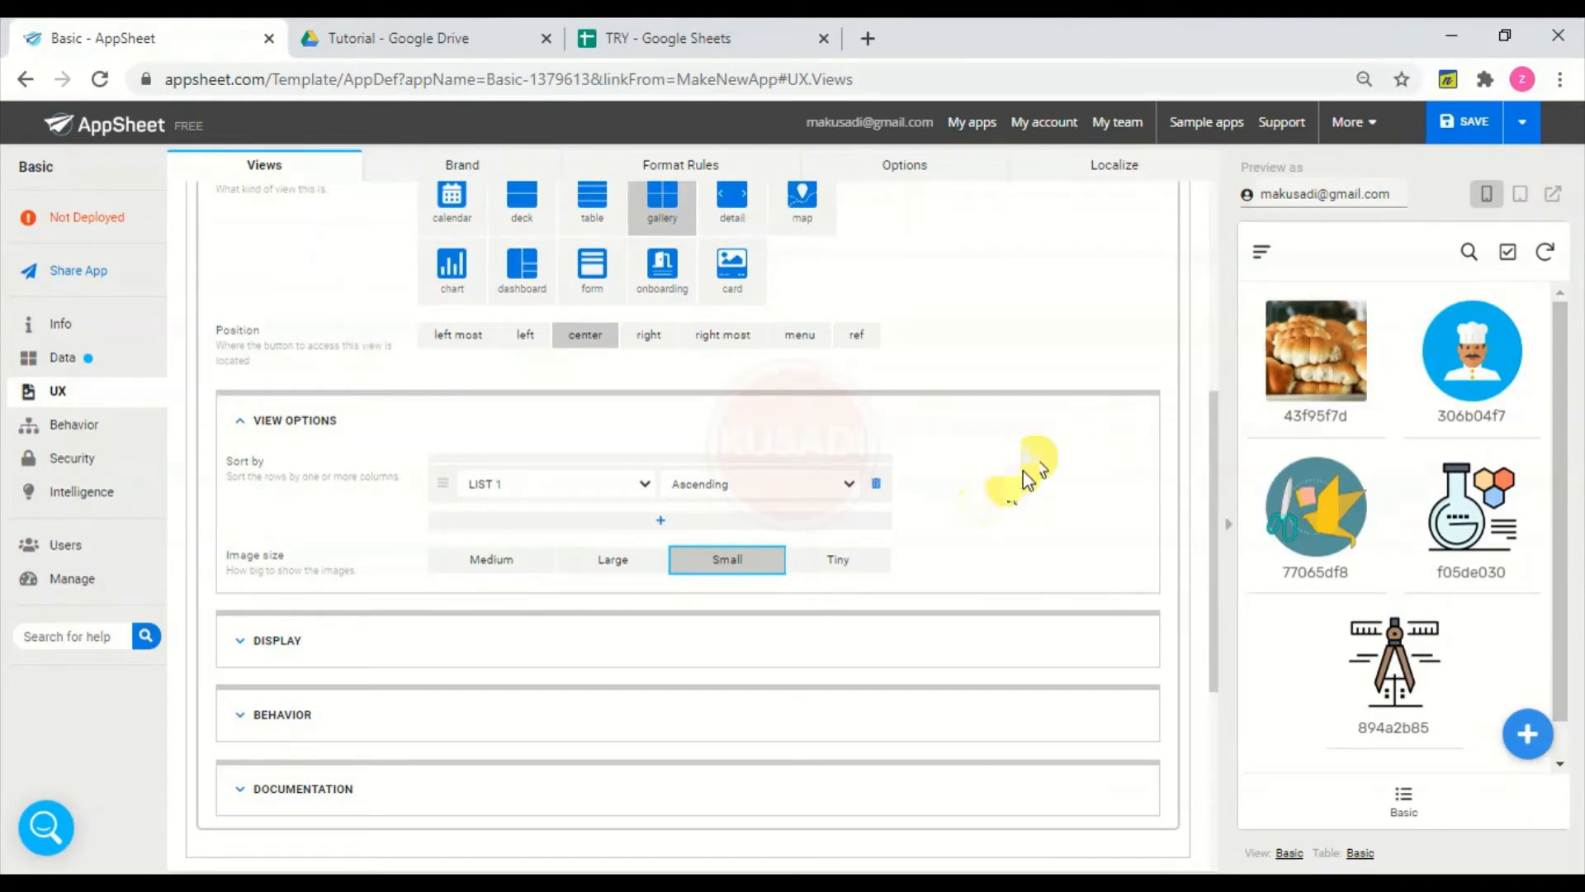
{"action": "left_click", "coordinate": [858, 565]}
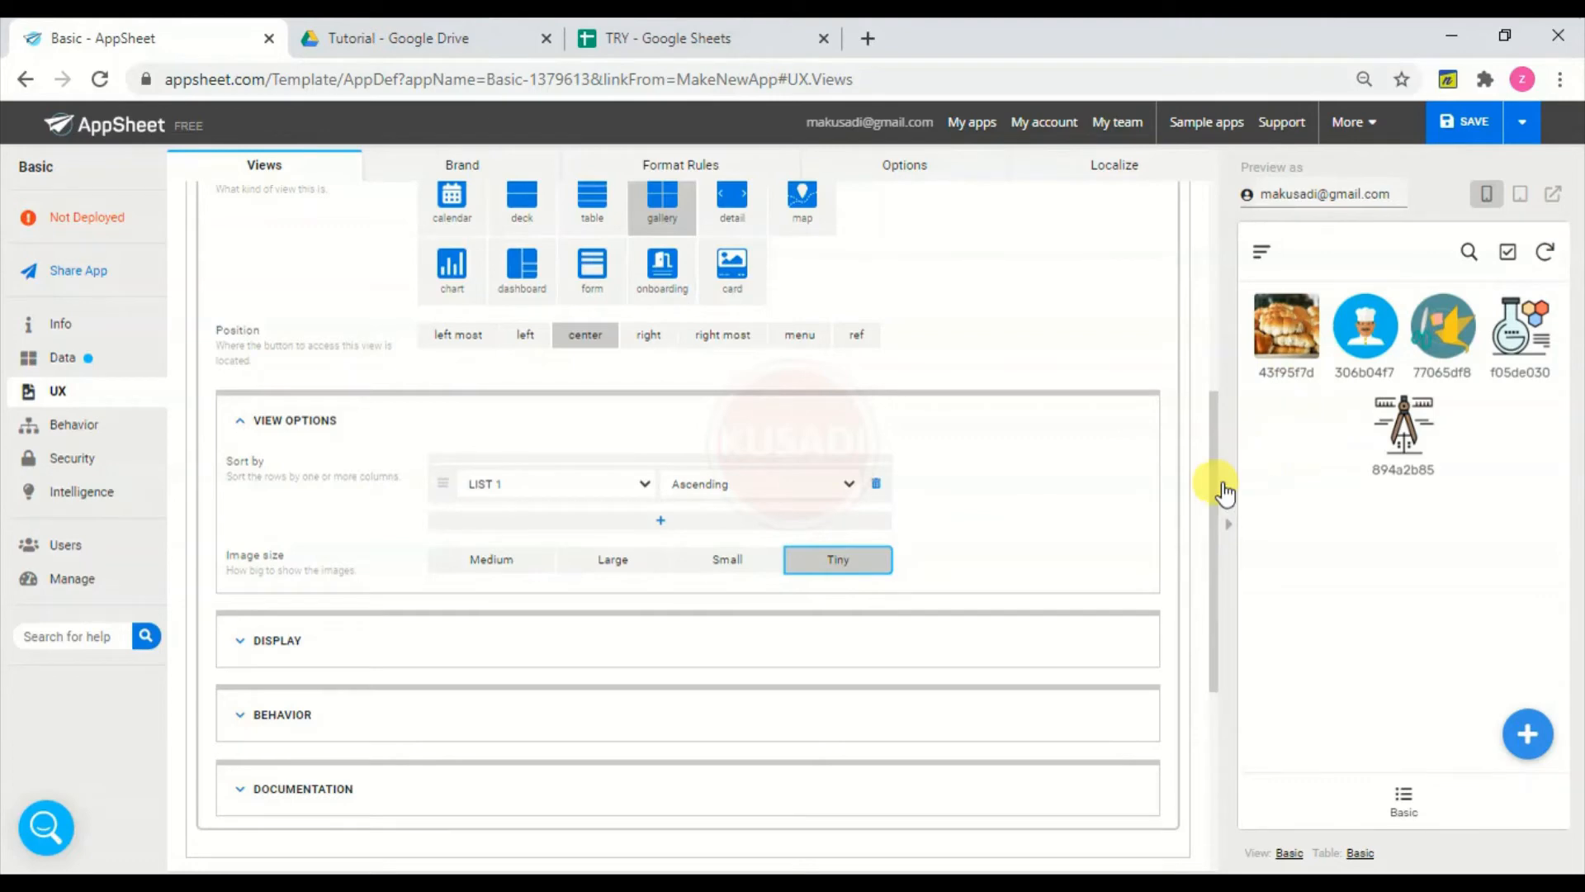
- Open the bread photo's entry from the preview gallery, review its details, and return to the Basic gallery
{"action": "left_click", "coordinate": [1300, 326]}
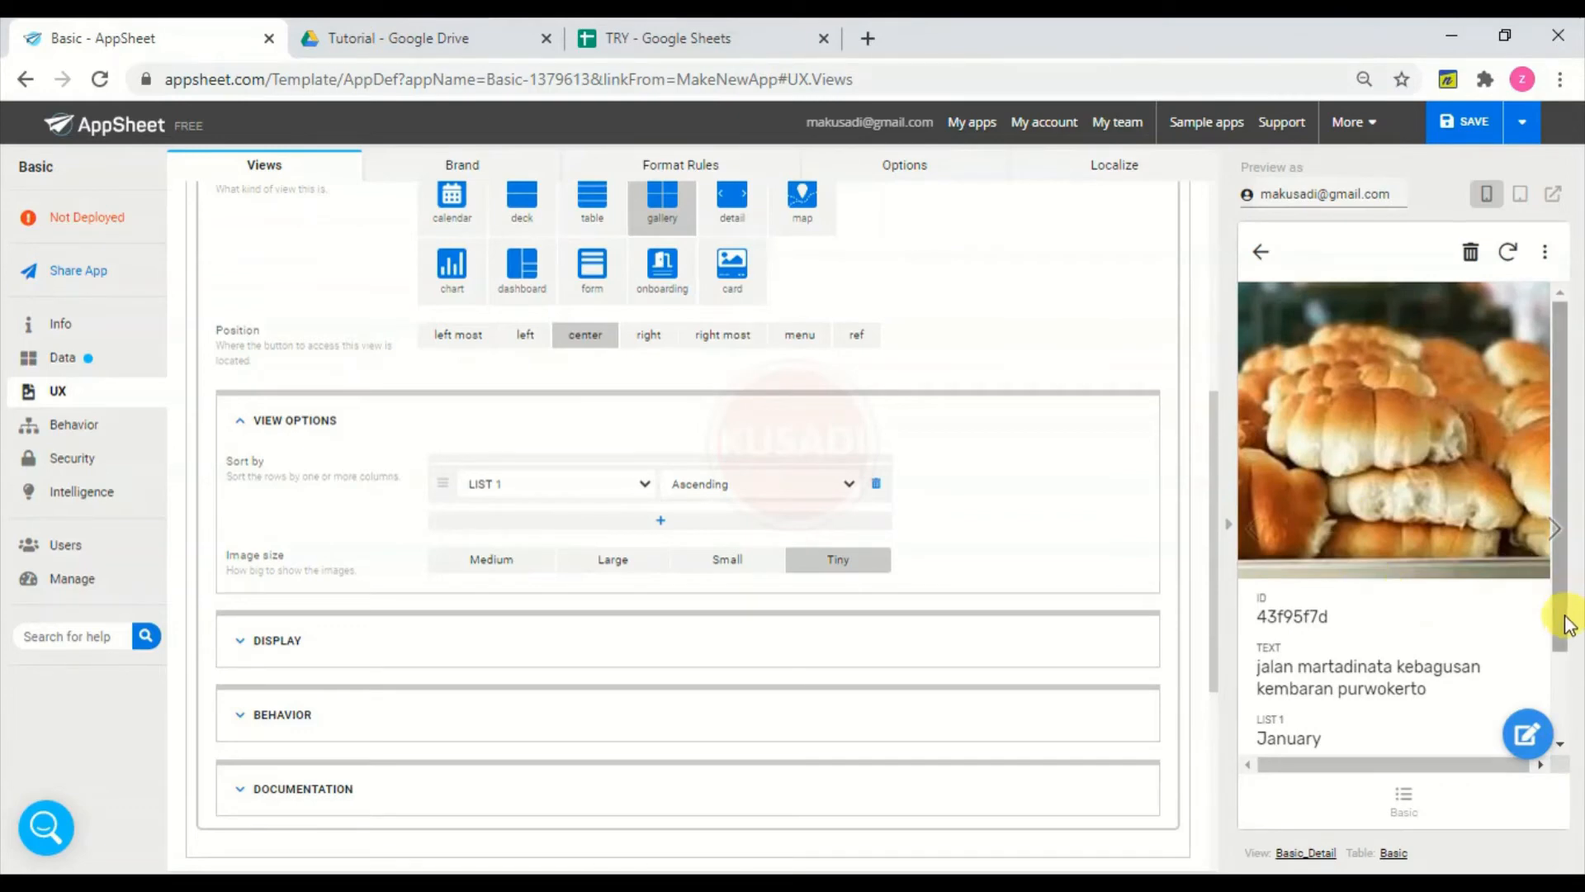
{"action": "left_click_drag", "start_coordinate": [1552, 621], "coordinate": [1560, 714]}
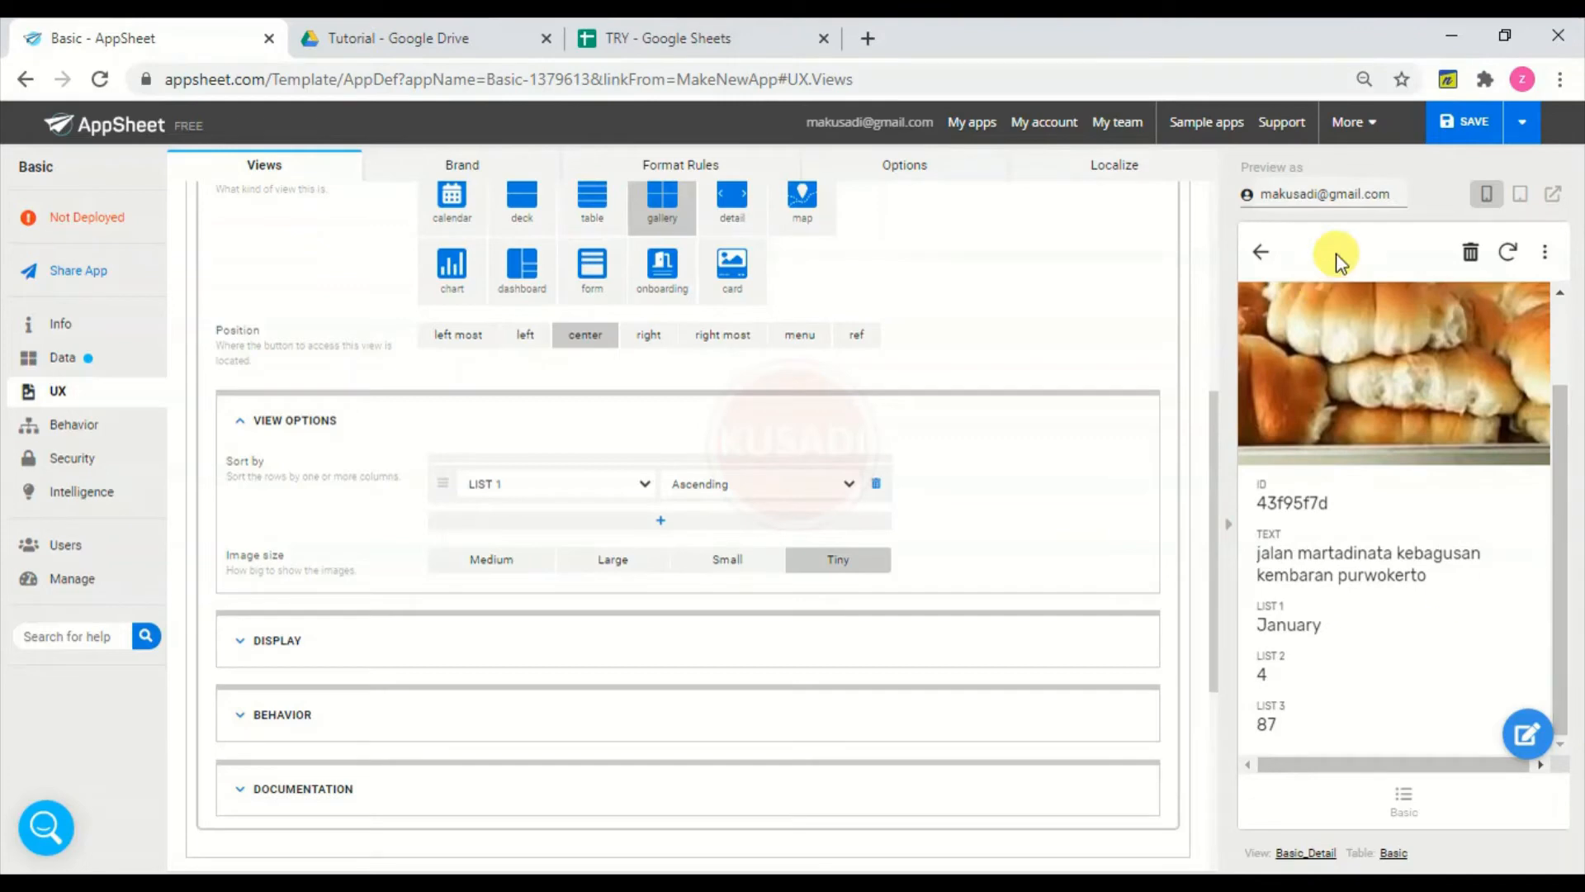
{"action": "left_click", "coordinate": [1262, 254]}
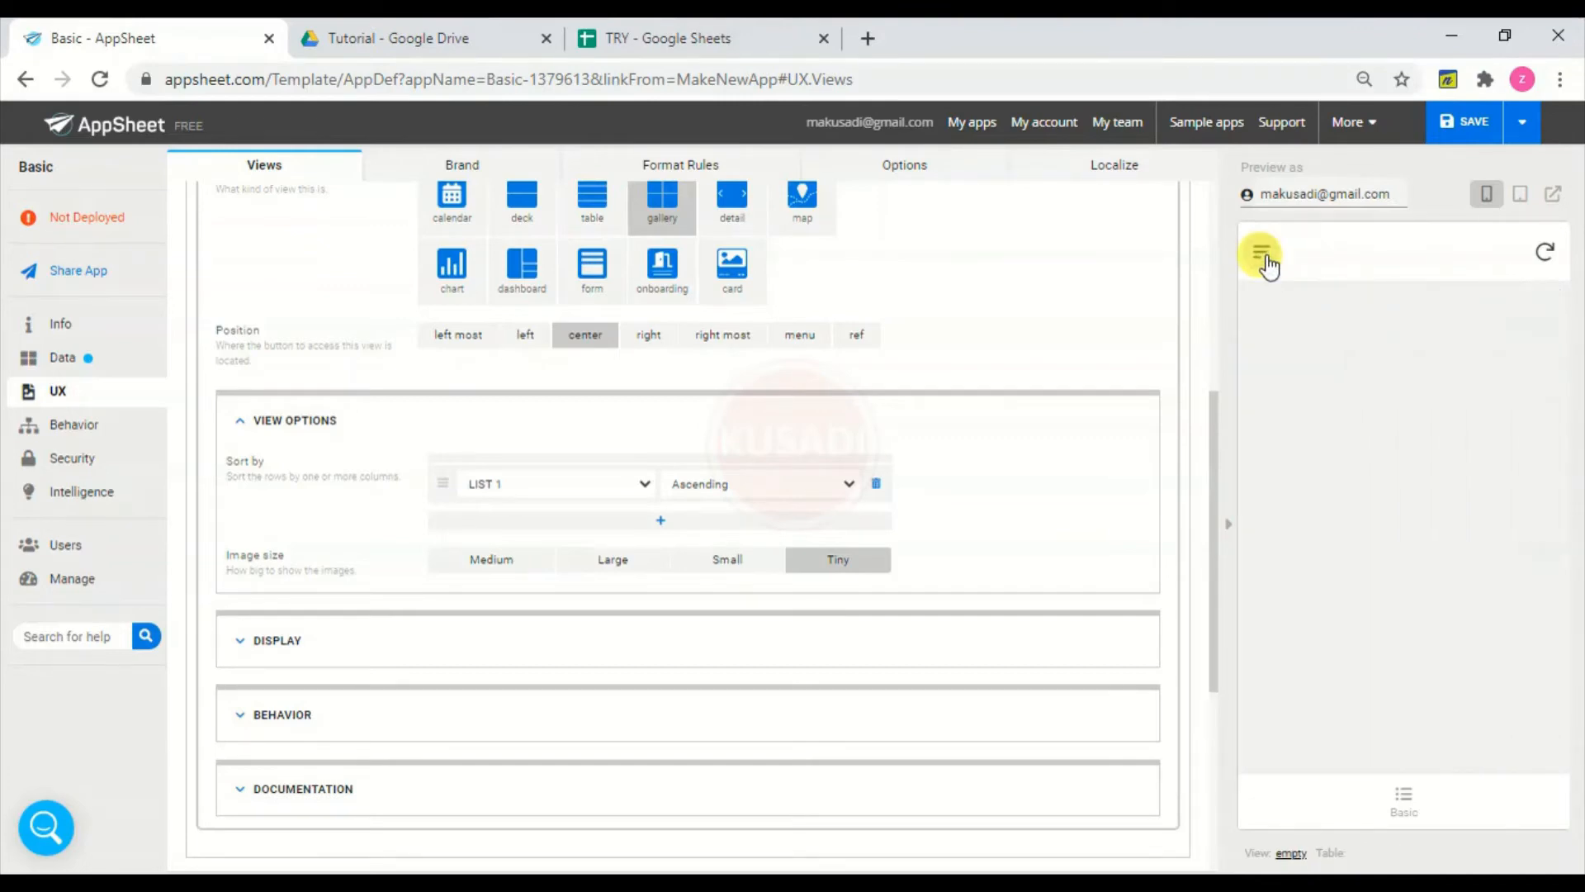
{"action": "left_click", "coordinate": [1408, 796]}
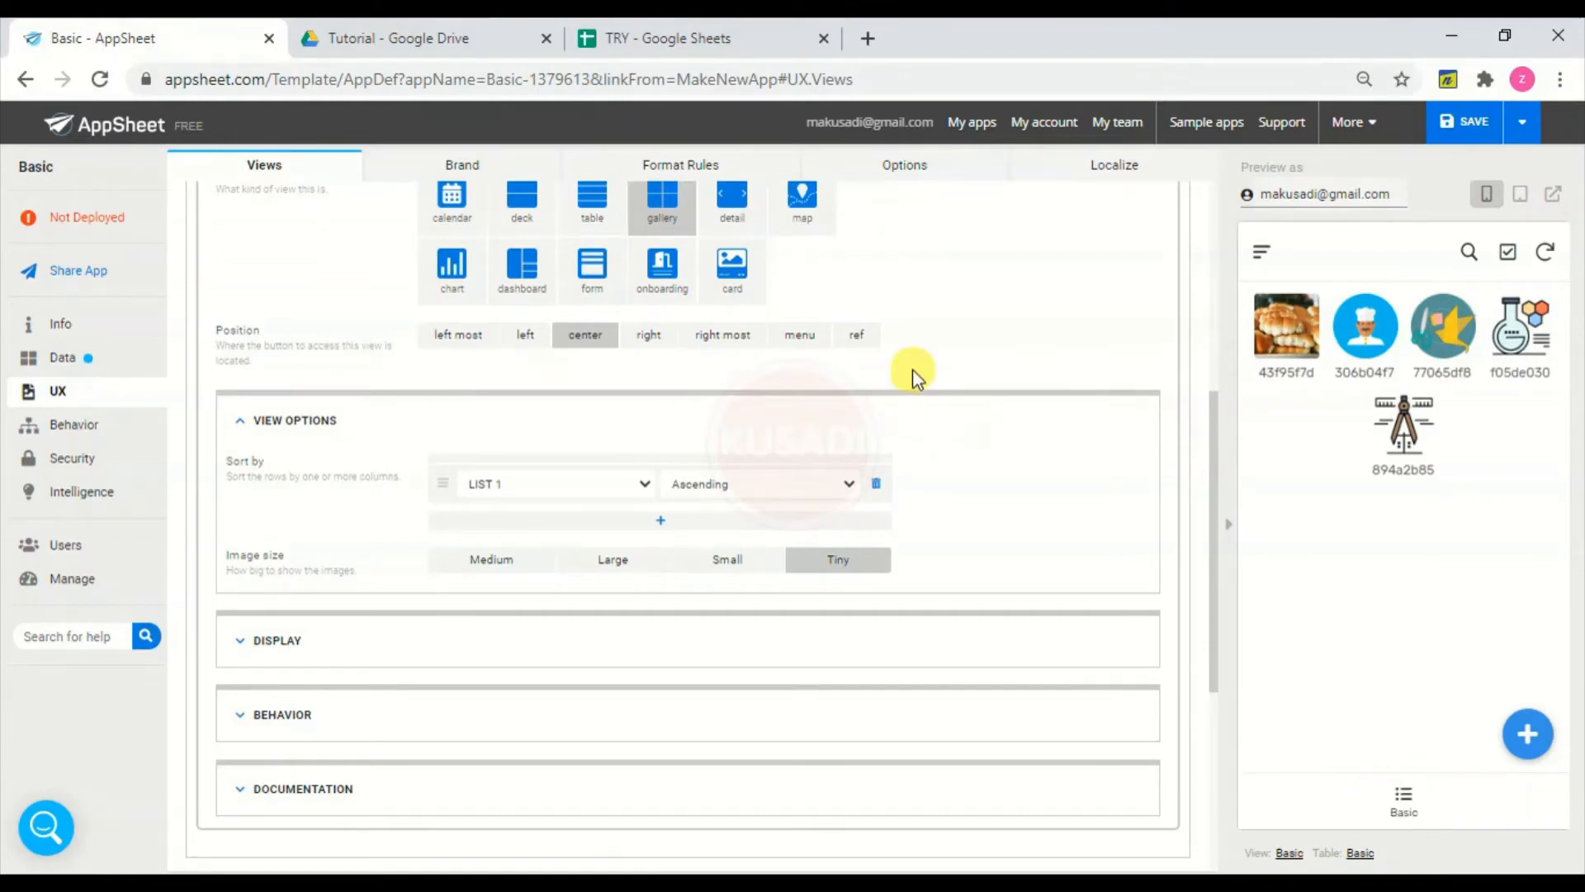
- Change the Basic view's type to detail and review its view options
{"action": "left_click", "coordinate": [729, 211]}
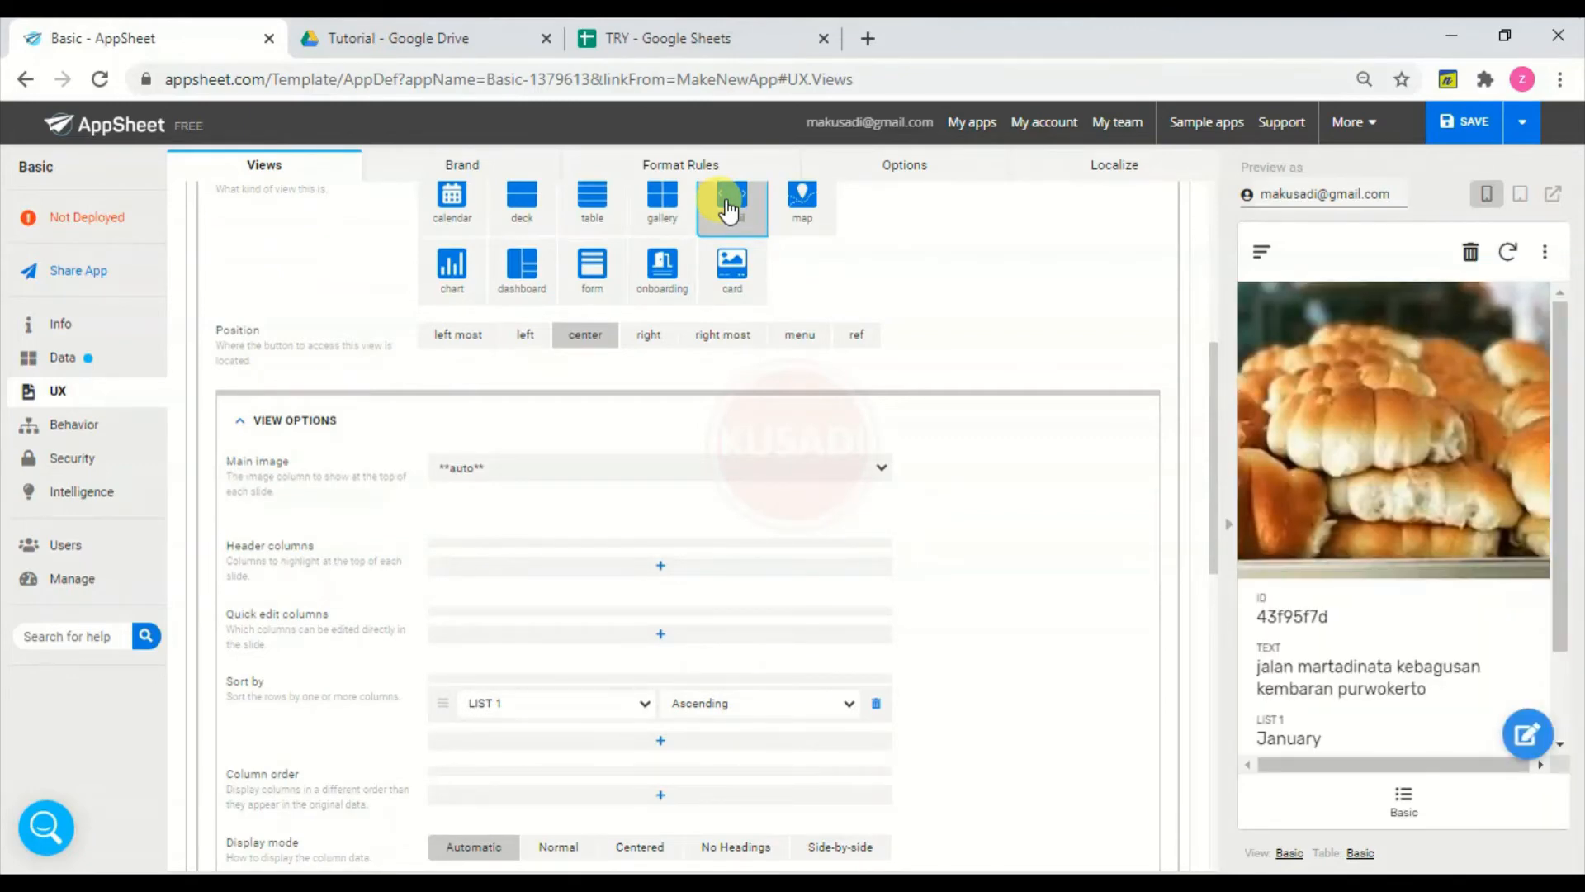
{"action": "mouse_move", "coordinate": [1437, 529]}
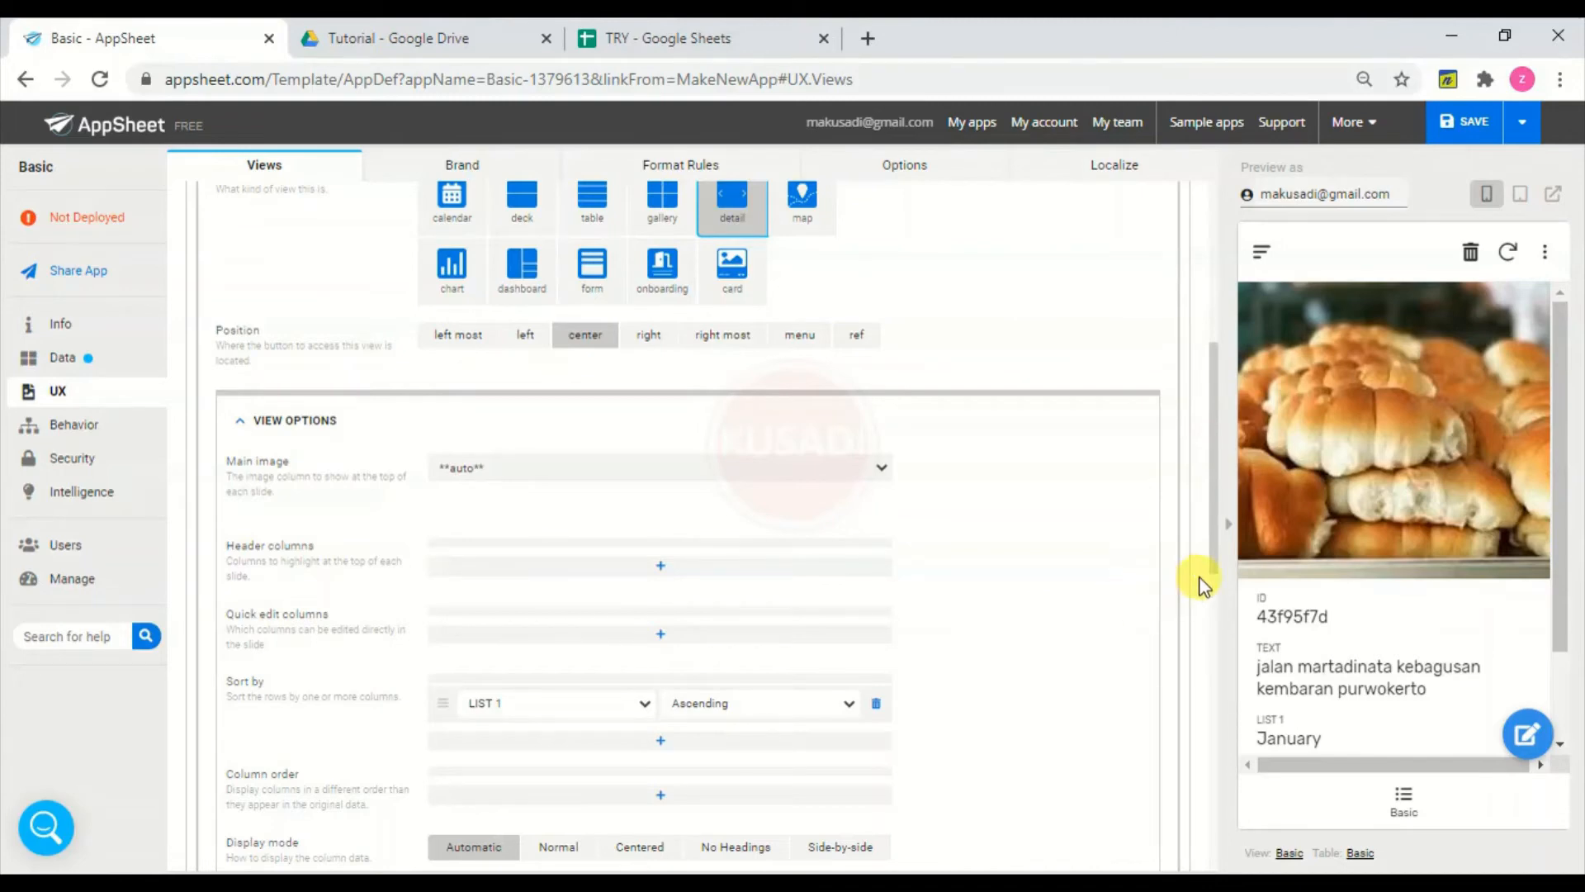
{"action": "left_click_drag", "start_coordinate": [1212, 563], "coordinate": [1220, 632]}
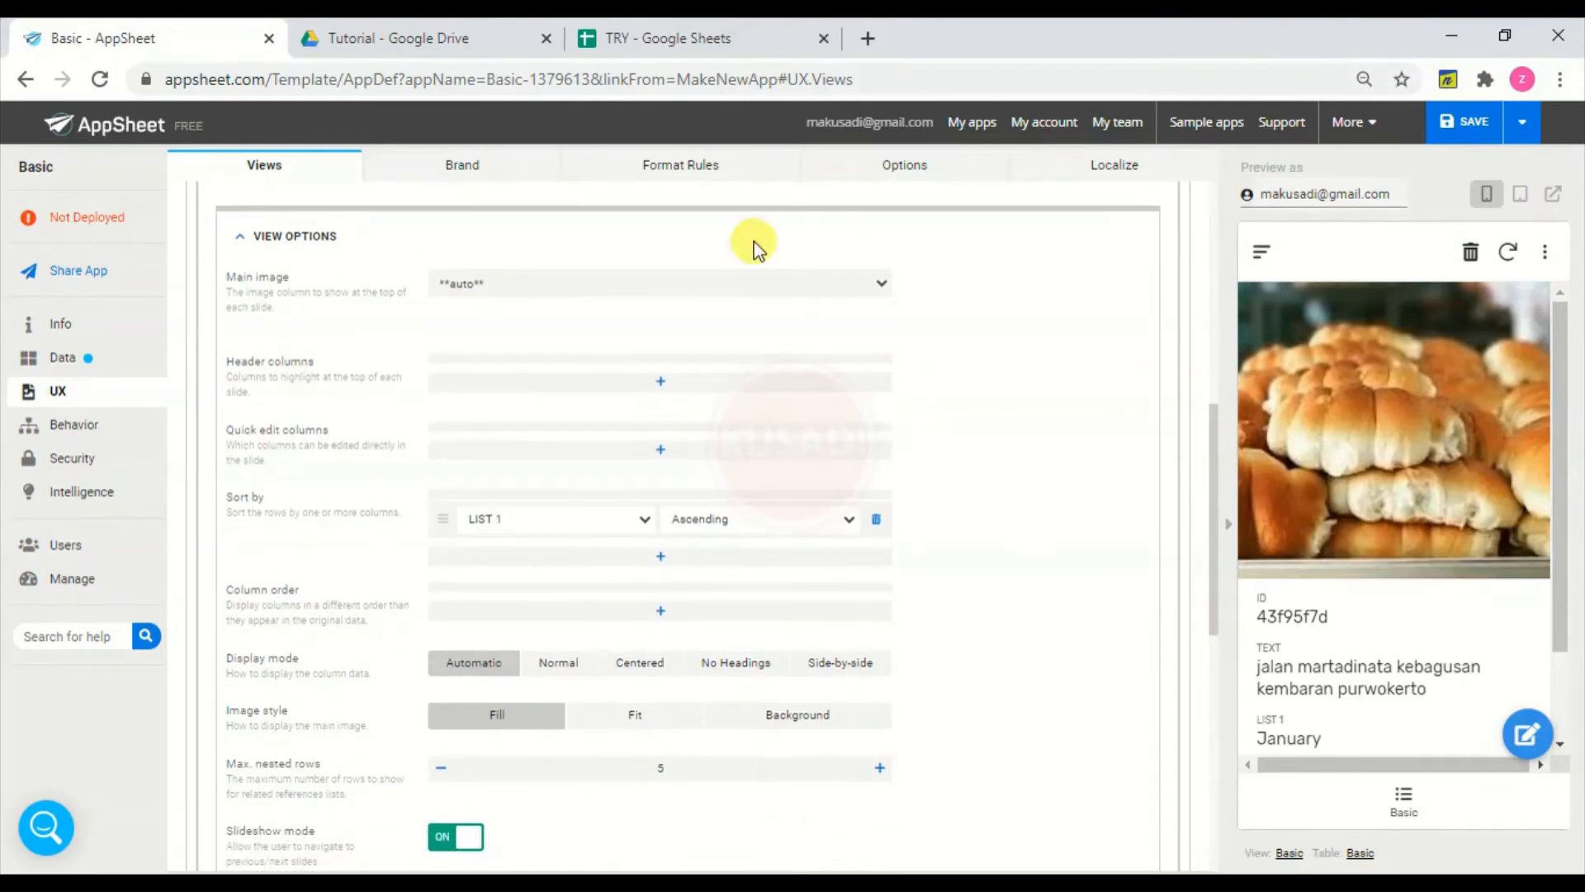
- Try PHOTO as the detail view's main image, and restore the main image to **auto**
{"action": "left_click", "coordinate": [806, 281]}
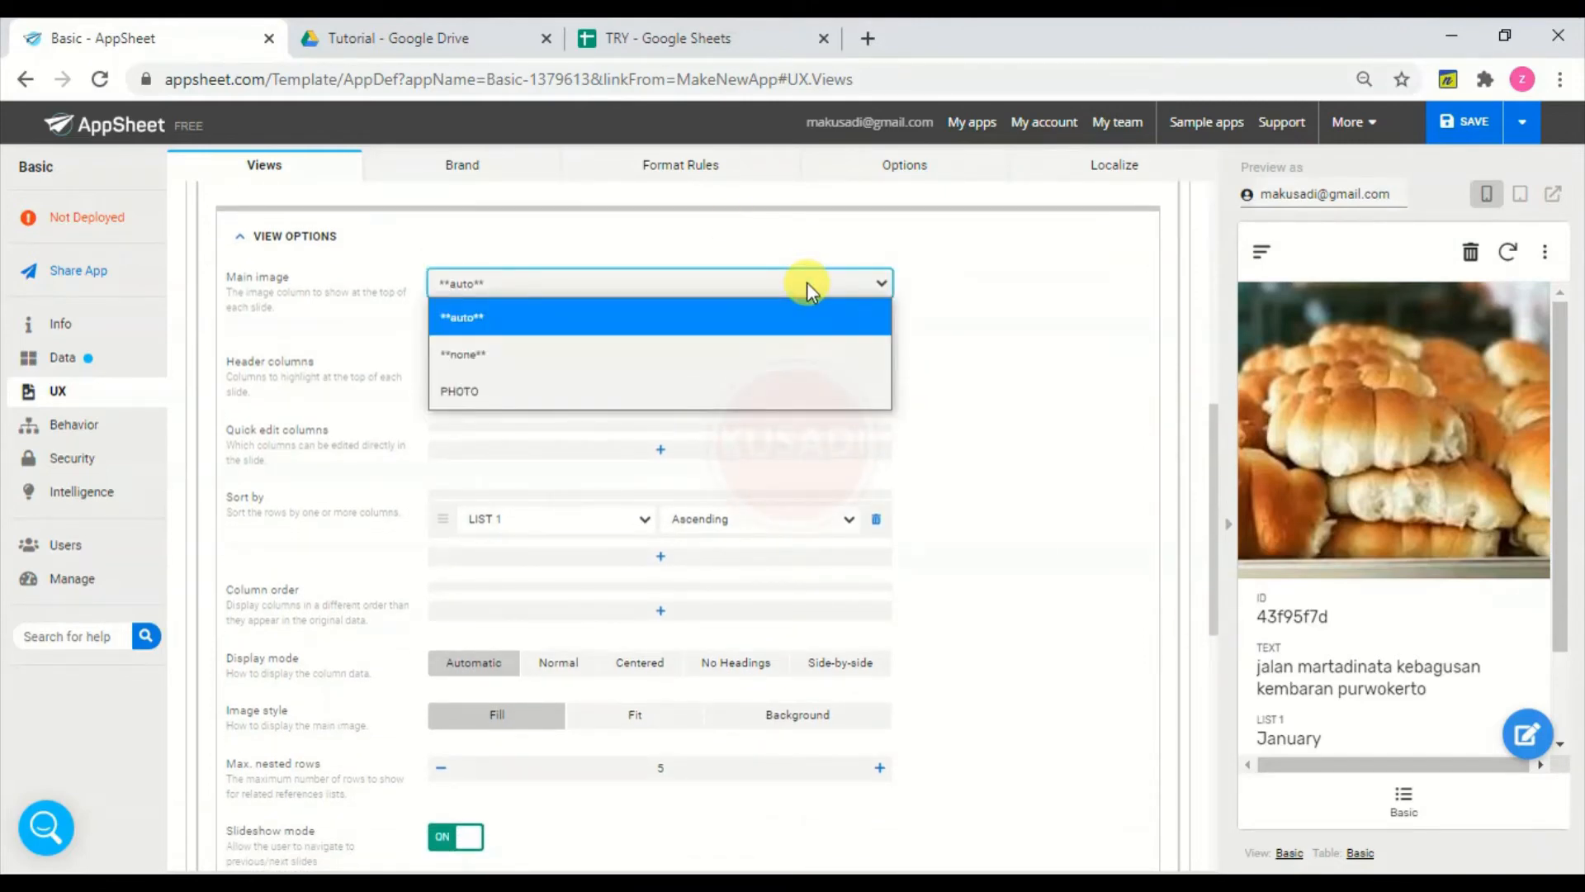
{"action": "left_click", "coordinate": [755, 385]}
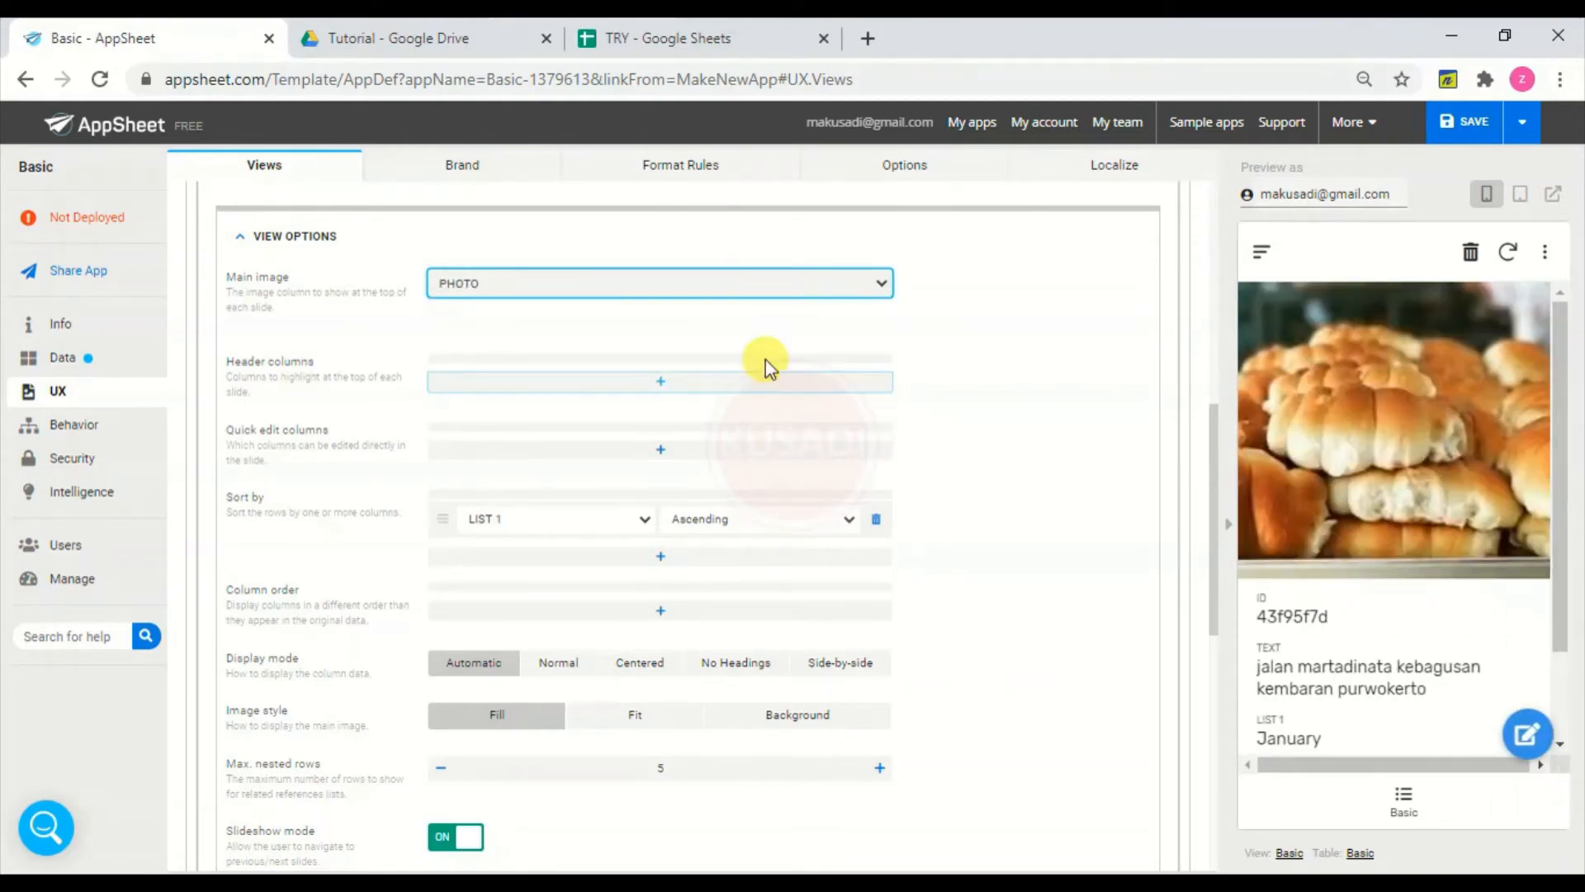
{"action": "left_click", "coordinate": [849, 284]}
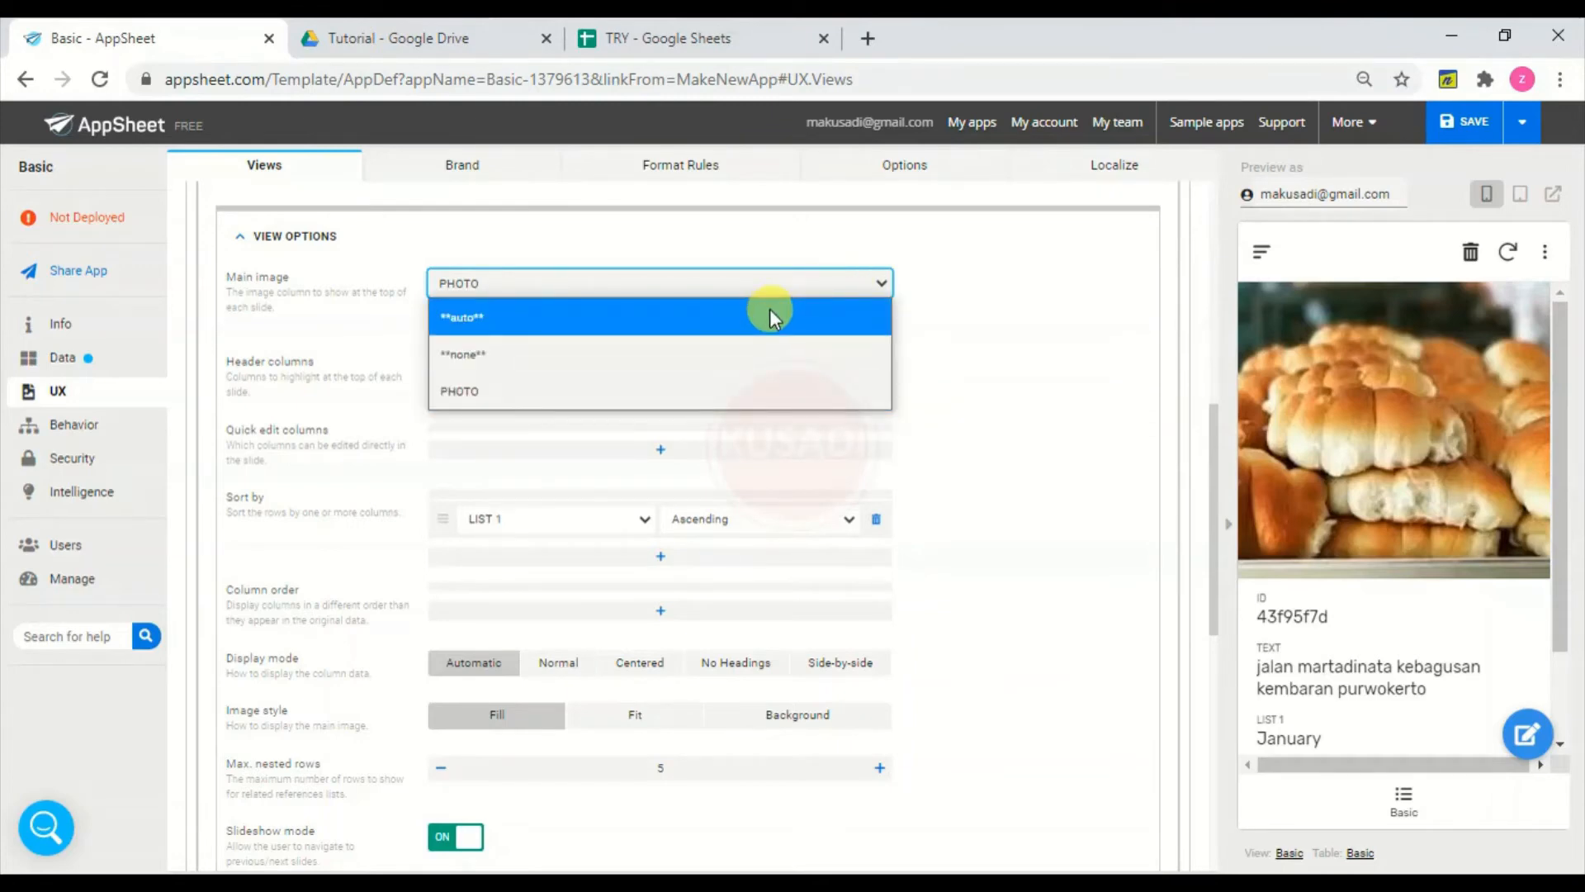
{"action": "left_click", "coordinate": [769, 312]}
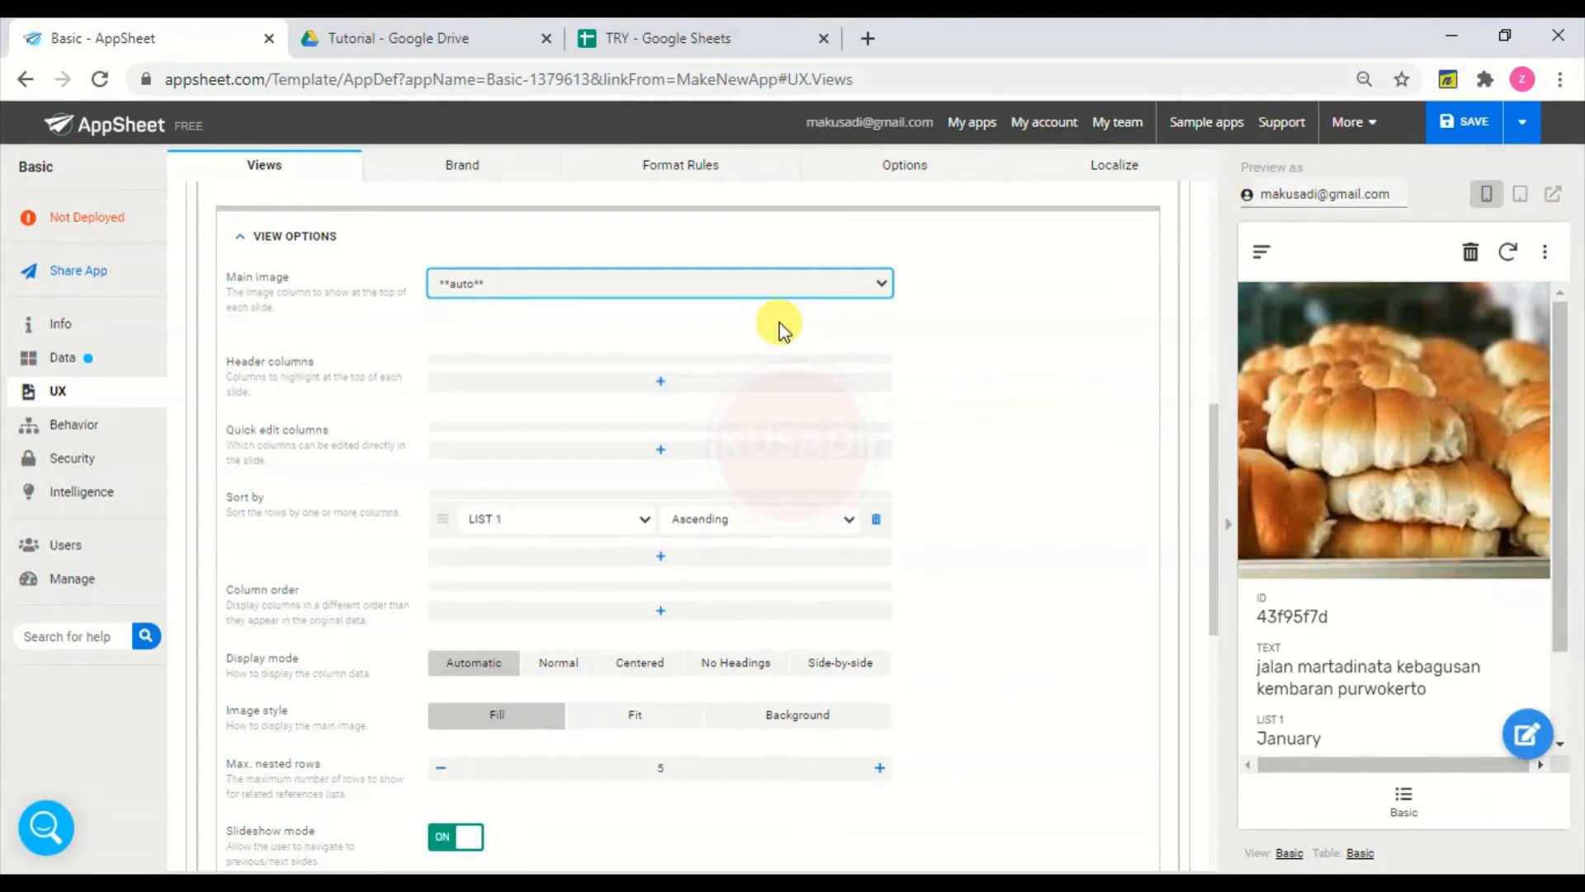
- Add _RowNumber as a header column of the detail view and page through the entries in the preview
{"action": "left_click", "coordinate": [733, 394]}
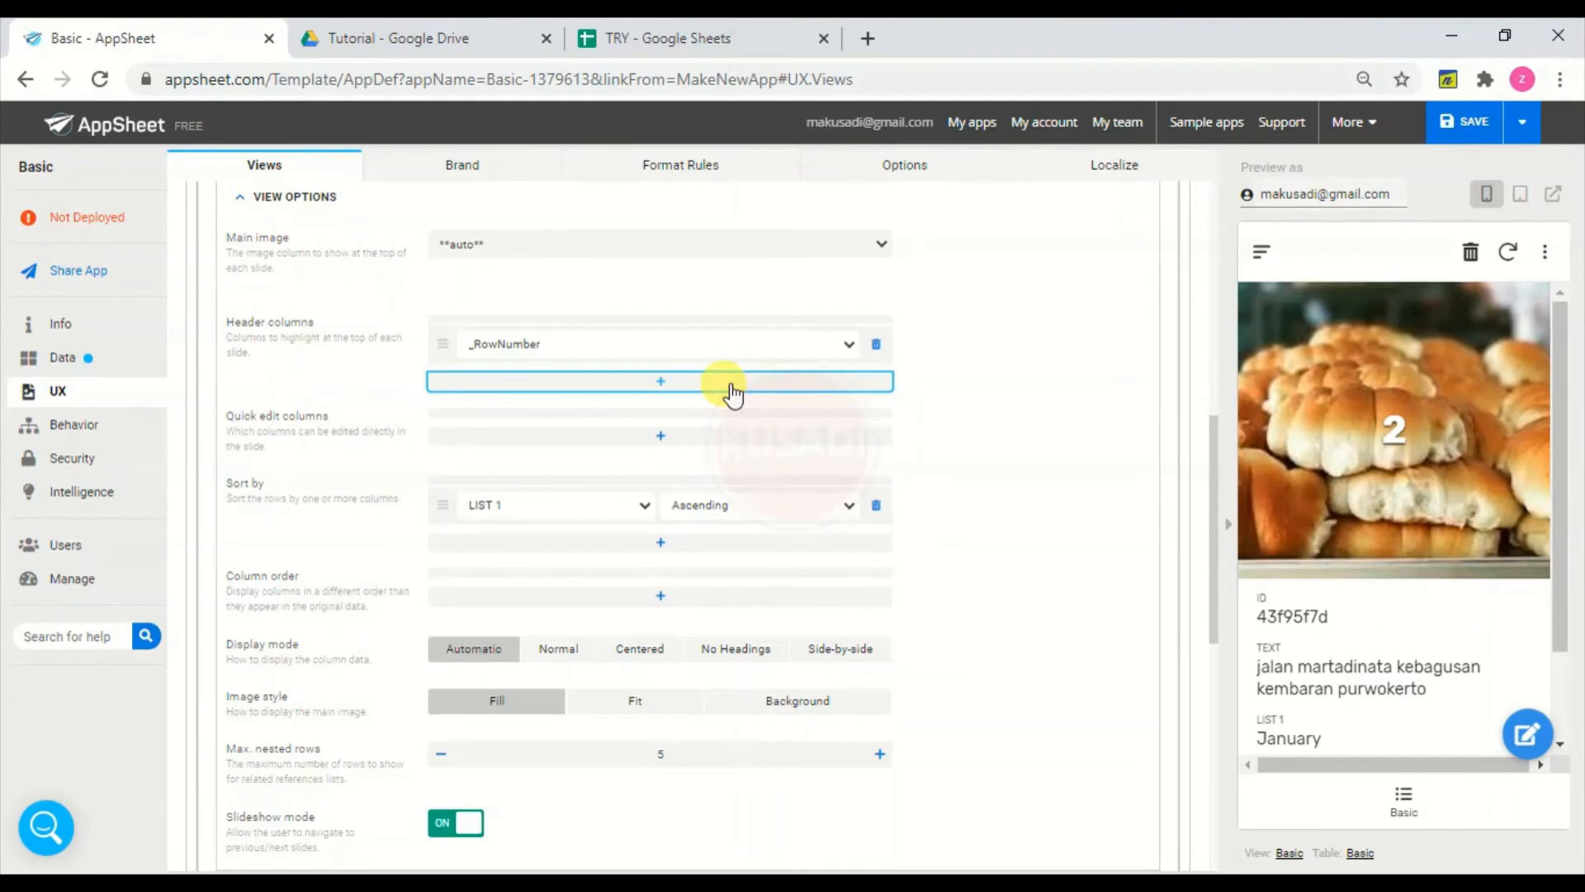
{"action": "mouse_move", "coordinate": [1546, 529]}
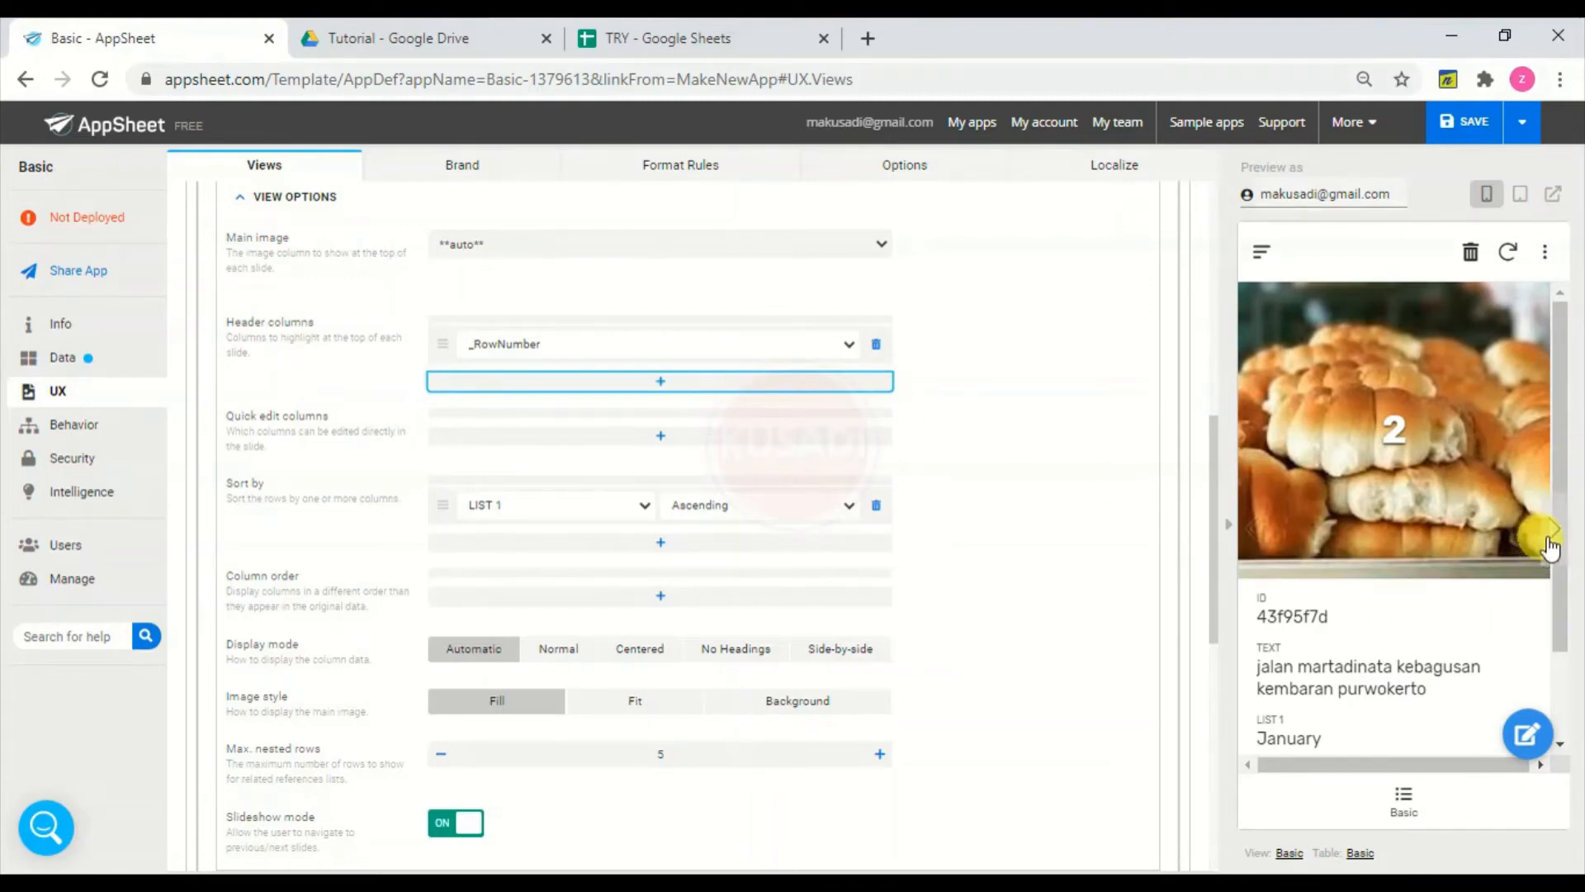
{"action": "left_click", "coordinate": [1556, 541]}
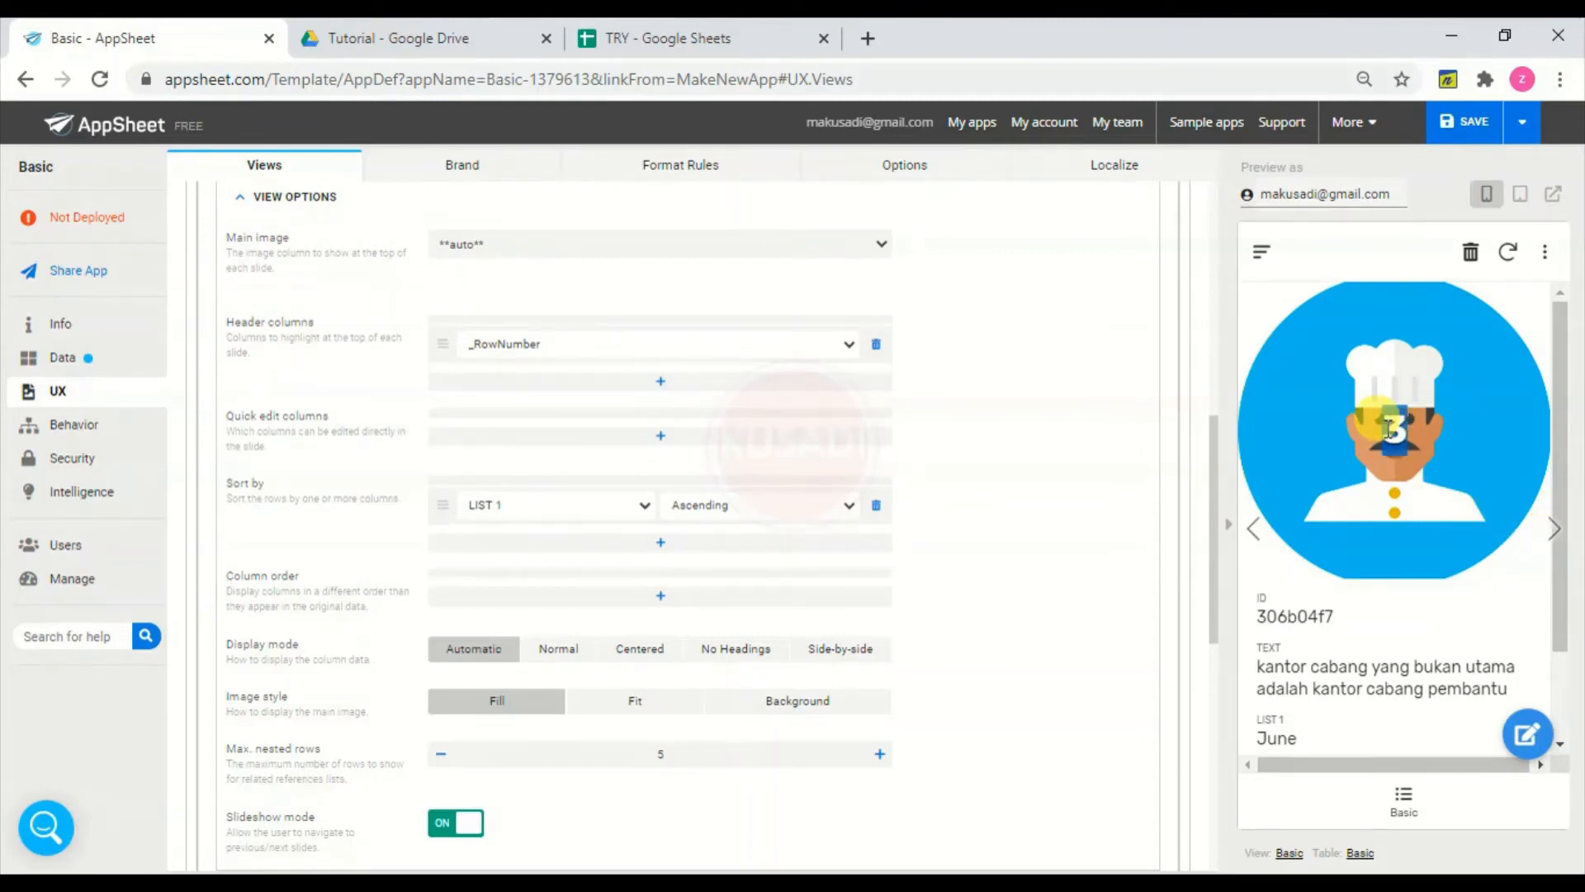
{"action": "left_click", "coordinate": [1552, 530]}
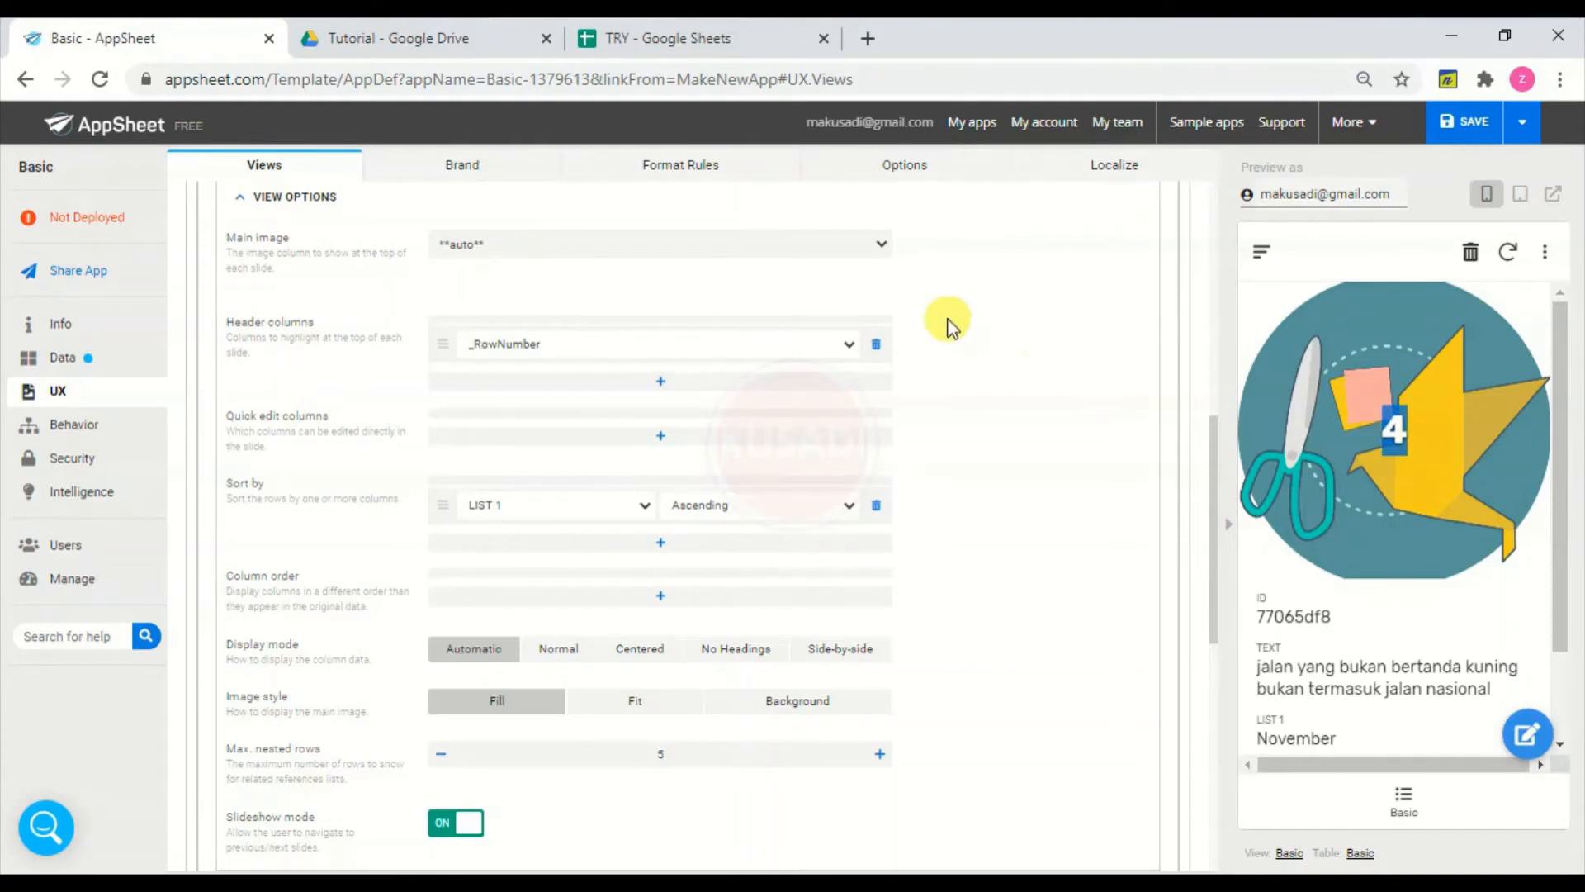
- Change the detail view's header column to TEXT and page through the entries in the preview
{"action": "left_click", "coordinate": [839, 348]}
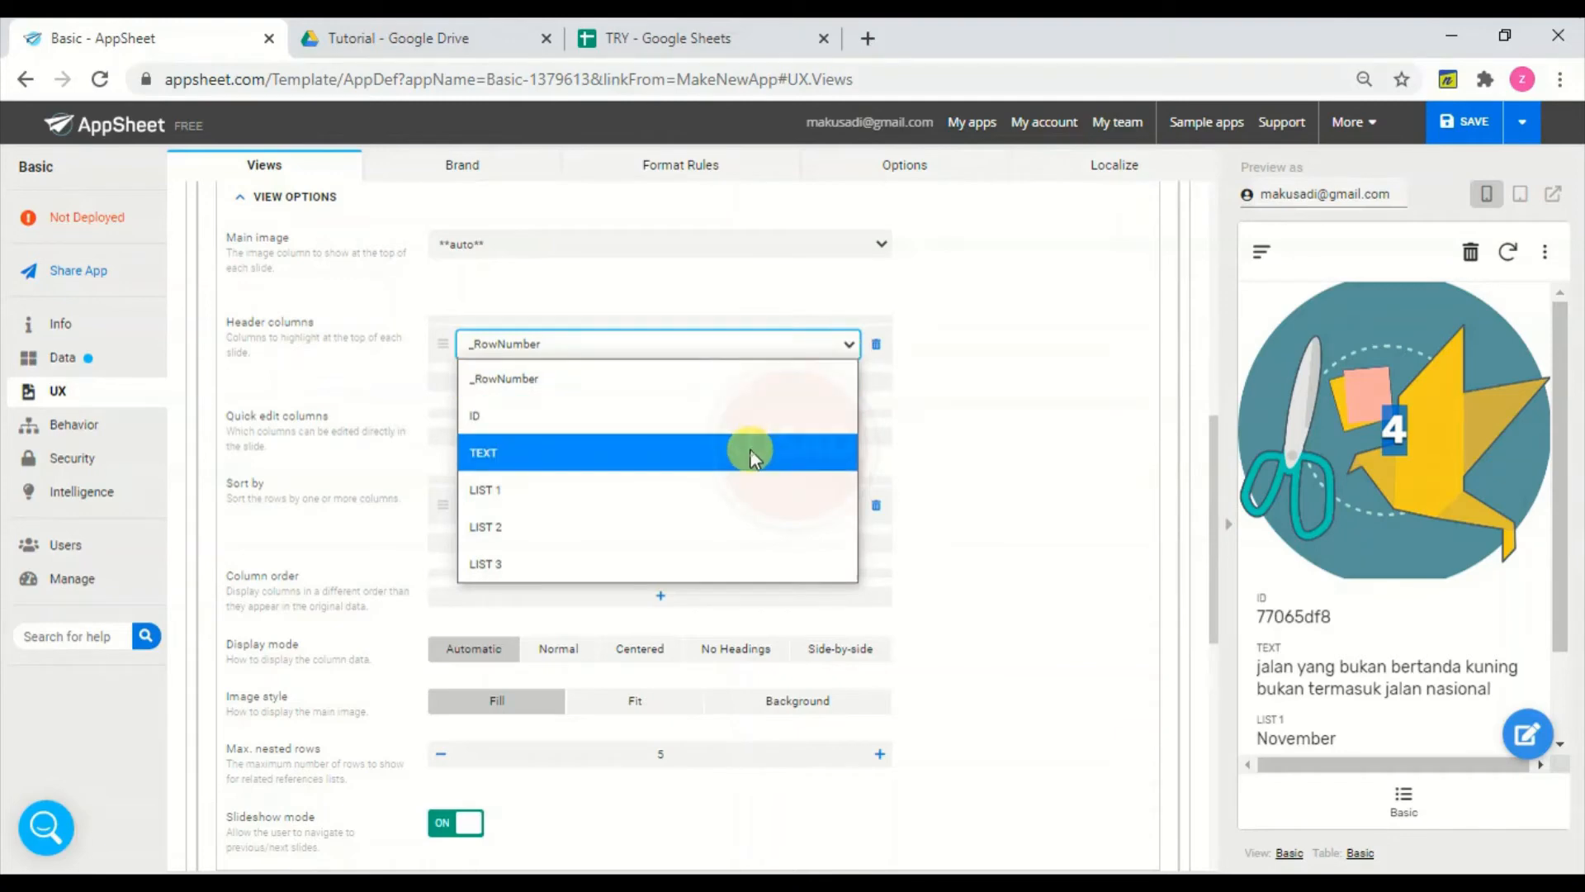
{"action": "left_click", "coordinate": [750, 451]}
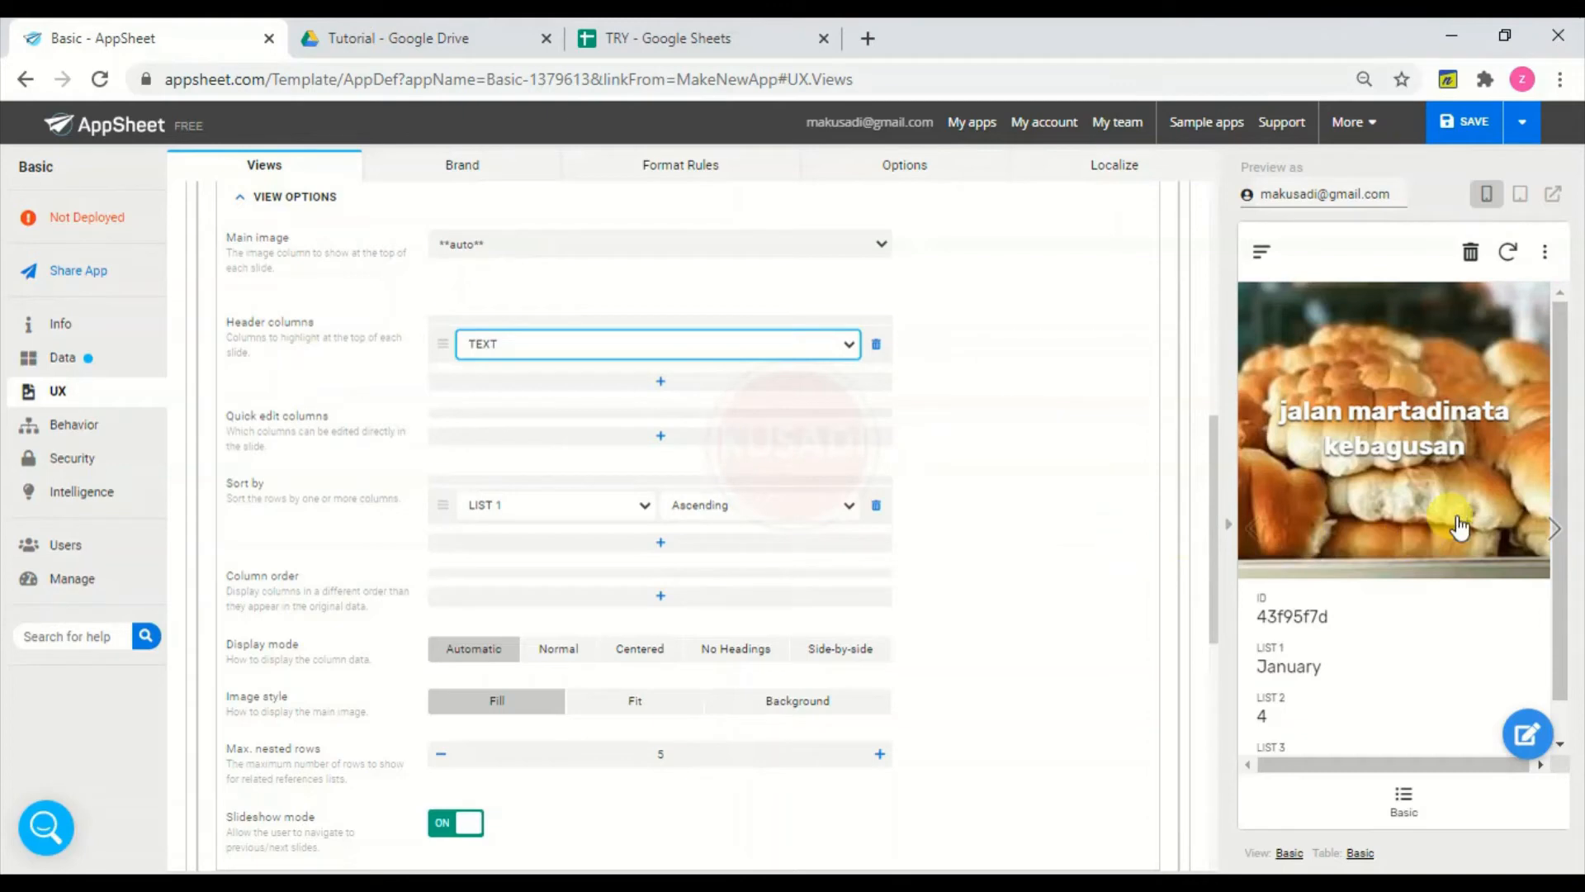
{"action": "left_click", "coordinate": [1558, 530]}
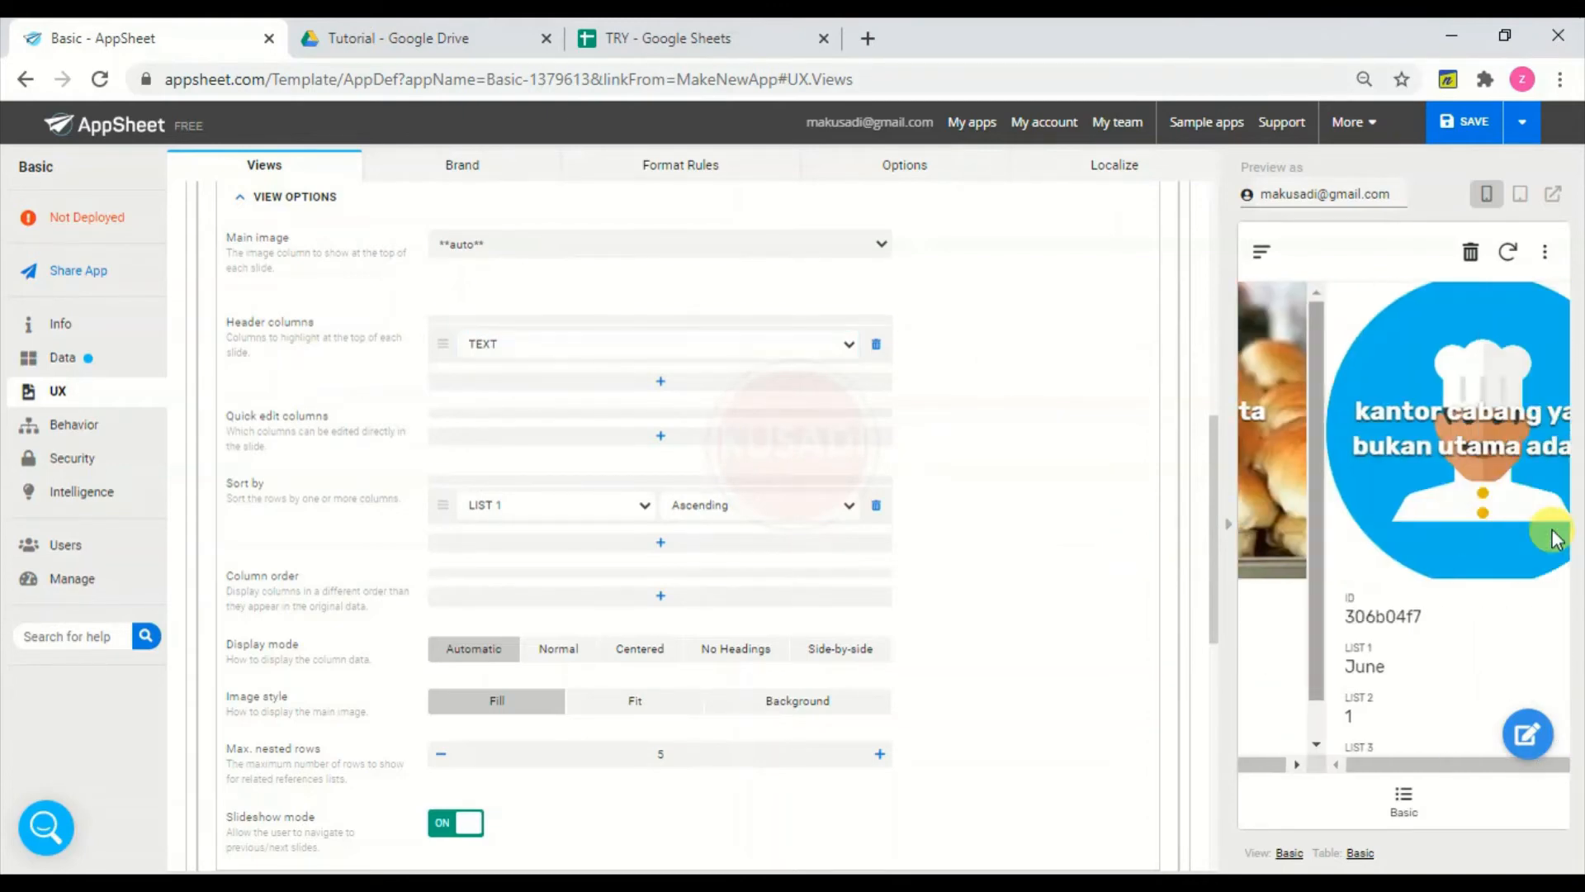
{"action": "left_click", "coordinate": [1555, 536]}
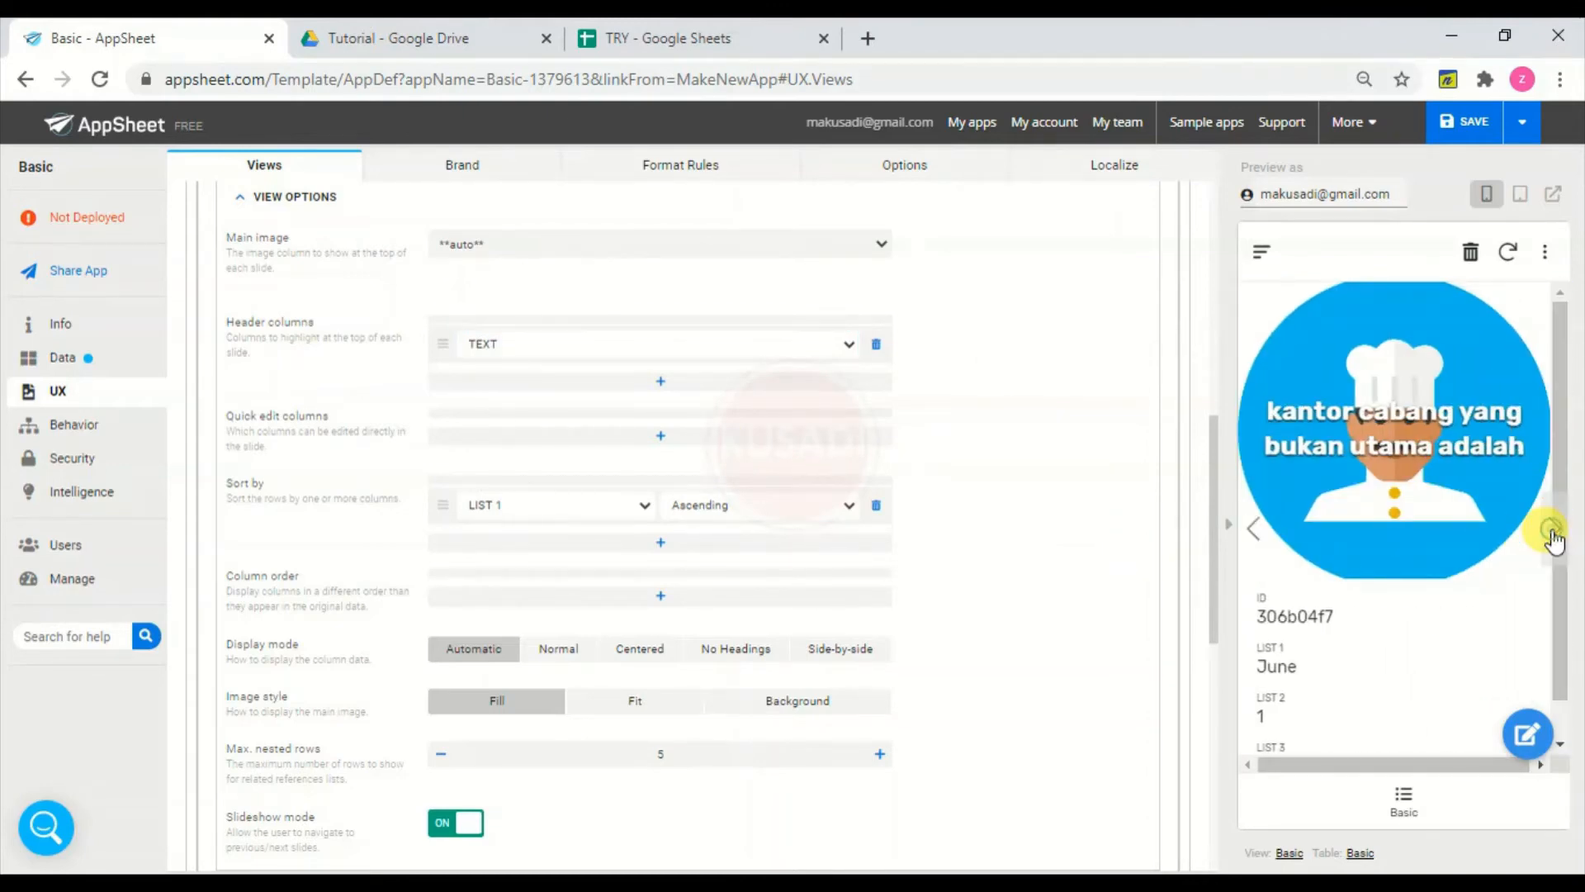
{"action": "left_click", "coordinate": [1555, 535]}
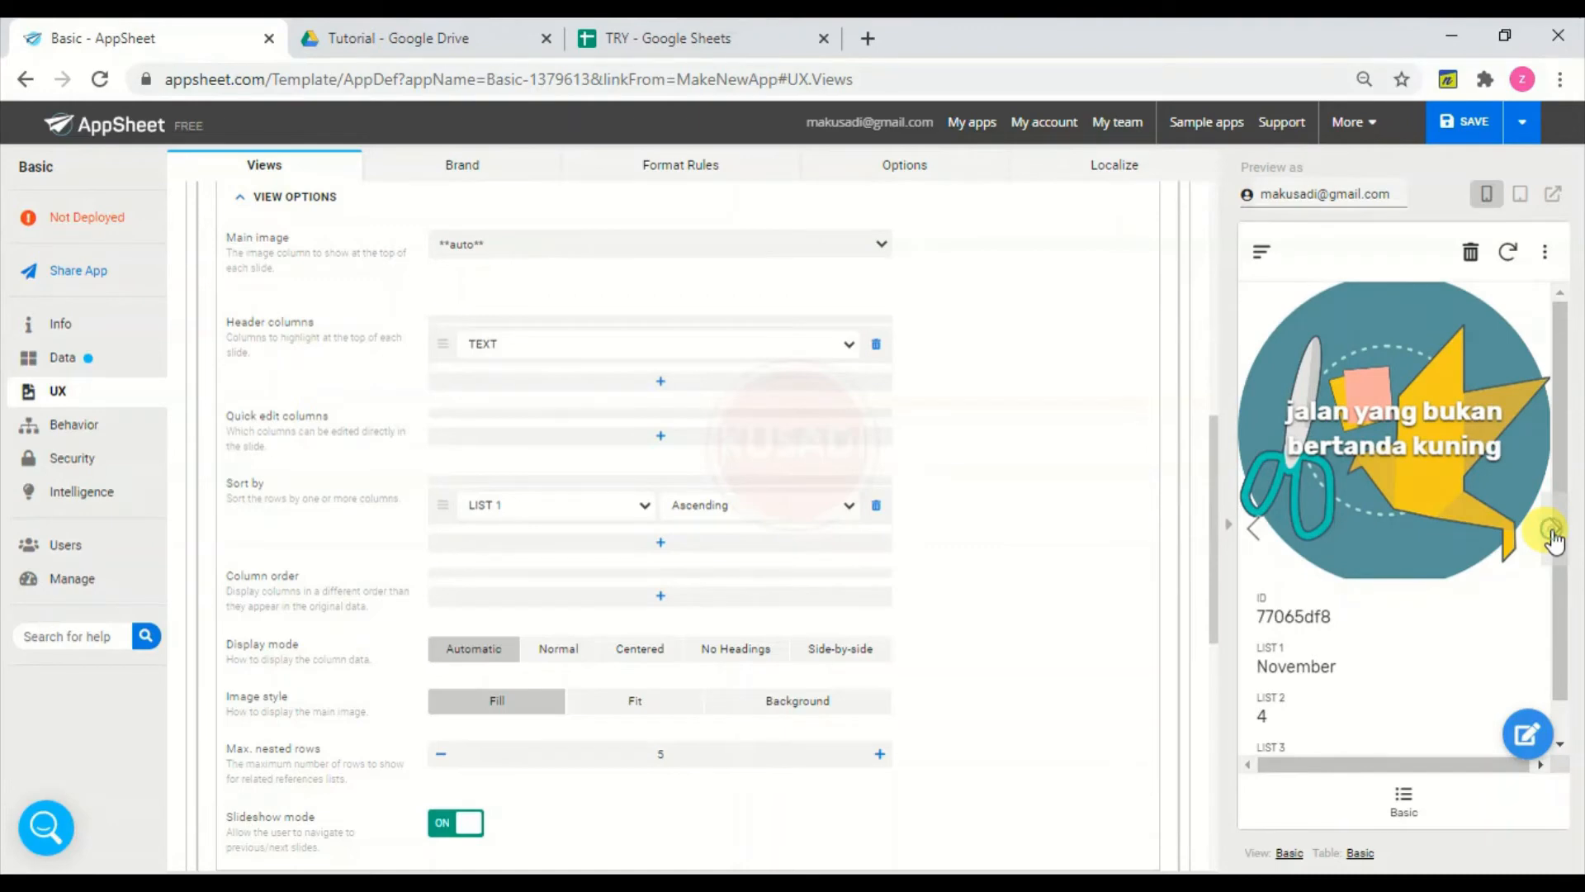
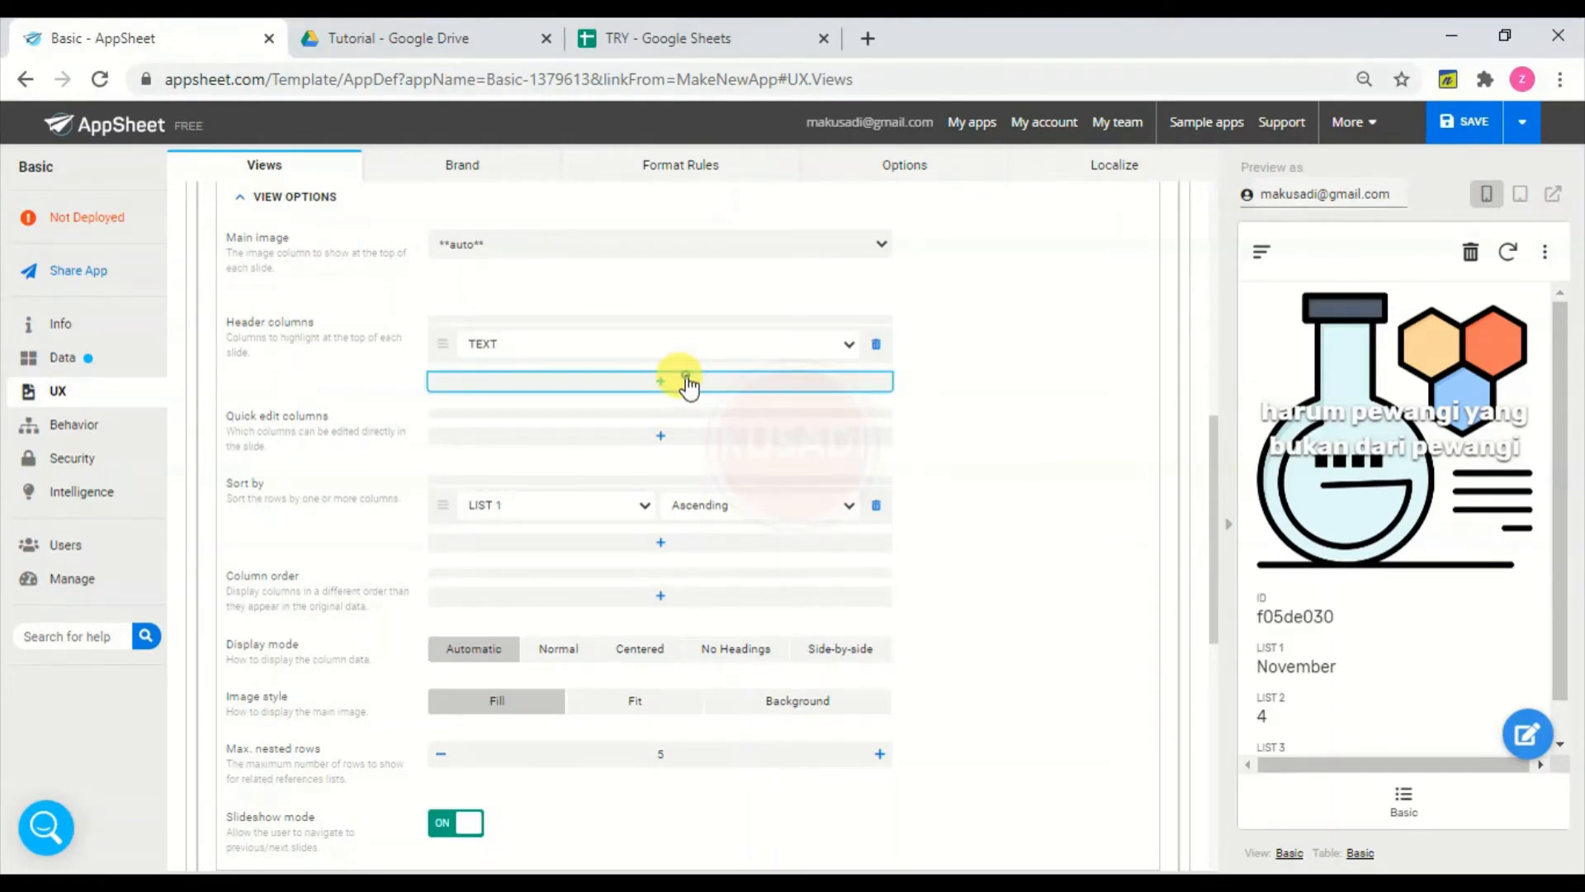
- Add LIST 1, LIST 2 and LIST 3 as further header columns of the detail view below TEXT
{"action": "left_click", "coordinate": [686, 382]}
{"action": "left_click", "coordinate": [701, 348]}
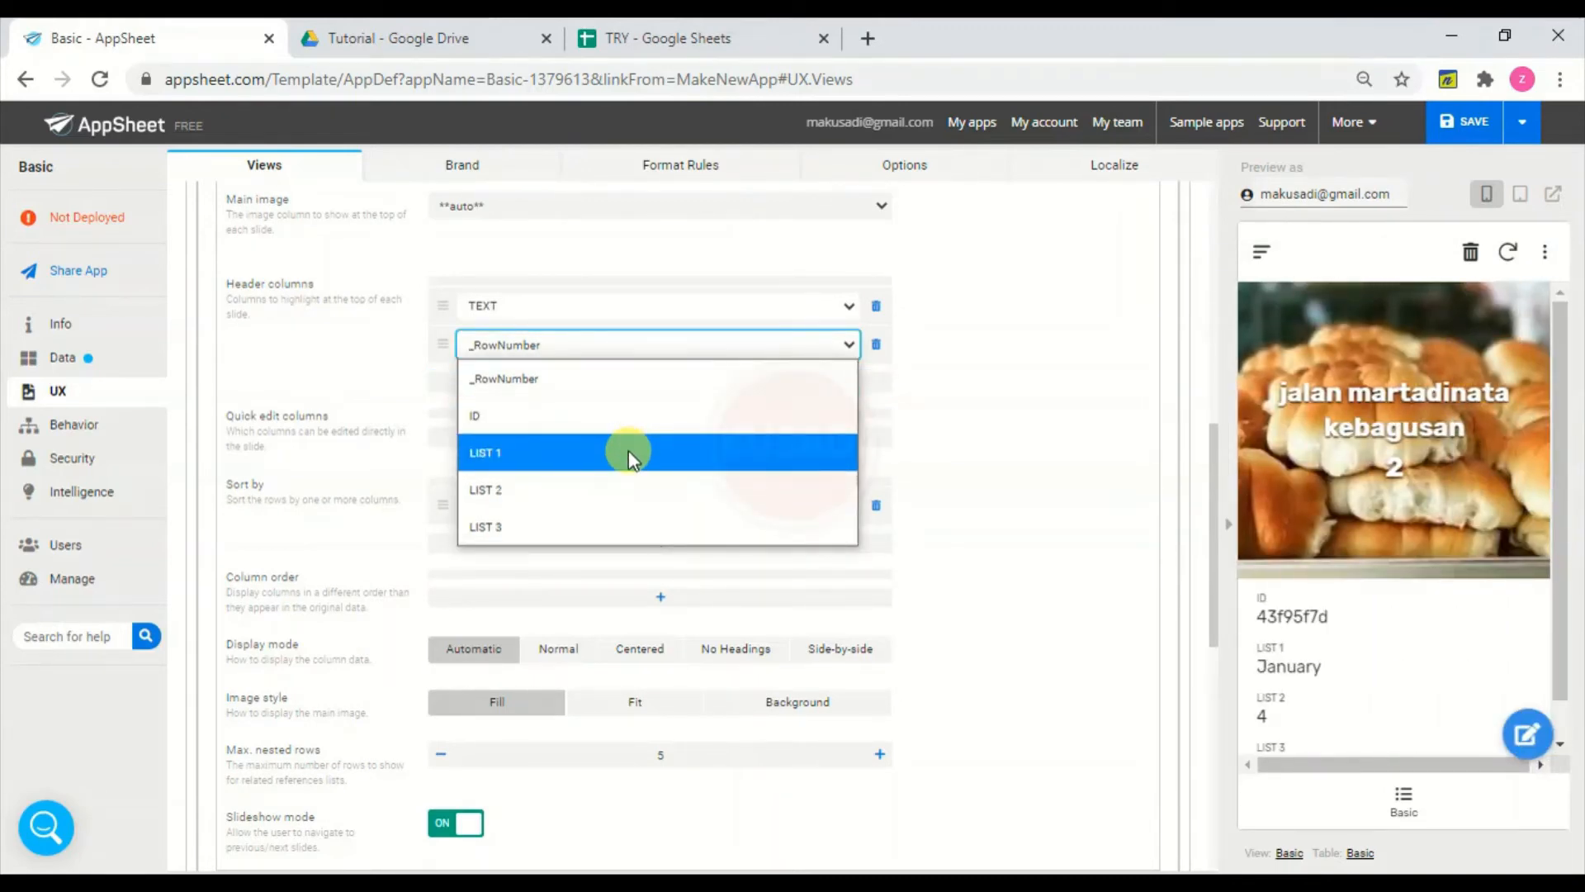
{"action": "left_click", "coordinate": [629, 454]}
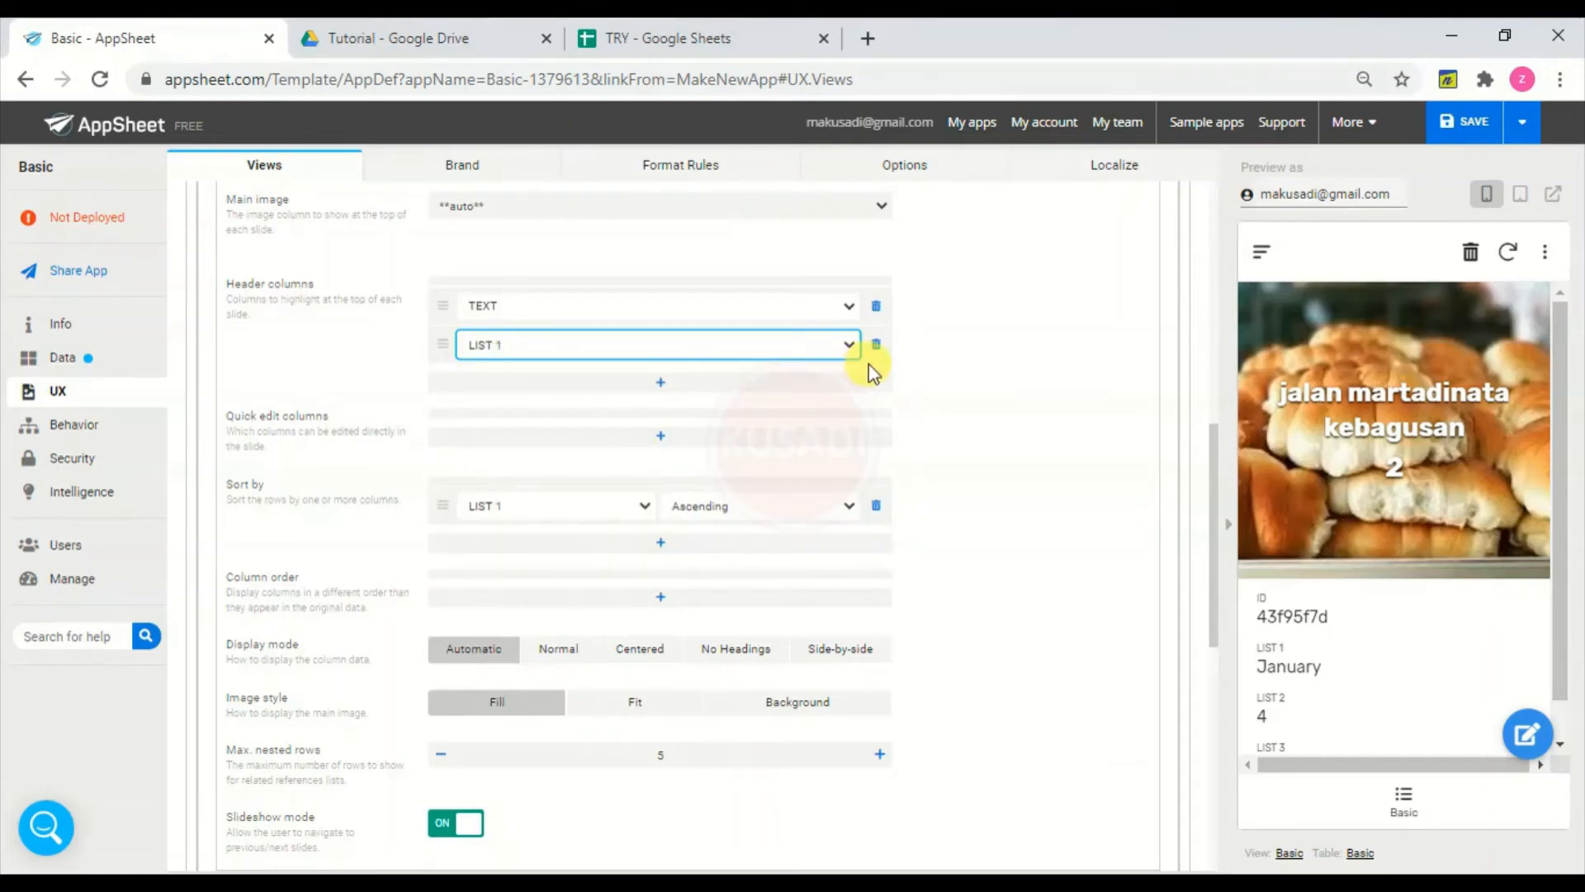
{"action": "left_click", "coordinate": [722, 384]}
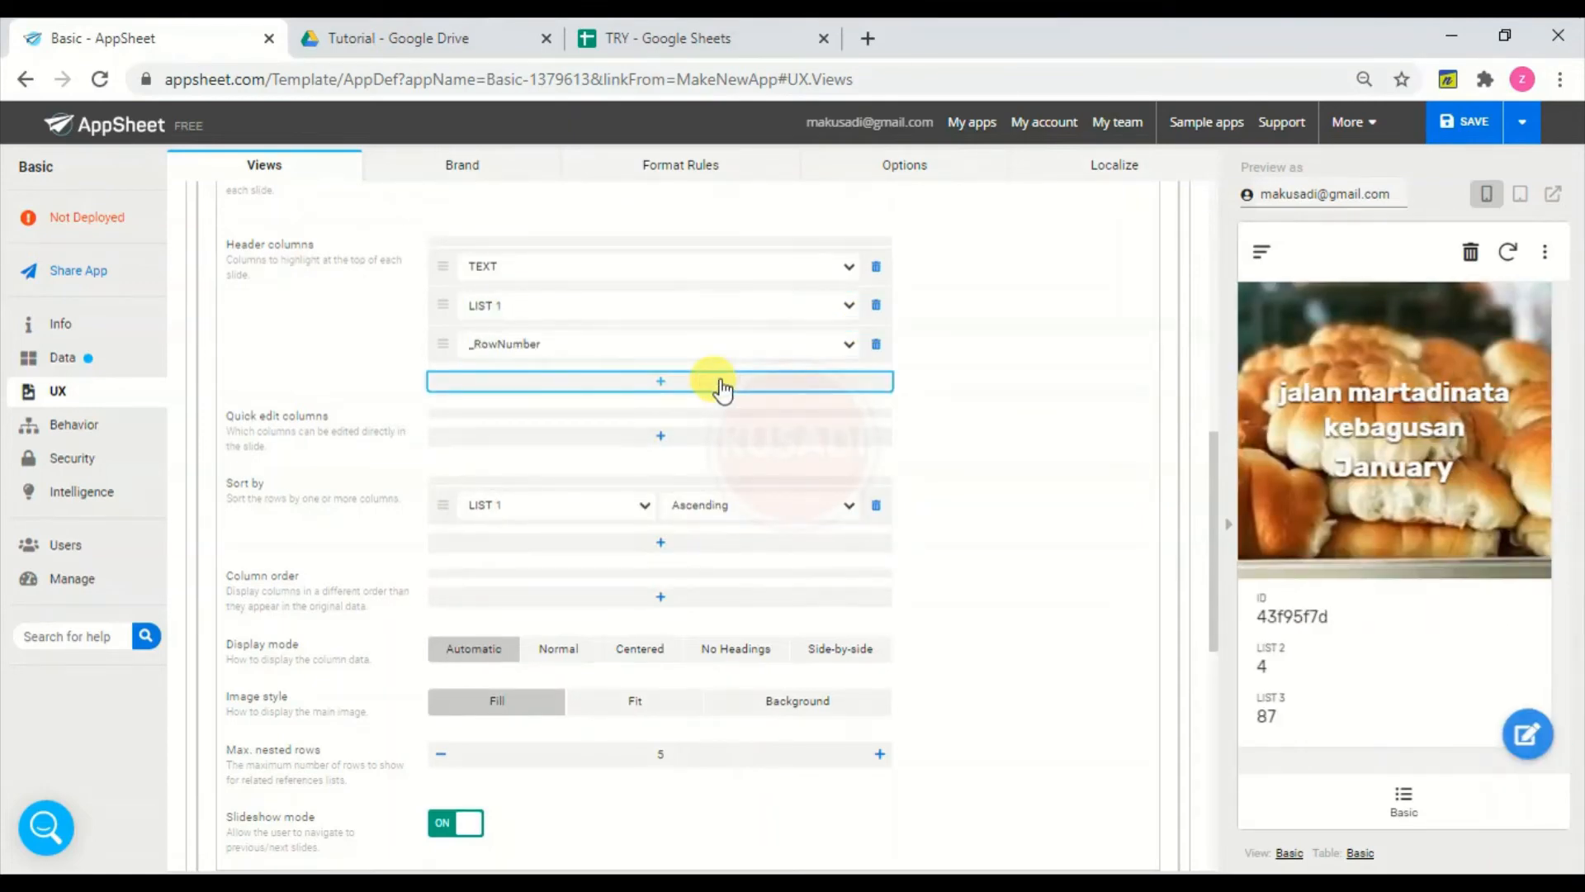
{"action": "left_click", "coordinate": [691, 347]}
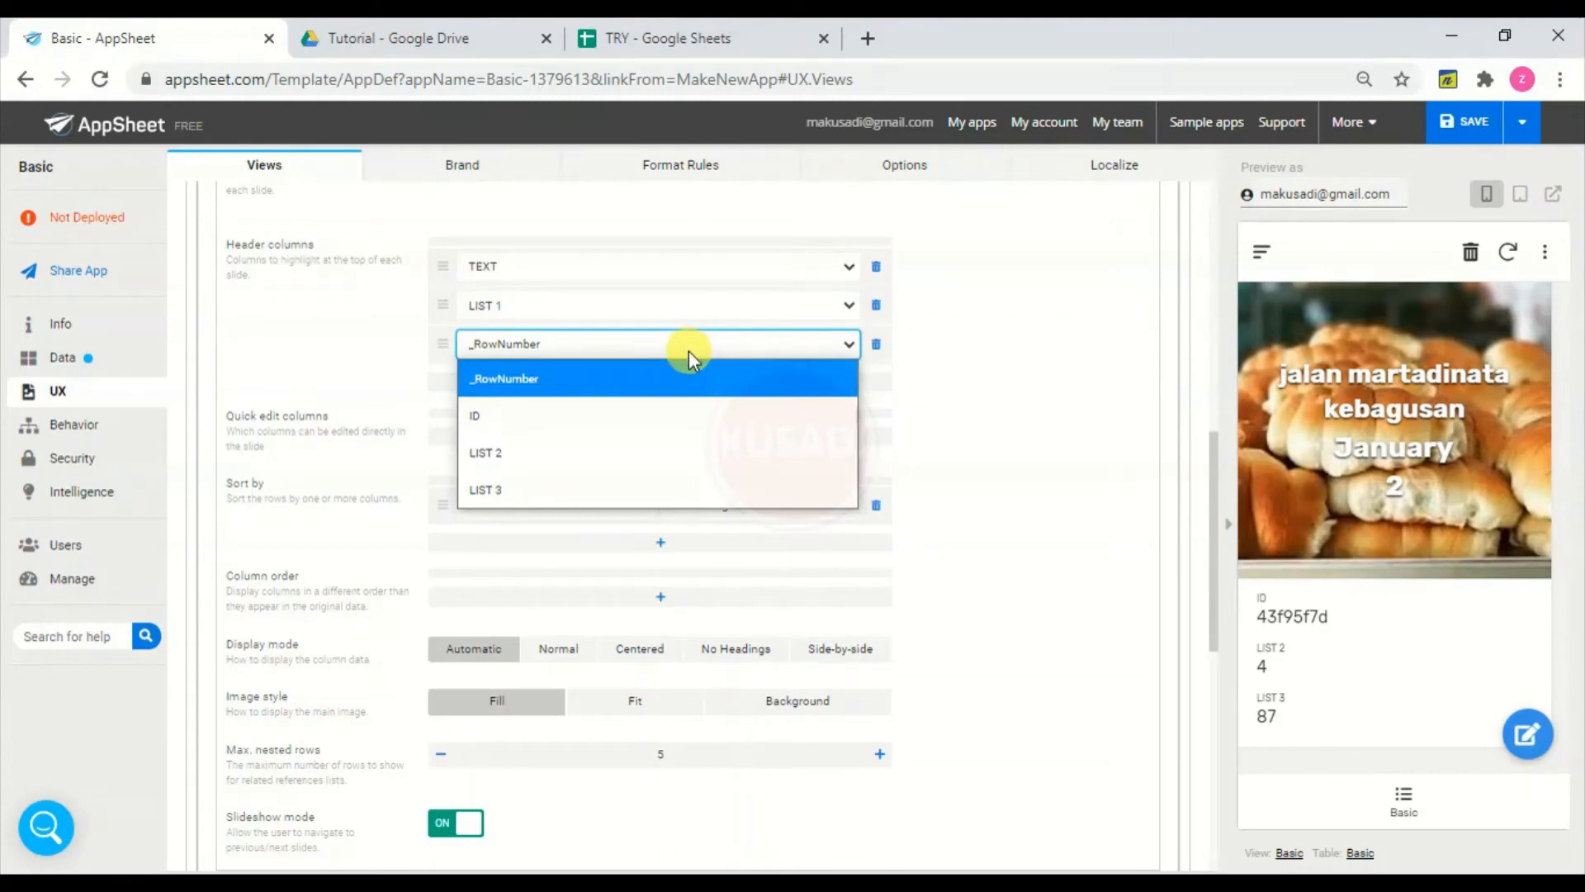
{"action": "left_click", "coordinate": [634, 461]}
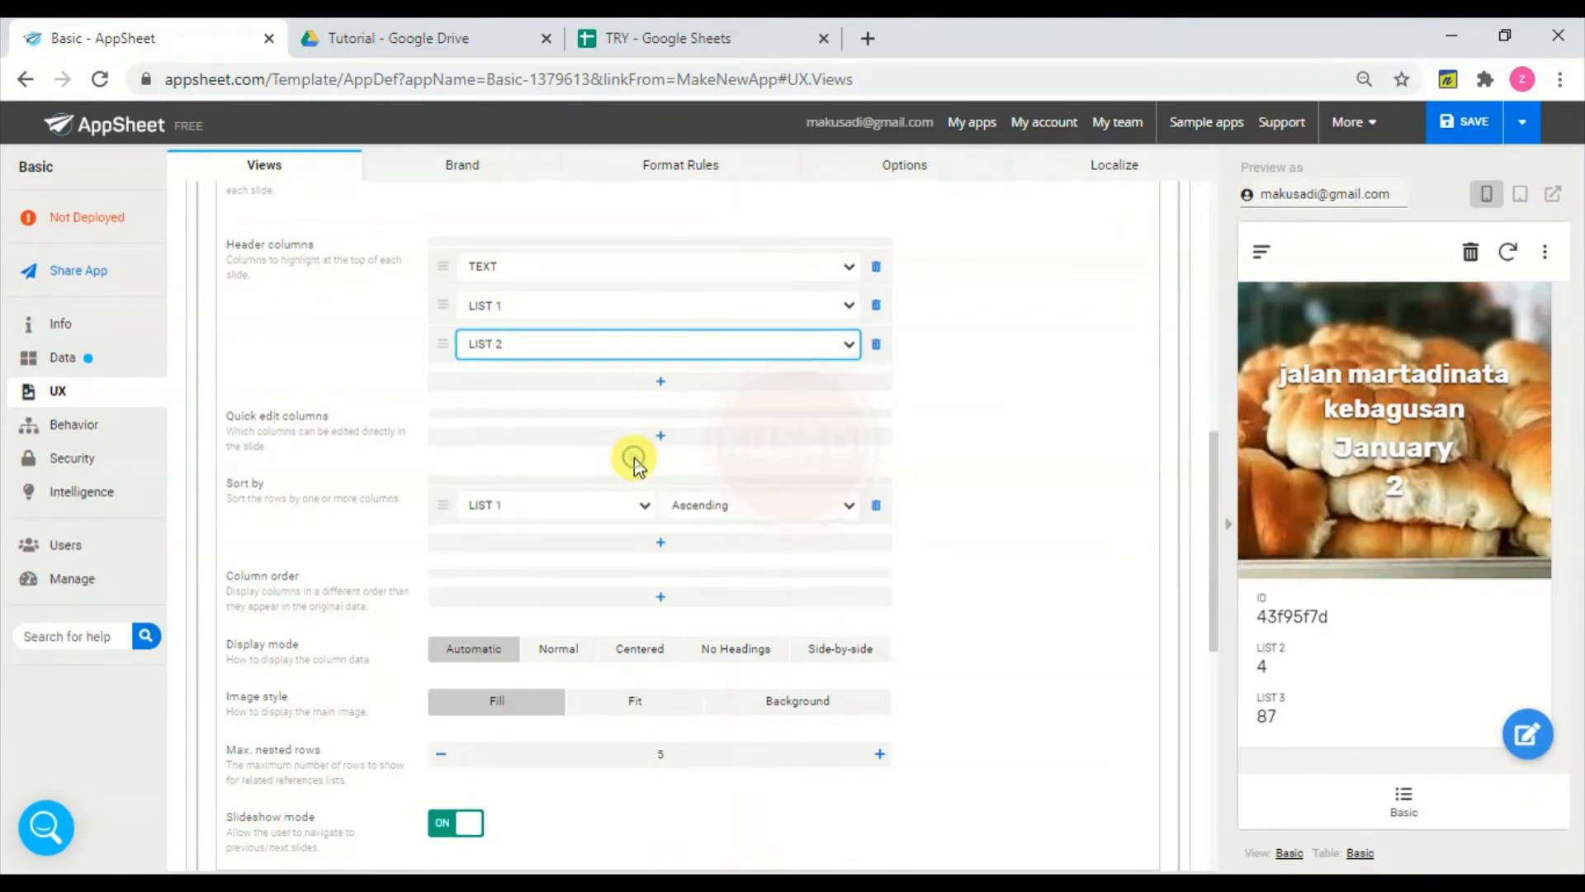
{"action": "left_click", "coordinate": [692, 384]}
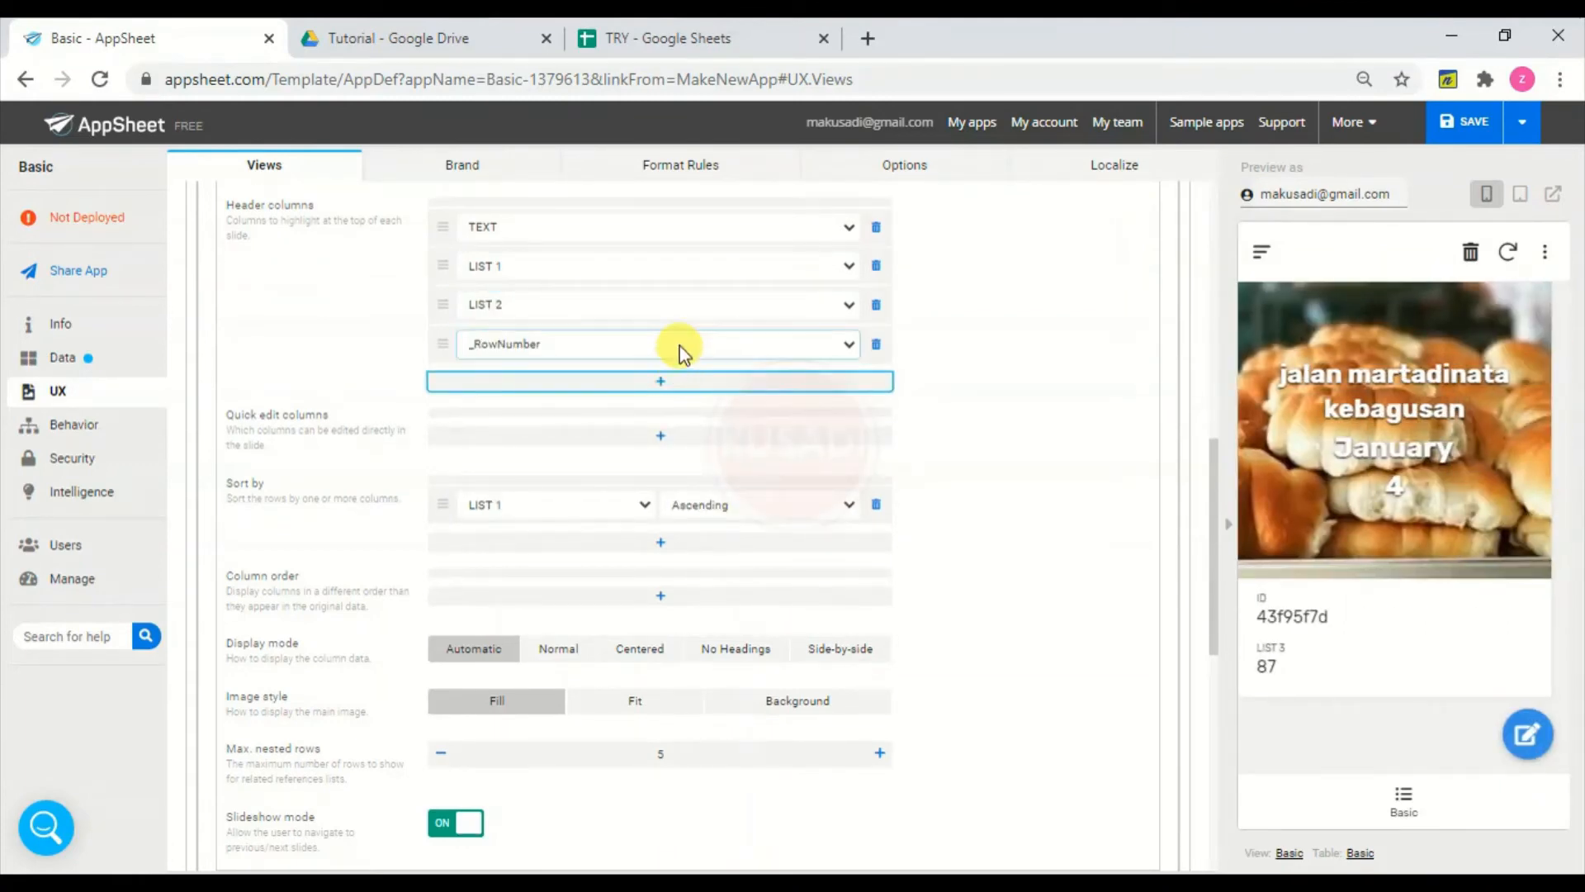
{"action": "left_click", "coordinate": [675, 343]}
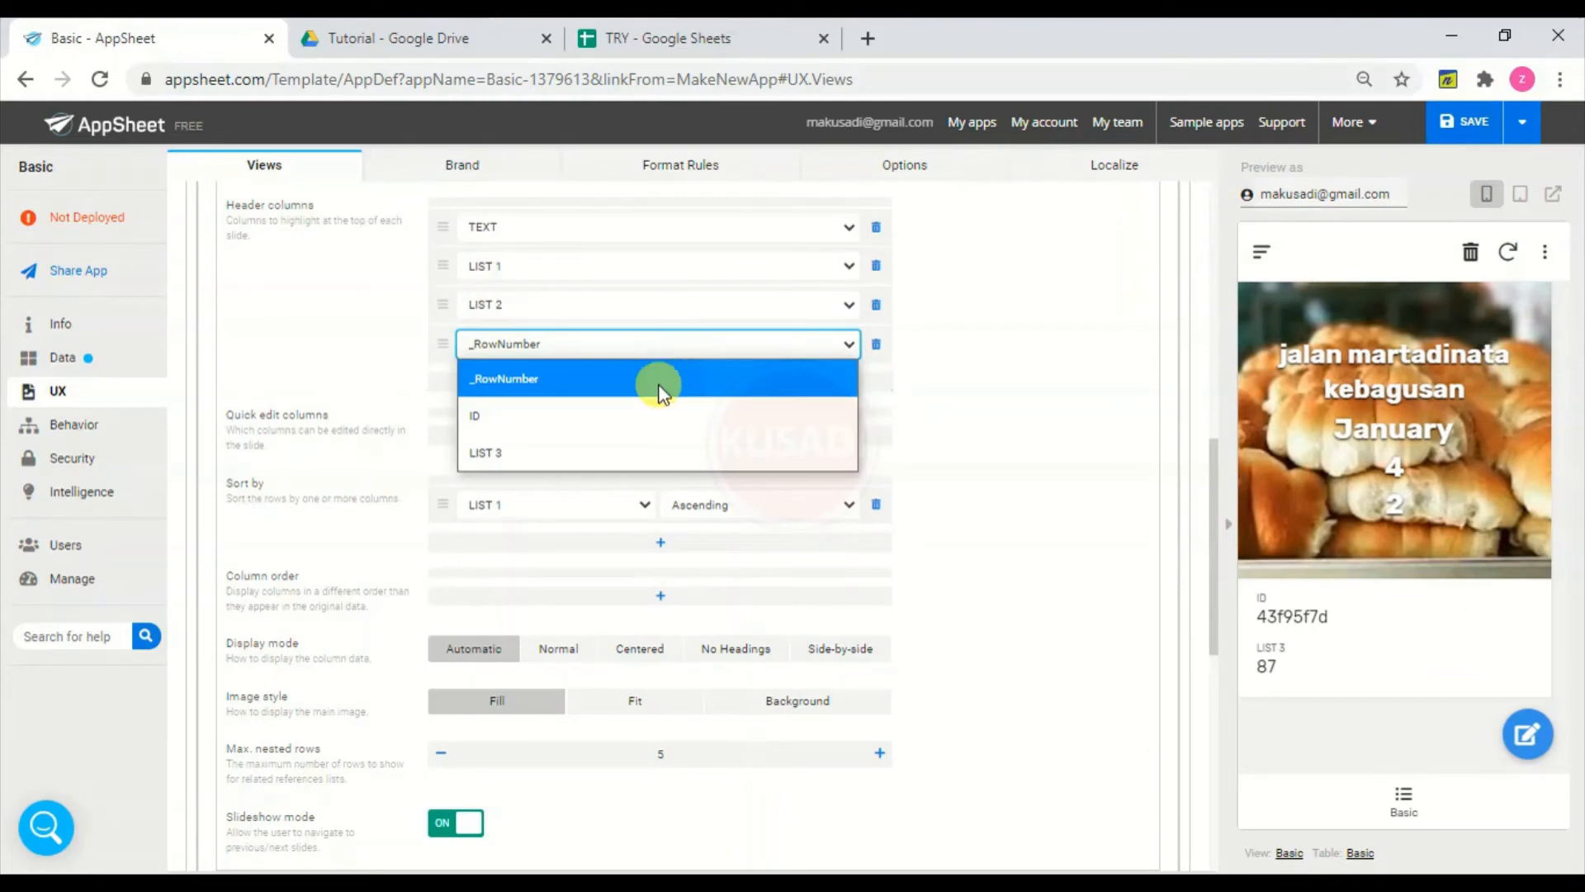
{"action": "left_click", "coordinate": [622, 451]}
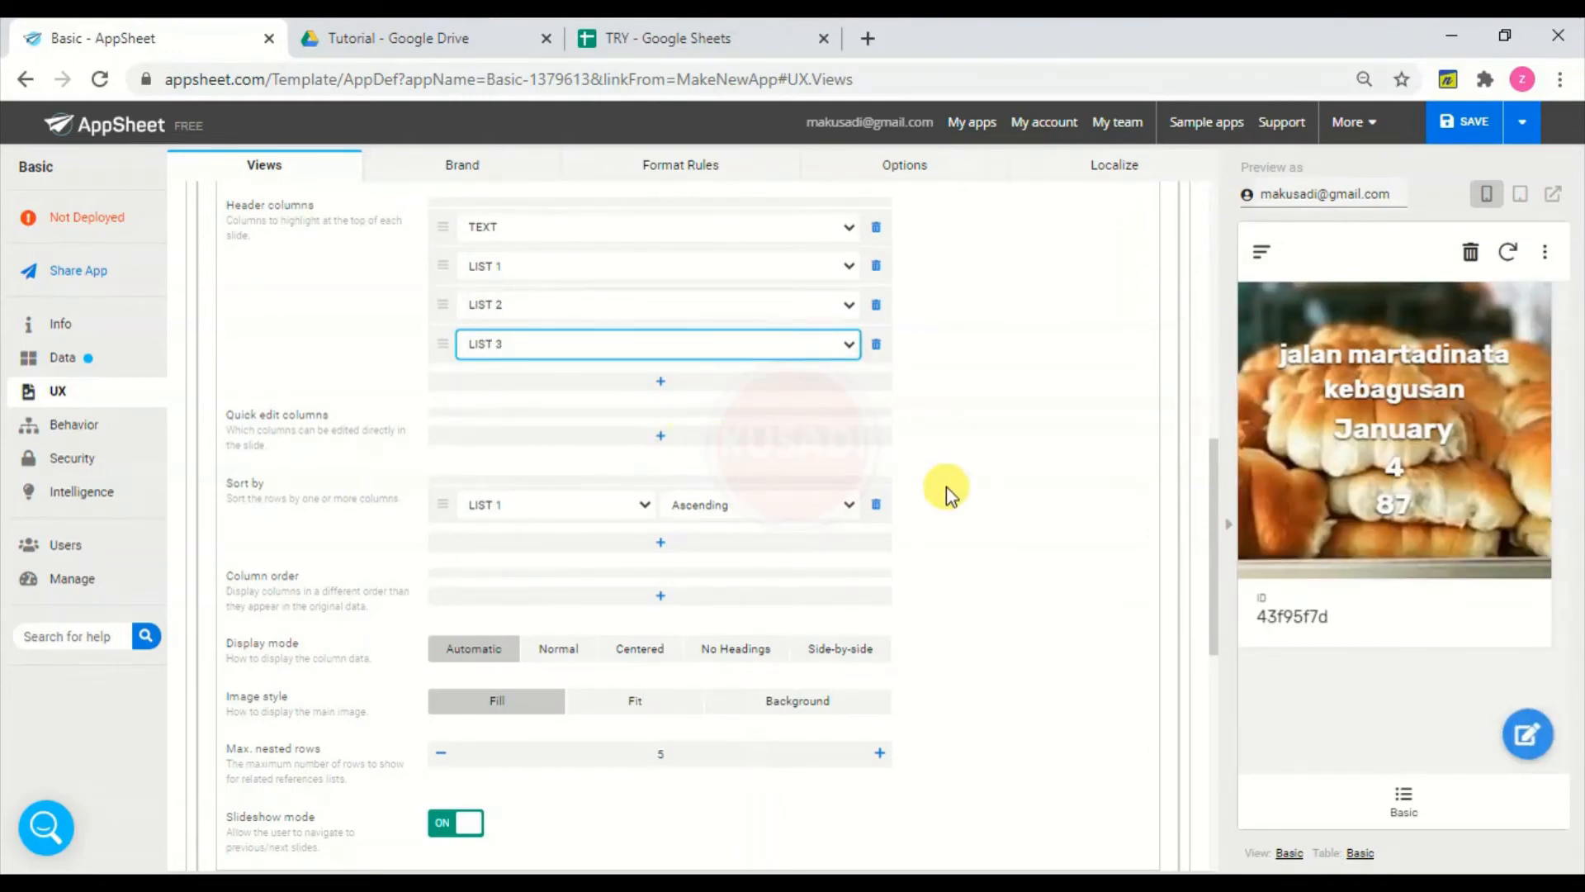
- Add ID as a header column of the detail view and move it to the top of the header columns
{"action": "left_click", "coordinate": [690, 386]}
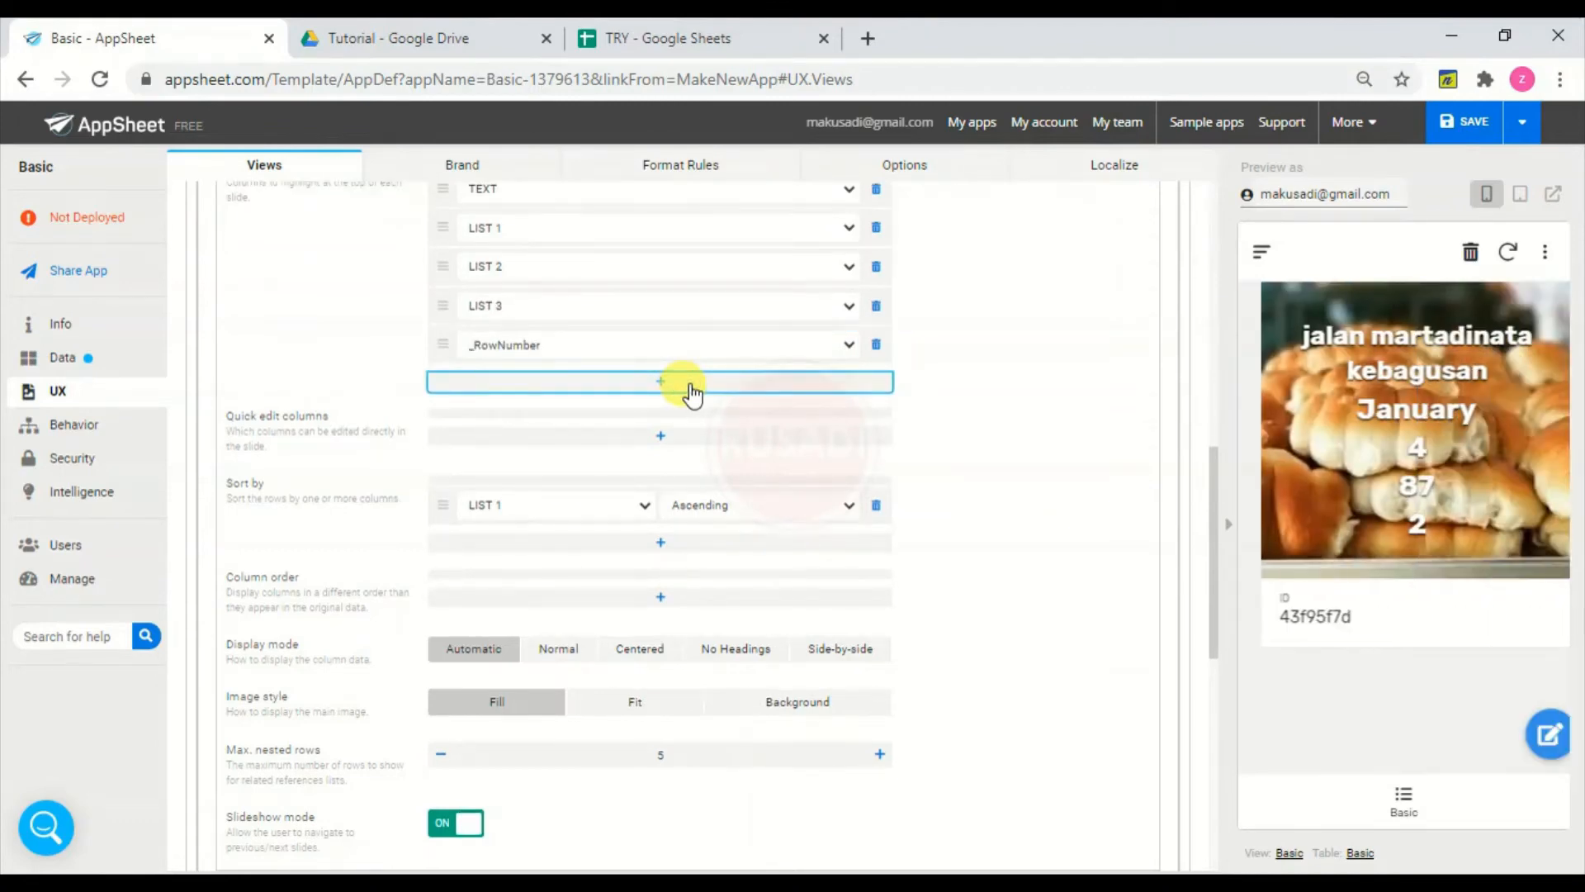
{"action": "left_click", "coordinate": [676, 347]}
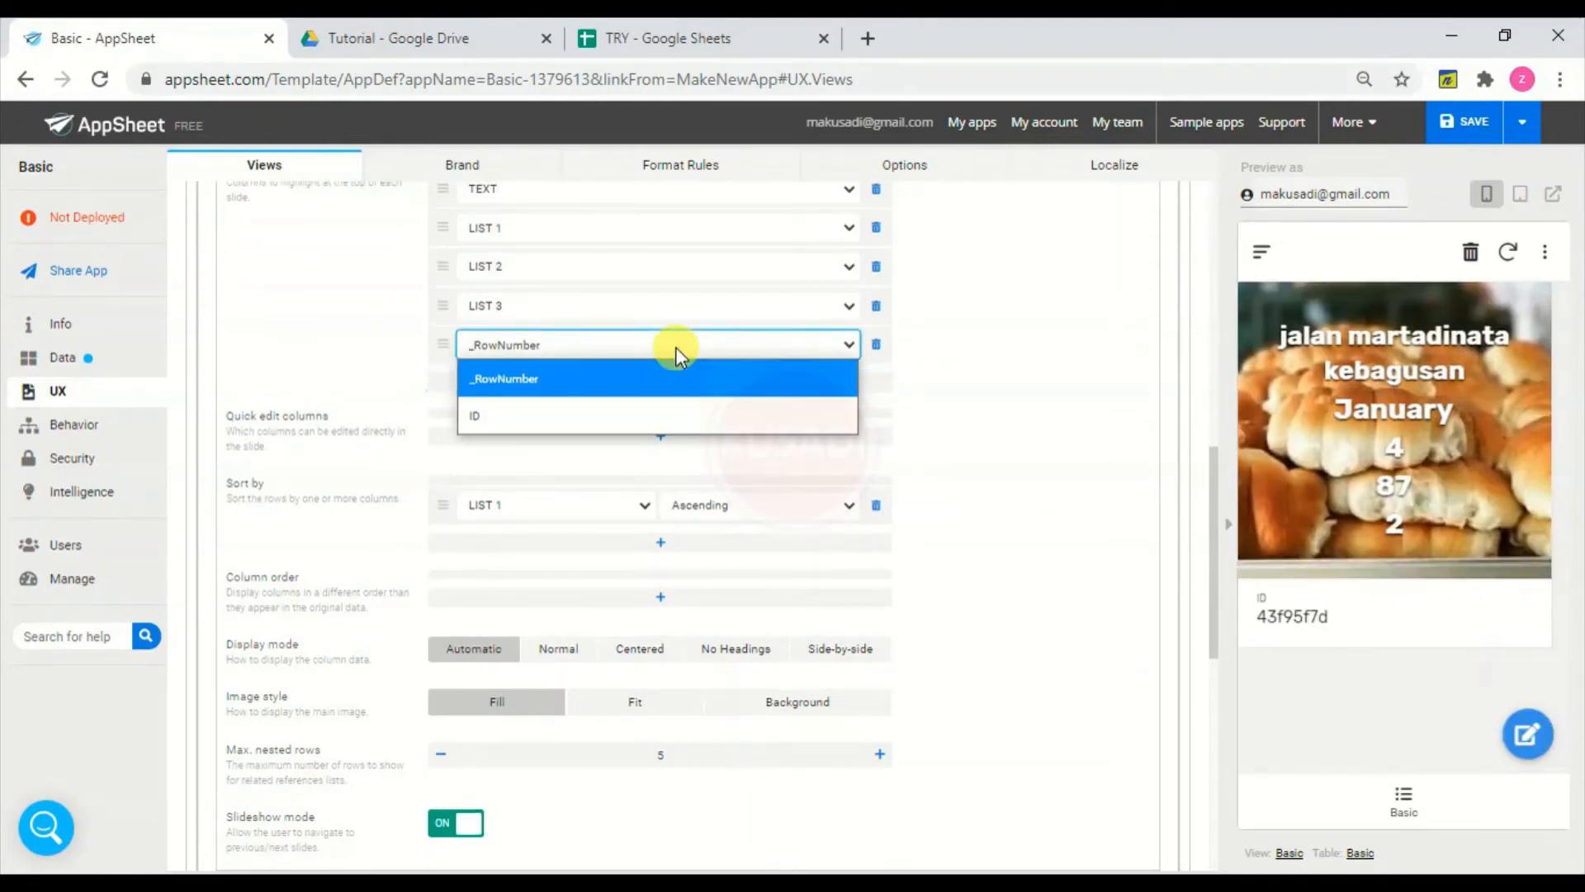
{"action": "left_click", "coordinate": [599, 412]}
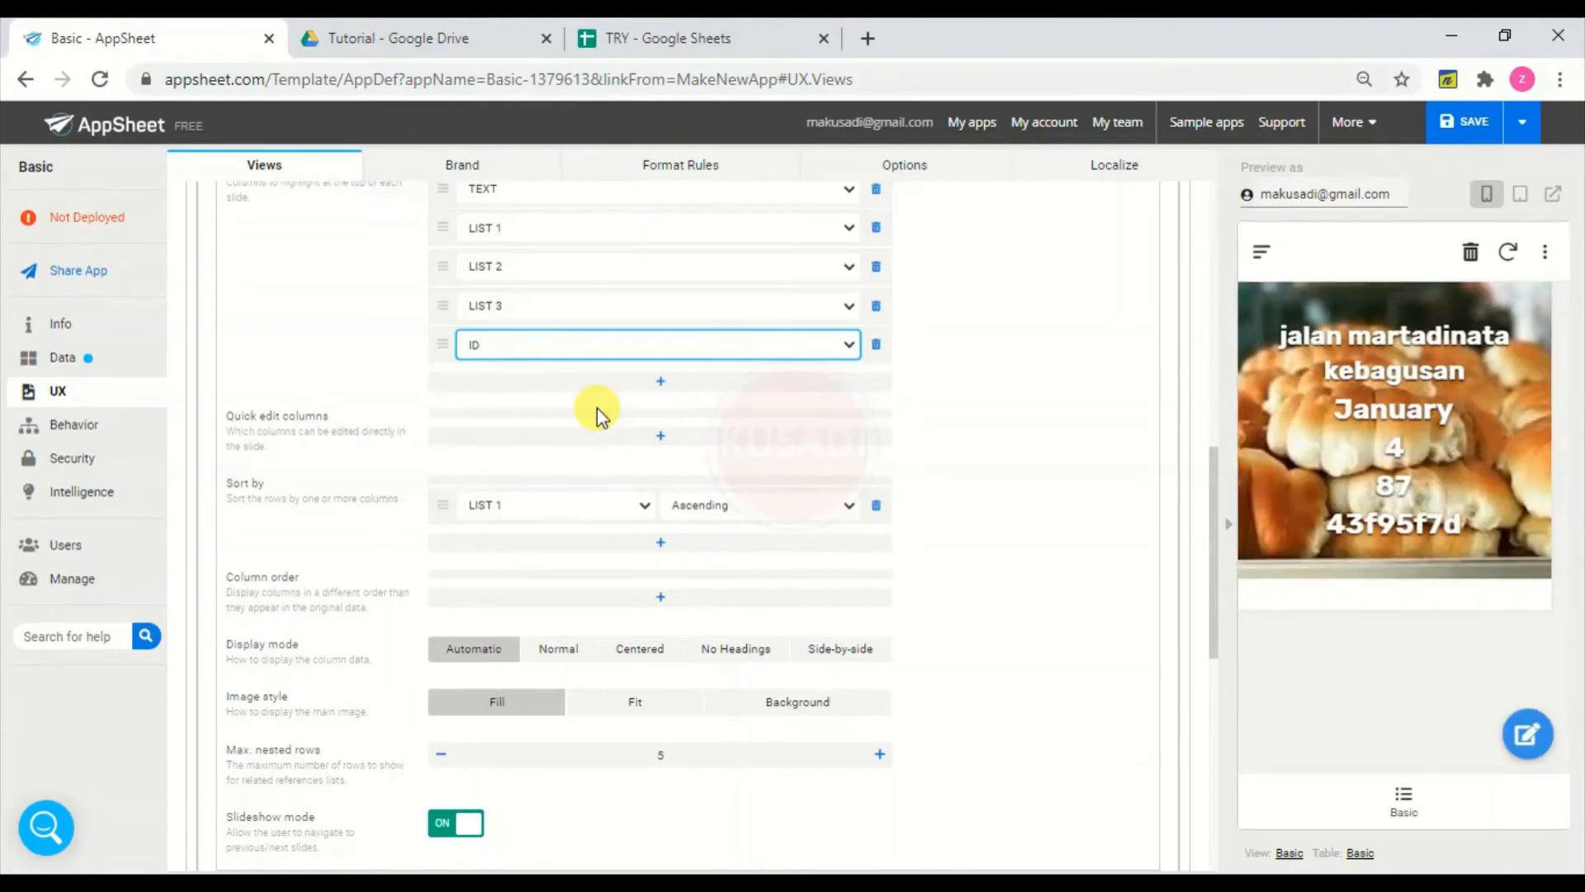
{"action": "left_click_drag", "start_coordinate": [444, 342], "coordinate": [451, 196]}
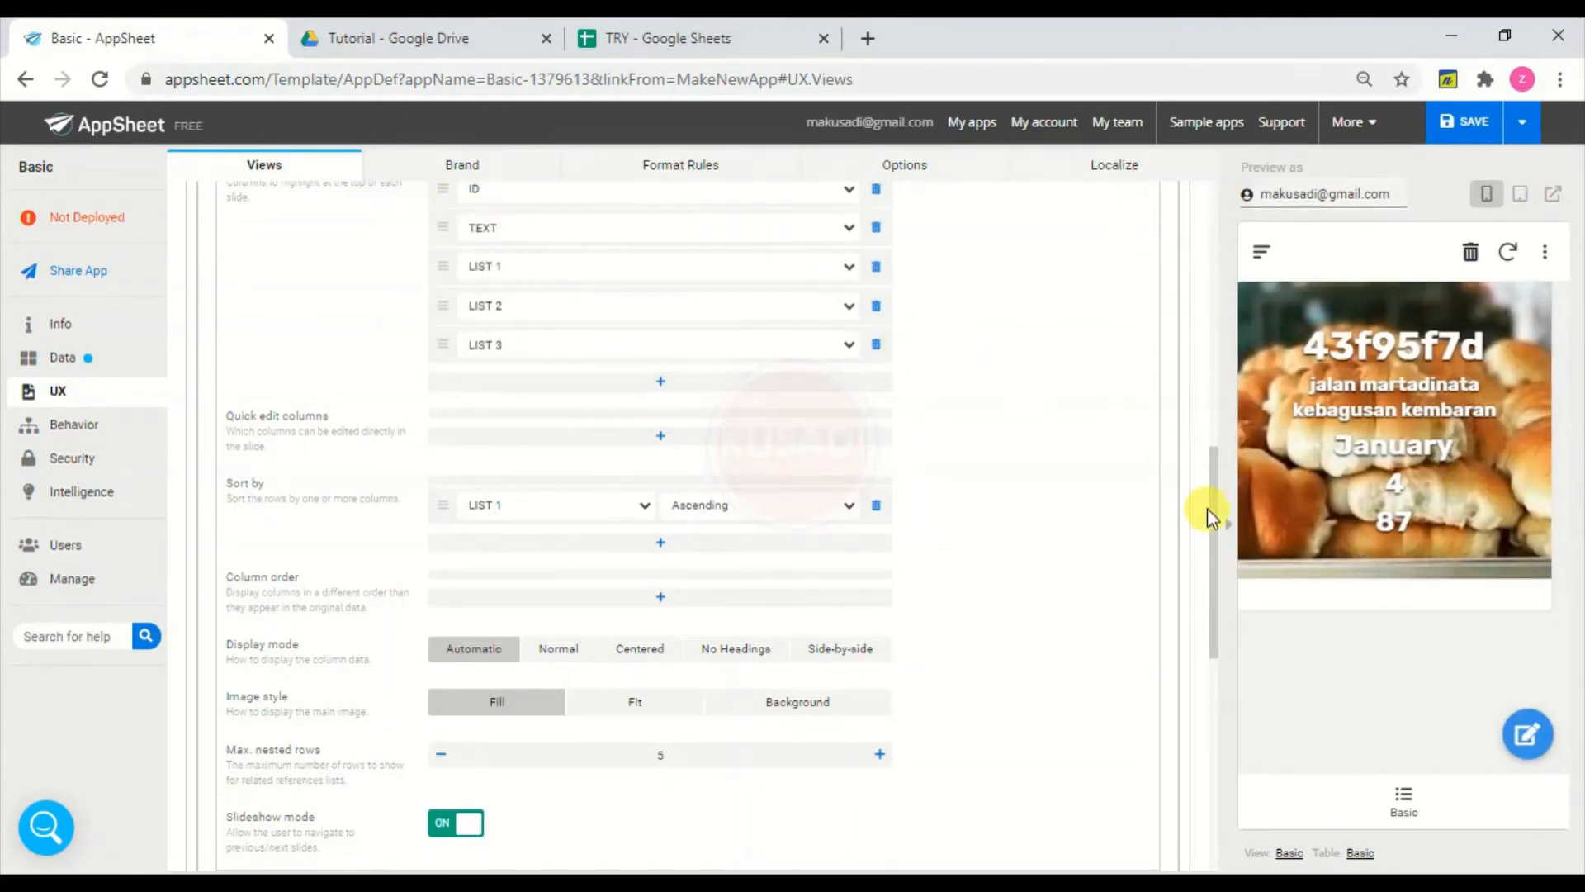
{"action": "left_click_drag", "start_coordinate": [1215, 523], "coordinate": [1226, 486]}
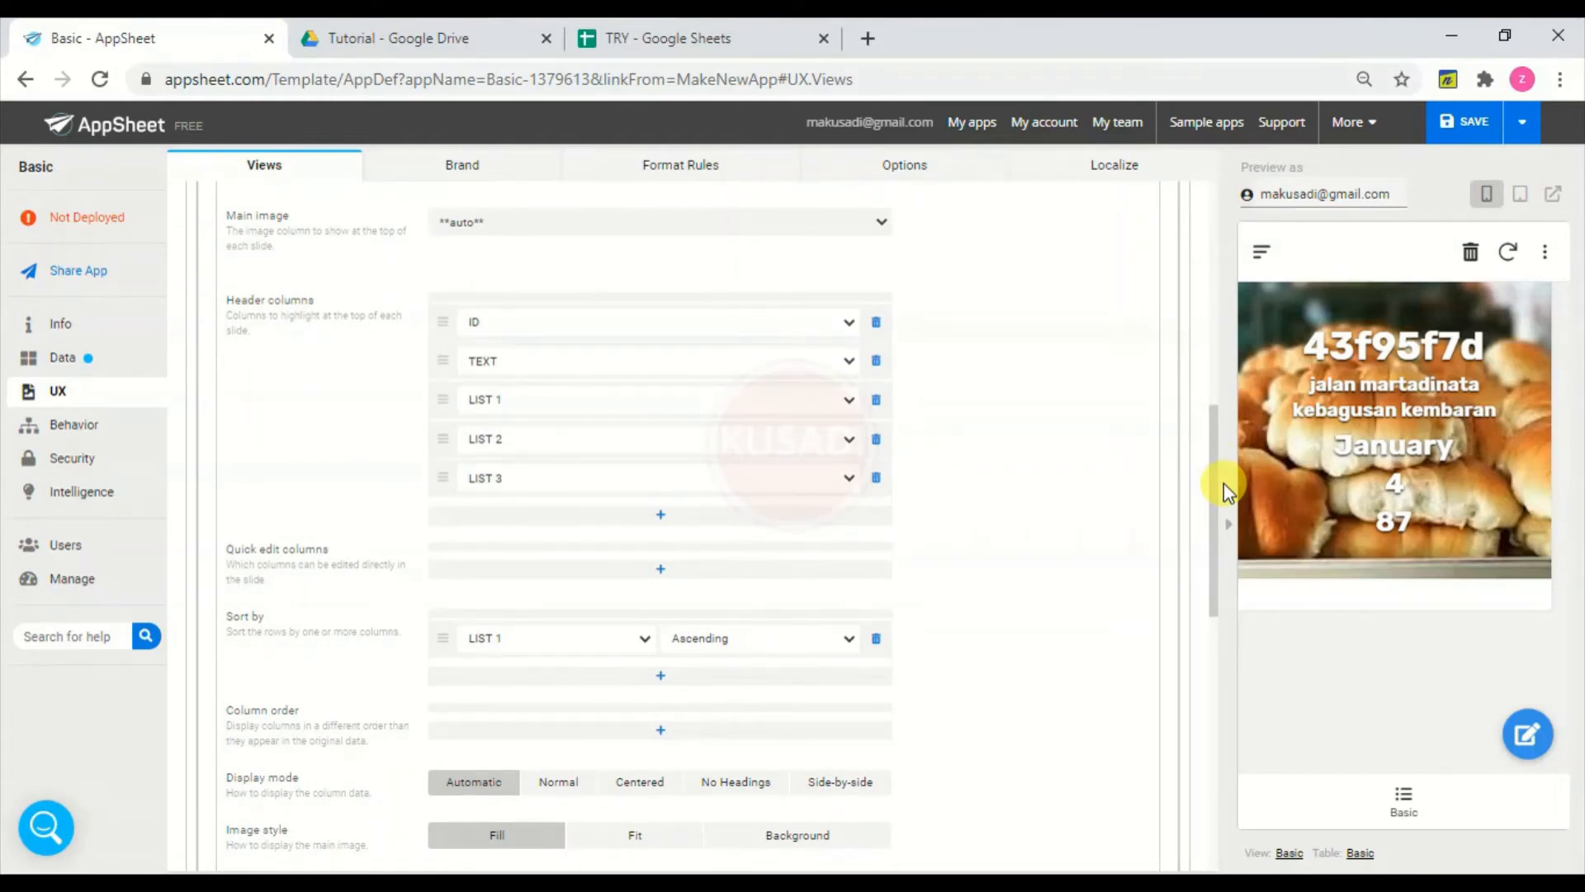
{"action": "left_click_drag", "start_coordinate": [1224, 483], "coordinate": [1222, 505]}
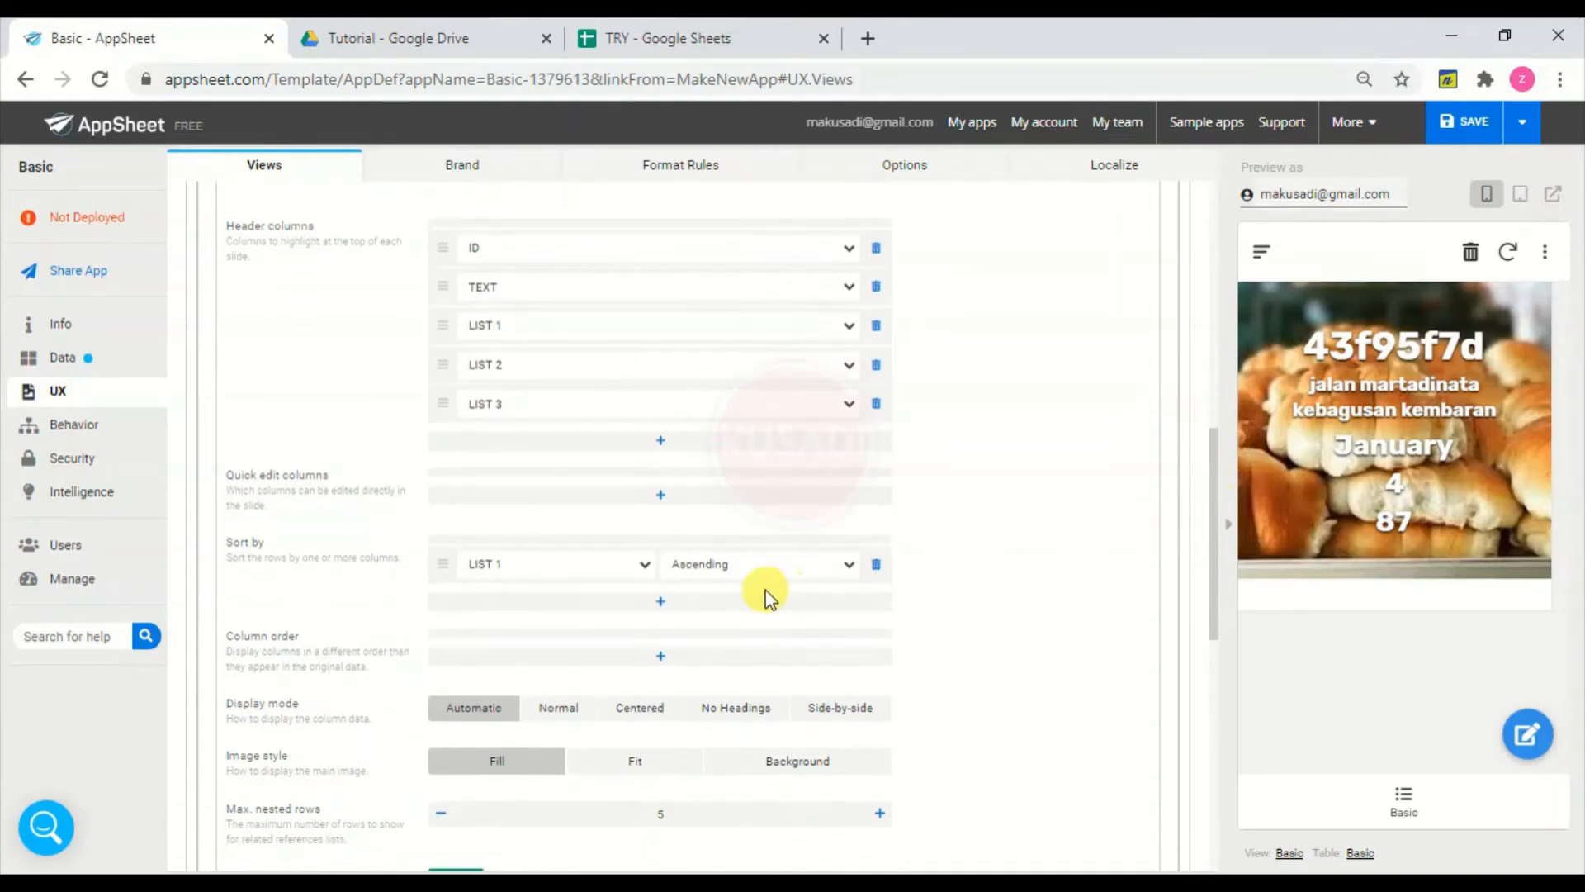
- Add TEXT as a quick edit column of the detail view and try to select its content in the preview
{"action": "left_click", "coordinate": [670, 500]}
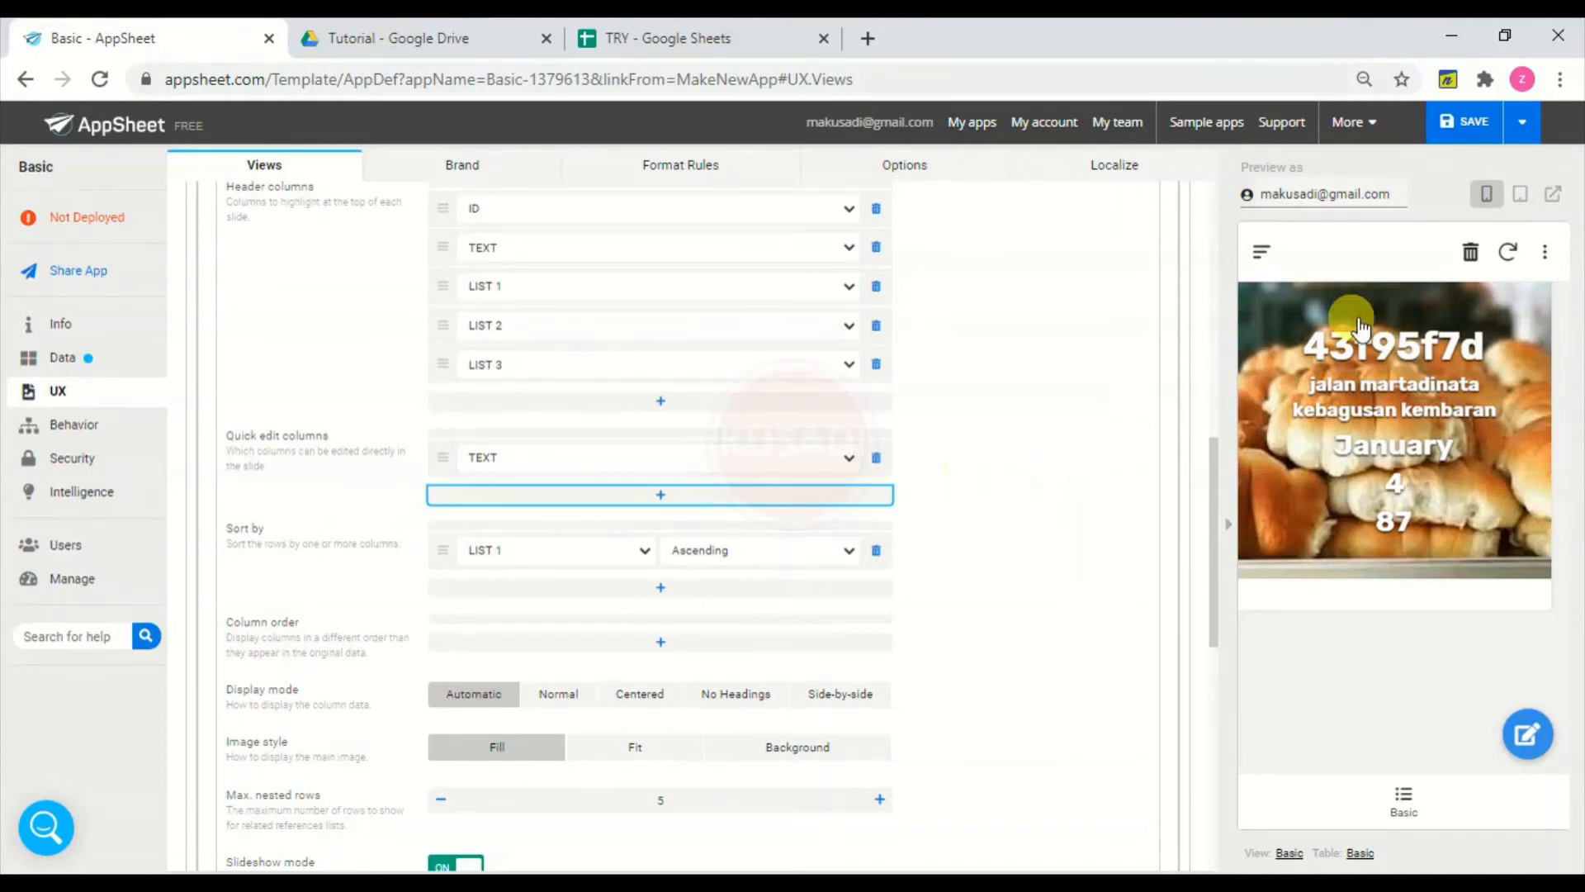
{"action": "left_click", "coordinate": [1449, 411]}
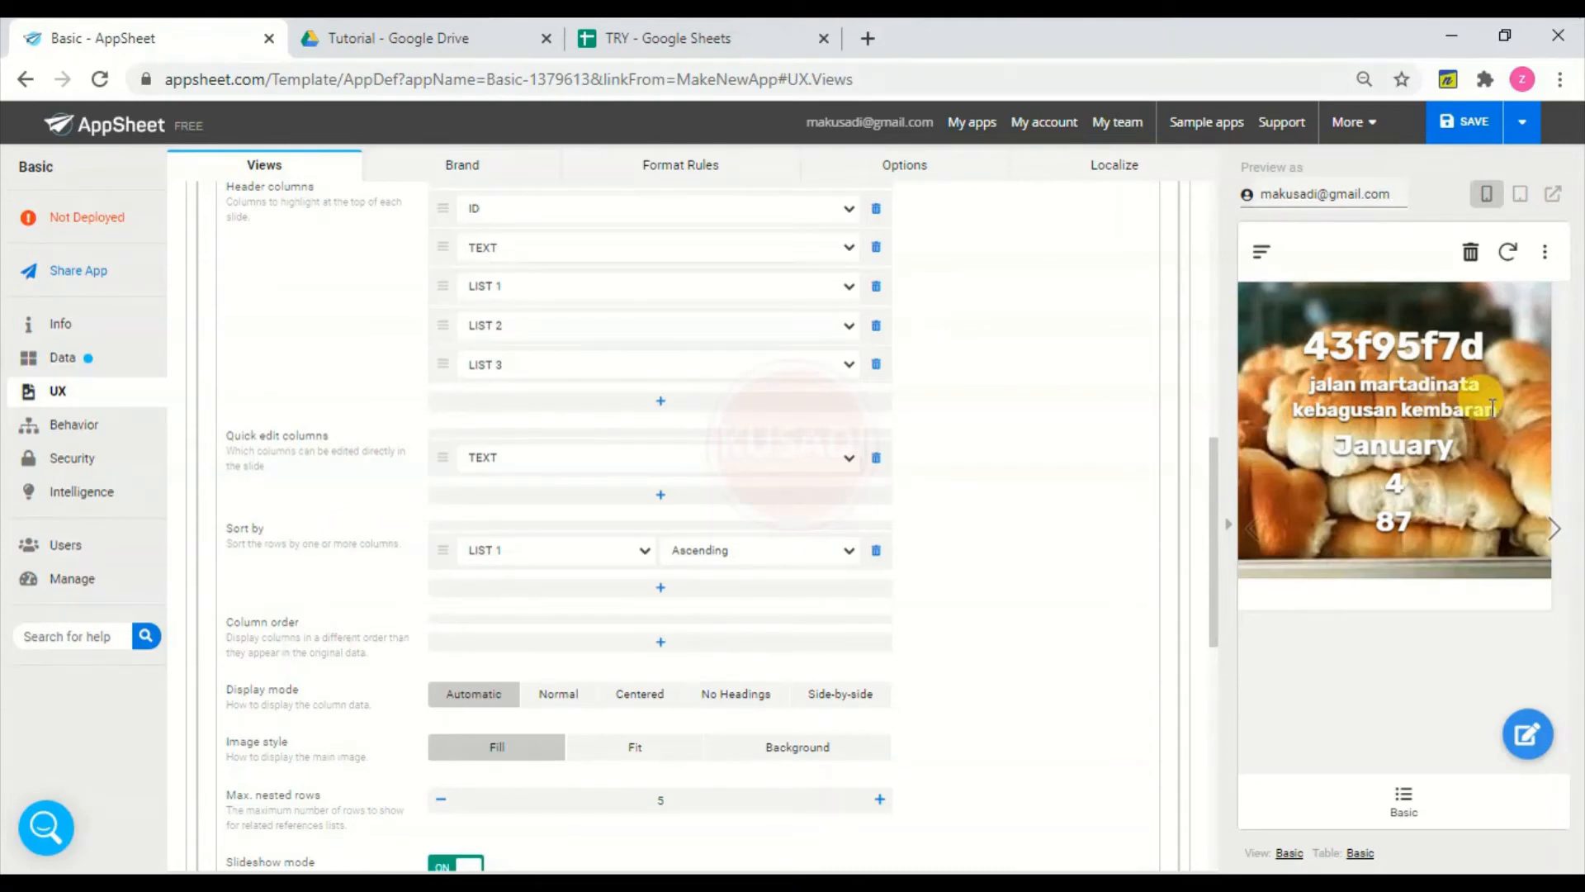
{"action": "left_click_drag", "start_coordinate": [1495, 410], "coordinate": [1313, 398]}
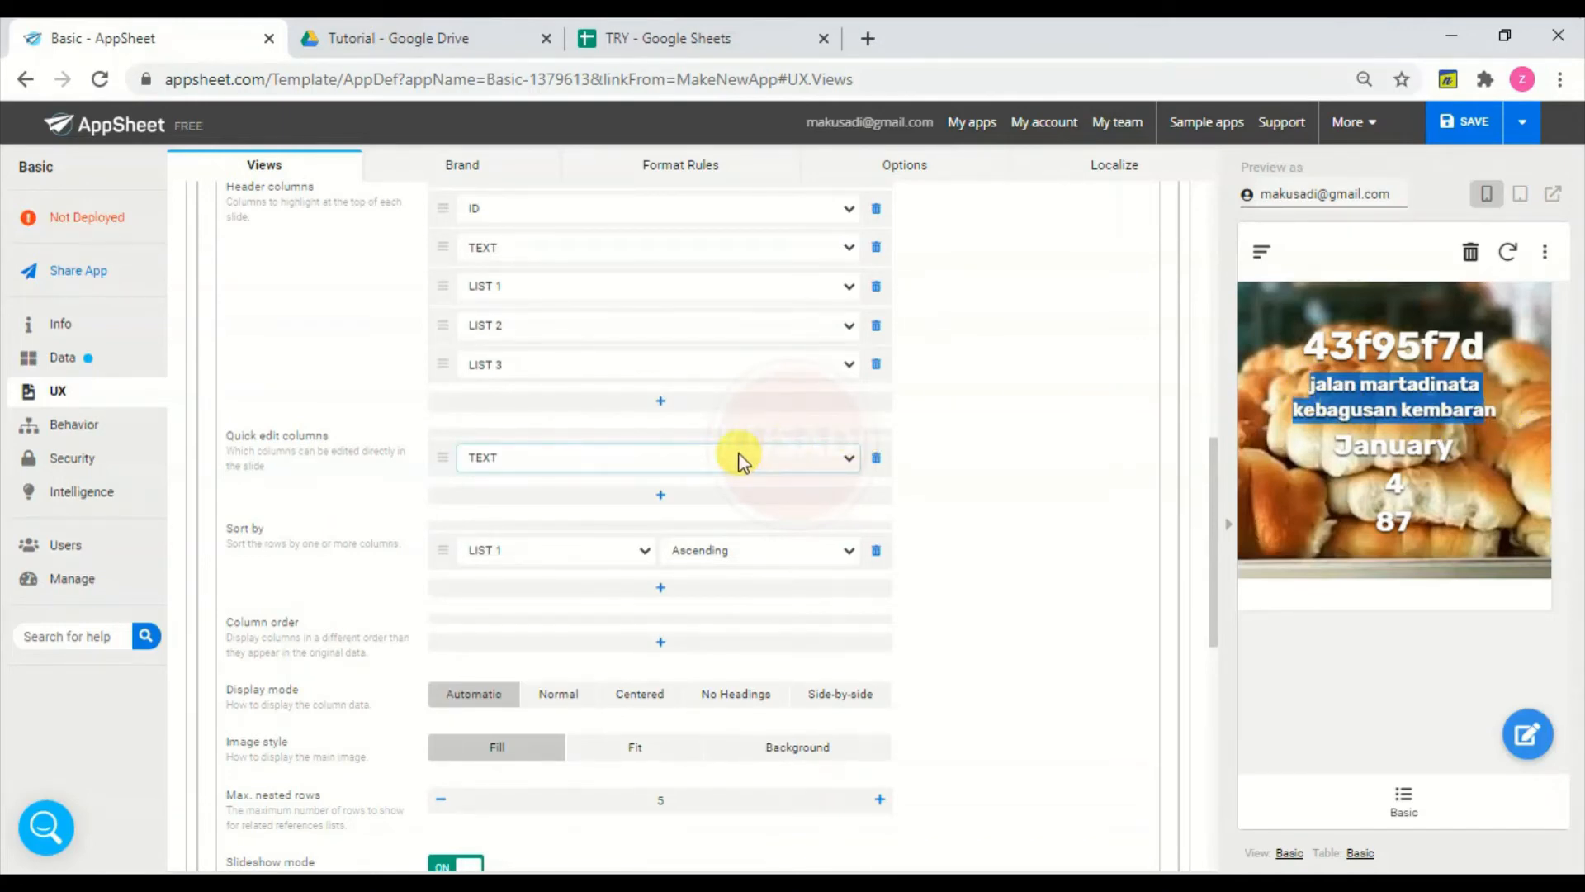
- Change the quick edit column to LIST 1 and save the app
{"action": "left_click", "coordinate": [739, 461]}
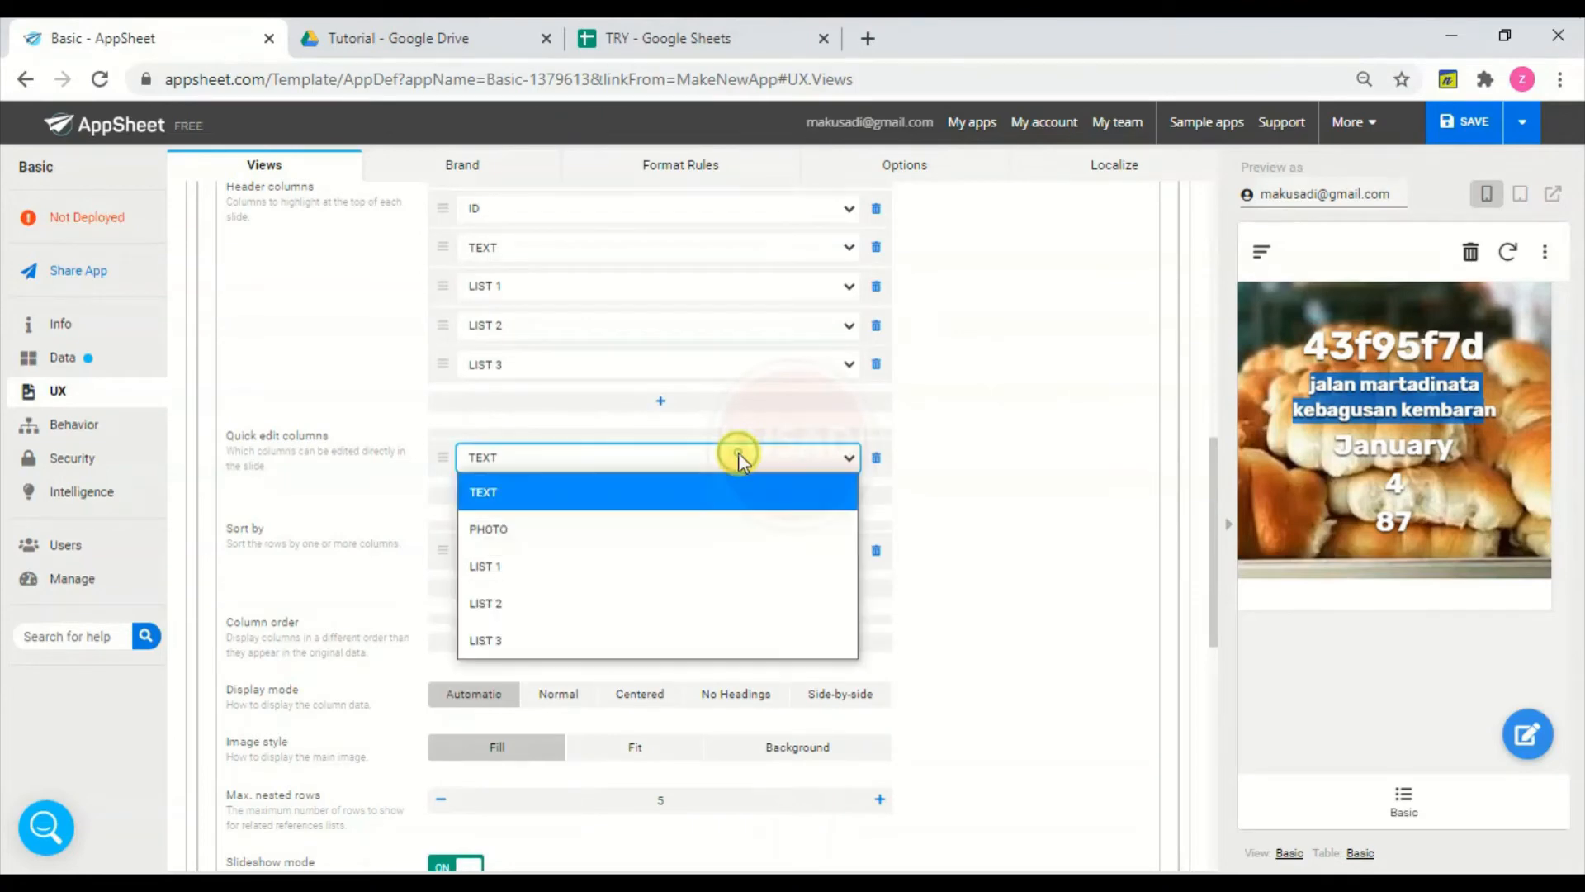
{"action": "left_click", "coordinate": [616, 568]}
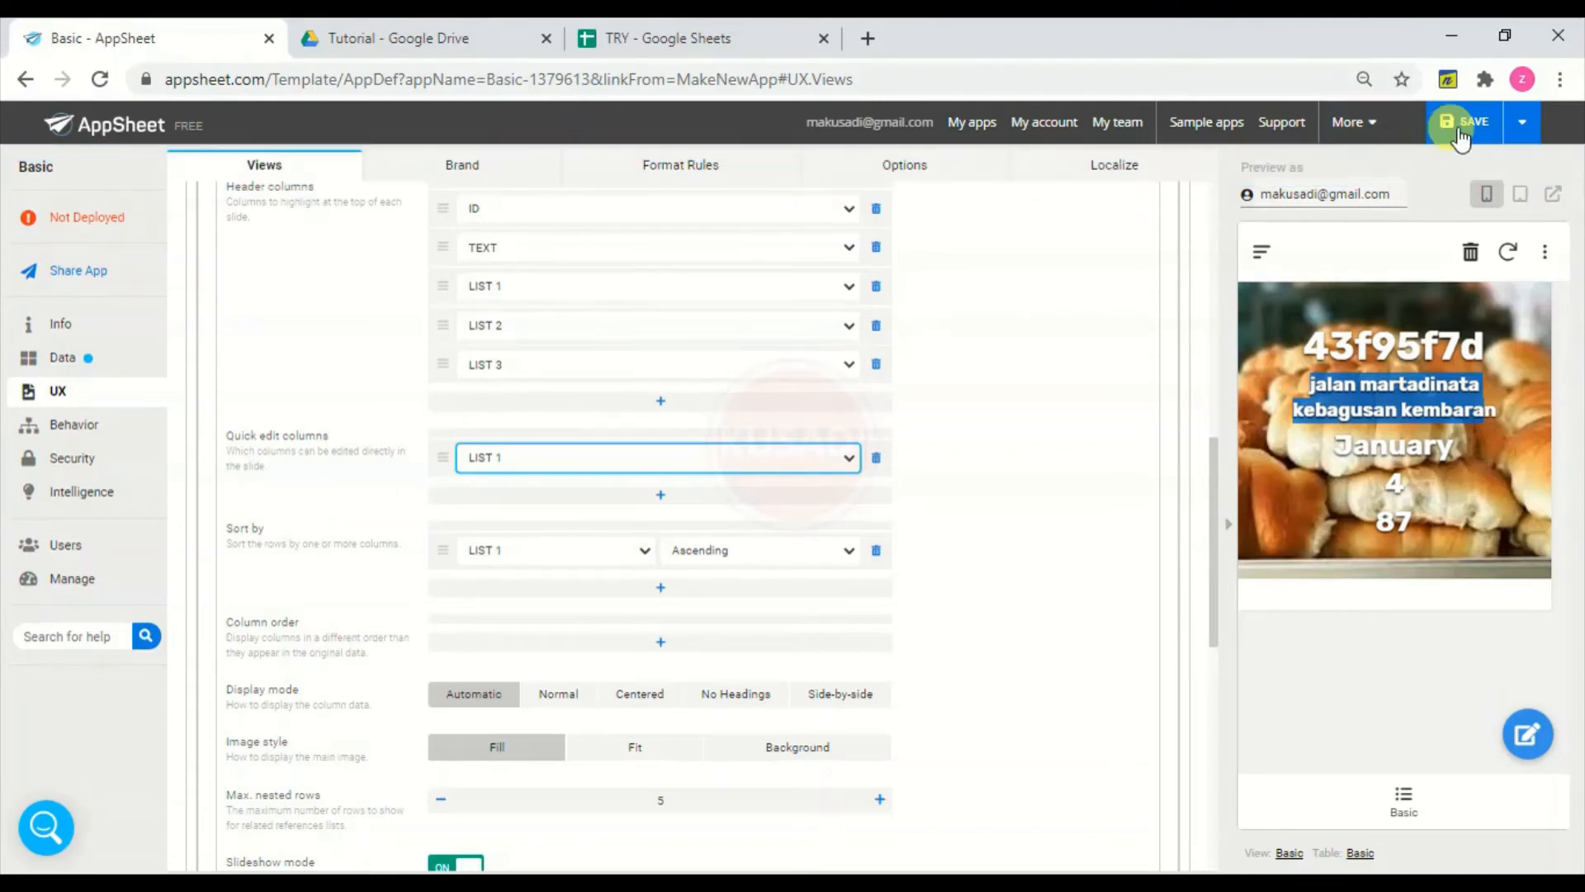
{"action": "left_click", "coordinate": [1469, 124]}
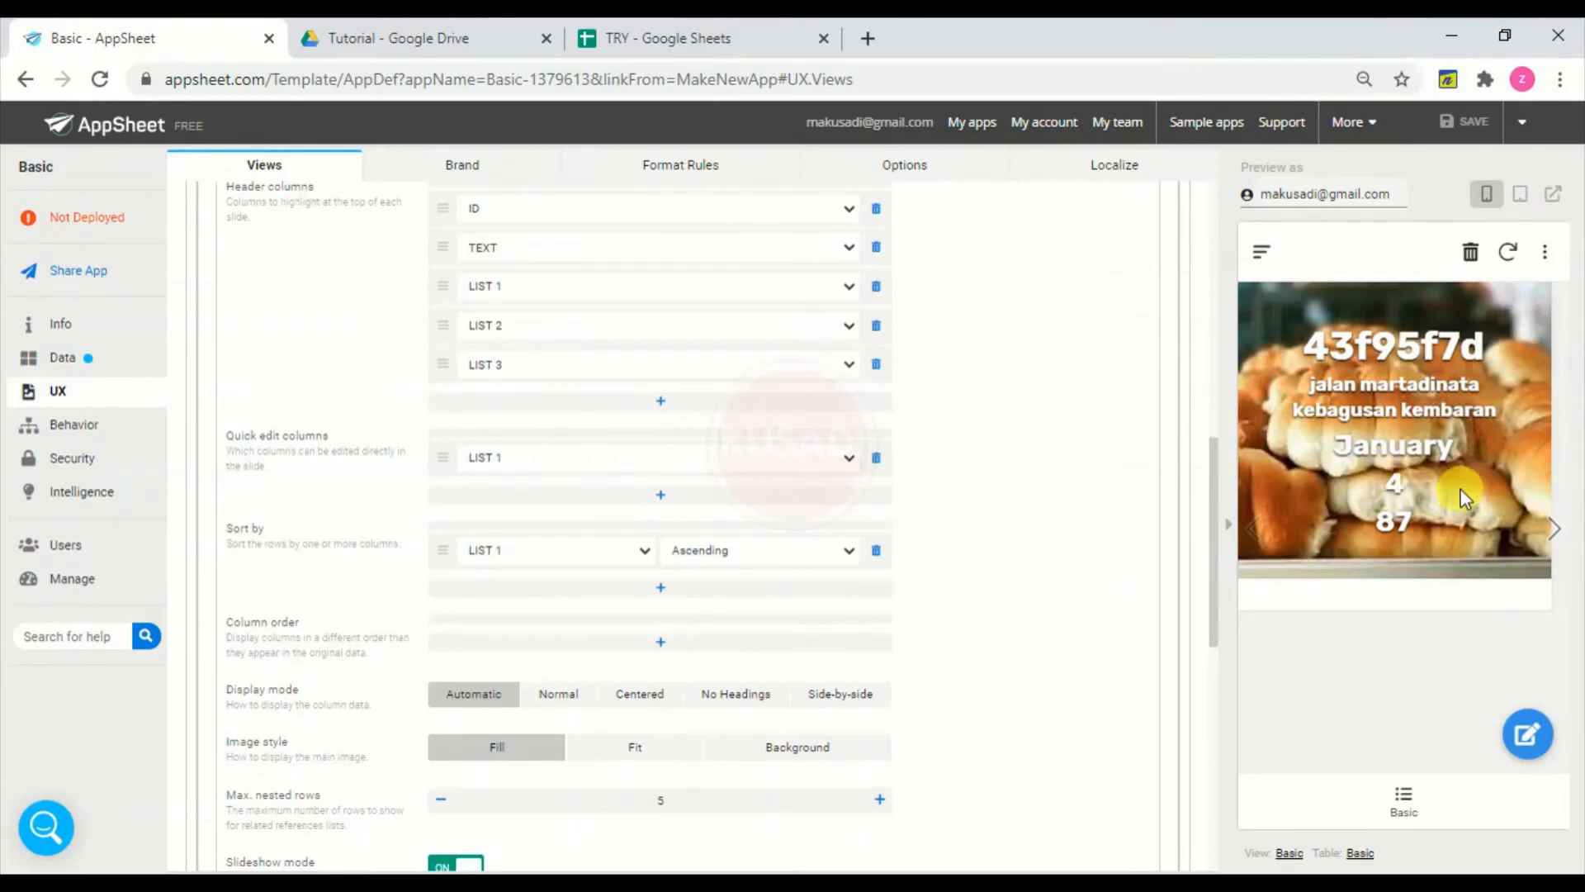
- Page through the entries in the preview and change the view's sort column to LIST 2
{"action": "left_click", "coordinate": [1555, 532]}
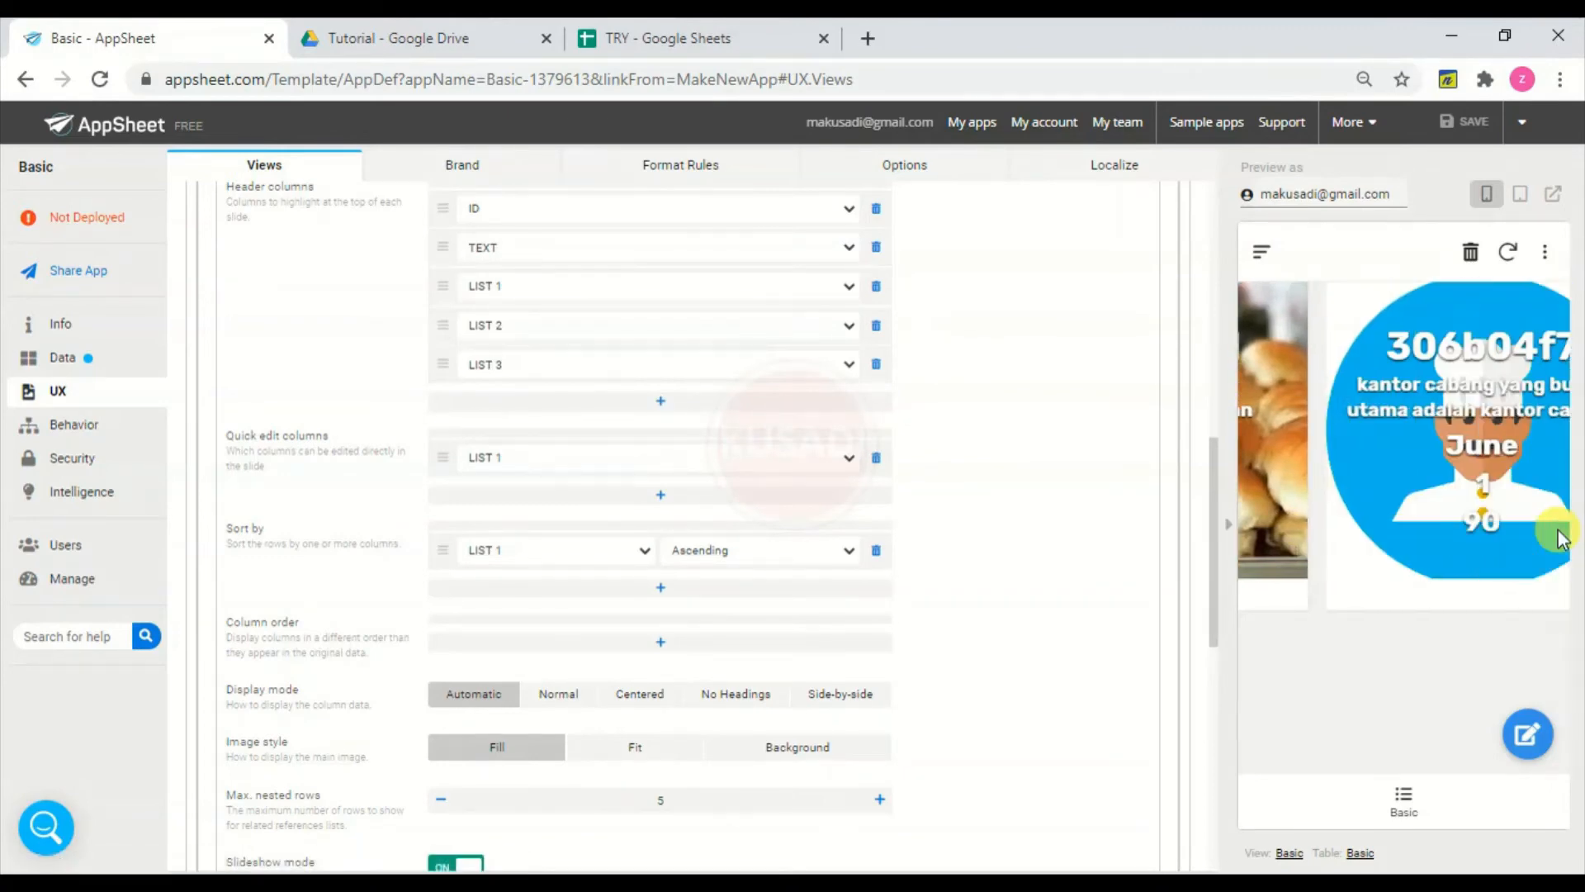
{"action": "left_click", "coordinate": [1556, 533]}
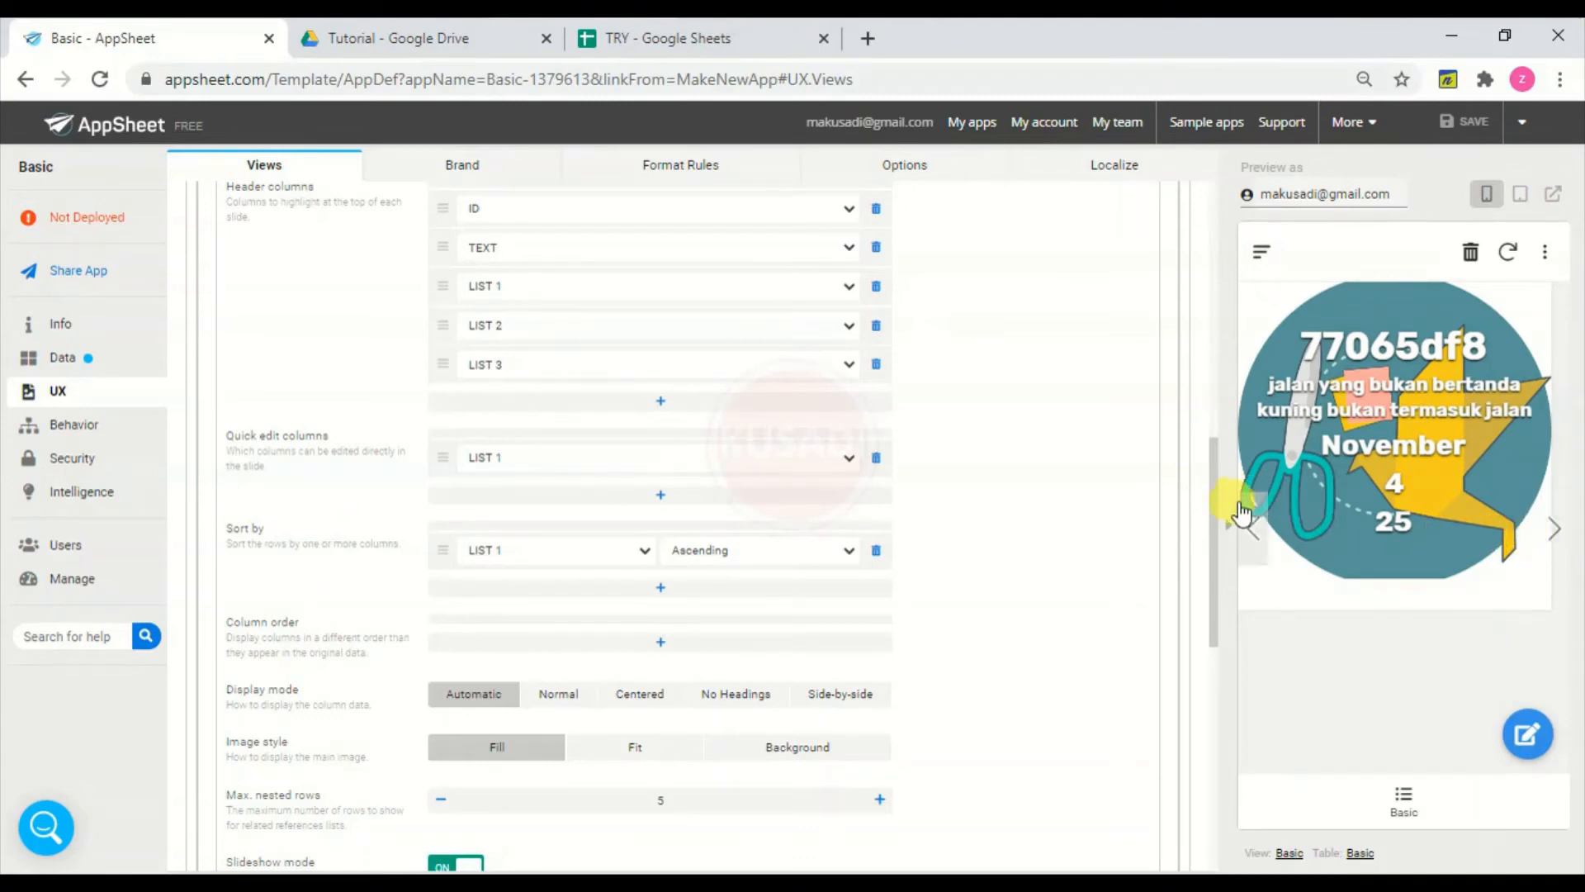
{"action": "left_click", "coordinate": [1254, 526]}
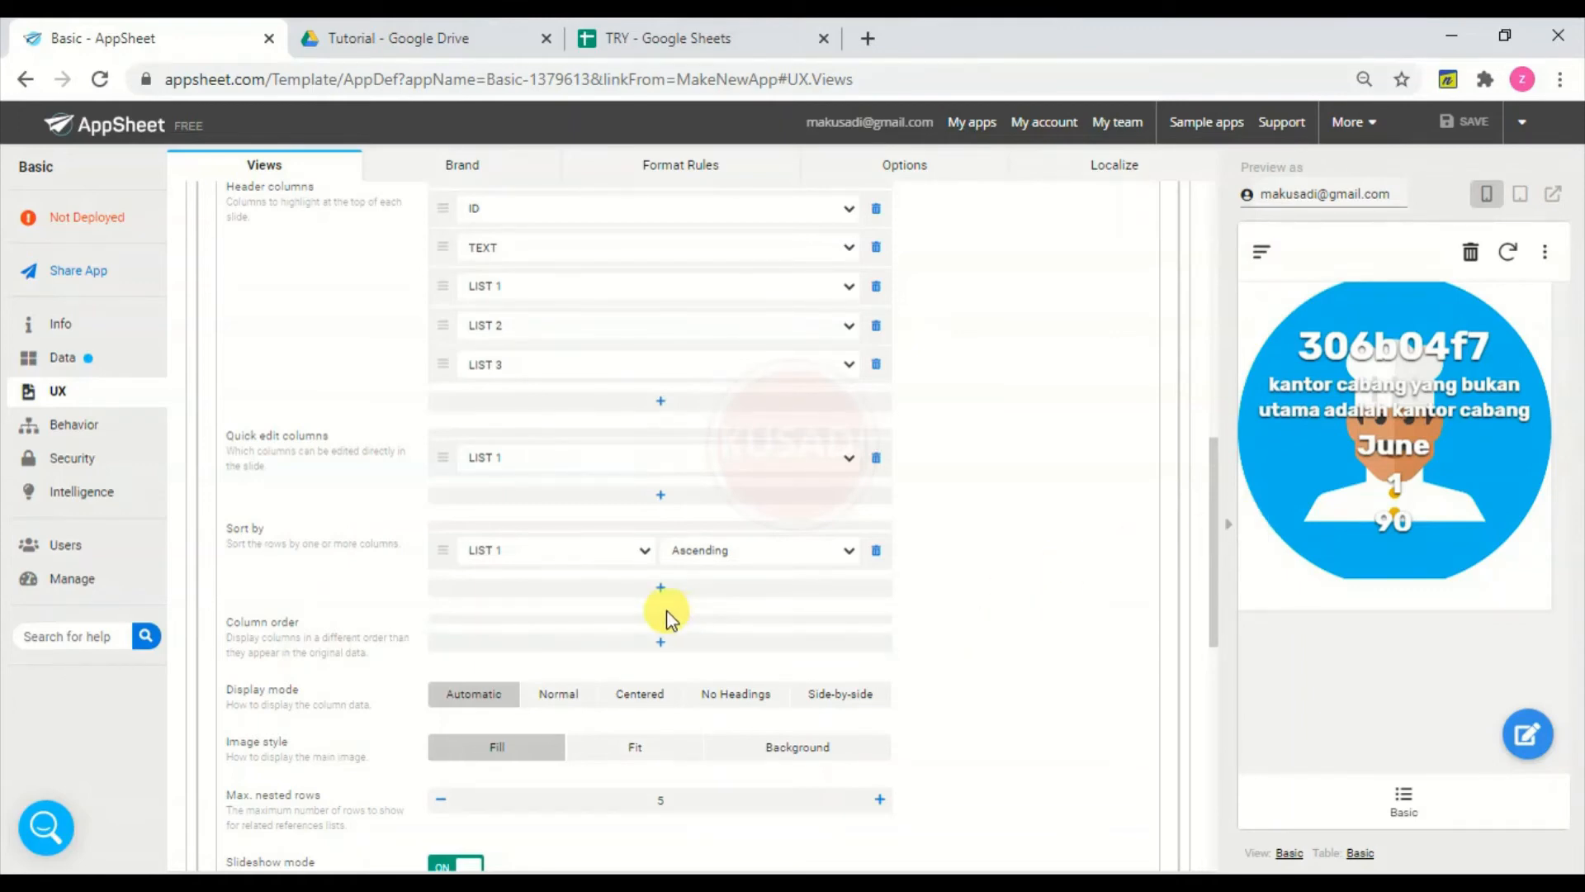
{"action": "left_click", "coordinate": [642, 553]}
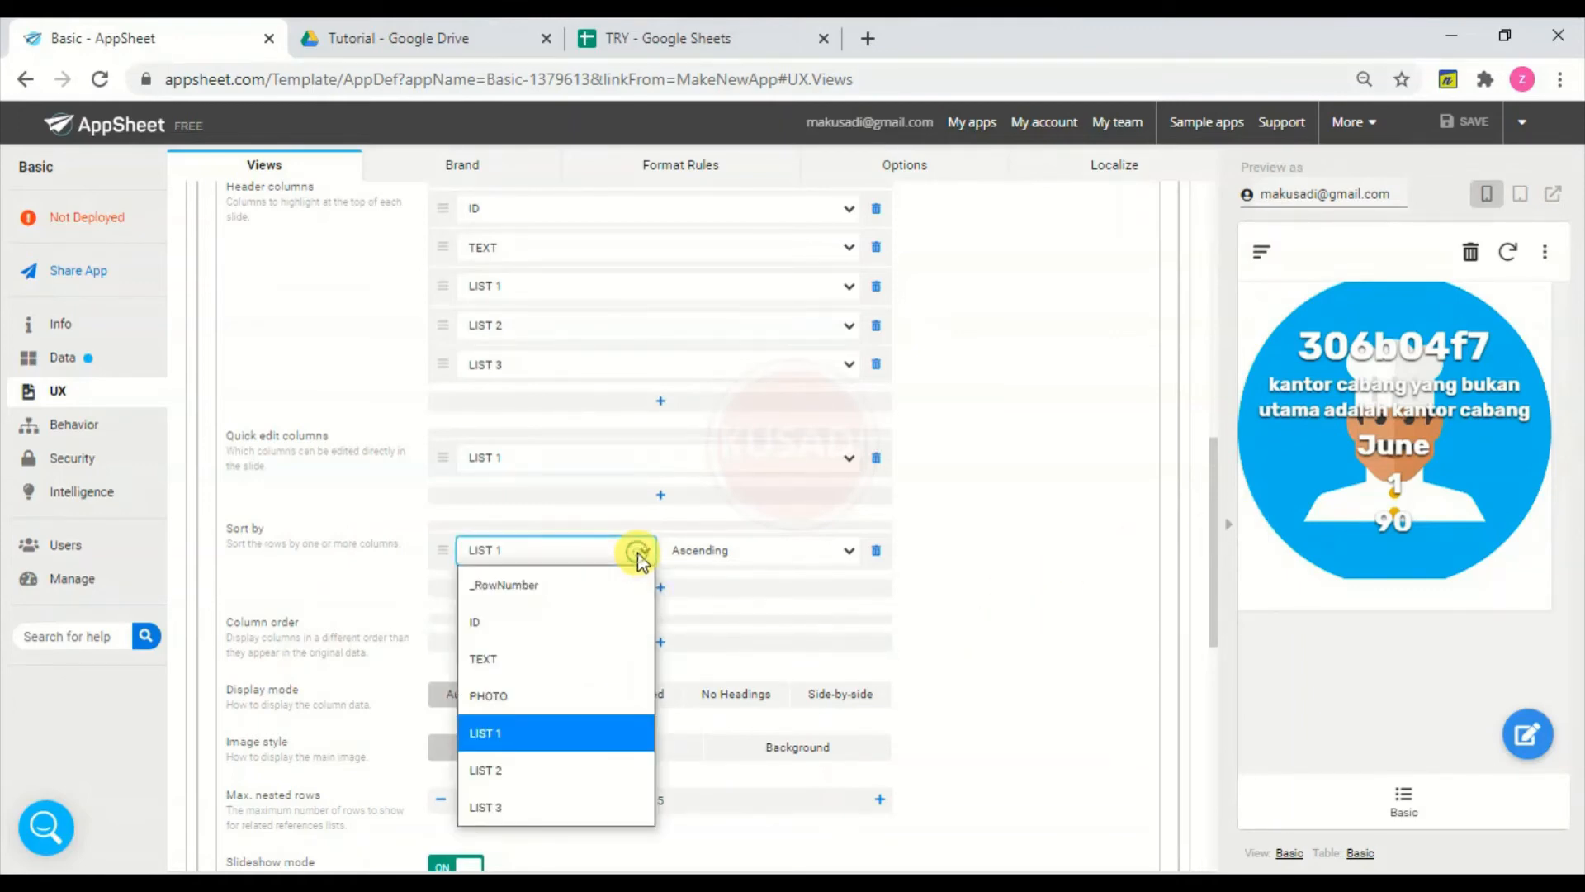
{"action": "left_click", "coordinate": [519, 768]}
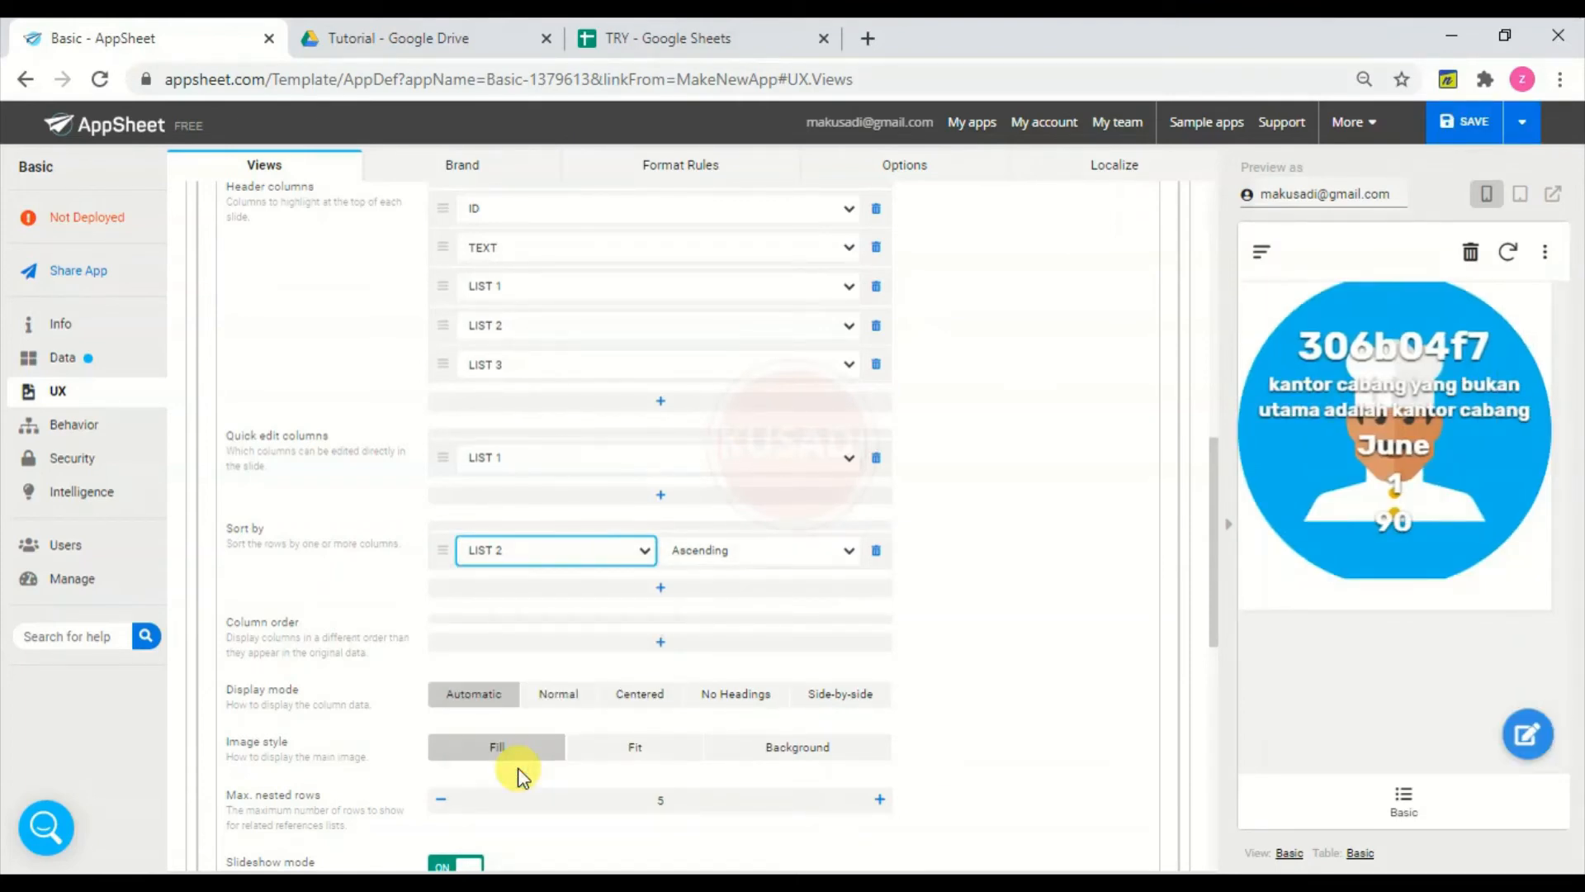
- Remove LIST 3, LIST 2, LIST 1 and TEXT from the header columns, keeping only ID, and check the fields in the preview
{"action": "left_click", "coordinate": [877, 364]}
{"action": "left_click", "coordinate": [877, 326]}
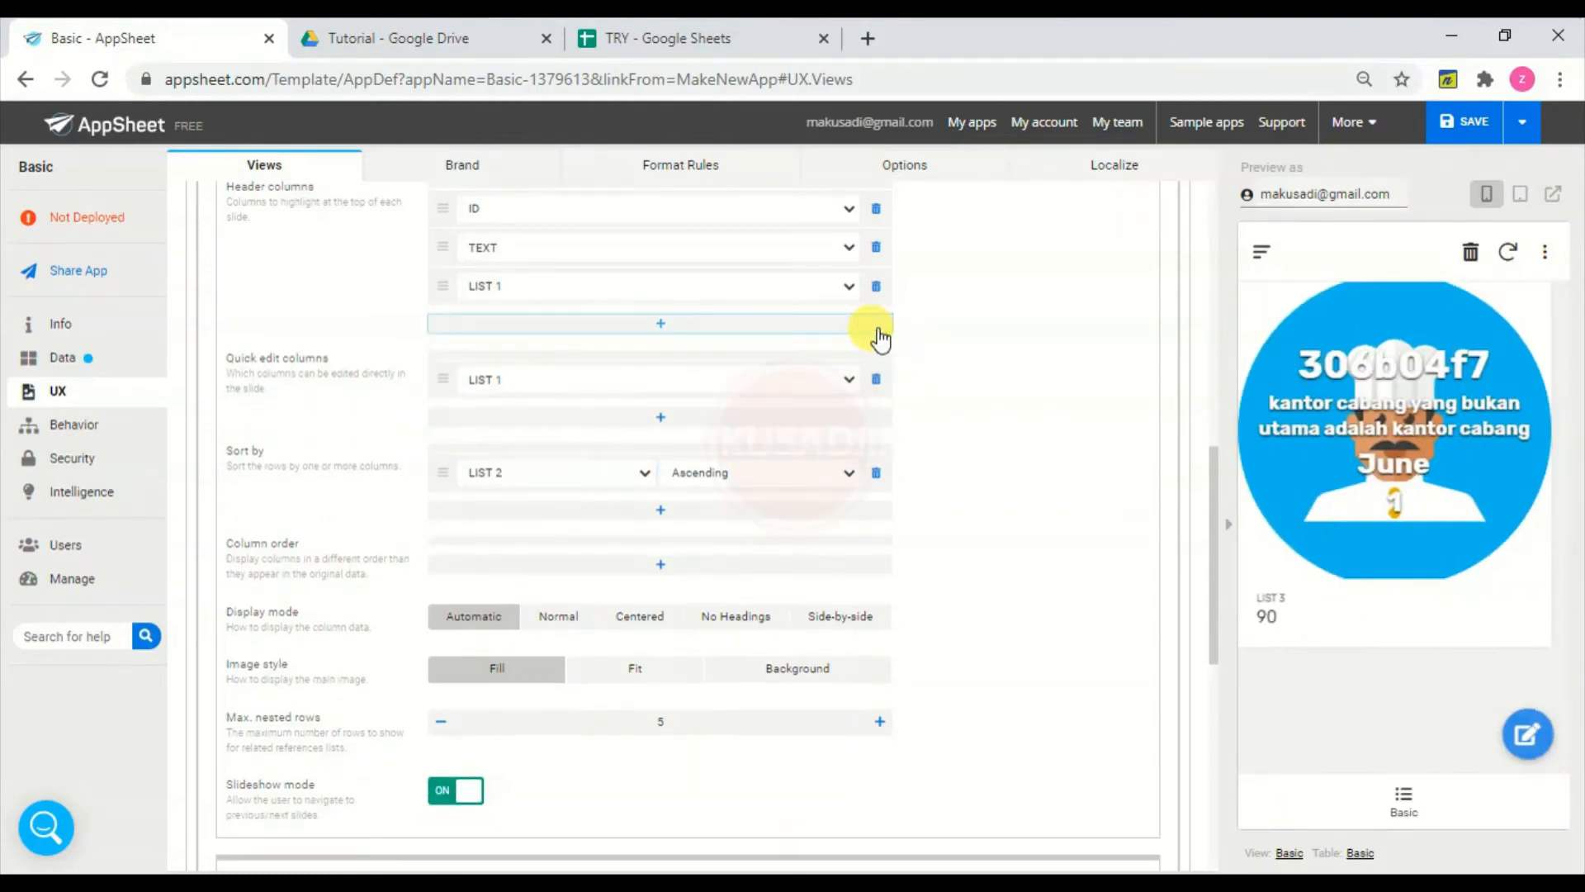
{"action": "left_click", "coordinate": [876, 286]}
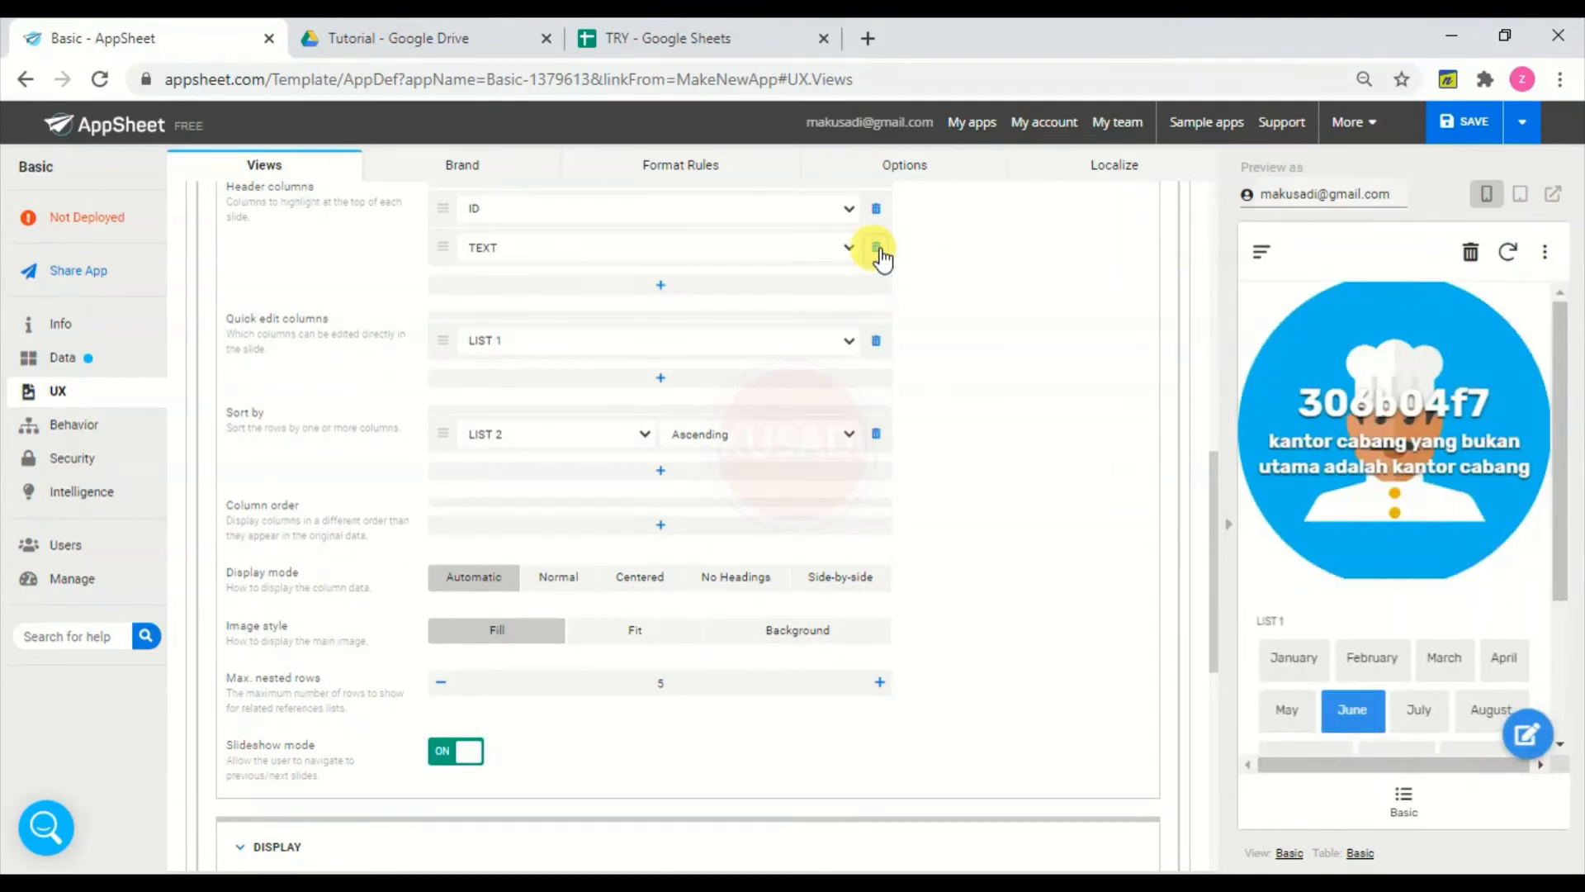
{"action": "left_click", "coordinate": [877, 247]}
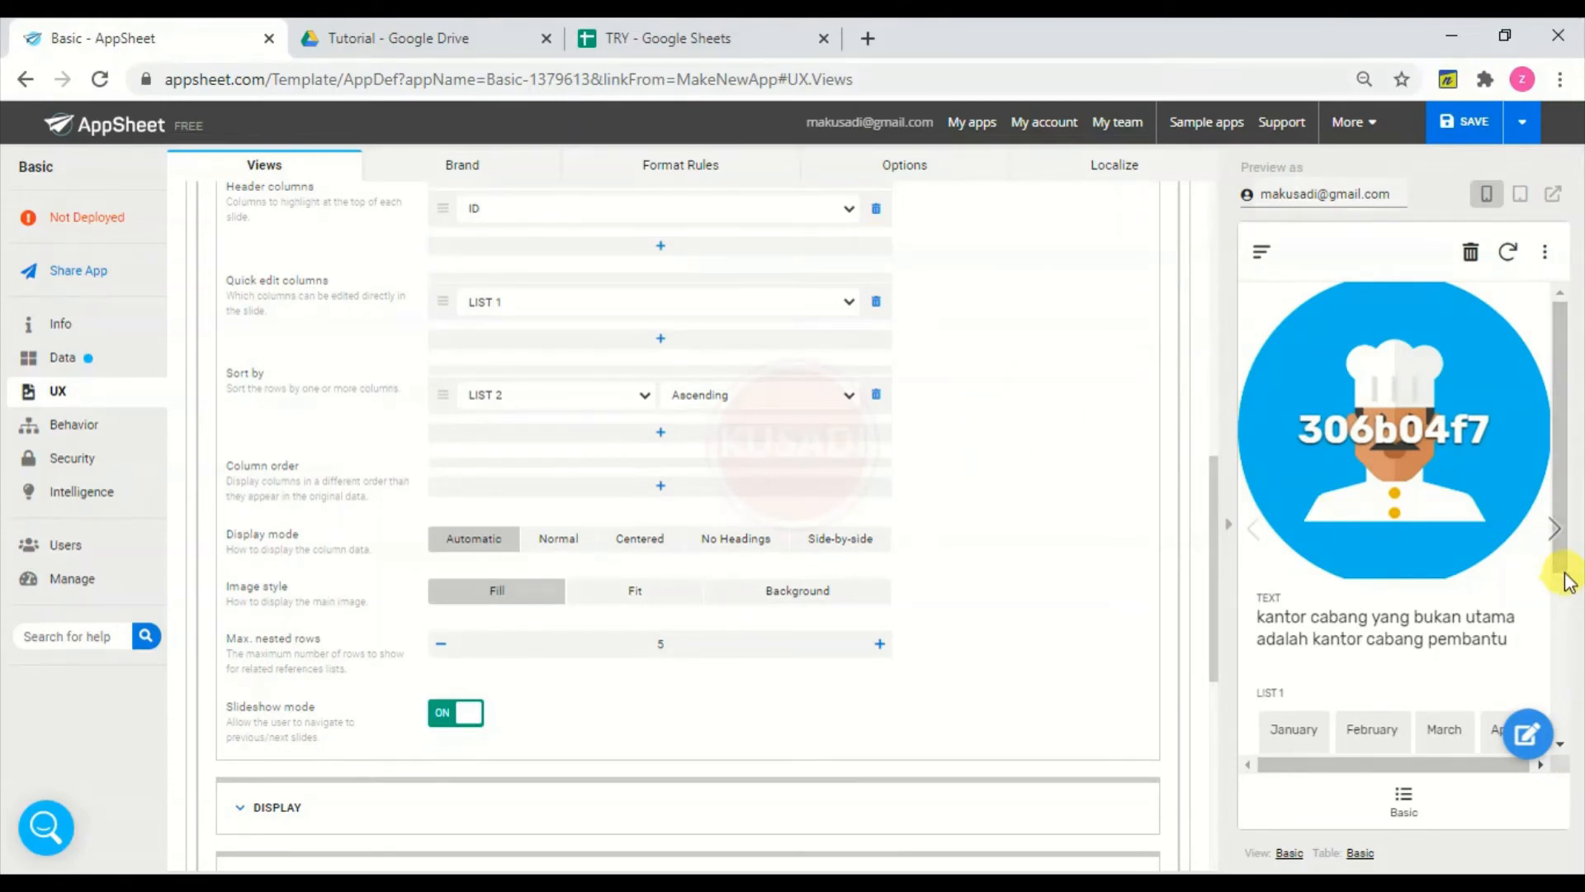
{"action": "left_click_drag", "start_coordinate": [1567, 578], "coordinate": [1568, 743]}
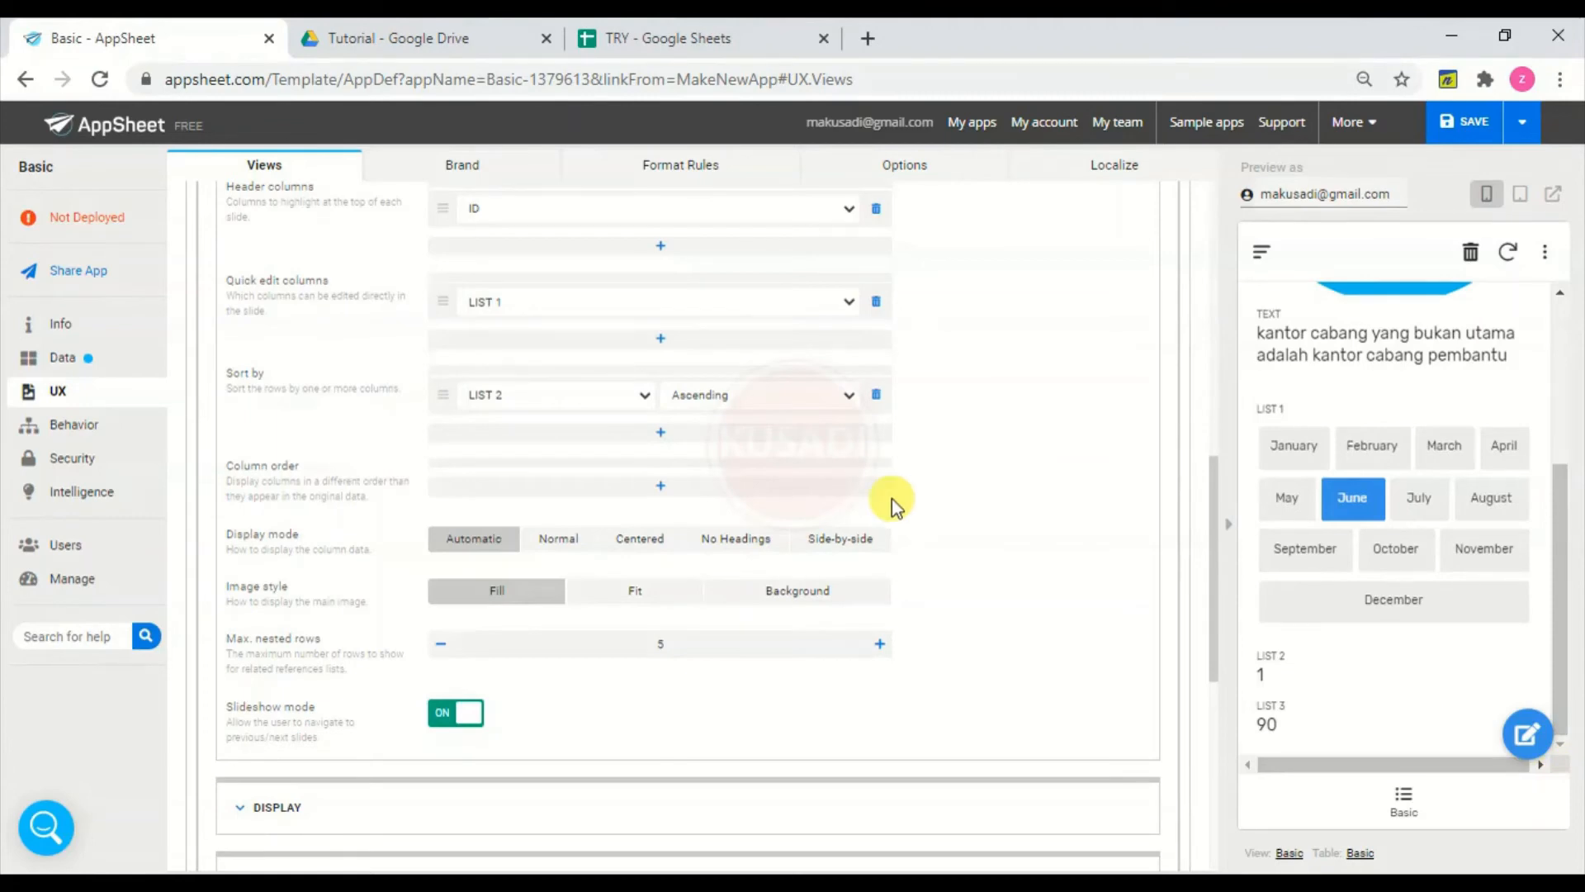
- Try LIST 1 as a second sort column, check the preview, and remove that sort column again
{"action": "left_click", "coordinate": [707, 433]}
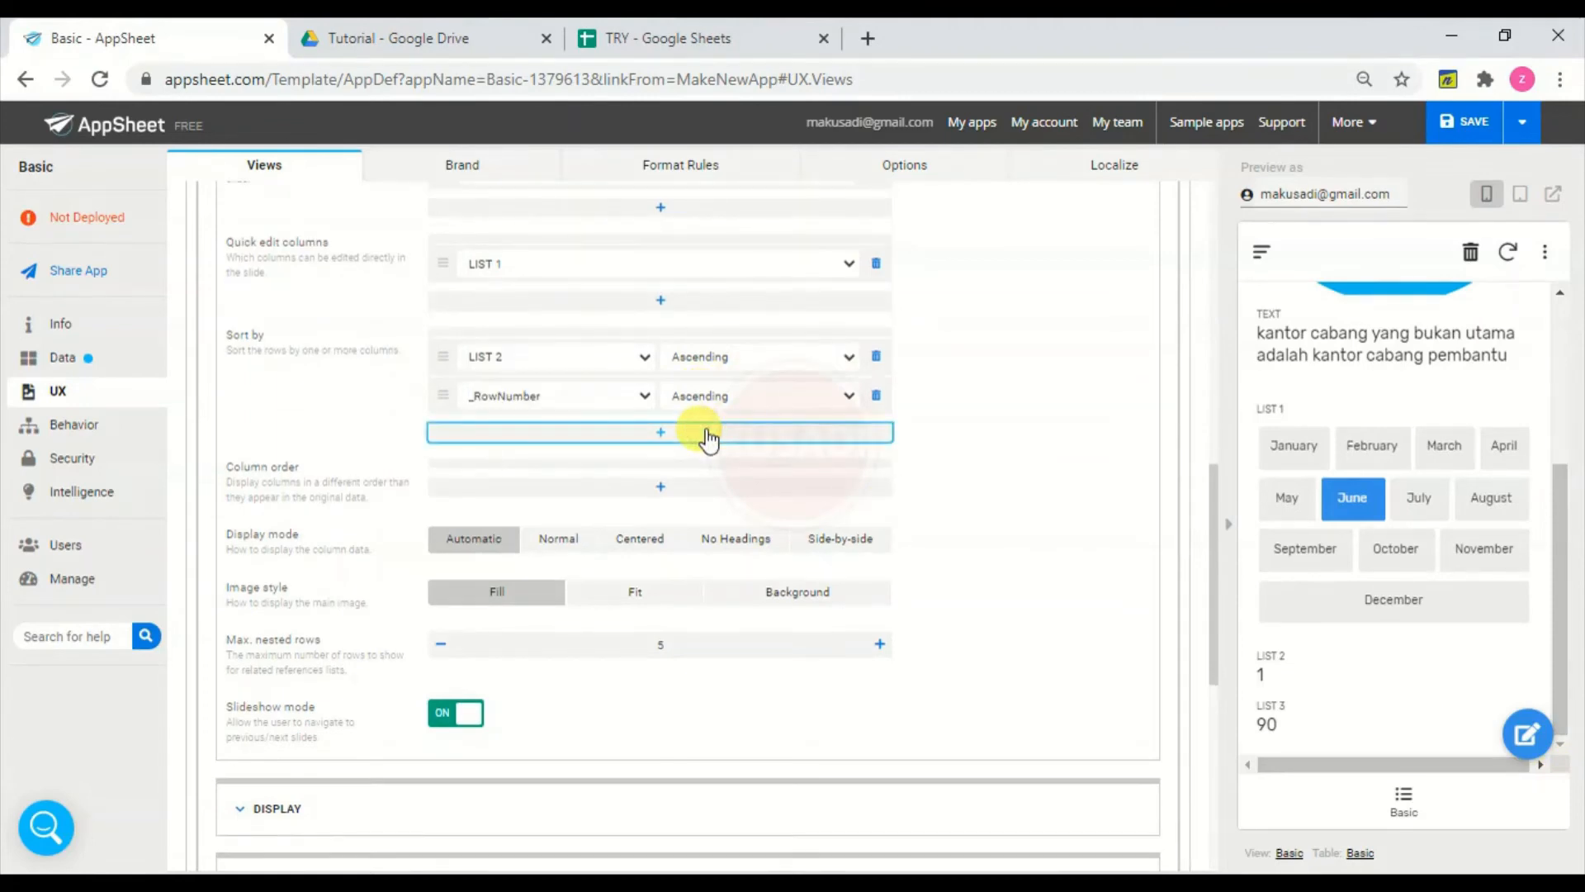
{"action": "left_click", "coordinate": [639, 397]}
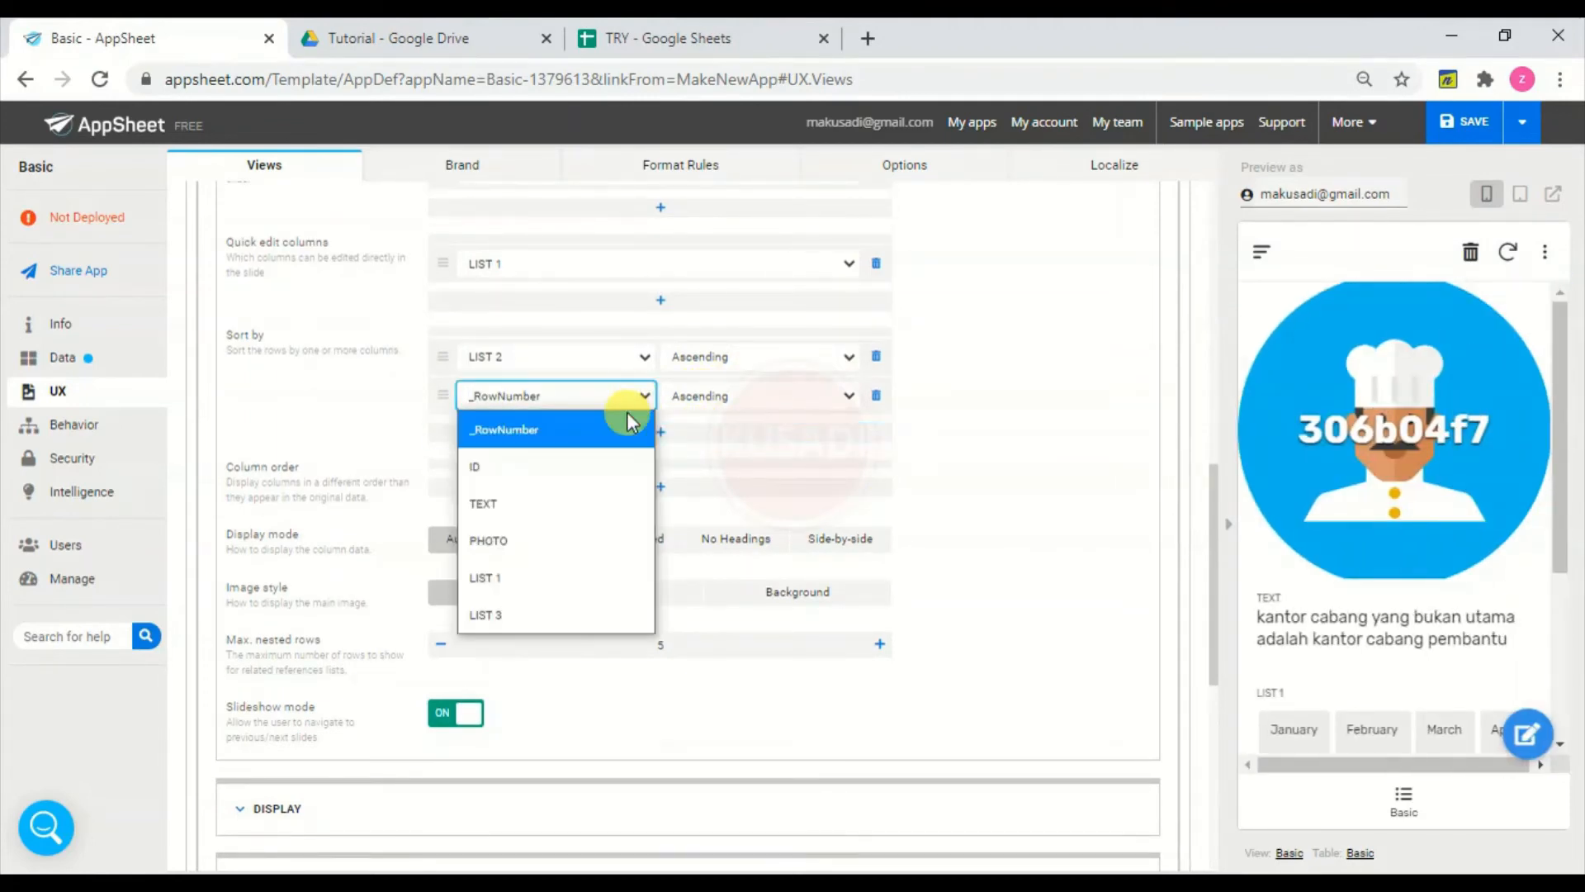
{"action": "left_click", "coordinate": [567, 578]}
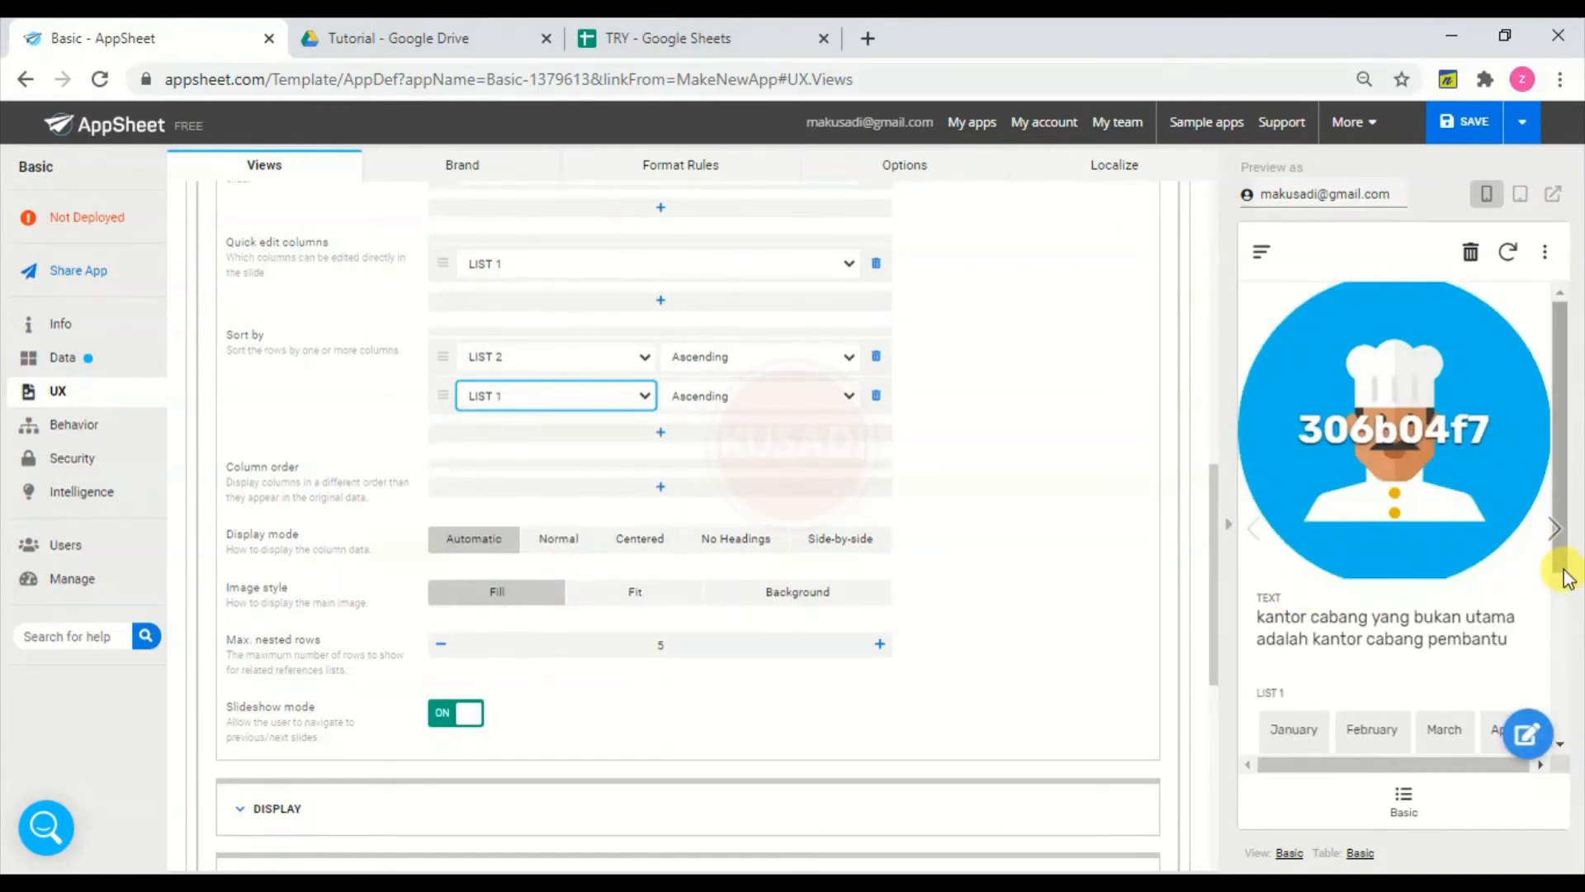
{"action": "left_click_drag", "start_coordinate": [1566, 580], "coordinate": [1568, 730]}
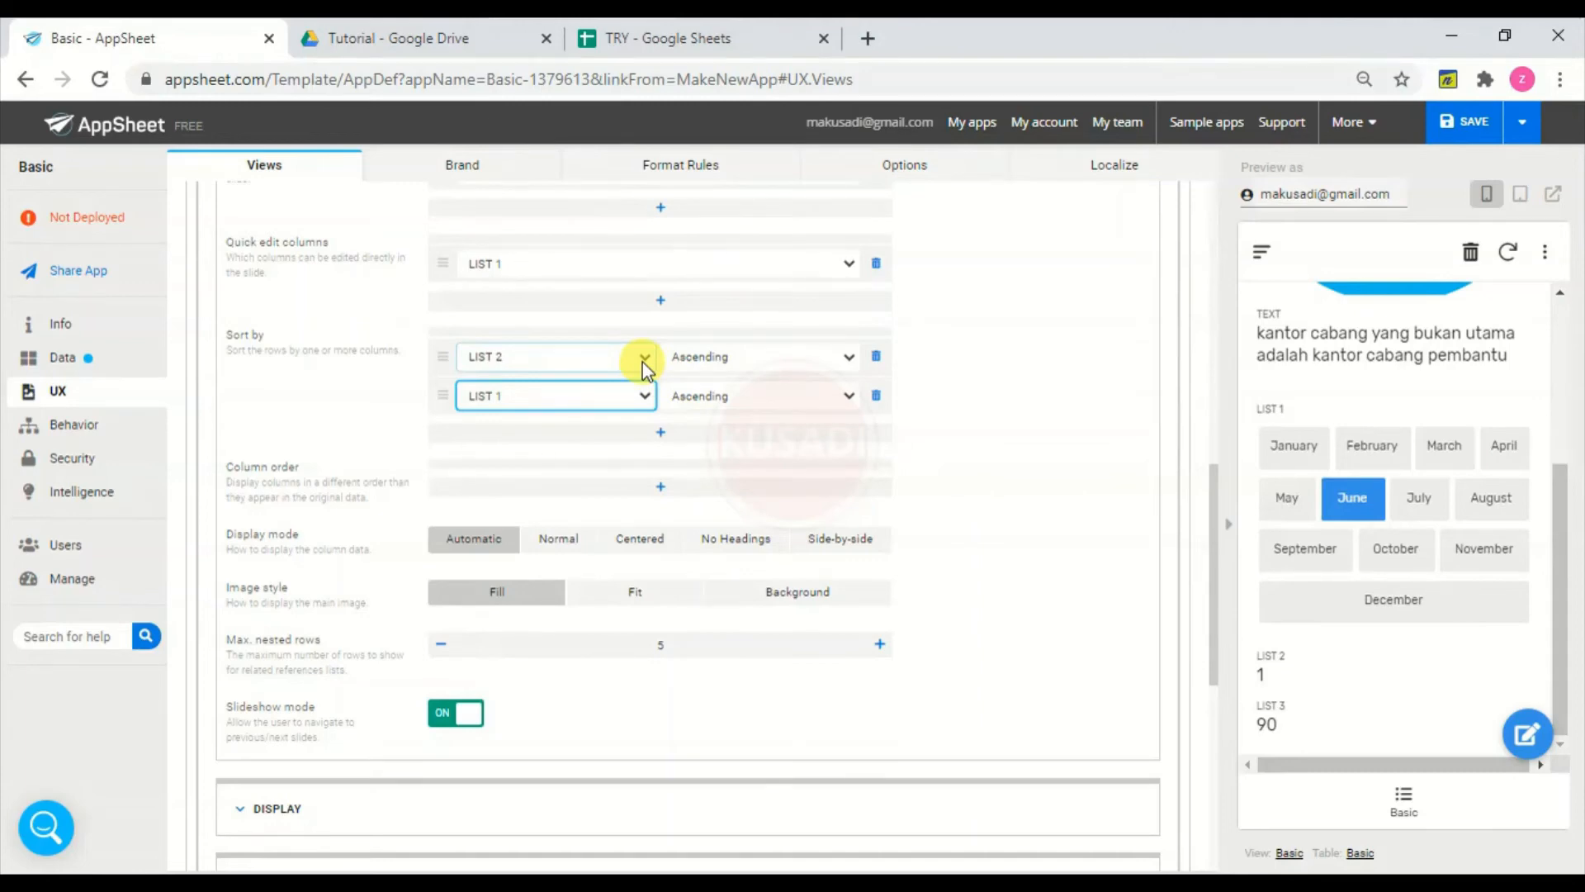
{"action": "left_click", "coordinate": [878, 396]}
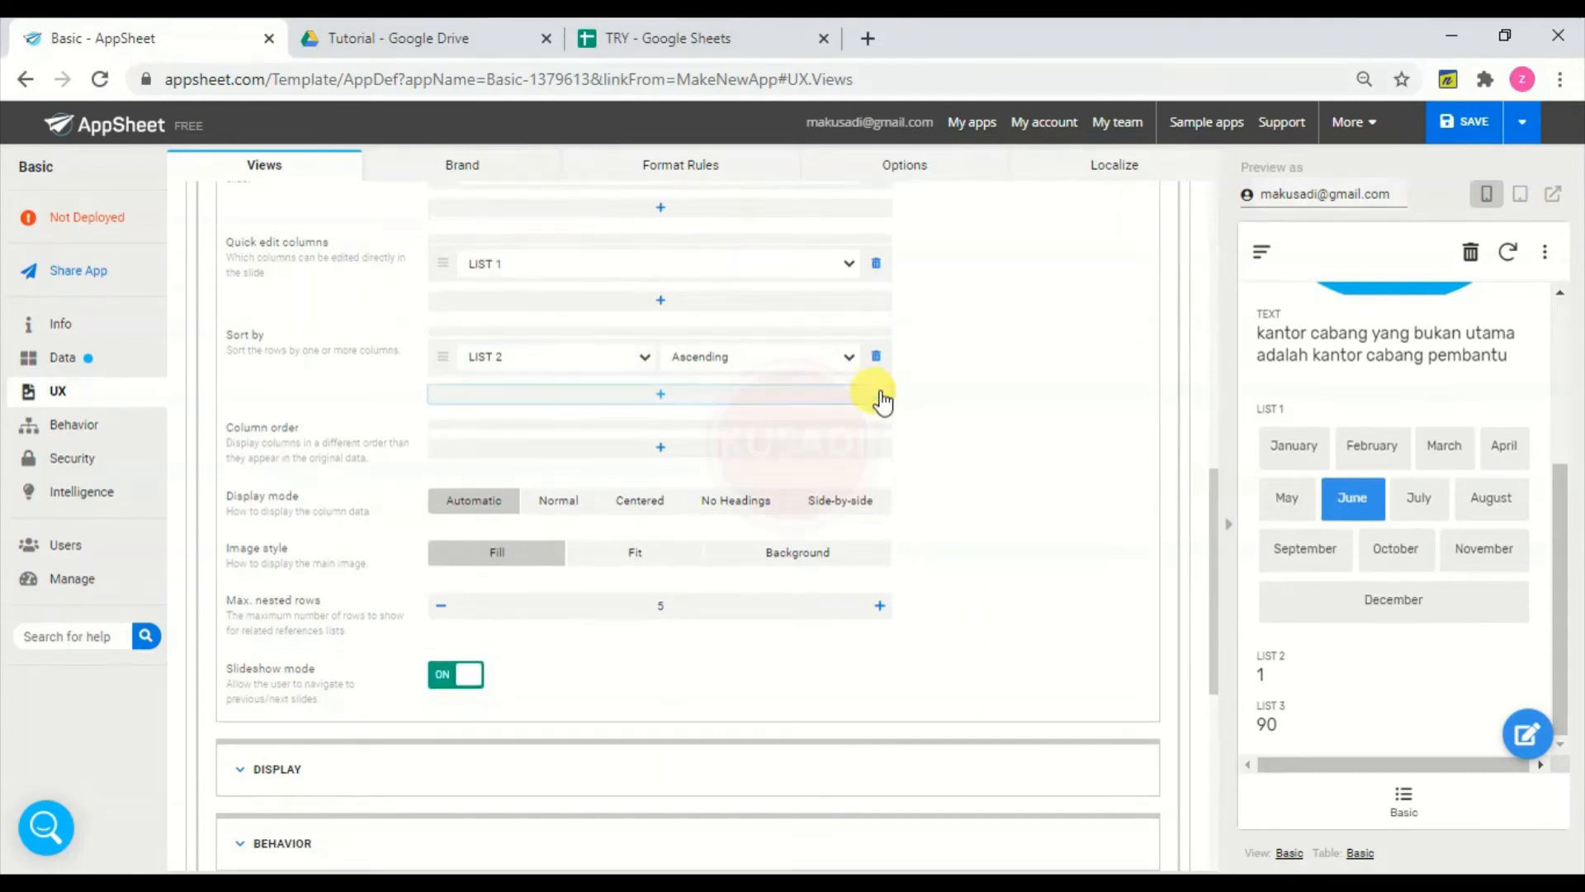
- Add TEXT as a second quick edit column of the detail view
{"action": "left_click", "coordinate": [675, 302]}
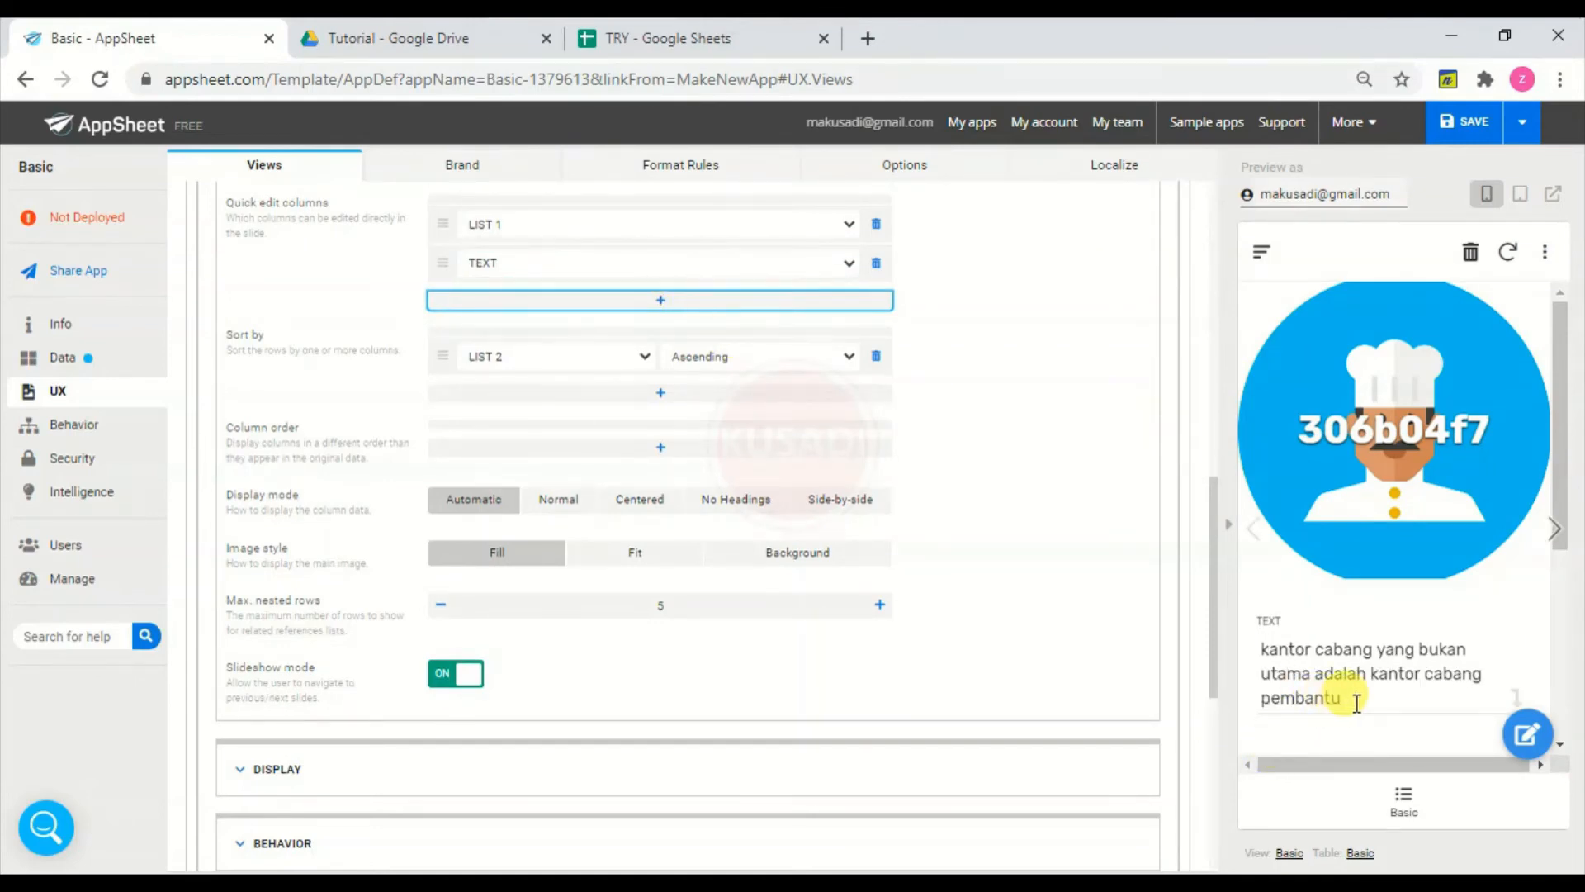
- Delete the last word, pembantu, from the TEXT value of the entry shown in the preview
{"action": "left_click_drag", "start_coordinate": [1356, 701], "coordinate": [1261, 661]}
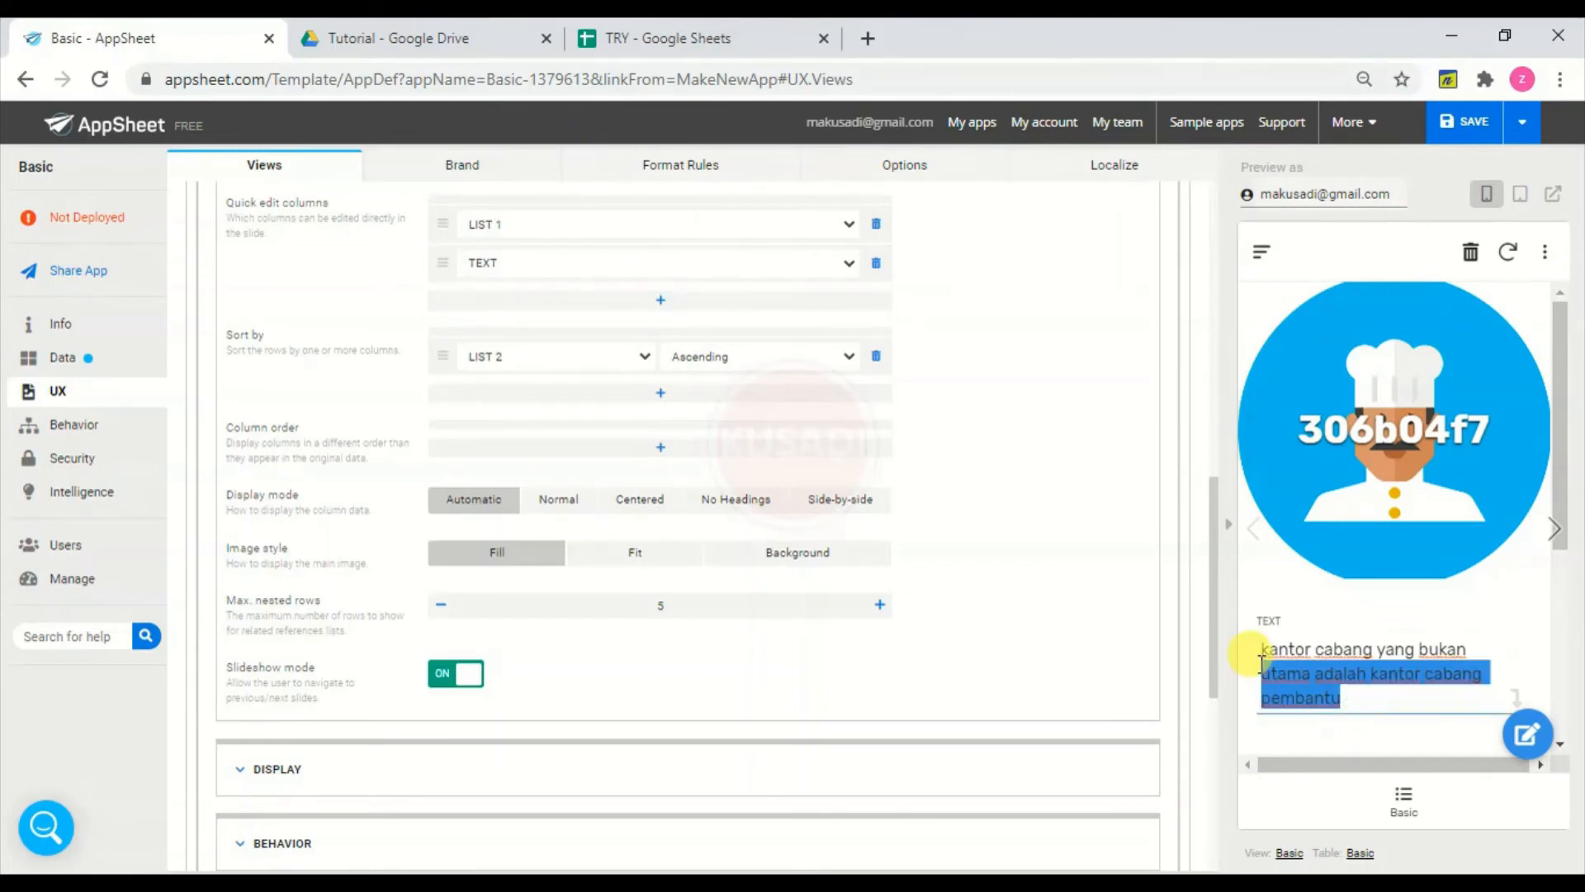
{"action": "left_click", "coordinate": [1354, 702]}
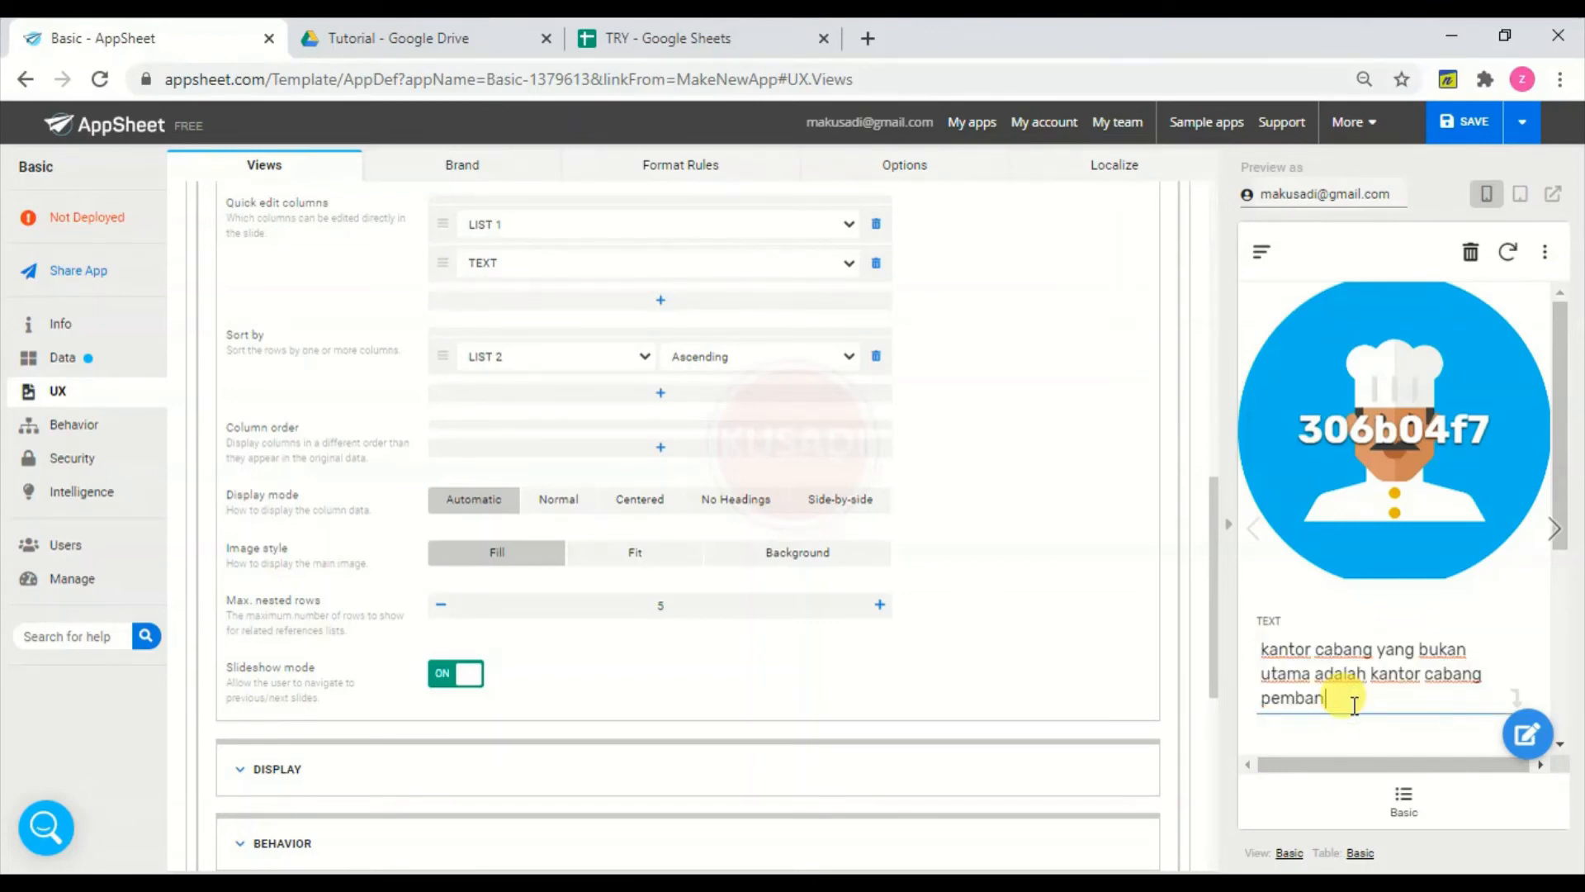
{"action": "key", "text": "BackSpace"}
{"action": "key", "text": "BackSpace"}
{"action": "key", "text": "BackSpace"}
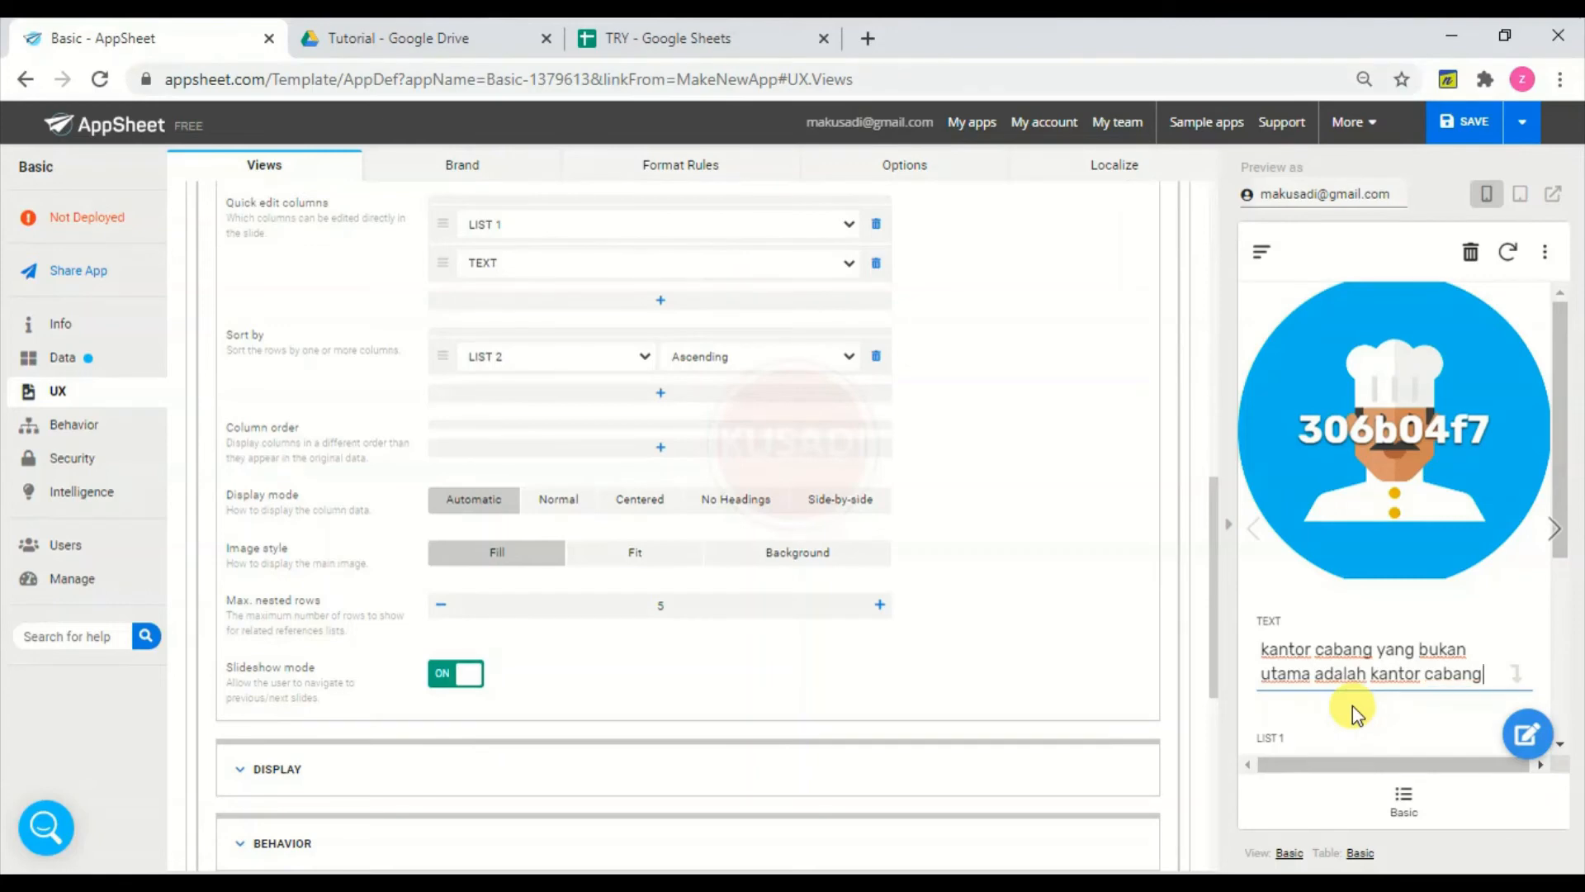
- Add LIST 2 as a third quick edit column of the detail view and save the app, checking the result in the preview
{"action": "left_click", "coordinate": [668, 305]}
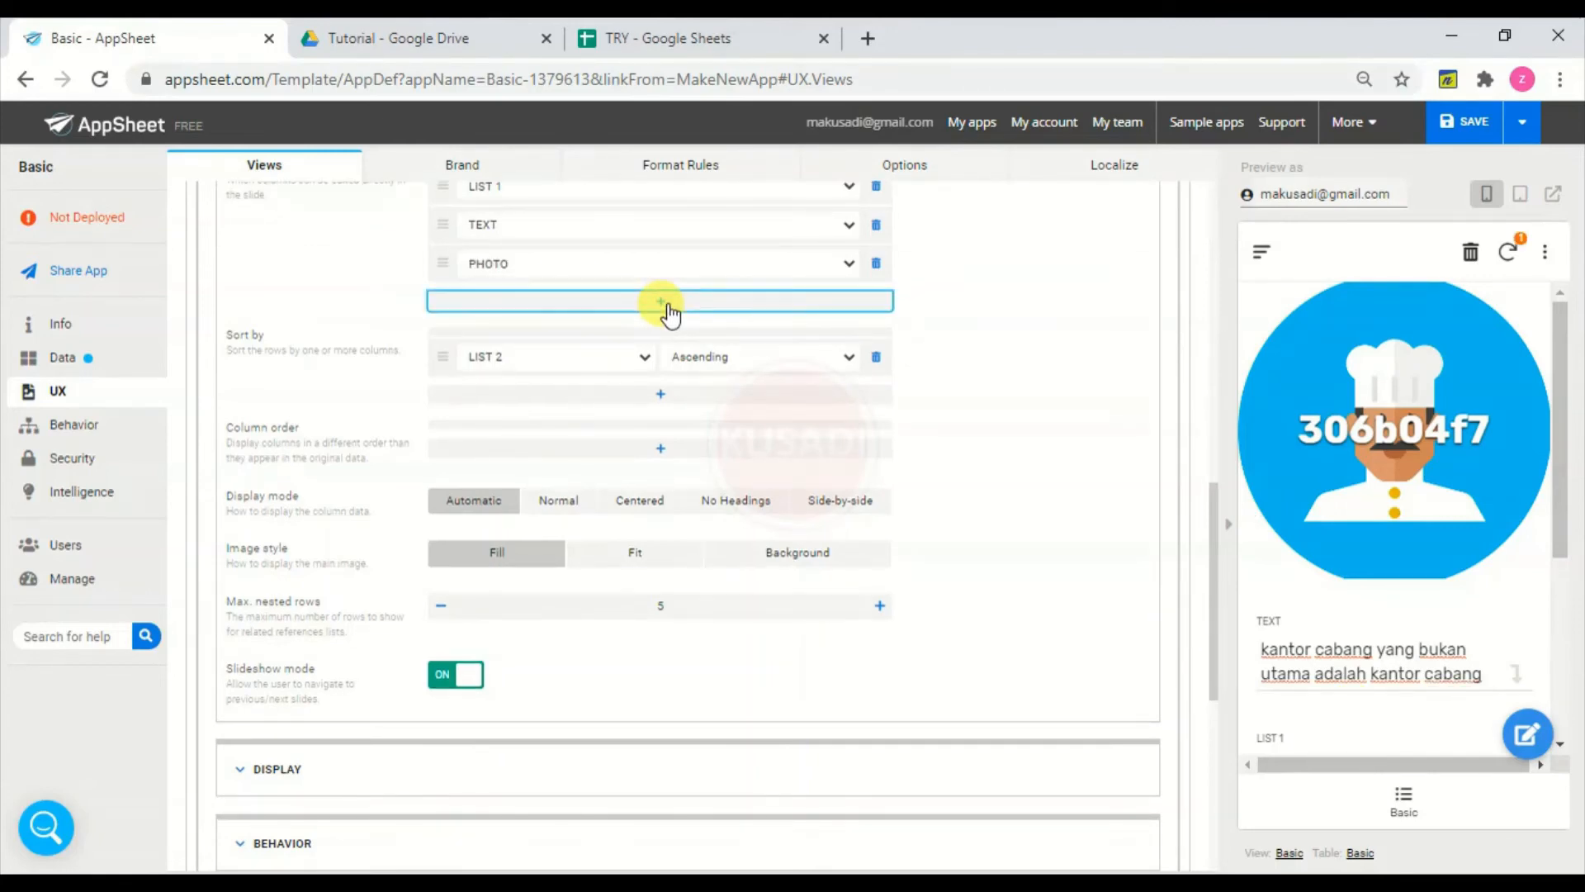
{"action": "left_click", "coordinate": [787, 266]}
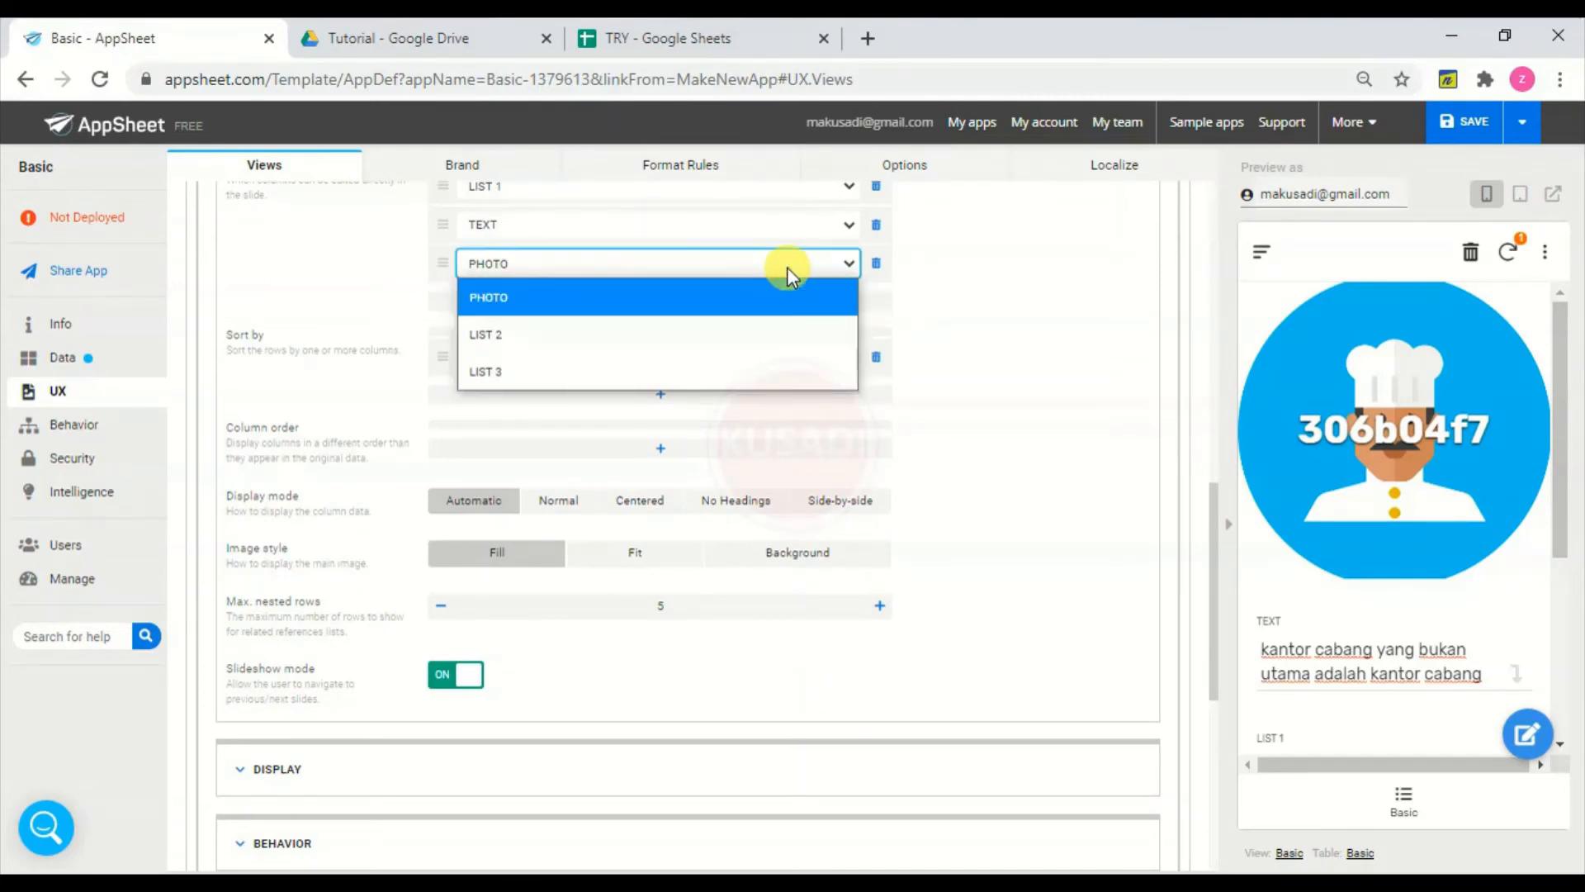
{"action": "left_click", "coordinate": [696, 354]}
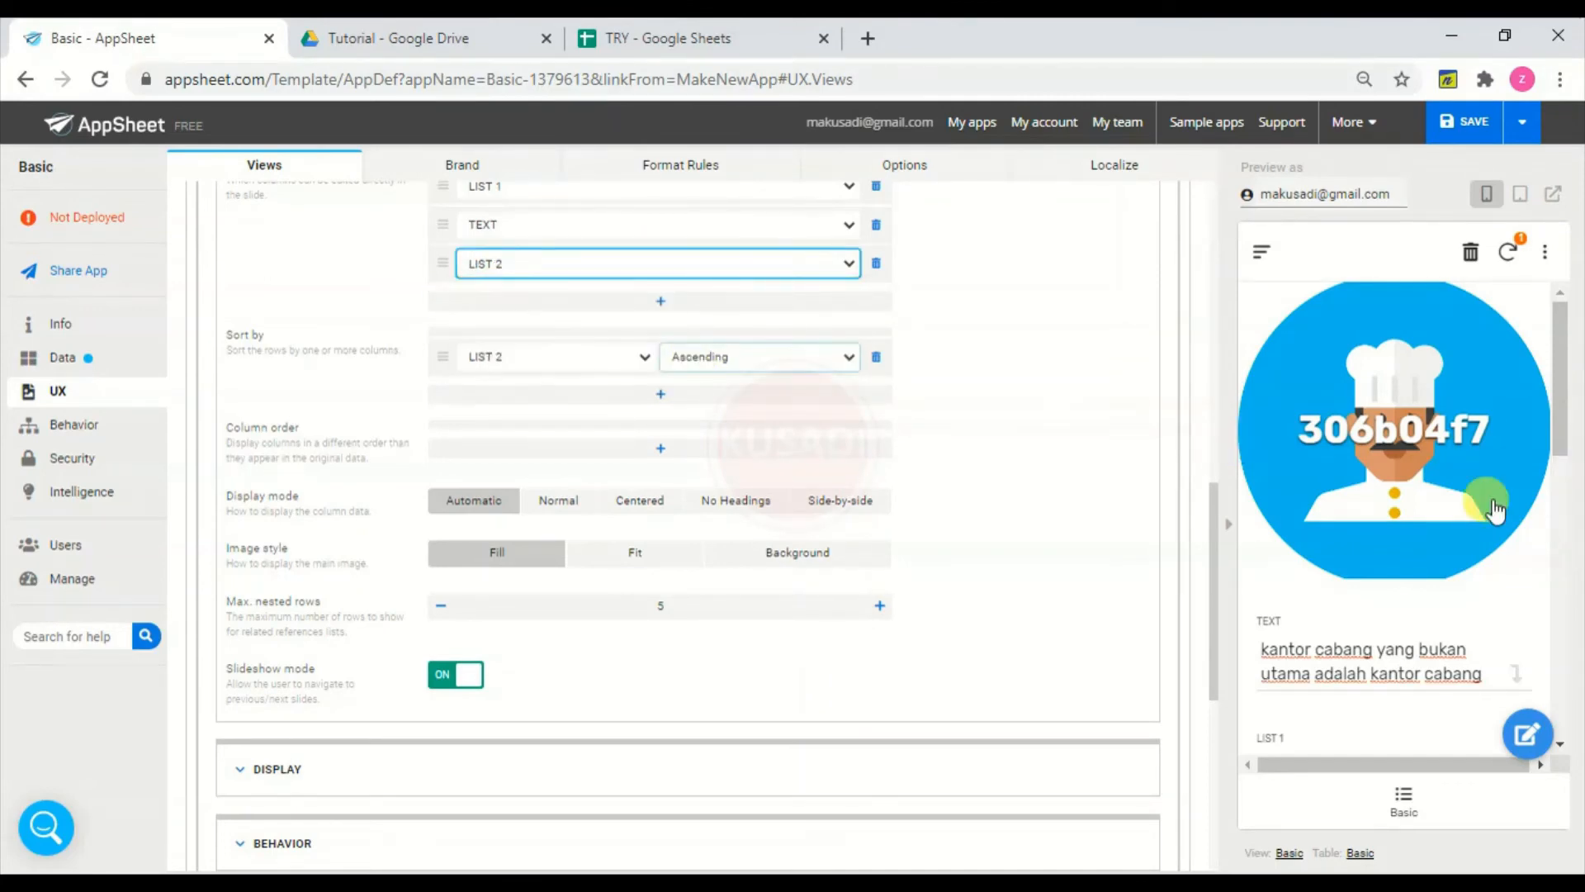
{"action": "left_click_drag", "start_coordinate": [1569, 421], "coordinate": [1566, 641]}
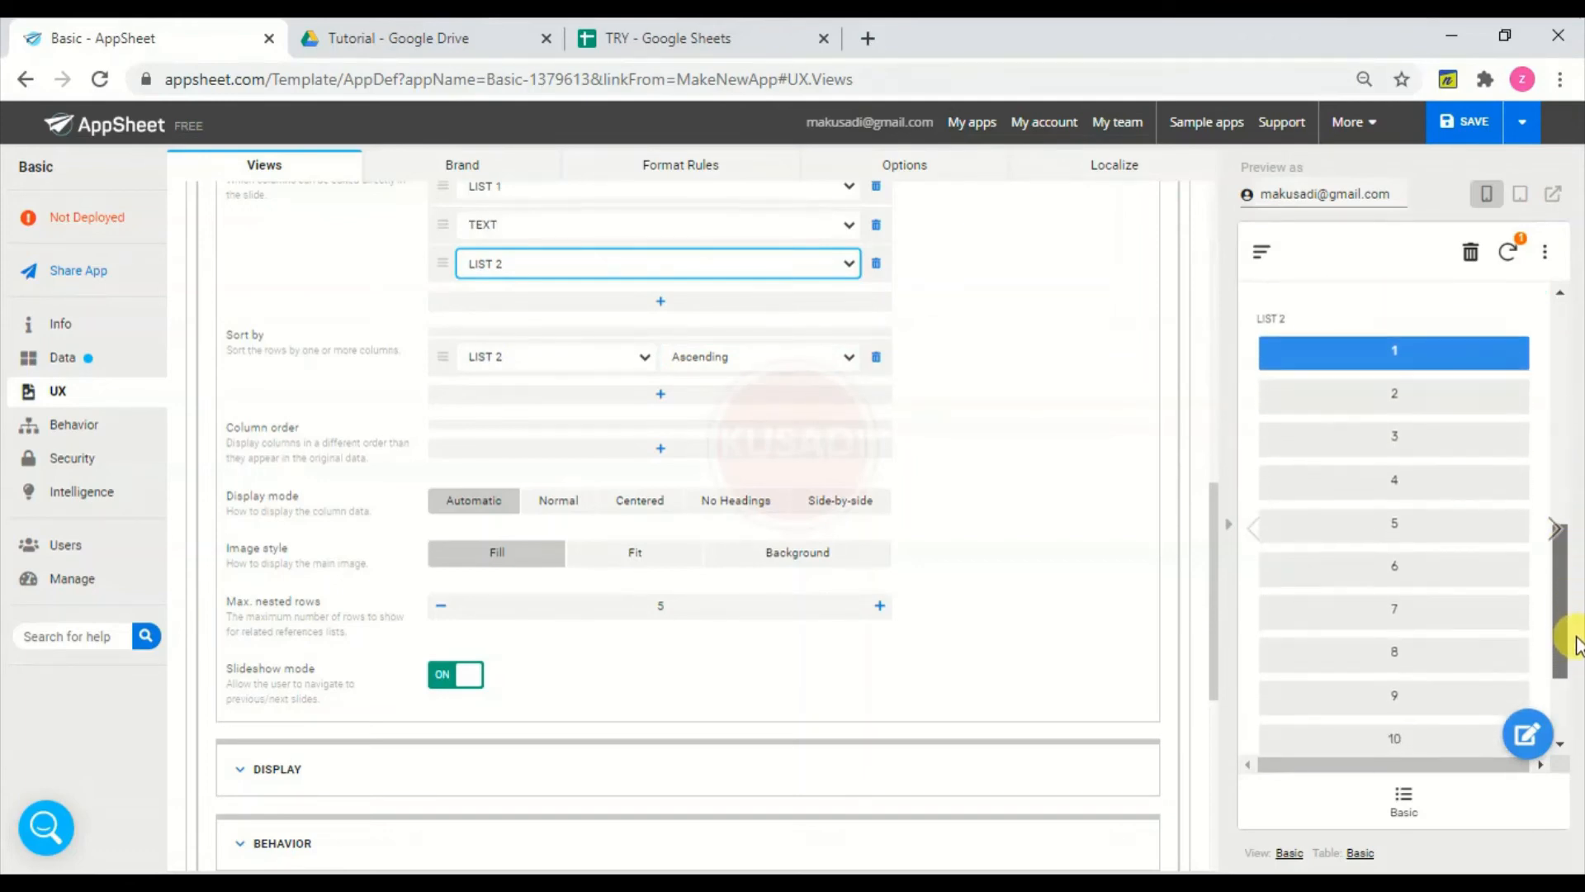
{"action": "left_click", "coordinate": [1443, 390]}
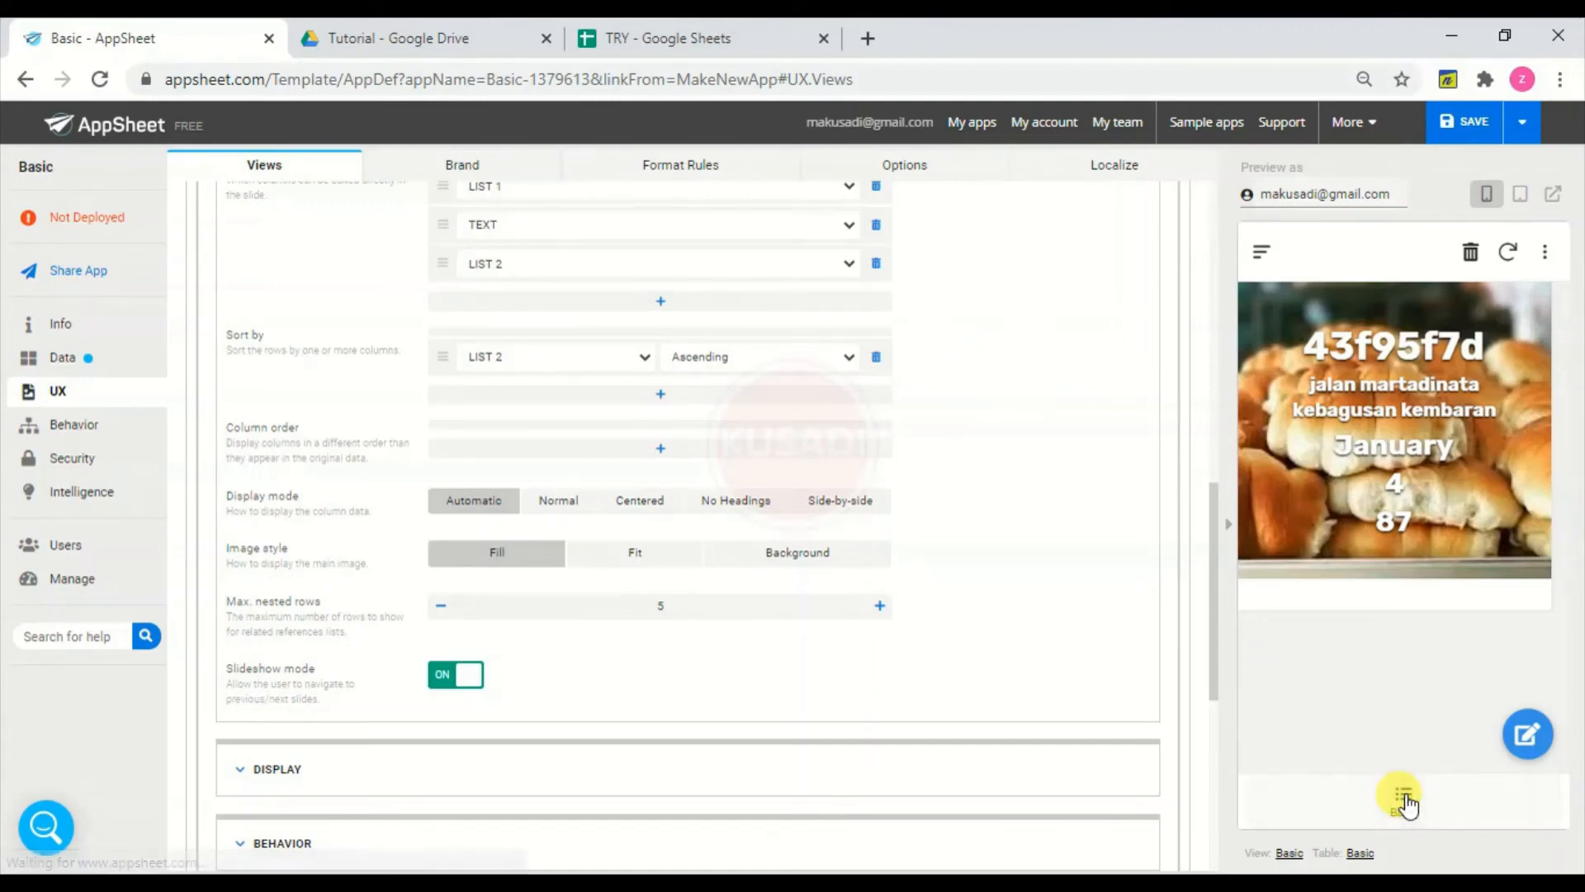
{"action": "left_click", "coordinate": [1465, 124]}
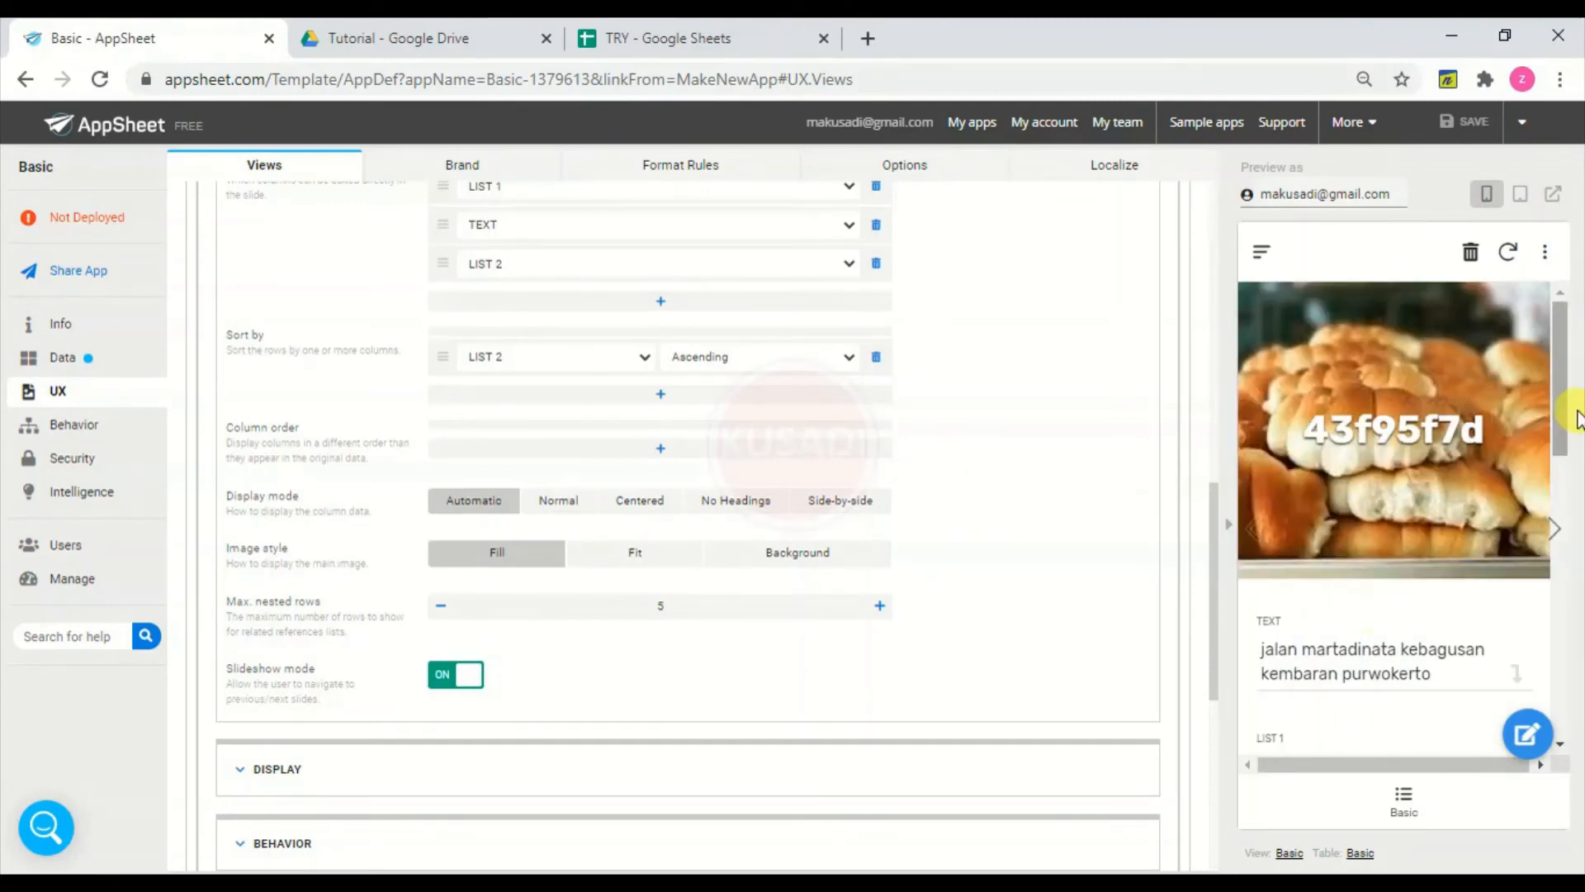
{"action": "left_click_drag", "start_coordinate": [1569, 421], "coordinate": [1570, 576]}
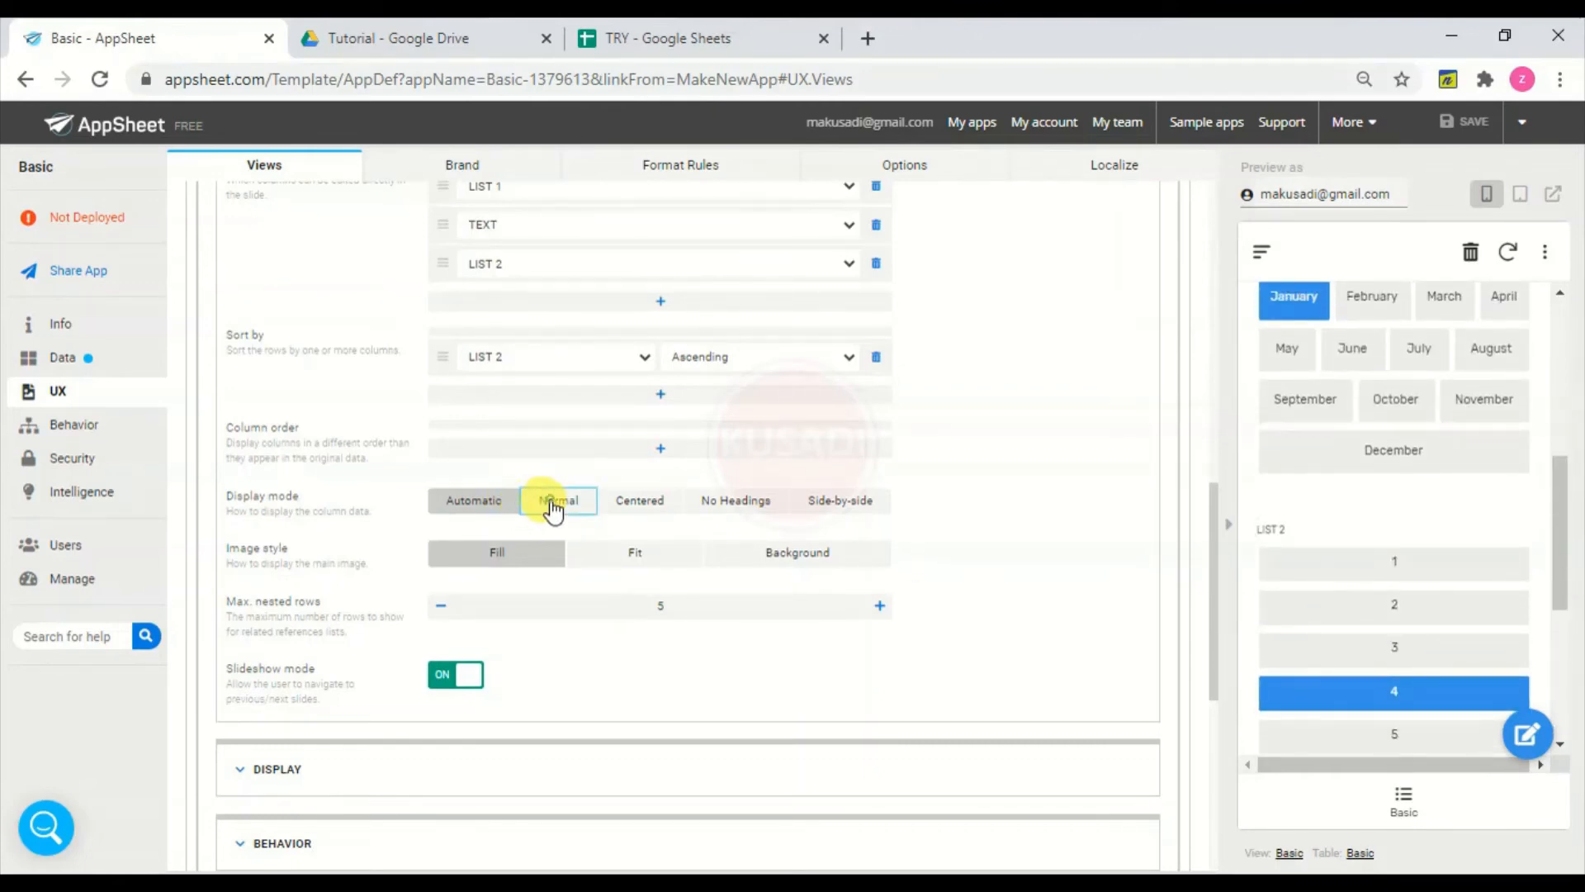
- Try the Normal and Centered display modes and check the column headings in the preview for each
{"action": "left_click", "coordinate": [553, 506]}
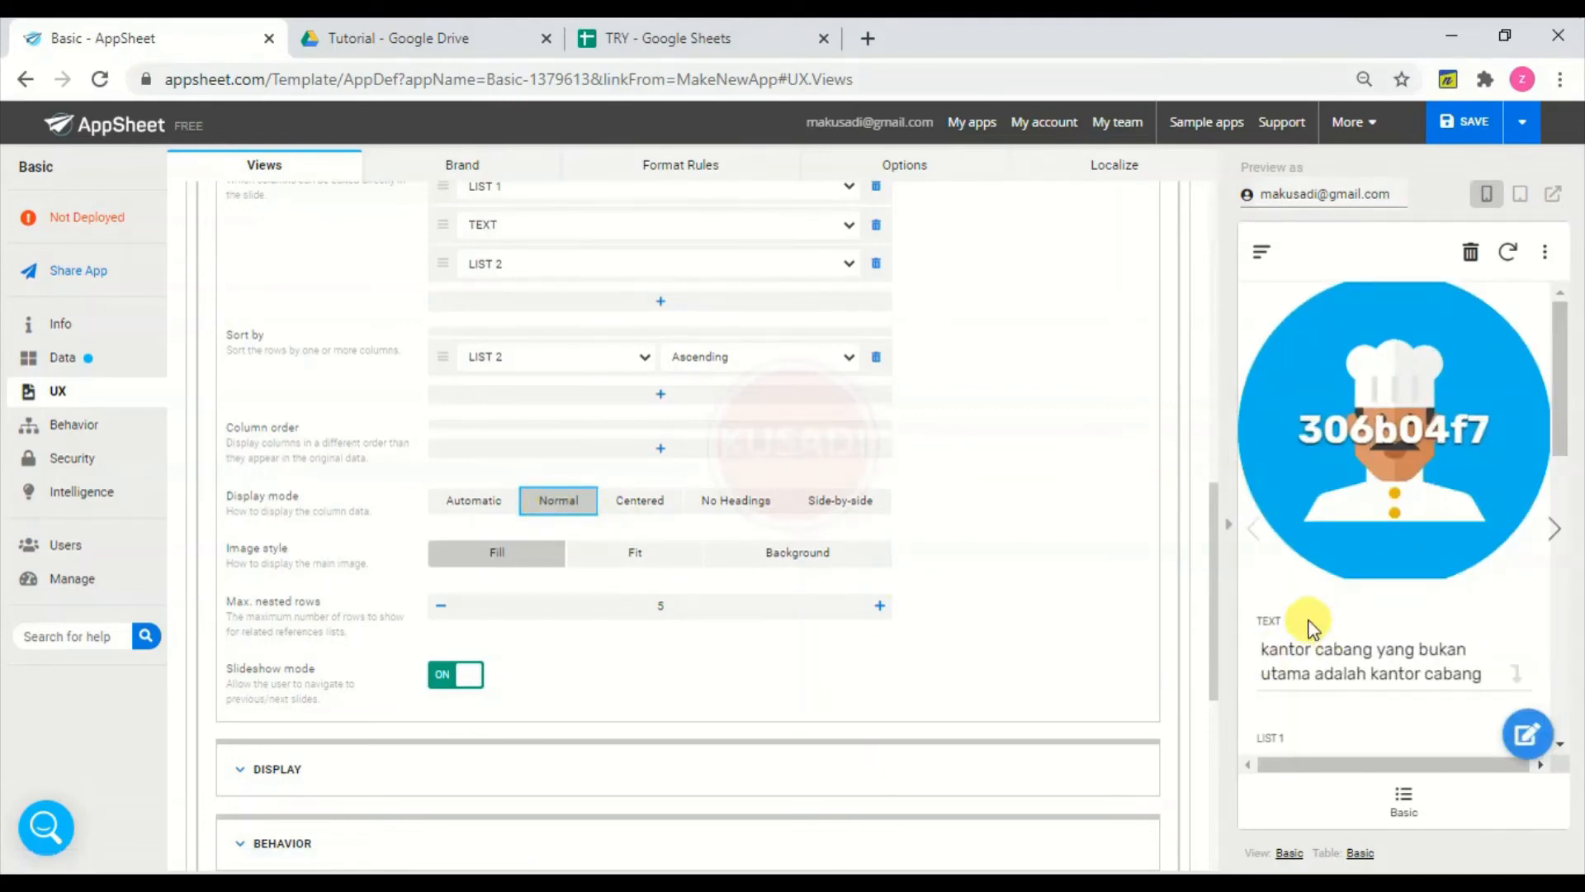
{"action": "left_click_drag", "start_coordinate": [1559, 421], "coordinate": [1560, 557]}
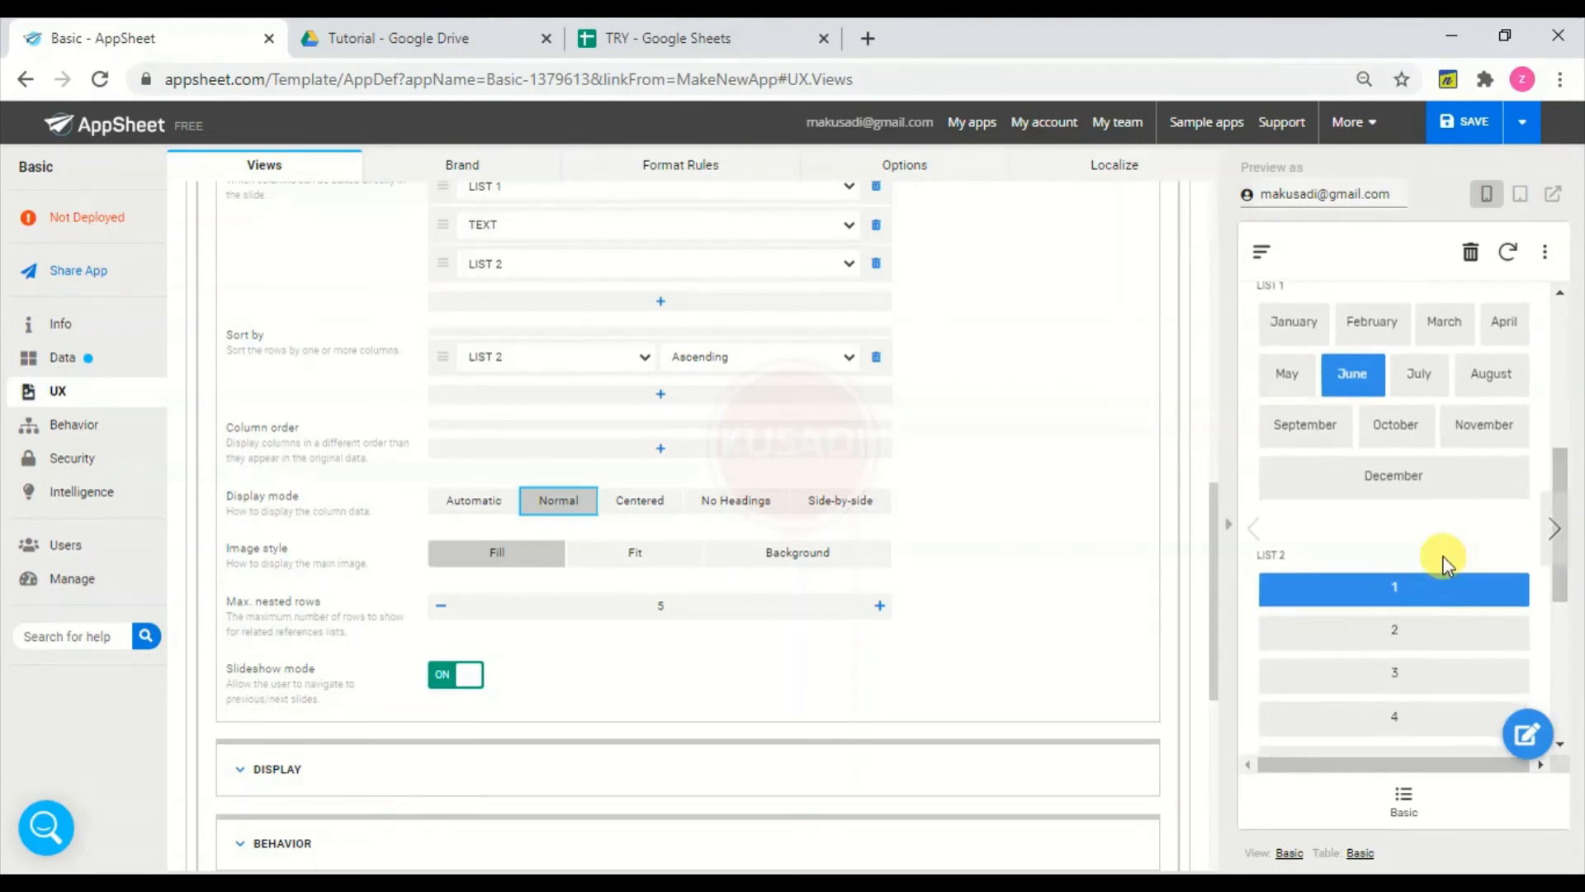
{"action": "left_click_drag", "start_coordinate": [1291, 557], "coordinate": [1261, 567]}
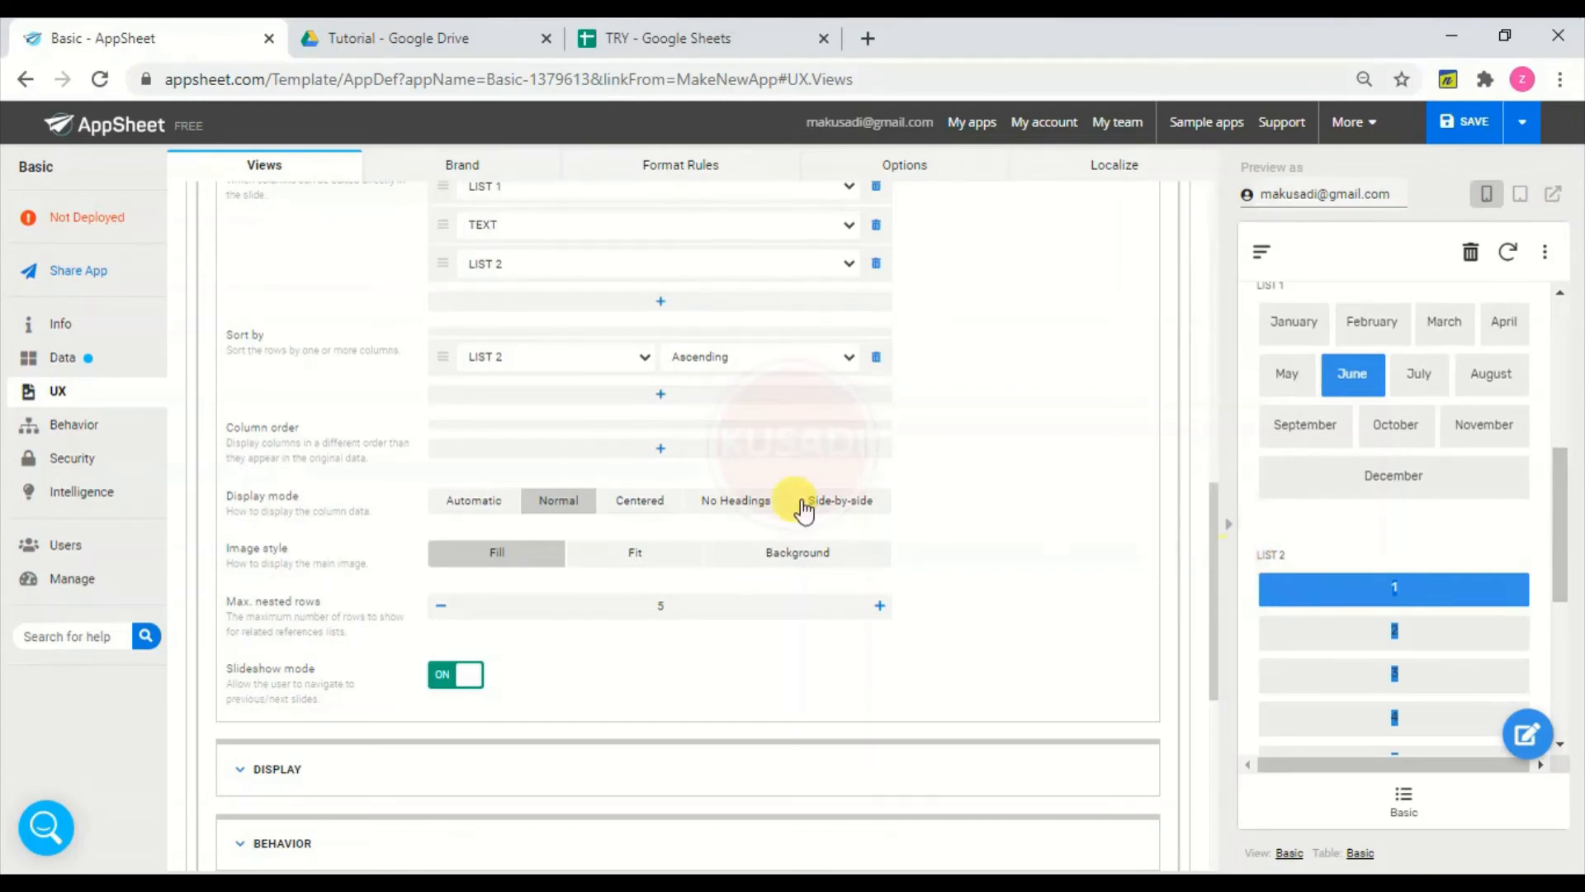
{"action": "left_click", "coordinate": [653, 505]}
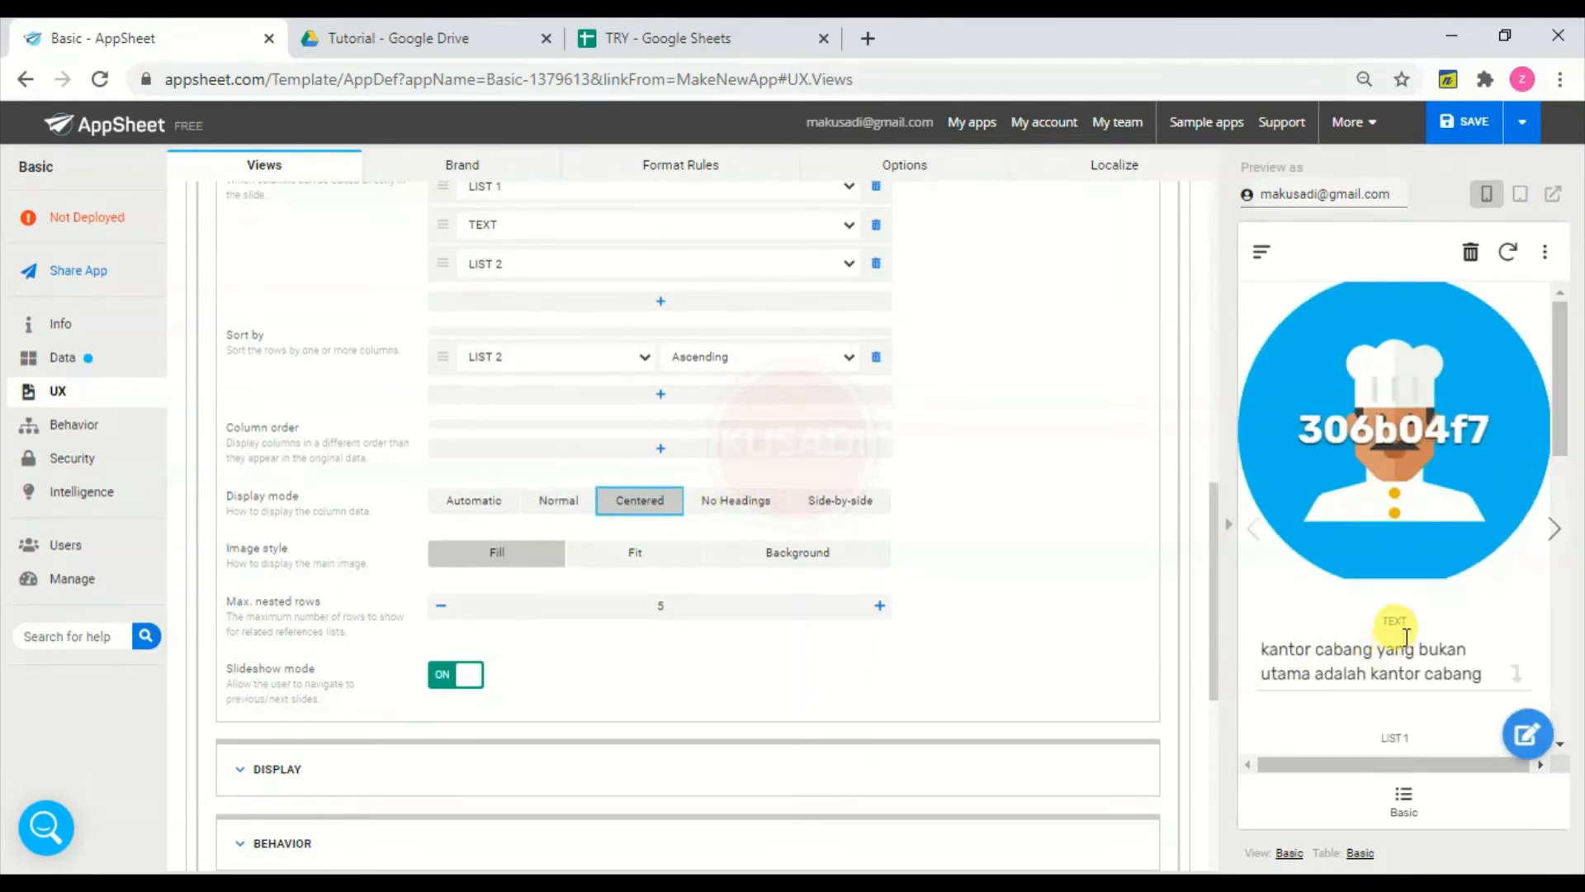
{"action": "left_click_drag", "start_coordinate": [1413, 629], "coordinate": [1378, 631]}
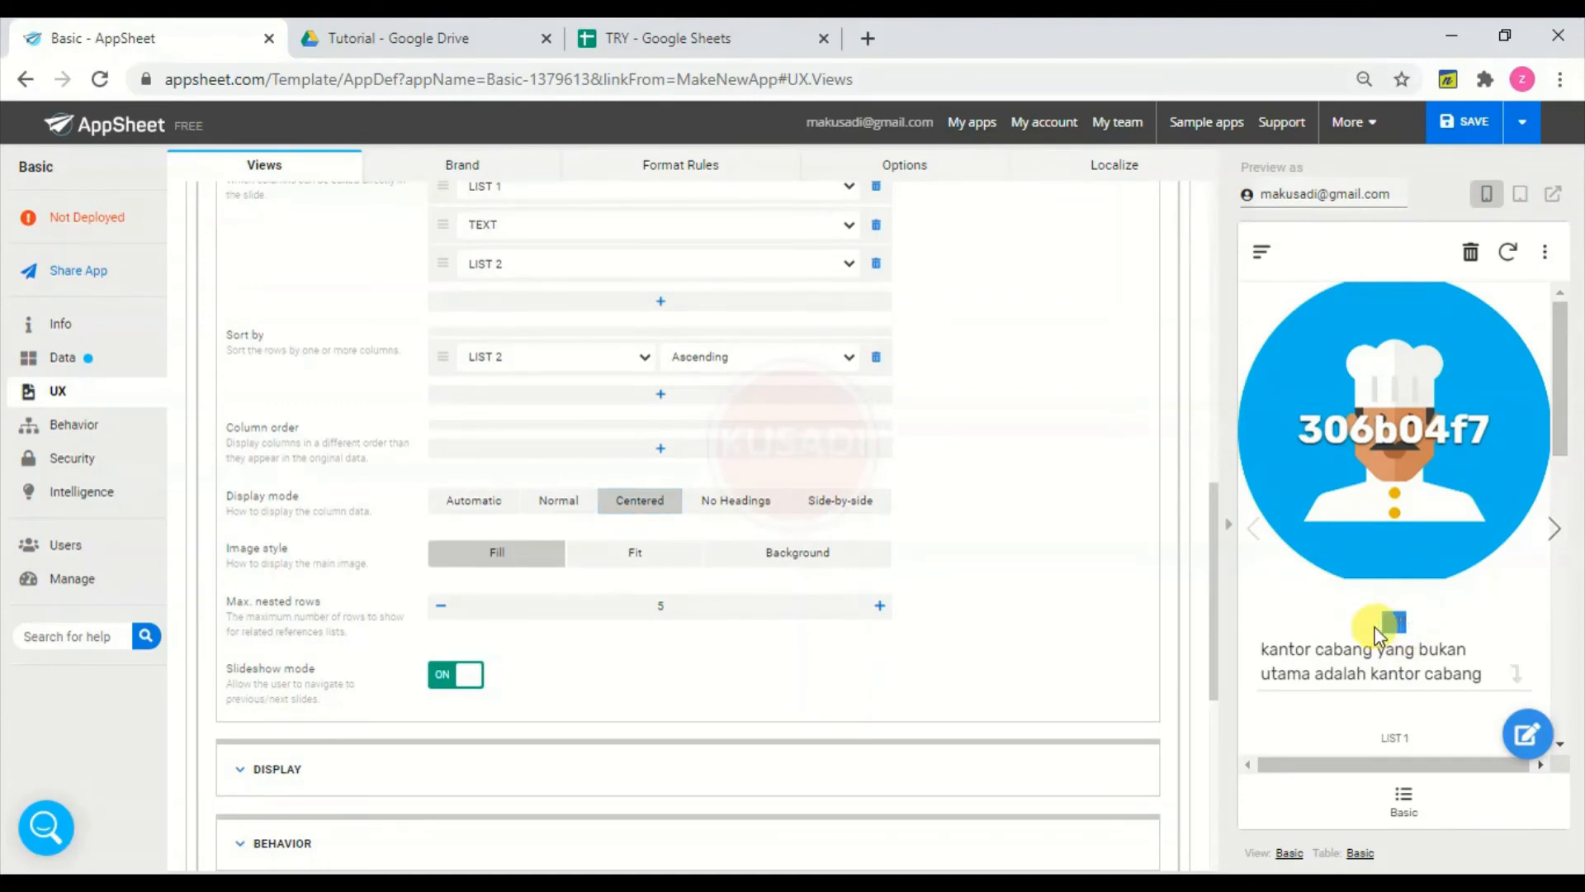
{"action": "left_click_drag", "start_coordinate": [1566, 403], "coordinate": [1565, 518]}
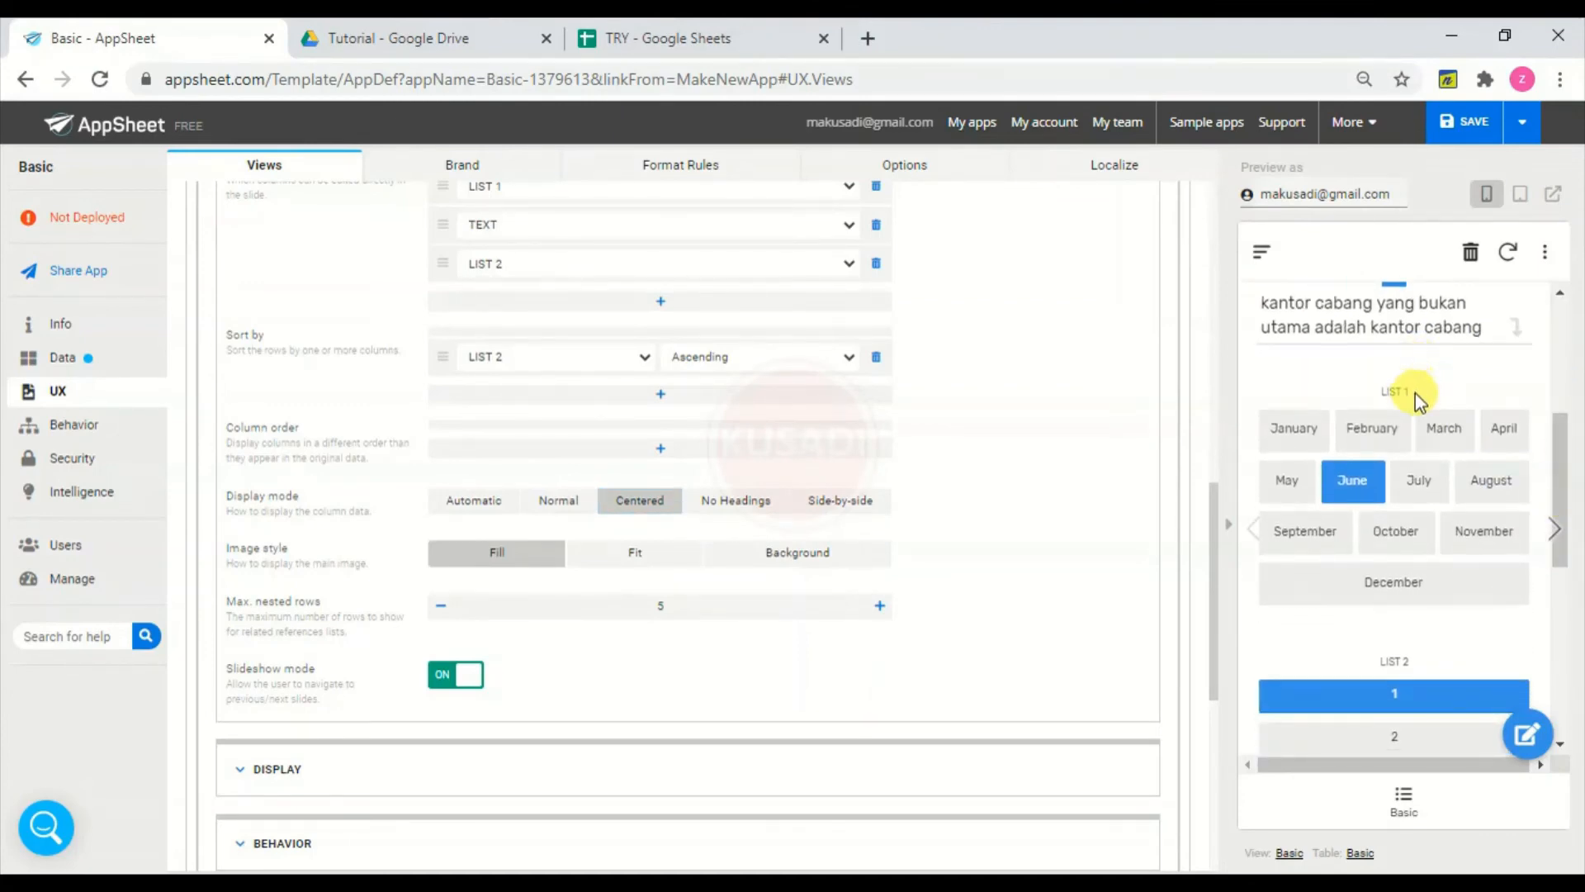
{"action": "left_click_drag", "start_coordinate": [1415, 395], "coordinate": [1377, 400]}
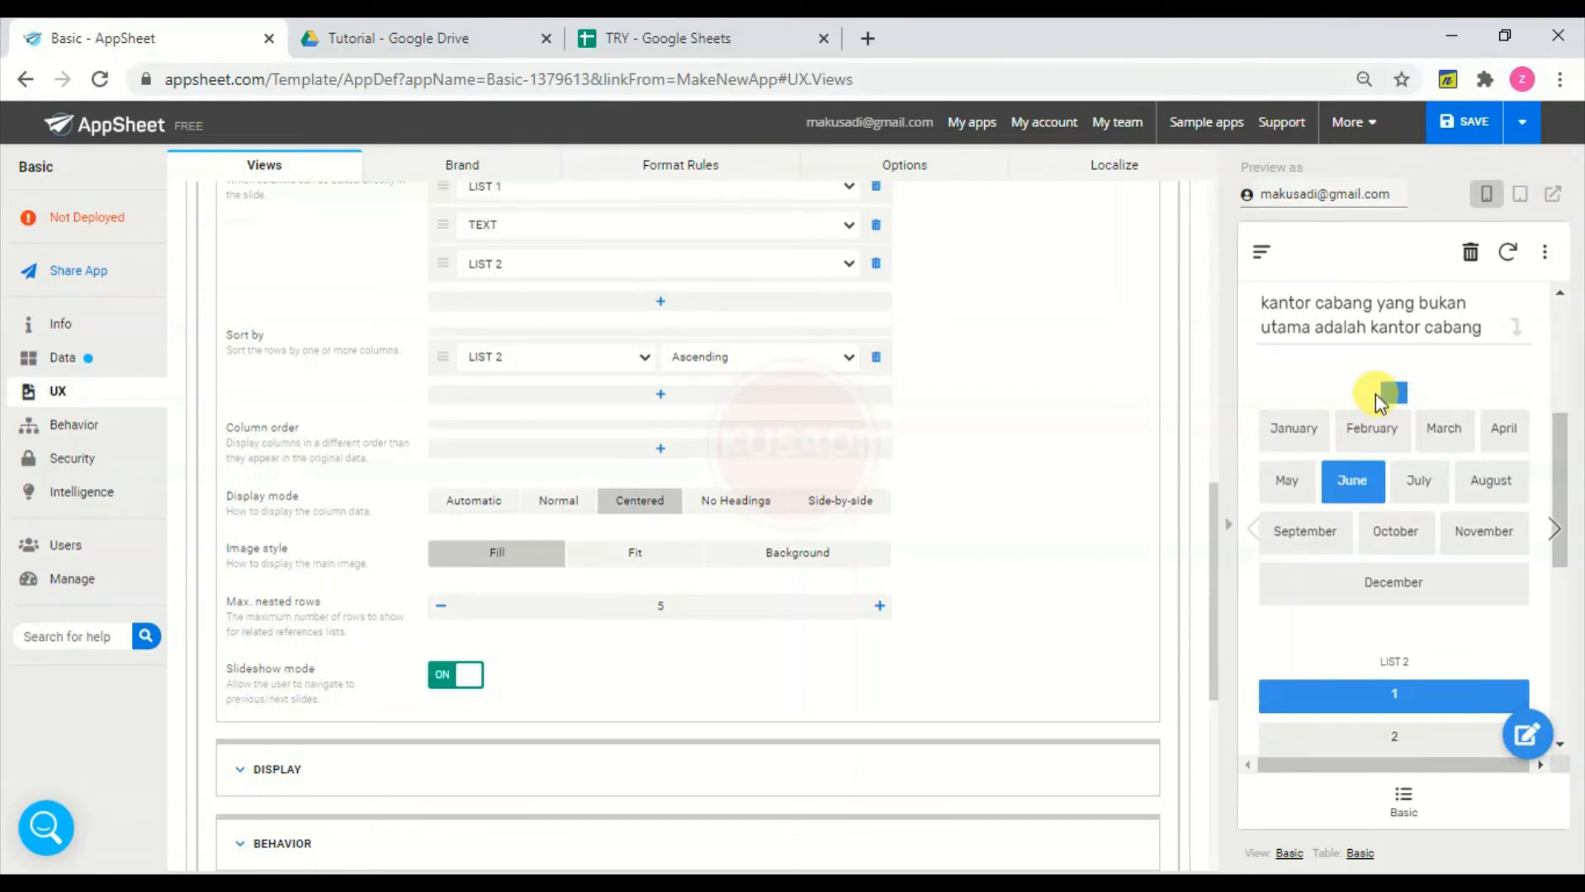
- Try the No Headings display mode and look through the entry's fields in the preview
{"action": "left_click", "coordinate": [770, 509]}
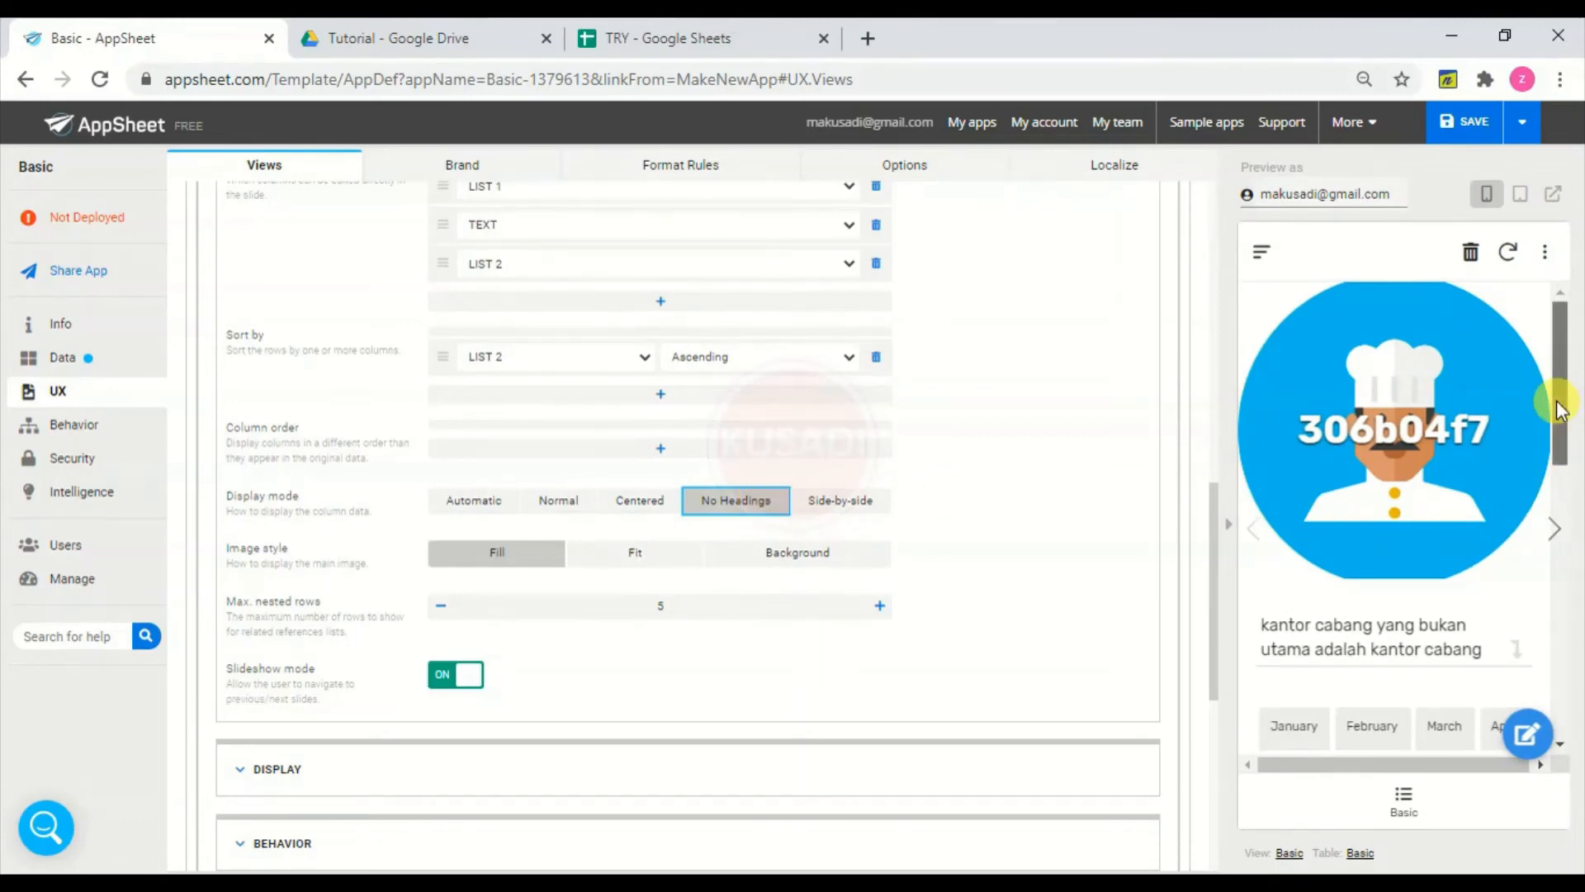
{"action": "left_click_drag", "start_coordinate": [1560, 410], "coordinate": [1577, 675]}
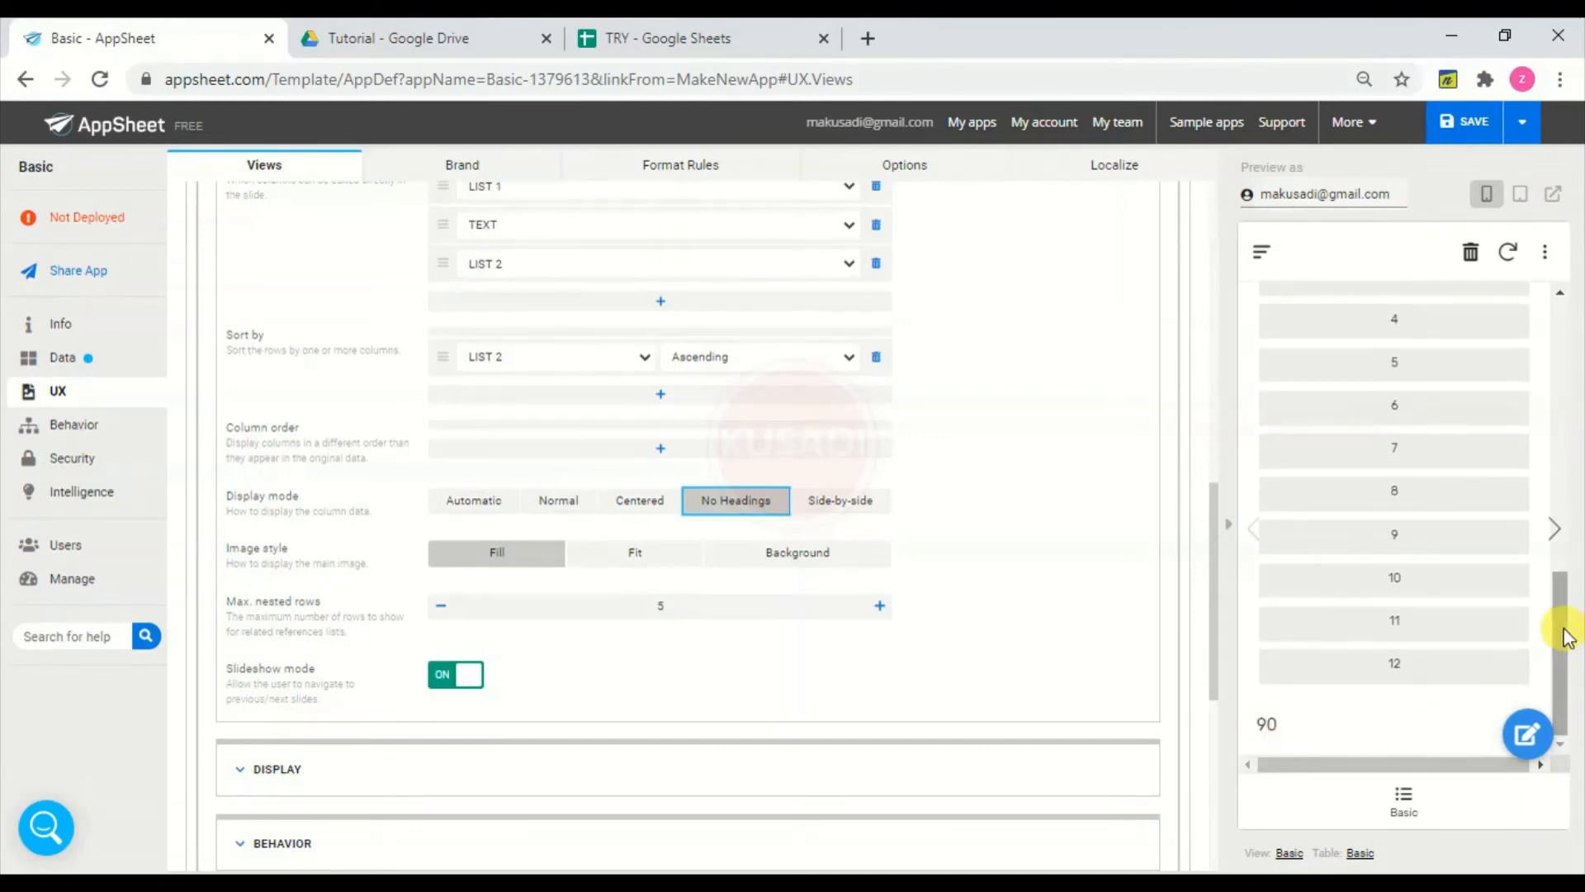
{"action": "left_click_drag", "start_coordinate": [1567, 635], "coordinate": [1573, 454]}
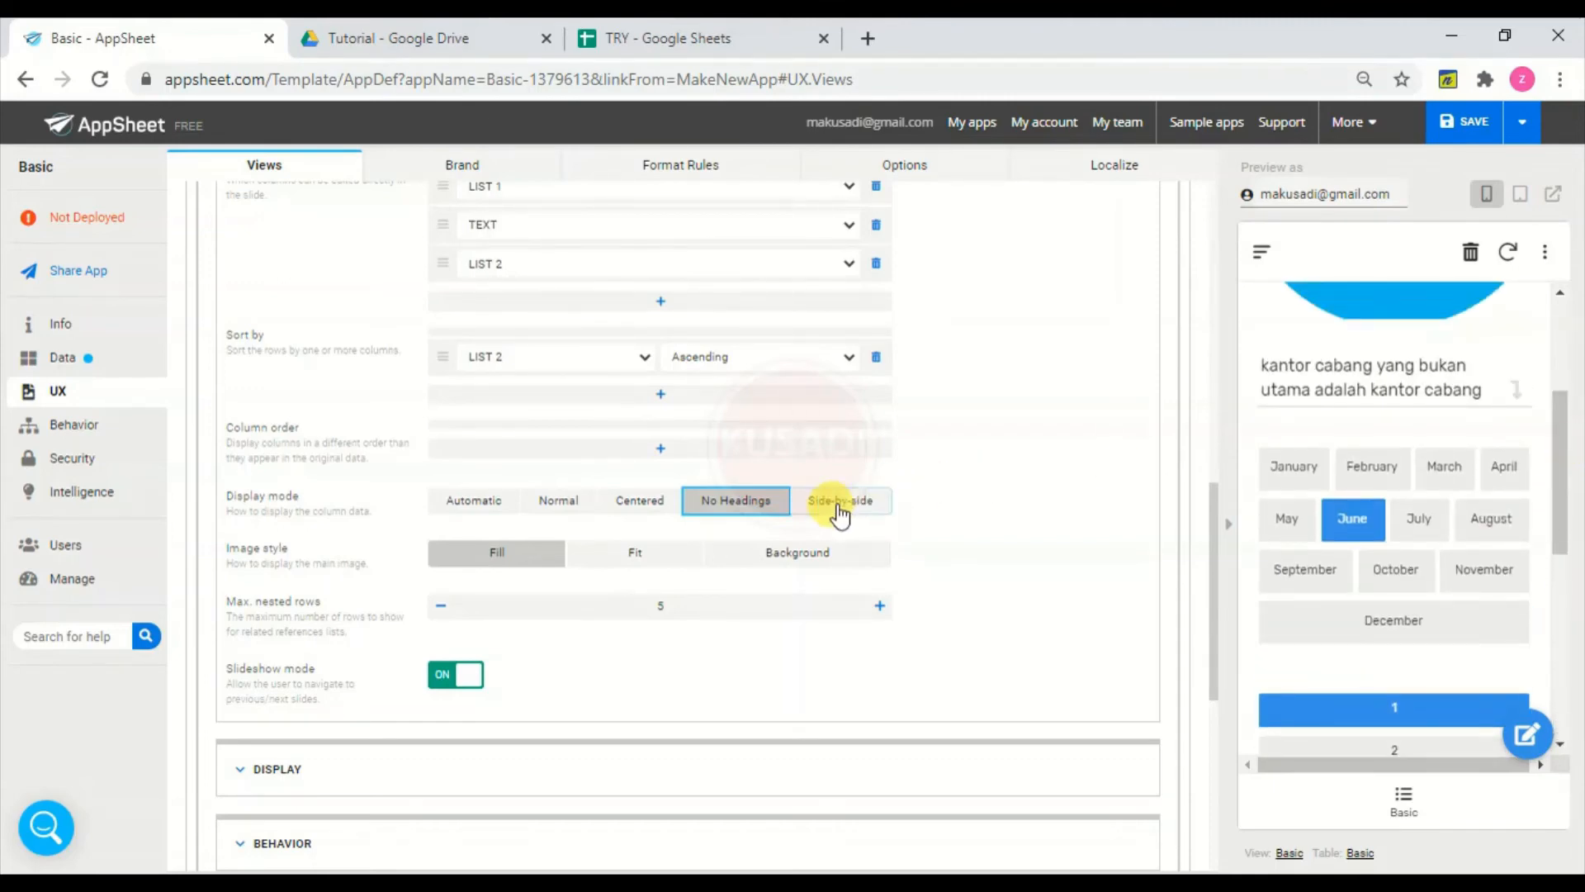
- Set the detail view's display mode to Side-by-side and check the heading placement in the preview
{"action": "left_click", "coordinate": [840, 504]}
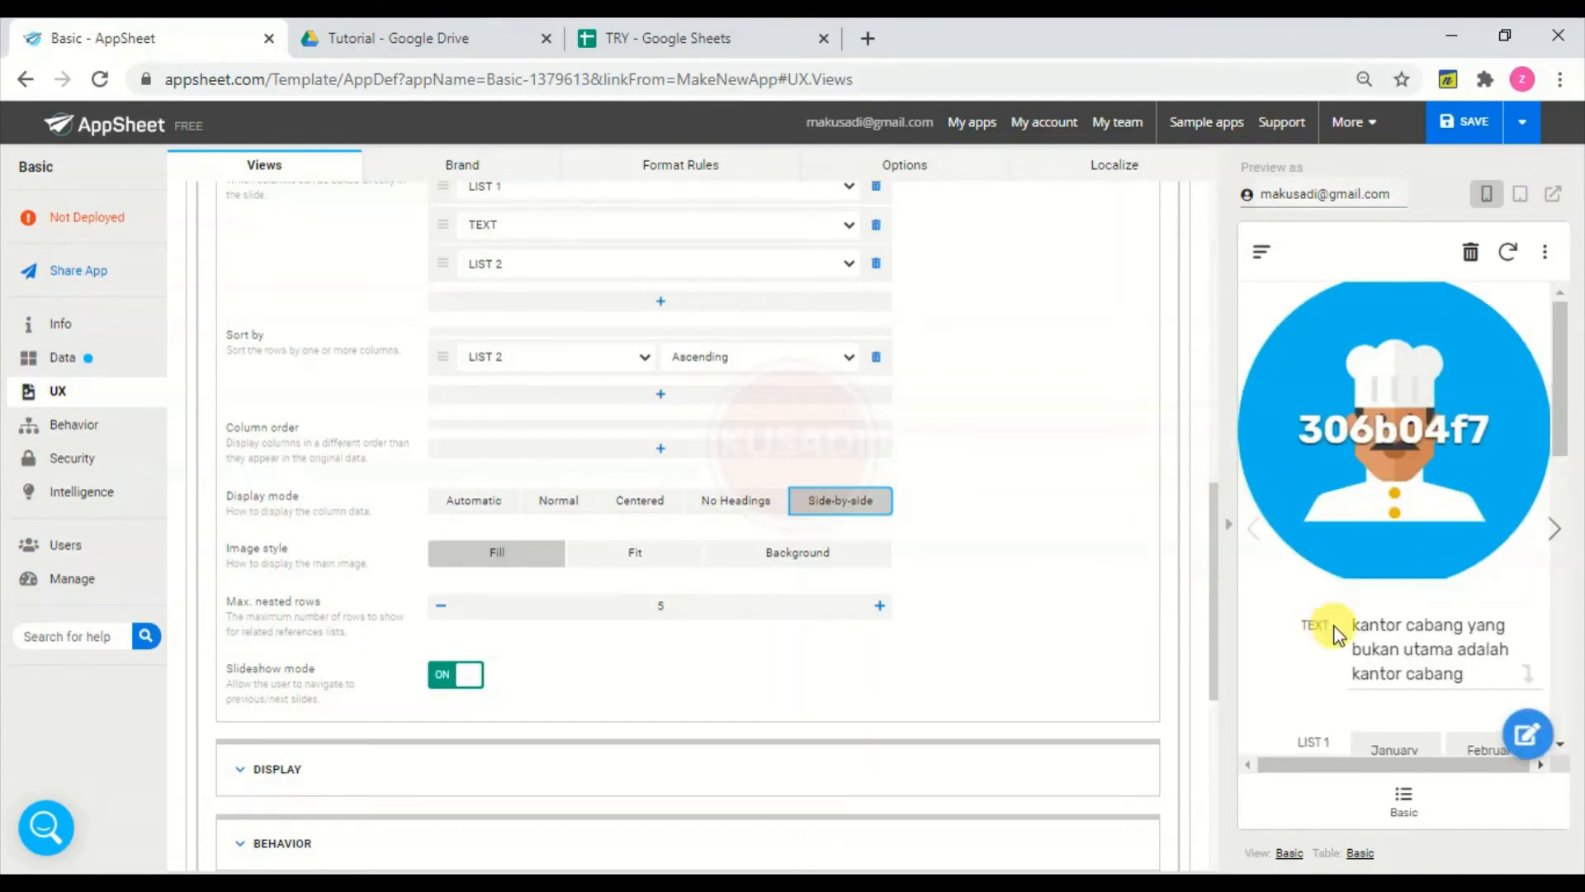
{"action": "left_click_drag", "start_coordinate": [1338, 636], "coordinate": [1303, 628]}
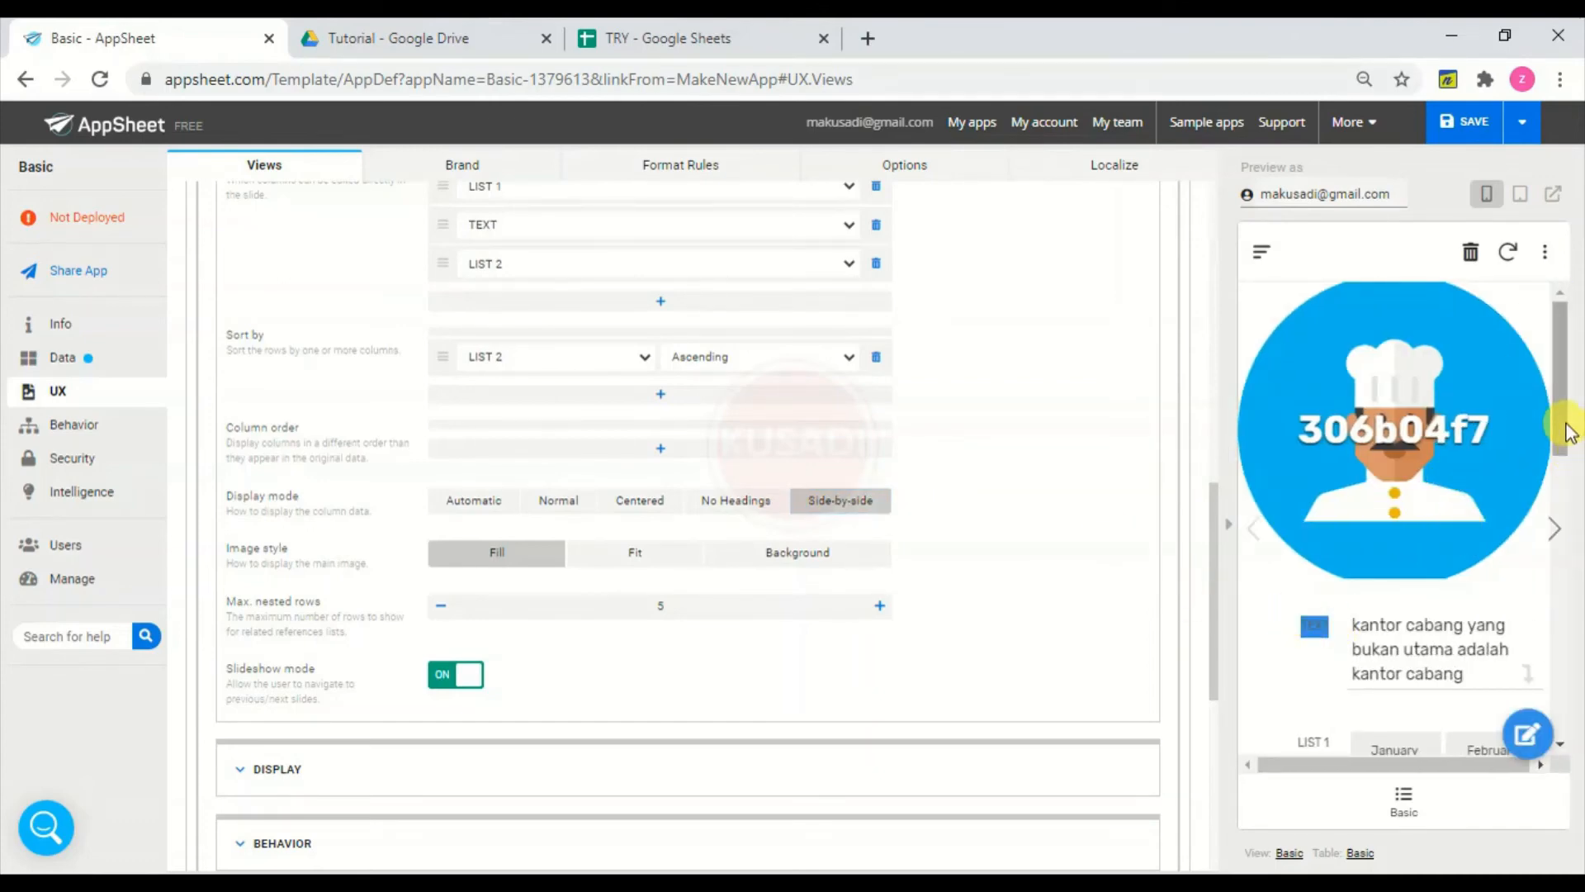
{"action": "left_click_drag", "start_coordinate": [1563, 431], "coordinate": [1577, 392]}
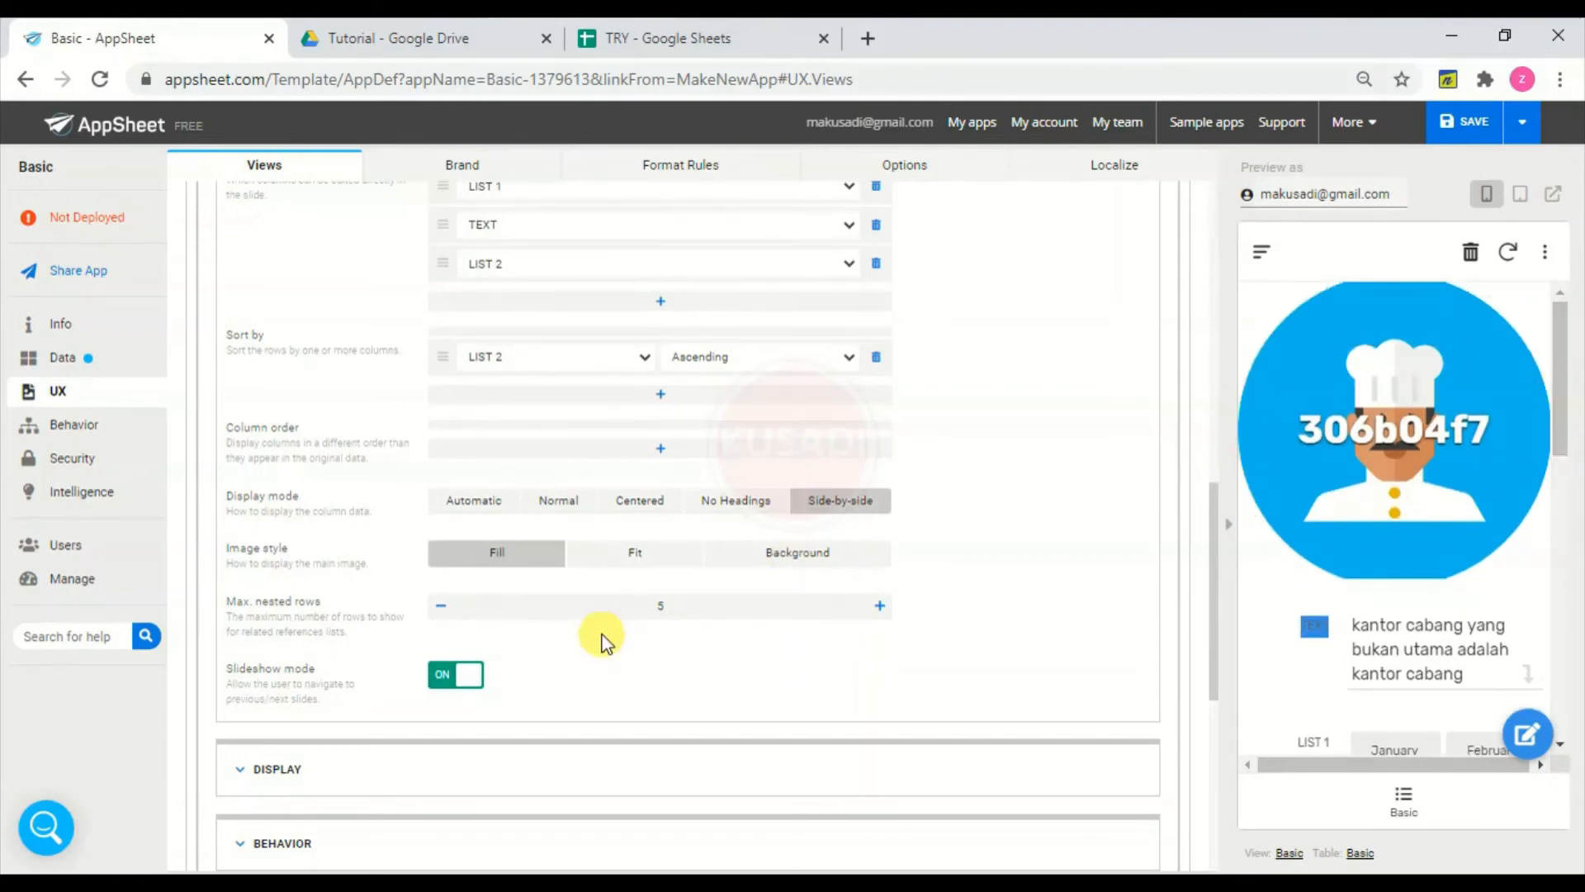
- Compare the Background, Fill and Fit image styles in the preview and set the image style to Fit
{"action": "left_click", "coordinate": [649, 555]}
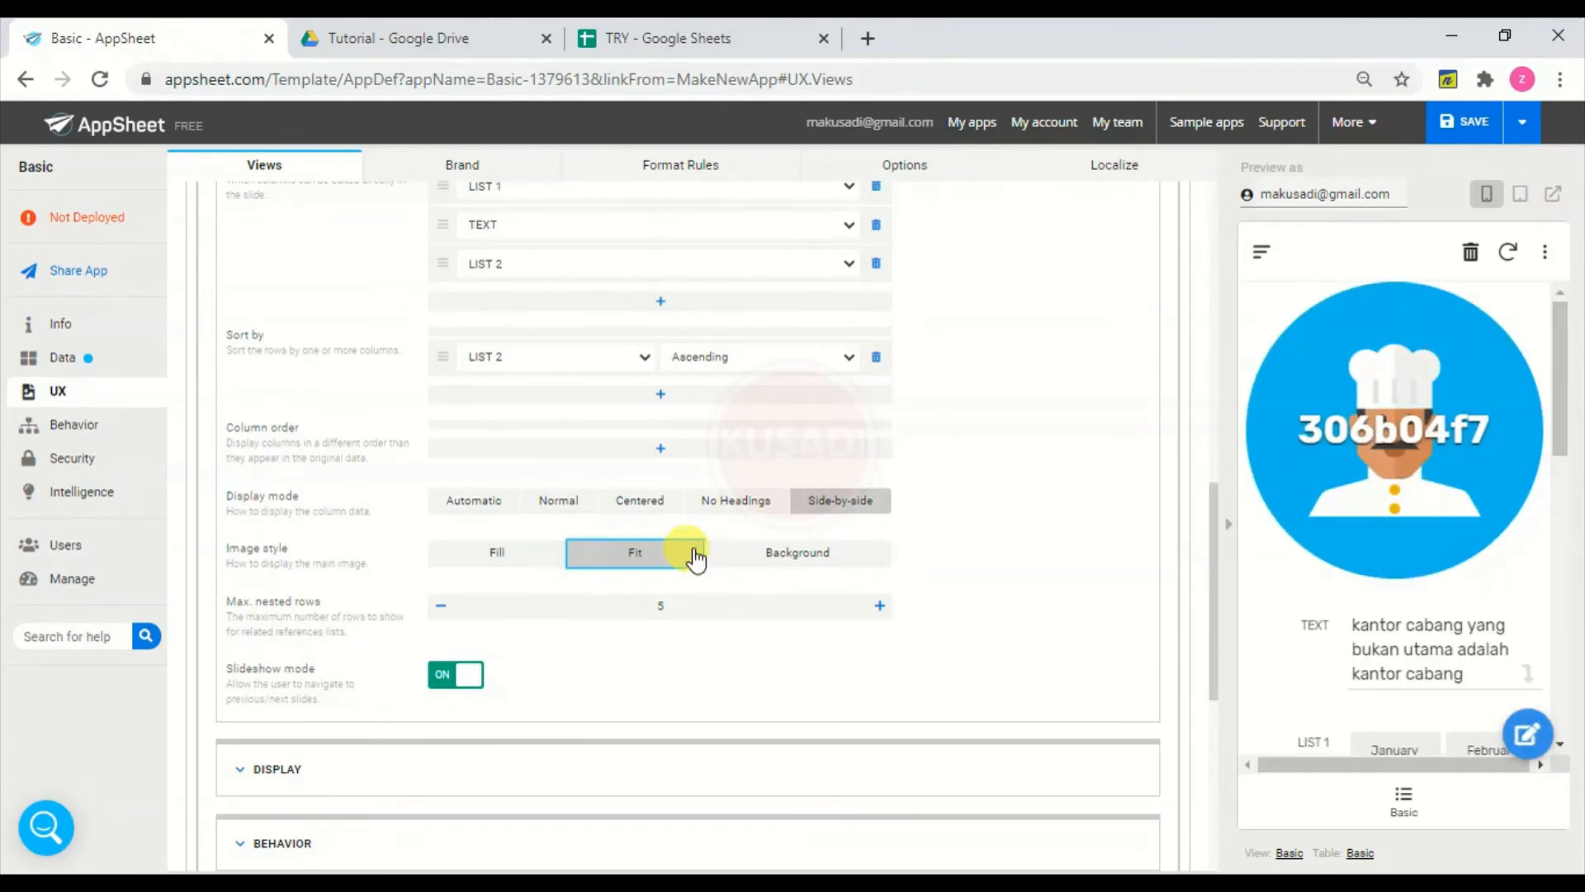
{"action": "left_click", "coordinate": [797, 560]}
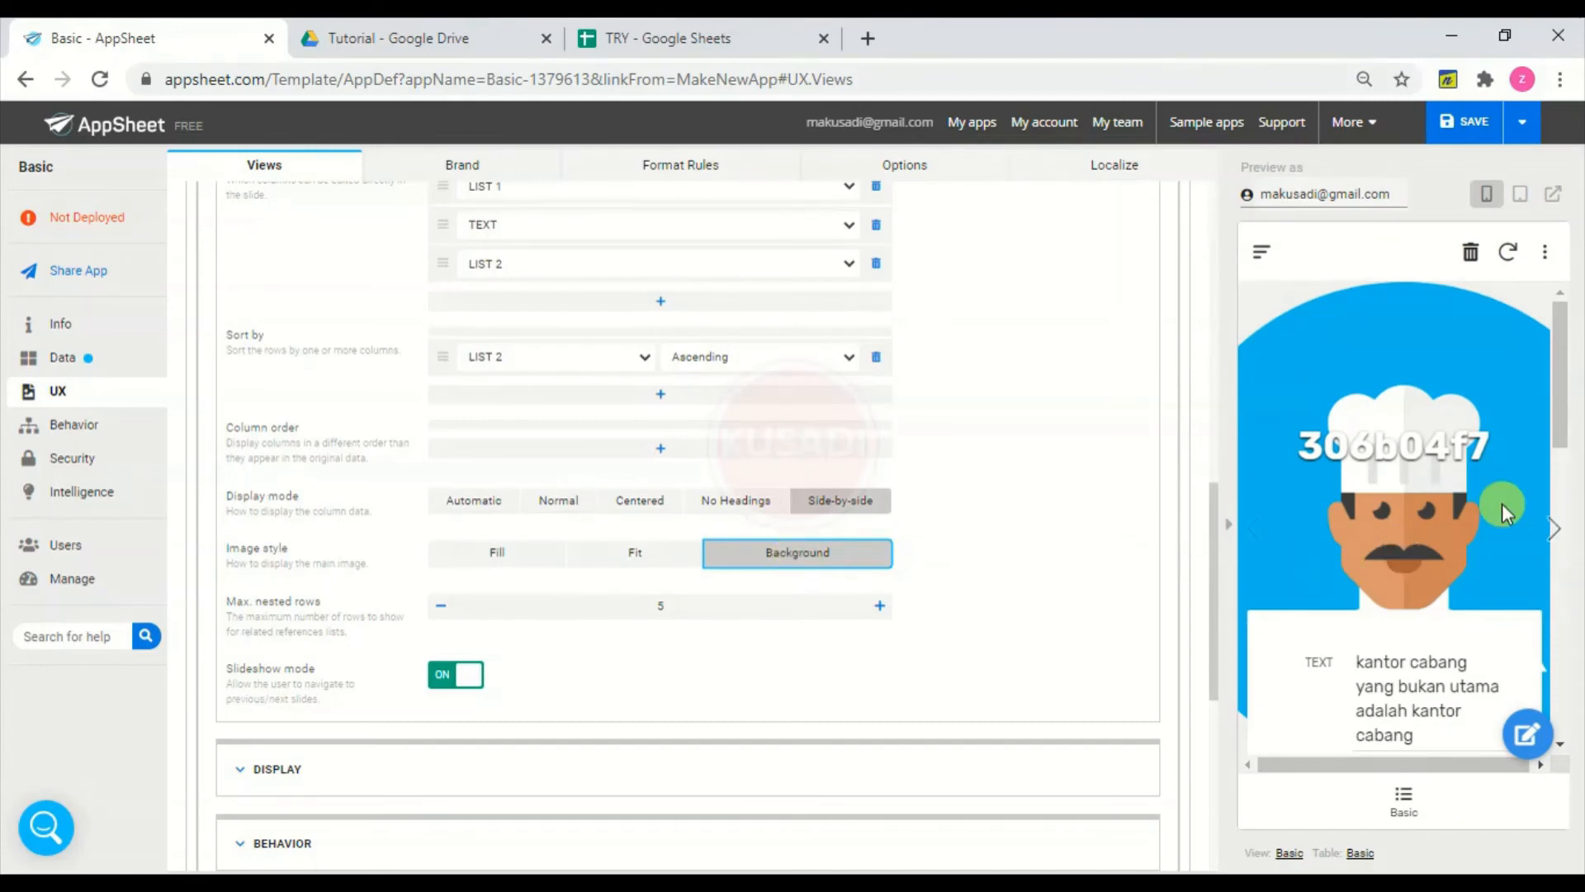
{"action": "mouse_move", "coordinate": [1563, 428]}
{"action": "left_mouse_down"}
{"action": "mouse_move", "coordinate": [1573, 710]}
{"action": "mouse_move", "coordinate": [1556, 398]}
{"action": "left_mouse_up"}
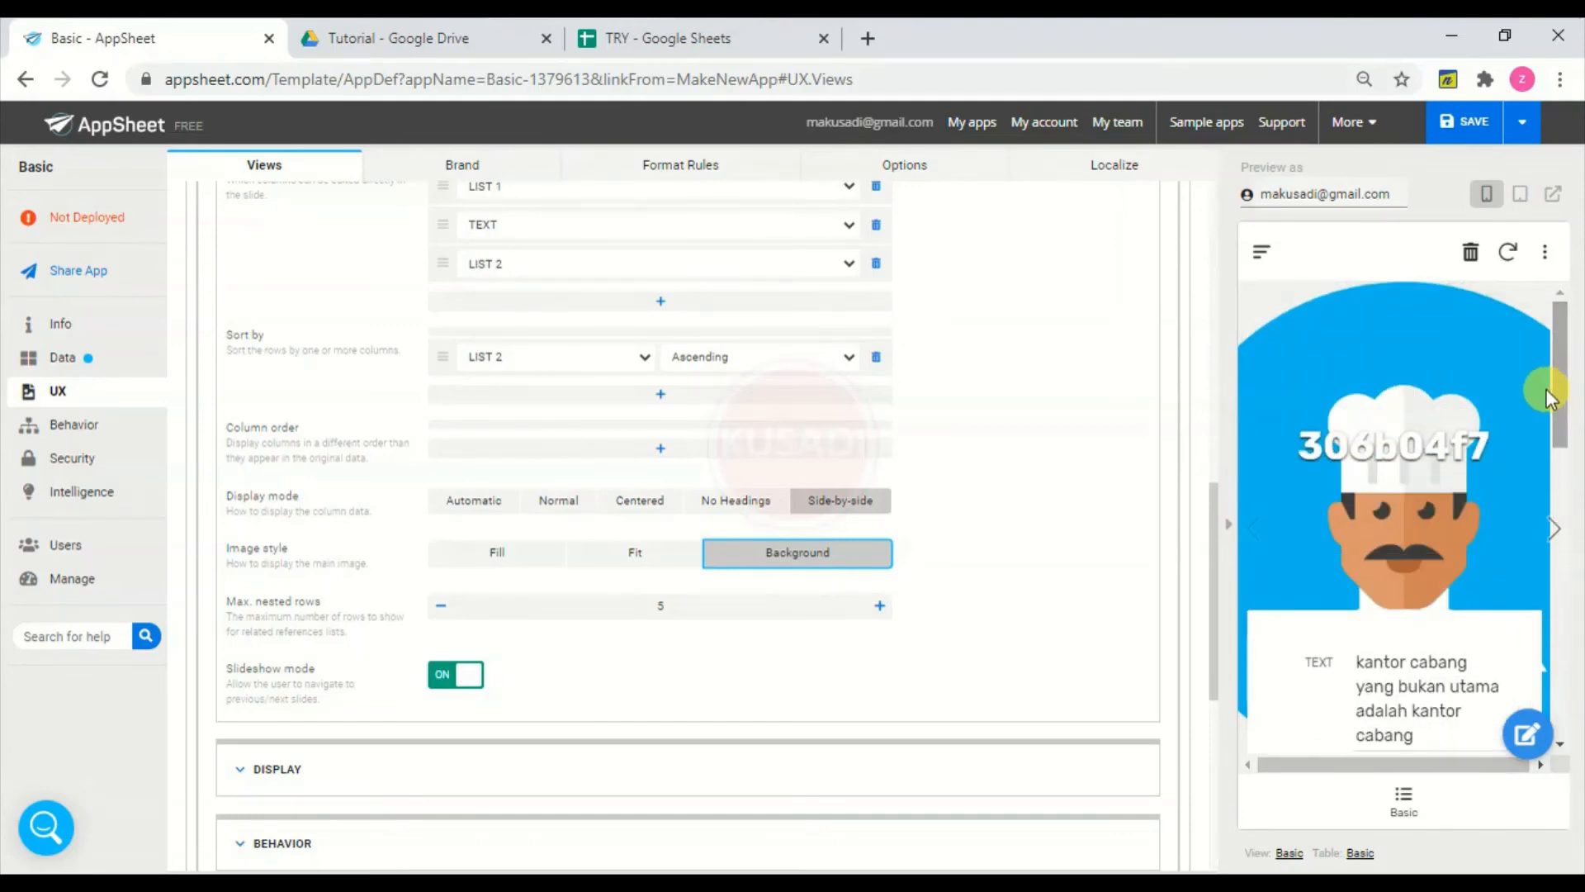
{"action": "left_click", "coordinate": [644, 565]}
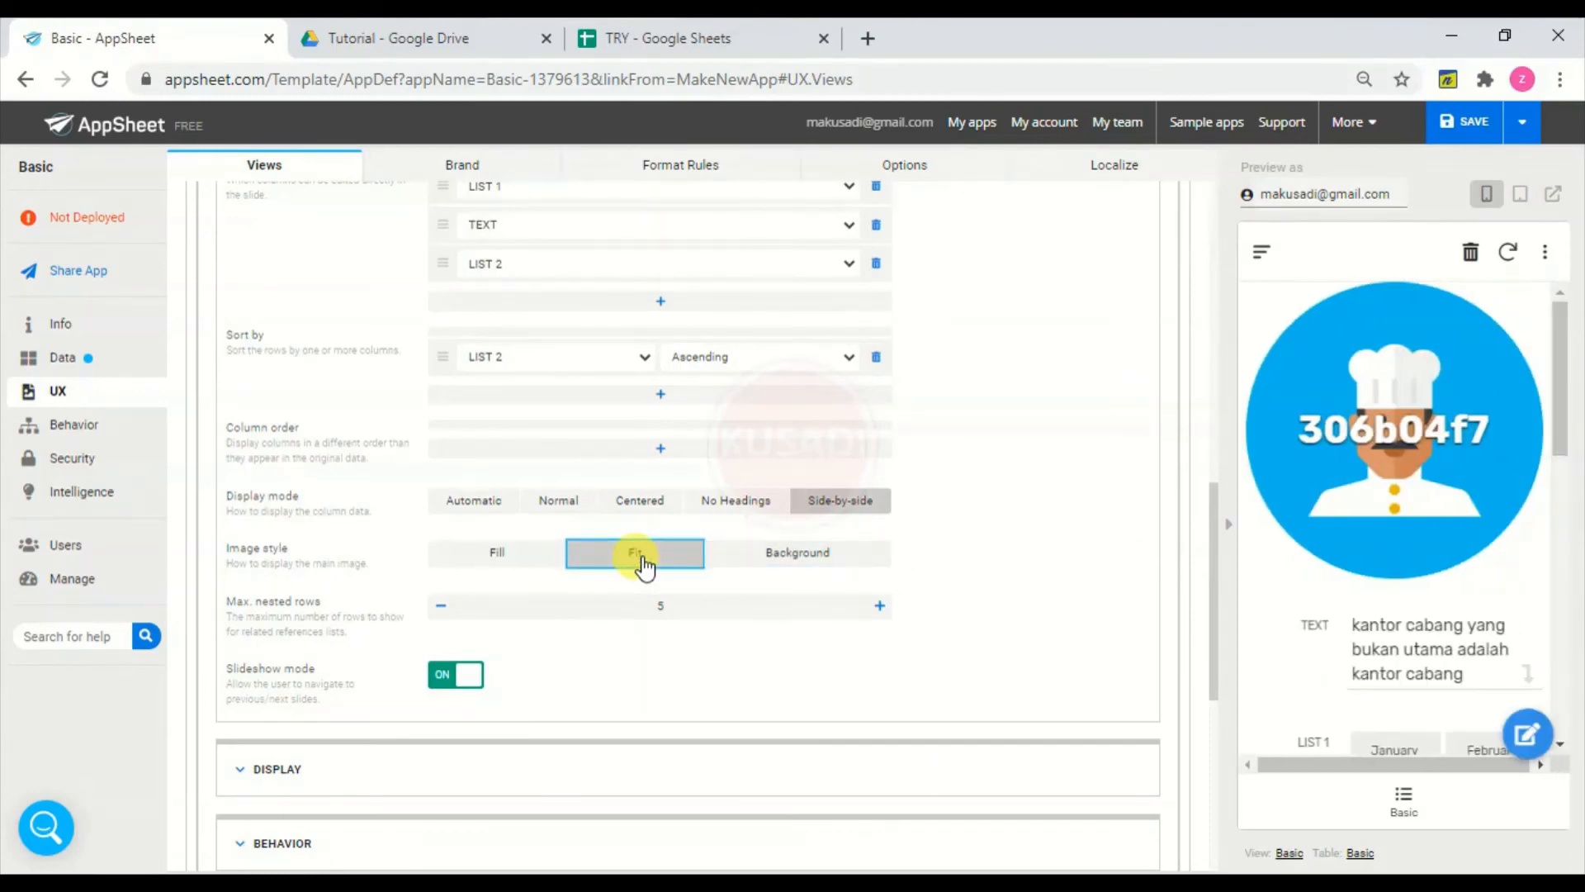
{"action": "left_click", "coordinate": [525, 561]}
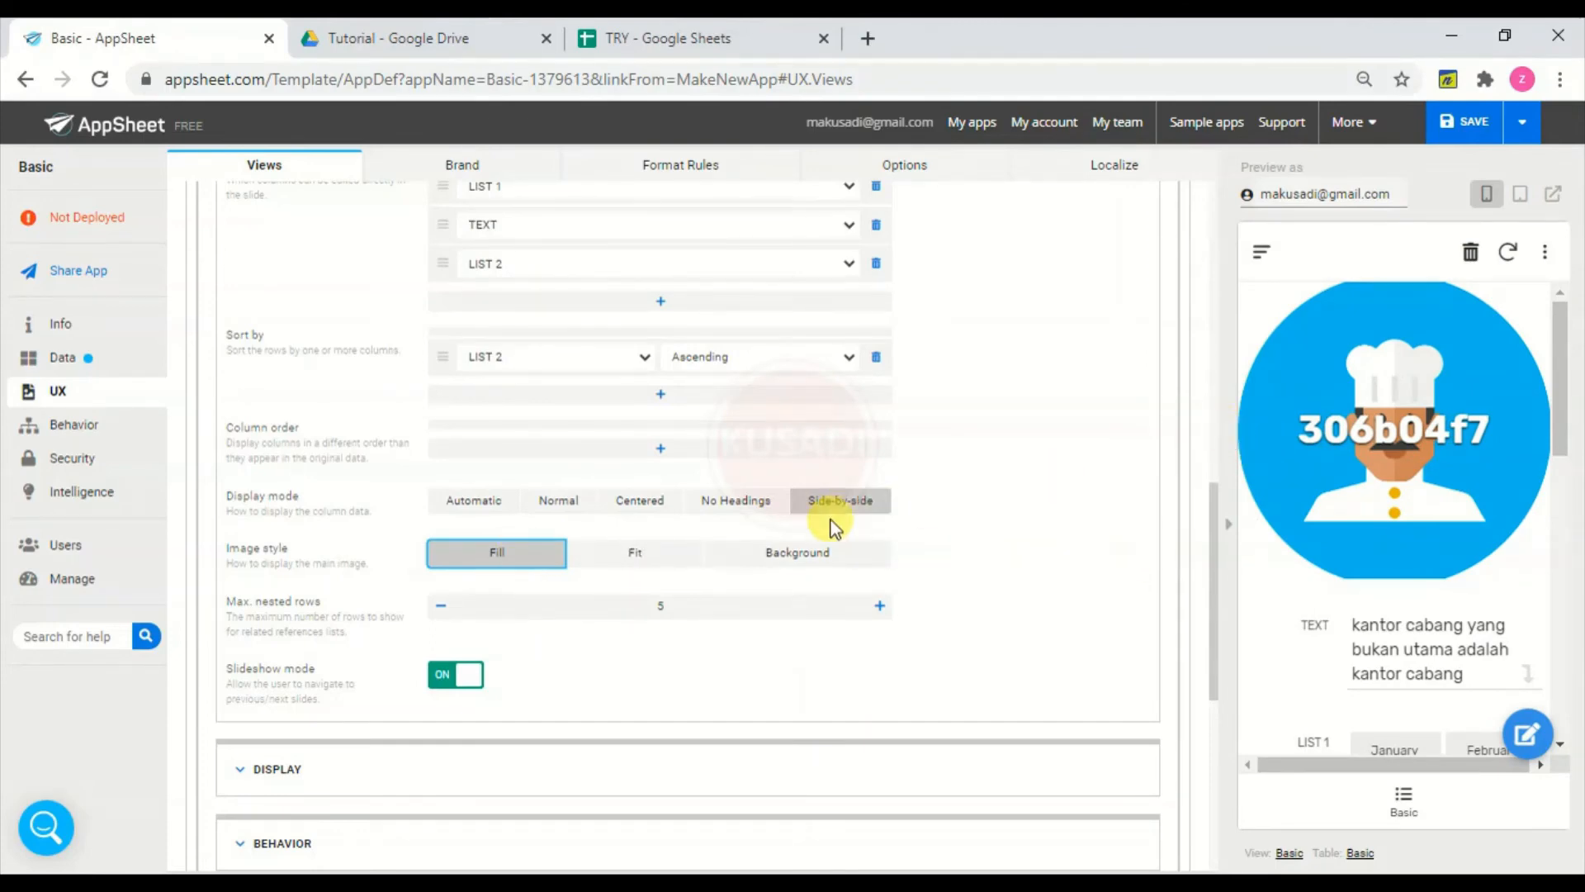
{"action": "left_click", "coordinate": [654, 557]}
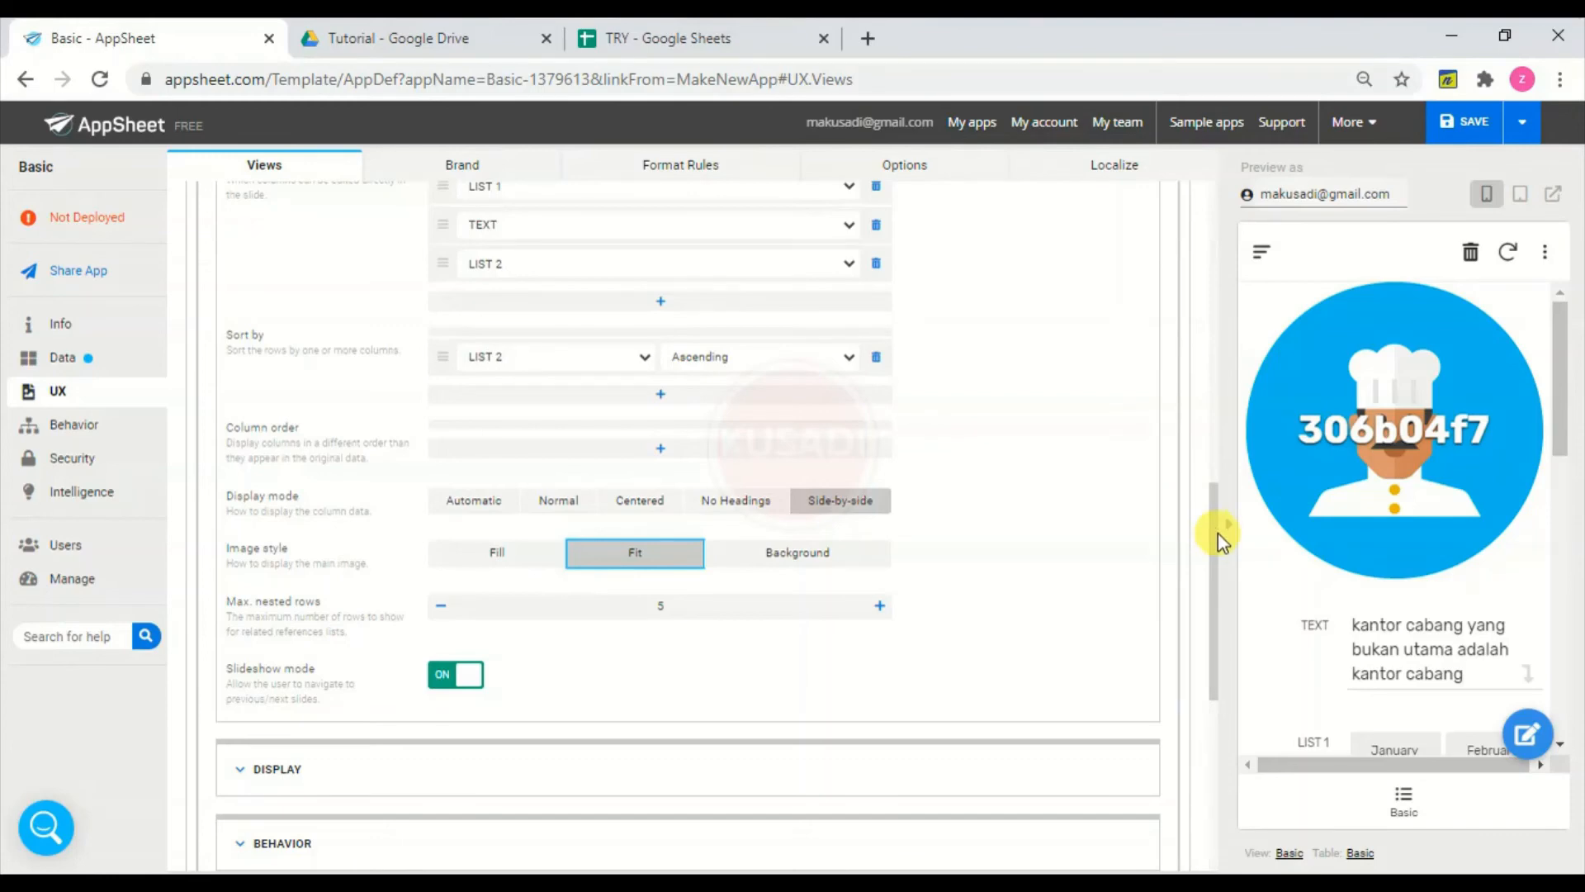
- Try the card view type for the Basic view and open the view in the preview
{"action": "left_click_drag", "start_coordinate": [1215, 534], "coordinate": [1210, 325]}
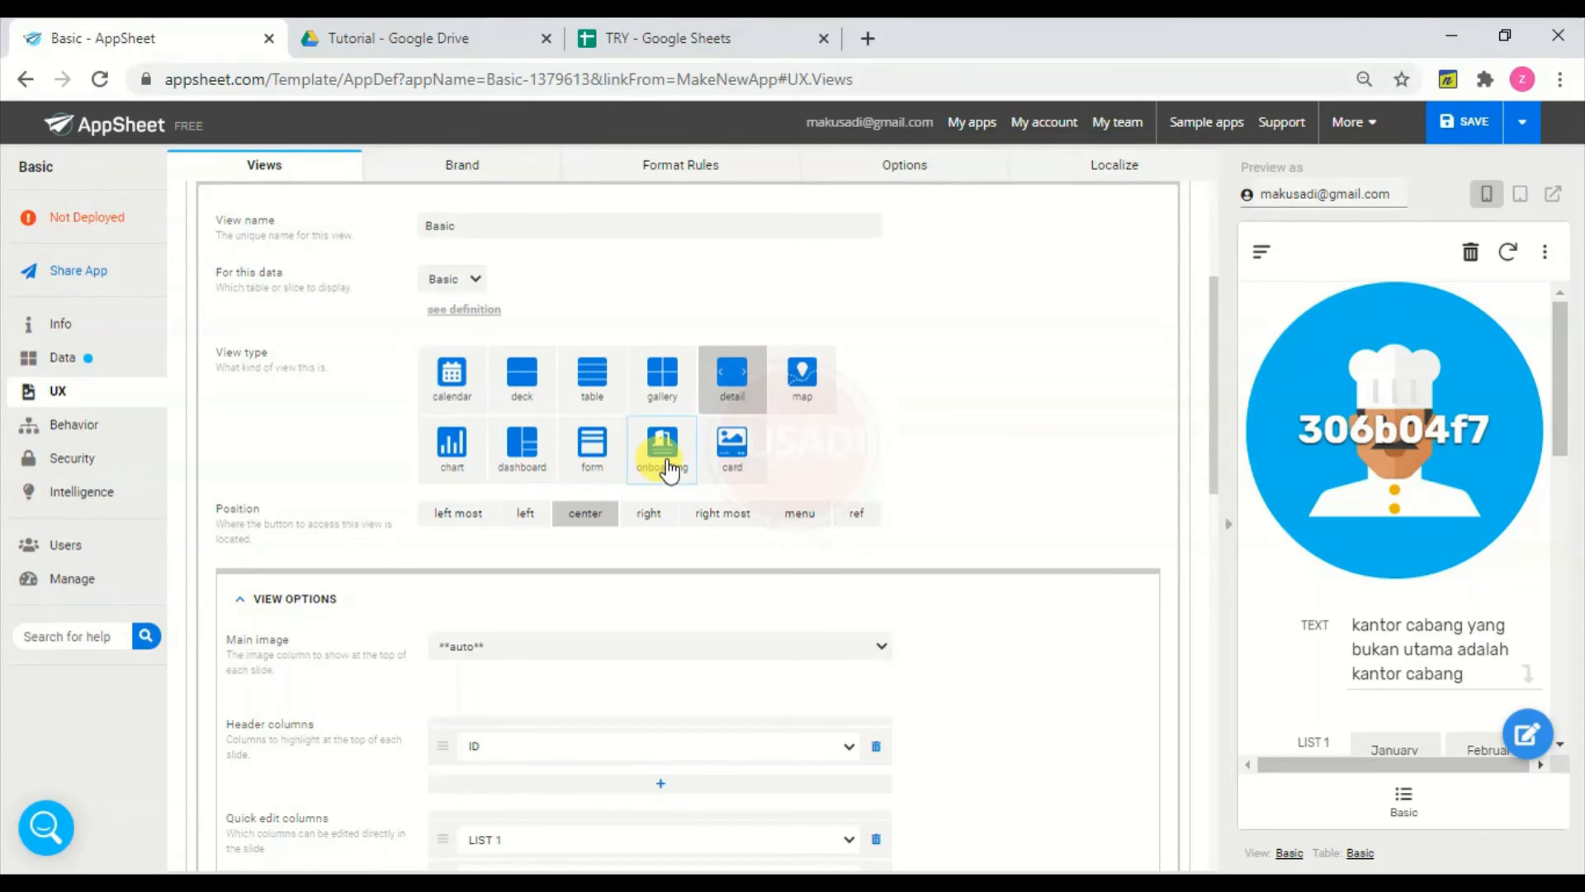
{"action": "left_click", "coordinate": [732, 459]}
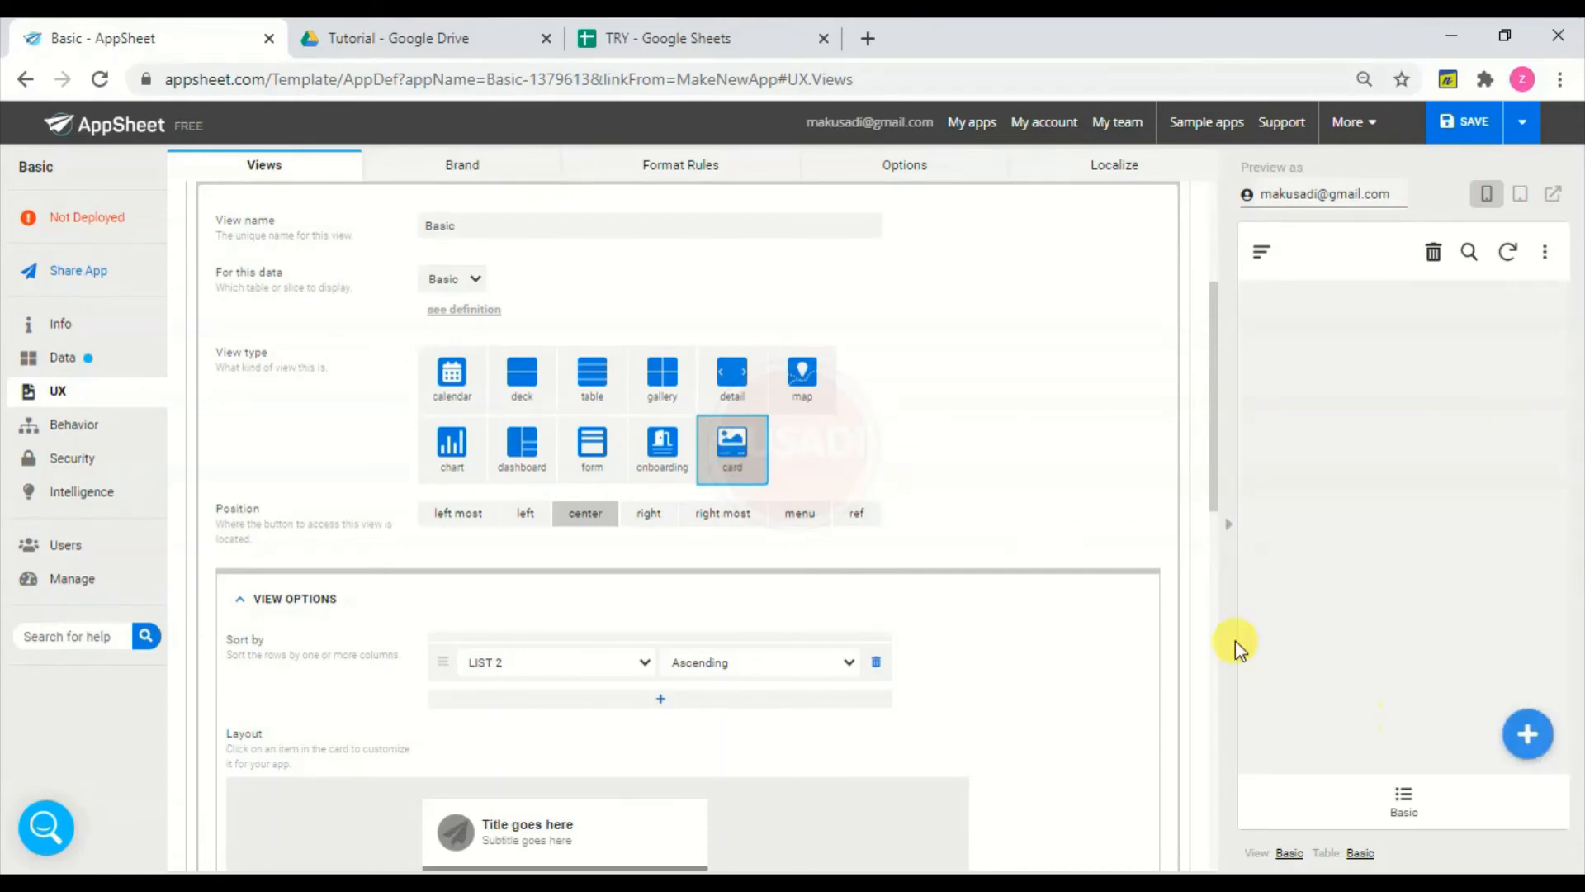
{"action": "left_click", "coordinate": [1404, 805]}
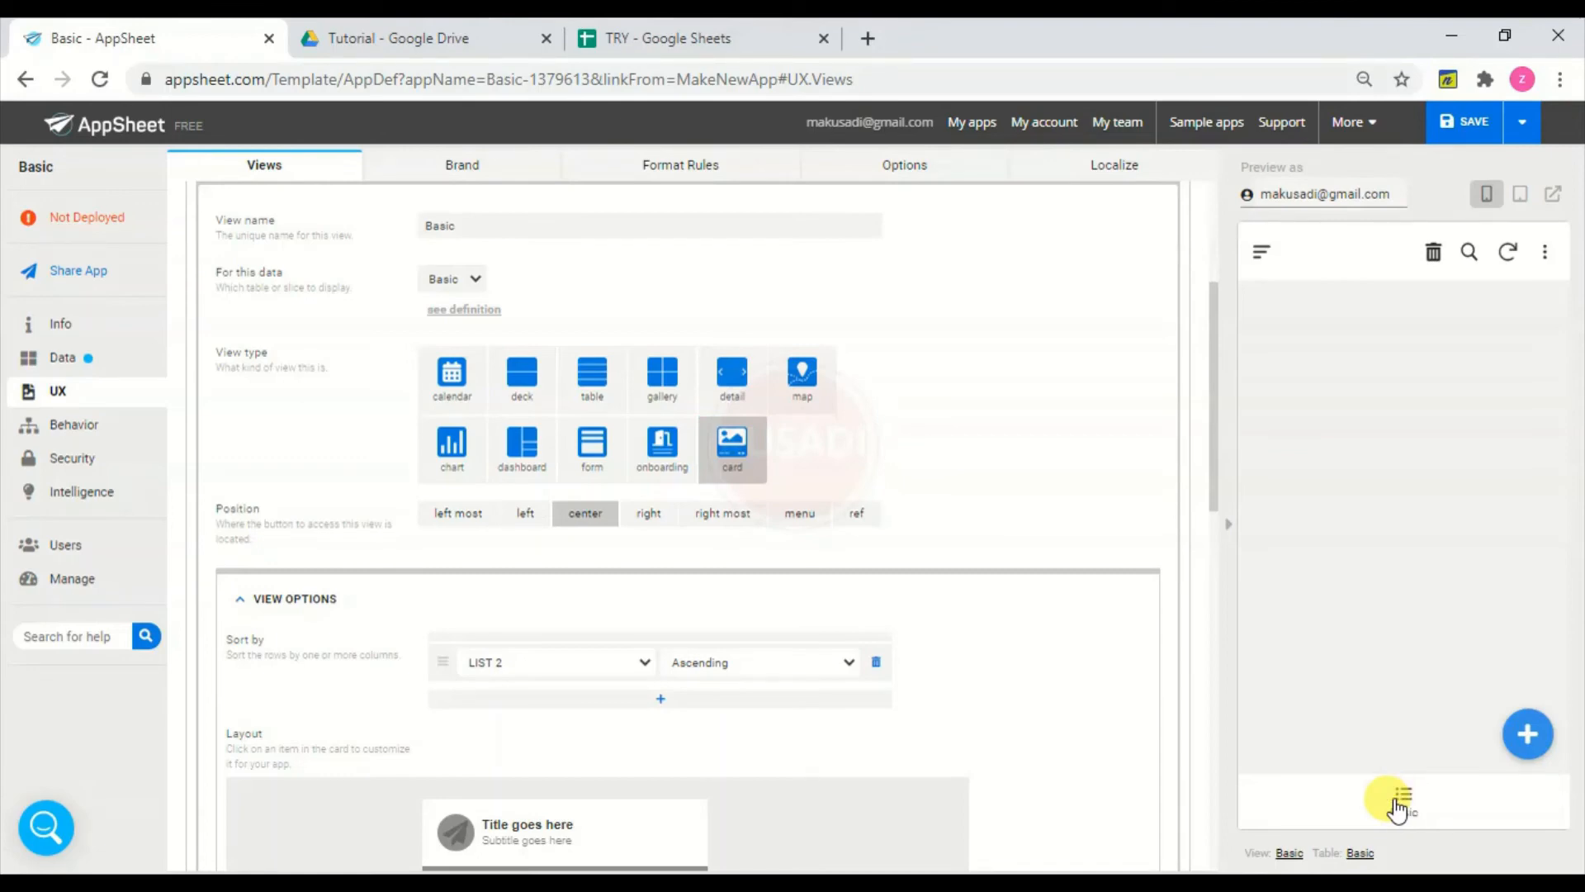
- Change the Basic view's type to onboarding and page forward through the entries in the preview
{"action": "left_click", "coordinate": [664, 450]}
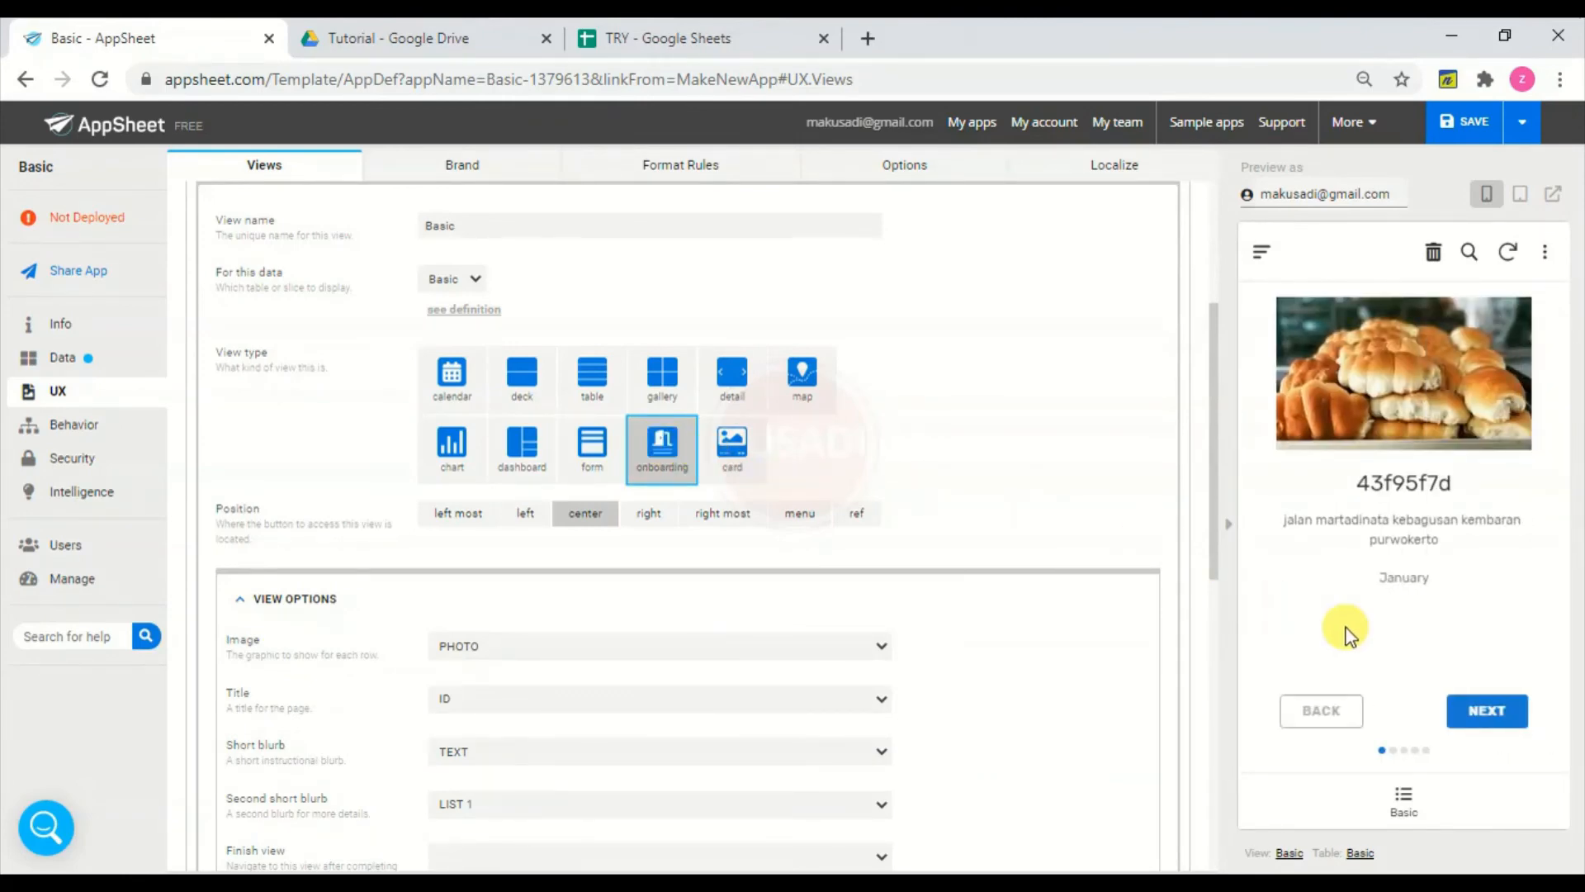
{"action": "left_click", "coordinate": [1503, 715]}
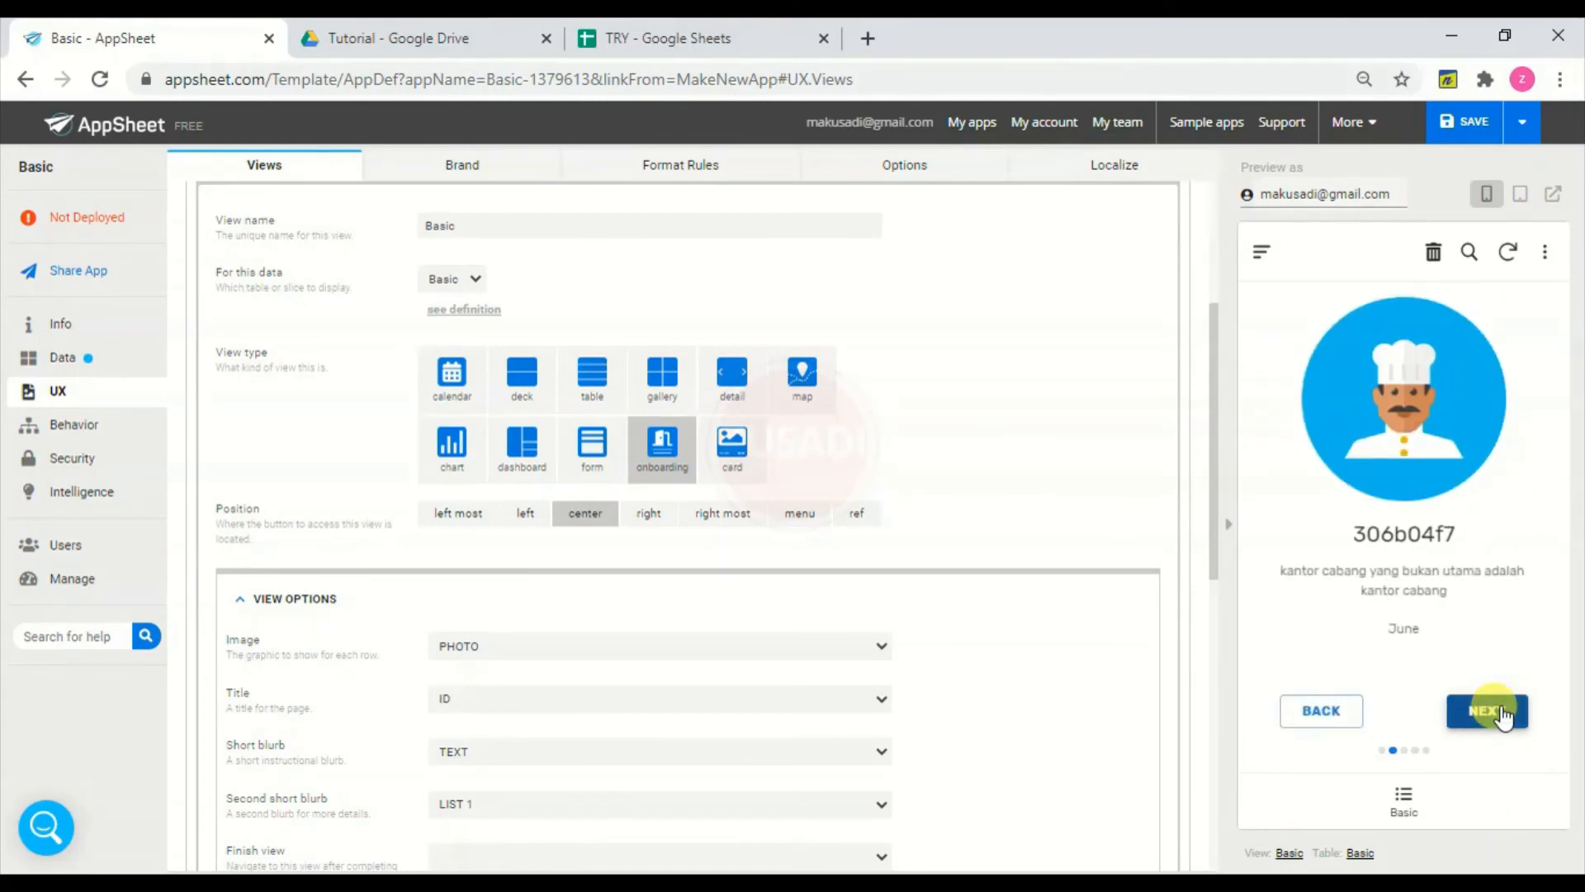
{"action": "left_click", "coordinate": [1503, 715]}
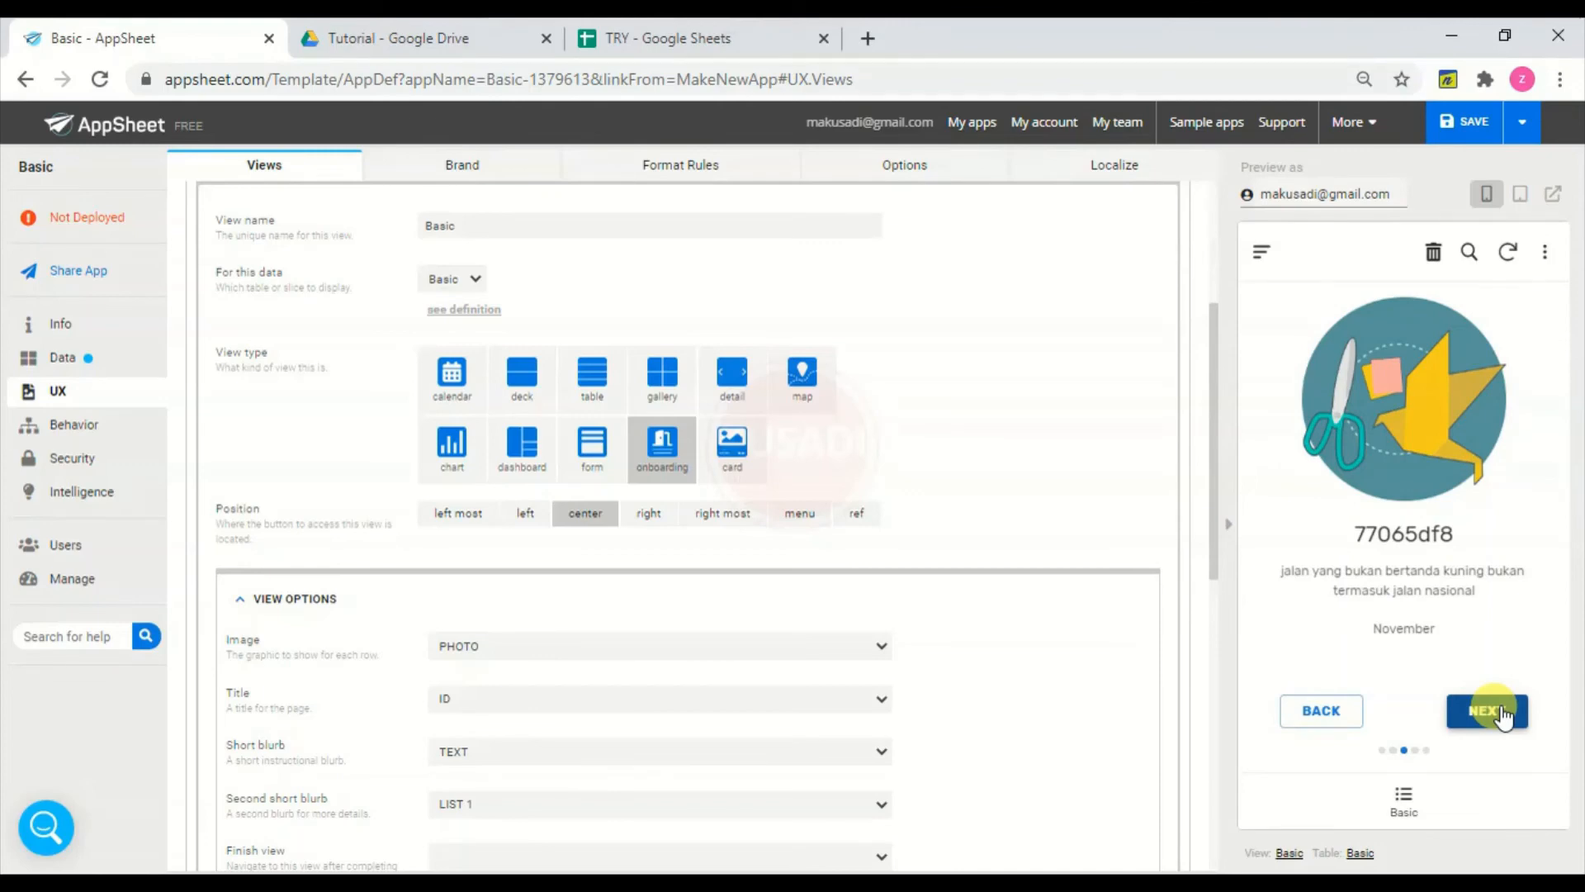
- Page forward to the last onboarding entry in the preview and back again to the 306b04f7 entry
{"action": "left_click", "coordinate": [1502, 715]}
{"action": "left_click", "coordinate": [1503, 715]}
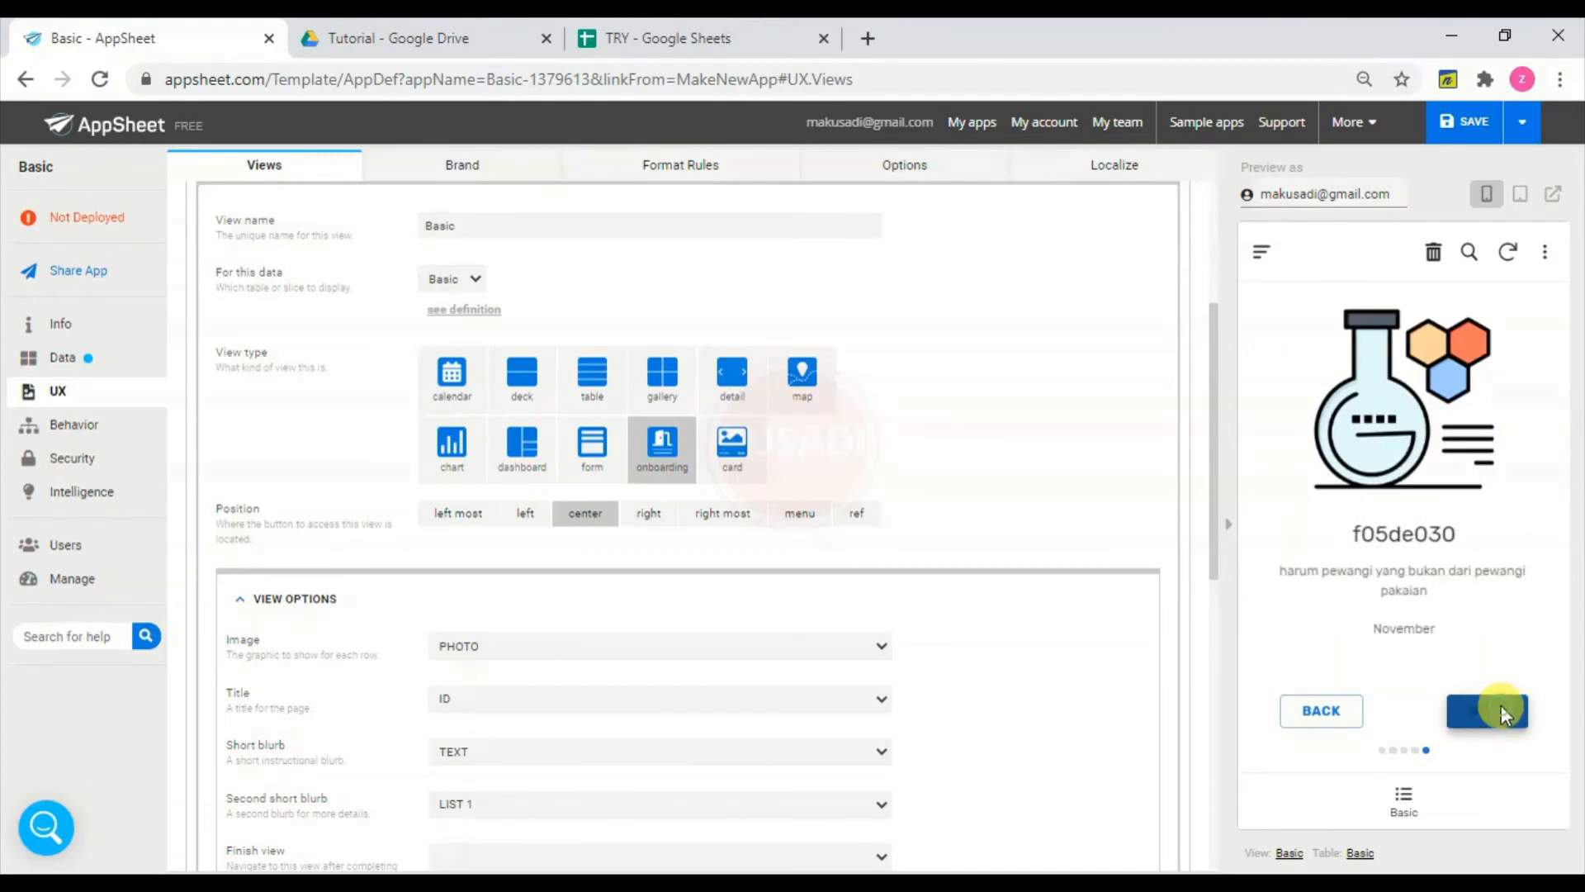
{"action": "left_click", "coordinate": [1297, 712]}
{"action": "left_click", "coordinate": [1300, 715]}
{"action": "left_click", "coordinate": [1300, 715]}
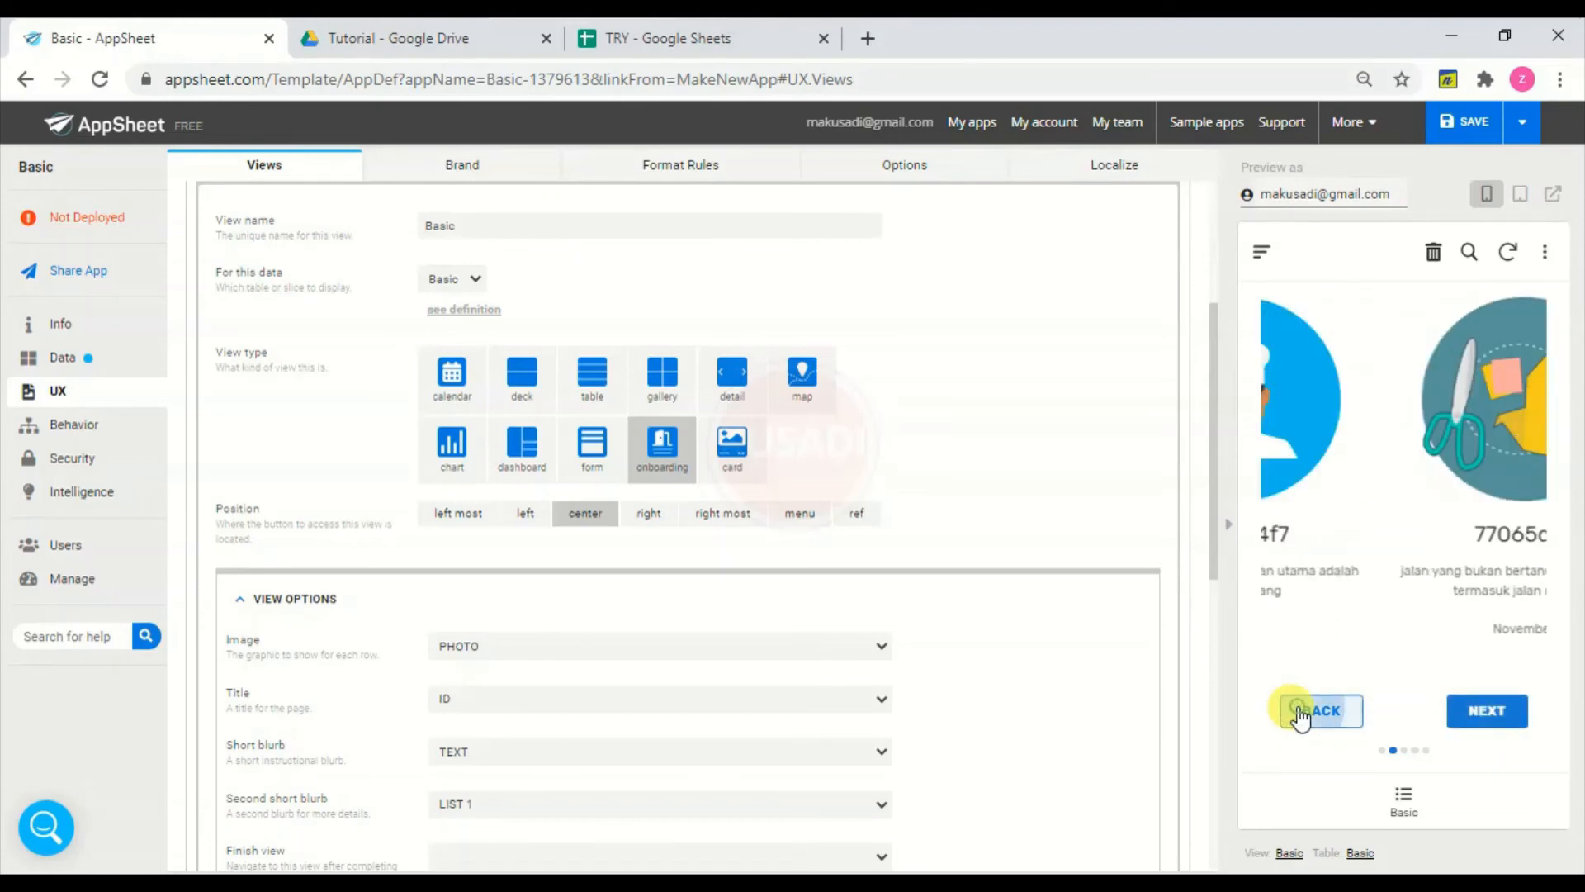
- Set the onboarding view's finish view to Basic_Detail and page through the entries in the preview
{"action": "left_click_drag", "start_coordinate": [1214, 576], "coordinate": [1217, 670]}
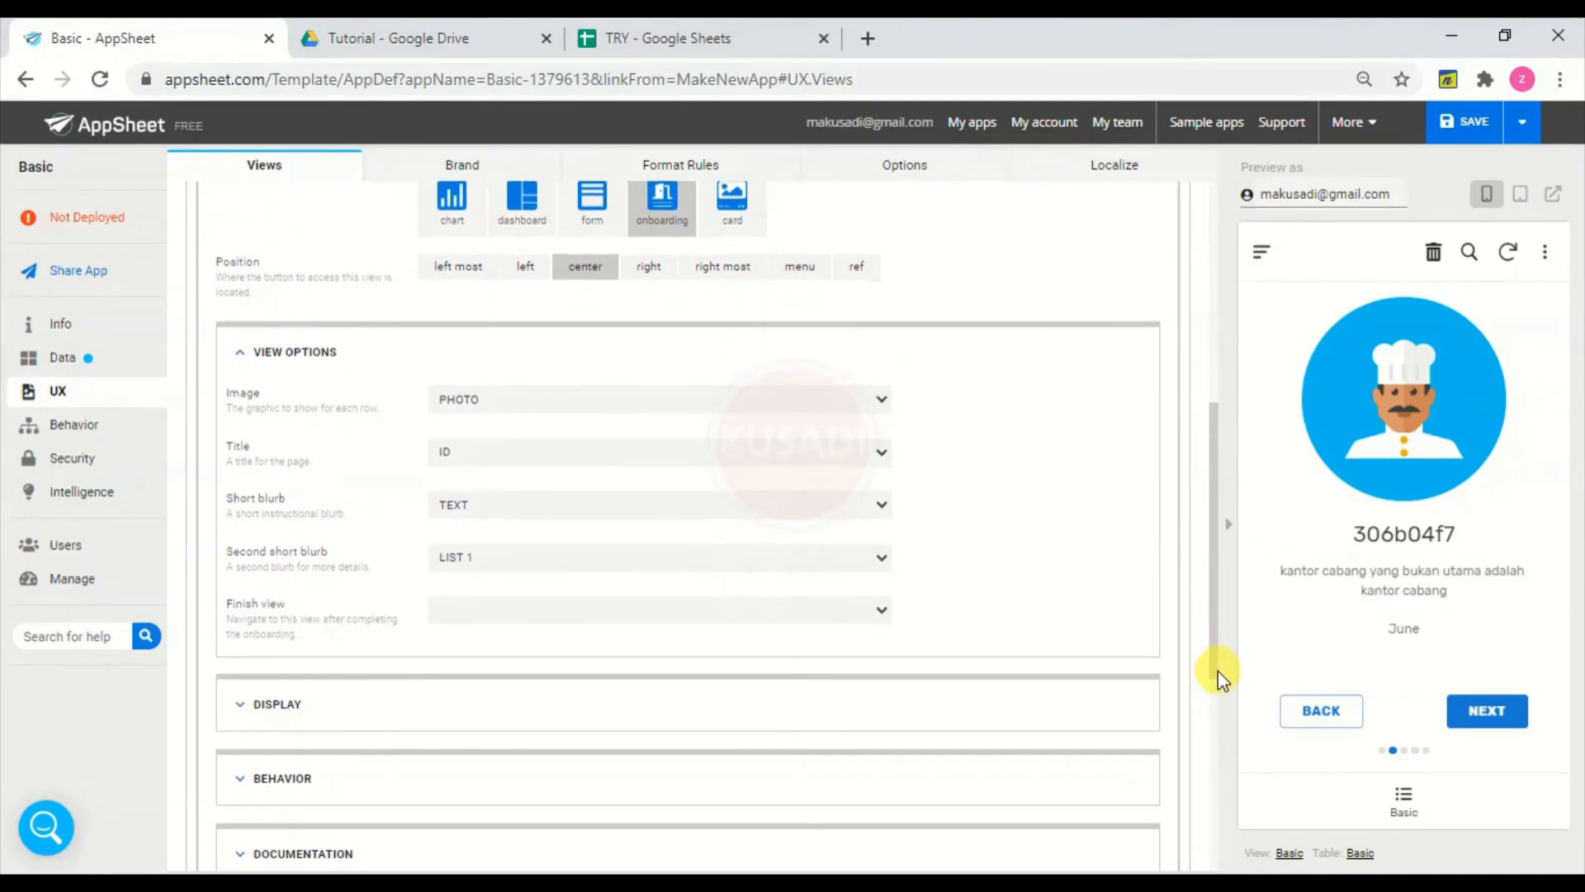
{"action": "left_click", "coordinate": [867, 611]}
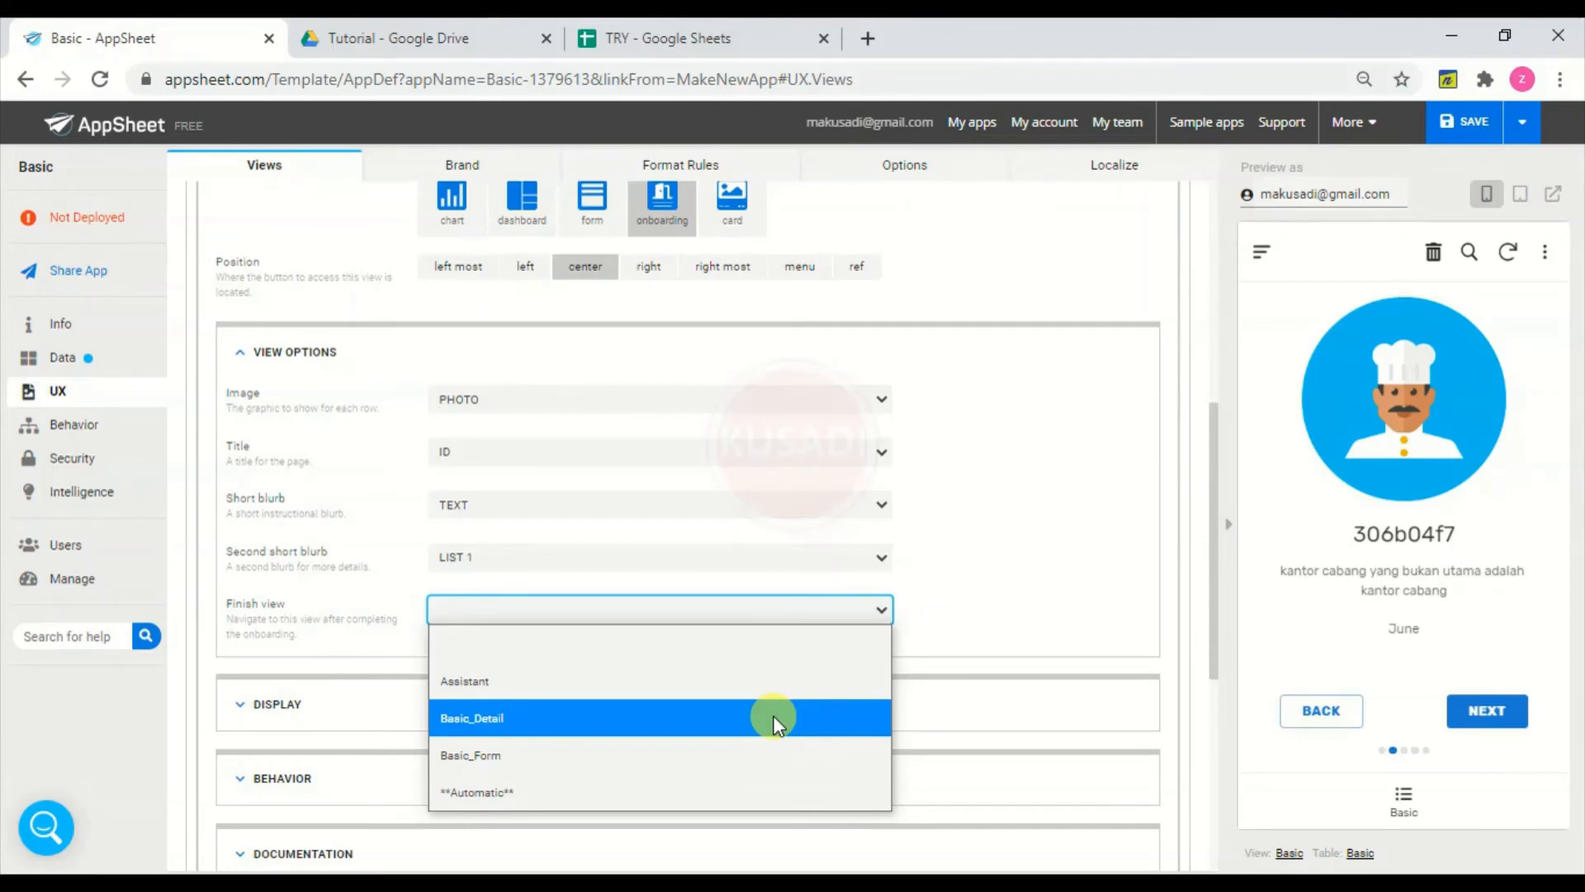
{"action": "left_click", "coordinate": [772, 717]}
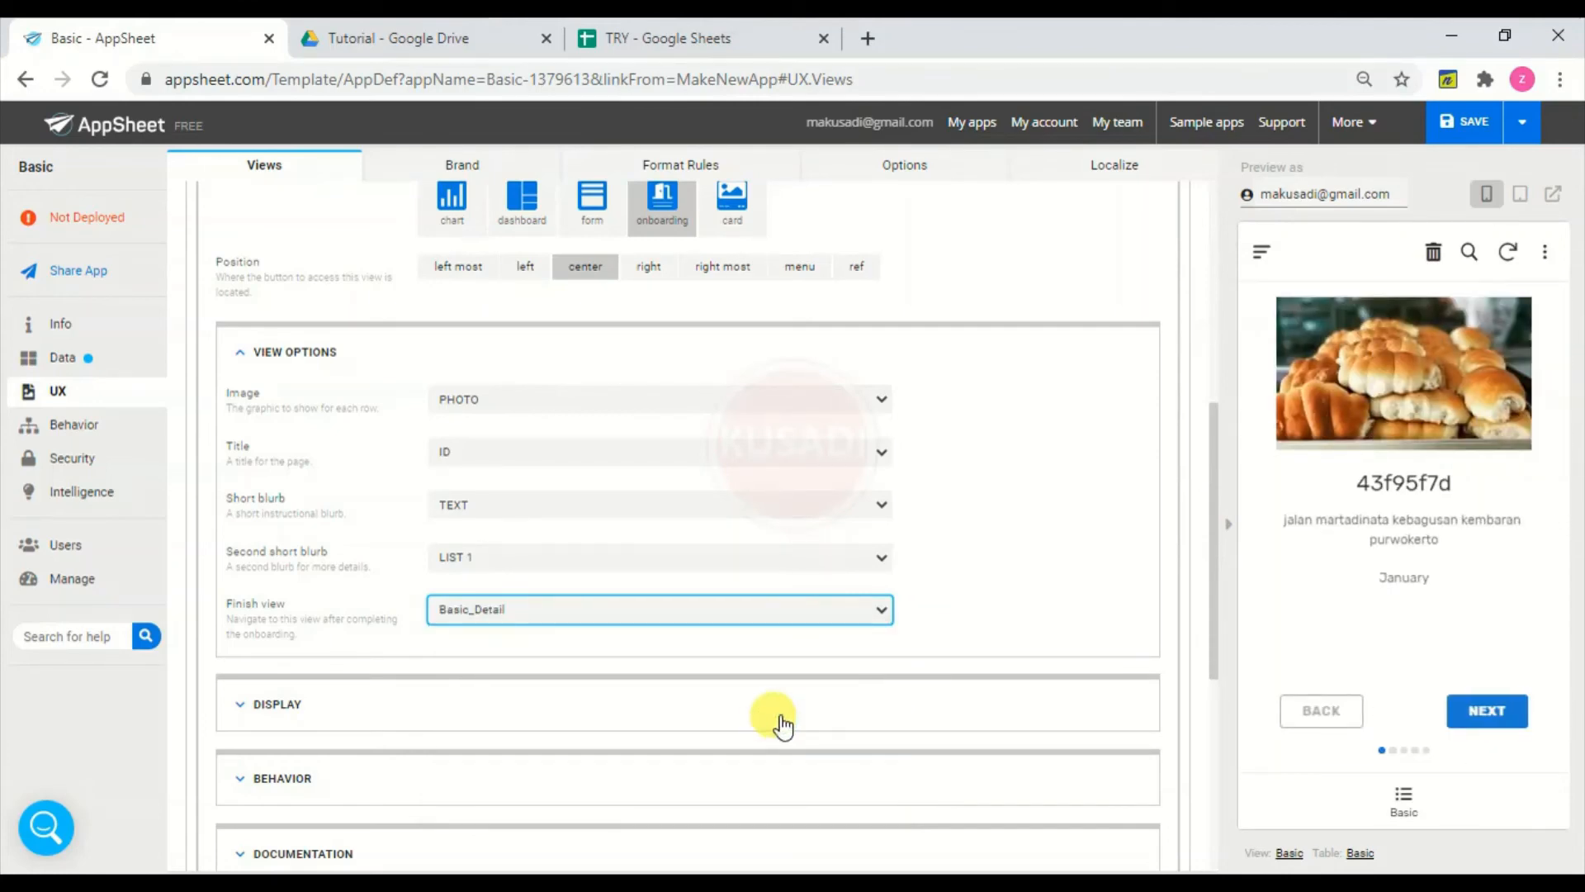
{"action": "left_click", "coordinate": [1324, 717]}
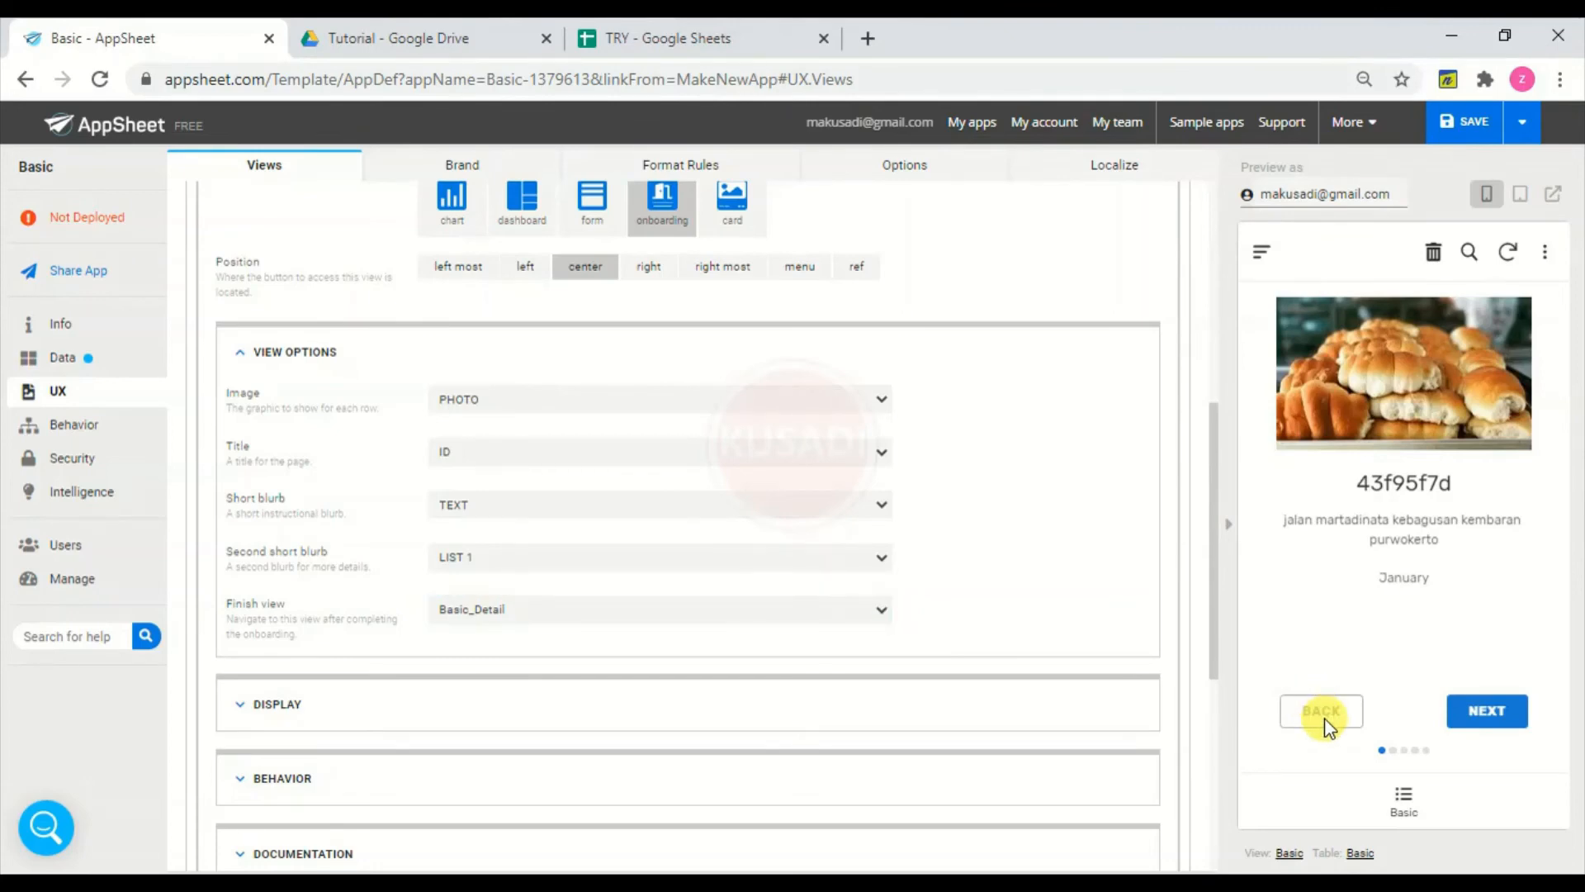
{"action": "left_click", "coordinate": [1491, 723]}
{"action": "left_click", "coordinate": [1490, 718]}
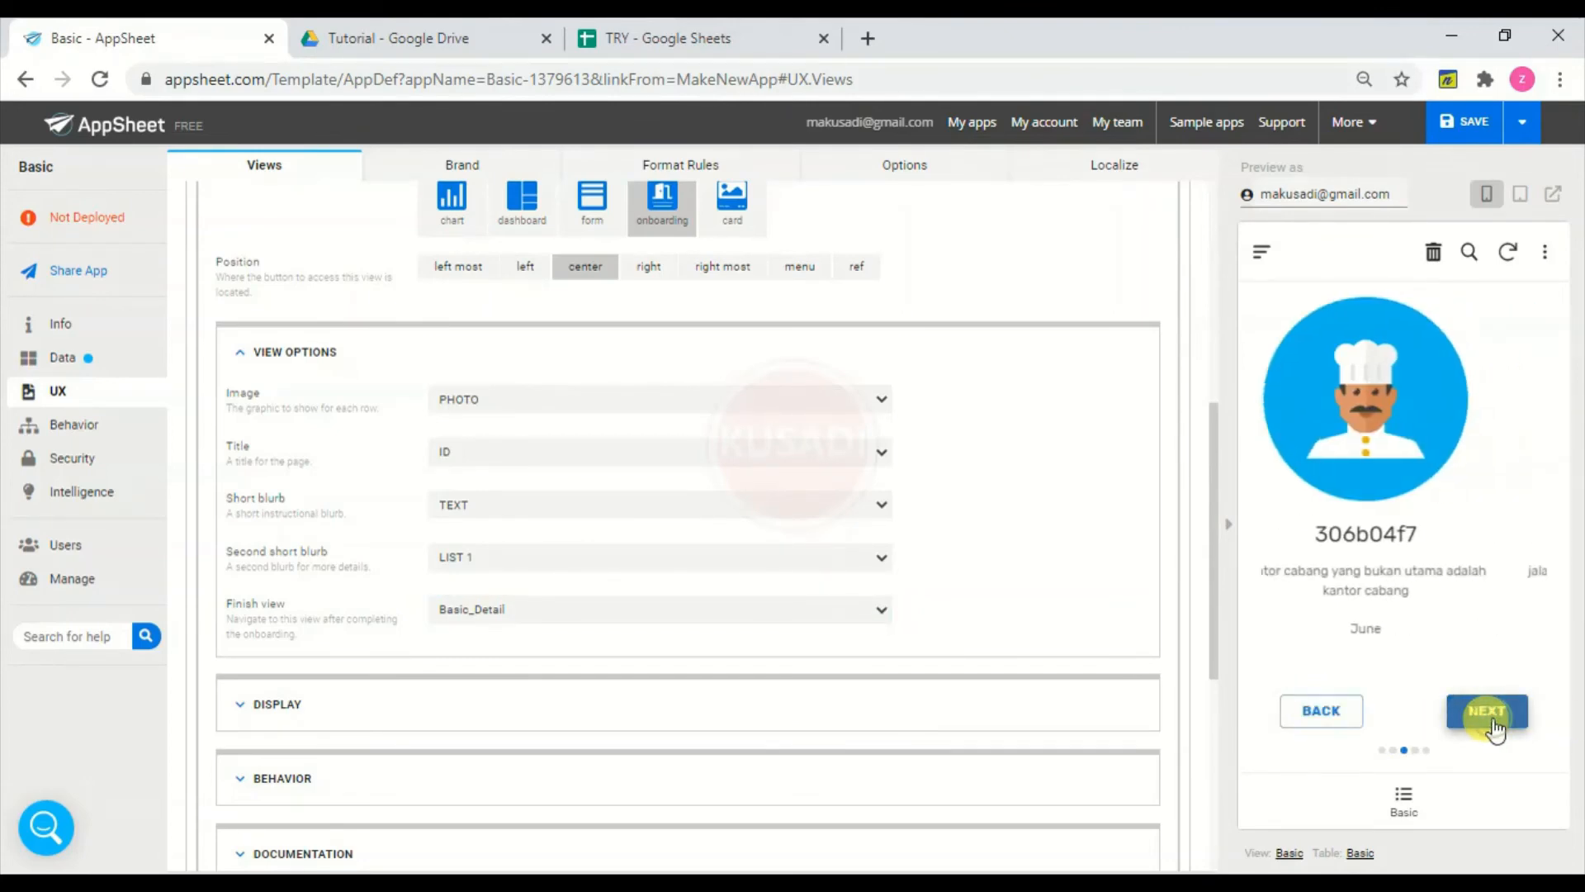
{"action": "left_click", "coordinate": [1490, 718]}
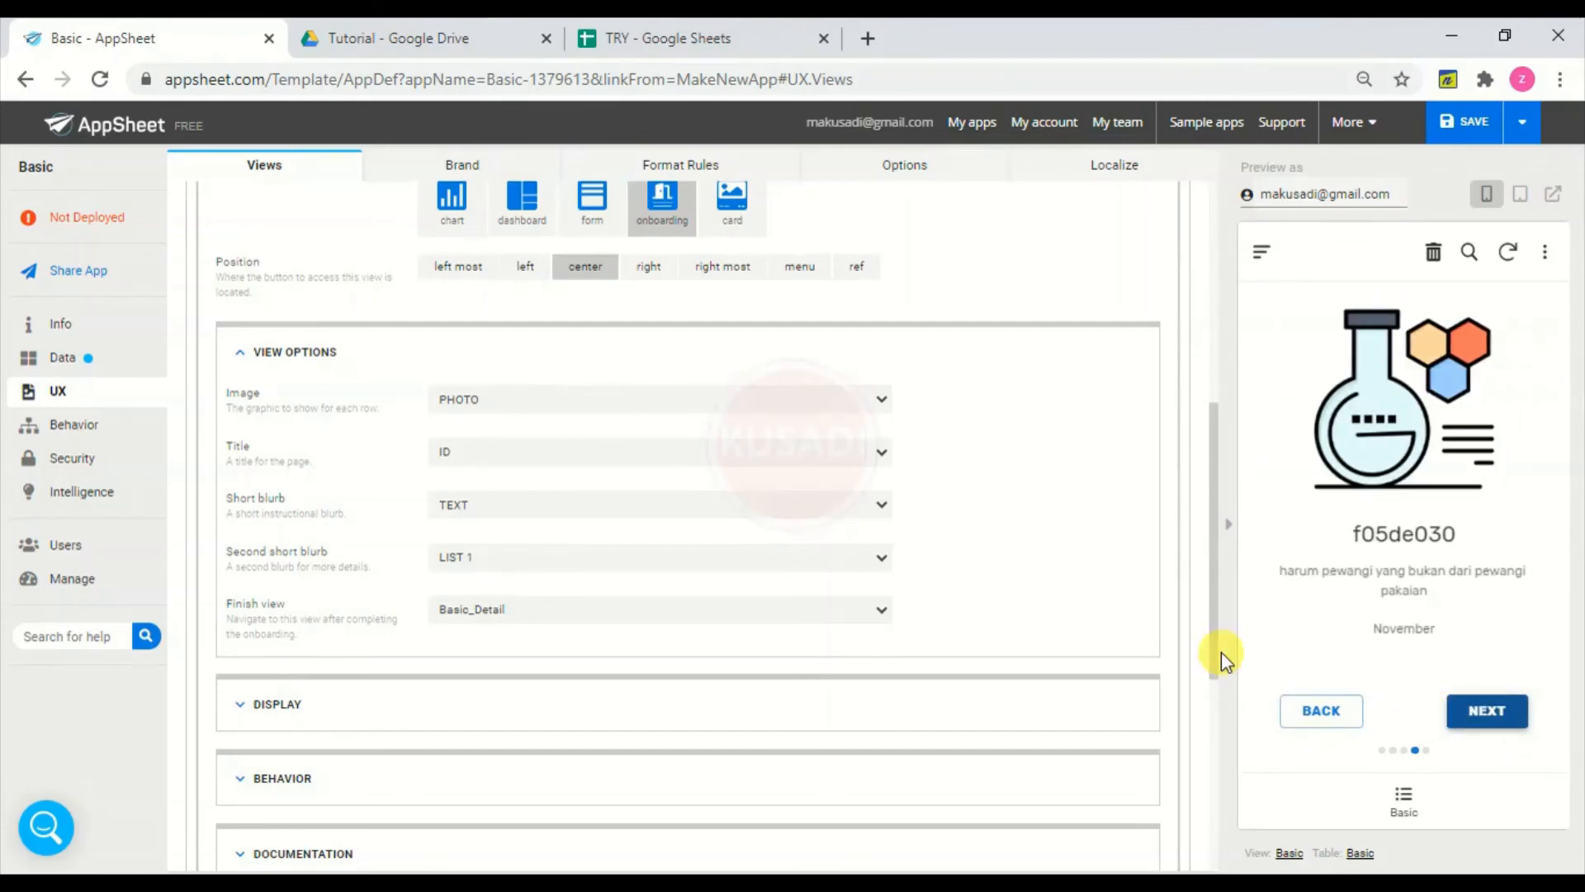
- Change the Basic view's type to card and choose the backdrop layout
{"action": "left_click", "coordinate": [744, 206]}
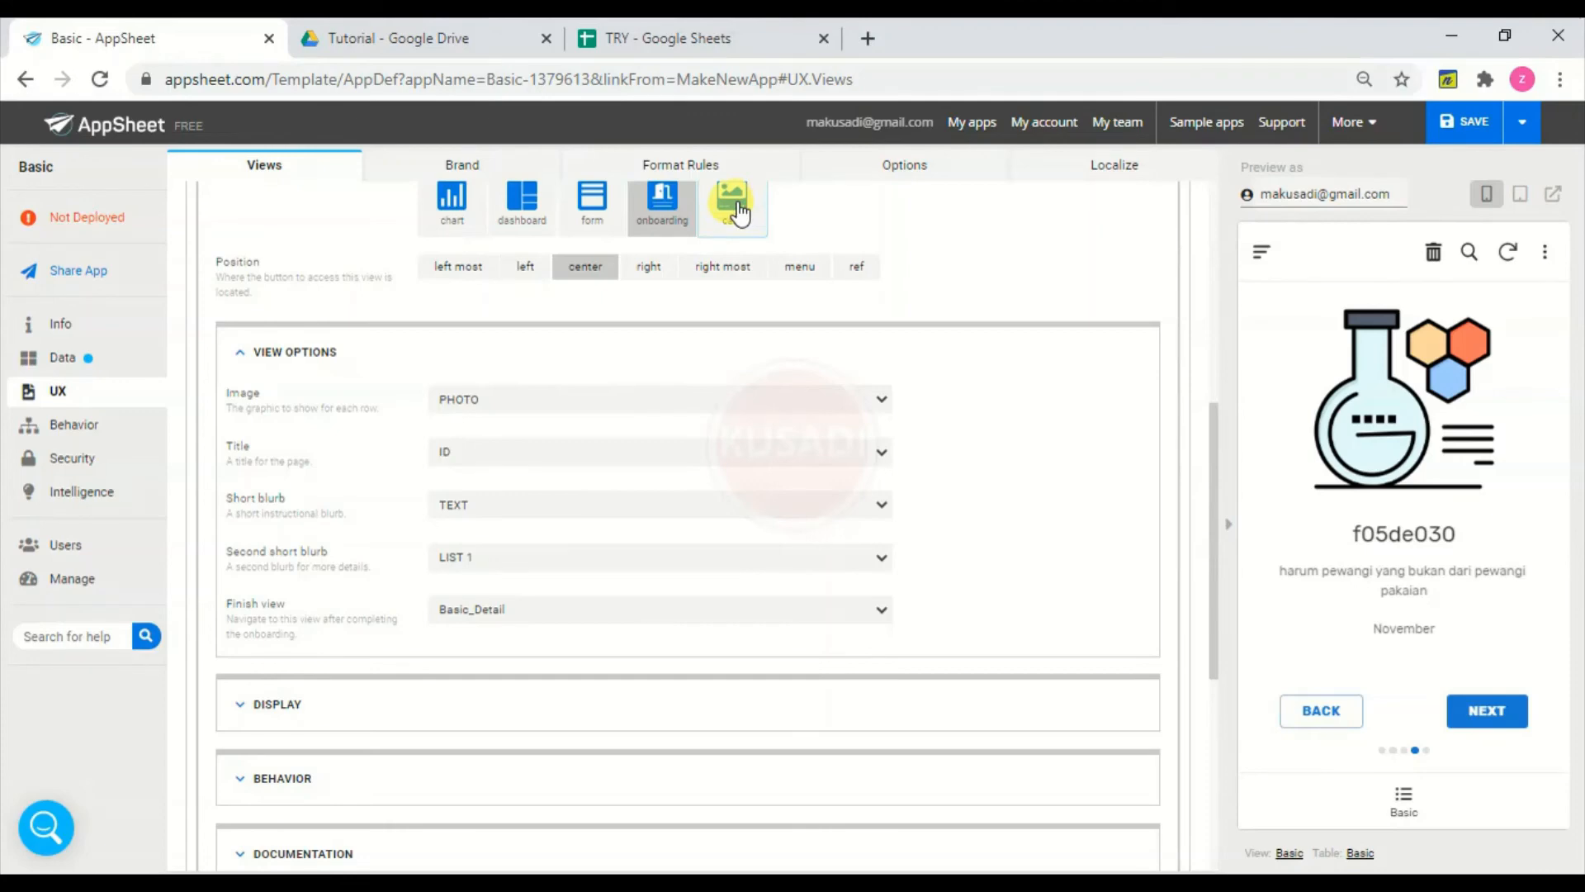
{"action": "left_click", "coordinate": [740, 213]}
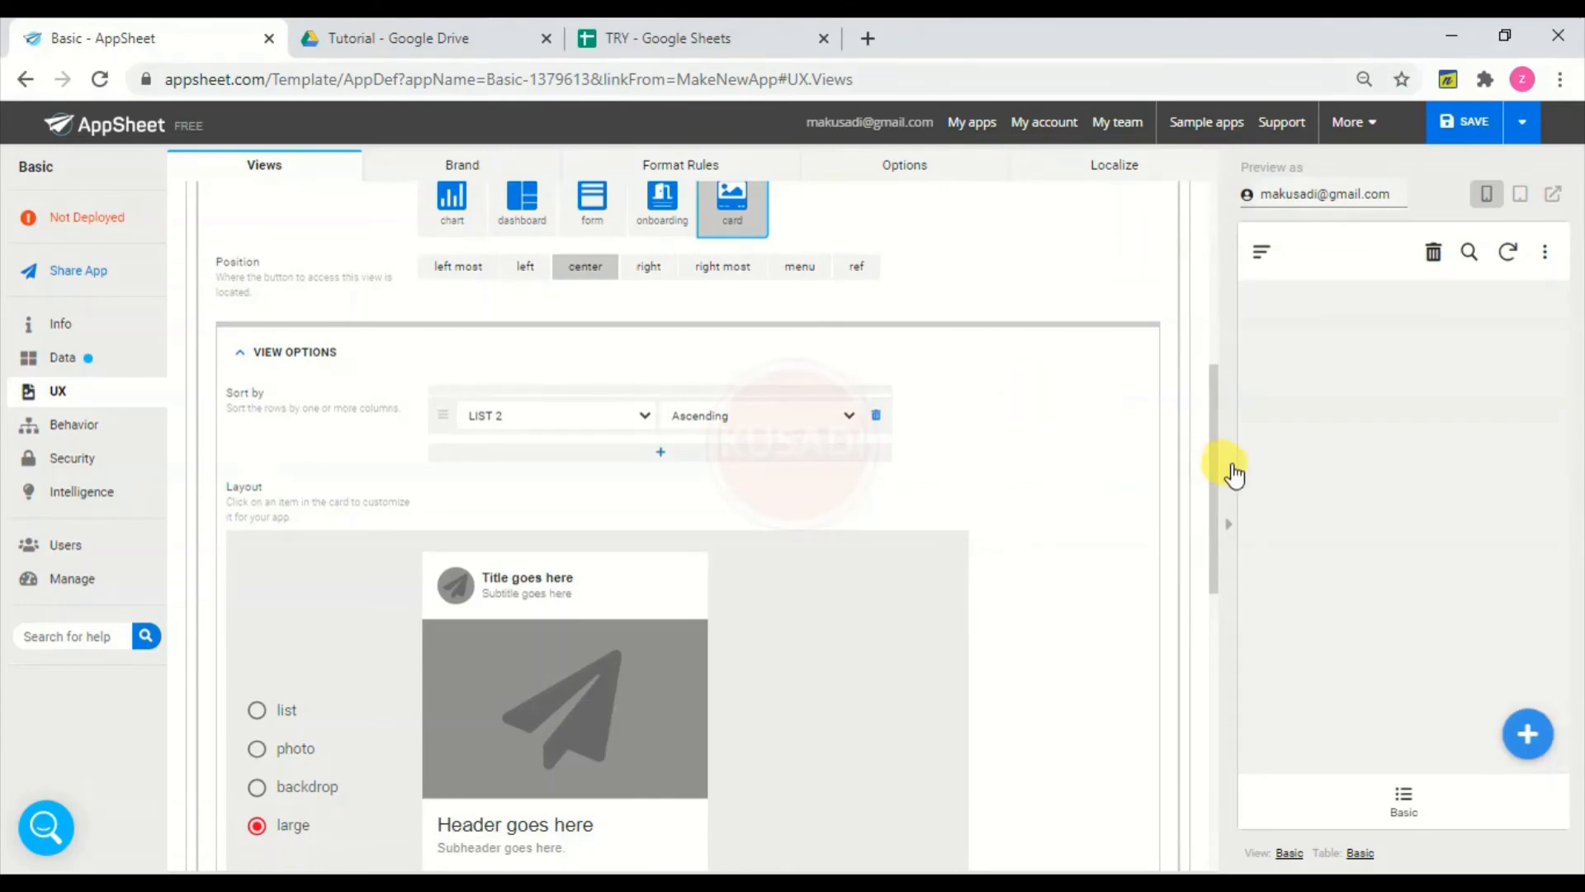
{"action": "left_click_drag", "start_coordinate": [1214, 463], "coordinate": [1220, 582]}
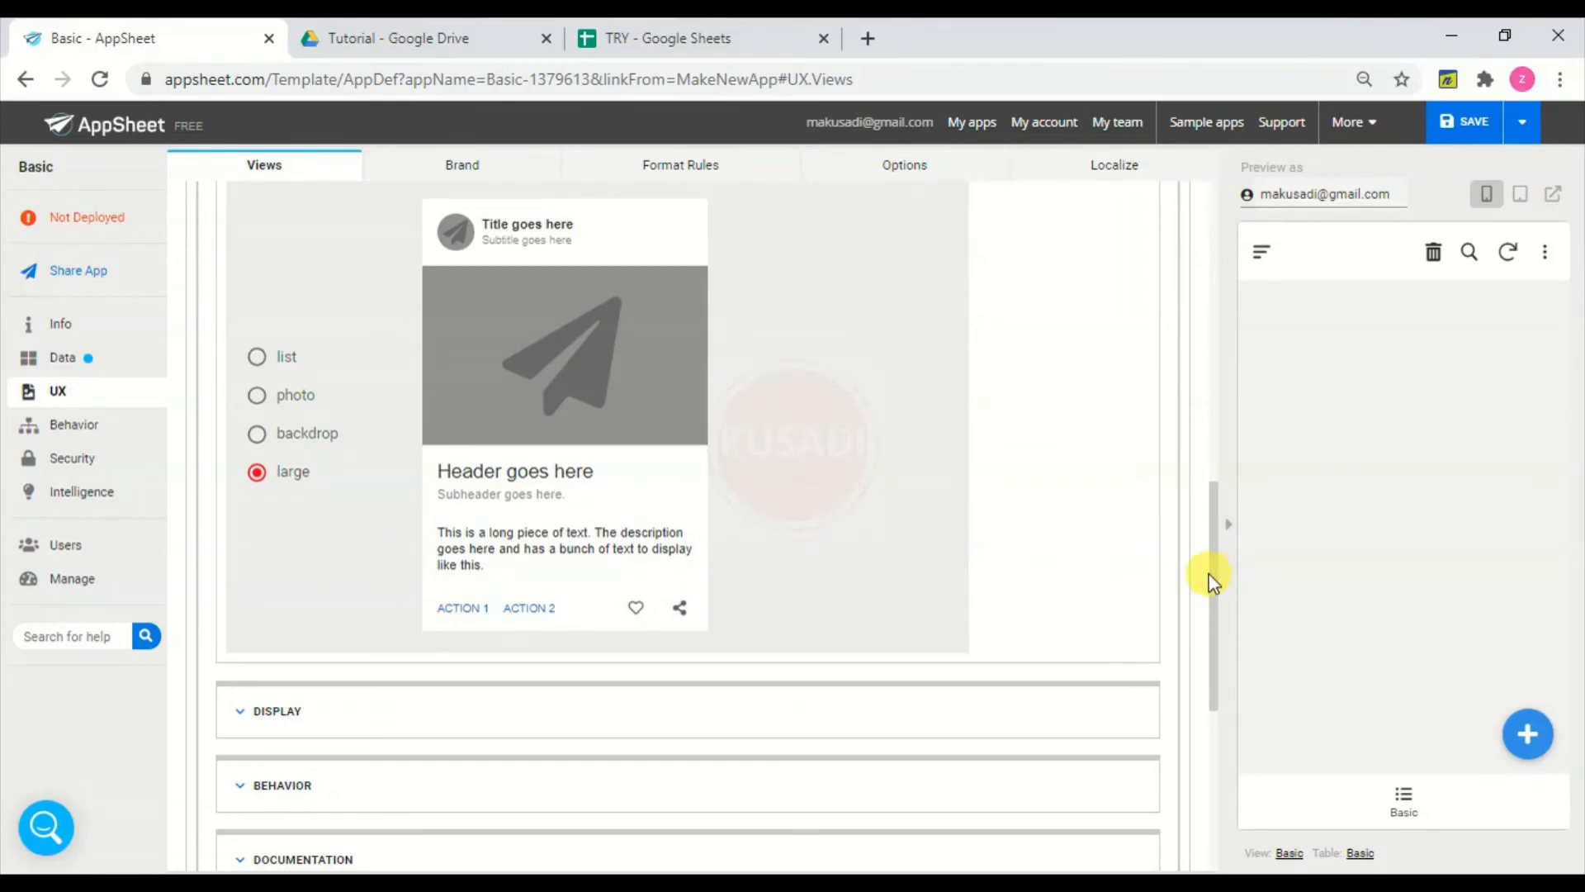
{"action": "left_click", "coordinate": [259, 440]}
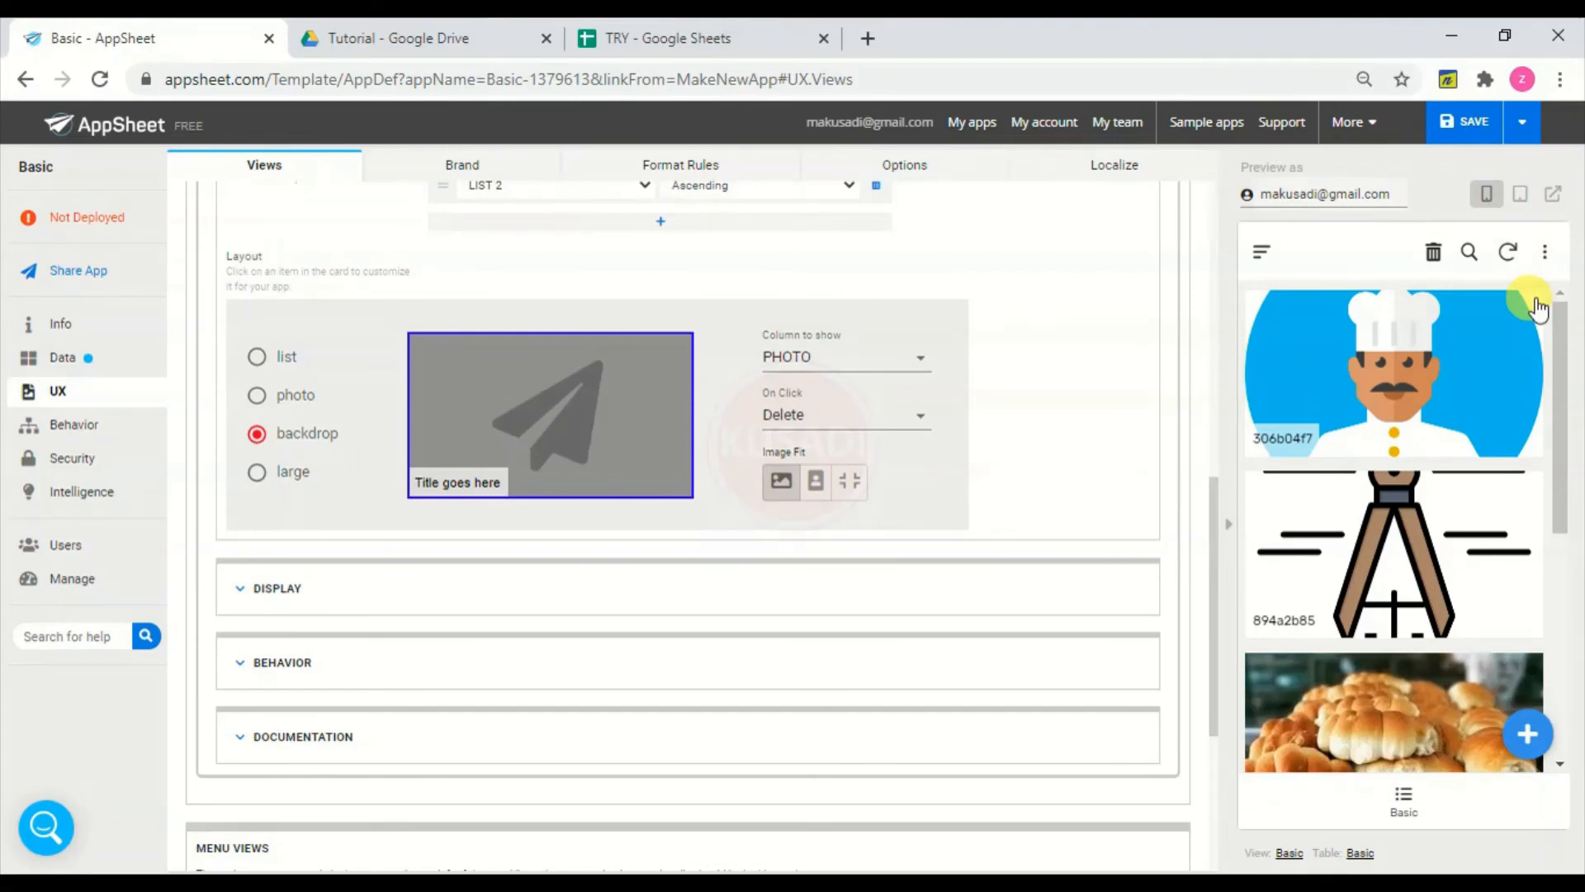
- Try None as the backdrop card's column to show, then set it back to PHOTO
{"action": "left_click", "coordinate": [876, 368]}
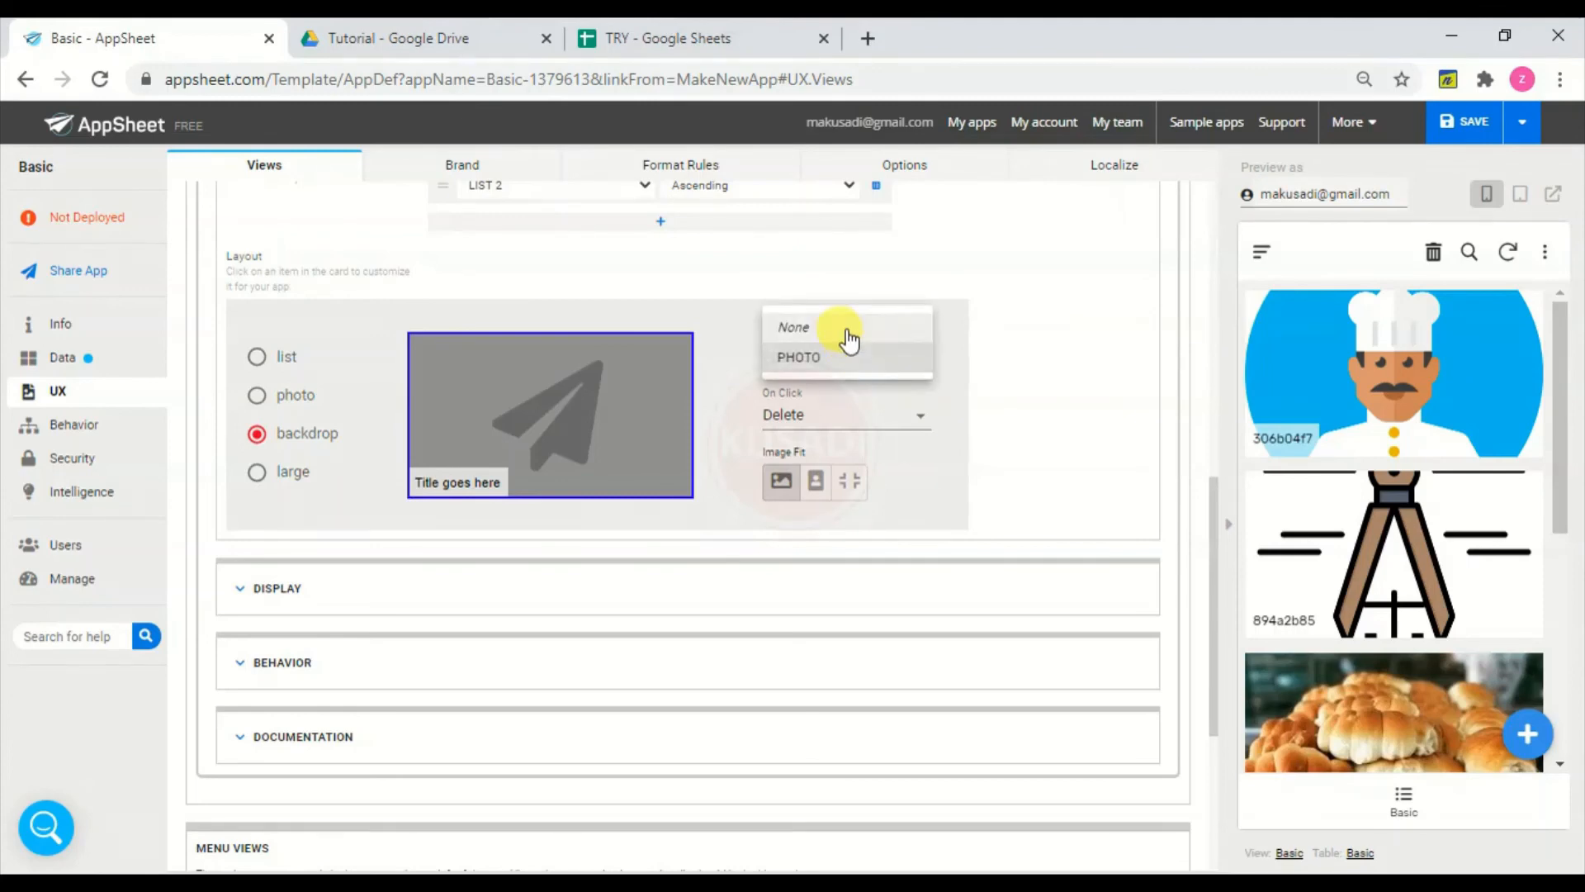
{"action": "left_click", "coordinate": [848, 331]}
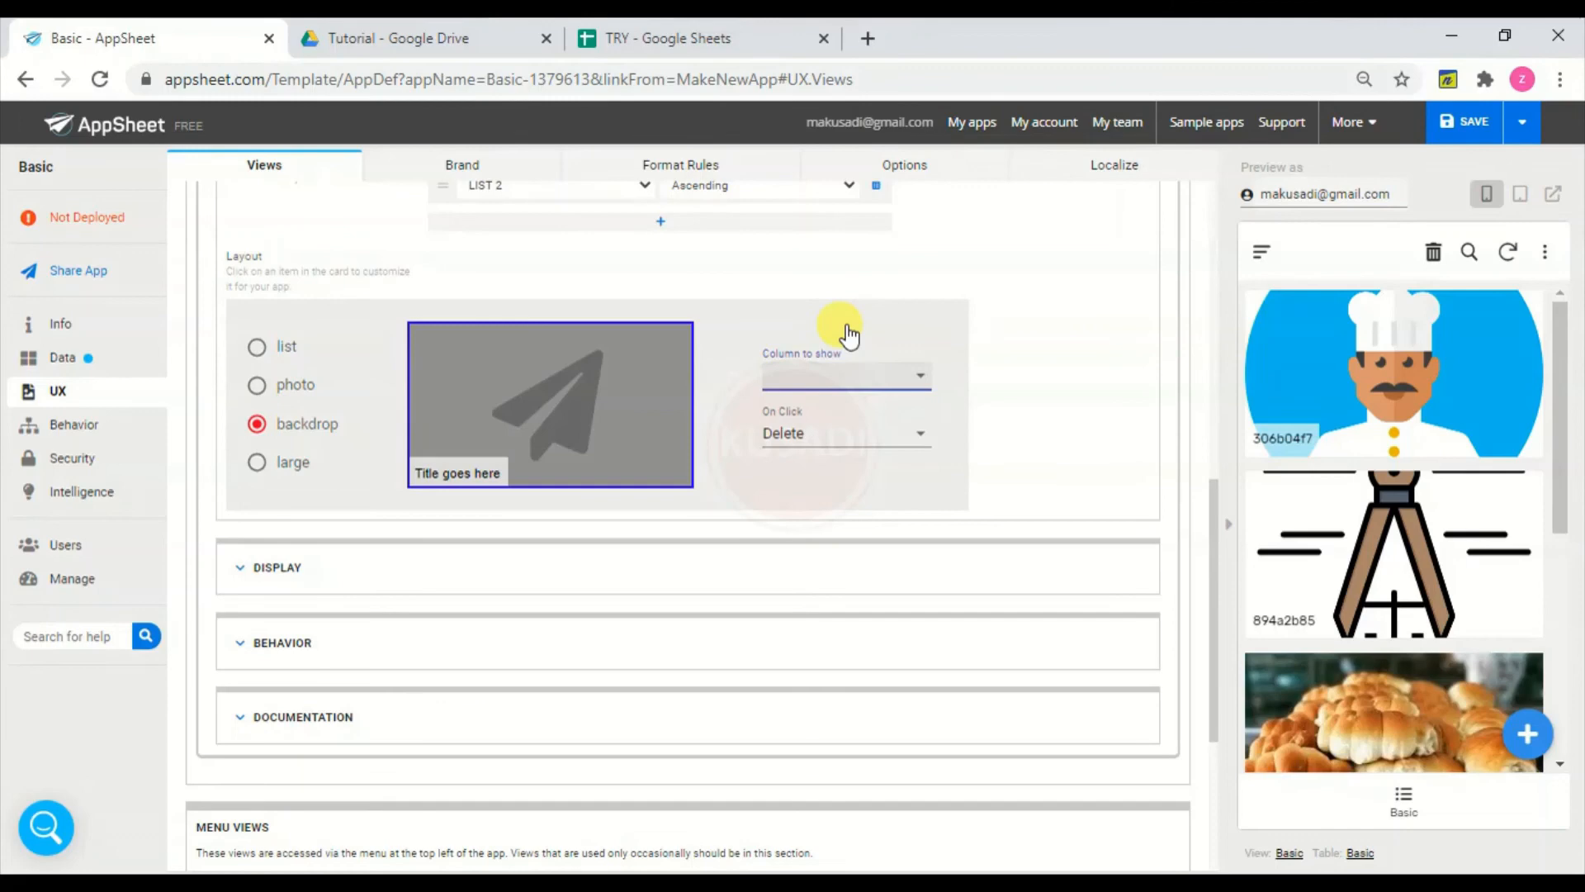
{"action": "left_click", "coordinate": [882, 380]}
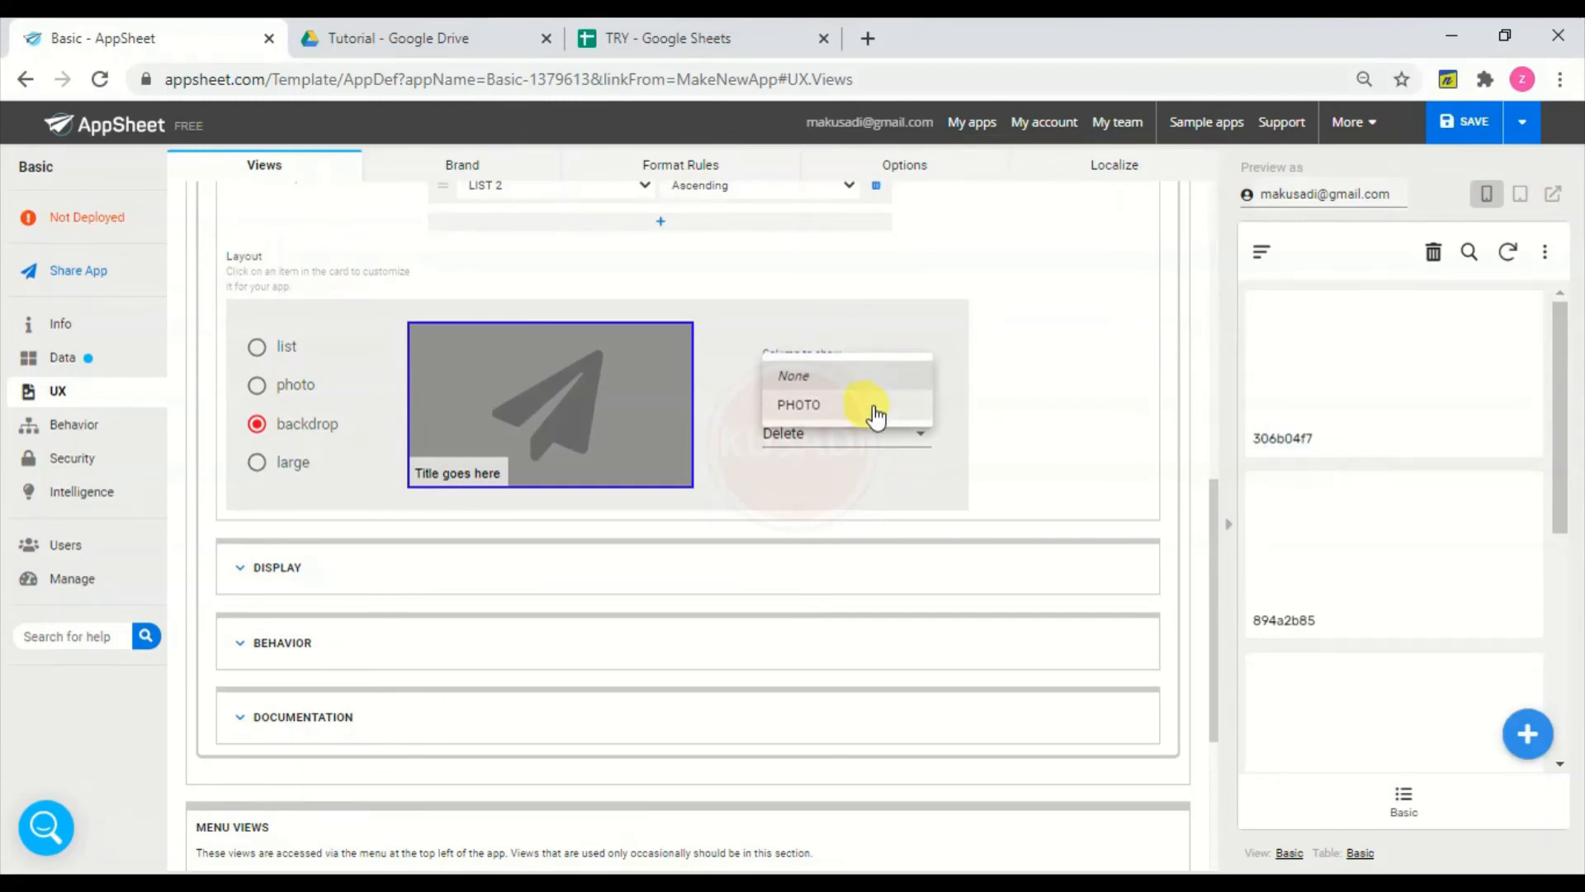
{"action": "left_click", "coordinate": [876, 413]}
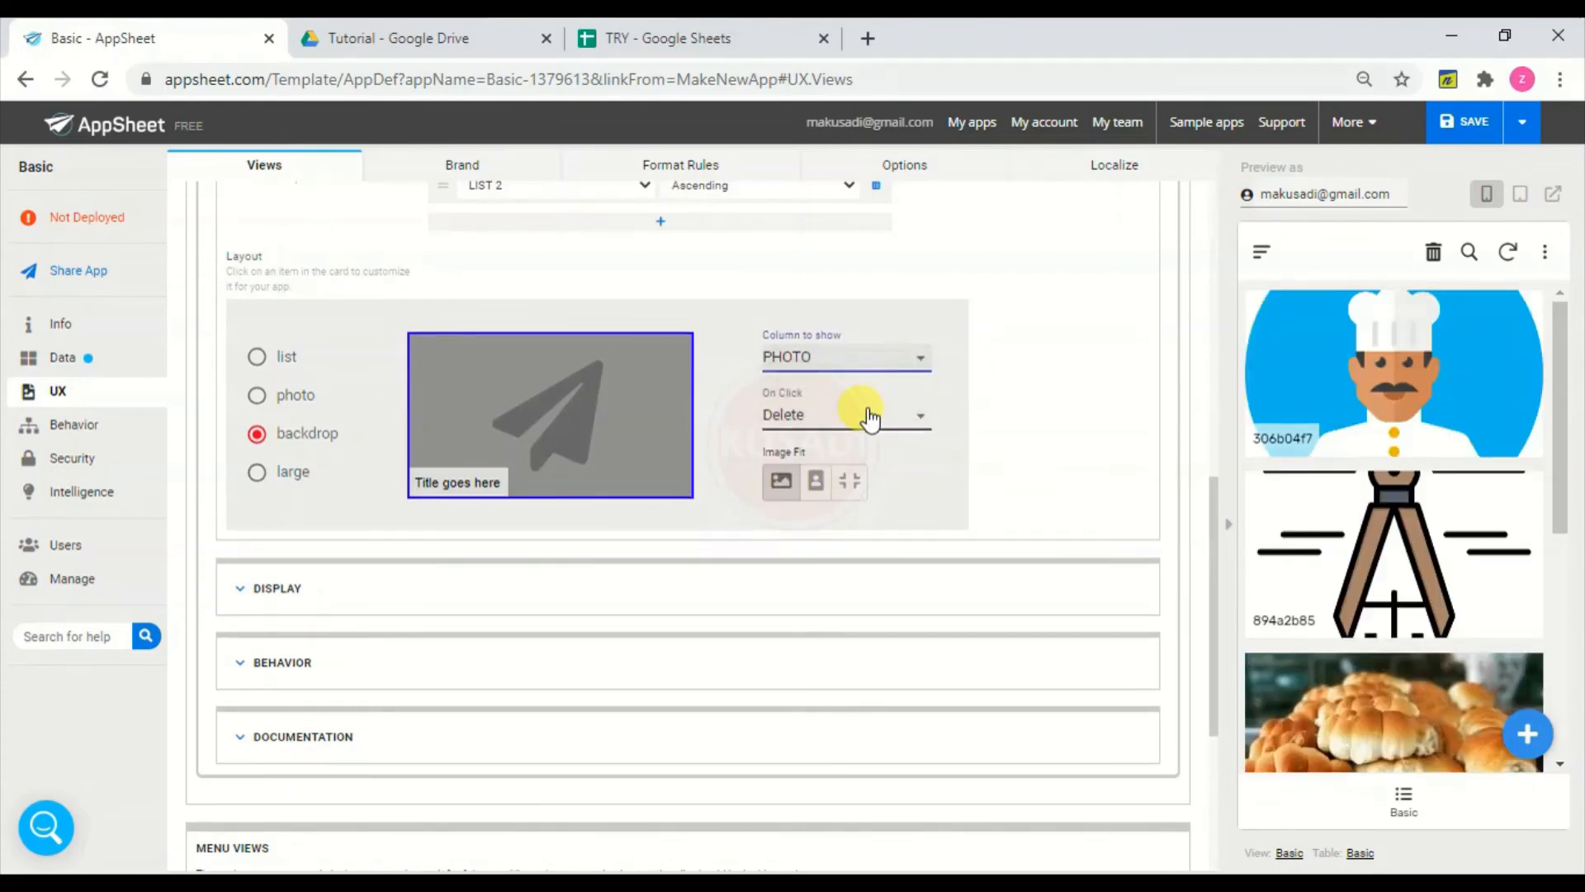
- Compare the three image fit options for the backdrop card in the preview and set the fit to contain
{"action": "left_click", "coordinate": [815, 482]}
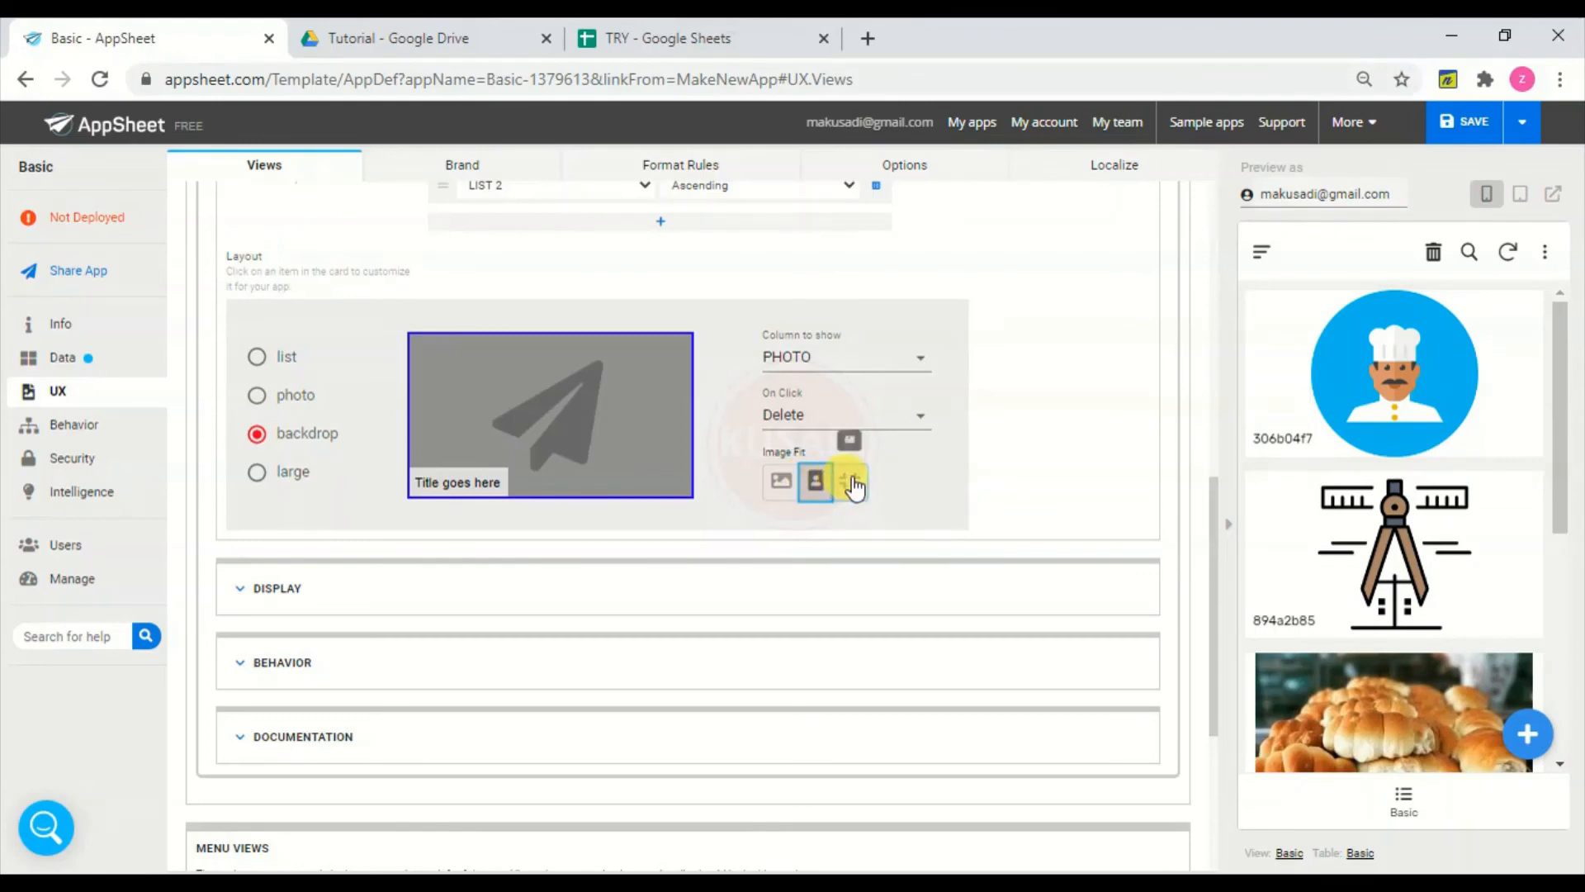
{"action": "left_click", "coordinate": [853, 485]}
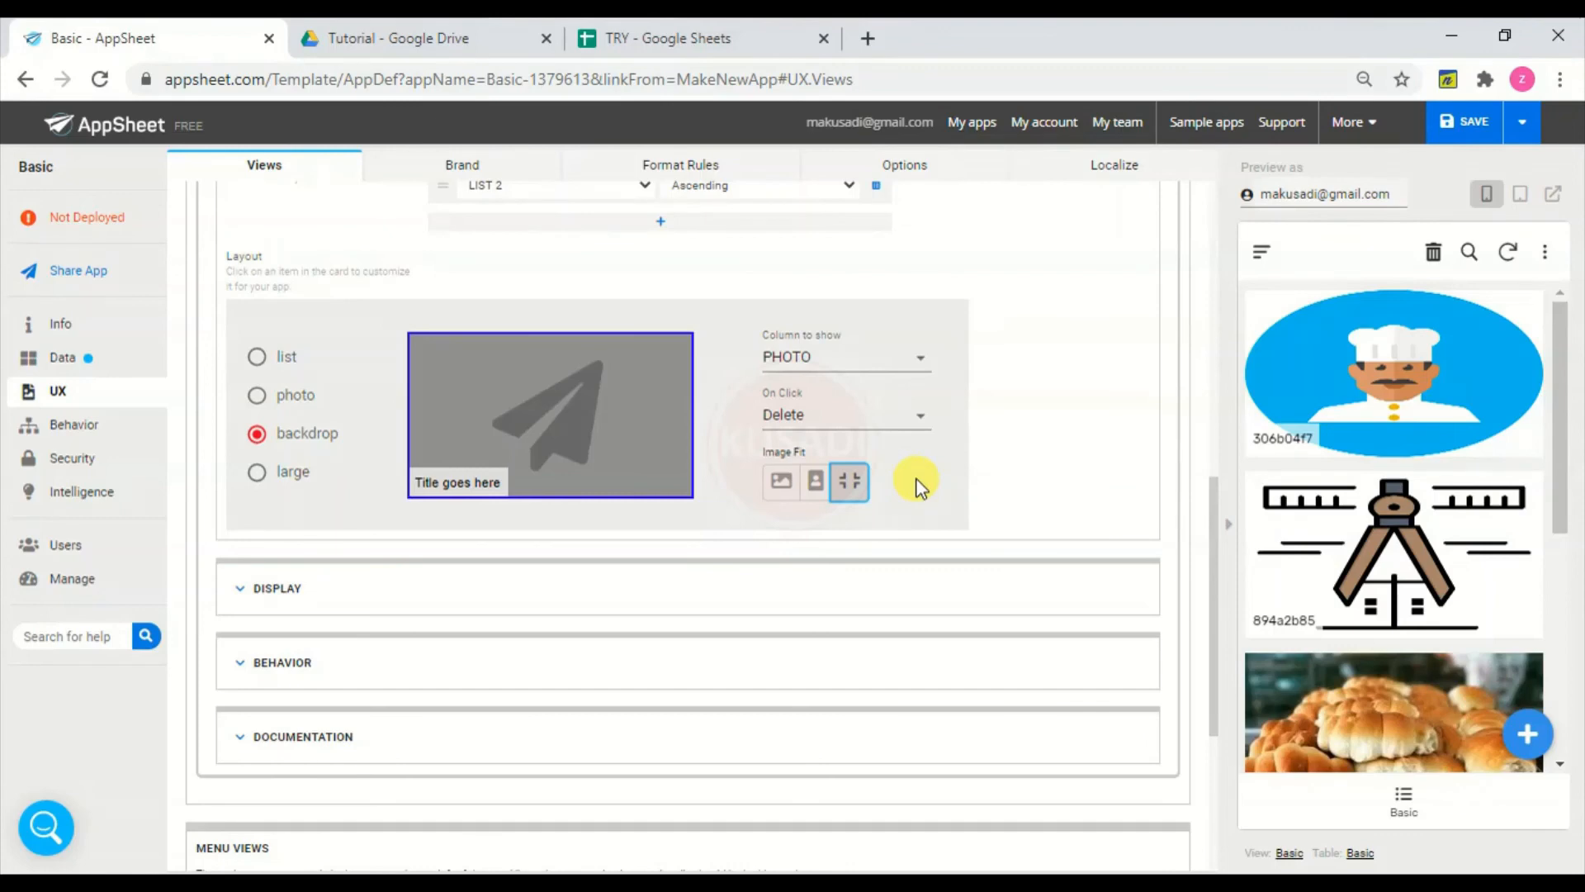
{"action": "left_click", "coordinate": [784, 485]}
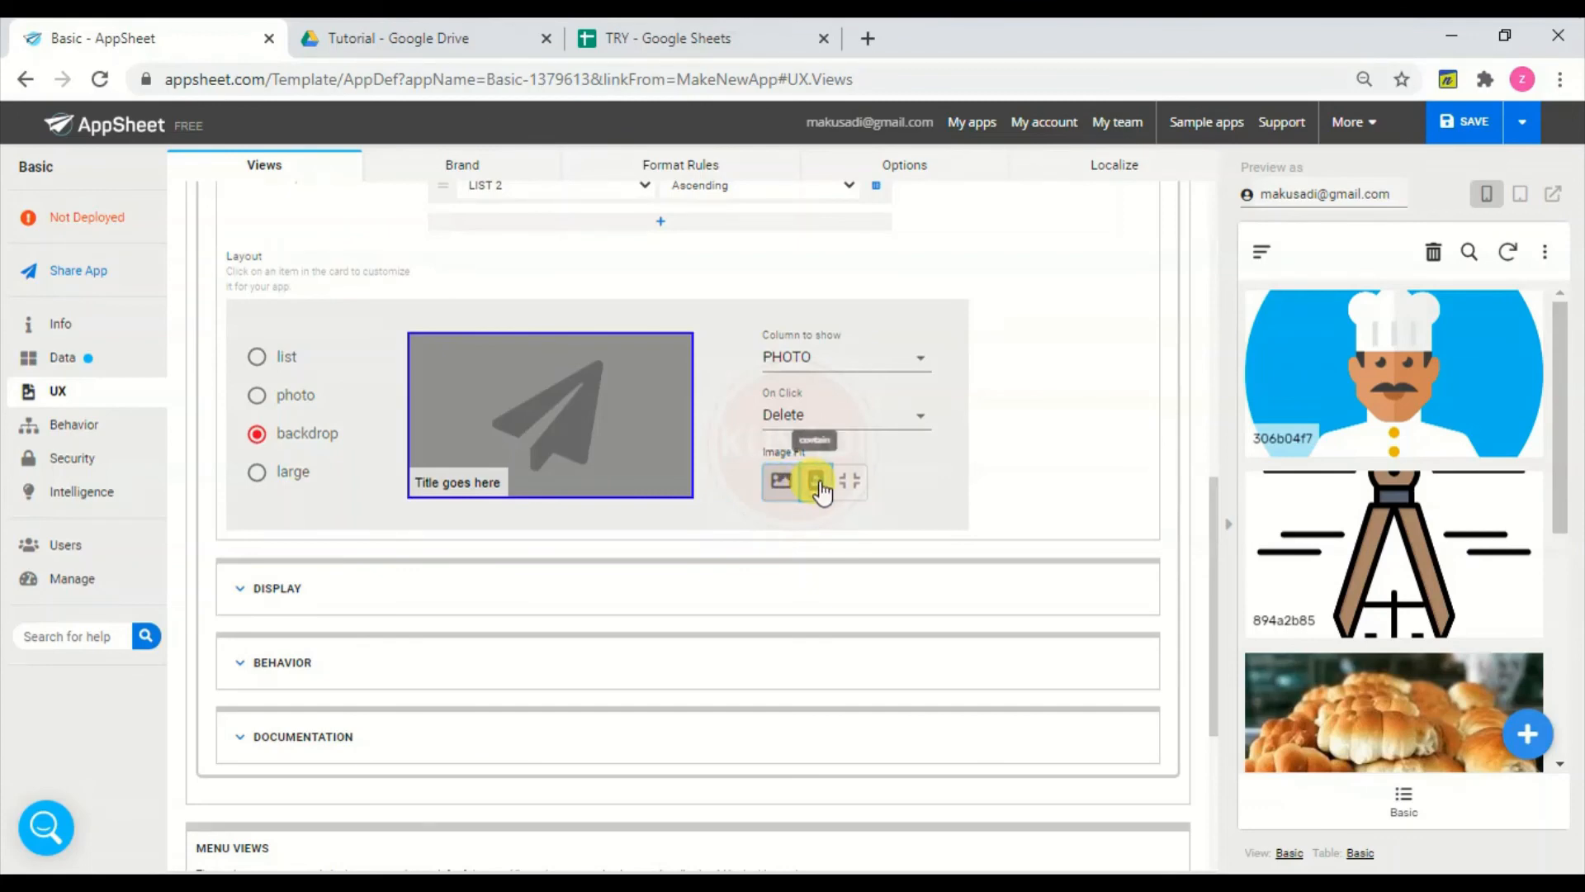
{"action": "left_click", "coordinate": [821, 489]}
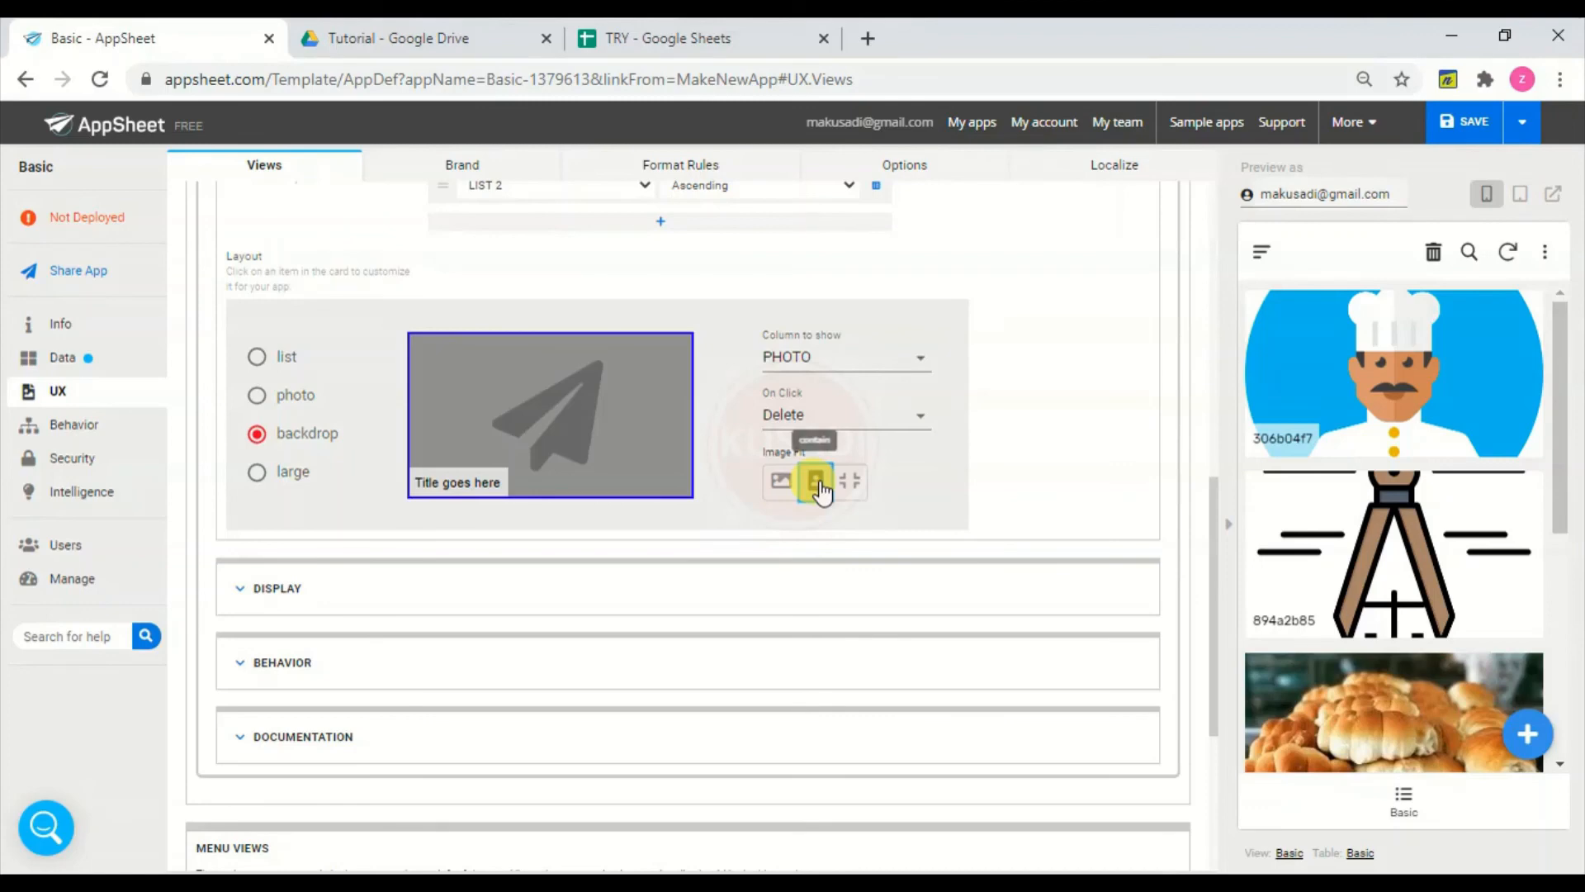
- Try the photo card layout with Go to details as its On Click action, opening the June entry in the preview and returning to the list
{"action": "left_click", "coordinate": [258, 396]}
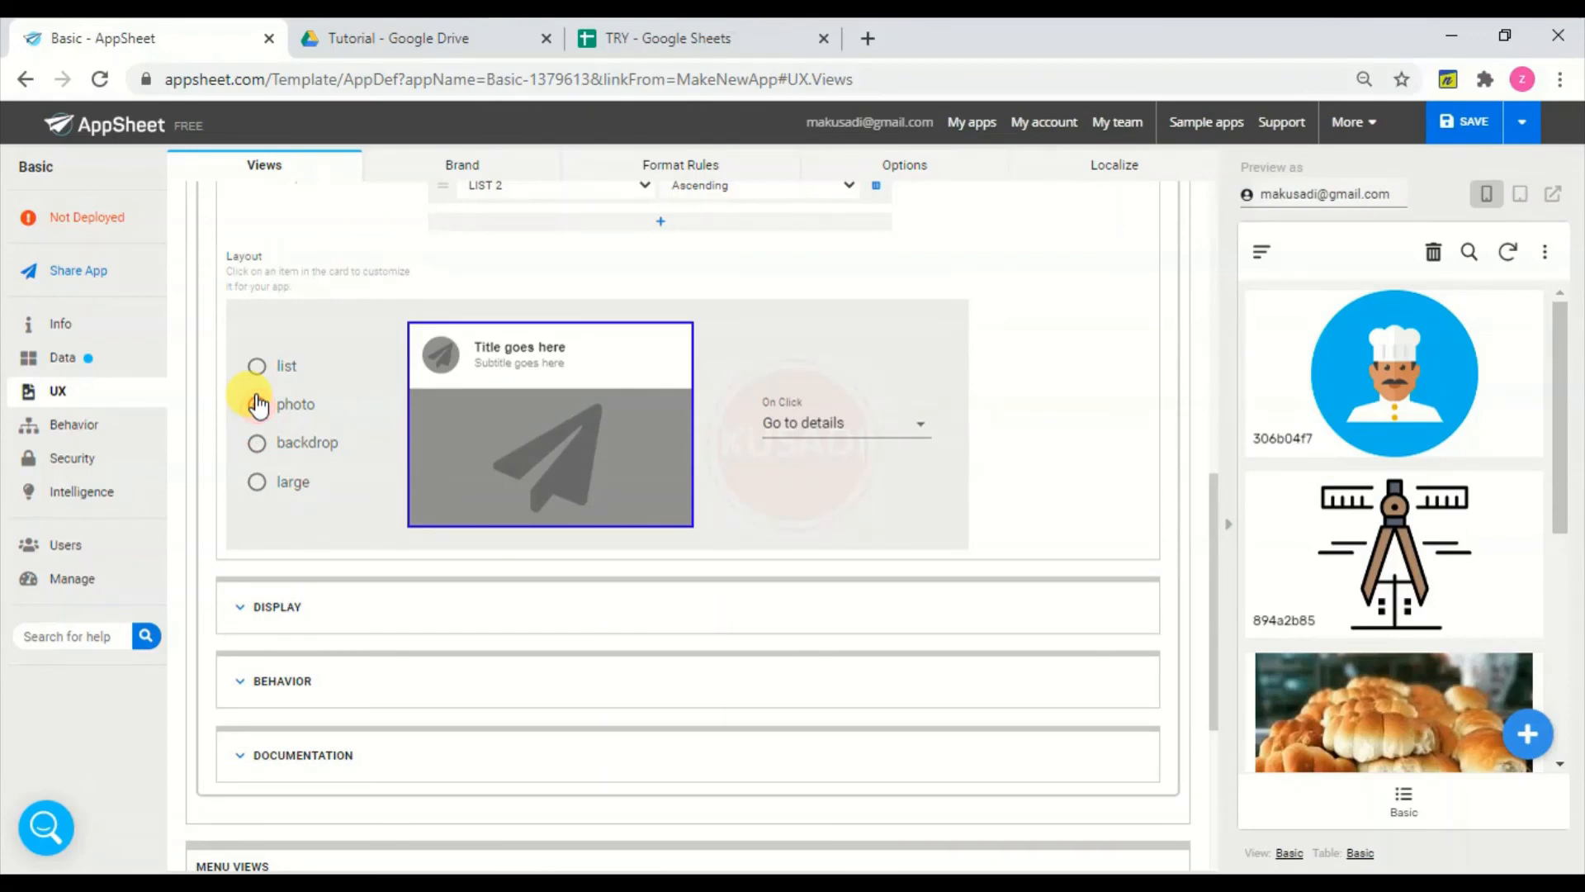
{"action": "left_click", "coordinate": [257, 404]}
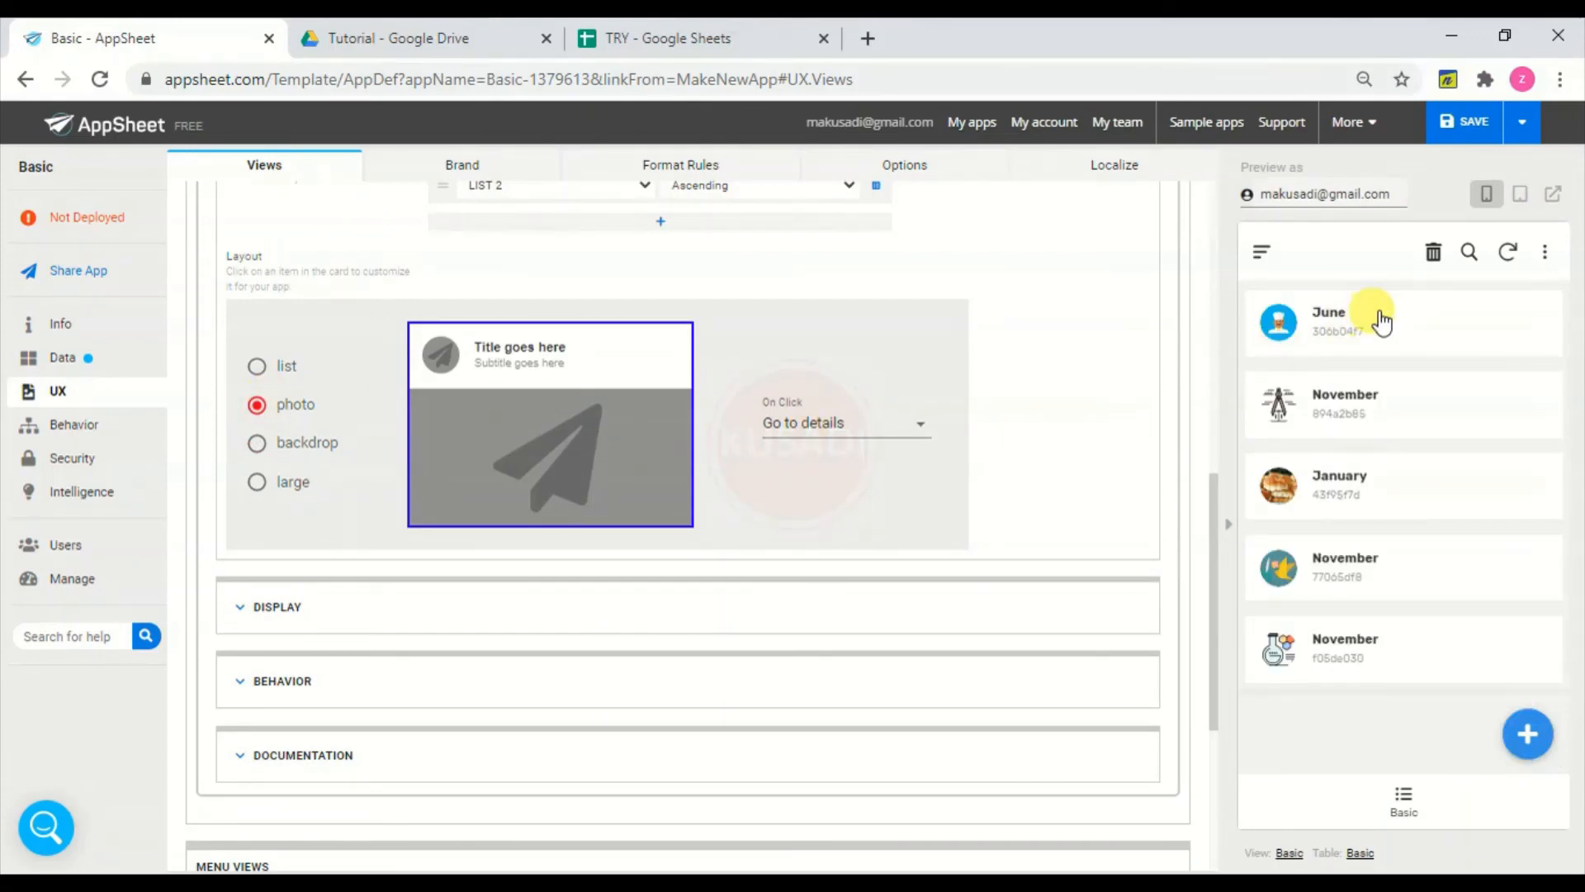
{"action": "left_click", "coordinate": [895, 421]}
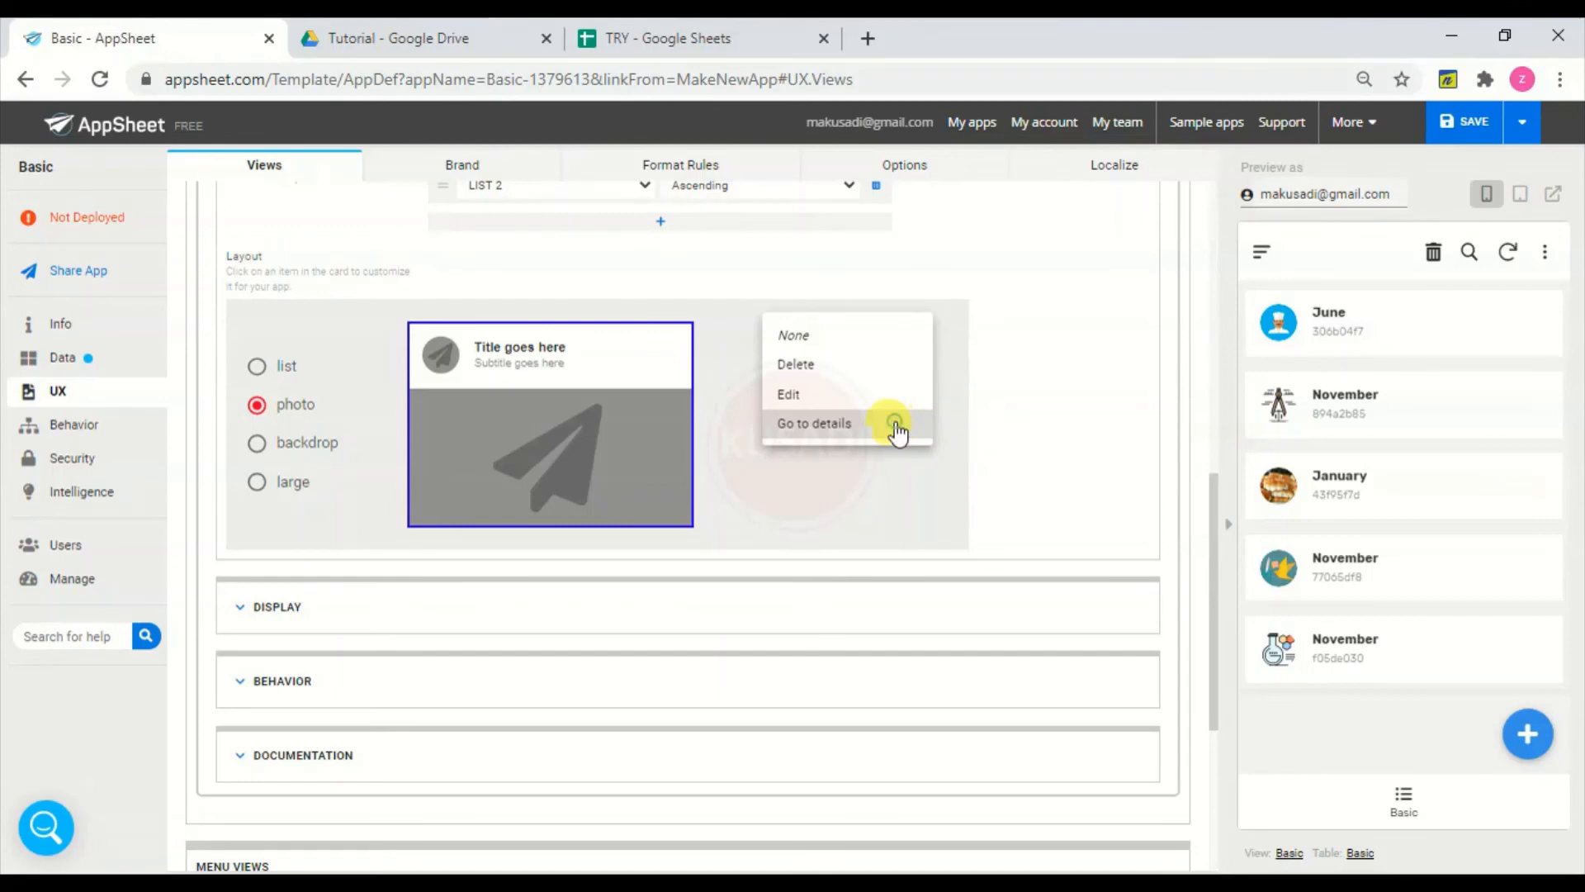
{"action": "left_click", "coordinate": [900, 425]}
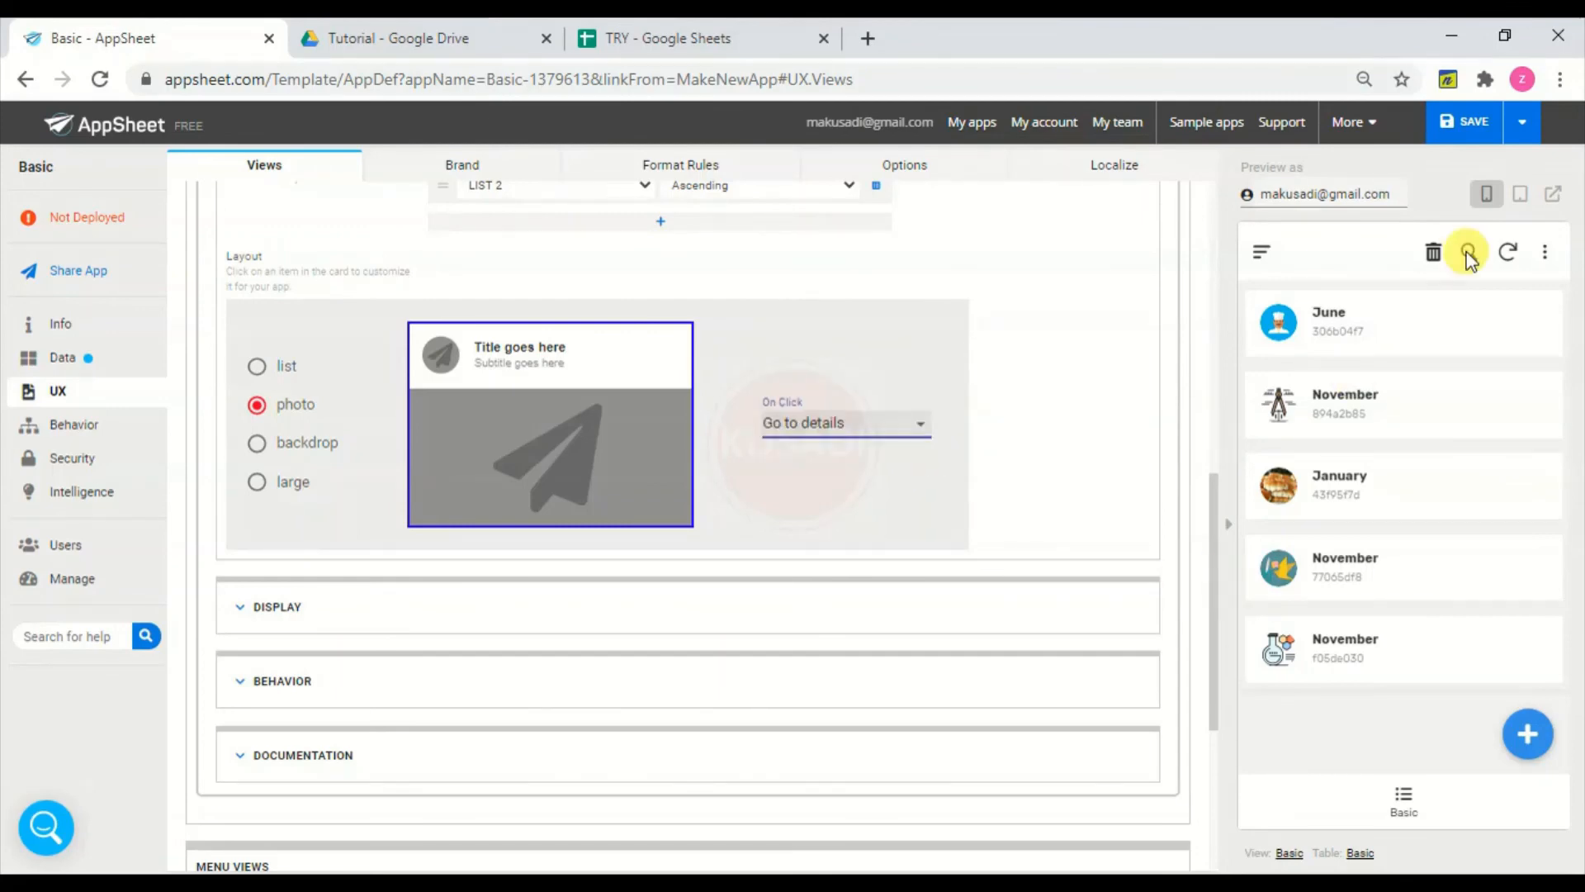
{"action": "left_click", "coordinate": [1440, 324]}
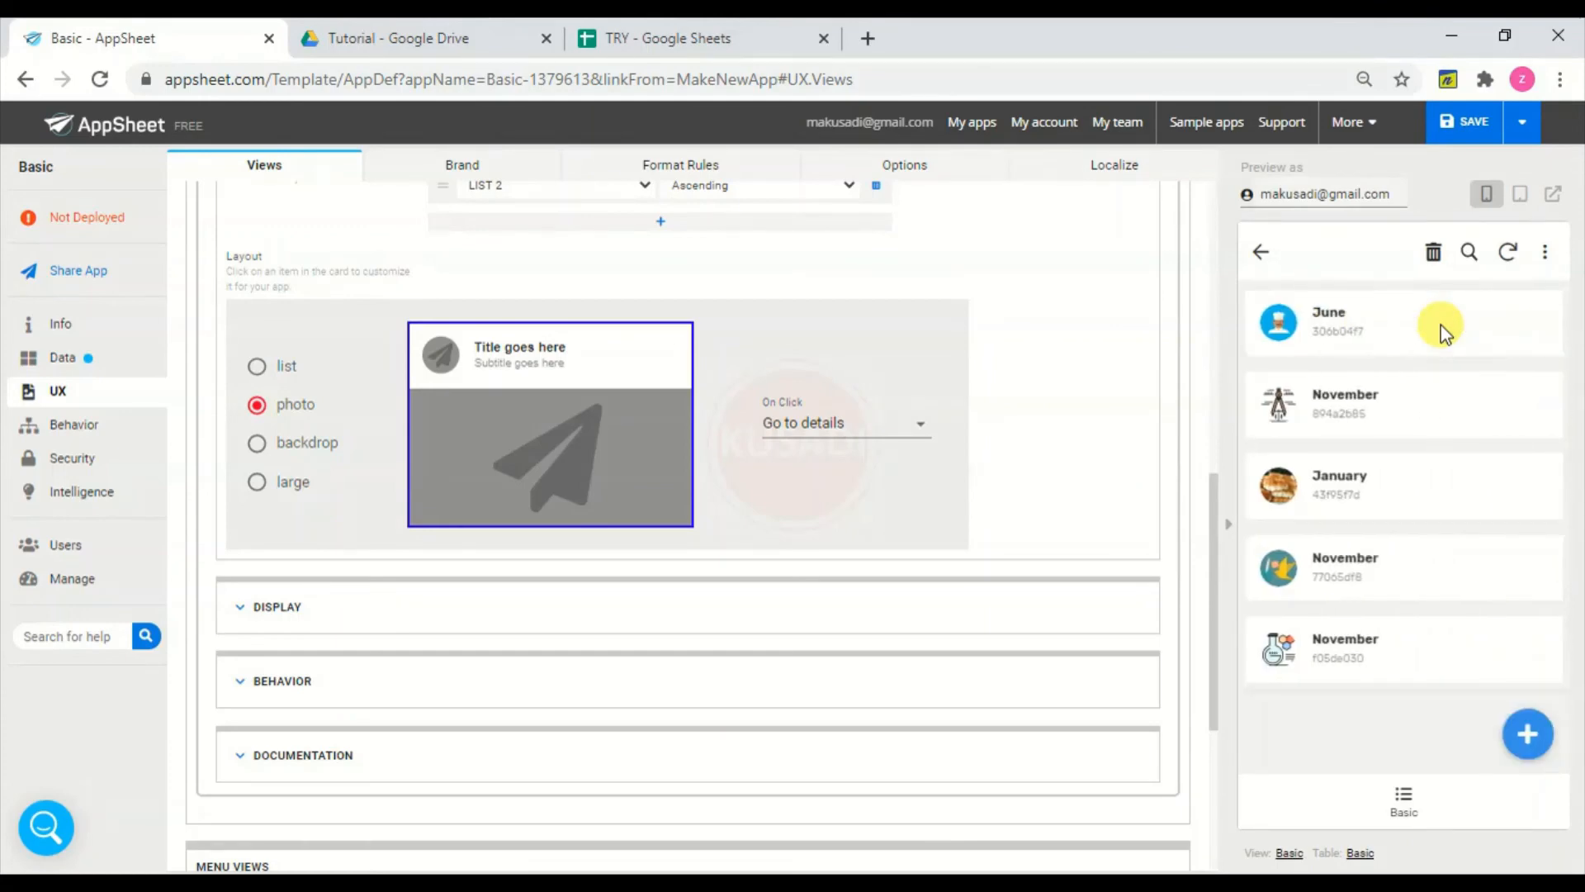
{"action": "left_click", "coordinate": [1370, 322]}
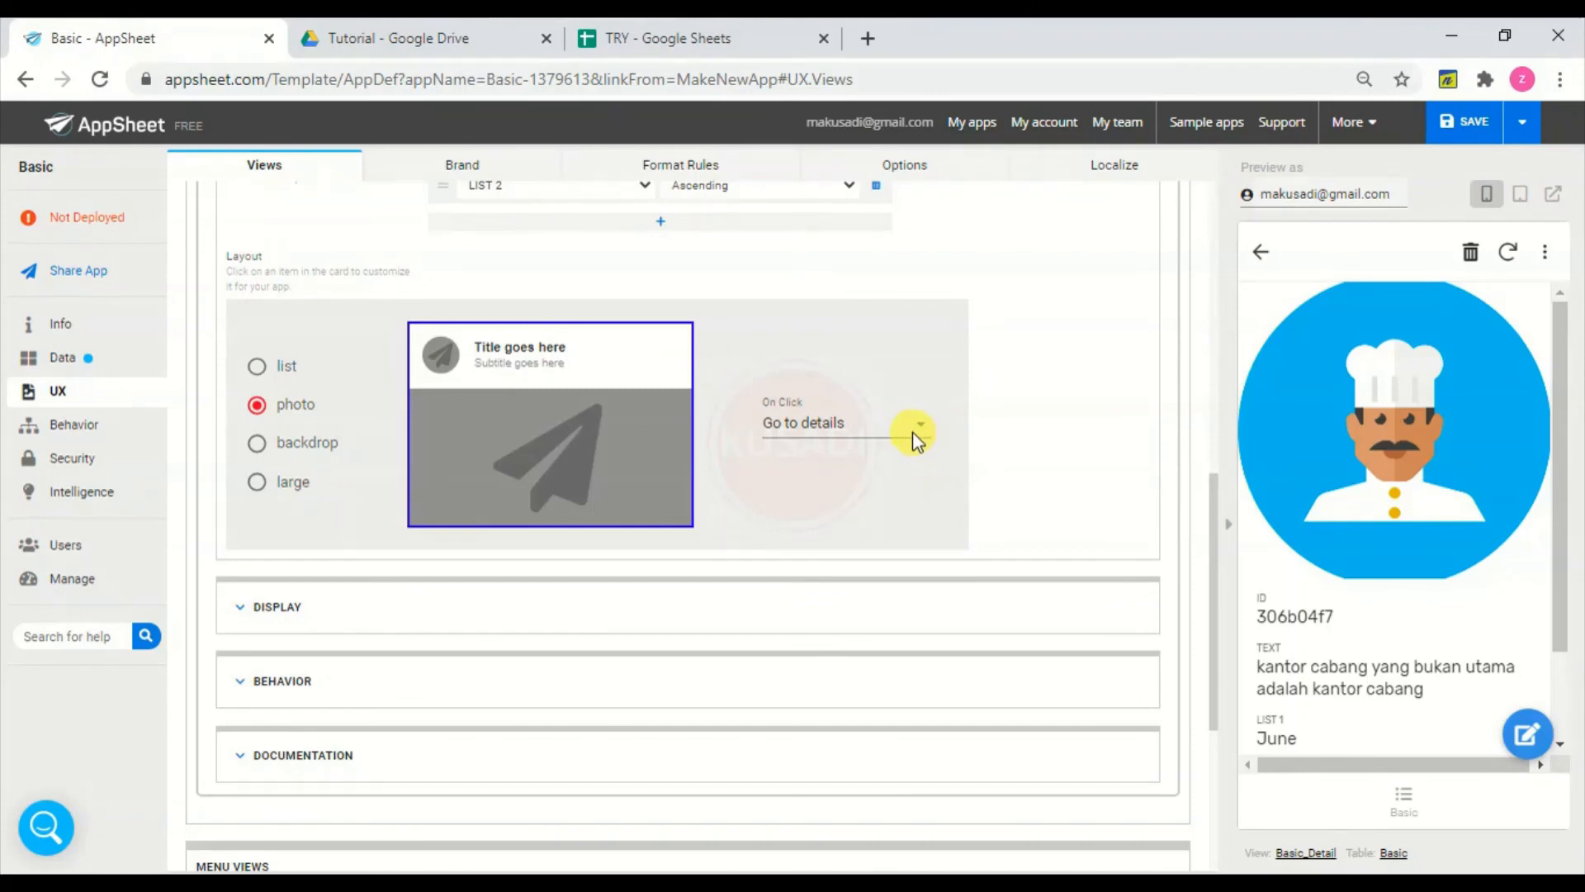
{"action": "left_click", "coordinate": [1260, 253]}
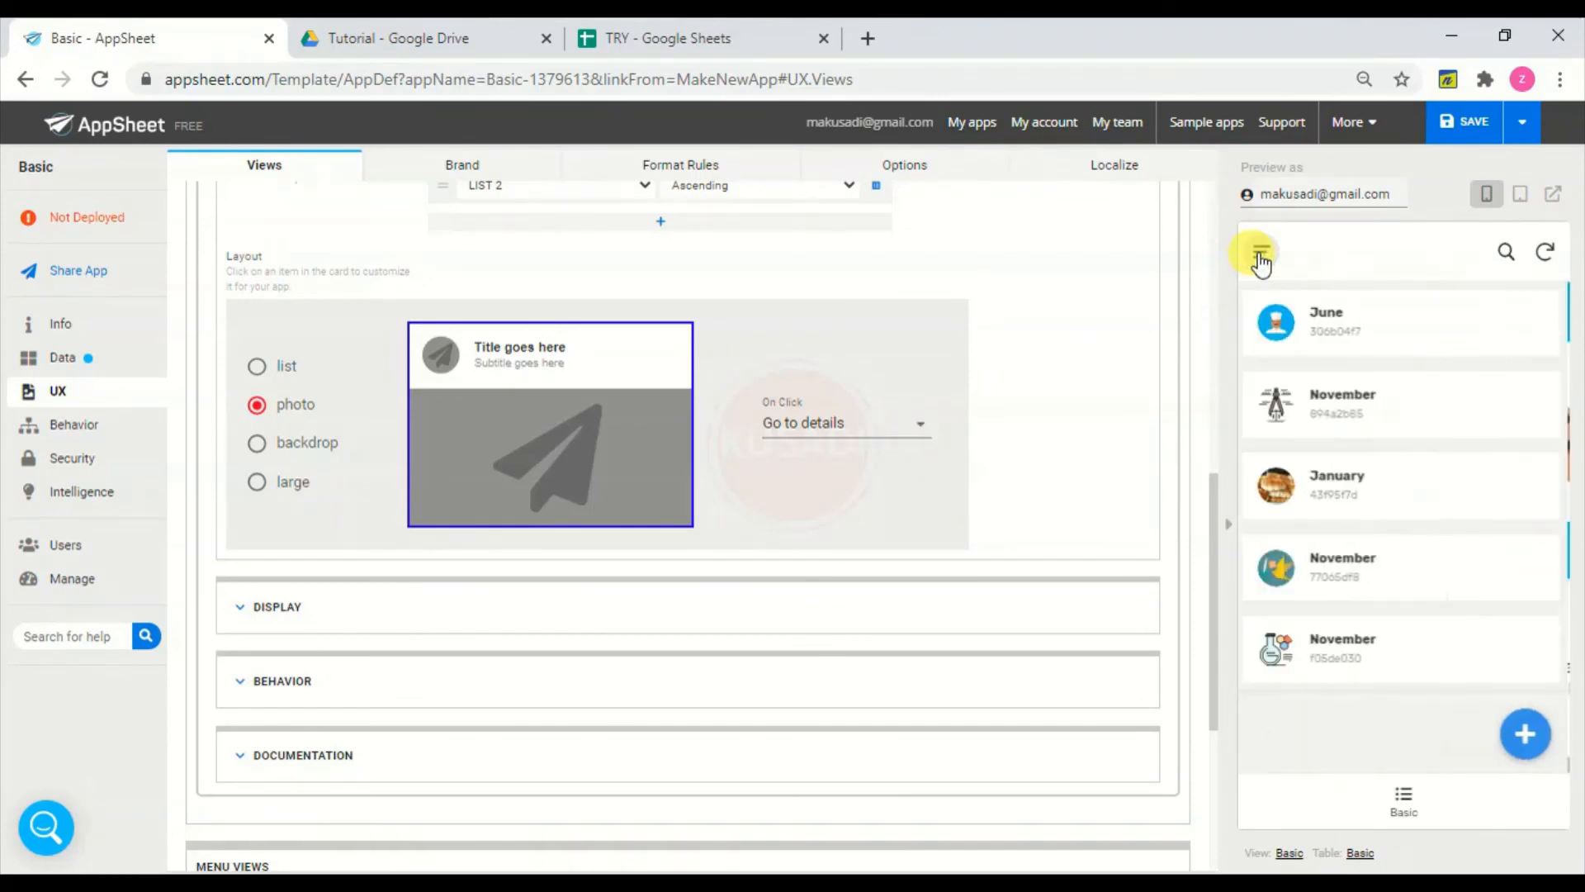
- Set the photo card's On Click action to Edit and open the June entry's form in the preview
{"action": "left_click", "coordinate": [875, 436]}
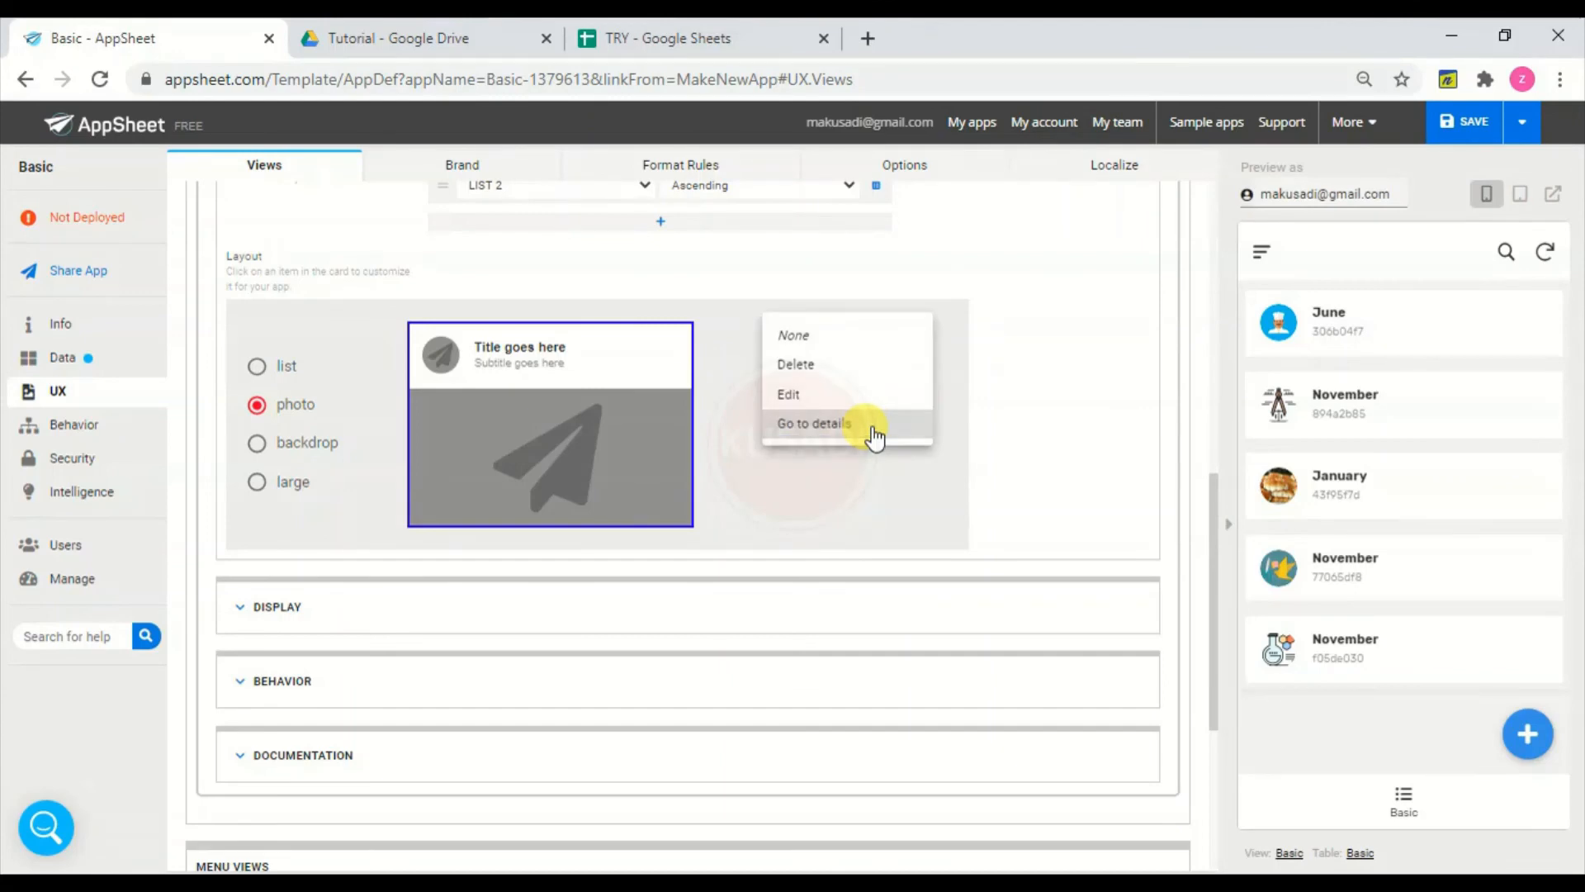
{"action": "left_click", "coordinate": [826, 403]}
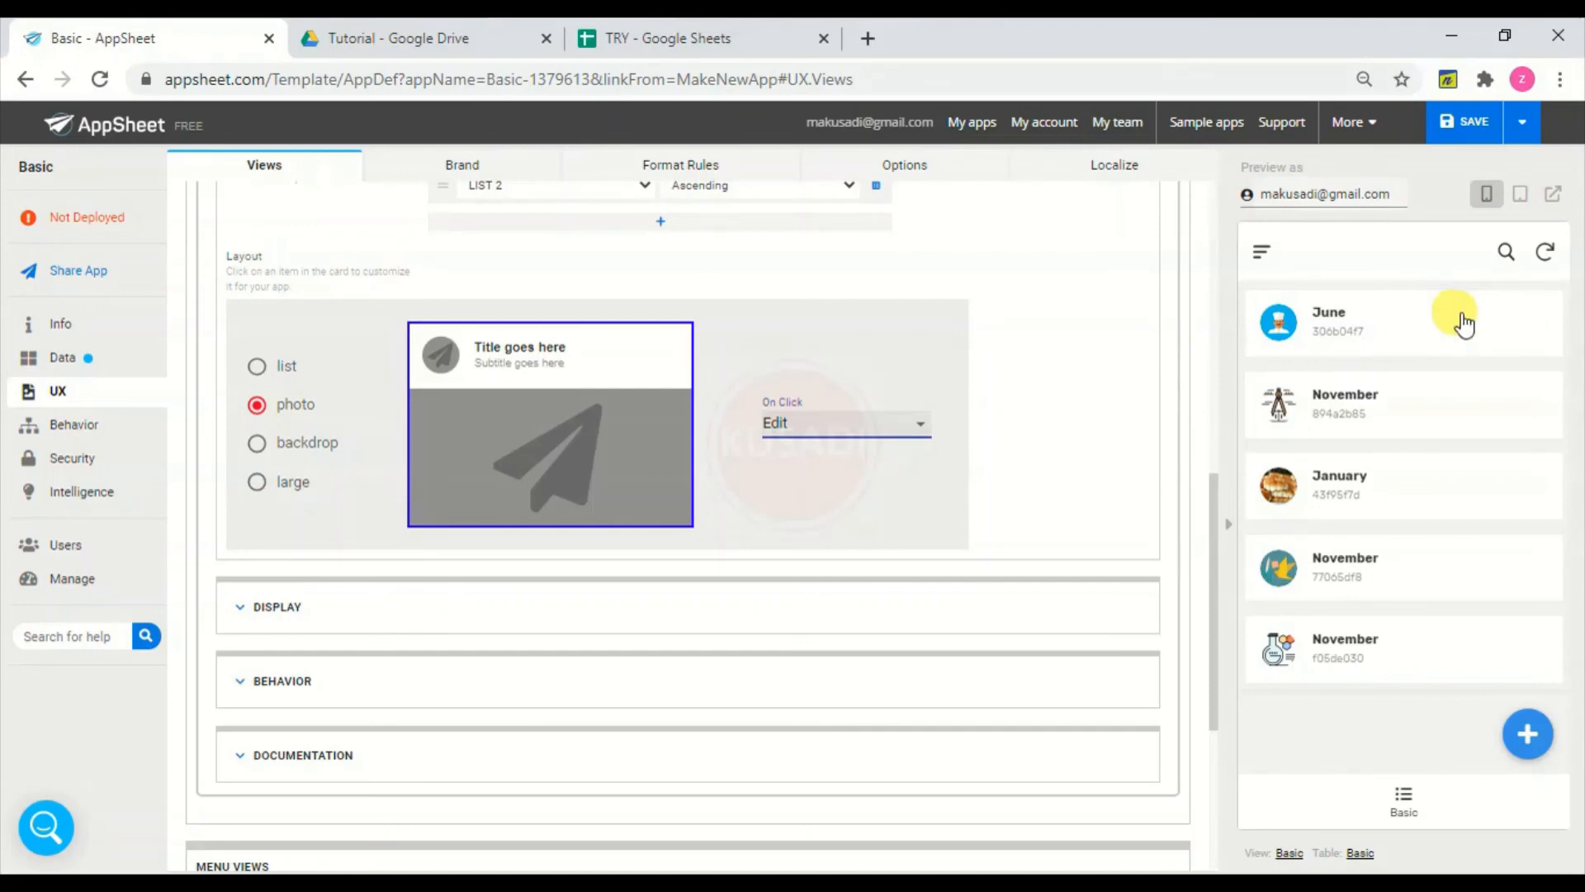
{"action": "left_click", "coordinate": [1433, 334]}
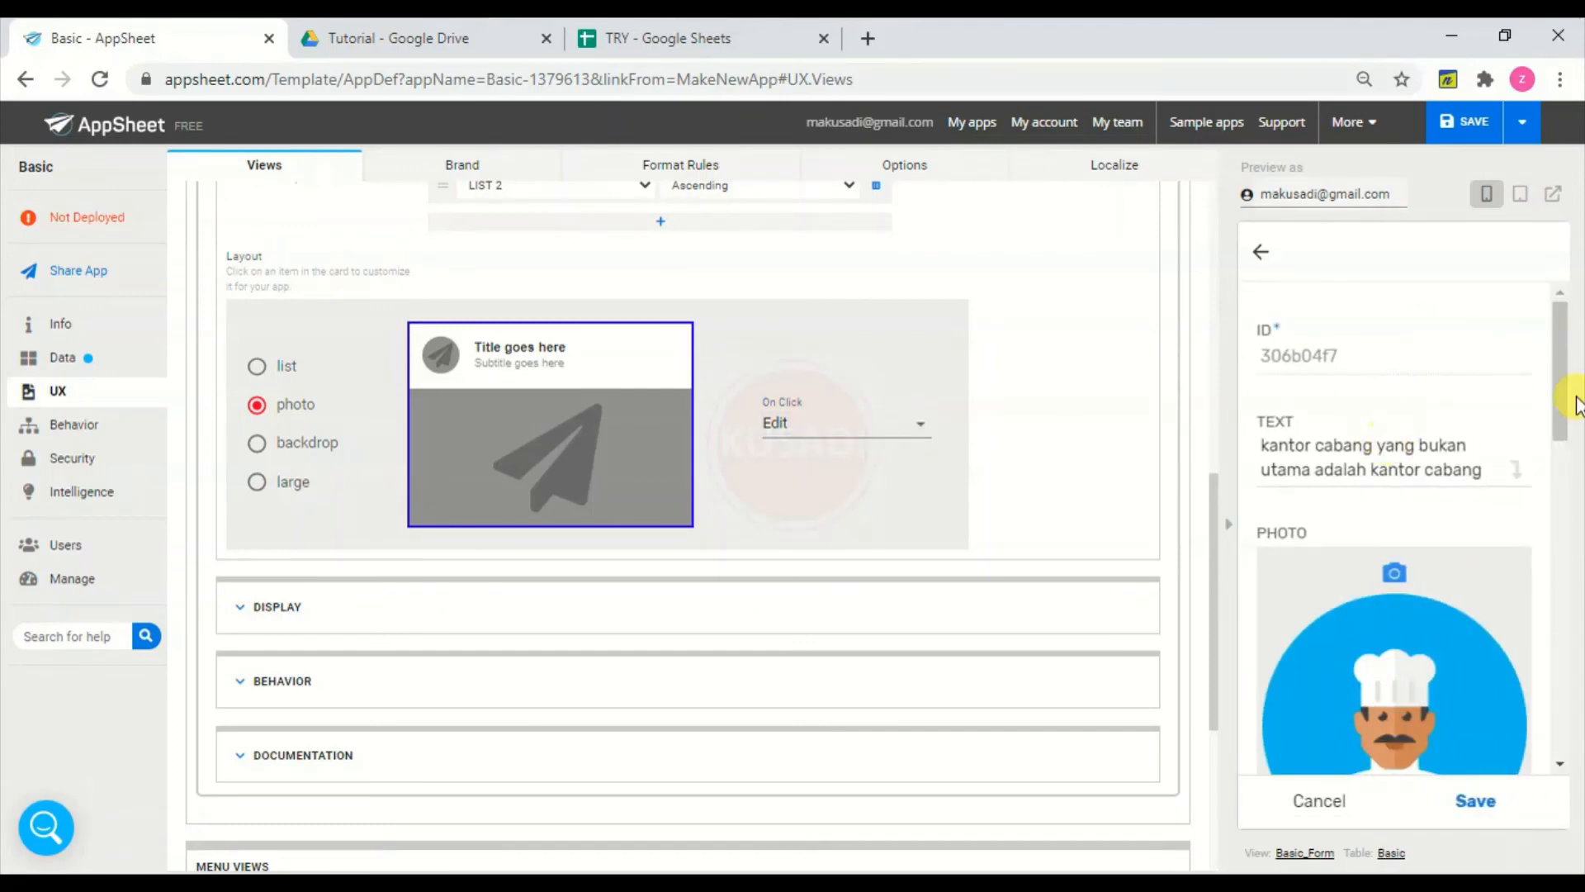
{"action": "left_click_drag", "start_coordinate": [1564, 374], "coordinate": [1569, 313]}
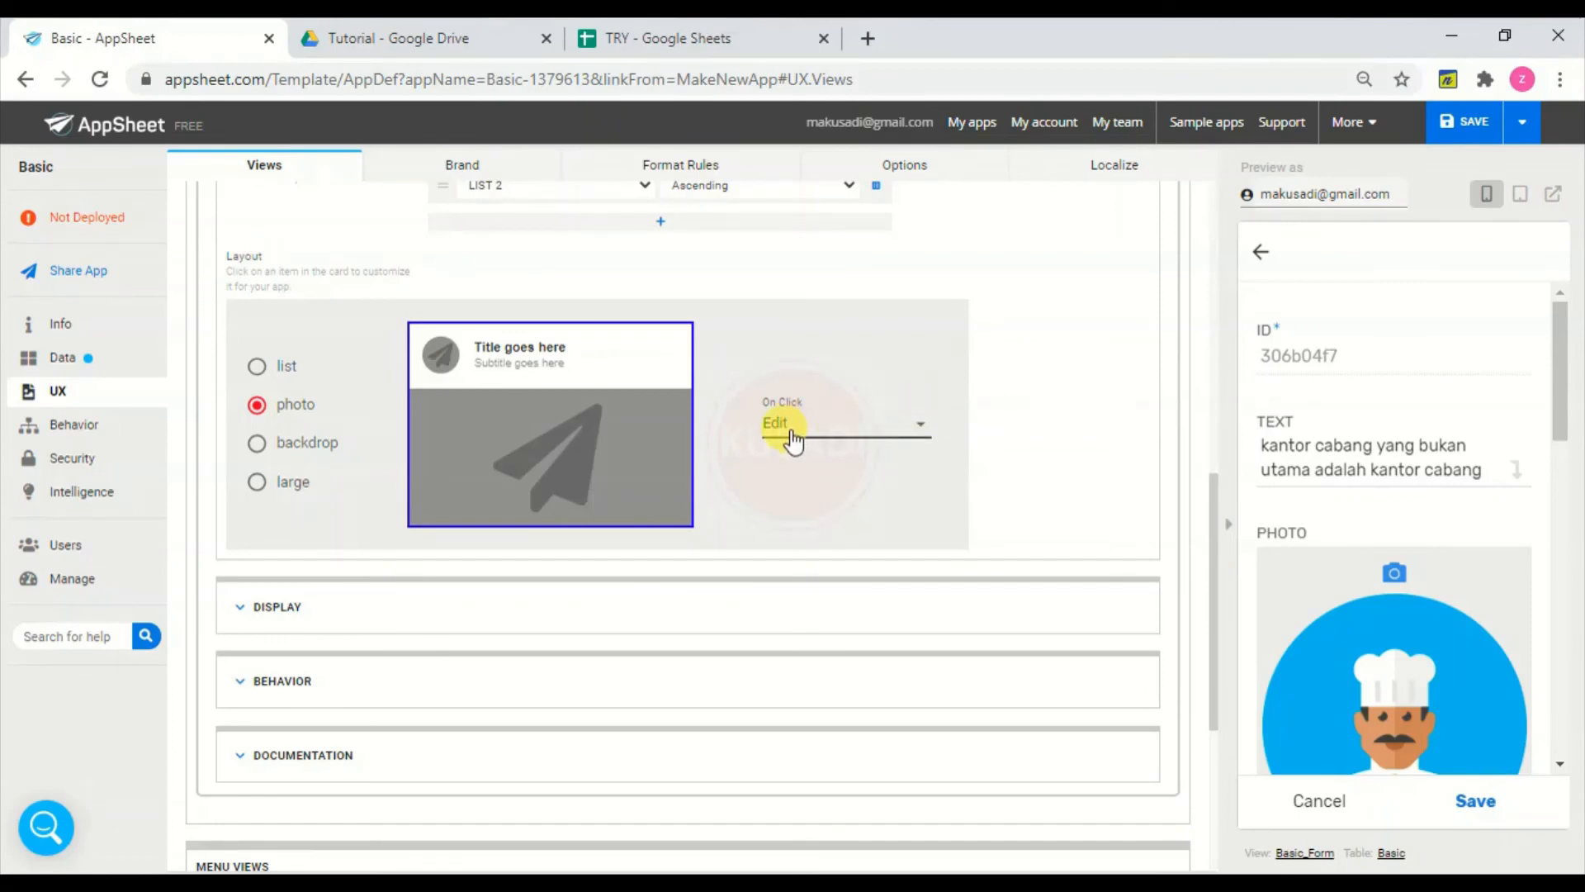
{"action": "left_click", "coordinate": [438, 414]}
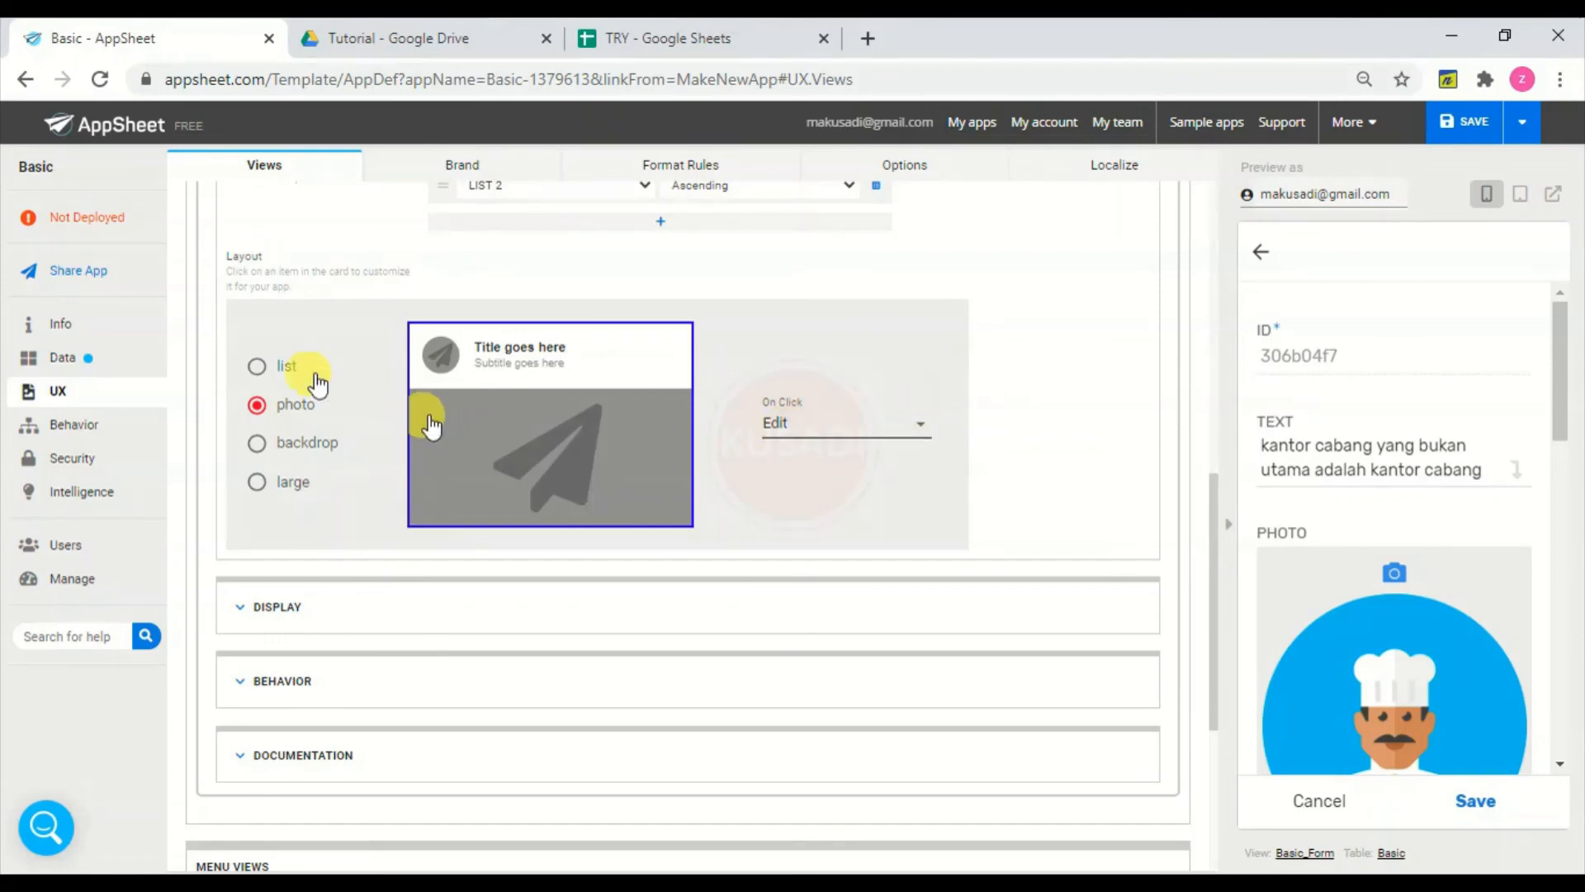
- Switch the card layout to list and review the Basic view's settings
{"action": "left_click", "coordinate": [258, 369]}
{"action": "left_click", "coordinate": [258, 368]}
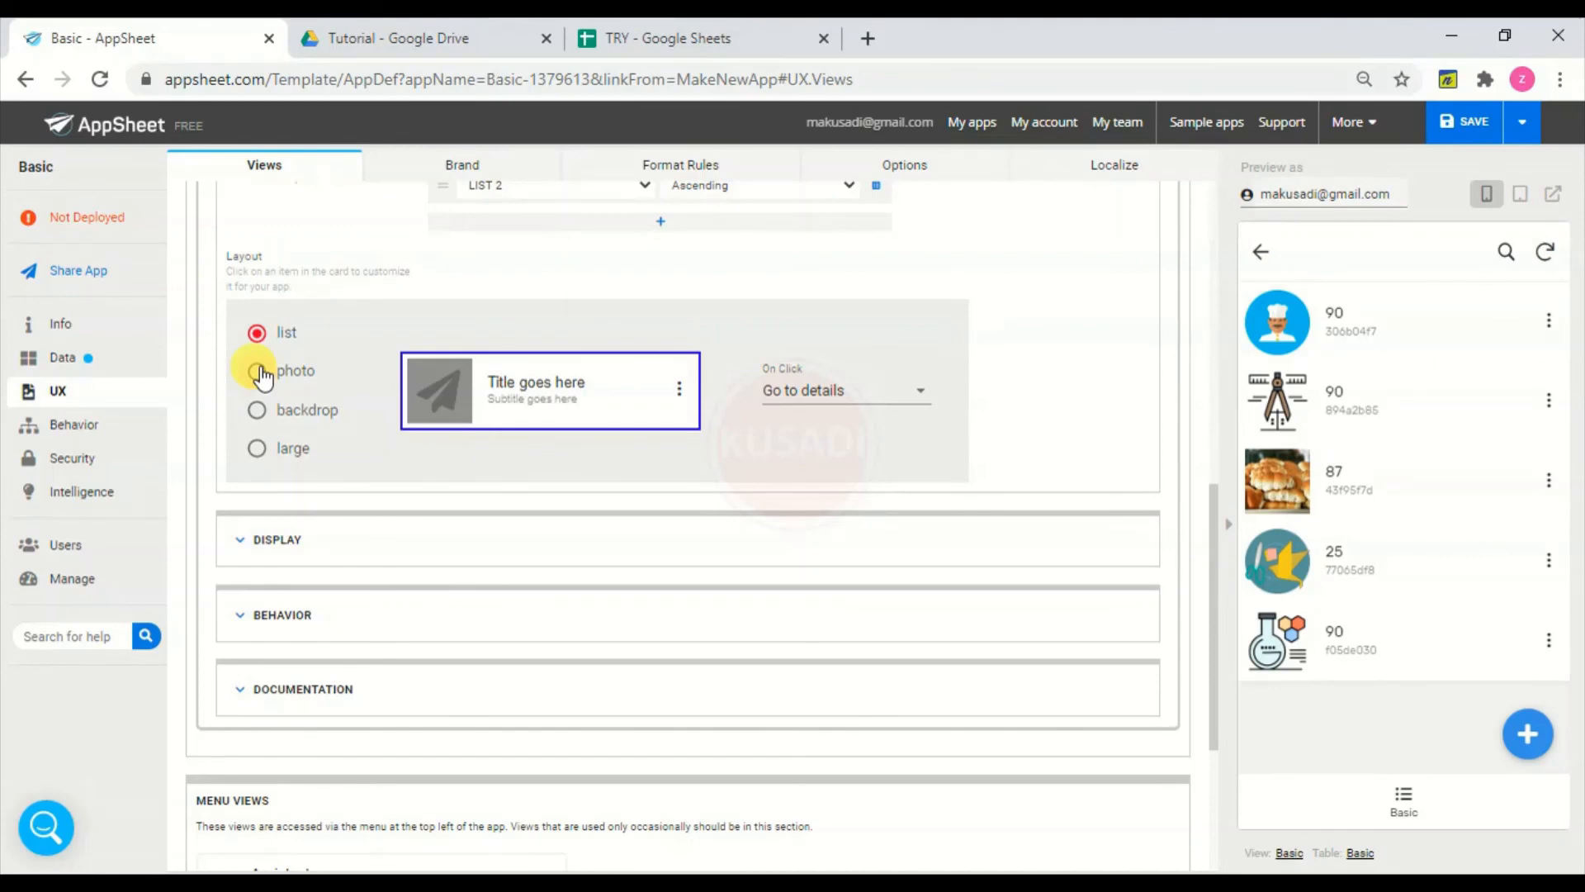
{"action": "left_click", "coordinate": [324, 546]}
{"action": "left_click", "coordinate": [324, 545]}
{"action": "left_click", "coordinate": [1214, 396]}
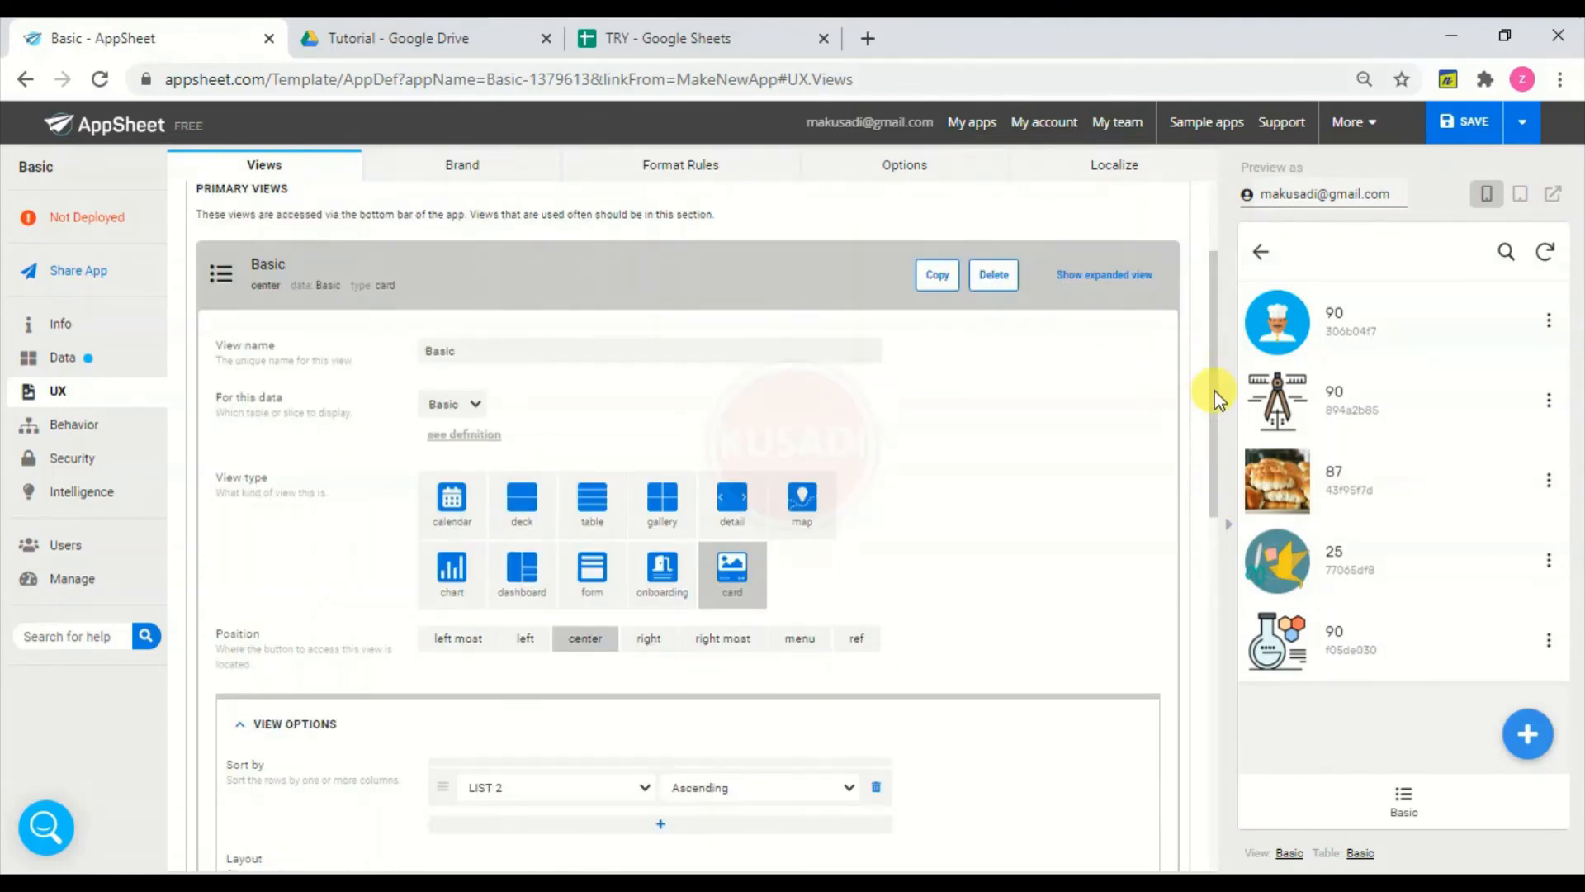
{"action": "left_click_drag", "start_coordinate": [1215, 404], "coordinate": [1231, 532]}
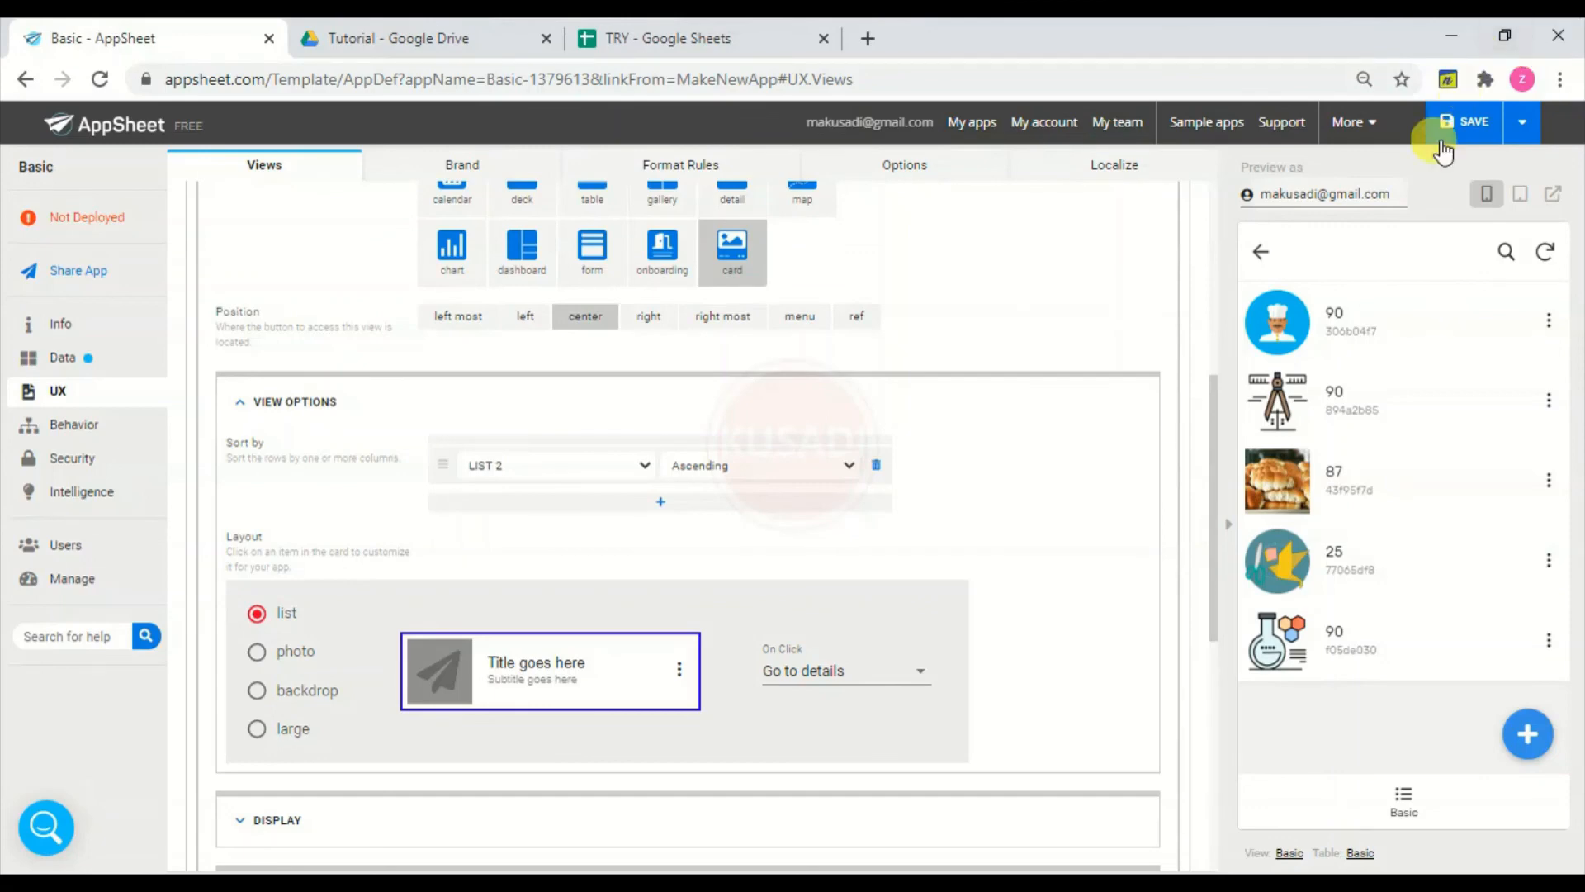
- Save the app, and change the Basic view's sort column to LIST 1
{"action": "left_click", "coordinate": [1479, 124]}
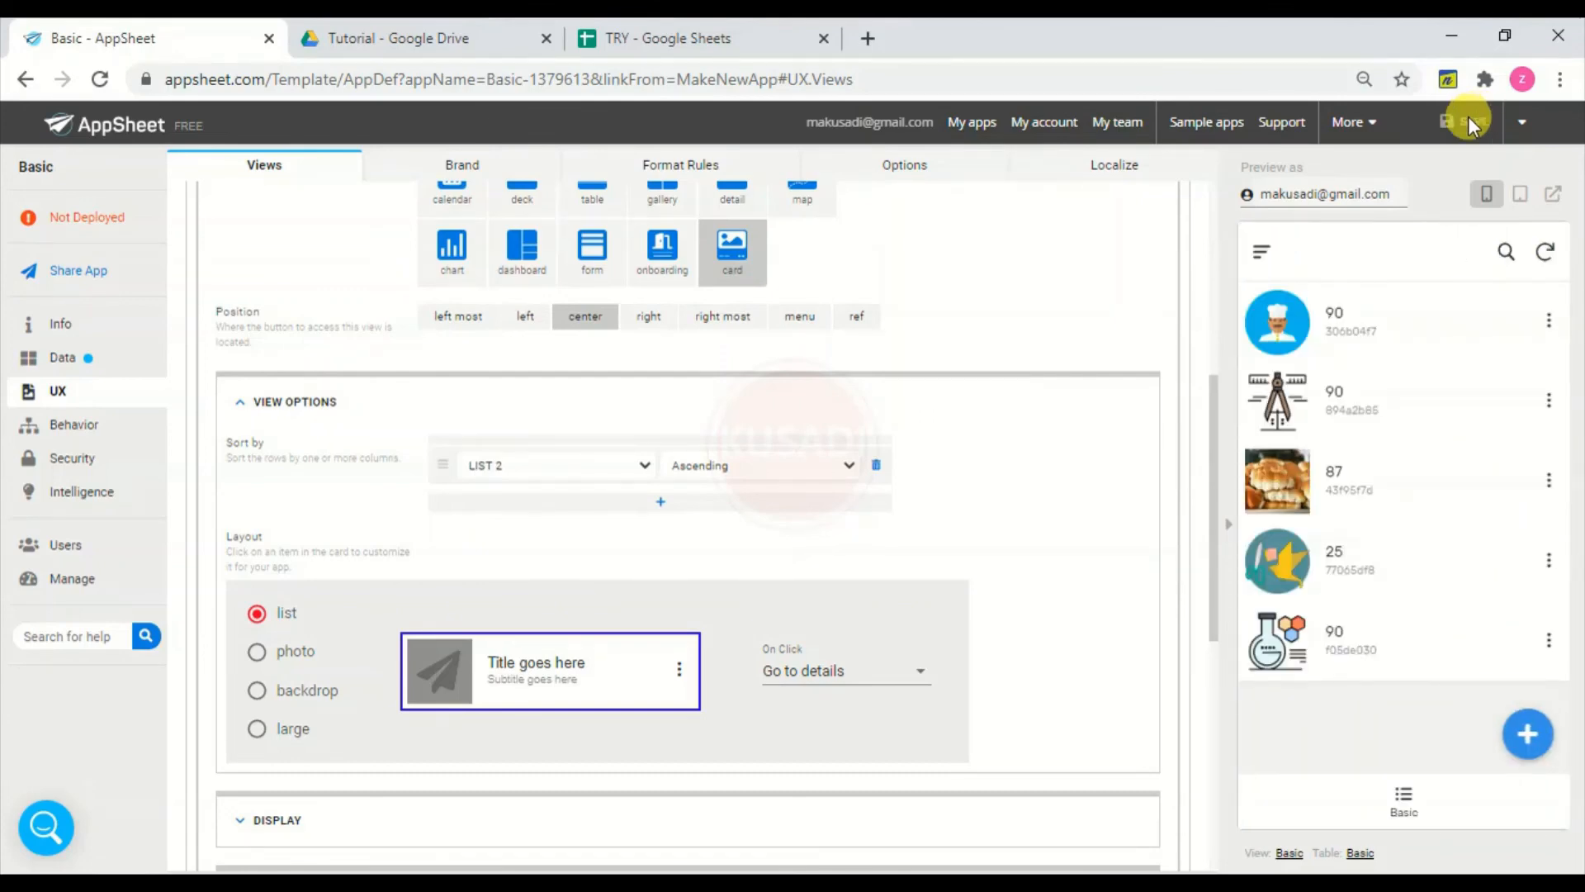
{"action": "left_click", "coordinate": [641, 465]}
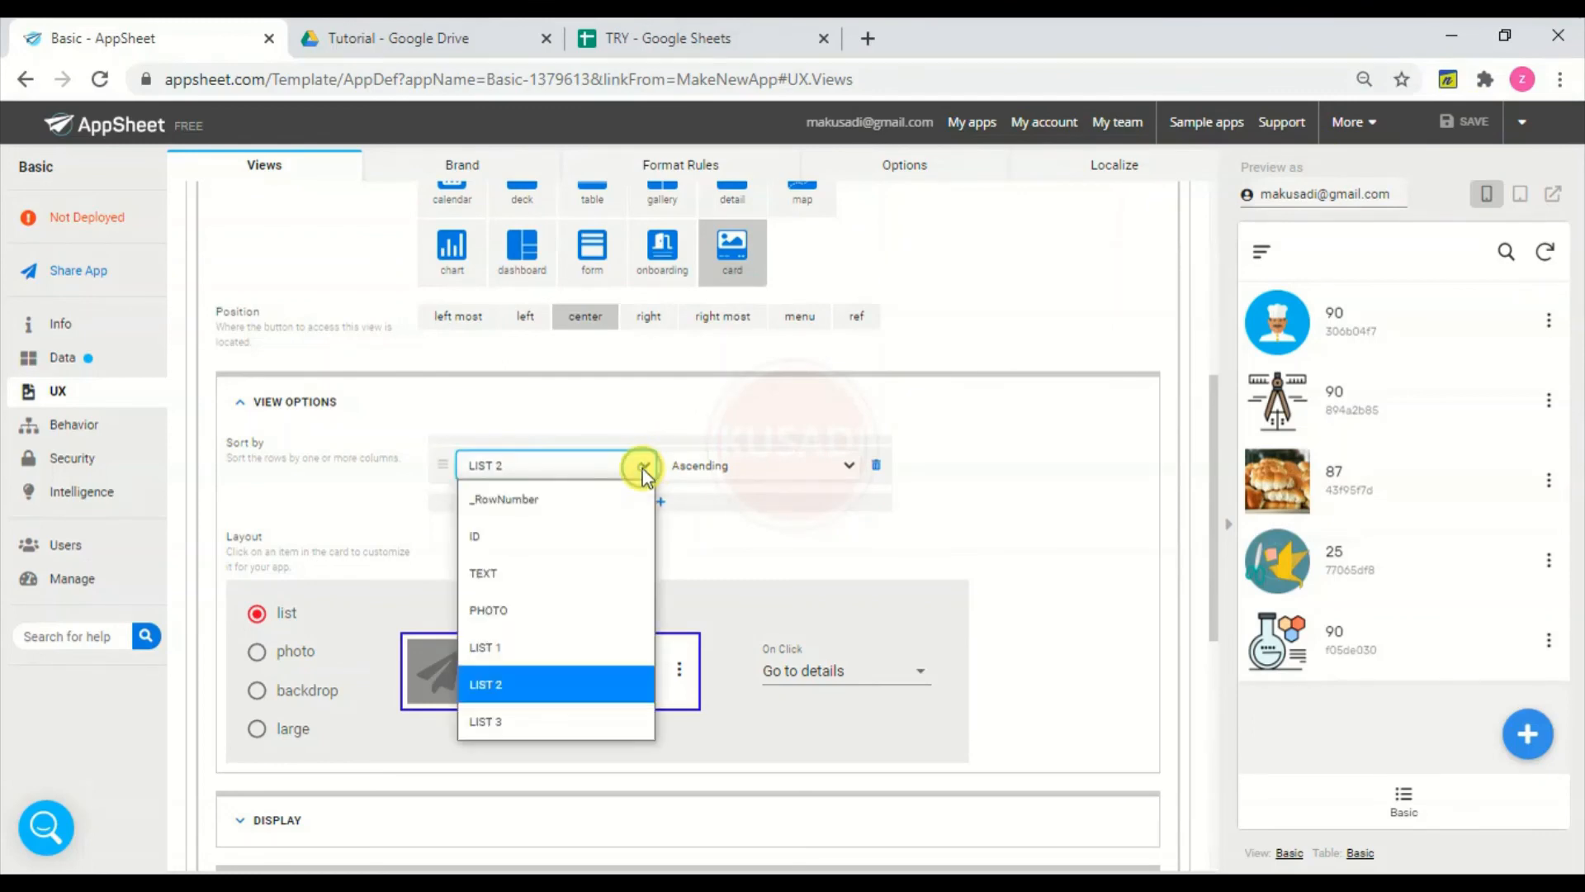
{"action": "left_click", "coordinate": [529, 646]}
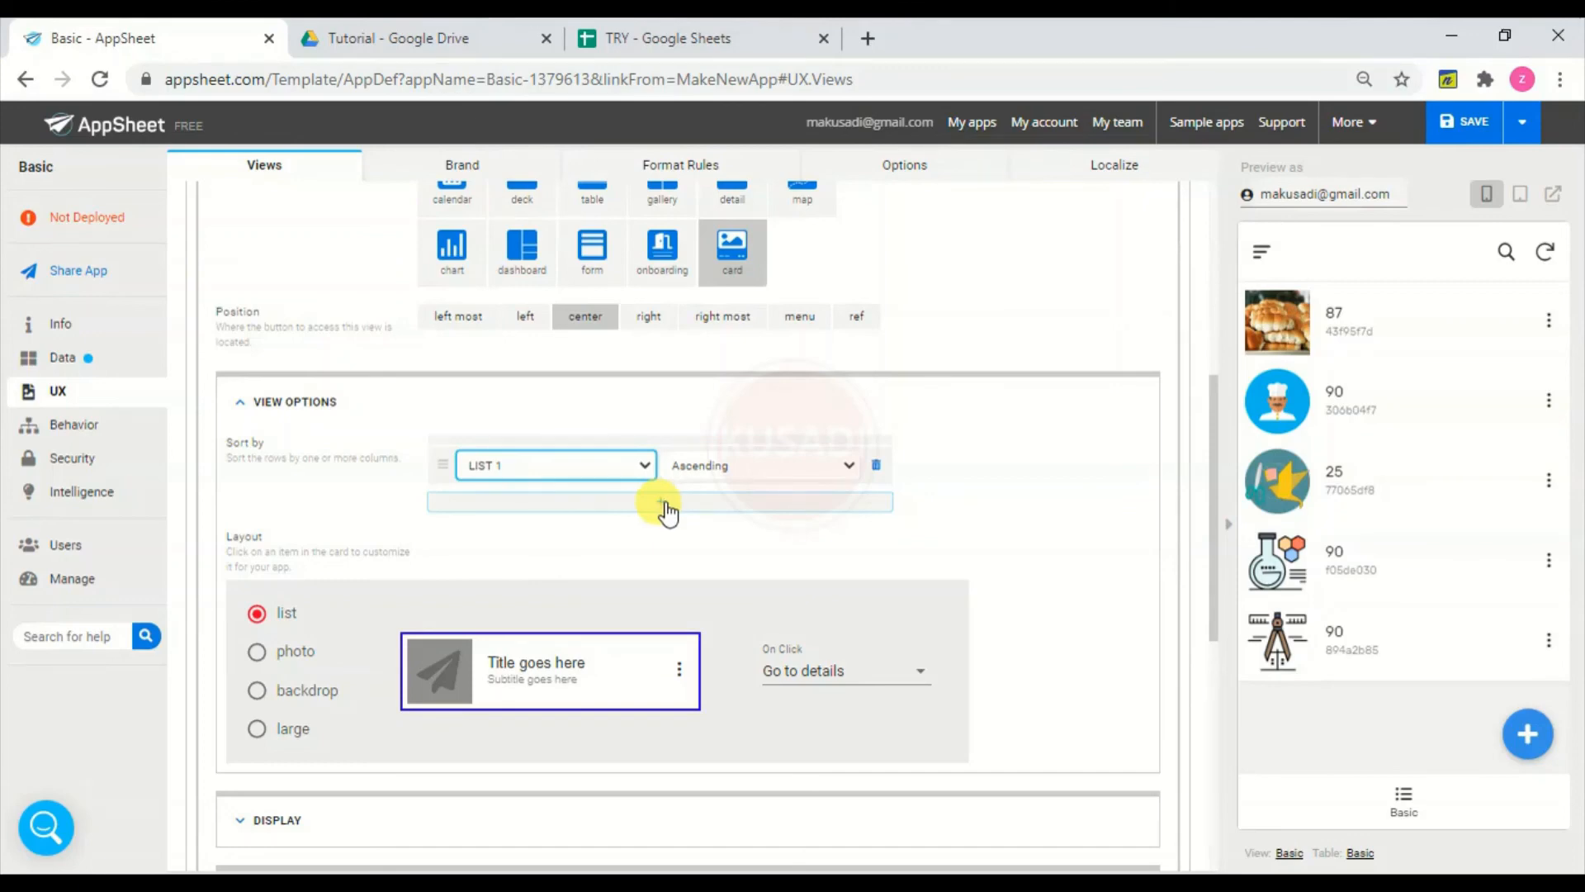
{"action": "left_click", "coordinate": [681, 673]}
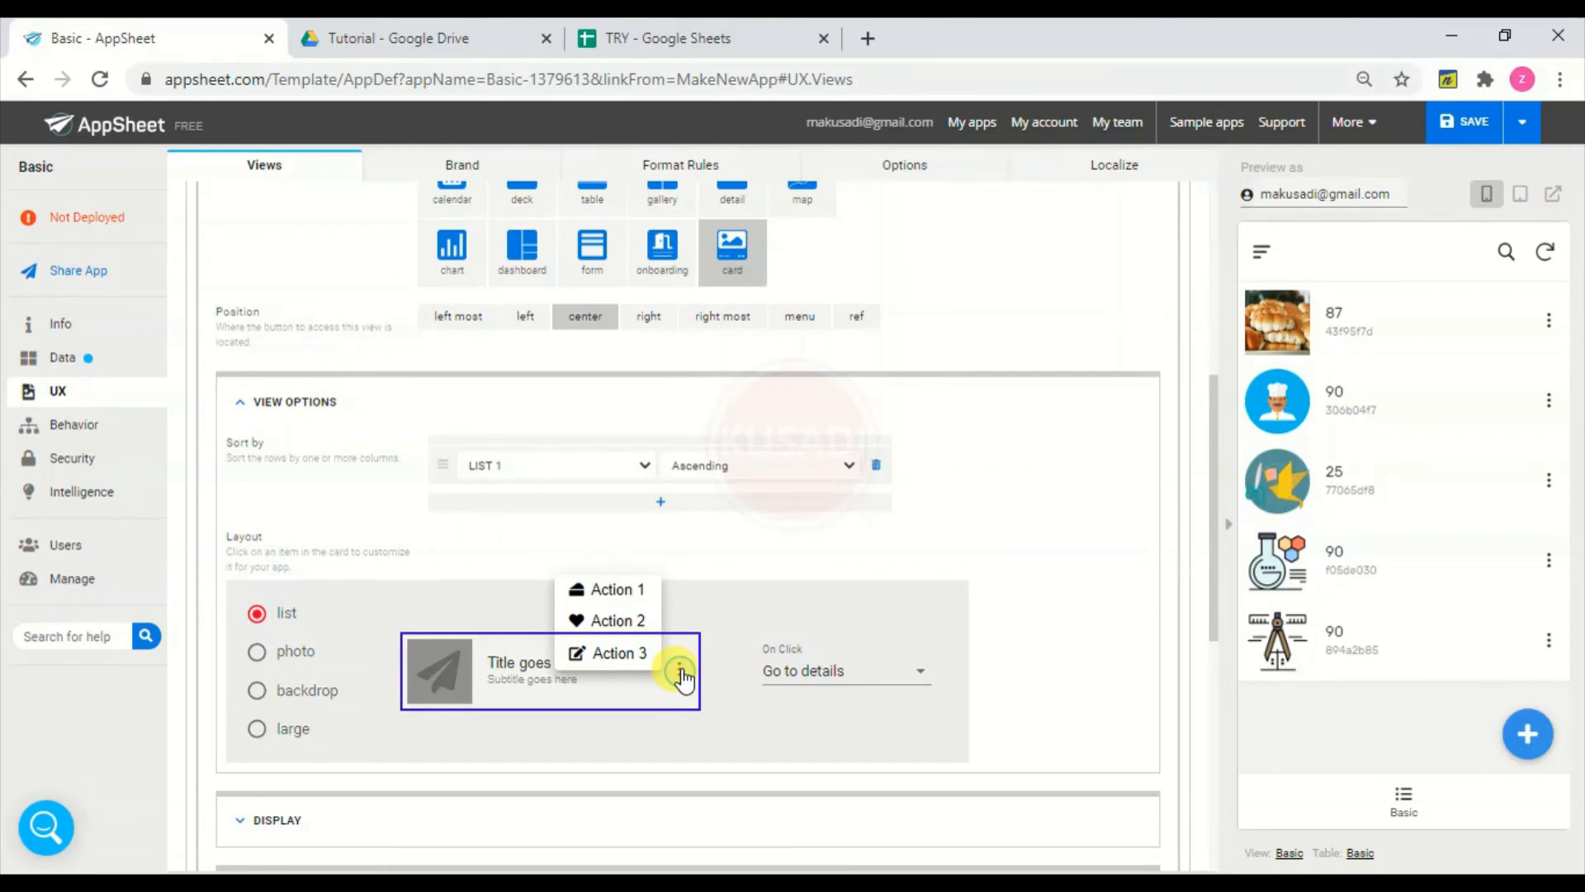
{"action": "left_click", "coordinate": [1017, 524]}
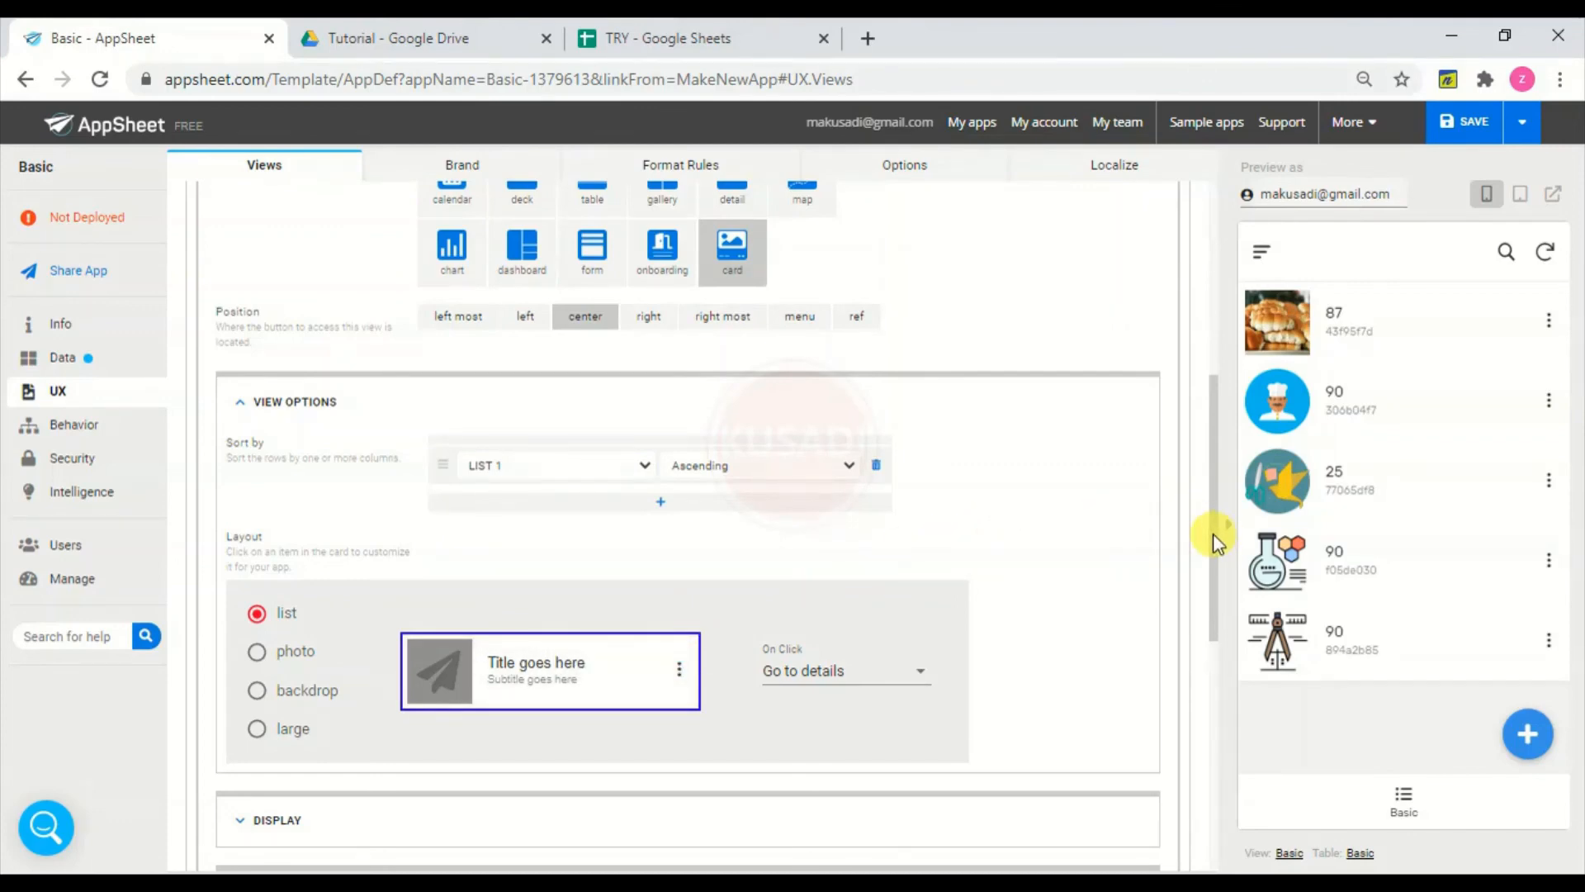
- Set the Basic view's position to menu
{"action": "left_click_drag", "start_coordinate": [1212, 533], "coordinate": [1215, 613]}
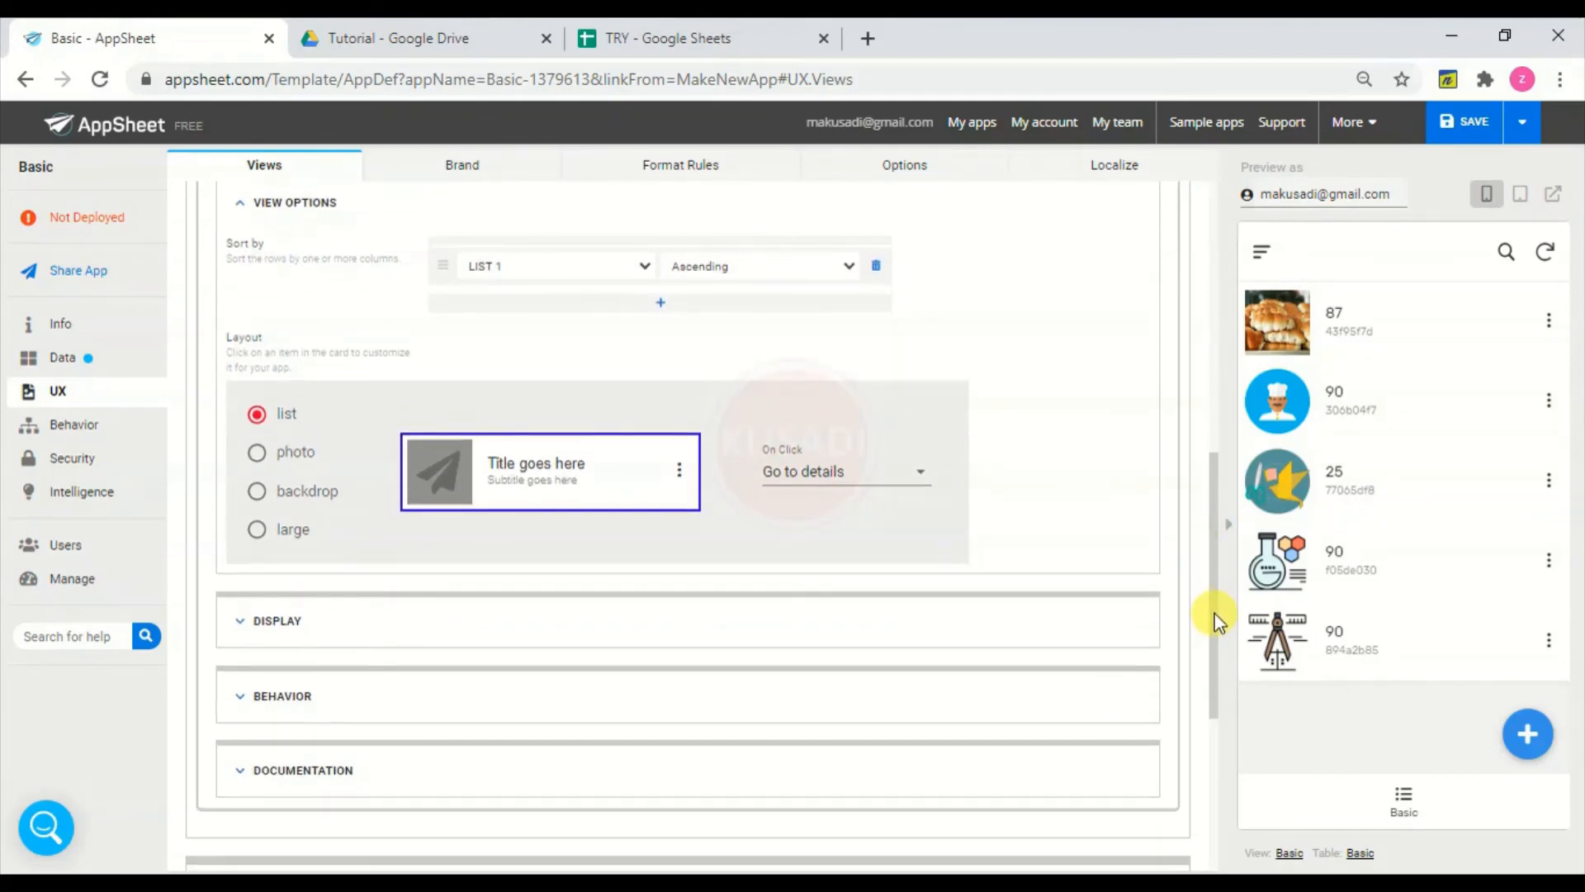
{"action": "left_click_drag", "start_coordinate": [1216, 612], "coordinate": [1222, 495]}
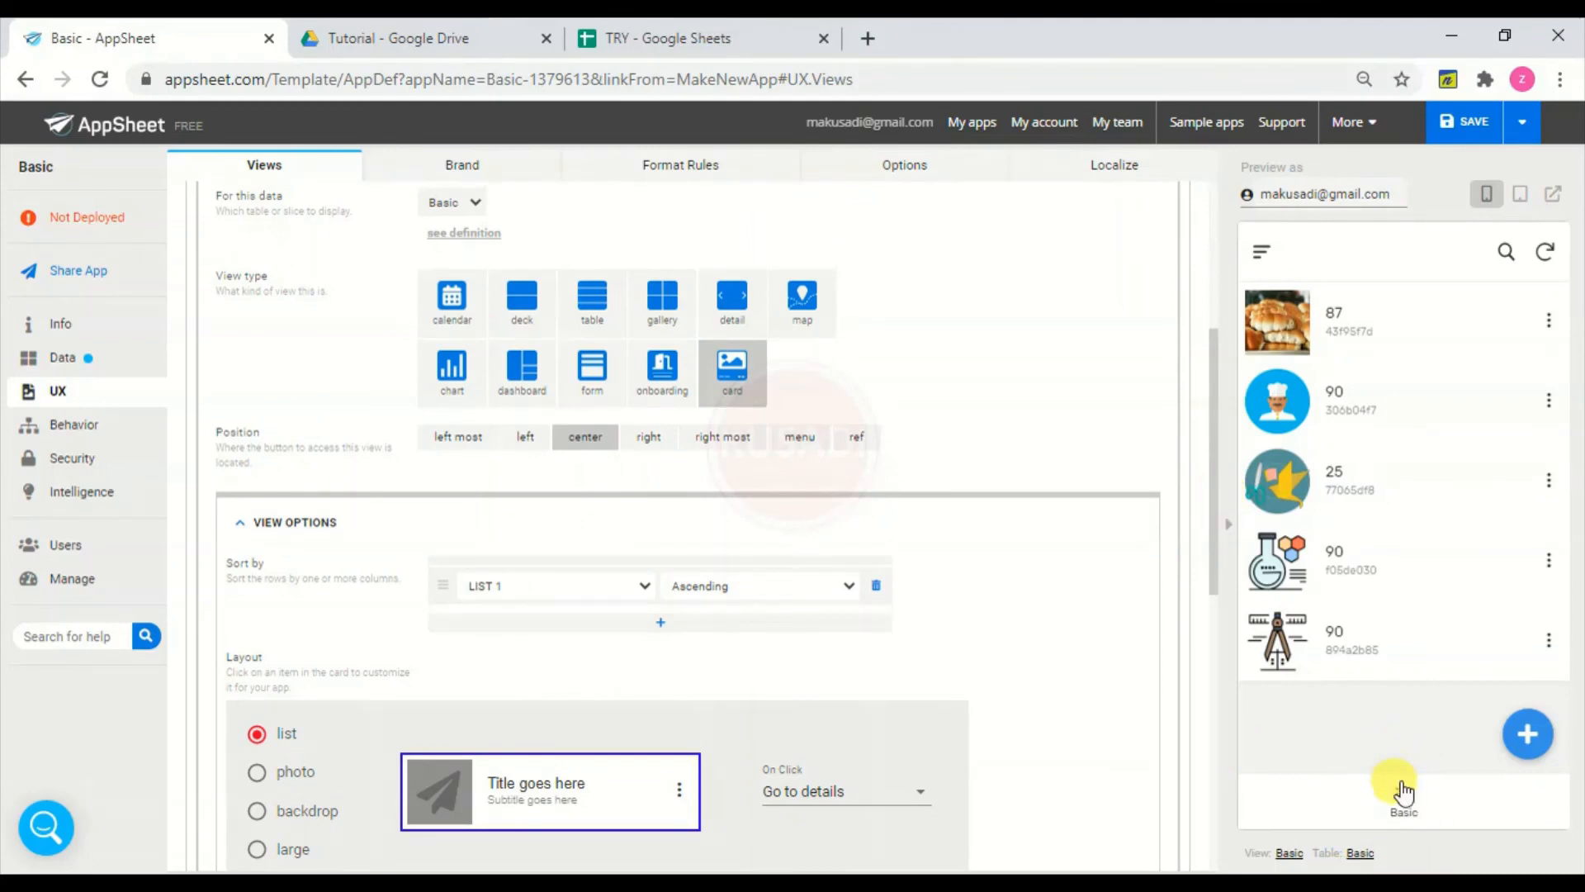
{"action": "left_click", "coordinate": [1405, 811]}
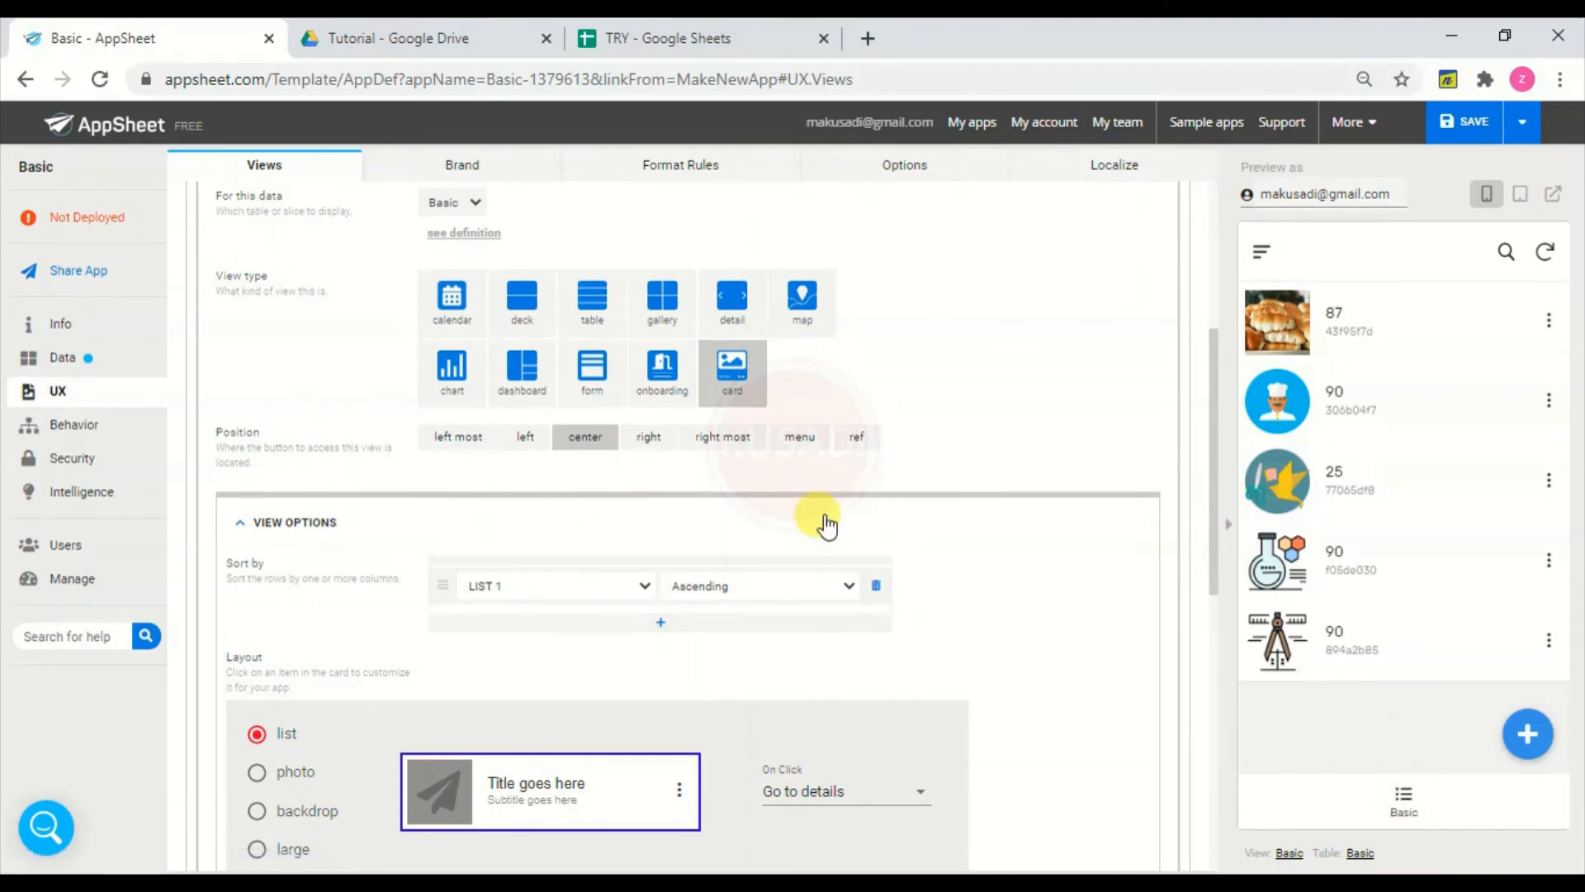
{"action": "left_click", "coordinate": [800, 441]}
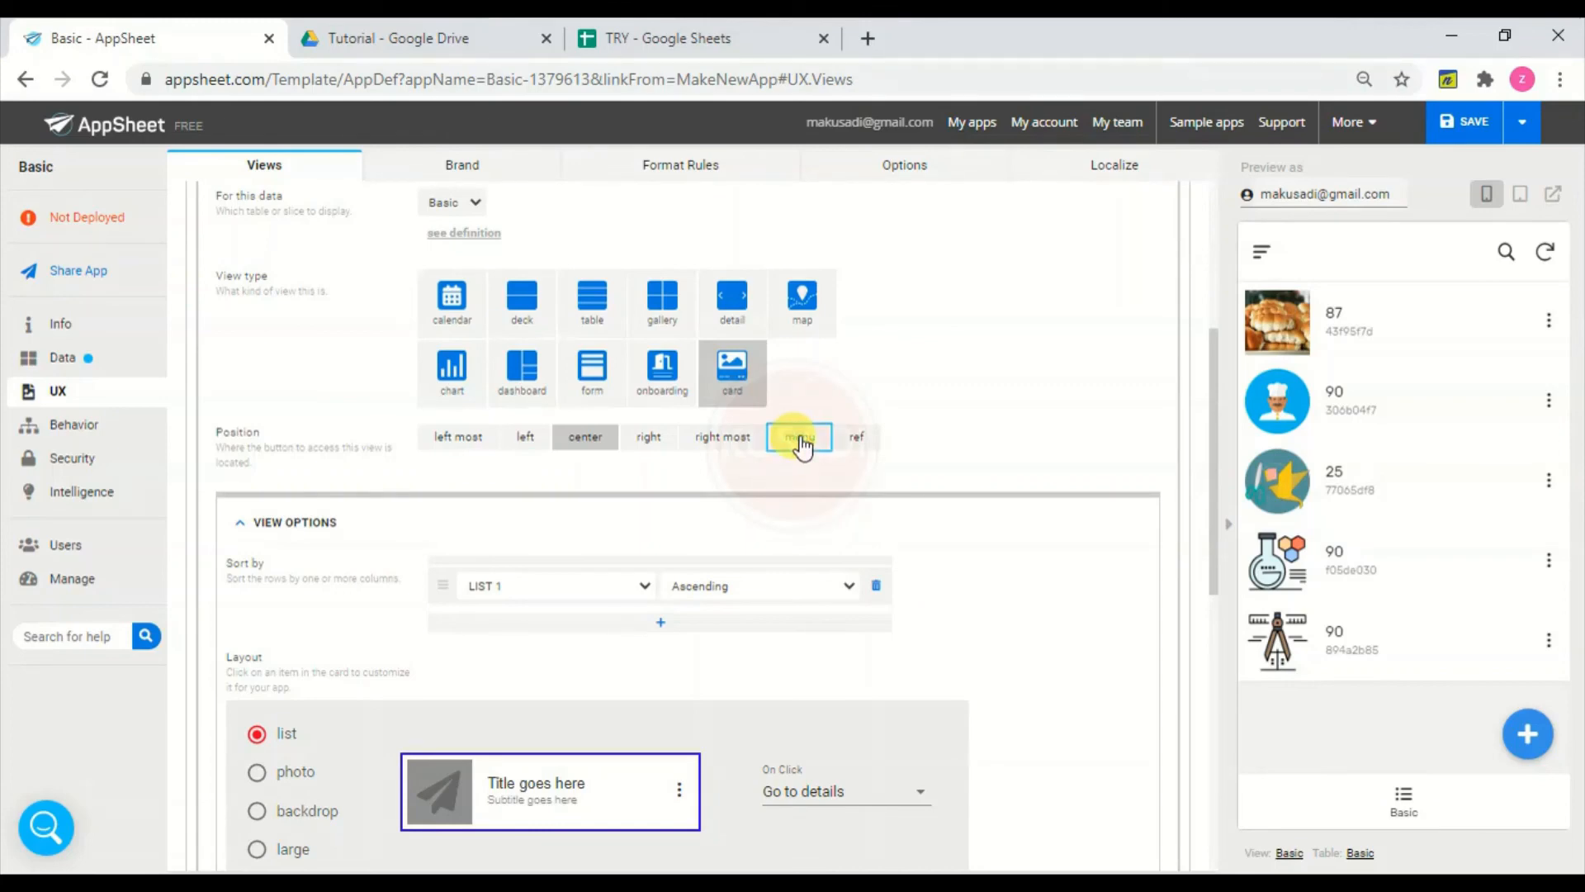